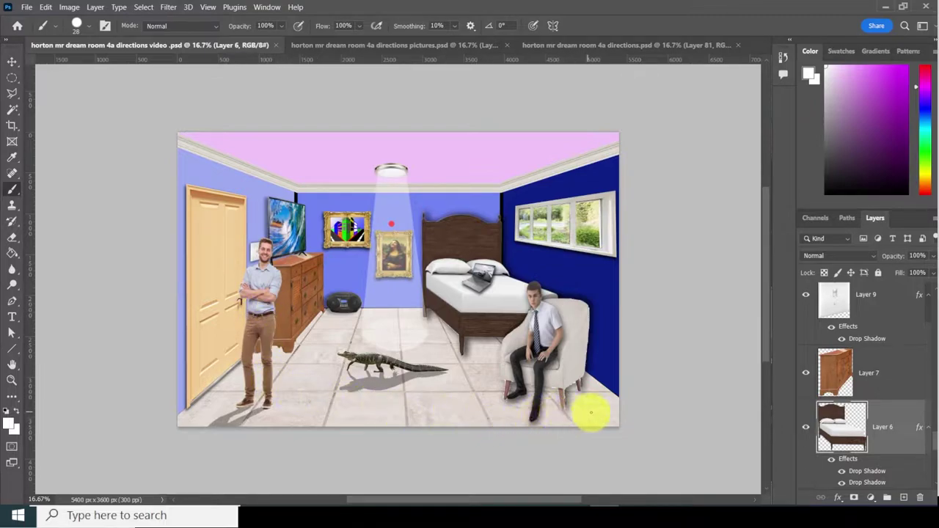
# Bring up the pictures.psd document with the collage of room source photos.
pyautogui.click(412, 55)
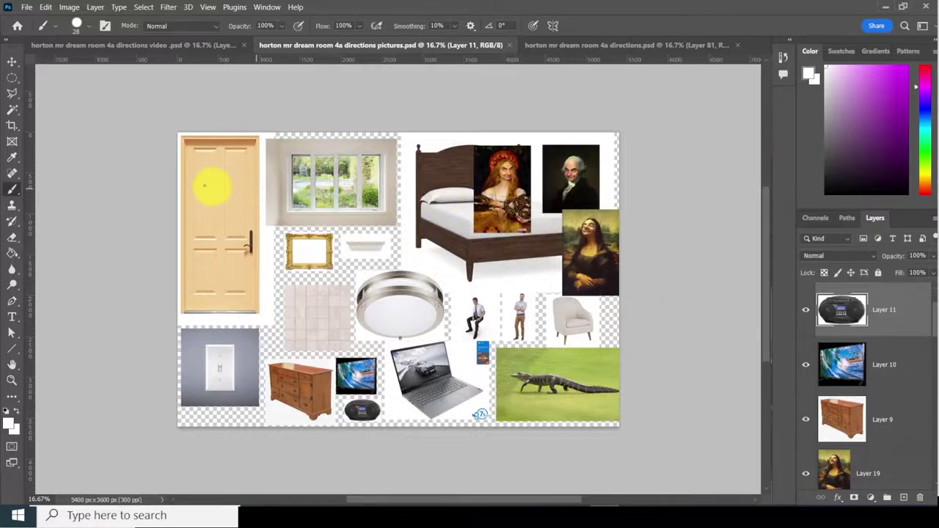
pyautogui.click(26, 6)
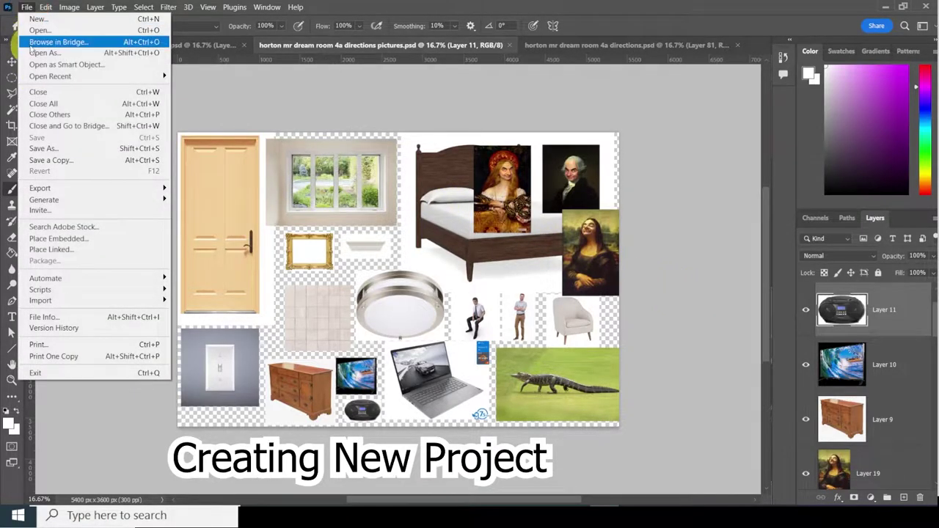
# Create an 18 x 12 inch, 300 ppi RGB document with a white background.
pyautogui.click(38, 18)
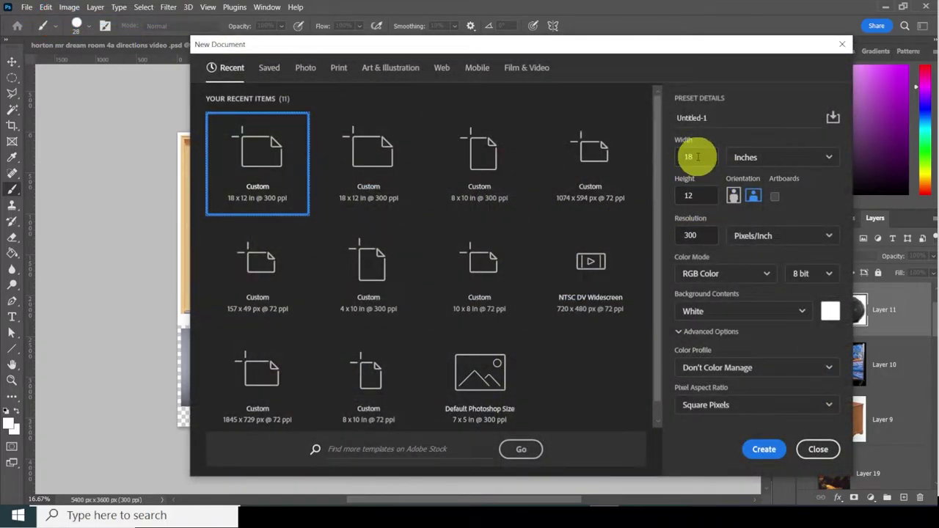
pyautogui.click(697, 195)
pyautogui.click(774, 157)
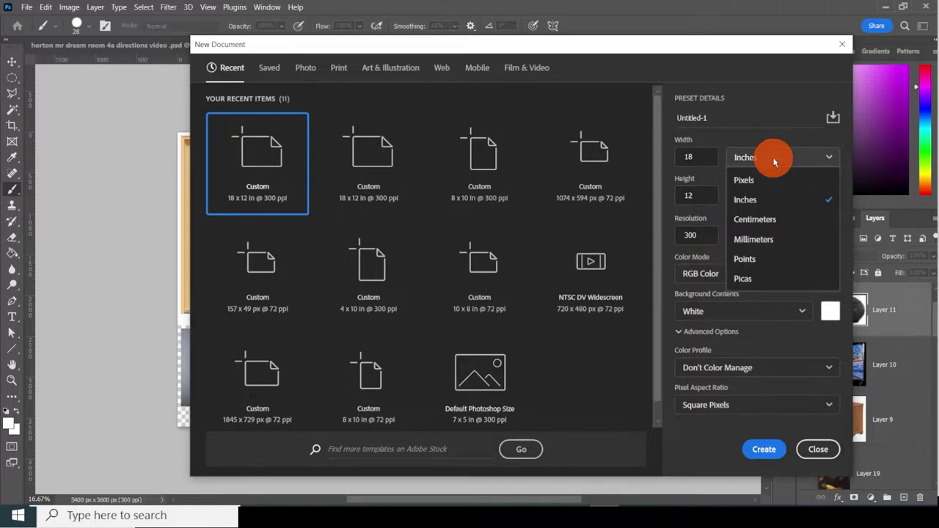
pyautogui.click(777, 207)
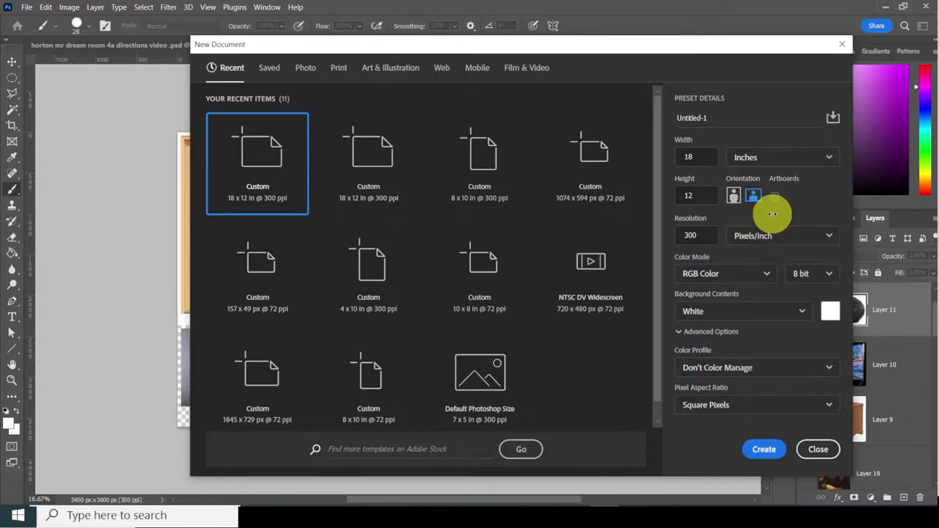
pyautogui.click(763, 449)
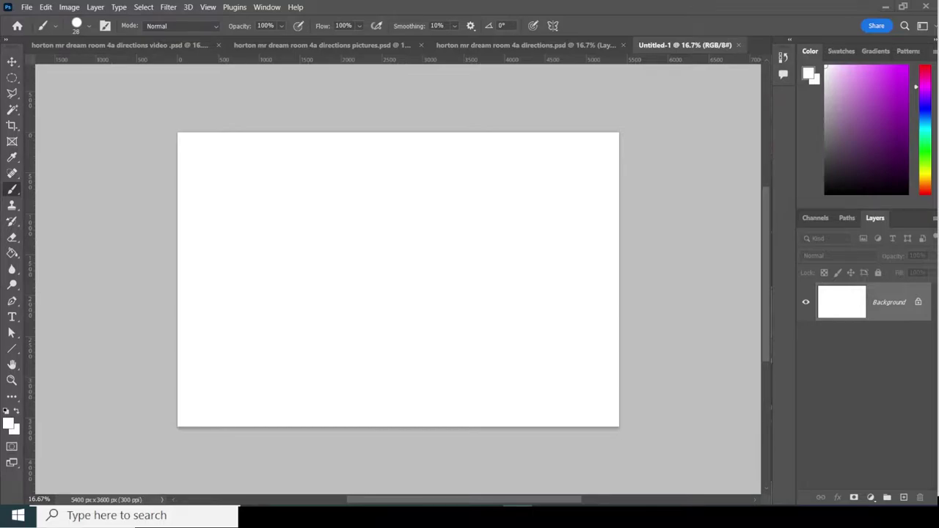
# Add an empty layer above Background and name it Rectangle.
pyautogui.click(905, 498)
pyautogui.click(905, 498)
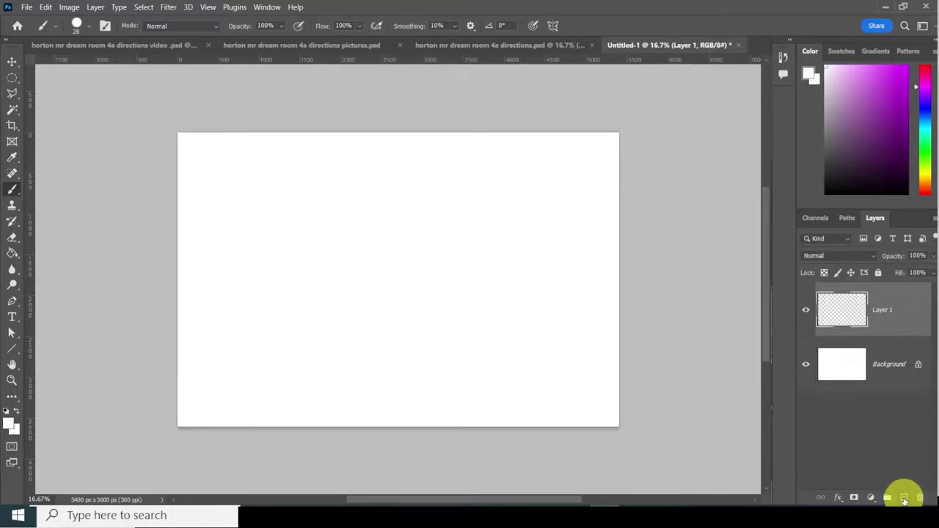
pyautogui.click(888, 314)
pyautogui.doubleClick(888, 310)
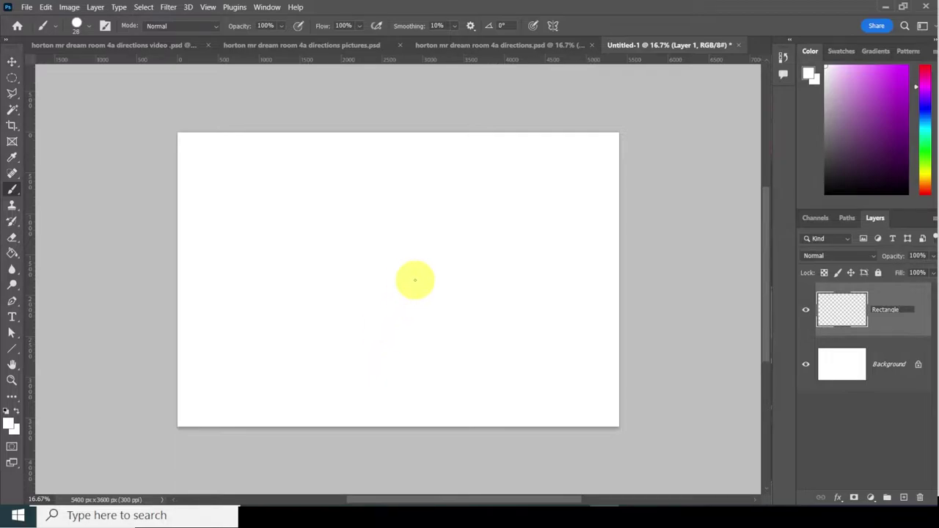
pyautogui.press('Return')
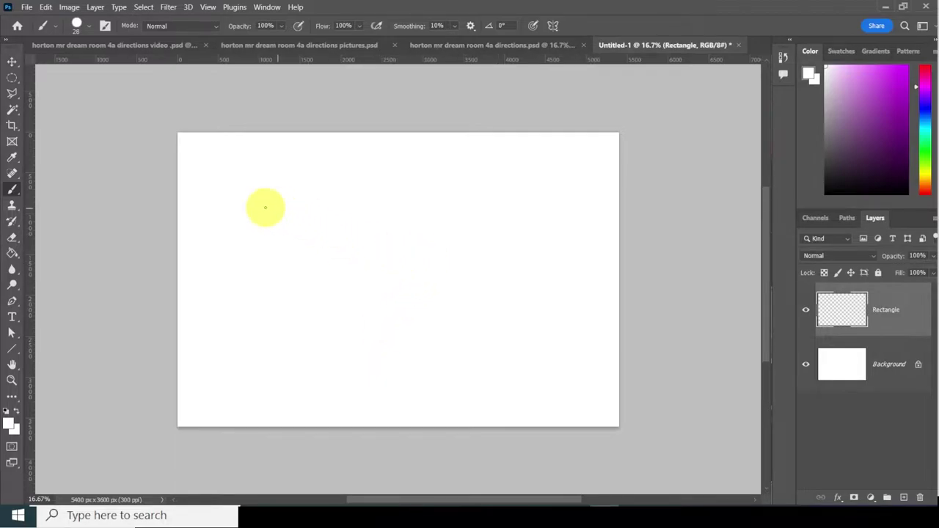
pyautogui.click(12, 84)
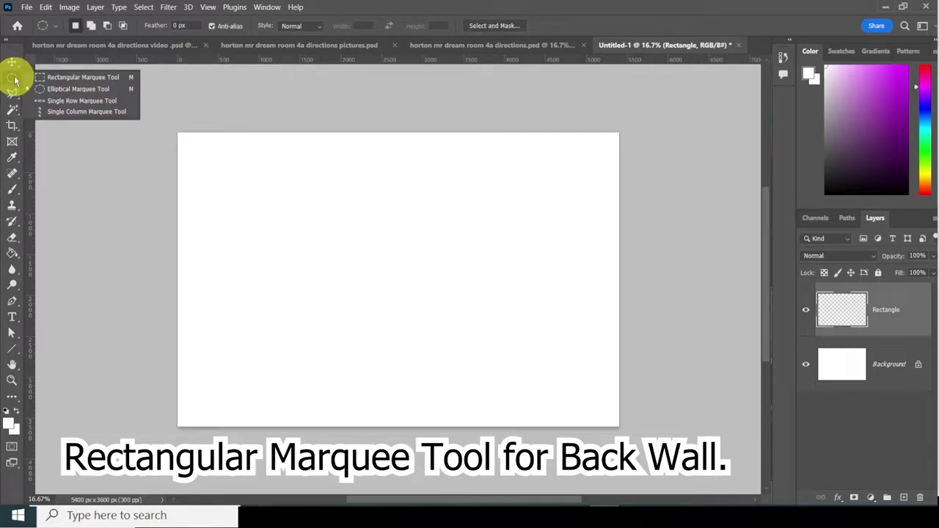
# Draw a roughly 2250 x 1430 px rectangular marquee in the upper middle for the back wall.
pyautogui.click(70, 77)
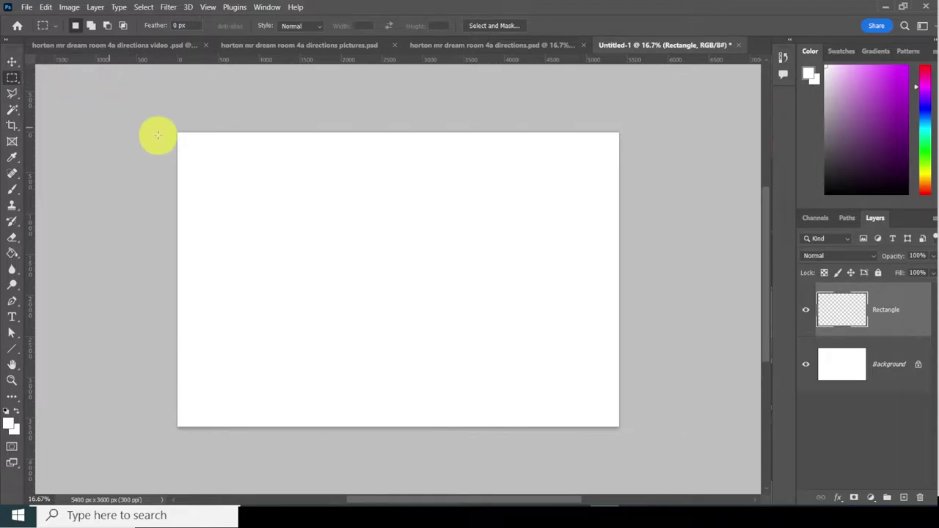
pyautogui.moveTo(316, 231); pyautogui.dragTo(495, 342)
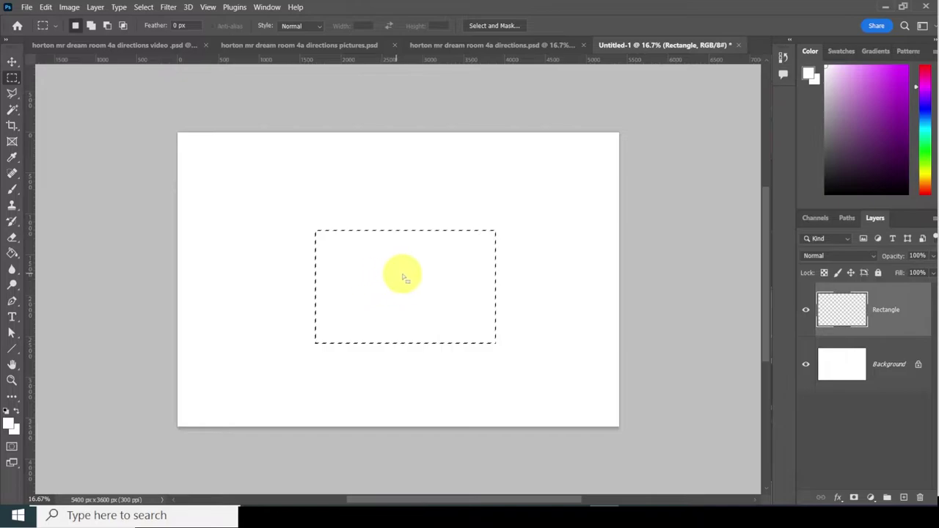
pyautogui.moveTo(420, 277); pyautogui.dragTo(399, 241)
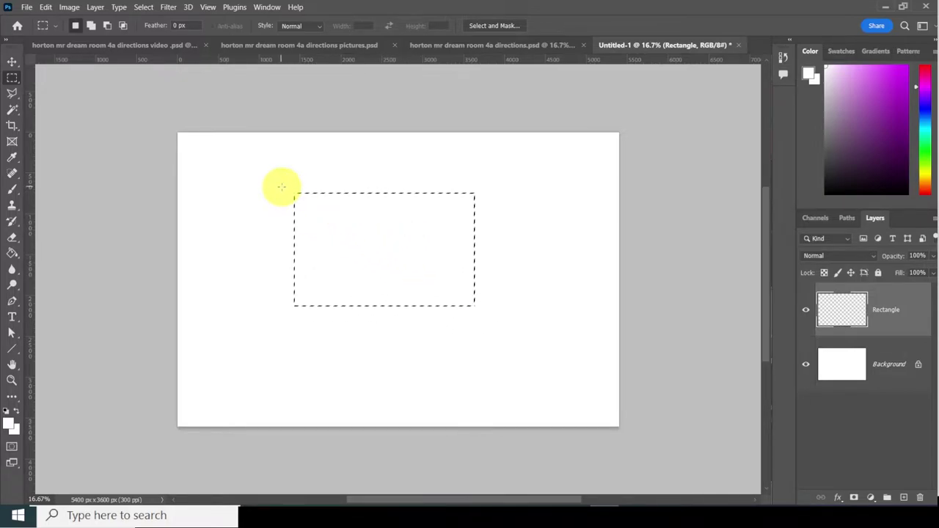
pyautogui.moveTo(288, 184); pyautogui.dragTo(511, 320)
pyautogui.moveTo(407, 265); pyautogui.dragTo(377, 254)
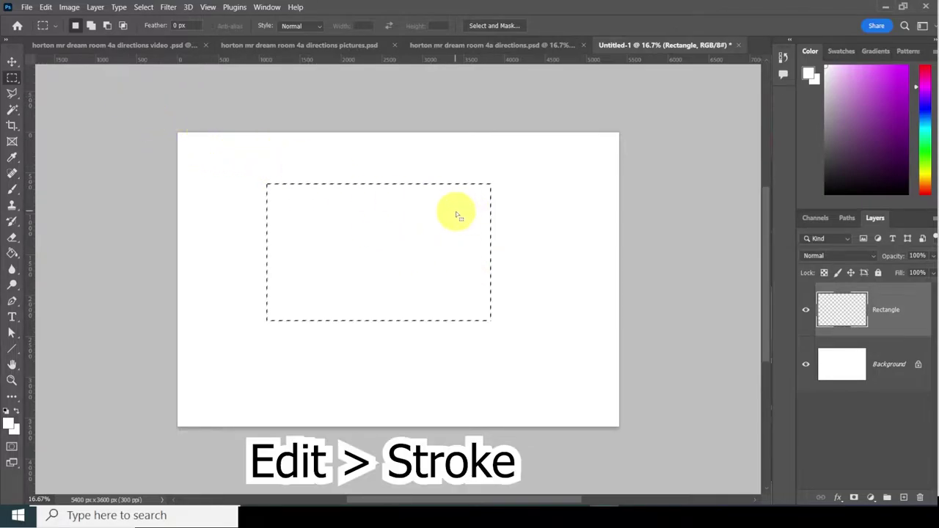
pyautogui.moveTo(408, 241); pyautogui.dragTo(425, 237)
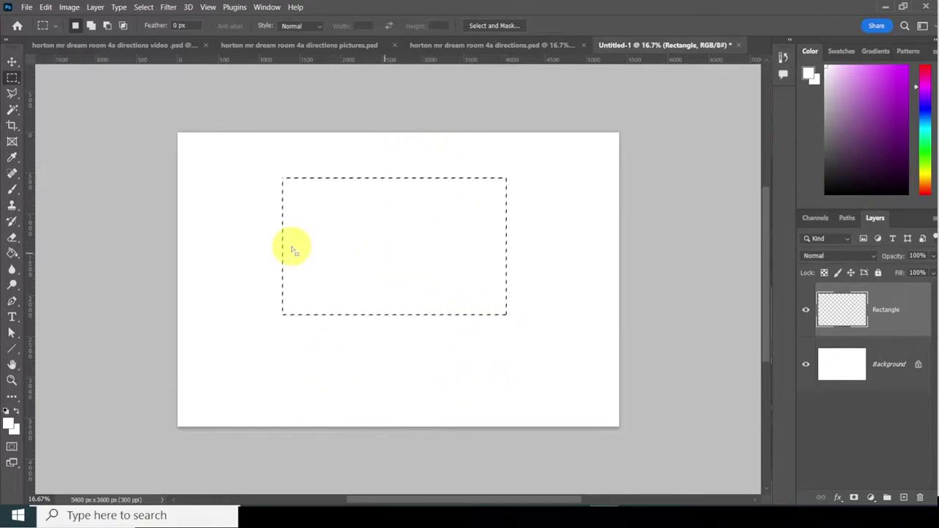
pyautogui.click(15, 88)
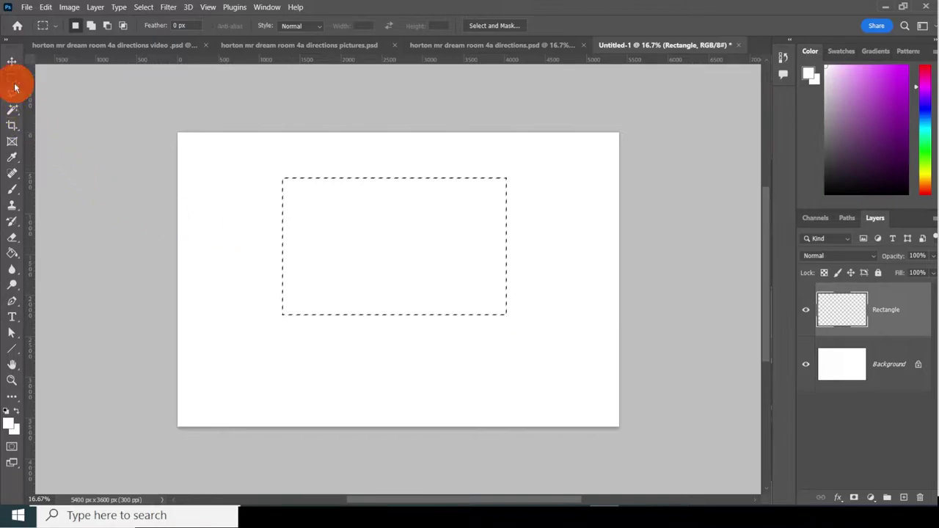
pyautogui.click(278, 176)
pyautogui.moveTo(311, 185); pyautogui.dragTo(493, 298)
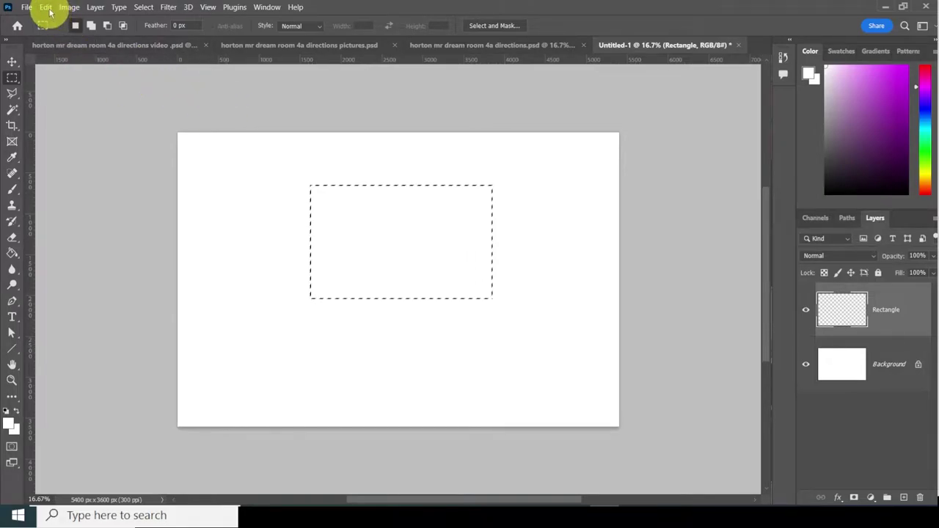
# Stroke the selection with a 40 px black centre line on the Rectangle layer.
pyautogui.click(47, 9)
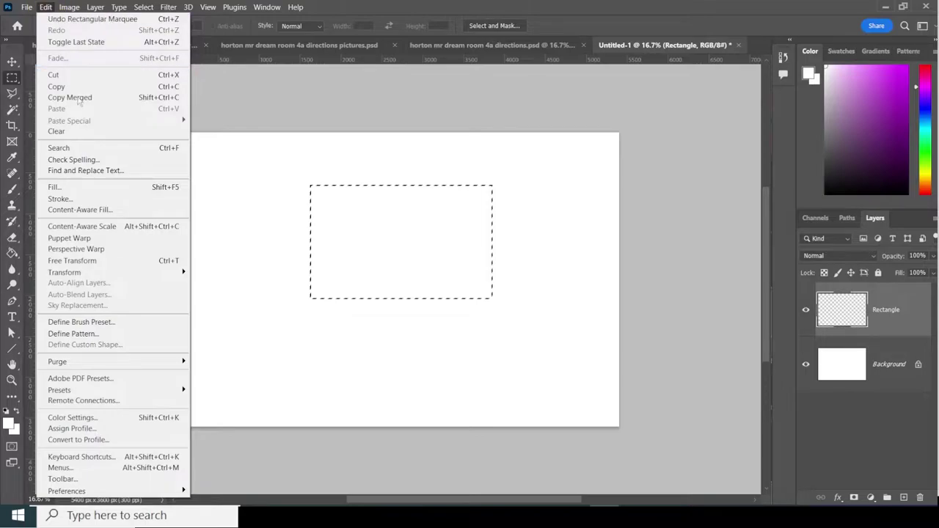
pyautogui.click(86, 199)
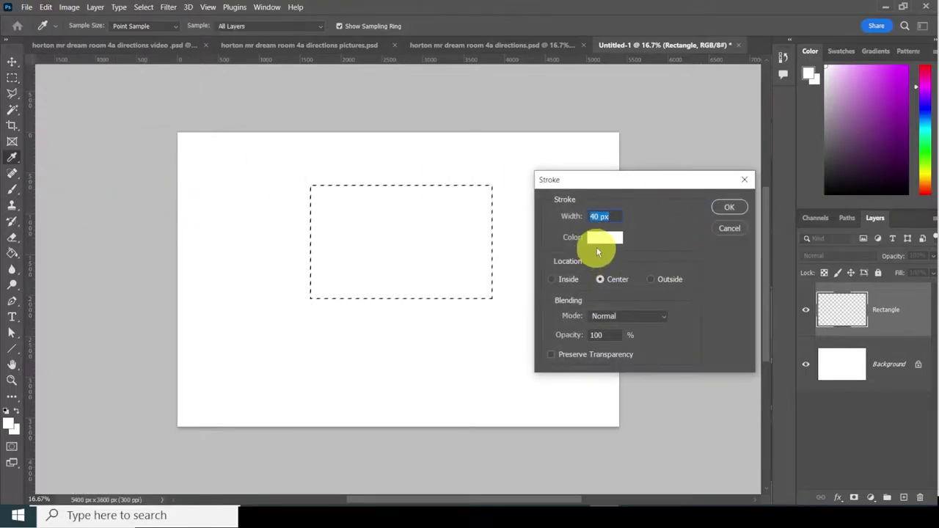
pyautogui.click(596, 218)
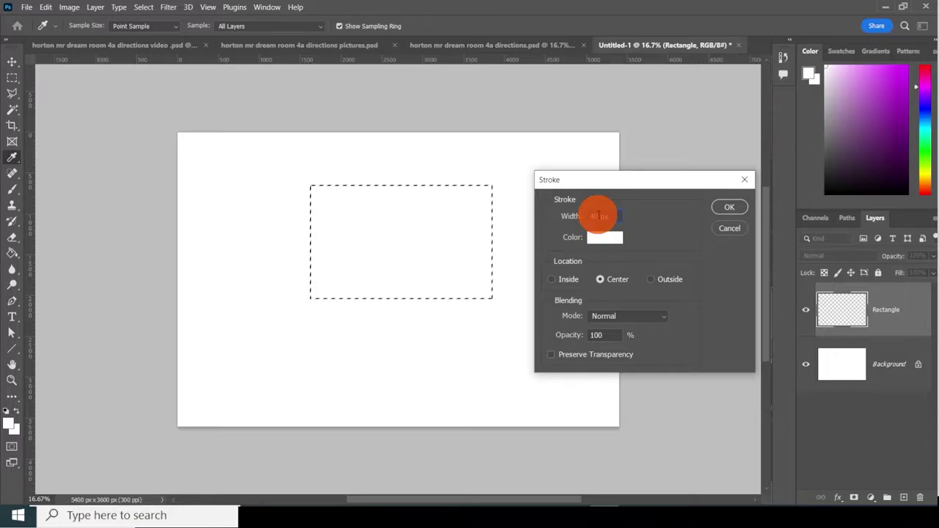
pyautogui.click(598, 215)
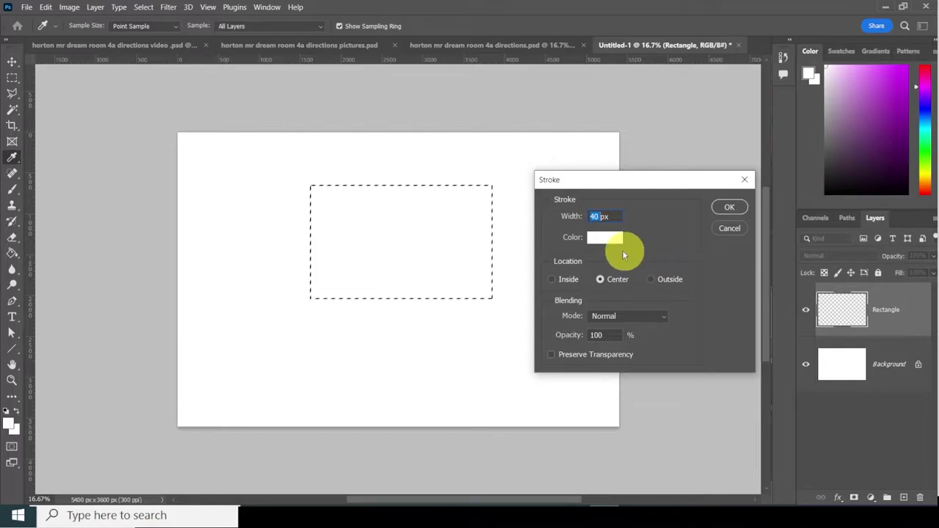
pyautogui.click(600, 239)
pyautogui.click(598, 302)
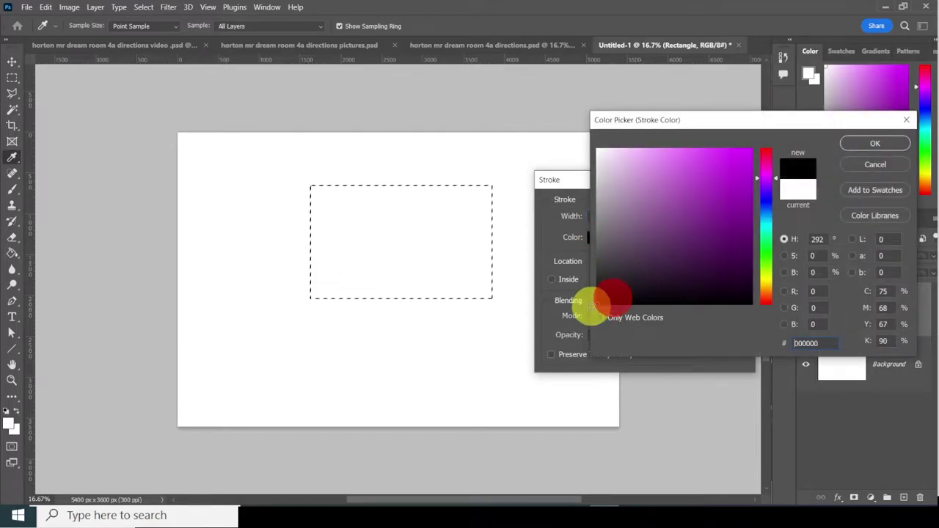
pyautogui.click(874, 143)
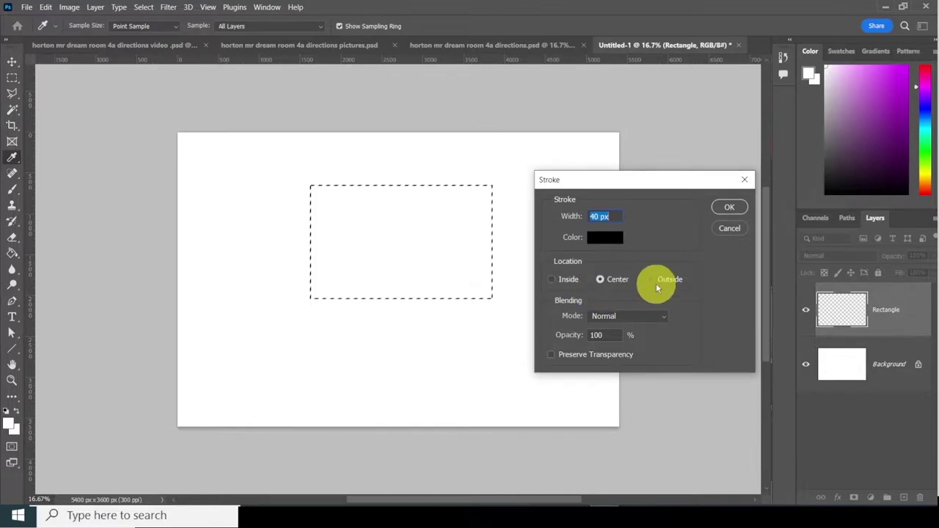
pyautogui.click(726, 209)
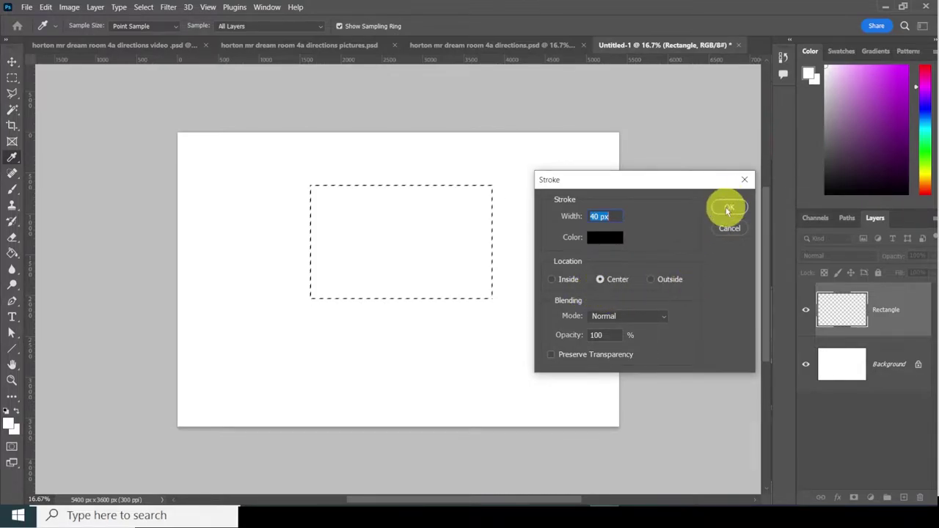
pyautogui.click(727, 209)
pyautogui.press('m')
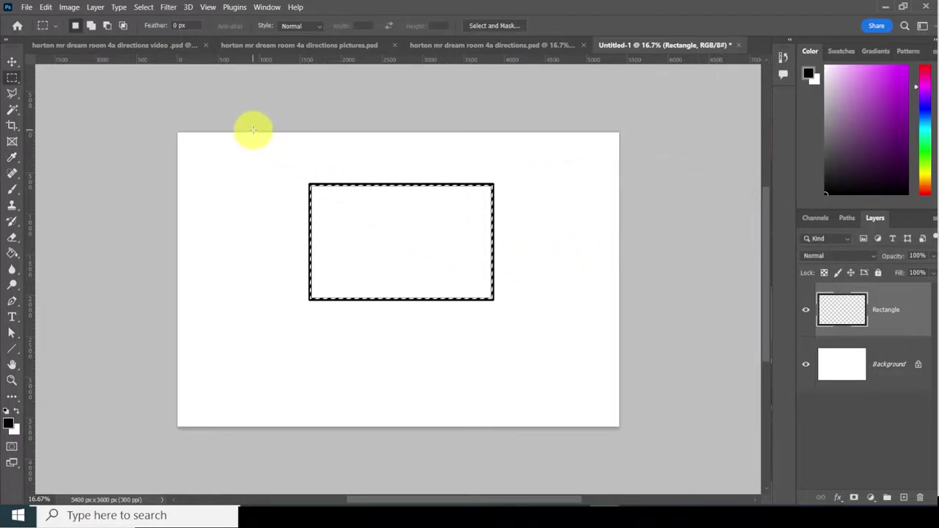
# Deselect, then add a Vanishing Point layer placed between Rectangle and Background.
pyautogui.click(143, 8)
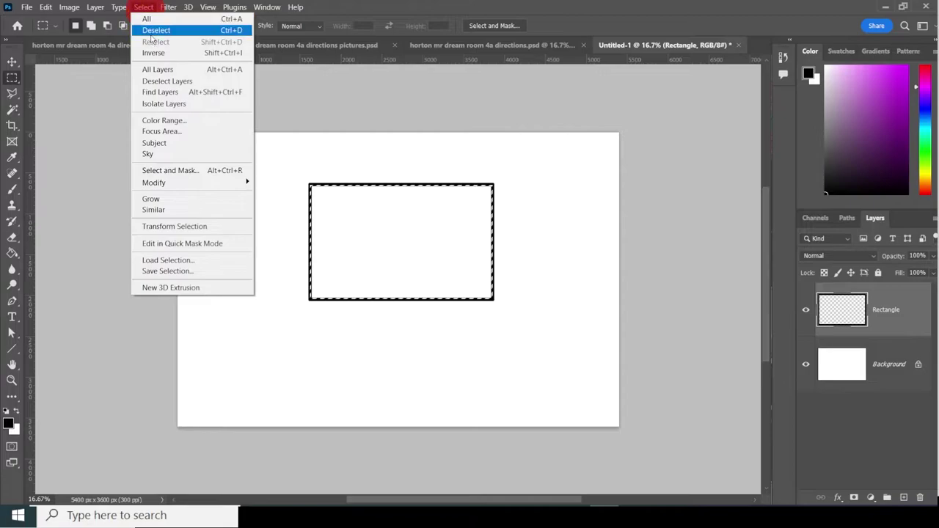
pyautogui.click(156, 30)
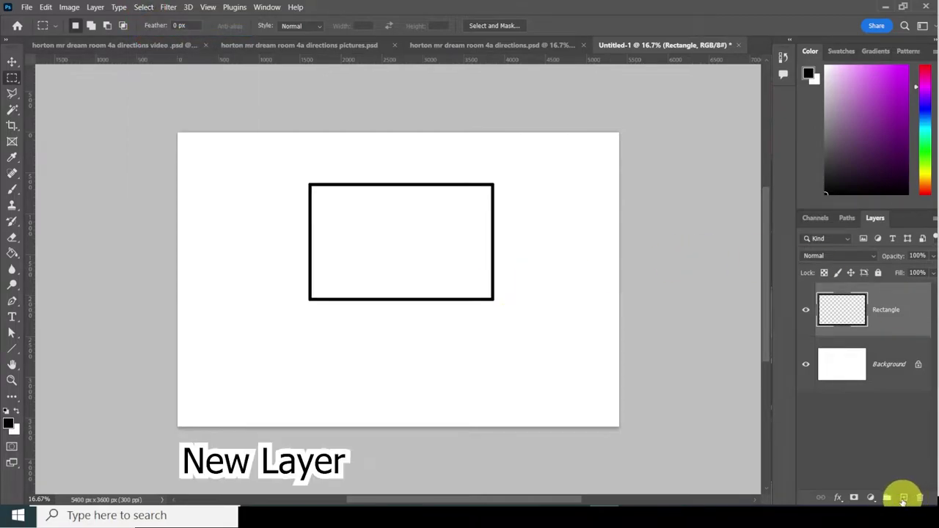
pyautogui.click(903, 498)
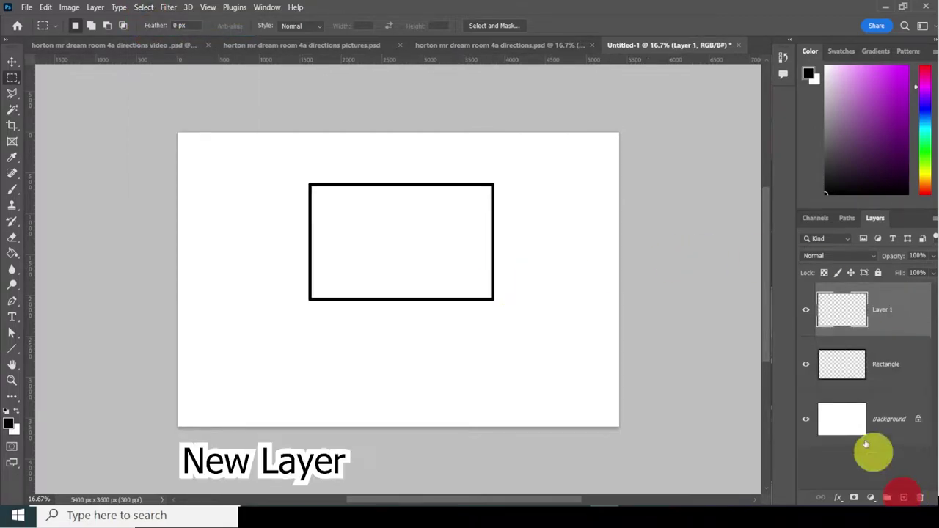
pyautogui.doubleClick(880, 309)
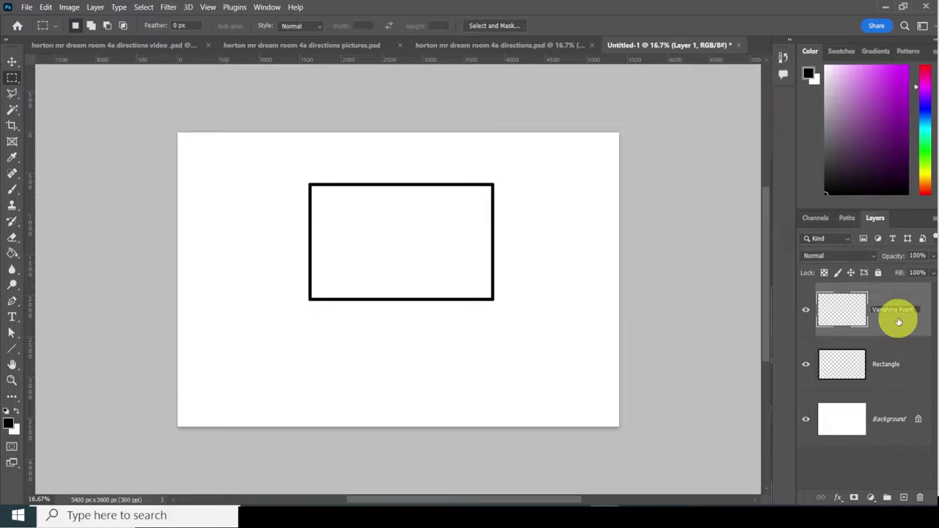
pyautogui.press('Return')
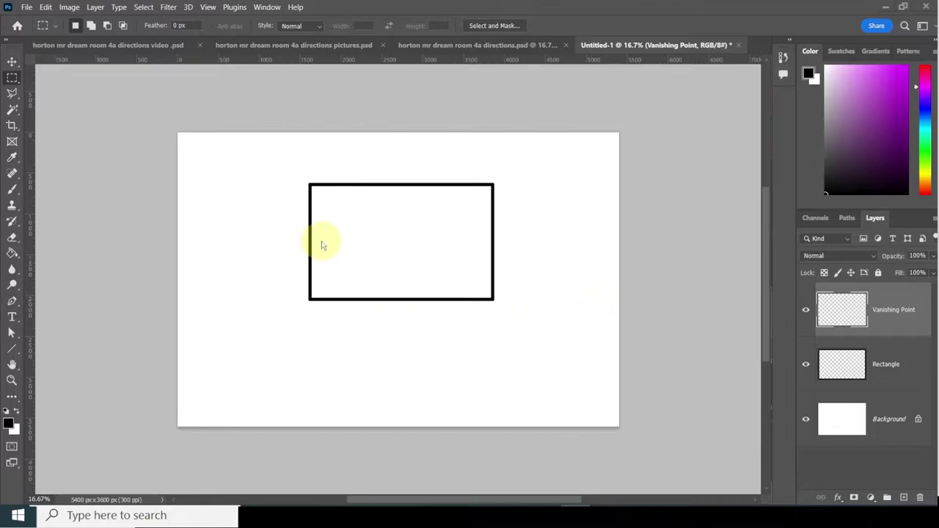
pyautogui.click(903, 324)
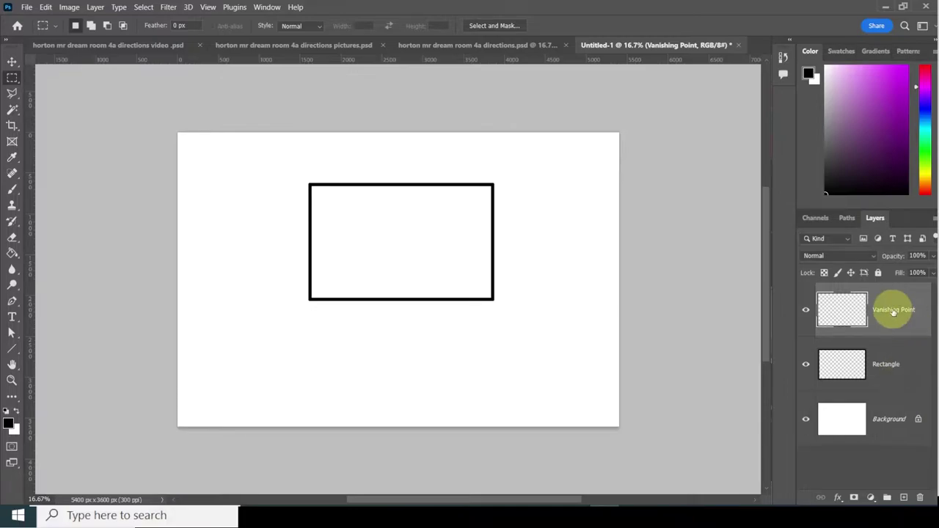
pyautogui.moveTo(893, 312); pyautogui.dragTo(887, 379)
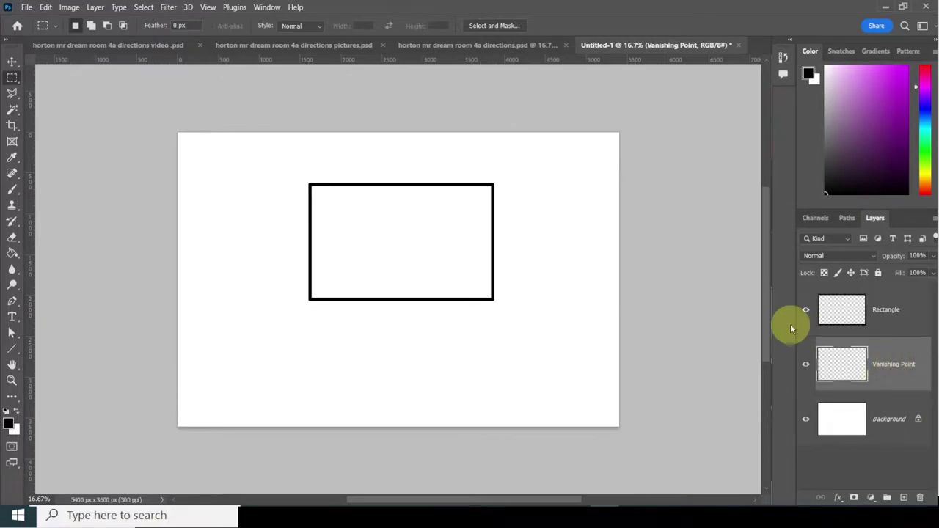
# Choose the Brush tool with a magenta foreground colour.
pyautogui.click(12, 190)
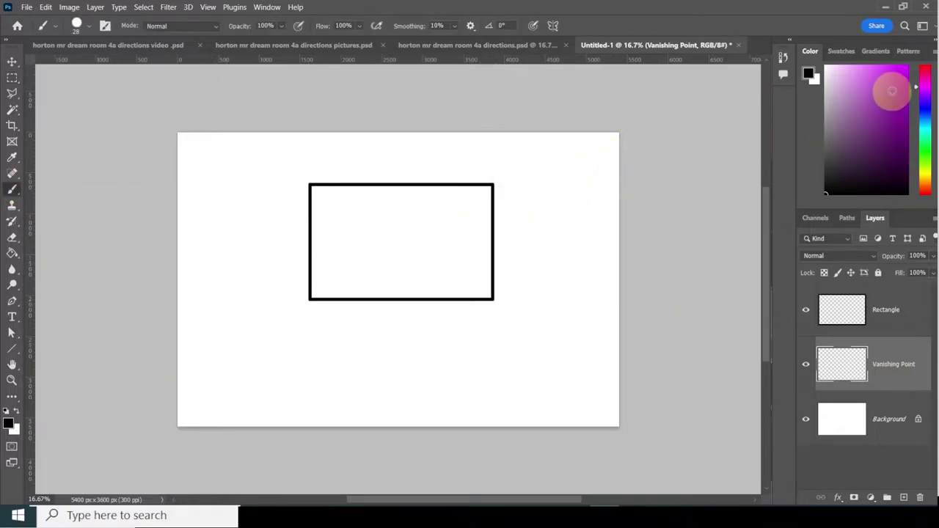
pyautogui.moveTo(891, 90); pyautogui.dragTo(905, 67)
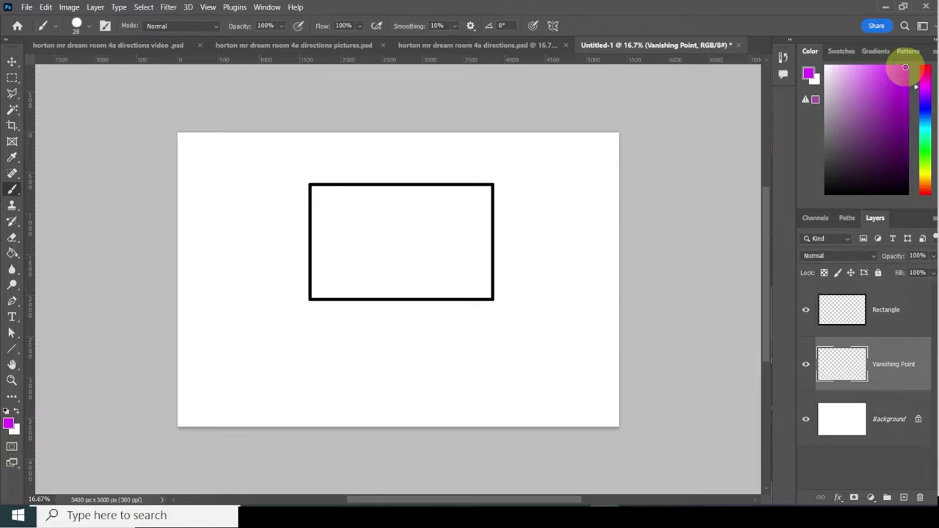
pyautogui.click(9, 424)
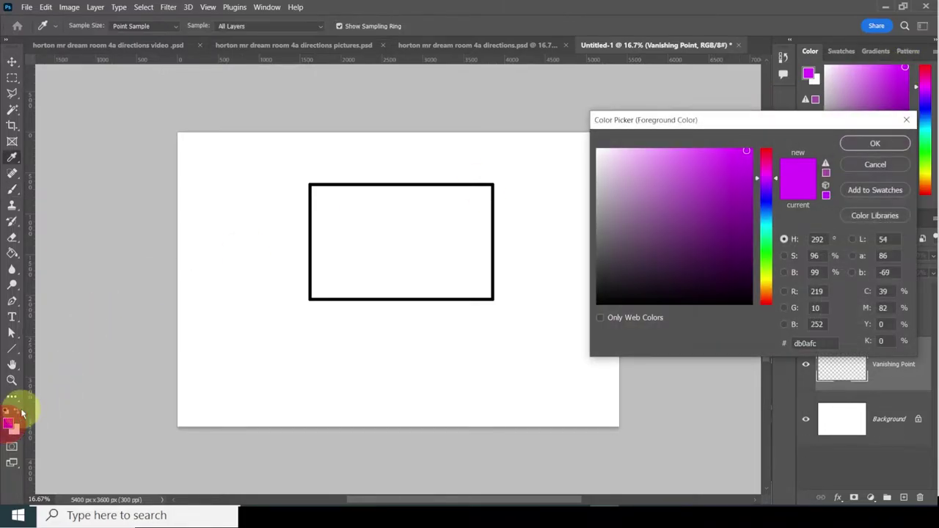
pyautogui.click(744, 154)
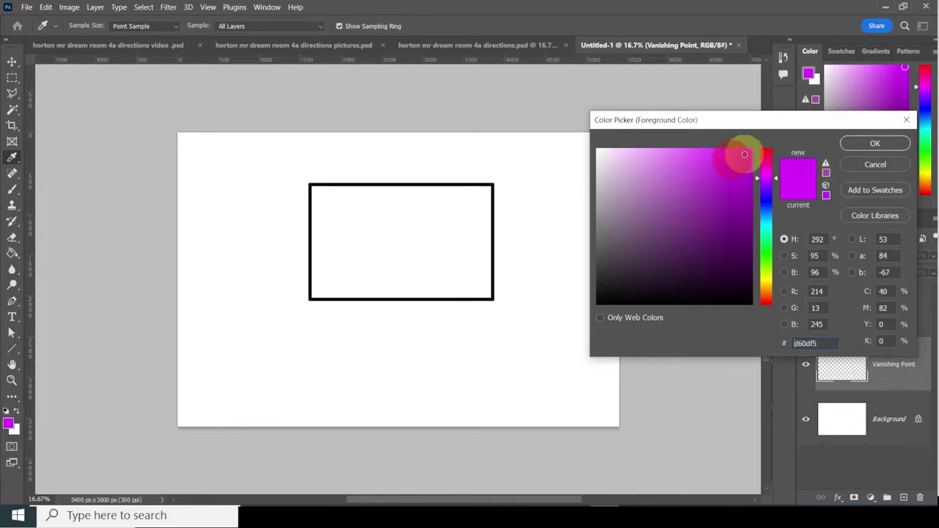
pyautogui.click(872, 144)
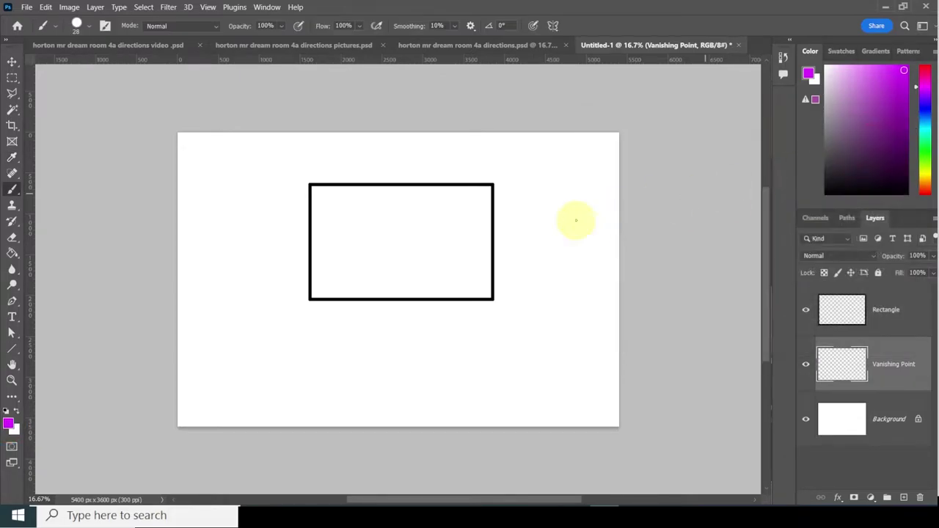
# Set the brush to about 60 px and paint a dot at the rectangle's centre.
pyautogui.rightClick(375, 241)
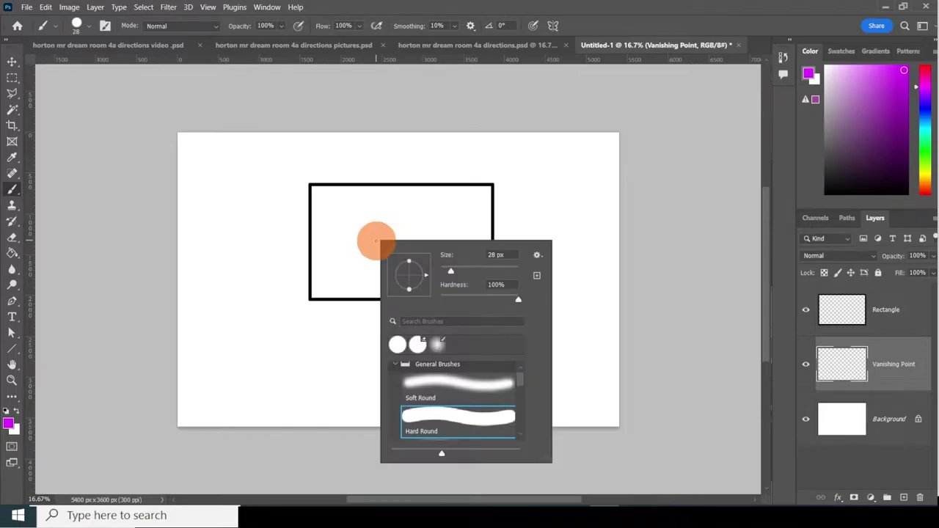
pyautogui.click(465, 272)
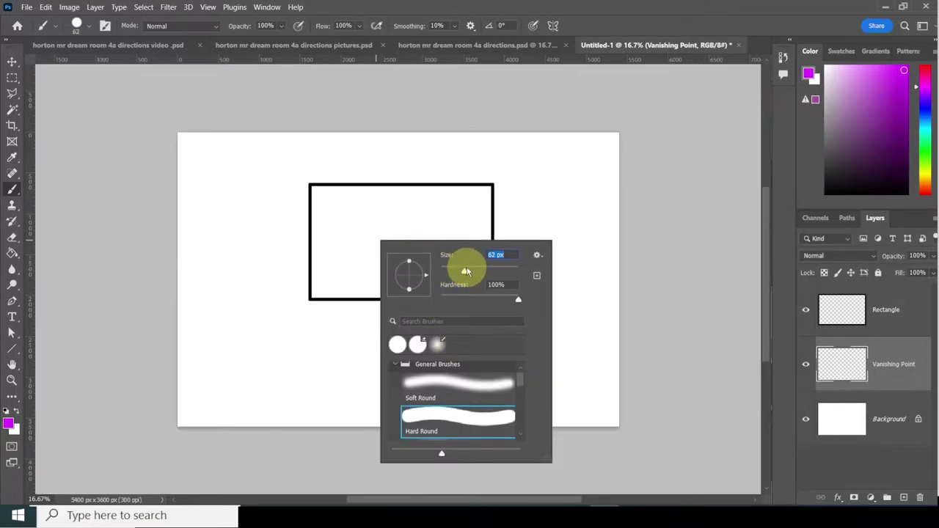
pyautogui.click(490, 256)
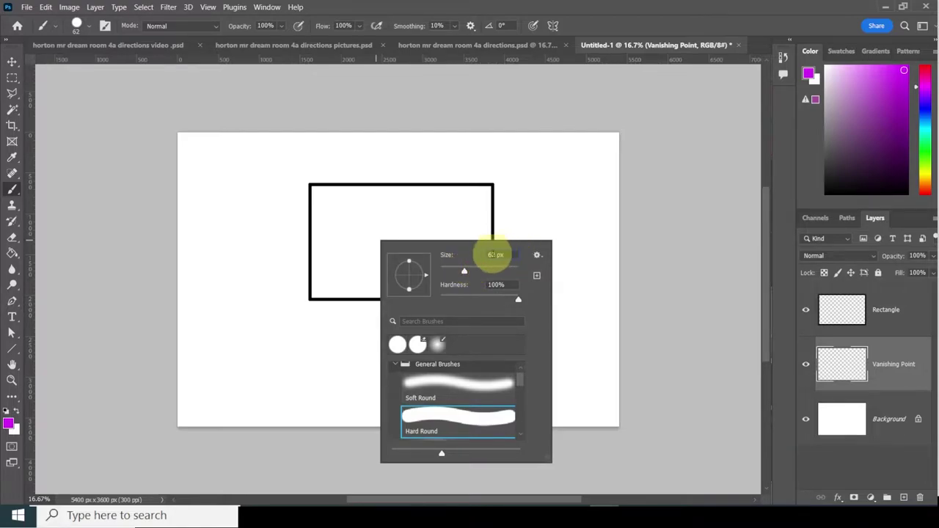
pyautogui.click(495, 254)
pyautogui.moveTo(495, 254); pyautogui.dragTo(483, 256)
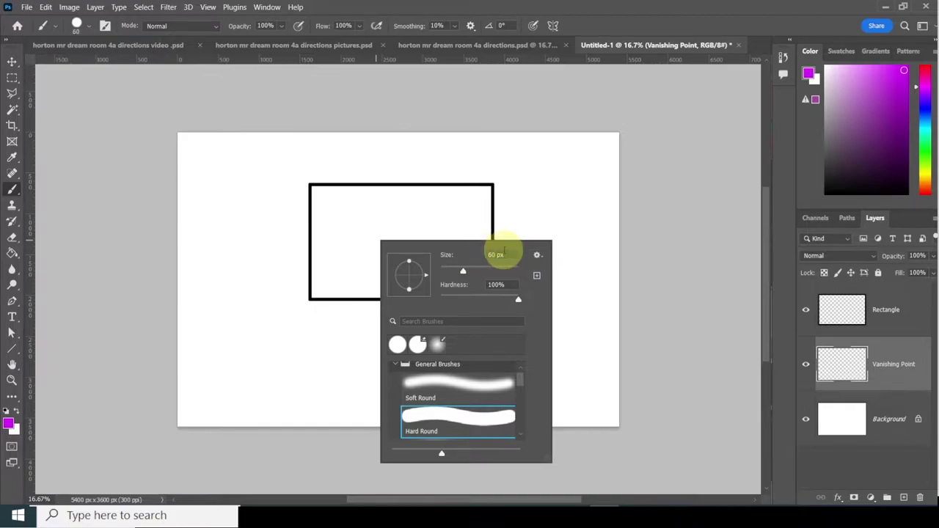
pyautogui.click(656, 226)
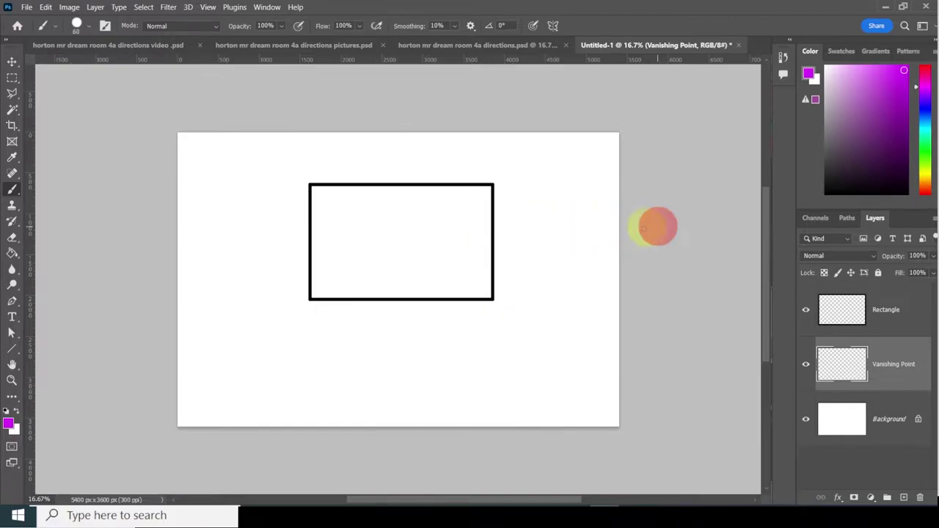
pyautogui.click(400, 228)
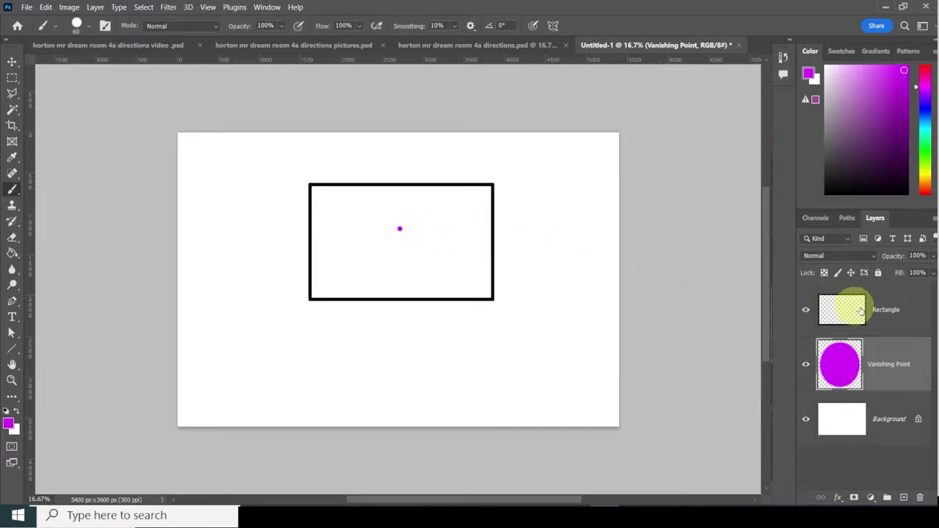
# Add a new layer, Layer 1, above the Rectangle layer.
pyautogui.click(909, 319)
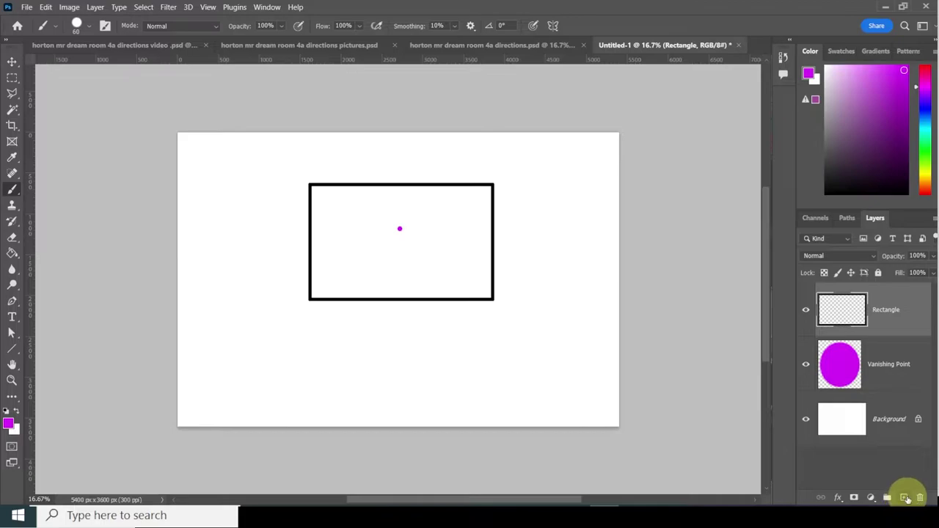
pyautogui.click(902, 498)
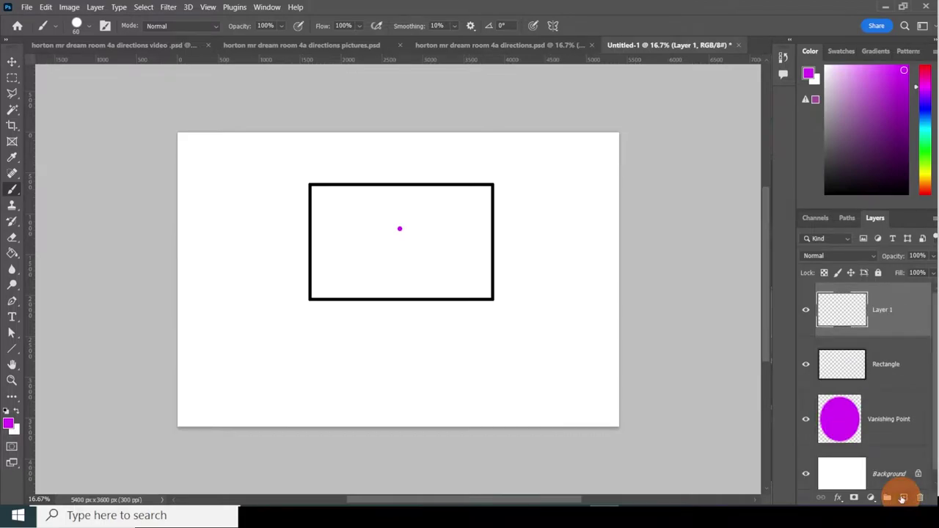
pyautogui.doubleClick(880, 309)
pyautogui.click(905, 317)
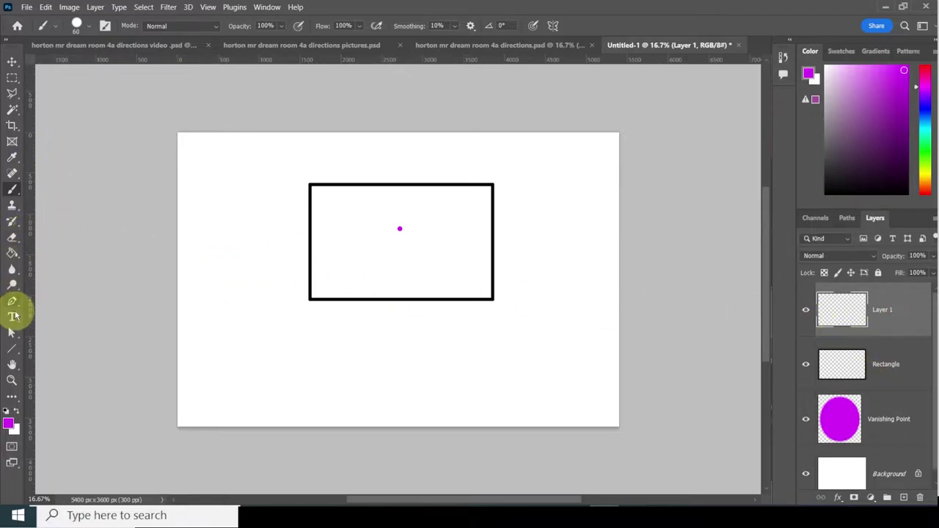
# Draw a Shape-mode line from the dot through the top-right corner past the canvas edge.
pyautogui.moveTo(12, 355); pyautogui.dragTo(78, 389)
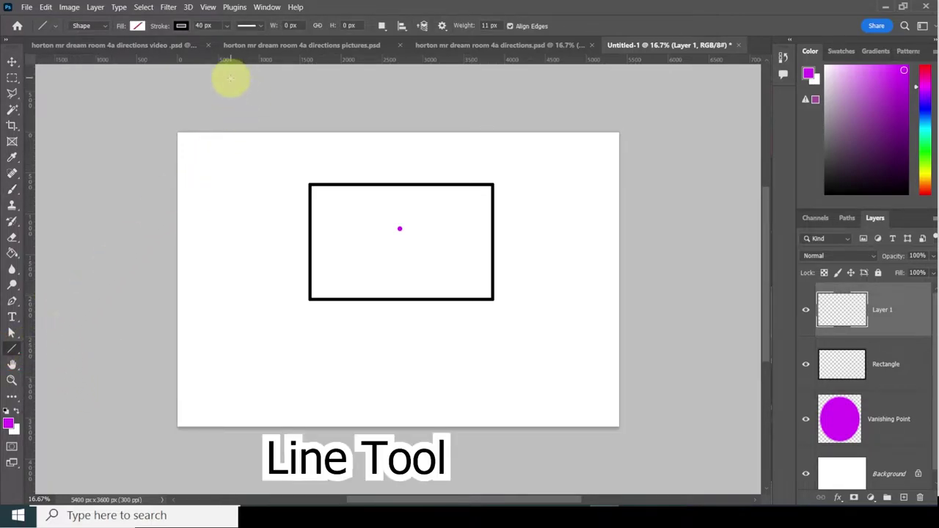
pyautogui.click(100, 28)
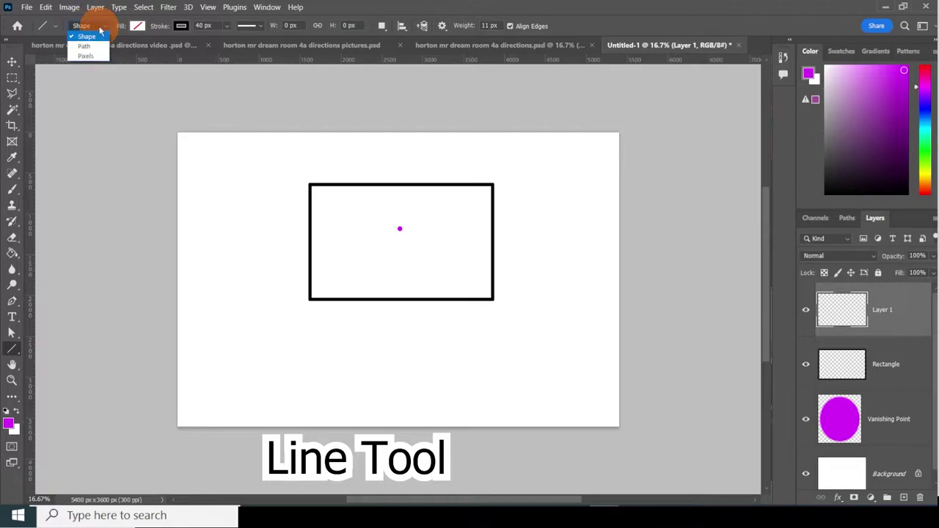
pyautogui.click(100, 28)
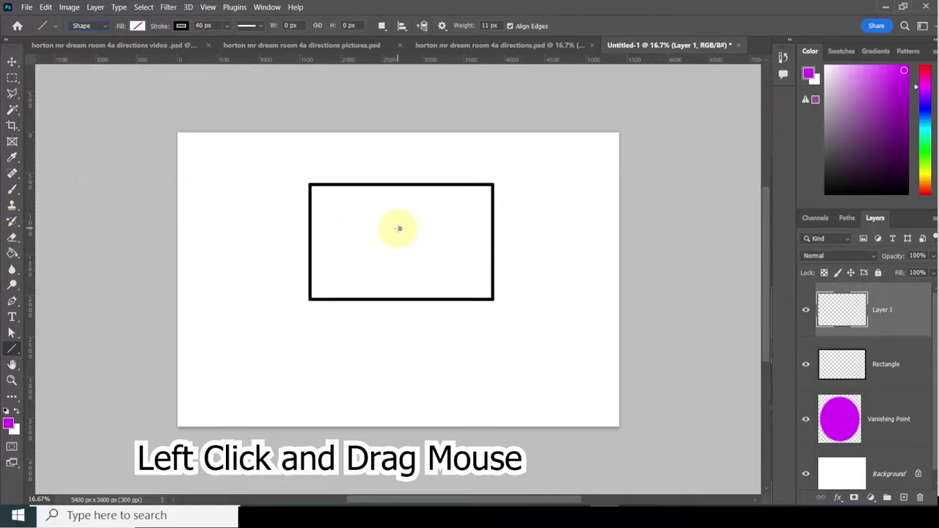
pyautogui.moveTo(398, 228); pyautogui.dragTo(666, 102)
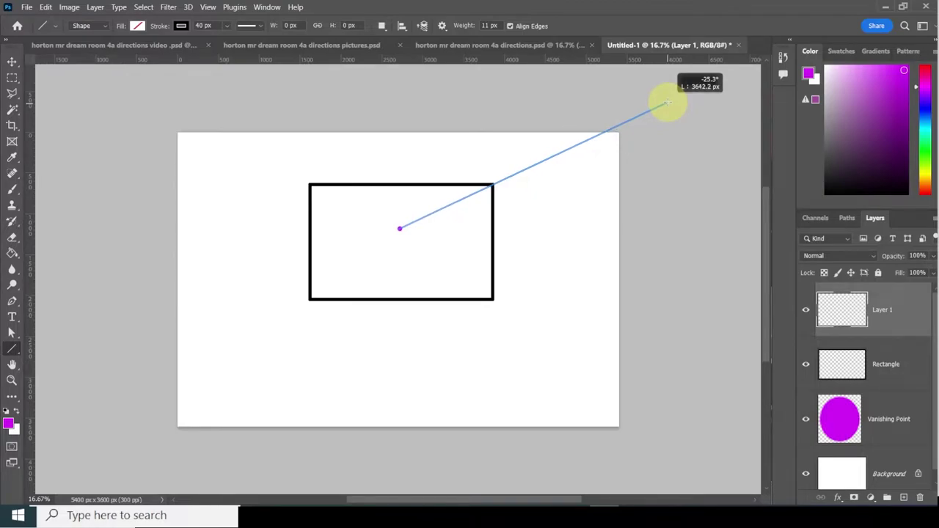
pyautogui.moveTo(666, 102); pyautogui.dragTo(666, 101)
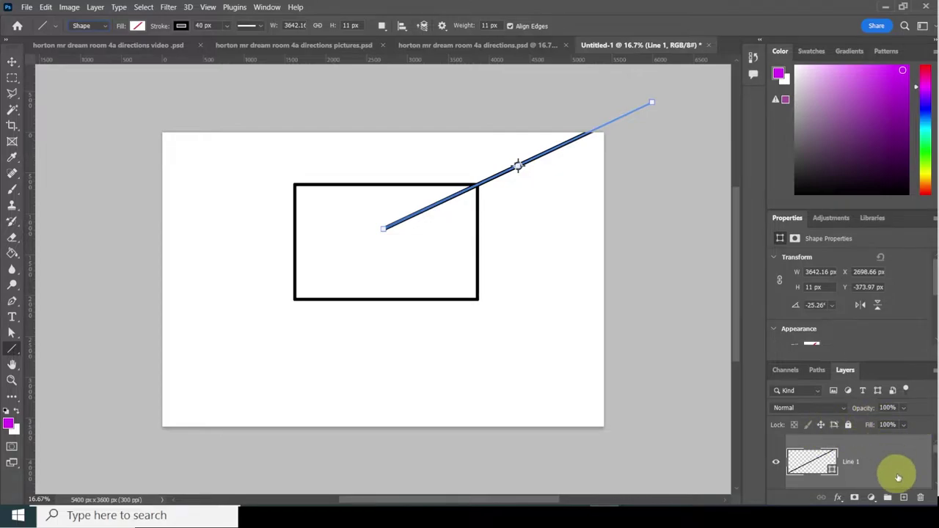
# Add another empty layer and close the Properties tab group.
pyautogui.click(903, 497)
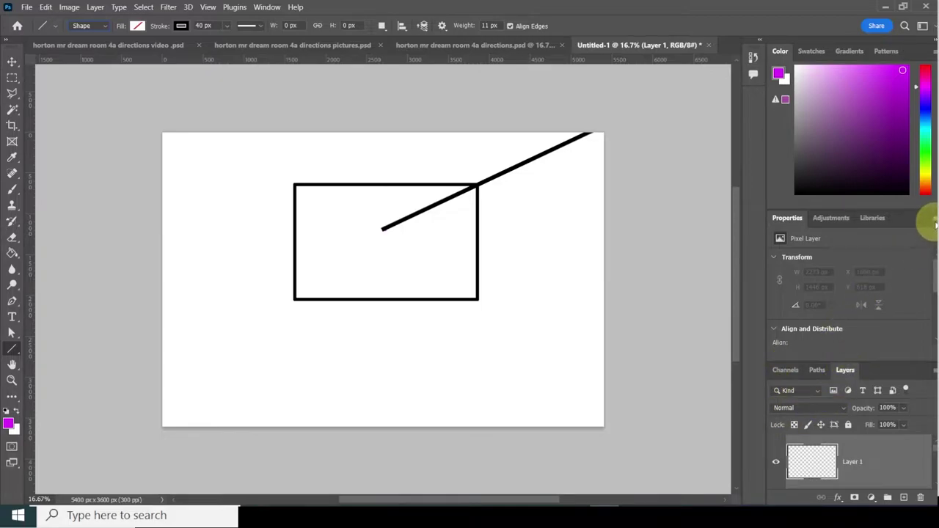
pyautogui.click(934, 221)
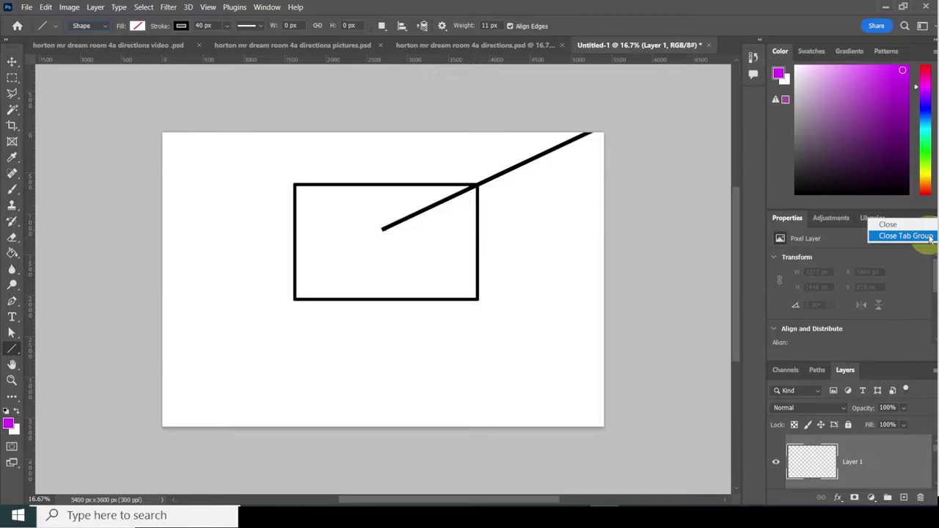
pyautogui.click(928, 236)
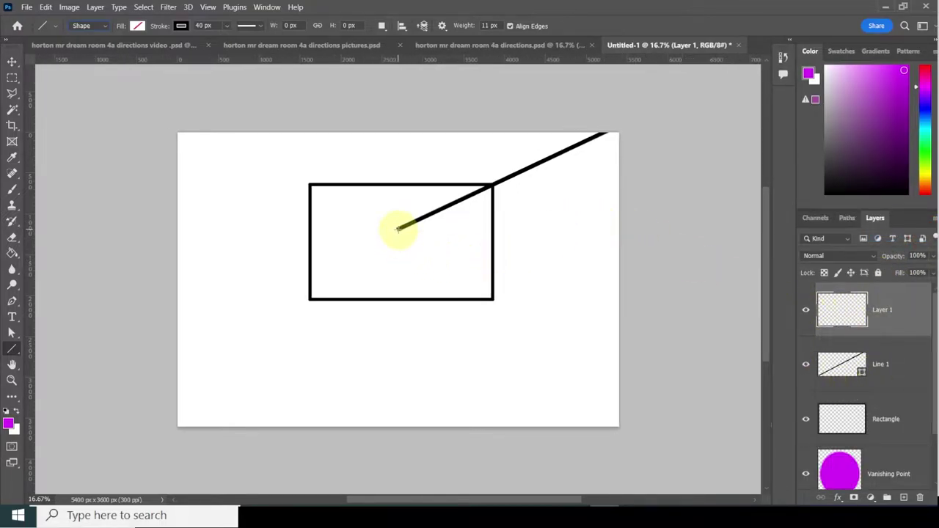
# Draw lines from the dot through the bottom-right, bottom-left and top-left corners on separate layers.
pyautogui.moveTo(397, 229); pyautogui.dragTo(666, 427)
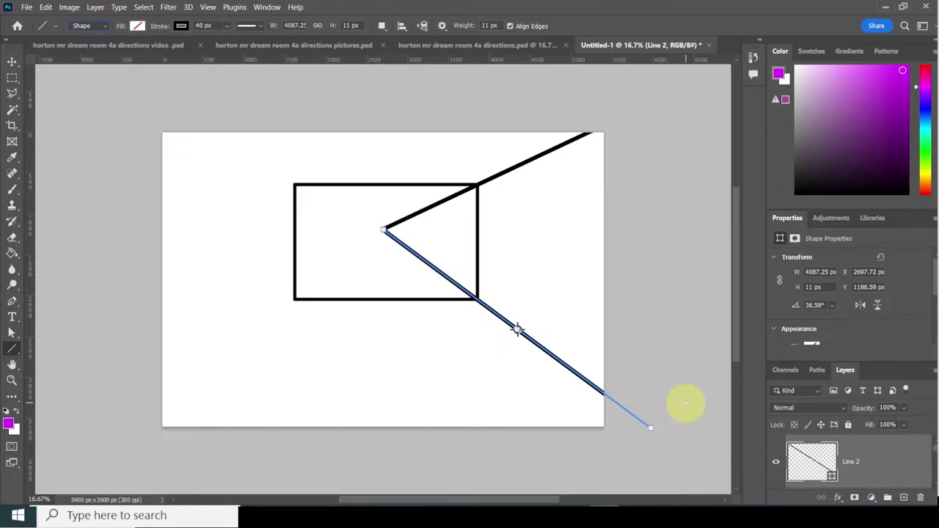
pyautogui.click(905, 498)
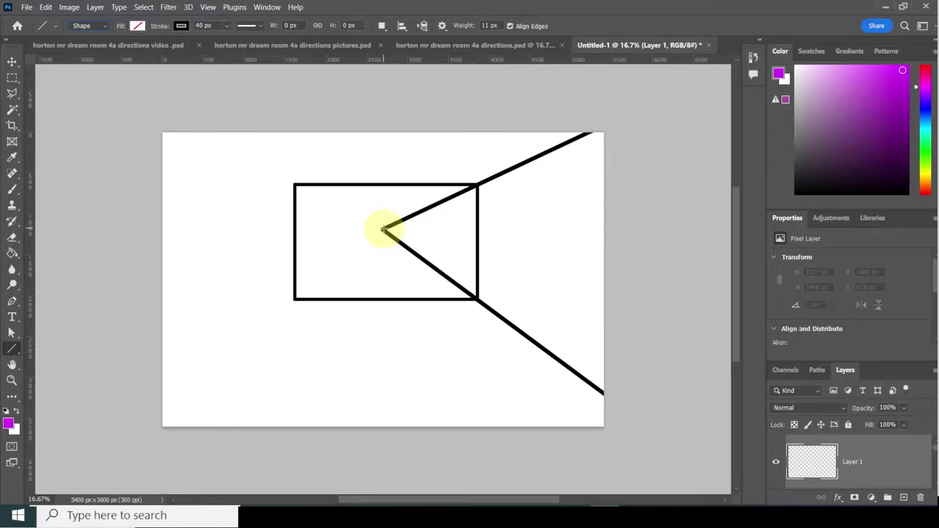
pyautogui.moveTo(382, 230); pyautogui.dragTo(113, 436)
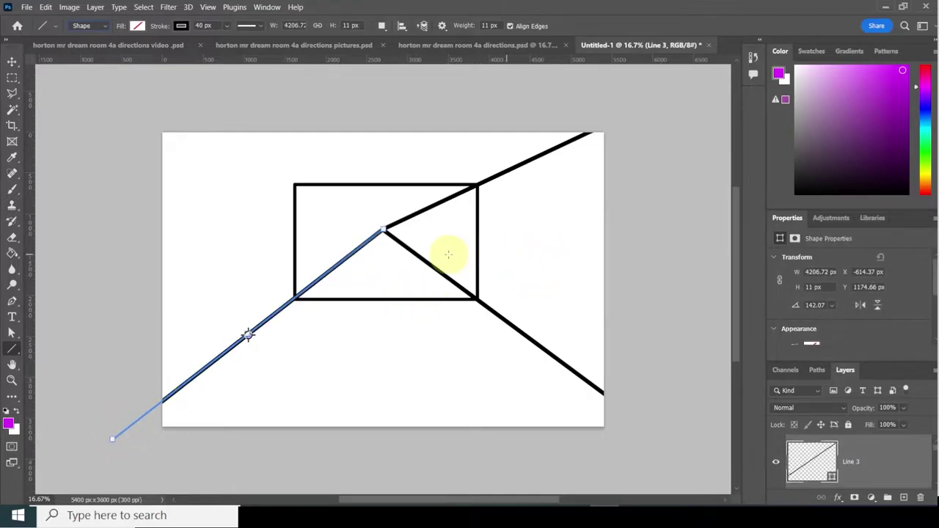
pyautogui.click(907, 494)
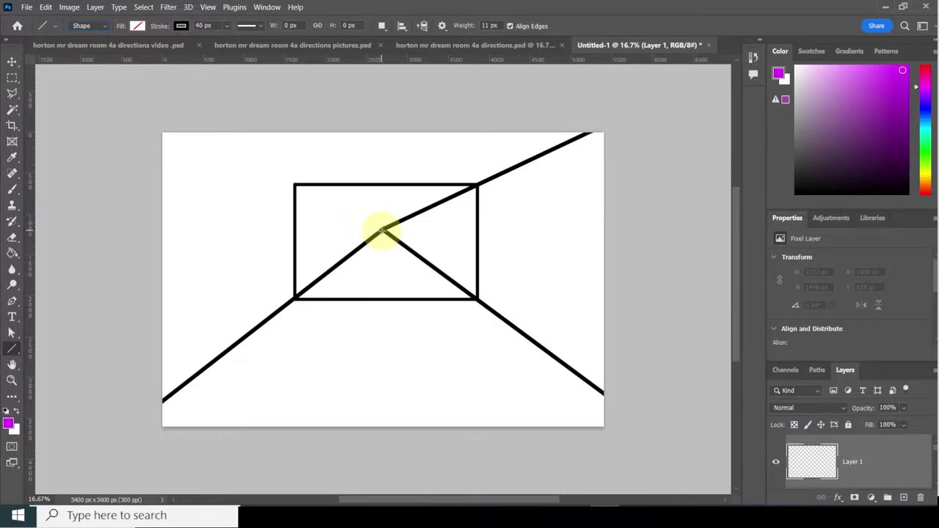
pyautogui.moveTo(381, 231); pyautogui.dragTo(135, 98)
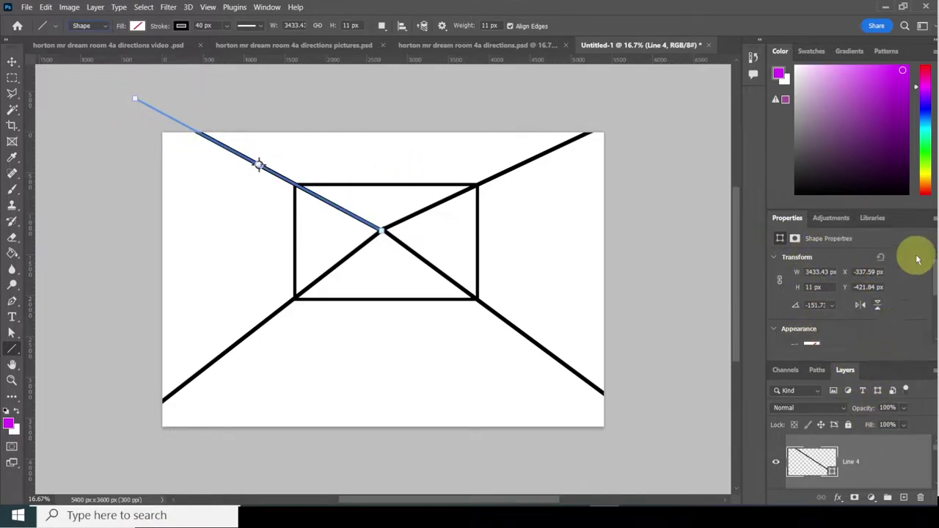
pyautogui.click(933, 218)
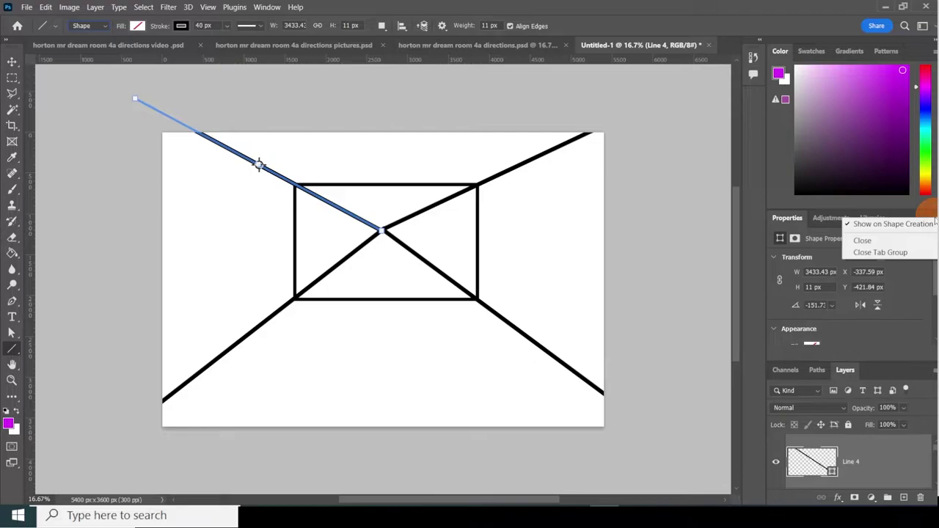
pyautogui.click(908, 251)
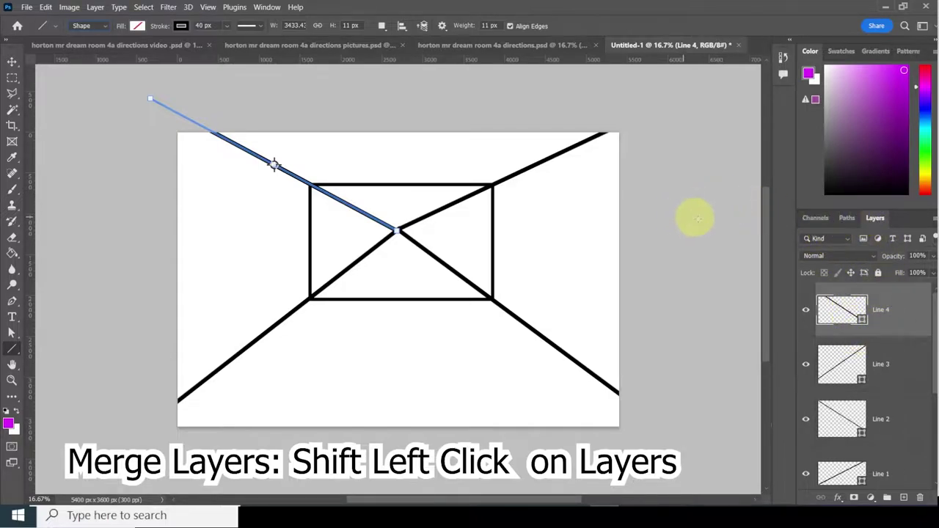
# Select layers Line 1 through Line 4 and combine them with Merge Shapes.
pyautogui.click(906, 311)
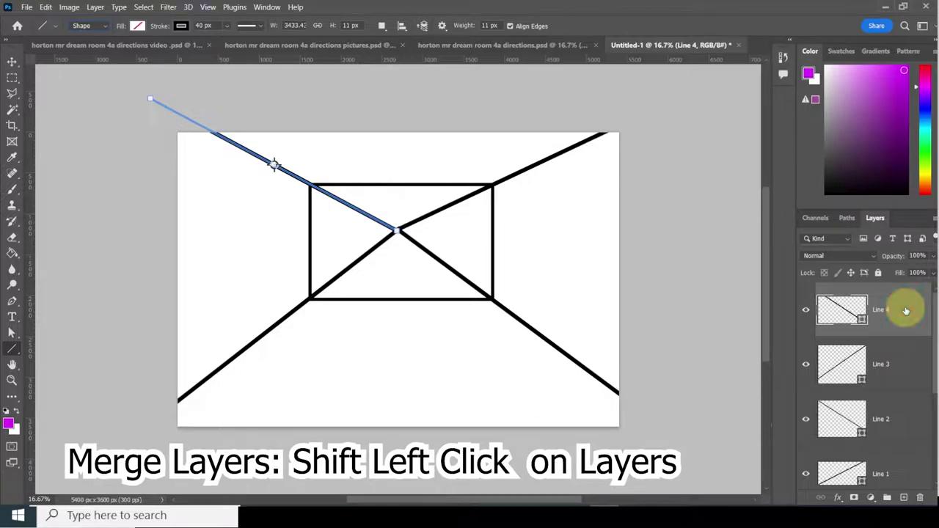
pyautogui.scroll(-2, 903, 387)
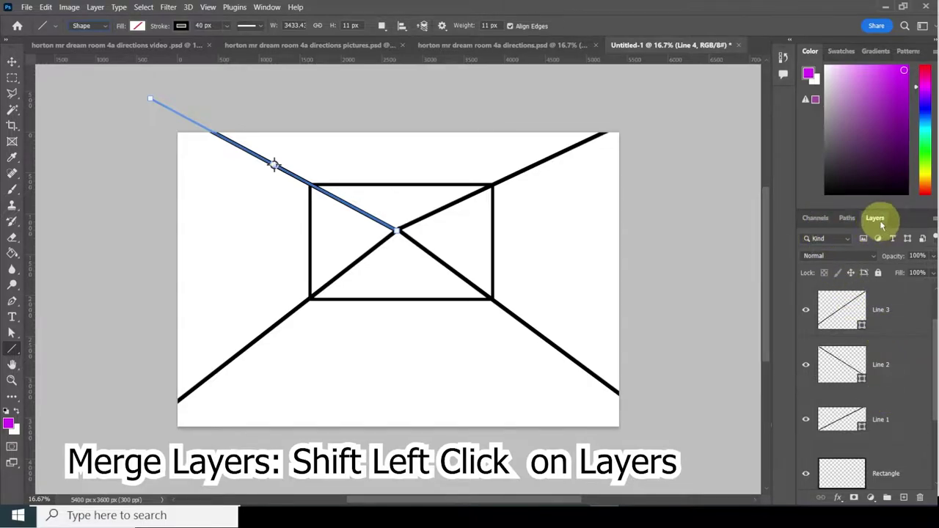
pyautogui.moveTo(897, 210); pyautogui.dragTo(899, 124)
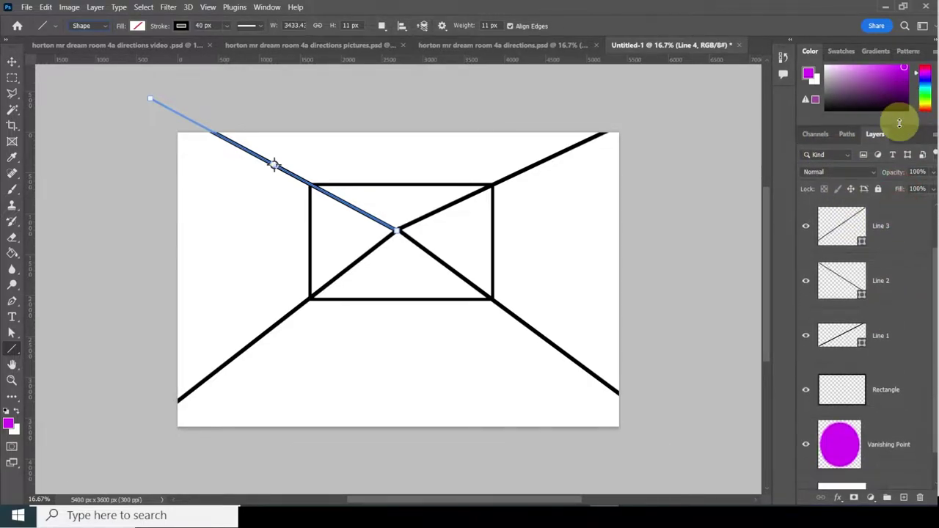
pyautogui.scroll(1, 882, 238)
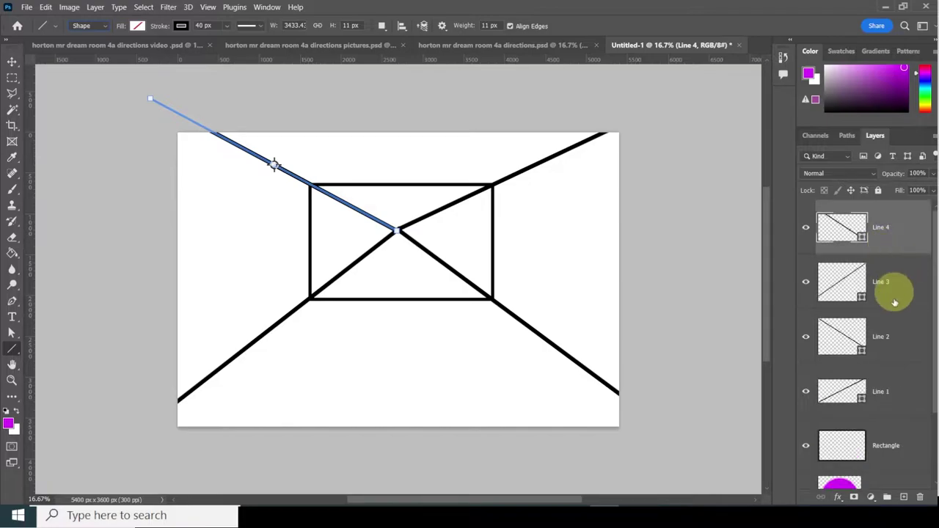
pyautogui.keyDown('shift'); pyautogui.click(898, 393); pyautogui.keyUp('shift')
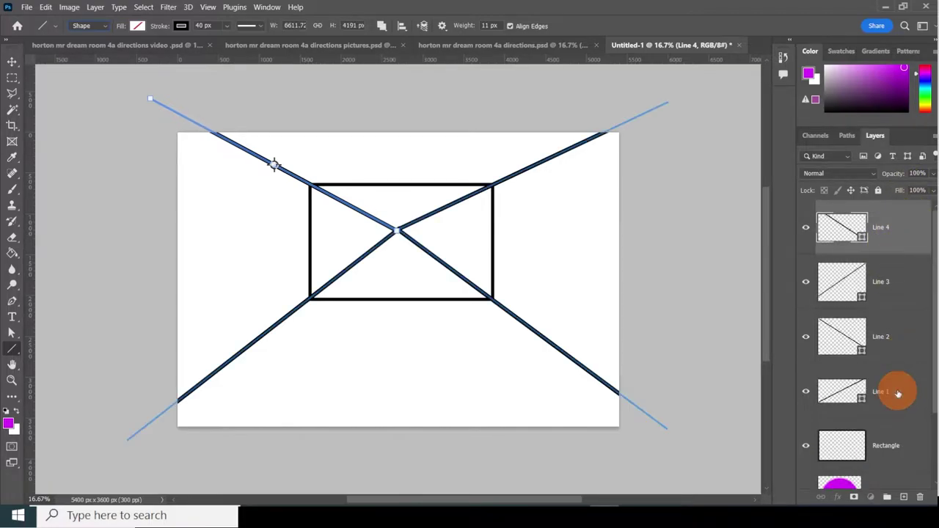
pyautogui.rightClick(898, 394)
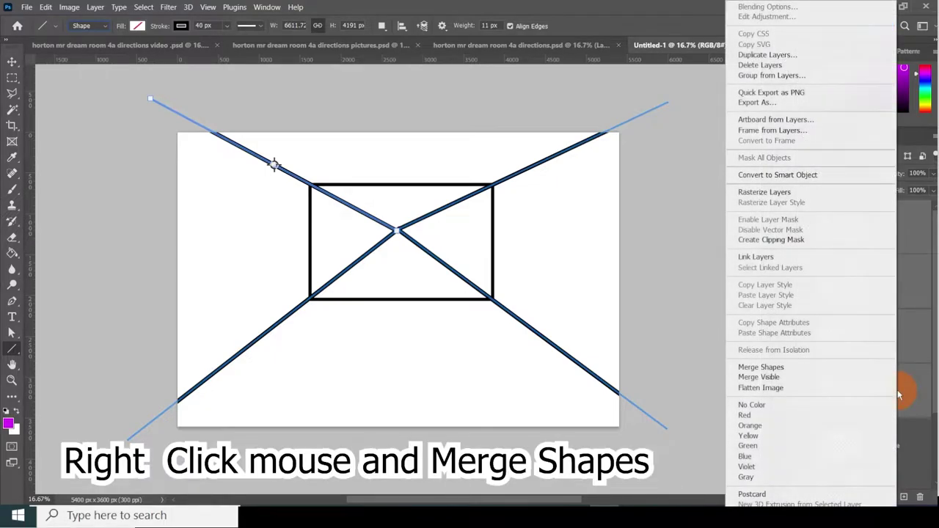
pyautogui.click(821, 368)
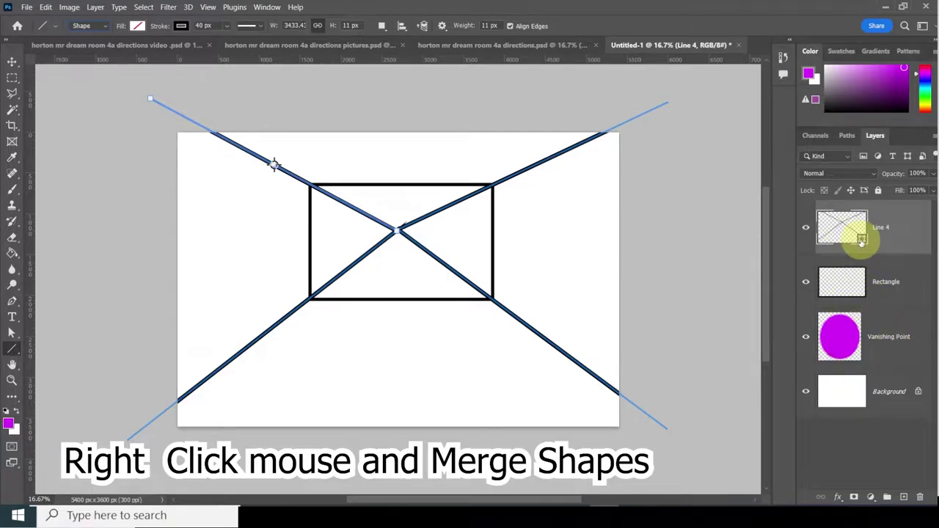
pyautogui.click(895, 238)
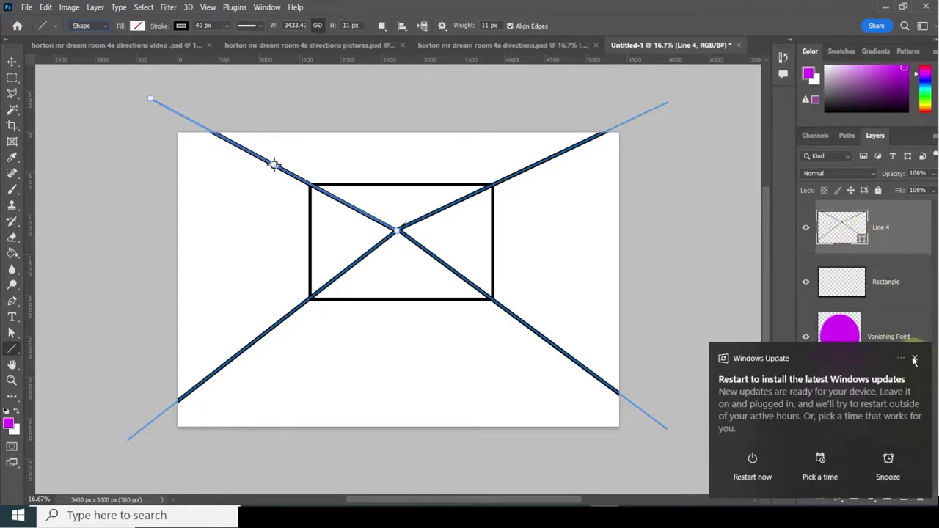
pyautogui.click(914, 360)
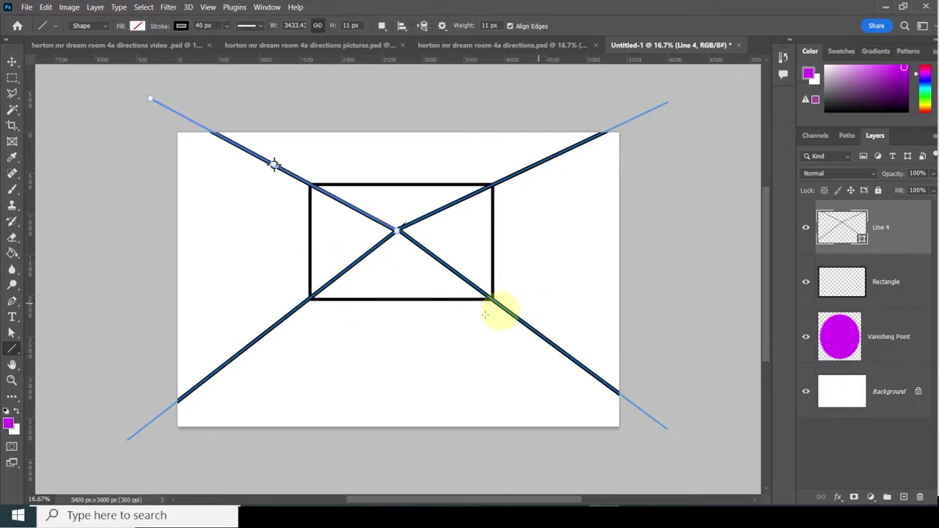
# Rasterize the merged Line 4 shape layer into an ordinary pixel layer.
pyautogui.click(12, 237)
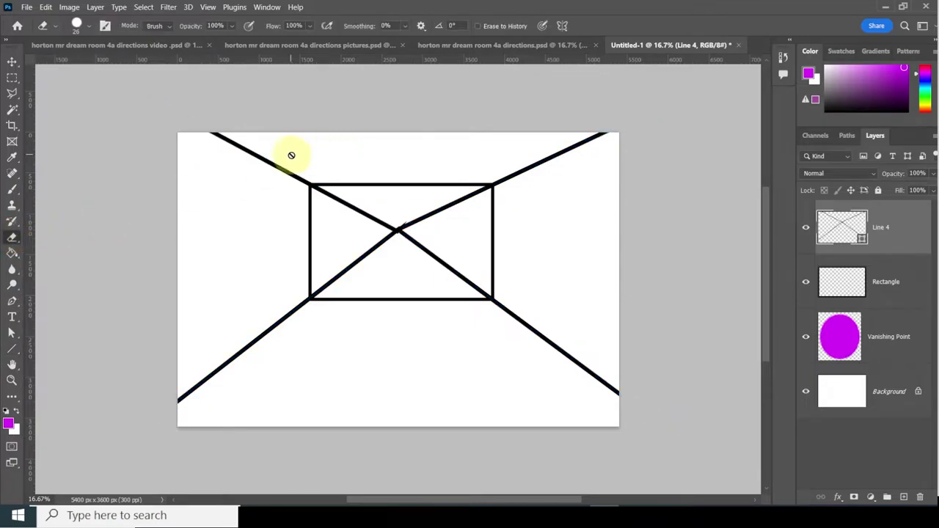
pyautogui.click(274, 161)
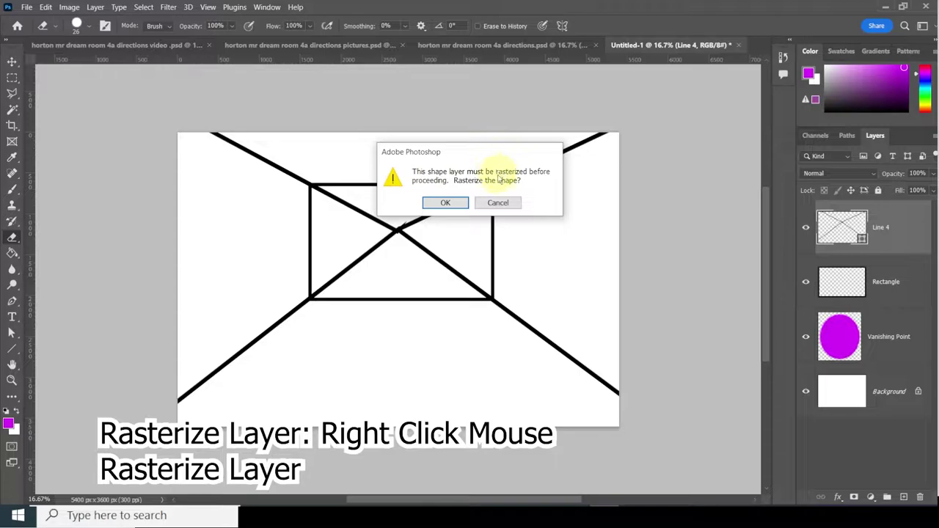
pyautogui.click(447, 203)
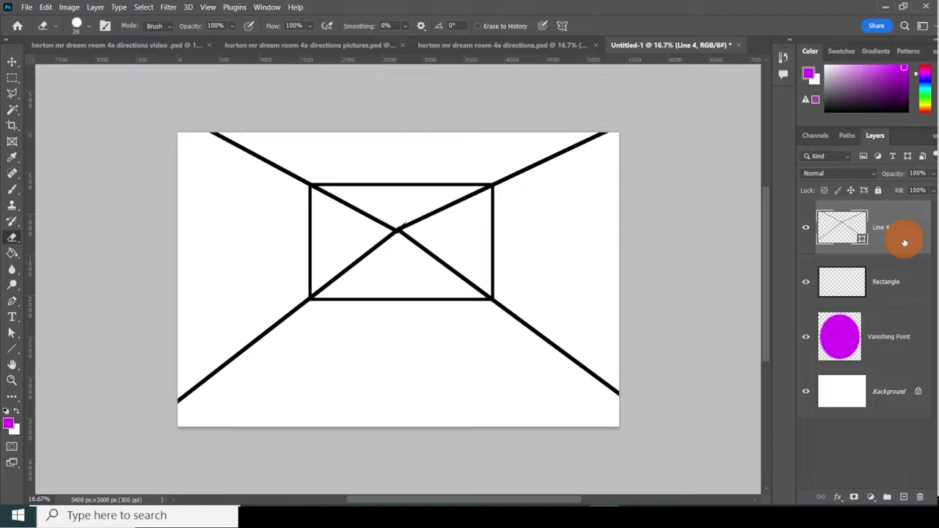
pyautogui.rightClick(905, 244)
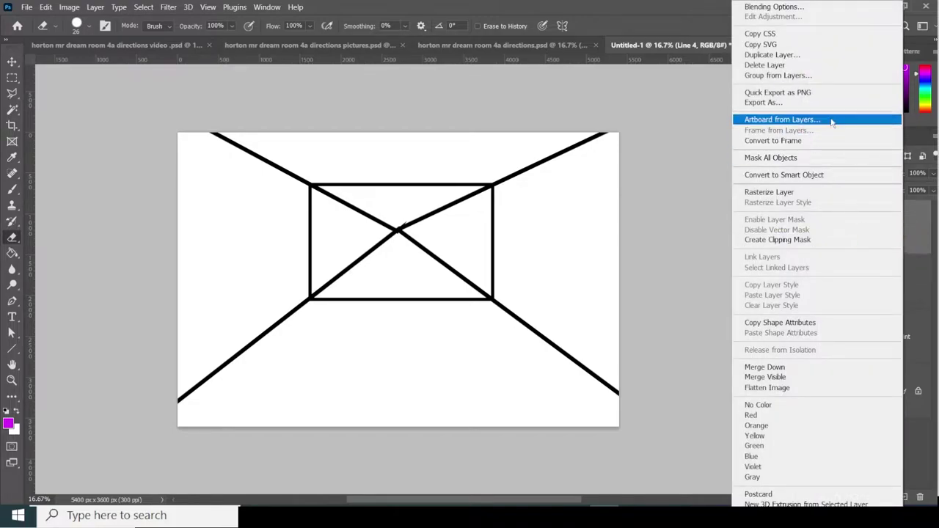
pyautogui.click(798, 193)
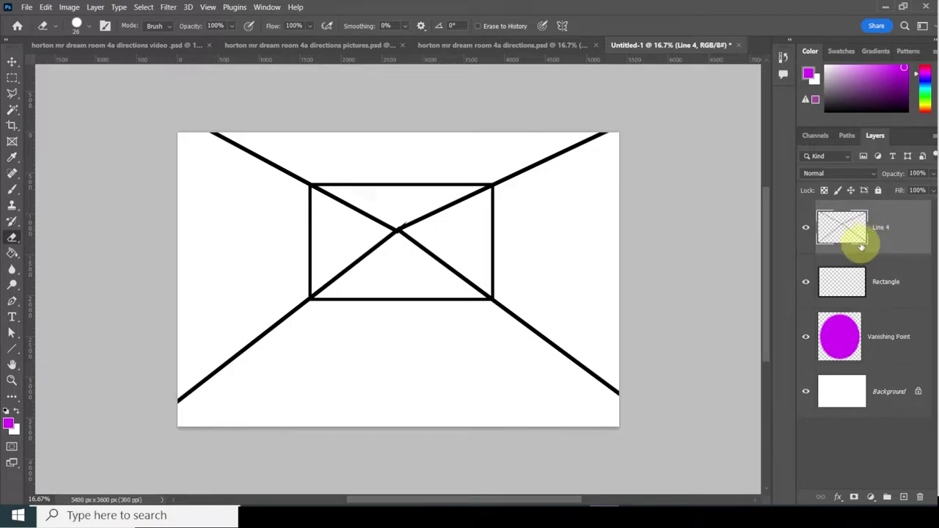
# Magic-wand the inside of the back-wall rectangle and delete Line 4's crossing lines there.
pyautogui.click(909, 281)
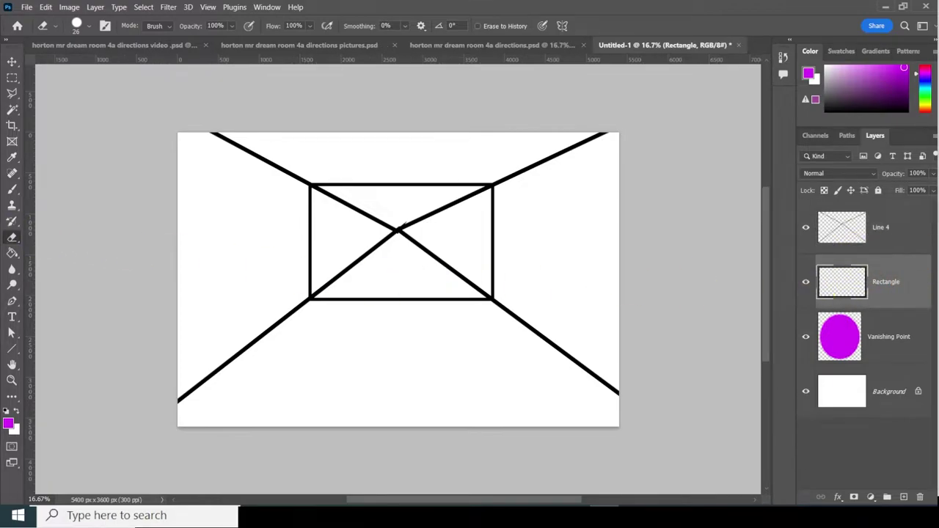
pyautogui.click(15, 109)
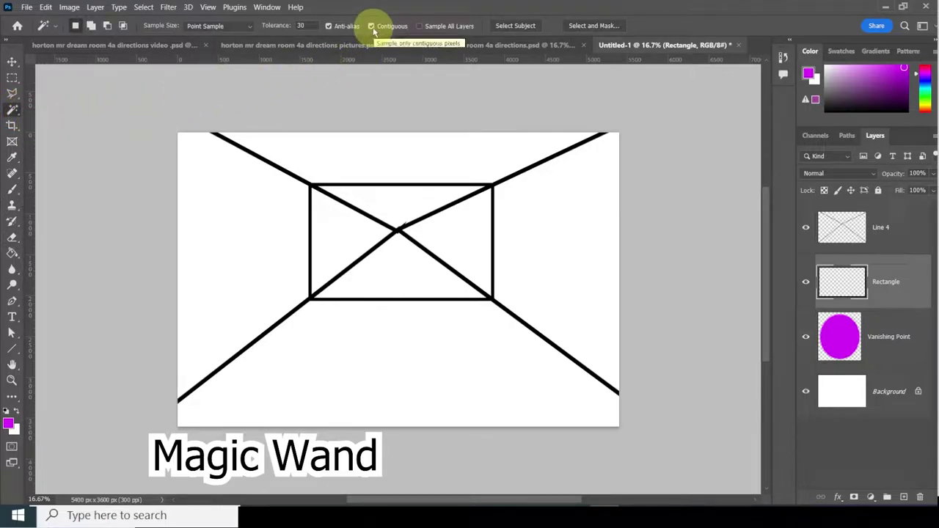
pyautogui.click(471, 242)
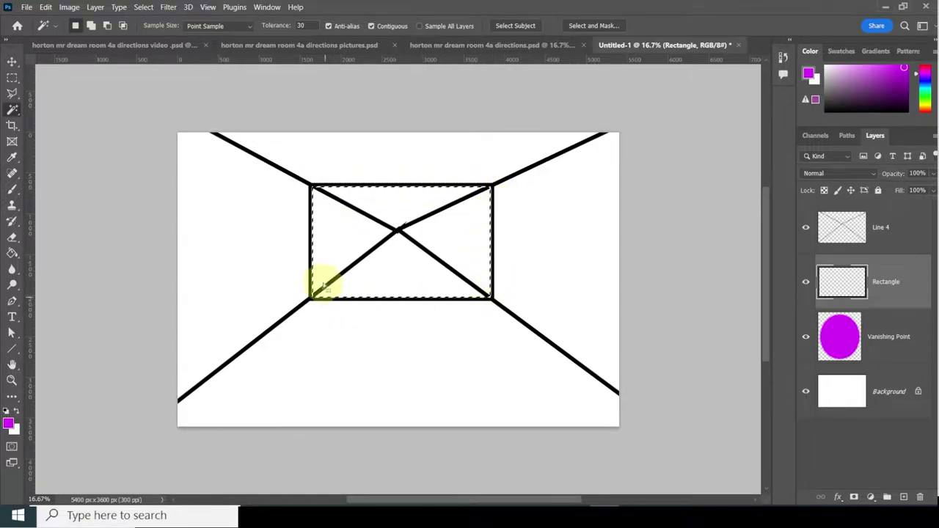
pyautogui.click(909, 237)
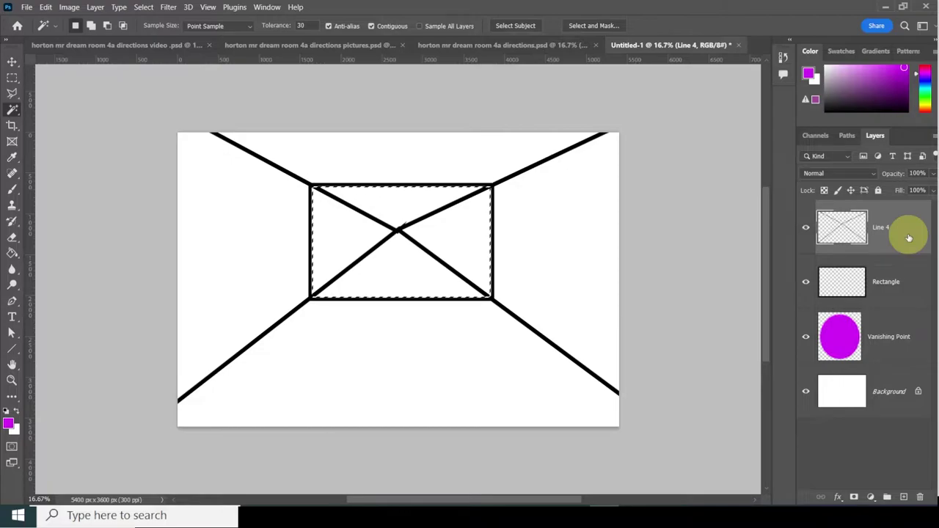
pyautogui.press('Delete')
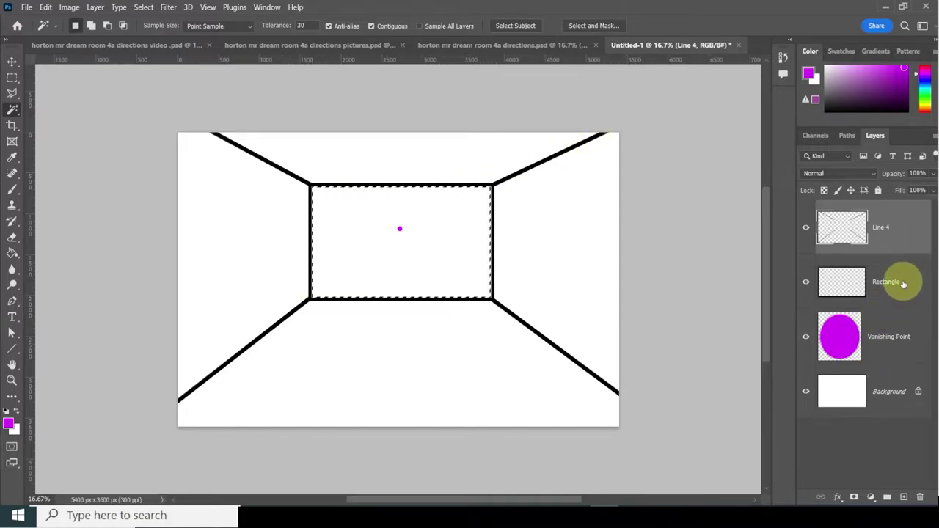
# Deselect, merge the Rectangle layer into Line 4, and briefly check the bedroom example.
pyautogui.click(143, 7)
pyautogui.click(154, 30)
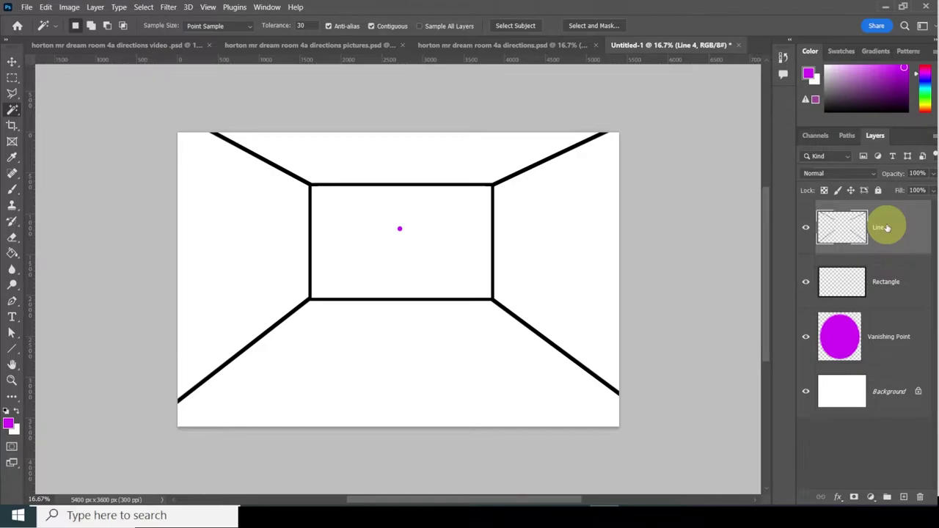
pyautogui.keyDown('shift'); pyautogui.click(894, 277); pyautogui.keyUp('shift')
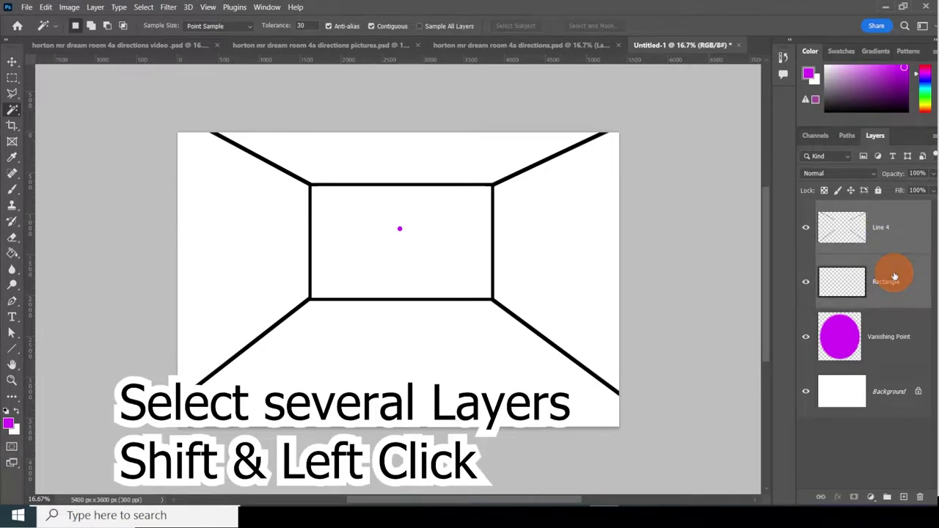
pyautogui.rightClick(894, 277)
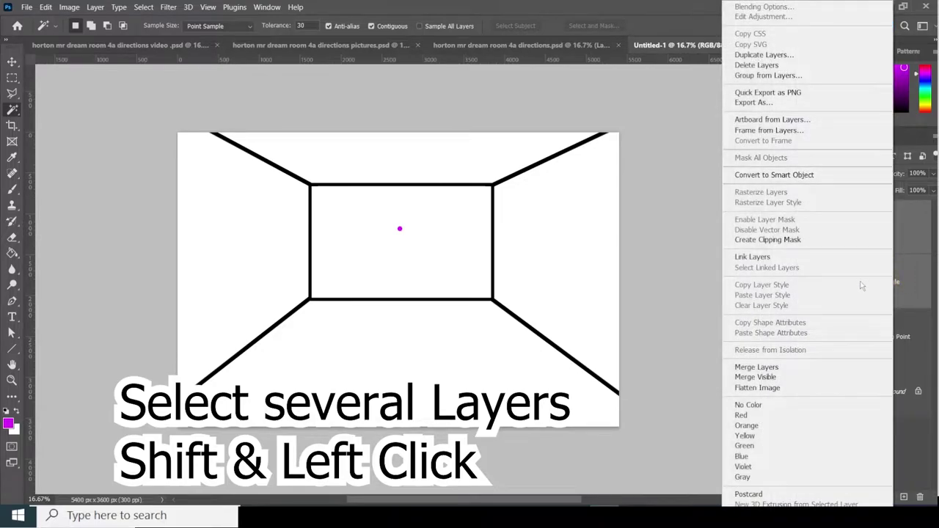
pyautogui.click(766, 366)
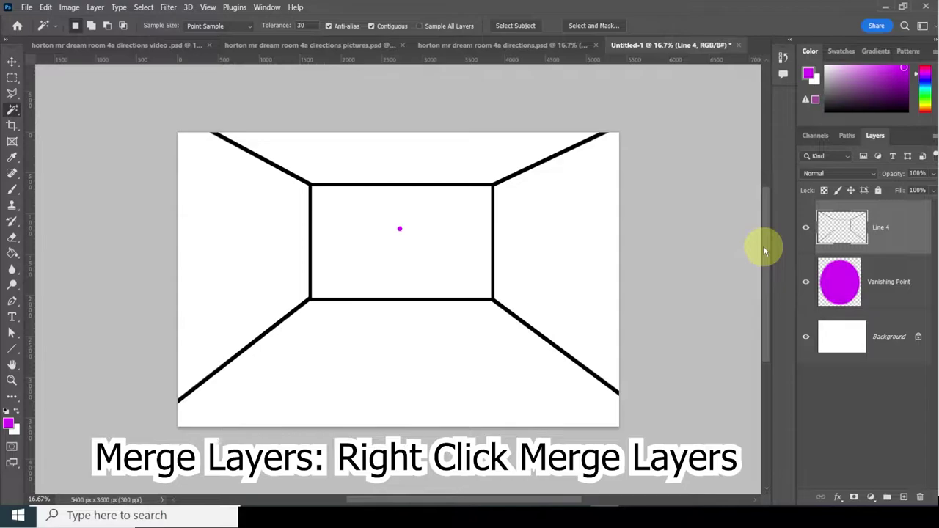
pyautogui.click(139, 45)
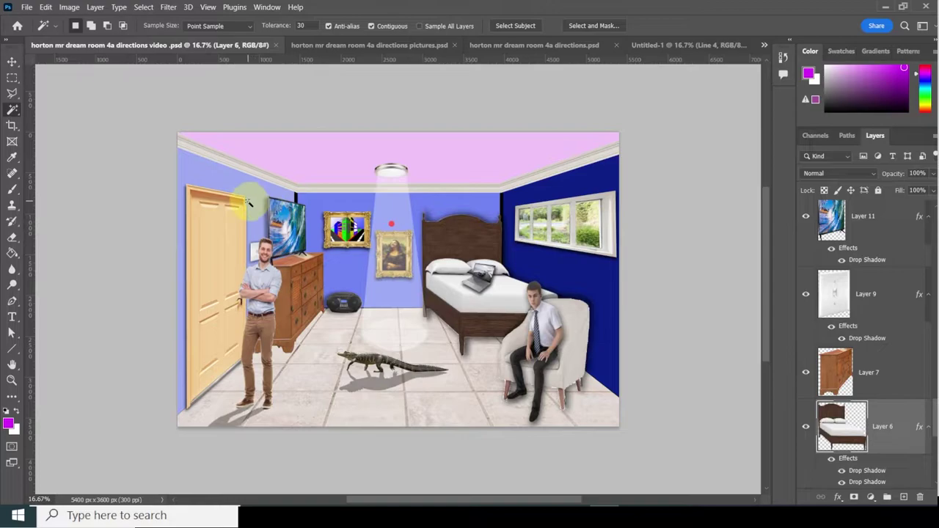
pyautogui.click(671, 45)
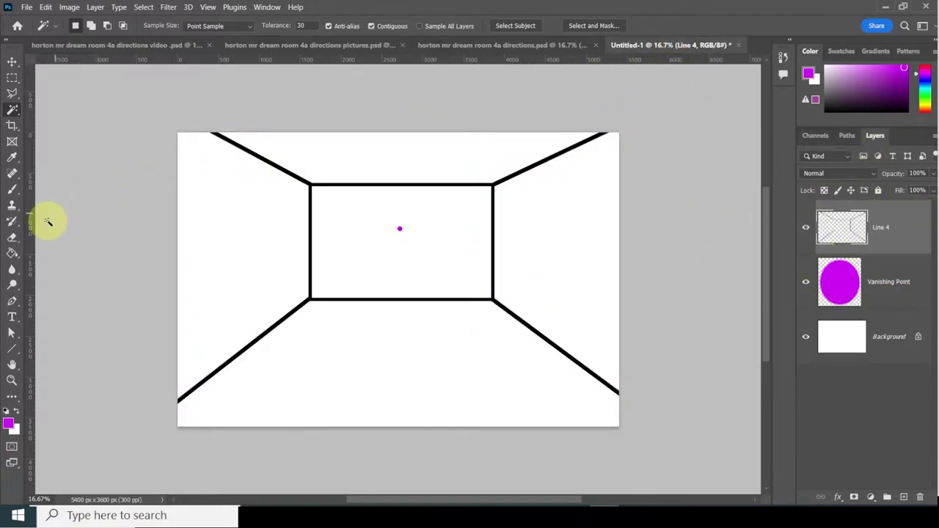
# Paint Bucket the back wall cyan and the right wall dark teal.
pyautogui.click(12, 242)
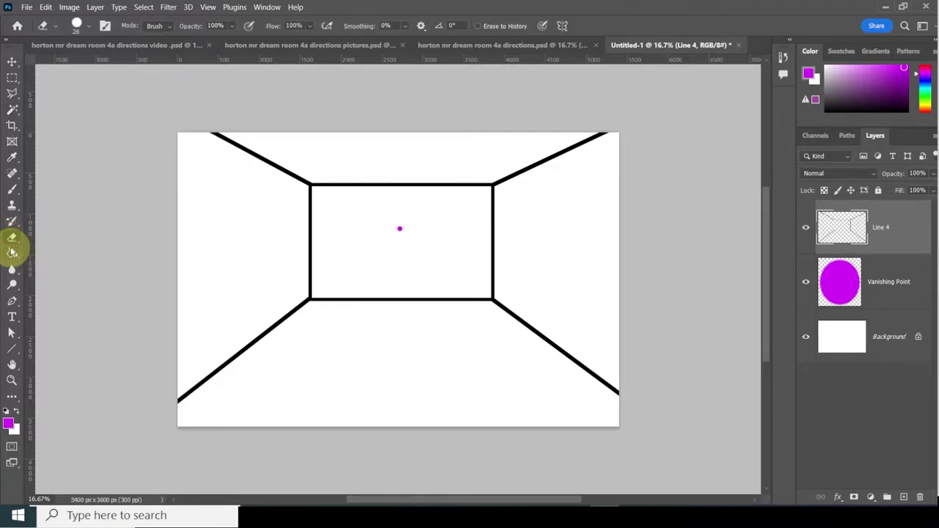
pyautogui.click(13, 251)
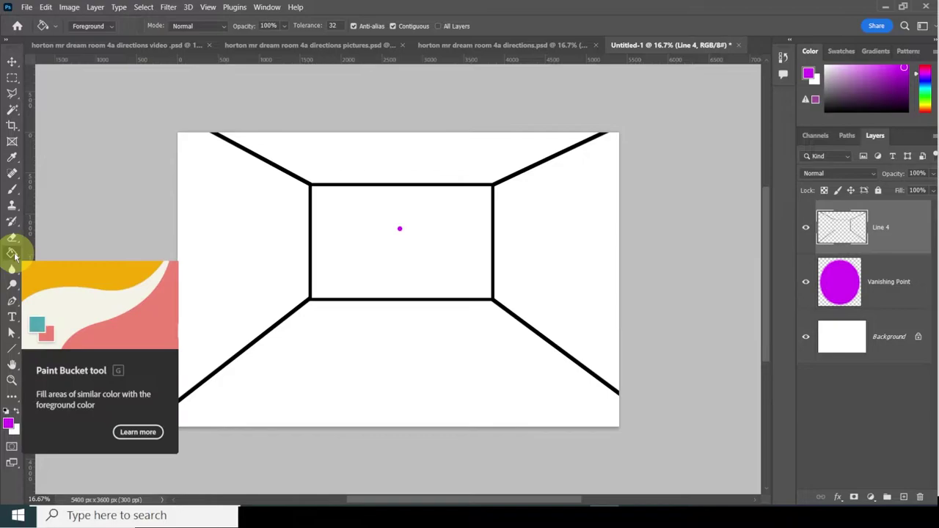
pyautogui.click(14, 255)
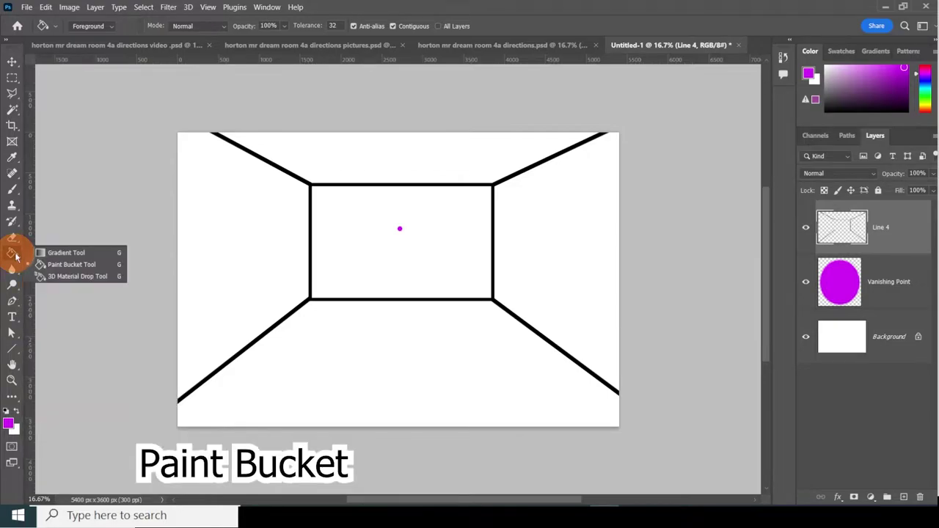
pyautogui.click(66, 252)
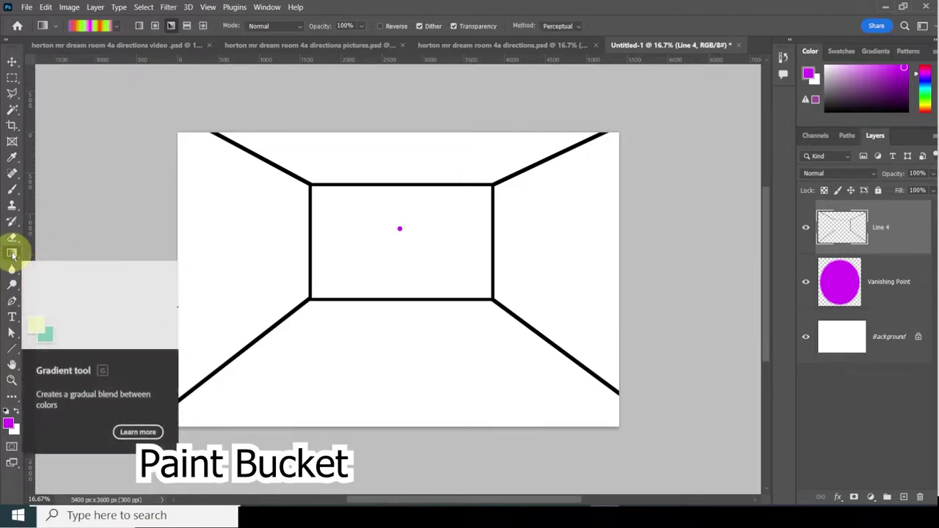
pyautogui.click(13, 254)
pyautogui.click(71, 264)
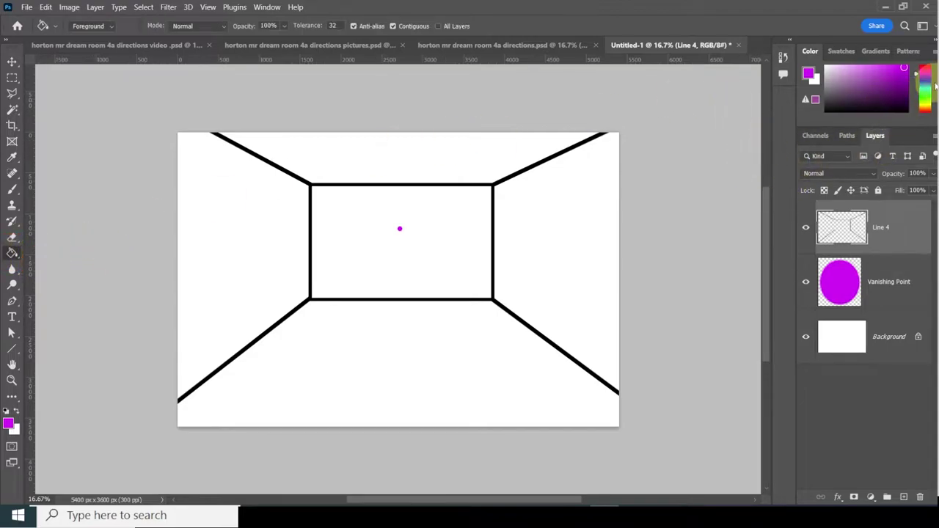
pyautogui.click(929, 86)
pyautogui.moveTo(928, 86)
pyautogui.mouseDown()
pyautogui.moveTo(928, 76)
pyautogui.moveTo(928, 96)
pyautogui.mouseUp()
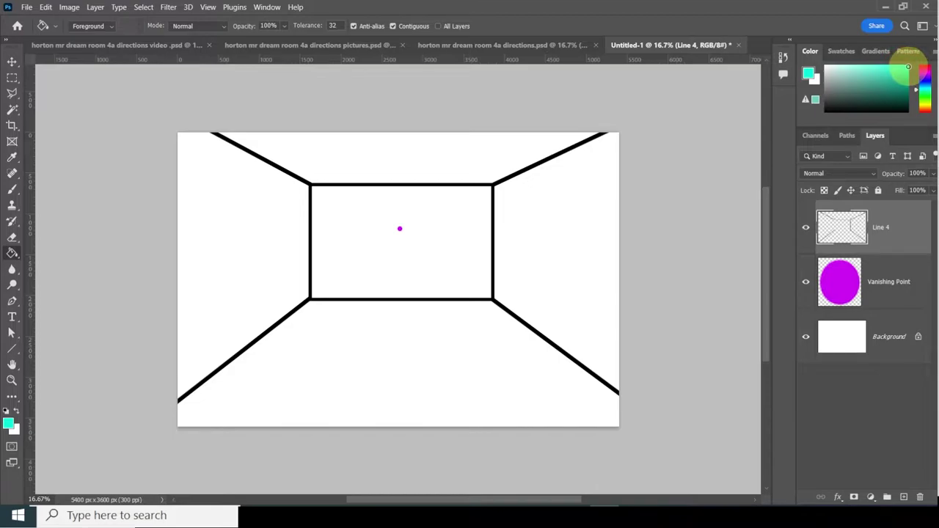
pyautogui.click(369, 239)
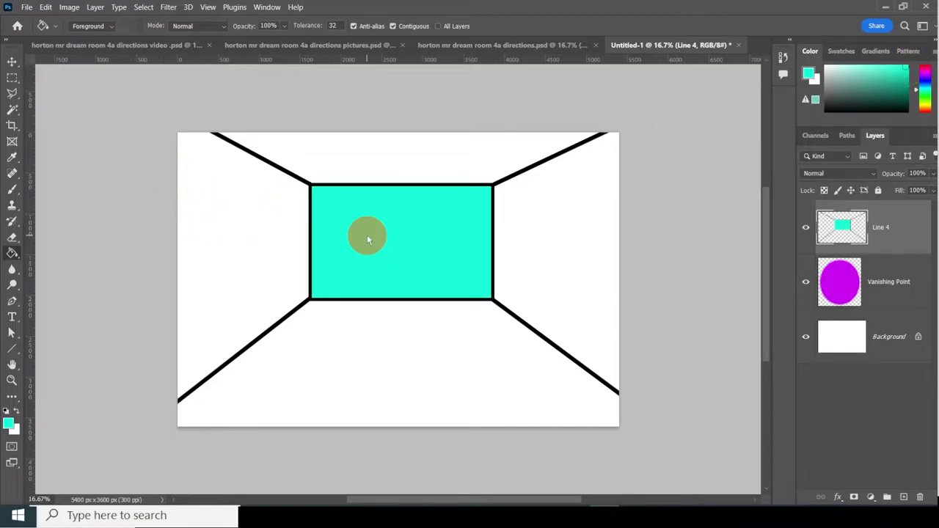
pyautogui.click(902, 87)
pyautogui.click(563, 254)
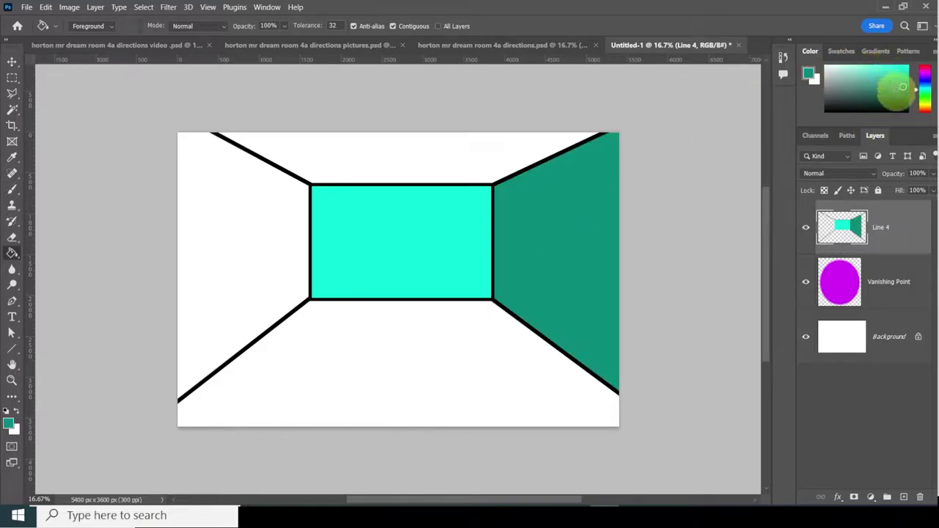
# Fill the left wall with light cyan.
pyautogui.moveTo(881, 127); pyautogui.dragTo(880, 188)
pyautogui.click(905, 69)
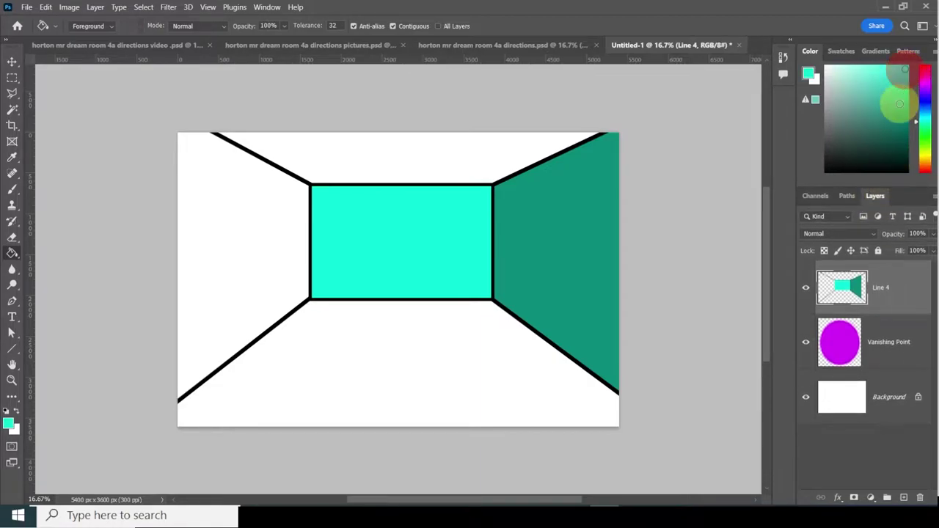
pyautogui.click(904, 115)
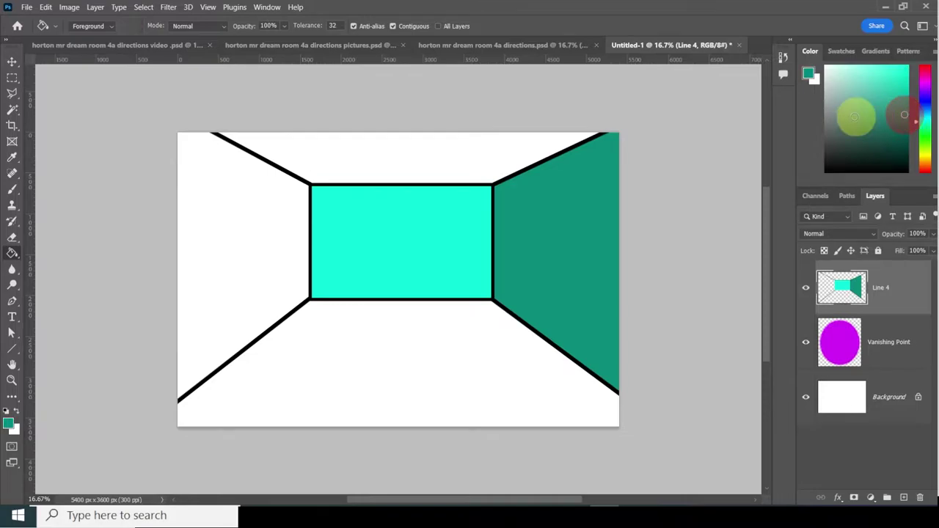
pyautogui.click(863, 73)
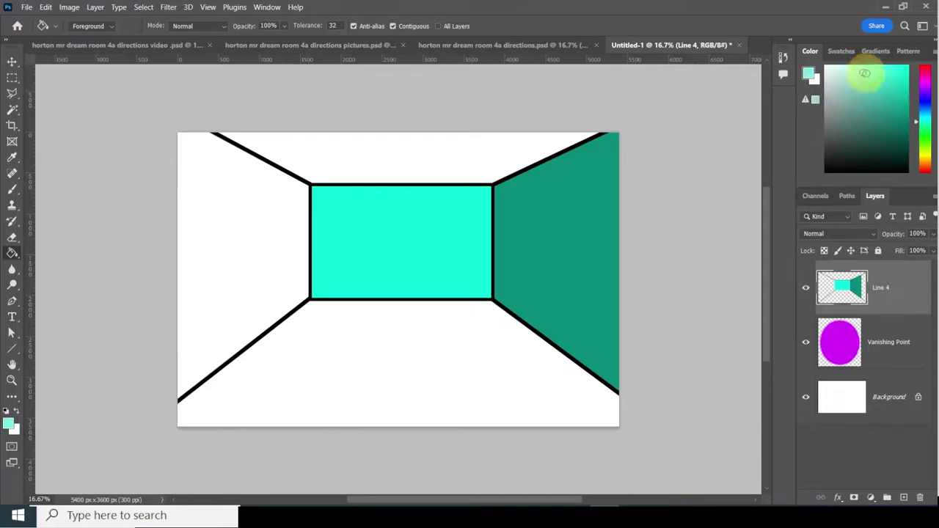
pyautogui.click(235, 242)
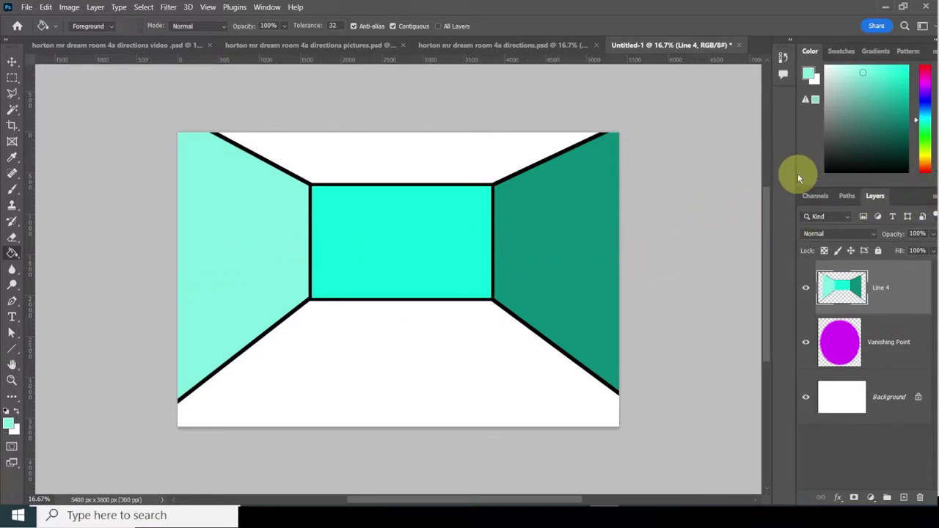
# Fill the ceiling light blue and move the Vanishing Point layer above Line 4.
pyautogui.click(926, 105)
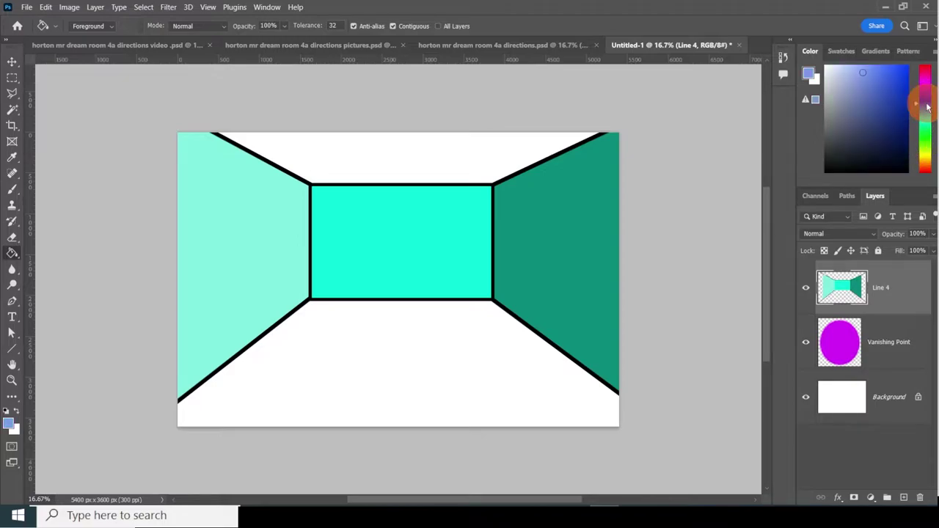
pyautogui.click(856, 71)
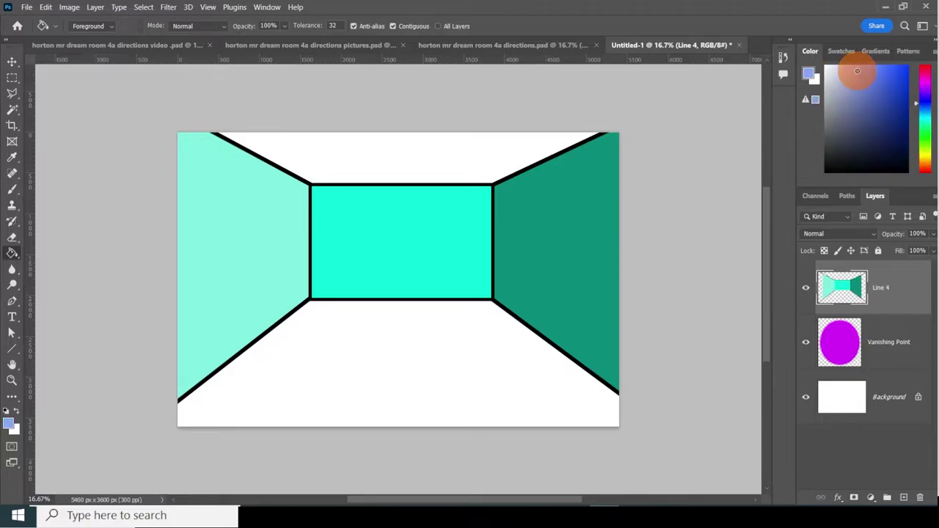
pyautogui.click(446, 159)
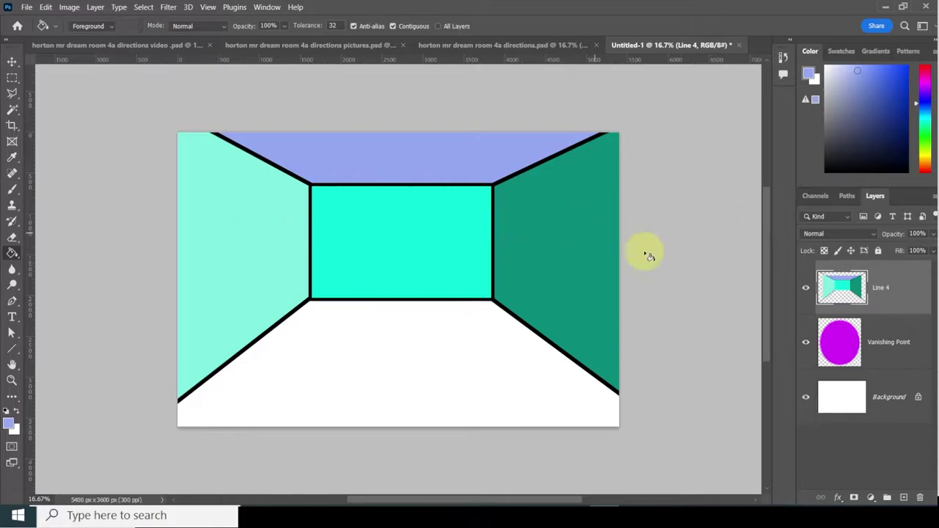
pyautogui.moveTo(890, 348); pyautogui.dragTo(880, 265)
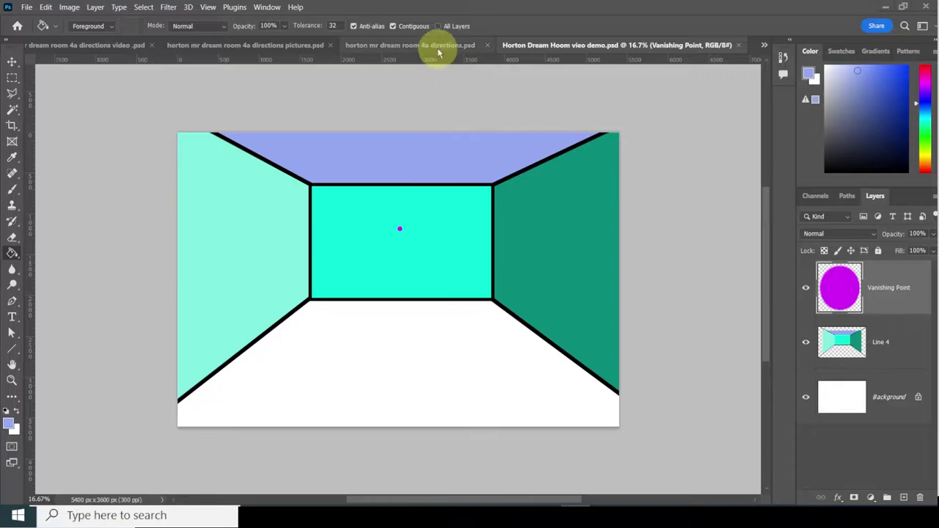
# Drag the floor tile image from the pictures collage into the room drawing as Layer 1.
pyautogui.click(228, 44)
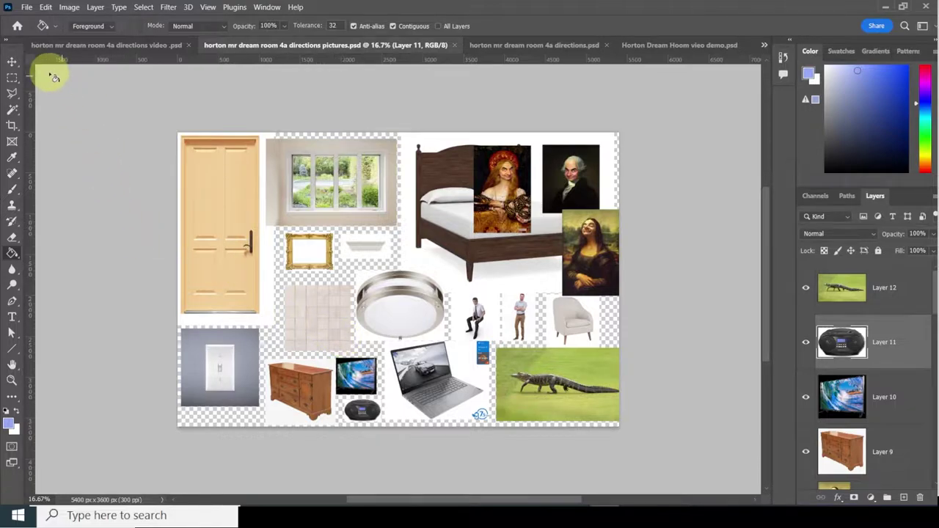
pyautogui.click(17, 63)
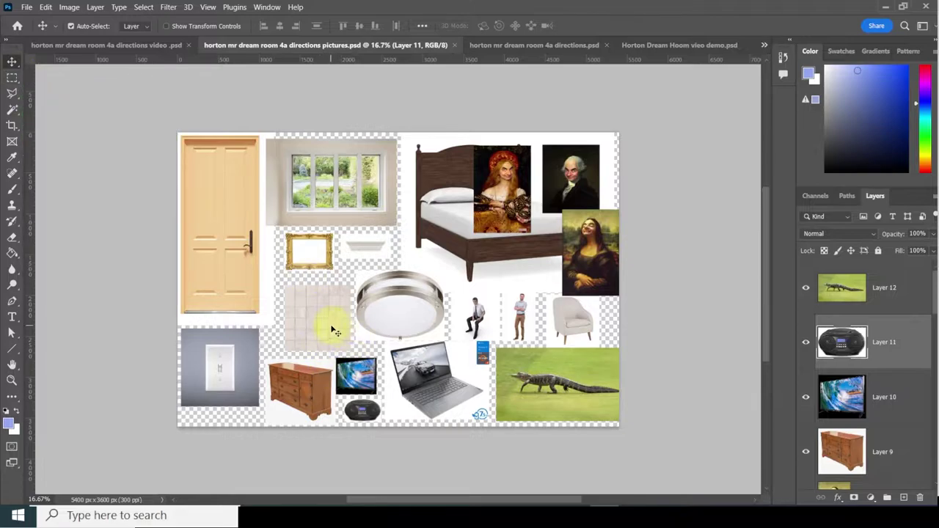
pyautogui.moveTo(330, 325); pyautogui.dragTo(352, 273)
pyautogui.moveTo(385, 216); pyautogui.dragTo(411, 158)
pyautogui.click(696, 45)
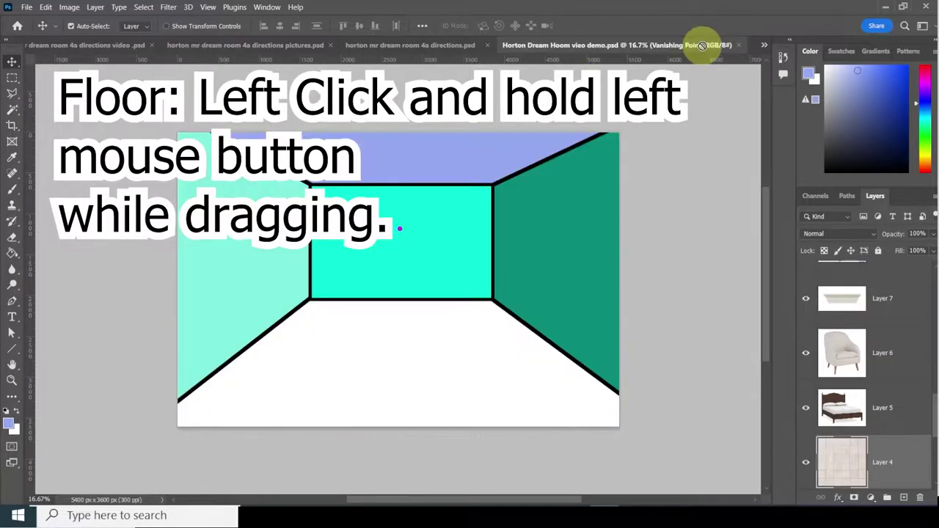
pyautogui.moveTo(696, 53); pyautogui.dragTo(344, 321)
pyautogui.click(341, 319)
pyautogui.click(343, 321)
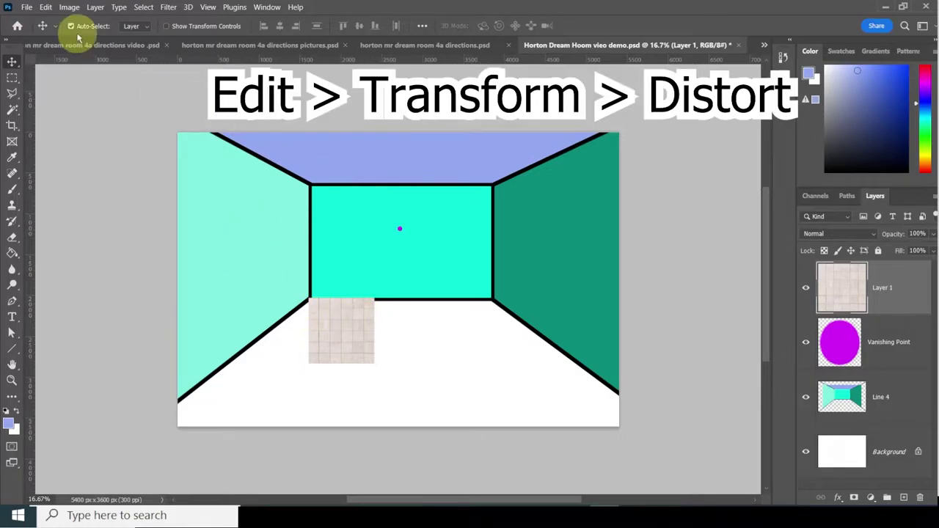
# Distort the floor tile so its corners reach the right wall, left floor edge and back wall.
pyautogui.click(45, 6)
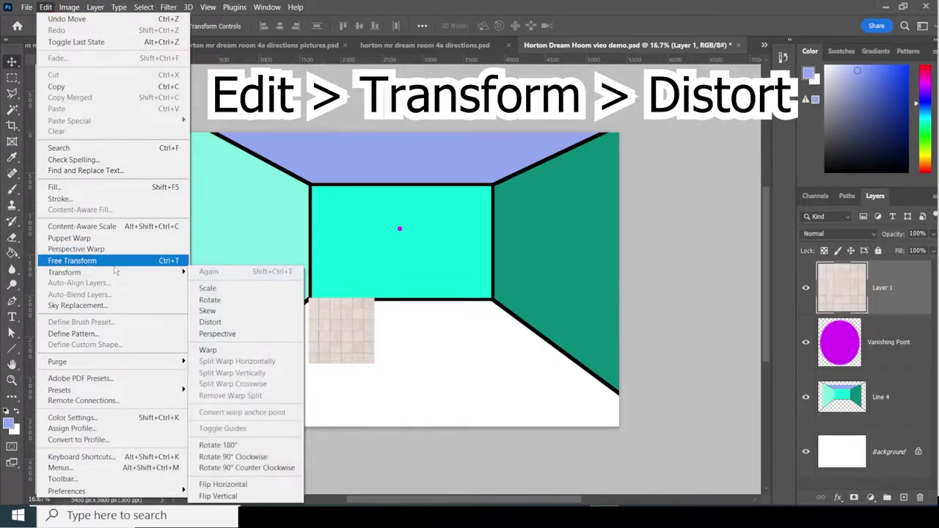
pyautogui.moveTo(114, 272)
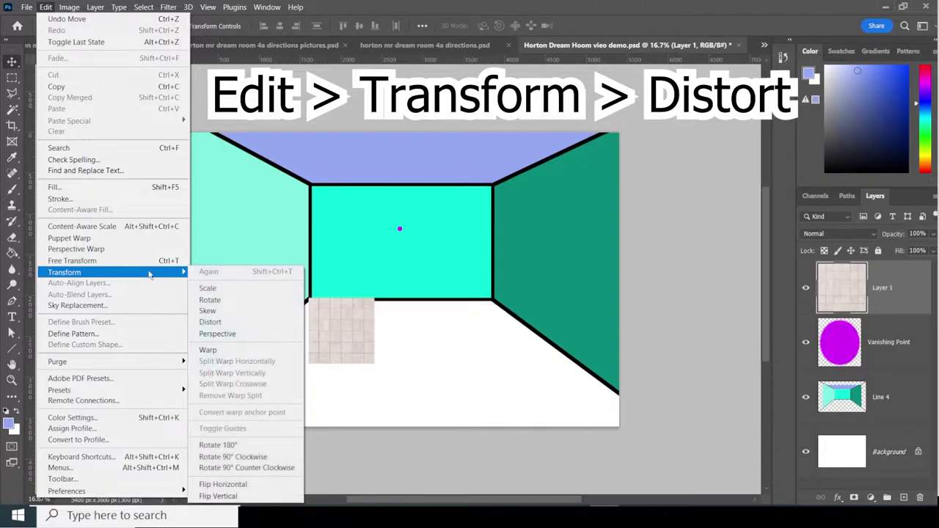
pyautogui.click(230, 322)
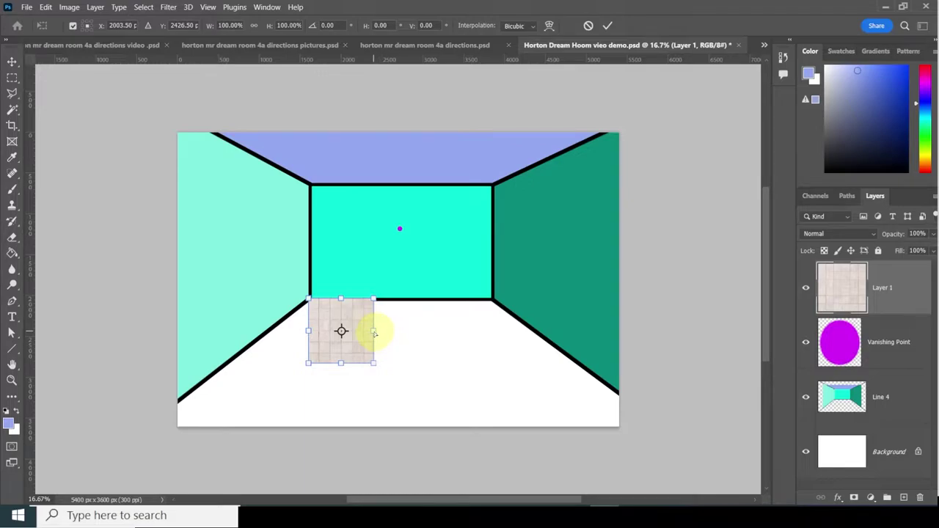
pyautogui.moveTo(374, 334); pyautogui.dragTo(683, 440)
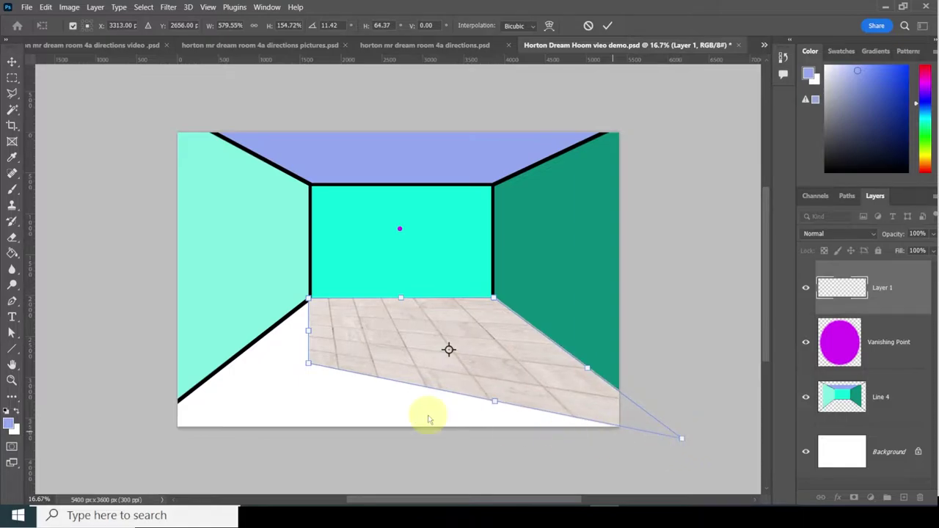
pyautogui.moveTo(309, 366); pyautogui.dragTo(120, 440)
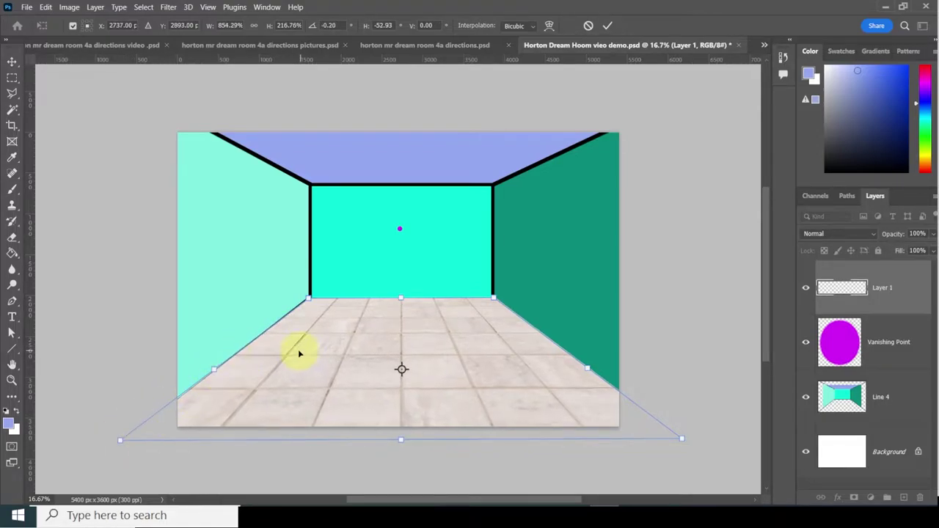
pyautogui.click(308, 299)
pyautogui.moveTo(308, 299); pyautogui.dragTo(307, 300)
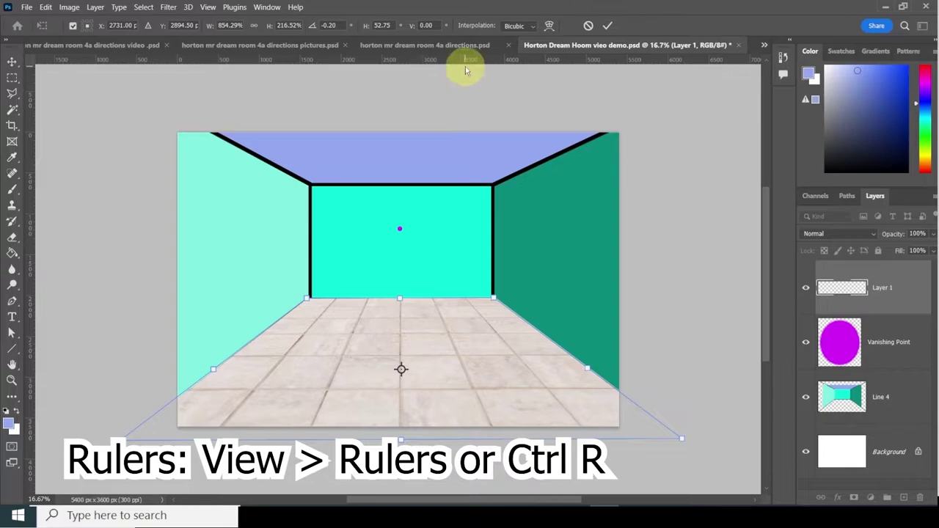
# Pull a horizontal ruler guide onto the floor and commit the tile distortion.
pyautogui.click(207, 7)
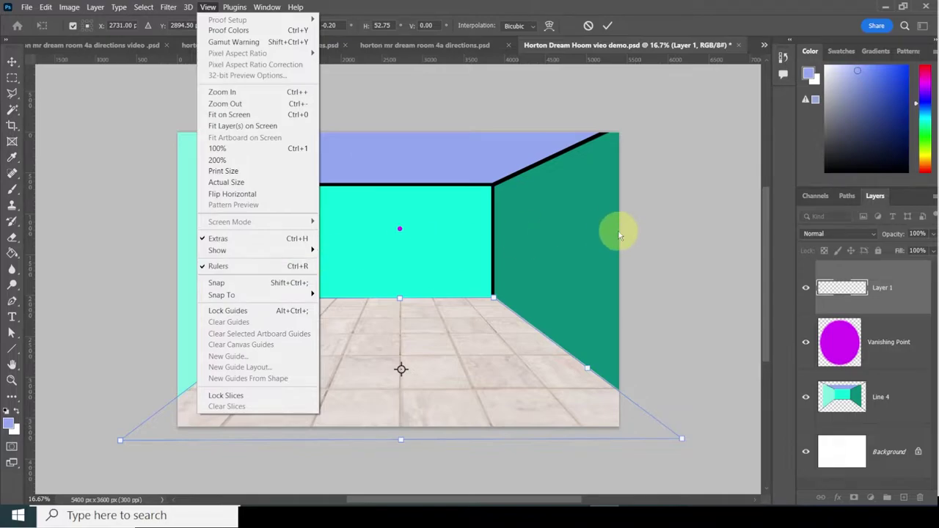
pyautogui.click(689, 211)
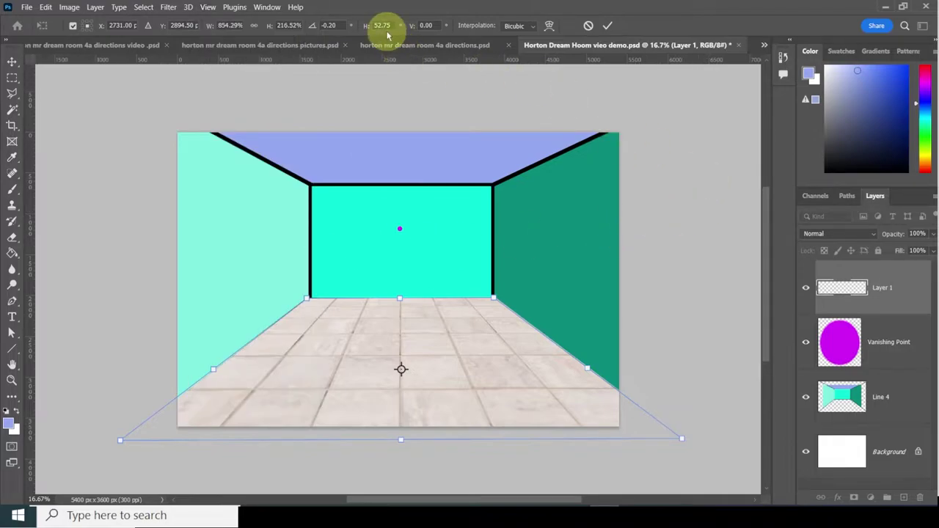
pyautogui.rightClick(410, 62)
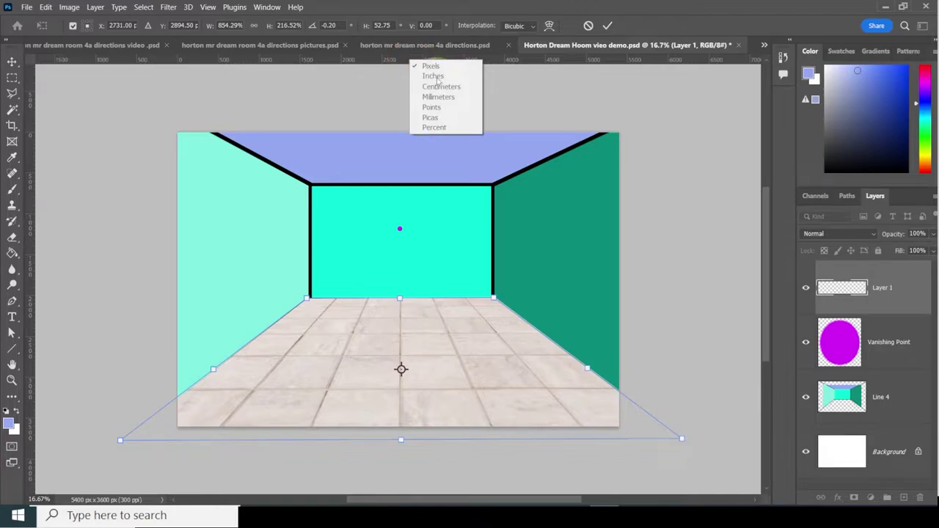
pyautogui.click(379, 60)
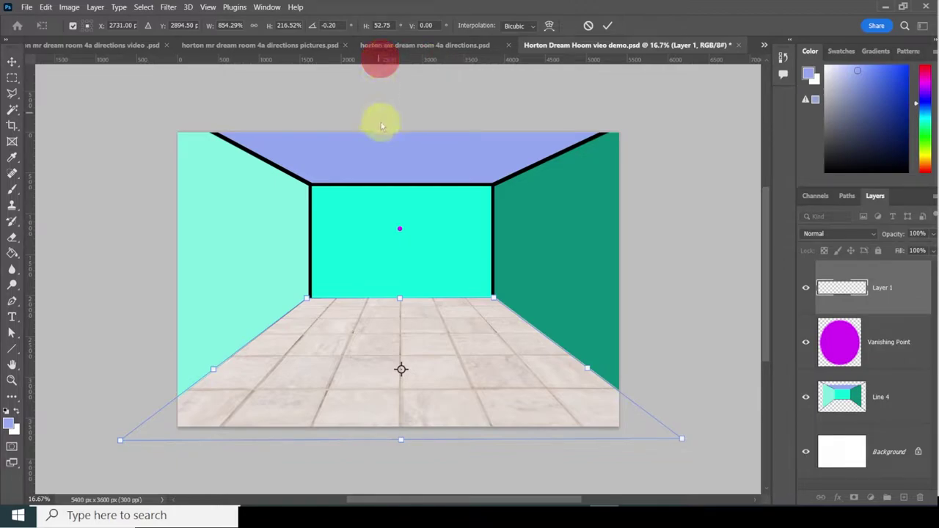
pyautogui.moveTo(371, 61); pyautogui.dragTo(414, 65)
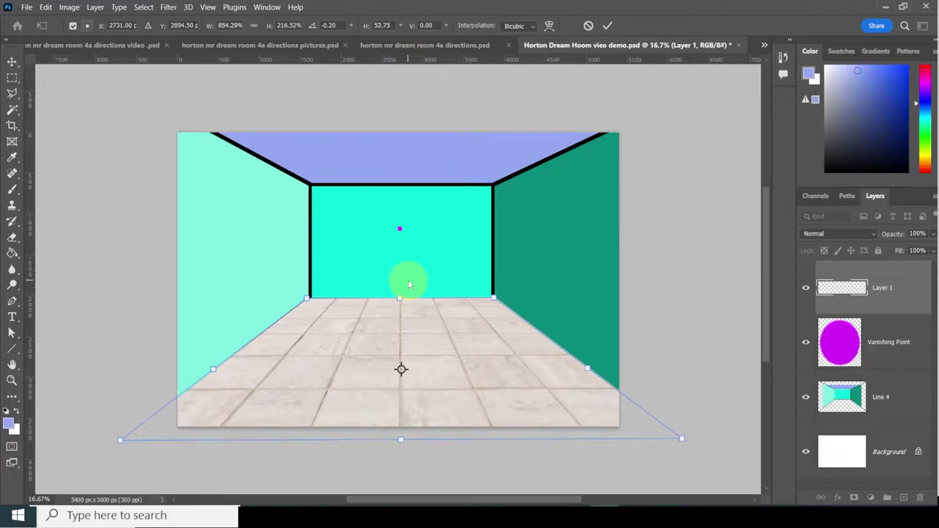
pyautogui.press('Return')
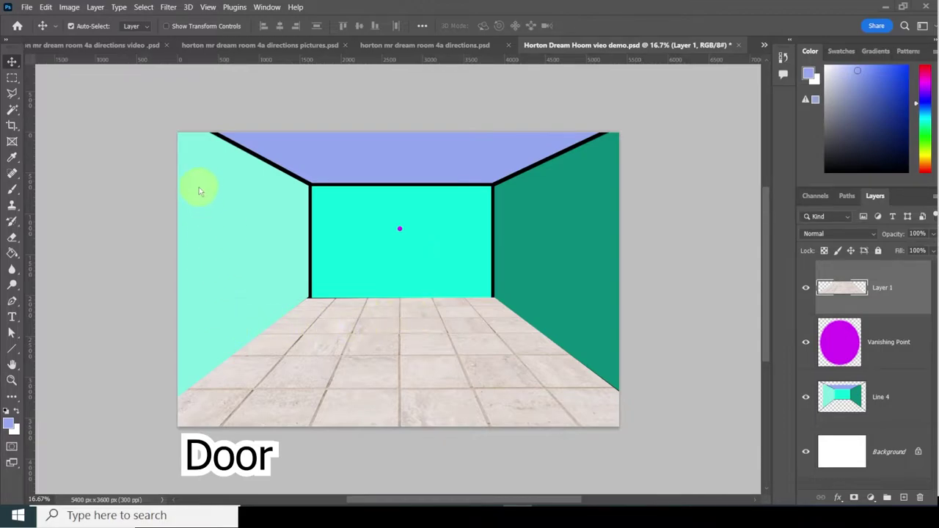
# Drag the door image from the pictures collage into the room, centred on the back wall.
pyautogui.click(117, 45)
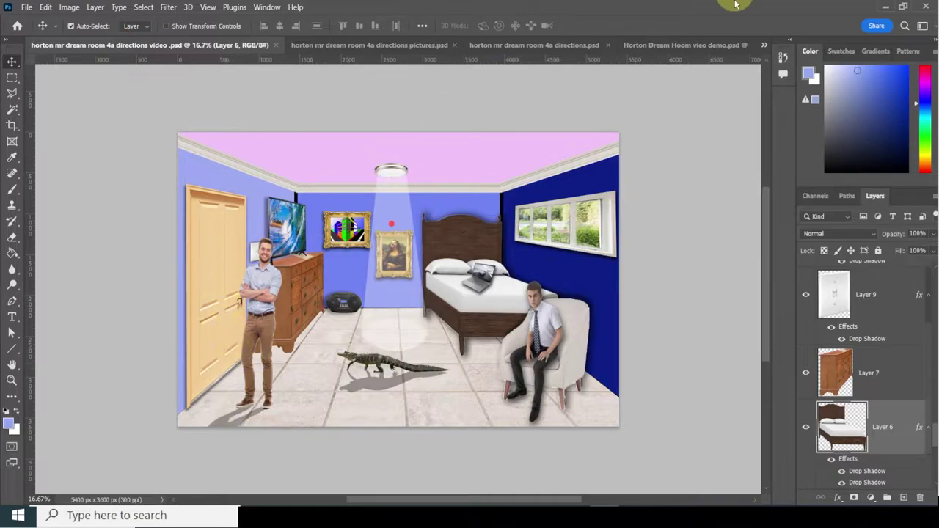
pyautogui.click(700, 45)
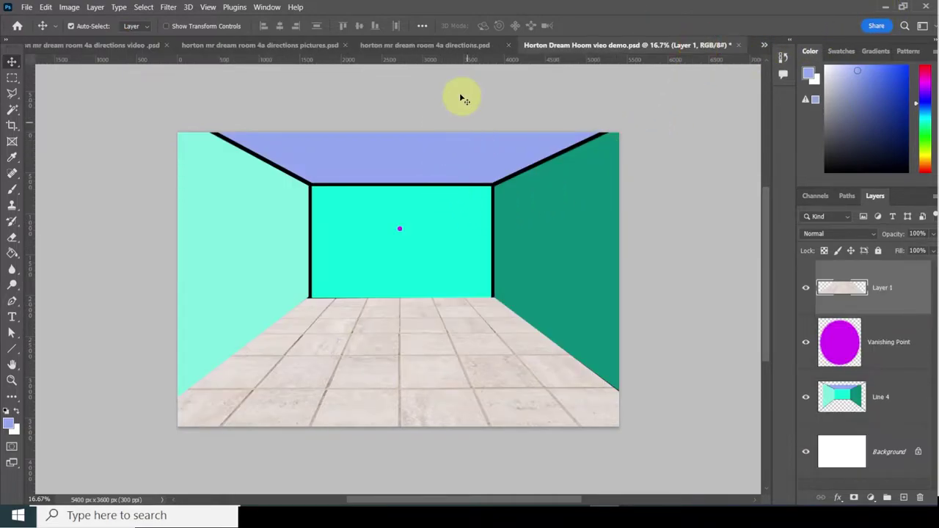
pyautogui.click(415, 44)
pyautogui.click(308, 45)
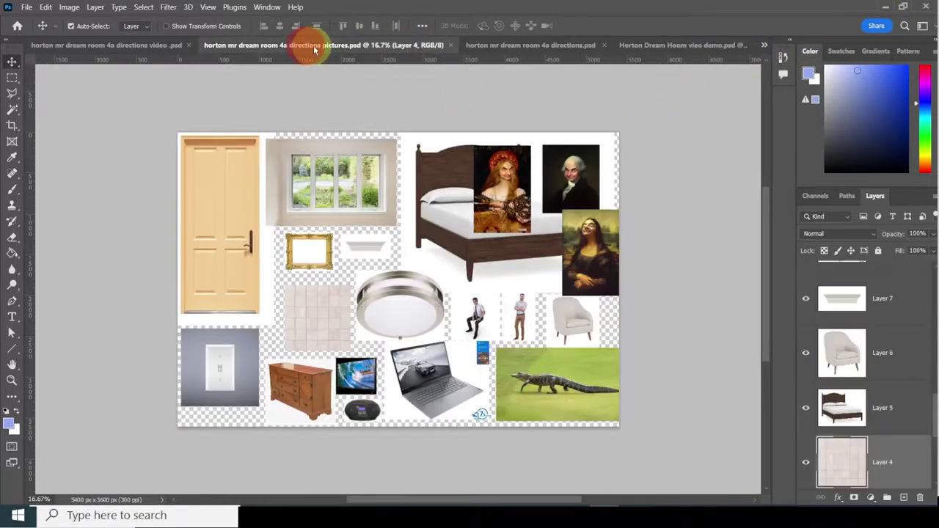
pyautogui.moveTo(231, 218); pyautogui.dragTo(399, 297)
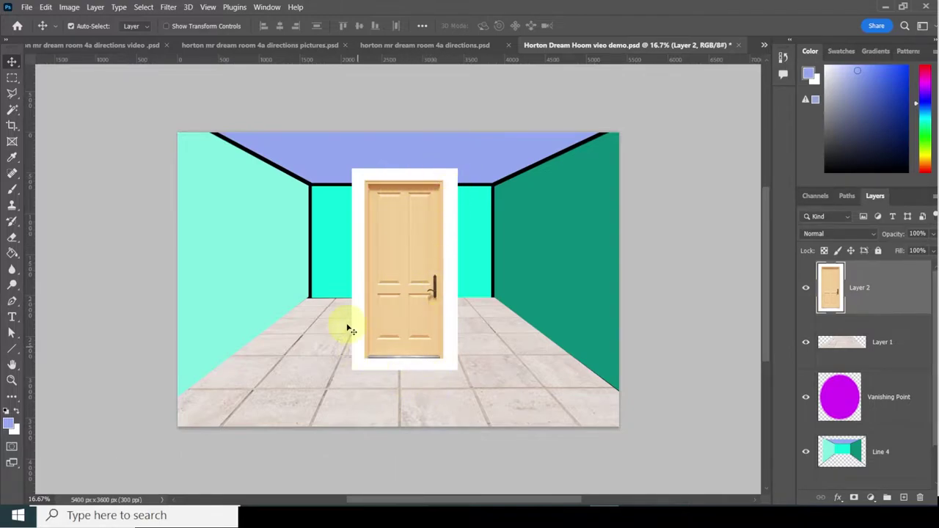
pyautogui.click(12, 109)
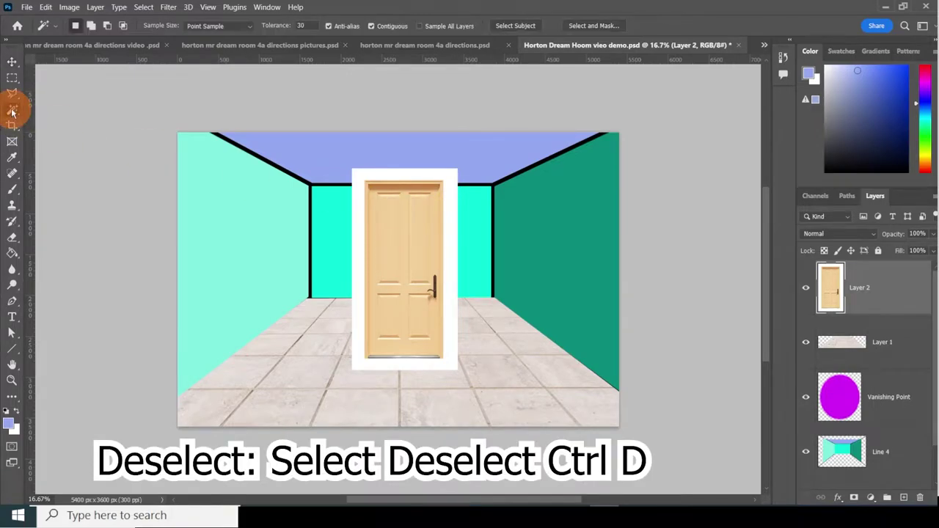
# Delete the white frame around the door with the Magic Wand and deselect.
pyautogui.click(448, 244)
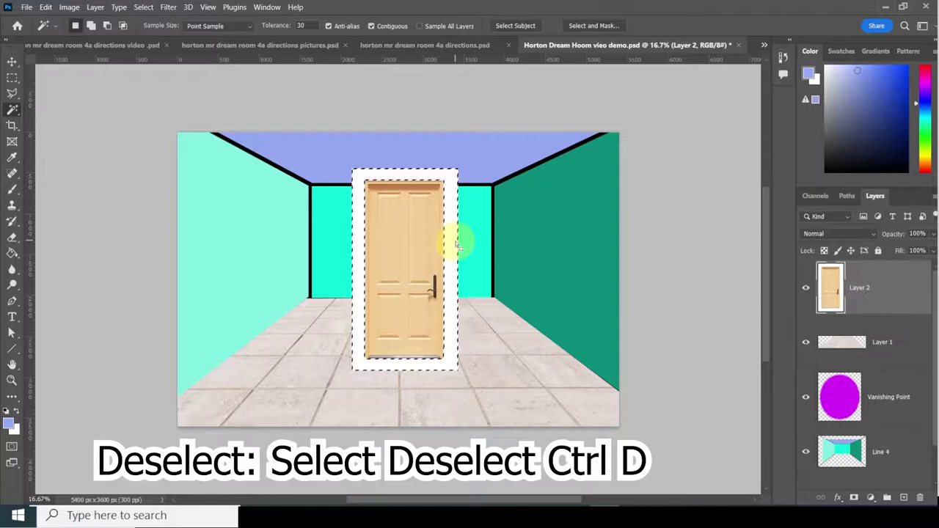
pyautogui.press('Delete')
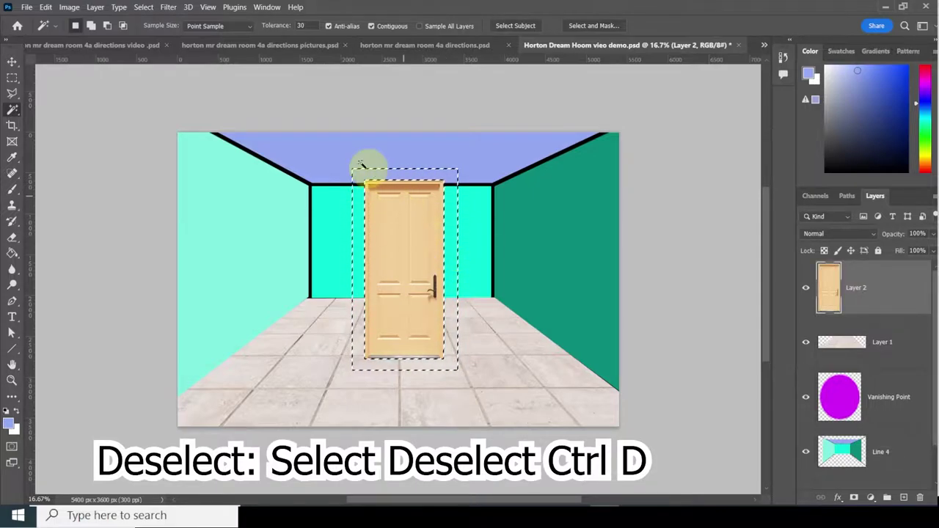
pyautogui.click(143, 9)
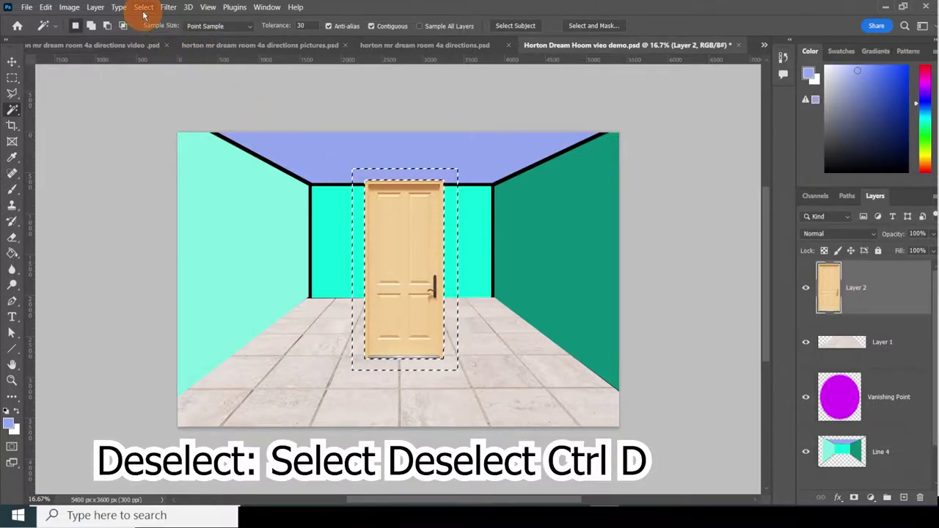
pyautogui.click(155, 31)
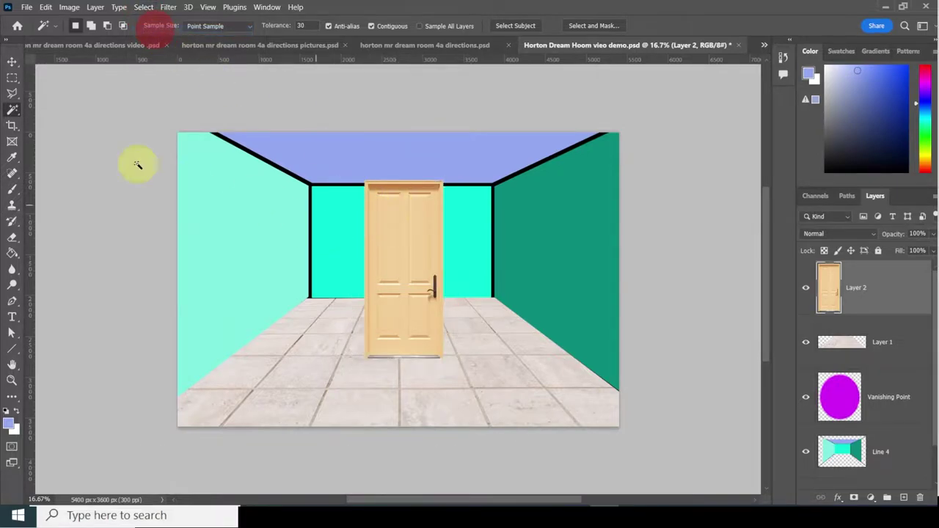
# Move the door from the back wall onto the left wall near the front.
pyautogui.click(12, 65)
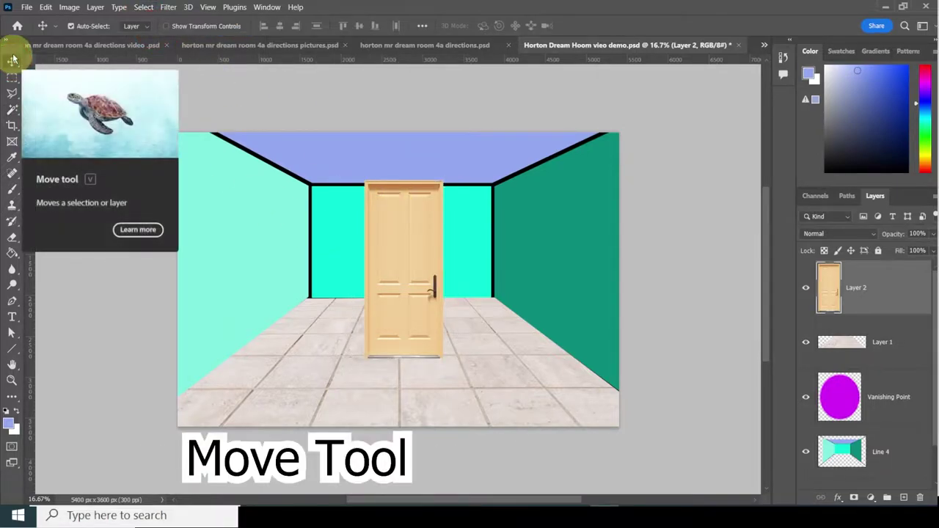
pyautogui.moveTo(13, 53); pyautogui.dragTo(127, 85)
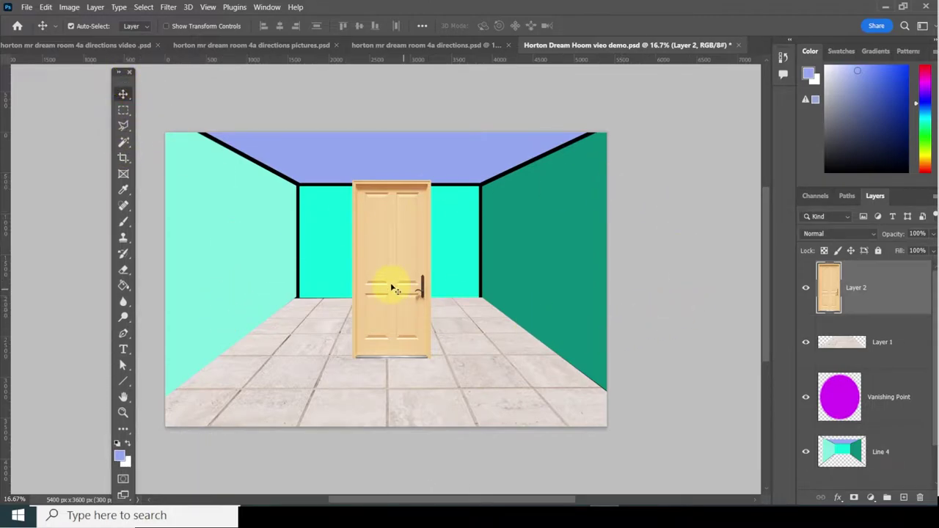
pyautogui.moveTo(405, 253); pyautogui.dragTo(227, 283)
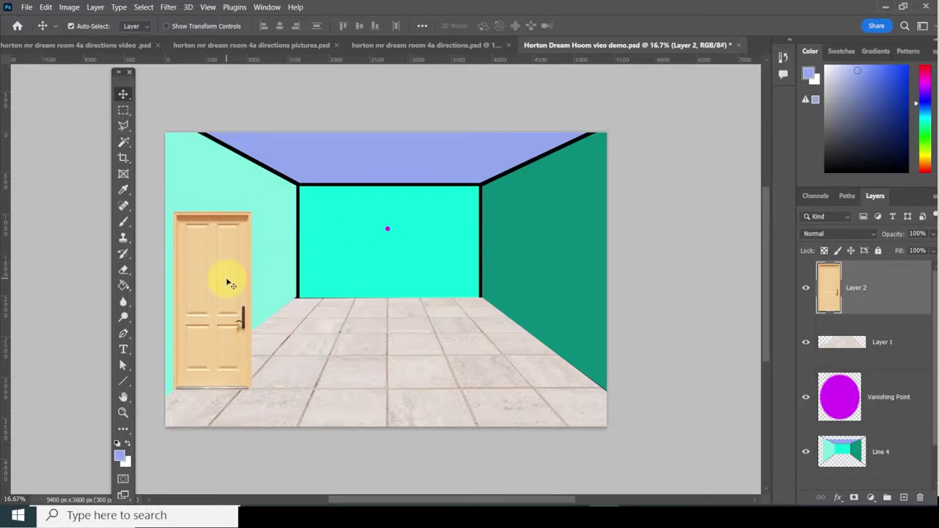
# Free Transform the door, stretching its top edge upward to make it taller.
pyautogui.press('ctrl')
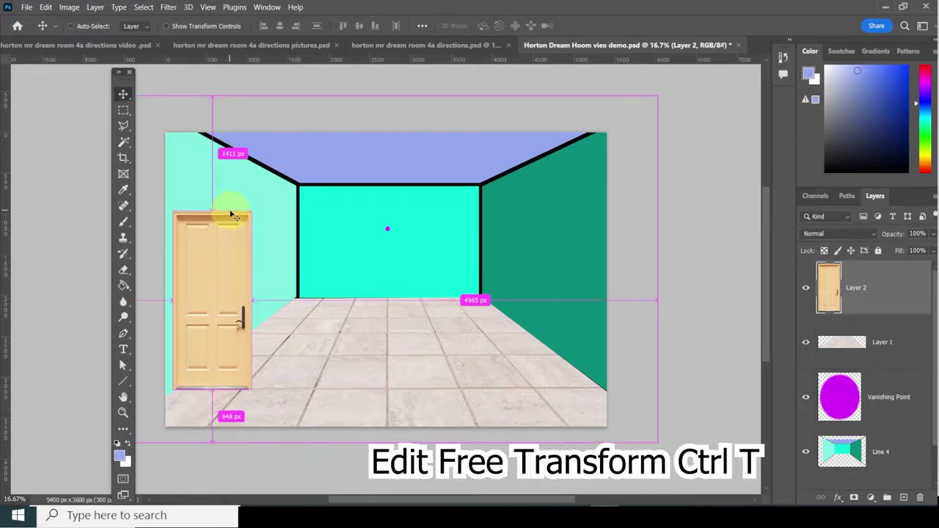
pyautogui.hotkey('ctrl', 't')
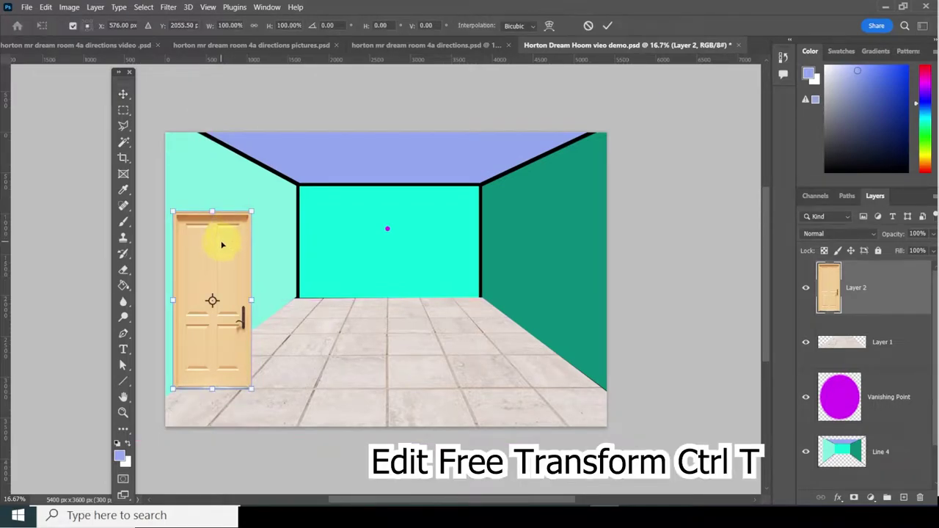
pyautogui.rightClick(222, 245)
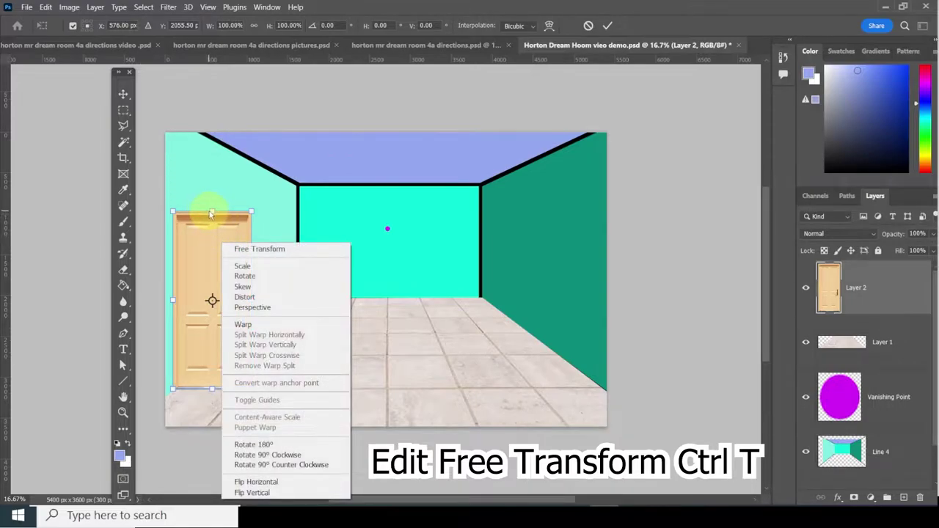
pyautogui.click(209, 212)
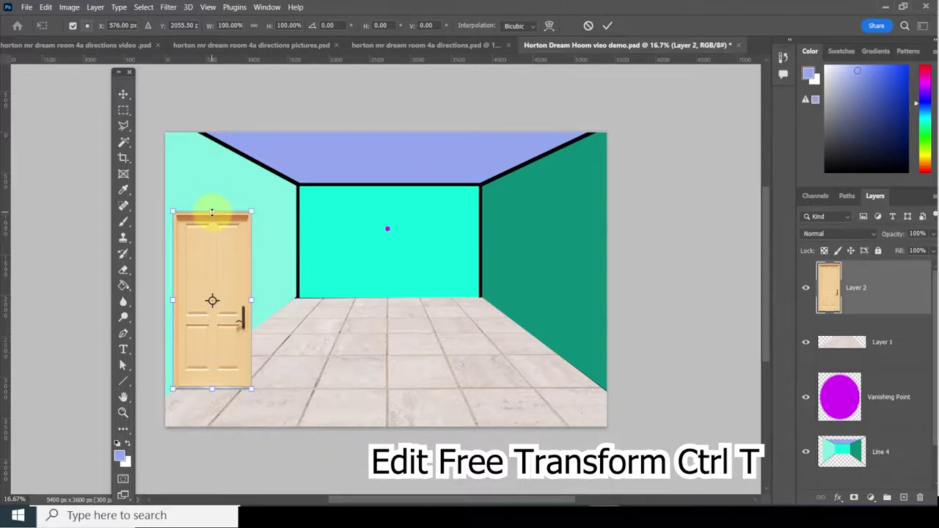
pyautogui.click(211, 212)
pyautogui.moveTo(212, 212); pyautogui.dragTo(208, 167)
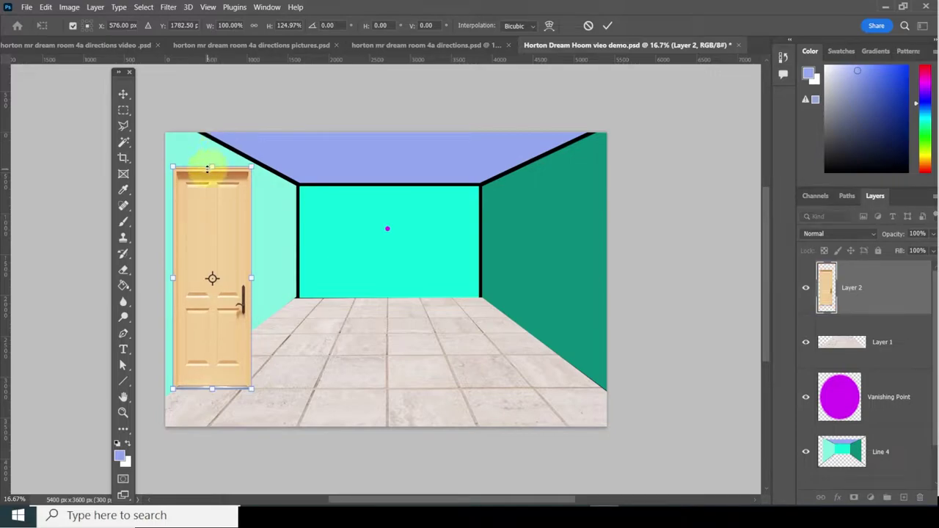
pyautogui.press('Return')
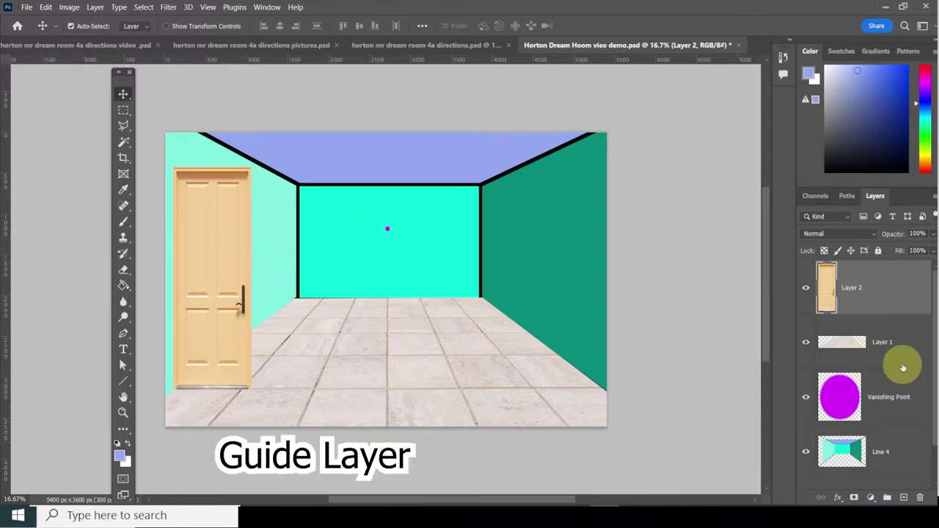
# Add a new empty layer and set the Brush tool to a 34 px tip.
pyautogui.click(903, 497)
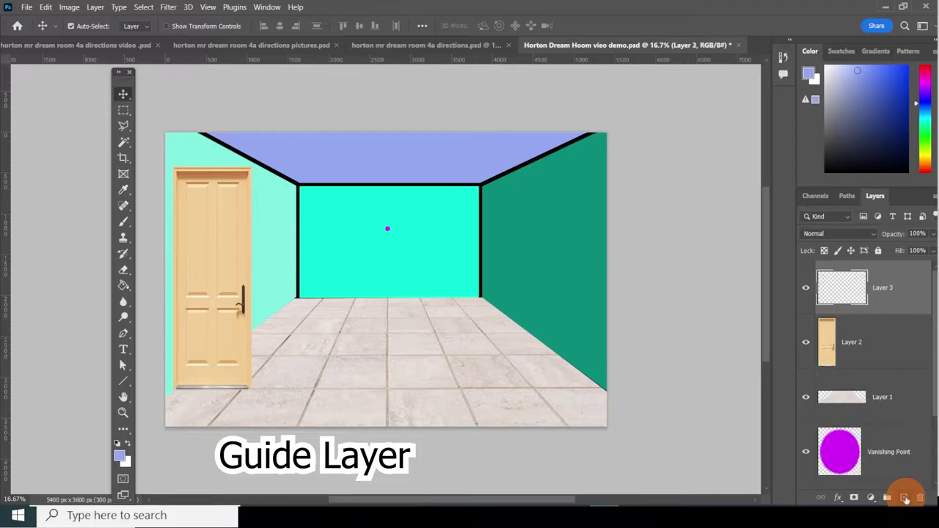
pyautogui.click(124, 223)
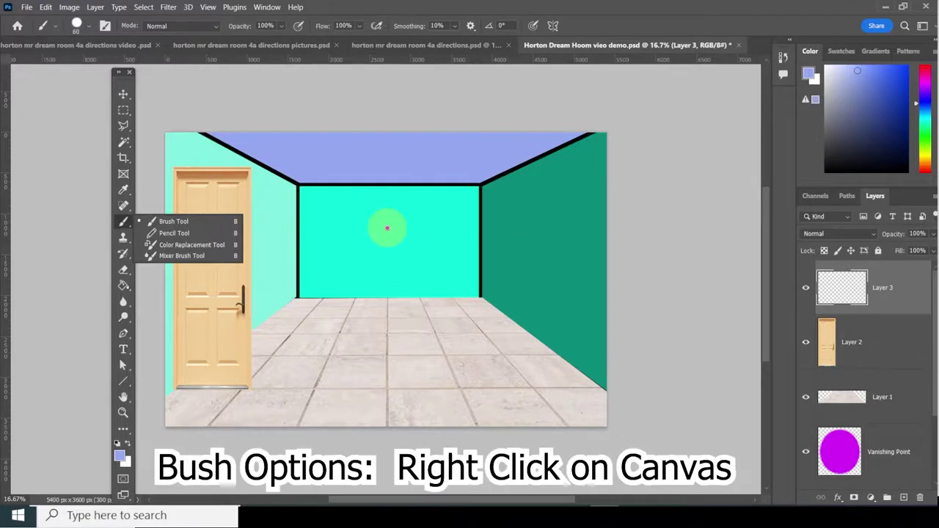
pyautogui.rightClick(387, 227)
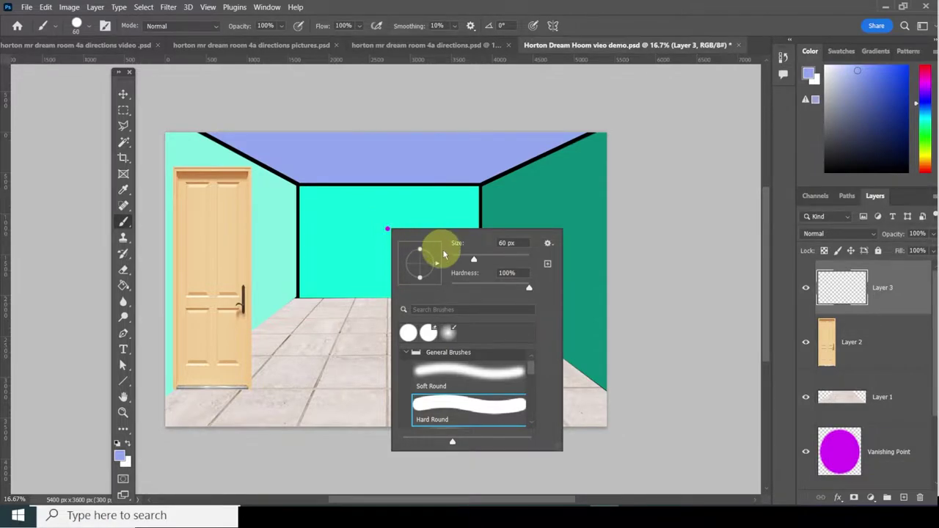
pyautogui.moveTo(466, 255); pyautogui.dragTo(464, 253)
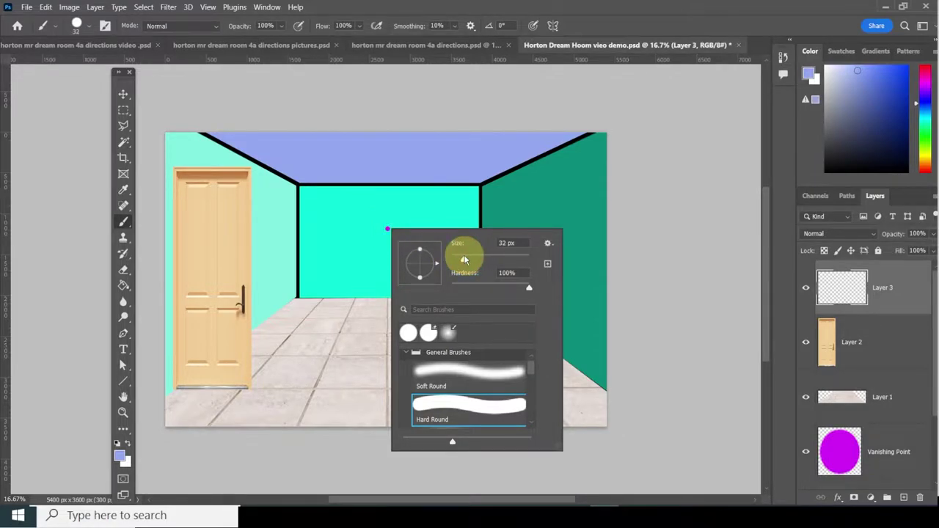
# Draw a straight blue line from the vanishing point to the door's top-left corner, then reselect the door layer.
pyautogui.click(387, 228)
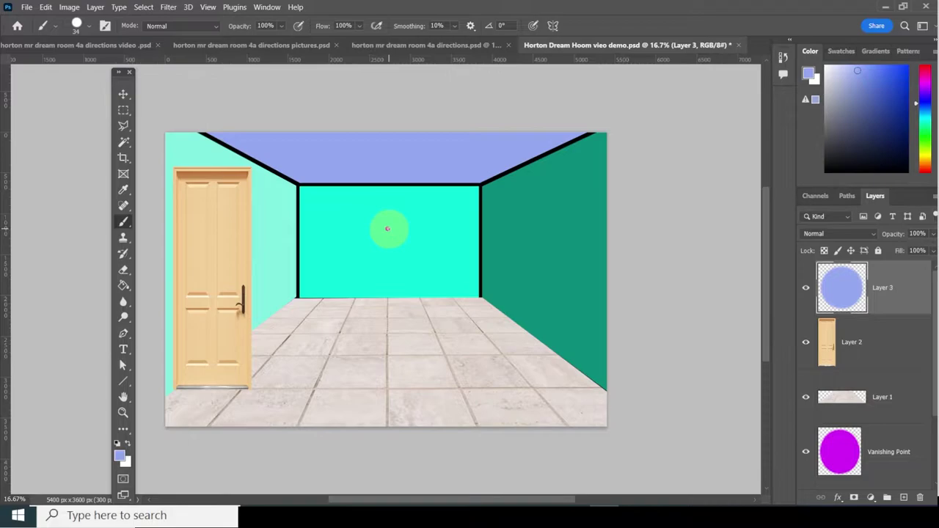
pyautogui.keyDown('shift'); pyautogui.click(174, 164); pyautogui.keyUp('shift')
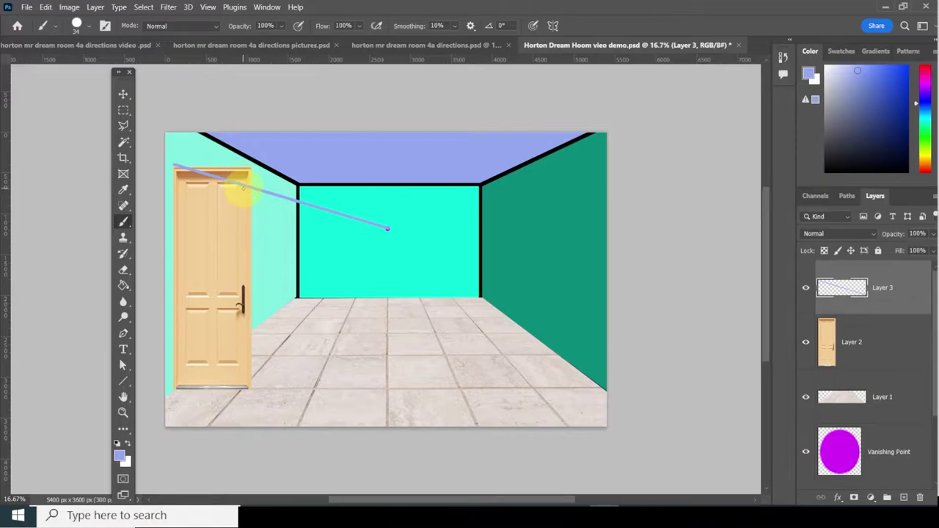
pyautogui.click(124, 94)
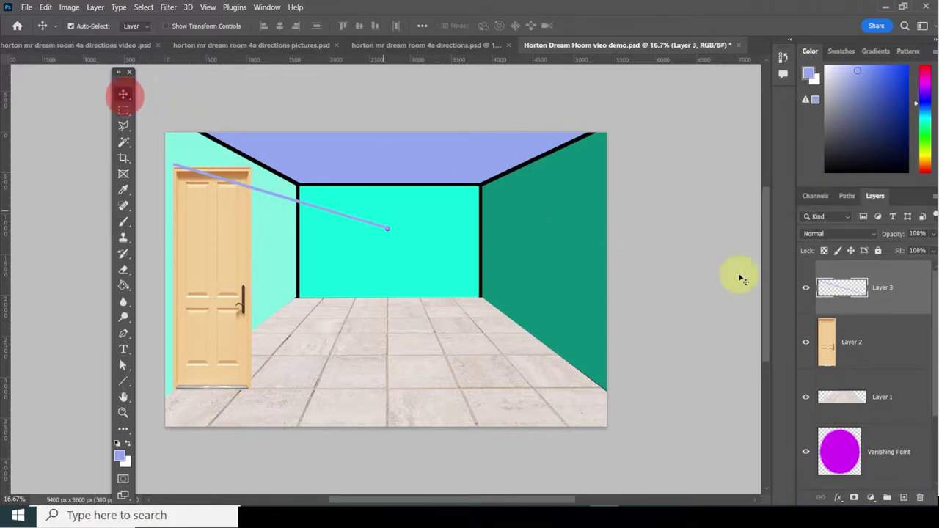
pyautogui.click(866, 337)
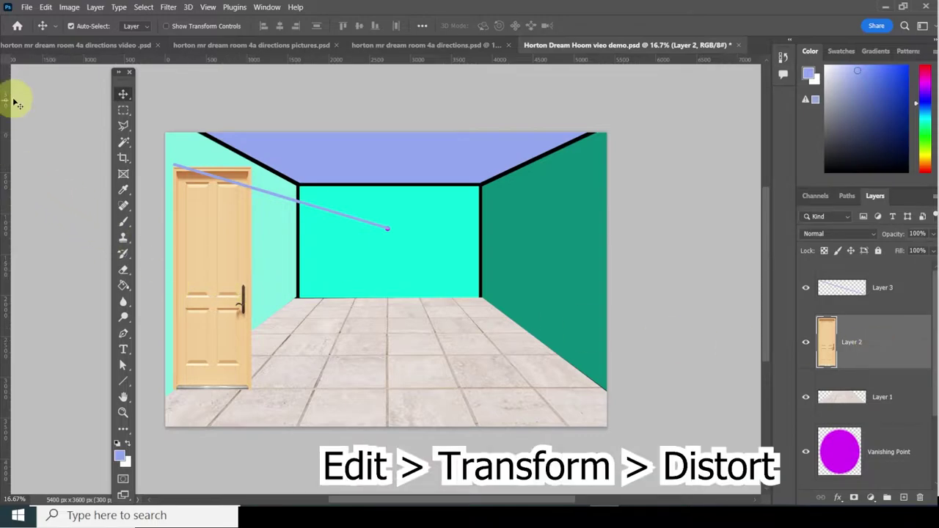
# Distort the door, slanting its top edge down and raising its bottom-right corner toward the vanishing point.
pyautogui.click(45, 6)
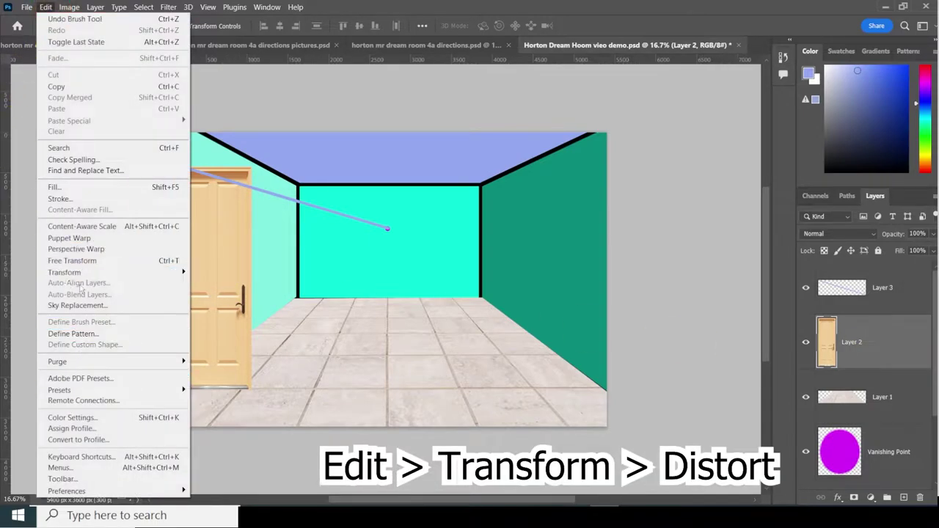
pyautogui.moveTo(87, 274)
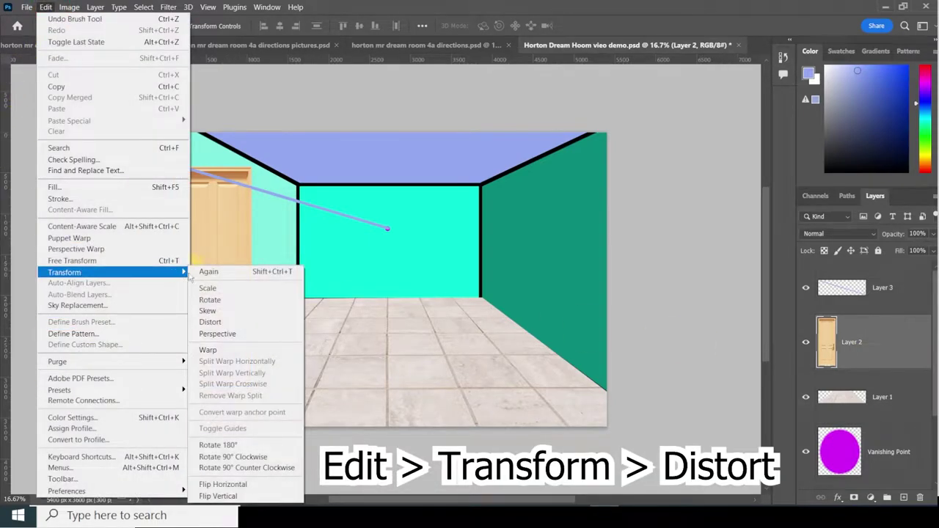
pyautogui.click(212, 322)
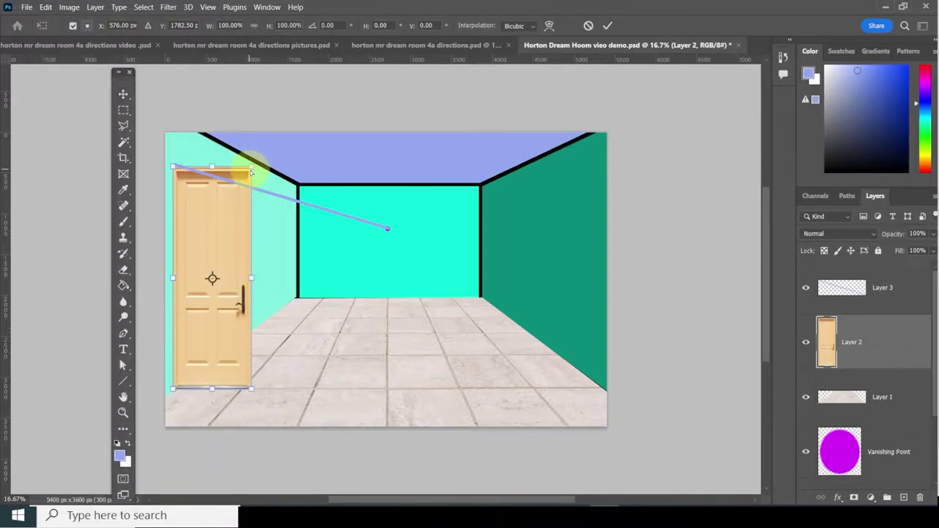
pyautogui.moveTo(251, 170); pyautogui.dragTo(249, 187)
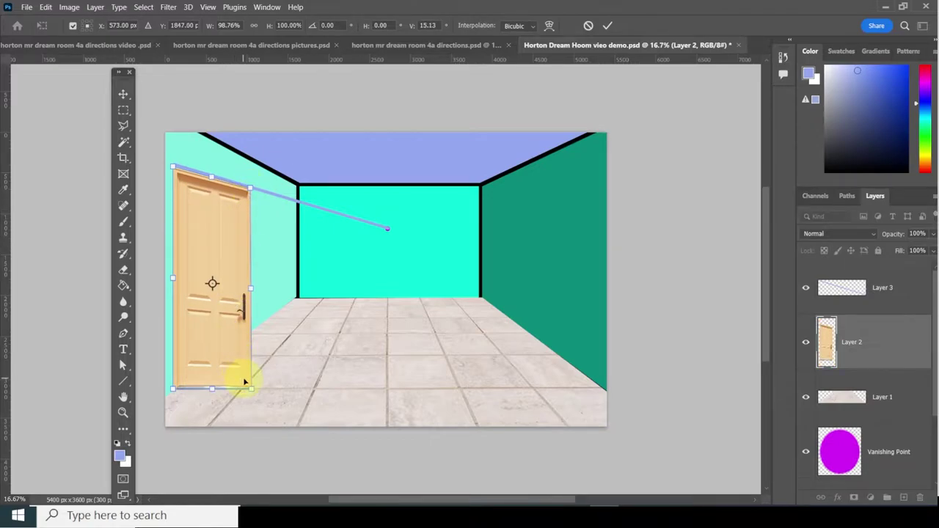
pyautogui.moveTo(249, 389); pyautogui.dragTo(245, 335)
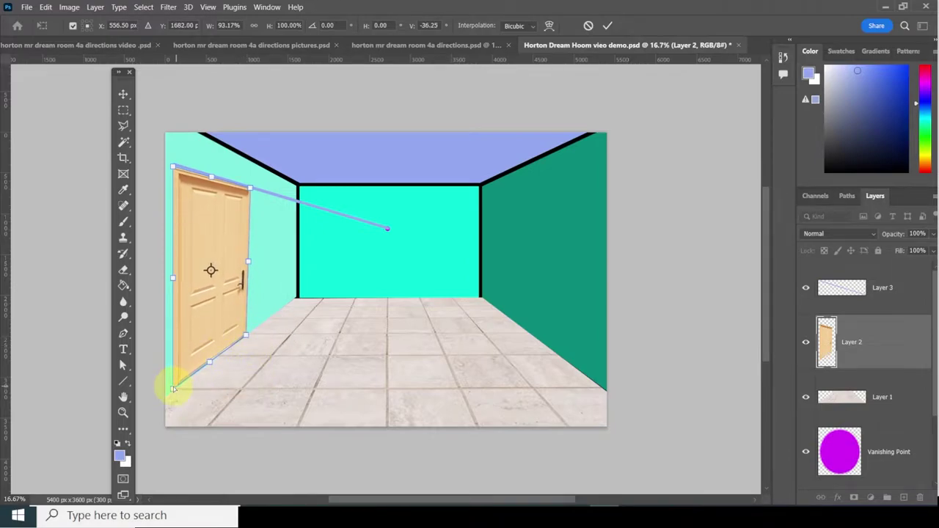
pyautogui.moveTo(170, 388); pyautogui.dragTo(174, 390)
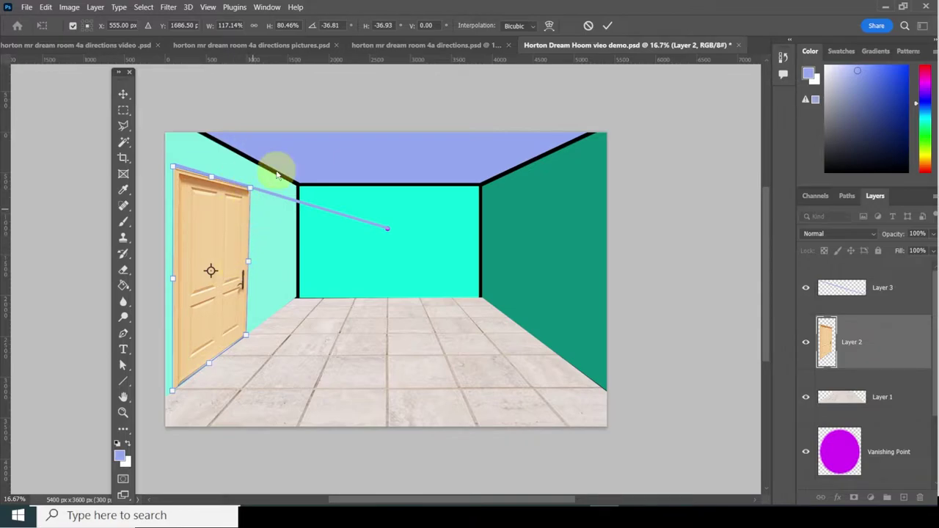
# Show the grid over the canvas.
pyautogui.click(206, 7)
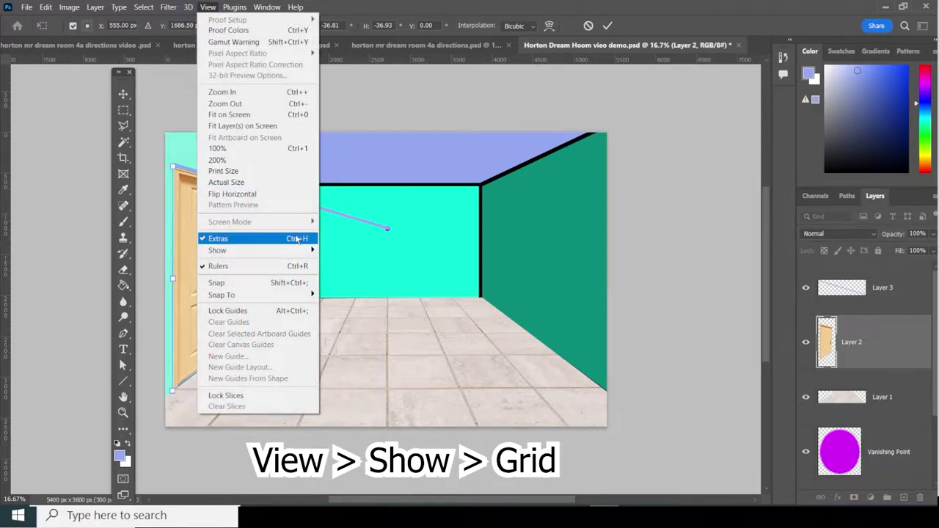
pyautogui.moveTo(298, 252)
pyautogui.click(360, 272)
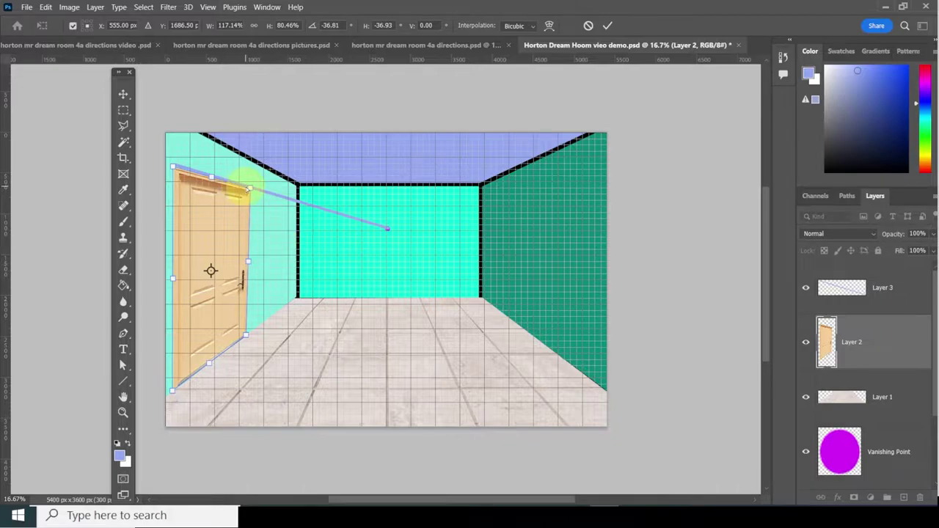
# Narrow the door by pulling its right corners inward and fine-tuning the bottom-left corner.
pyautogui.moveTo(249, 189); pyautogui.dragTo(238, 186)
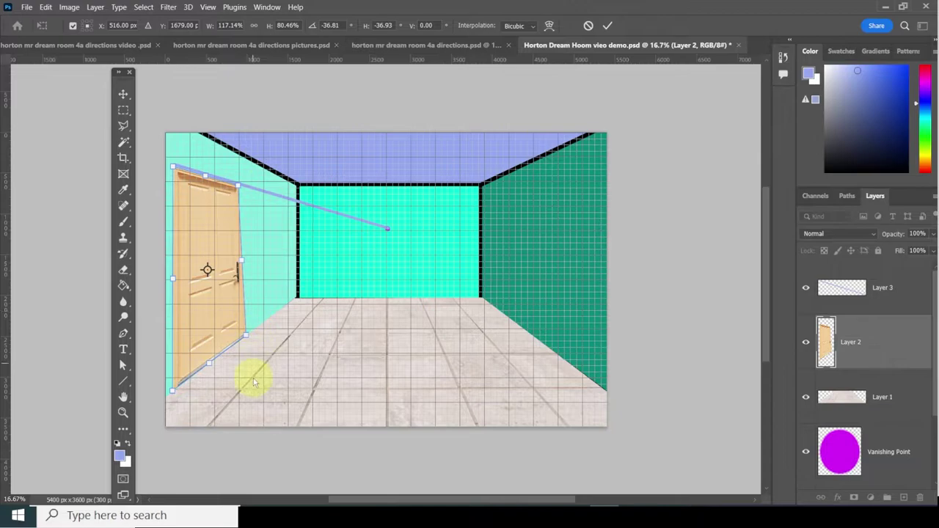
pyautogui.moveTo(246, 336); pyautogui.dragTo(240, 343)
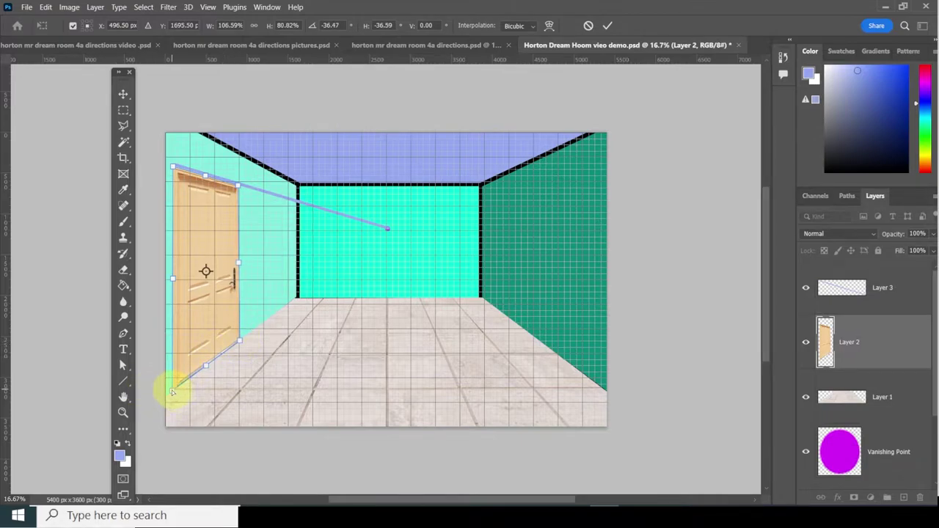
pyautogui.moveTo(172, 392); pyautogui.dragTo(175, 394)
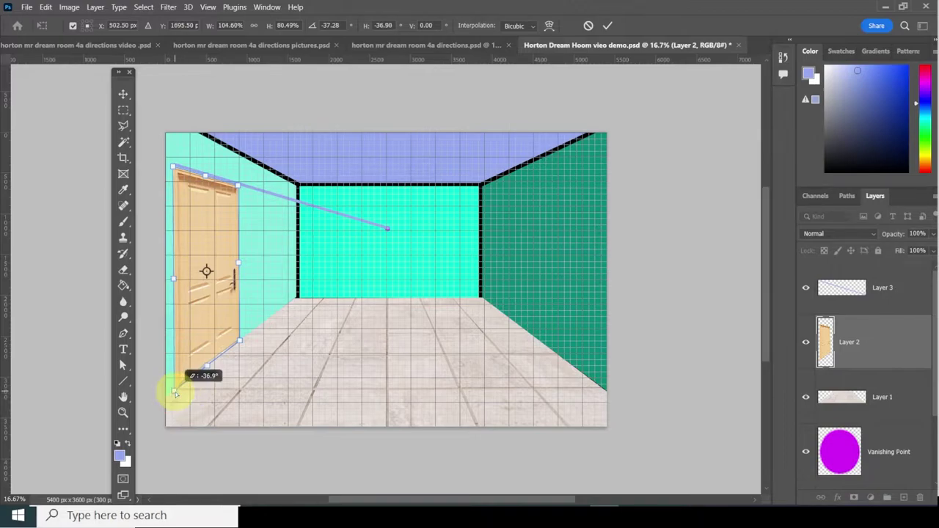
# Drag two vertical guides from the left ruler to the door's left edge.
pyautogui.scroll(5, 175, 394)
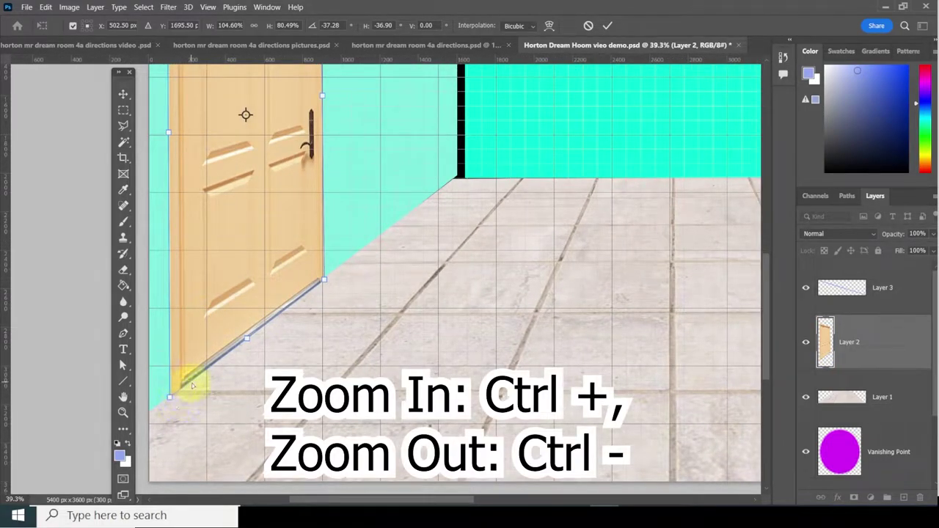
pyautogui.scroll(-4, 192, 385)
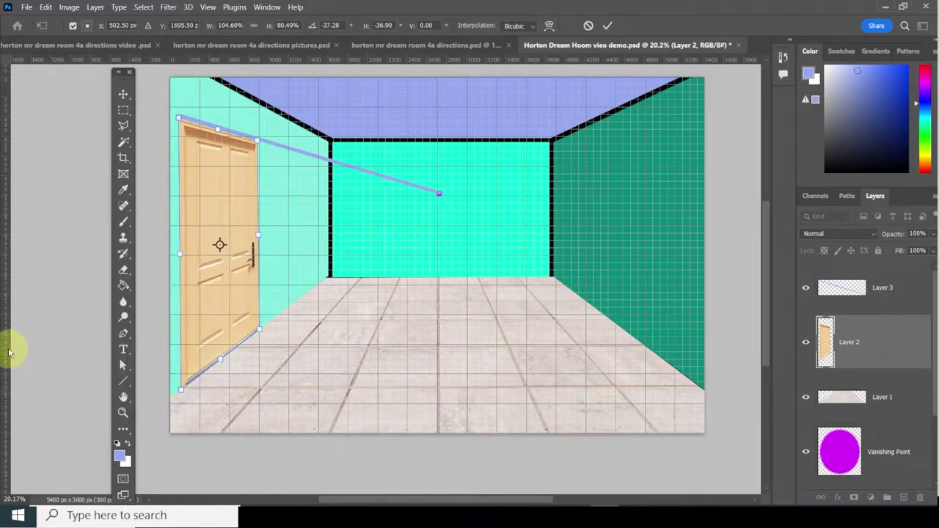
pyautogui.moveTo(4, 353); pyautogui.dragTo(178, 357)
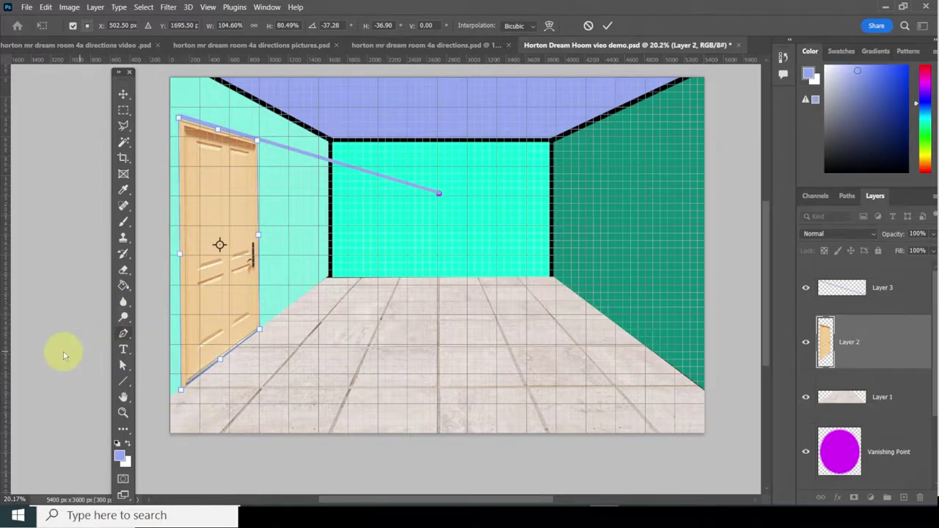
pyautogui.moveTo(3, 360); pyautogui.dragTo(262, 358)
# Turn on the display of guides over the canvas.
pyautogui.click(208, 7)
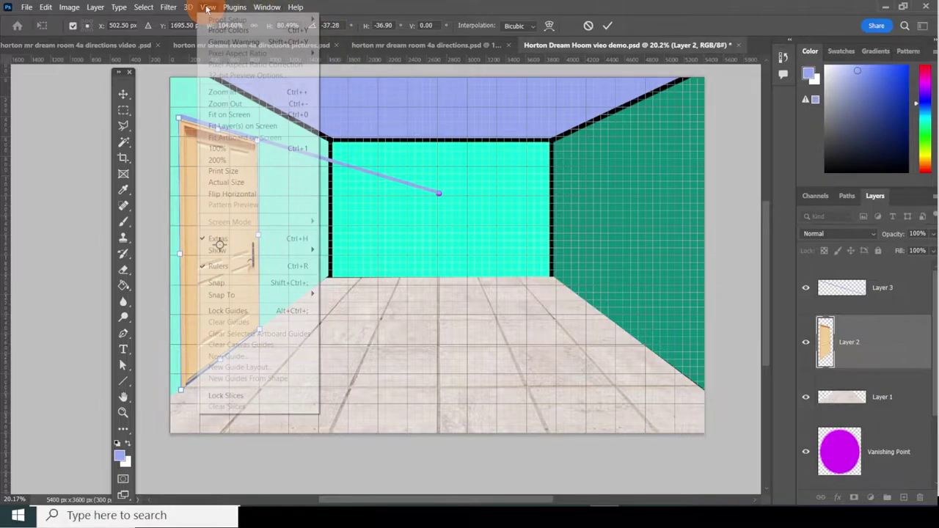
pyautogui.moveTo(293, 250)
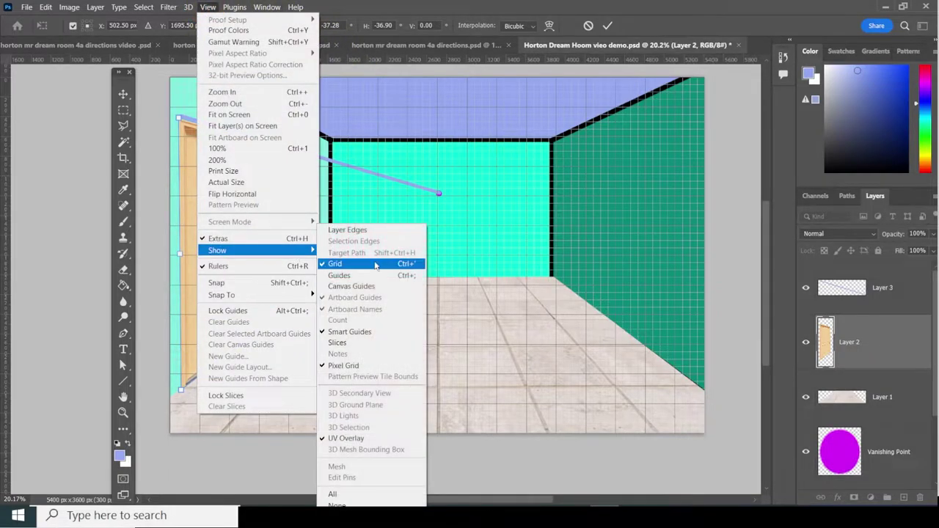
pyautogui.click(352, 277)
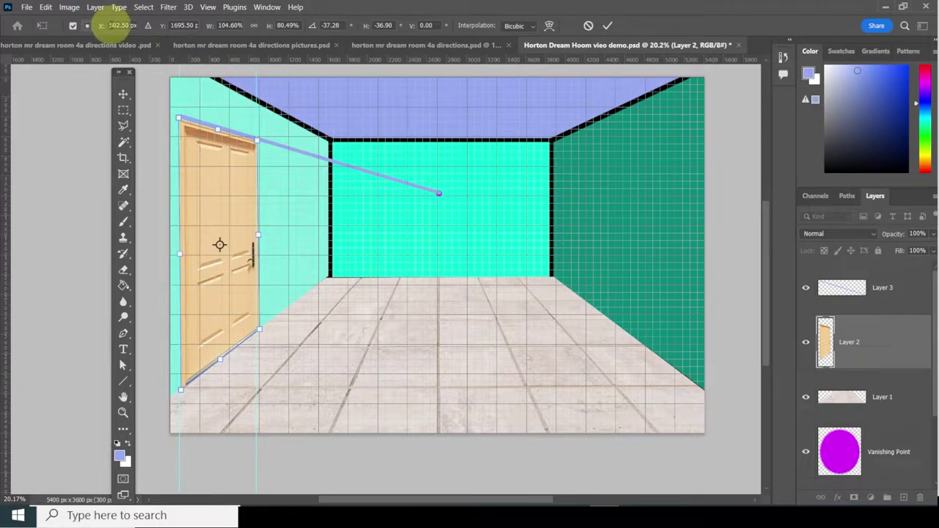
pyautogui.click(50, 9)
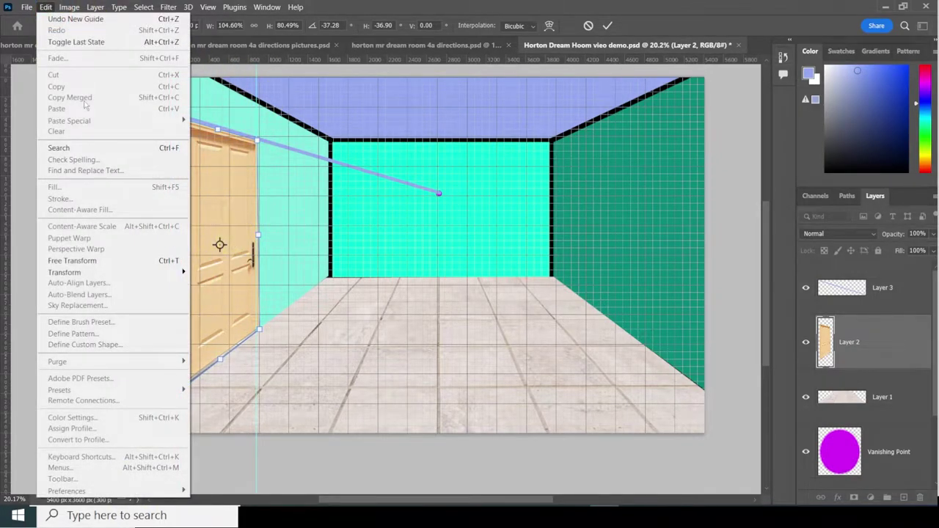
pyautogui.click(155, 492)
pyautogui.click(260, 331)
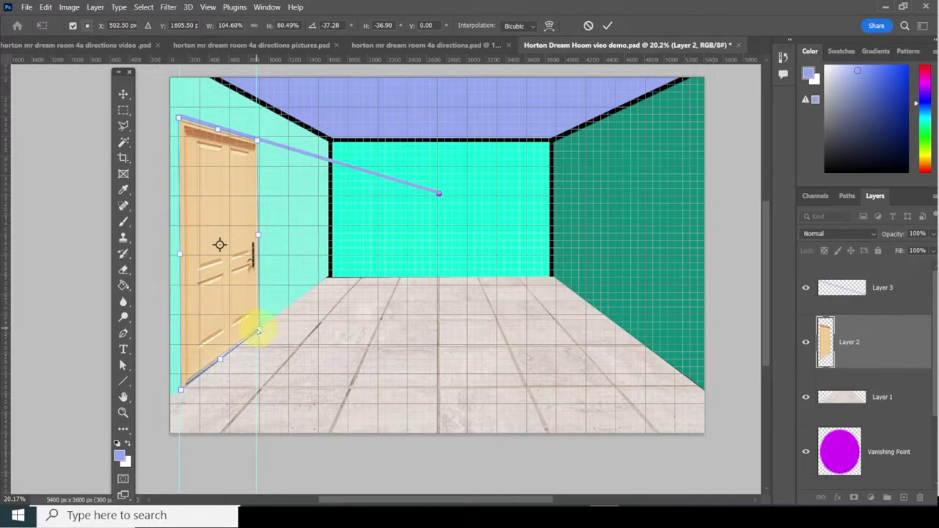
# Adjust the door's lower corners to the wall and floor slope and commit the distortion.
pyautogui.moveTo(259, 332); pyautogui.dragTo(257, 332)
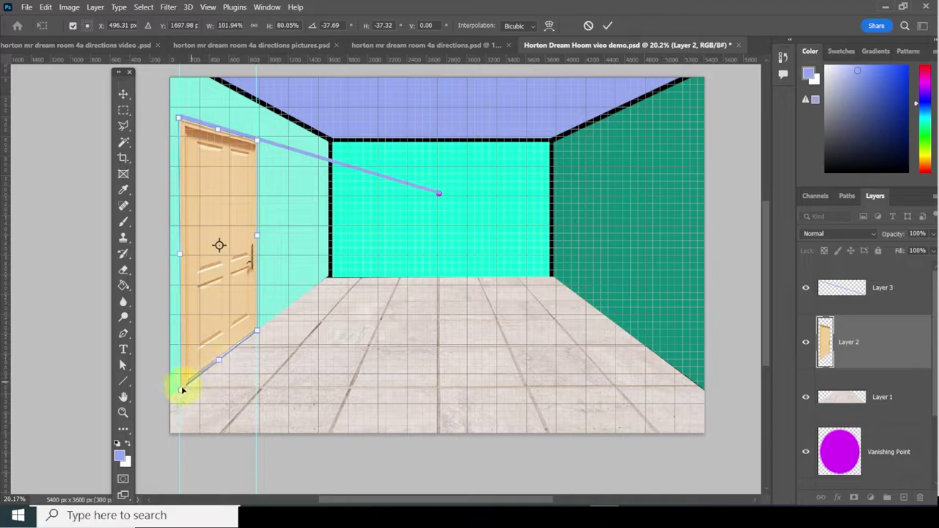
pyautogui.moveTo(181, 392); pyautogui.dragTo(179, 392)
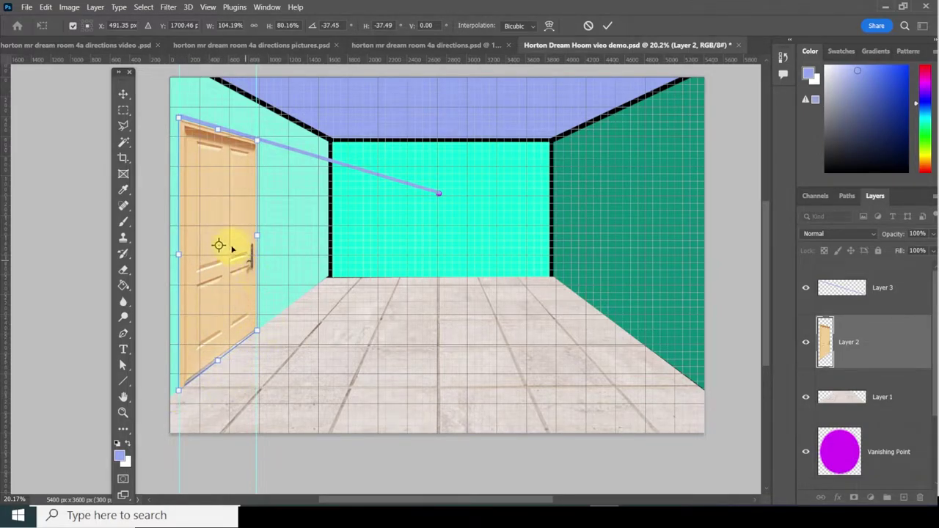
pyautogui.doubleClick(245, 215)
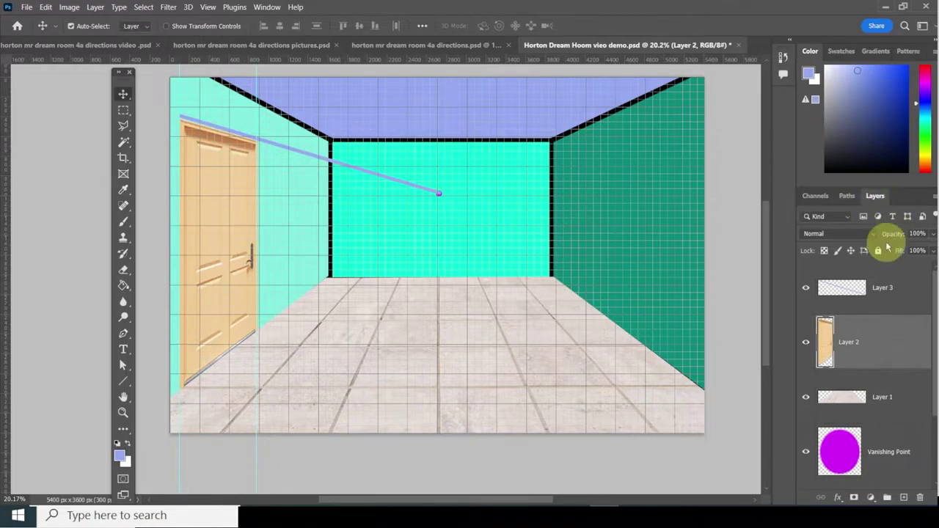
# Hide Layer 3 and set canvas guides to Magenta in the Guides, Grid & Slices preferences.
pyautogui.click(805, 290)
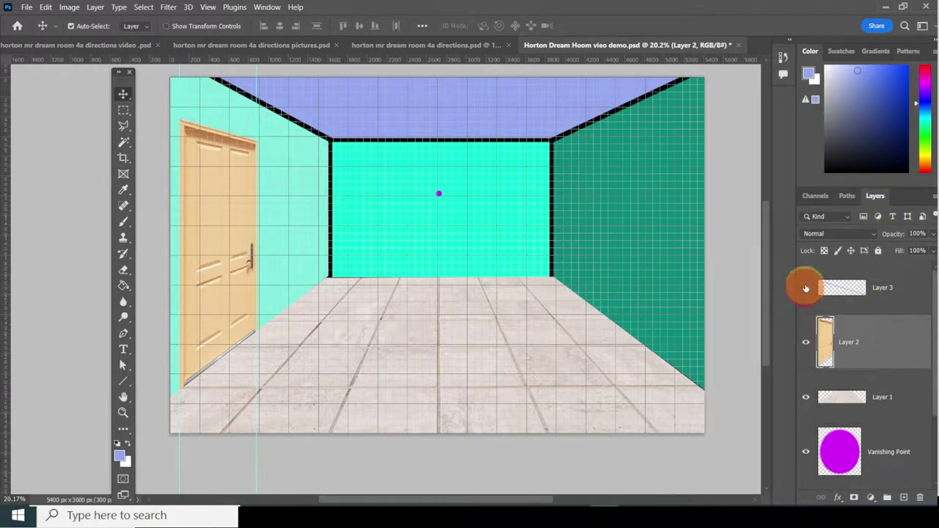
pyautogui.click(45, 8)
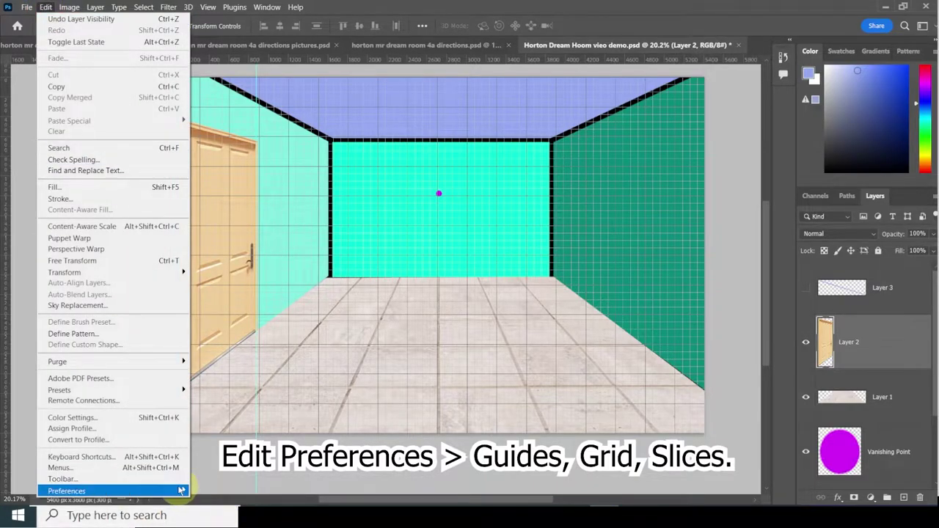
pyautogui.moveTo(181, 489)
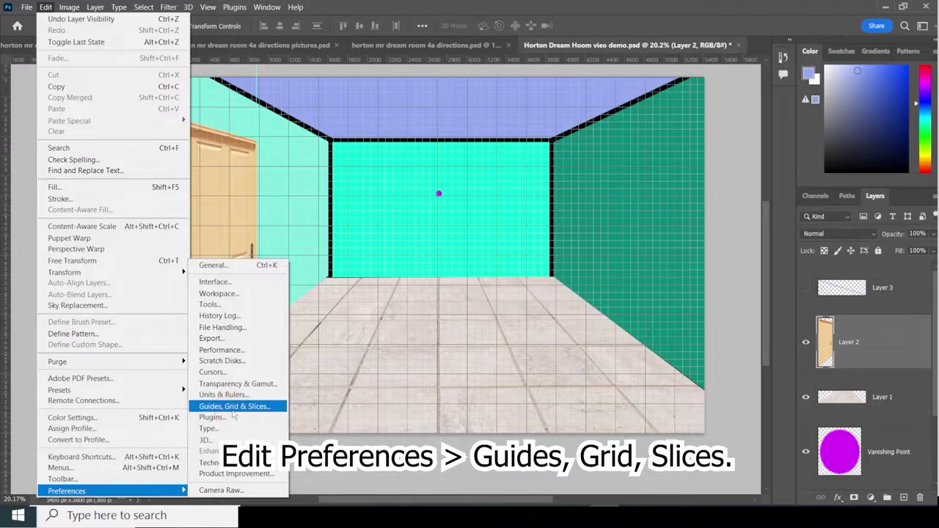
pyautogui.click(337, 329)
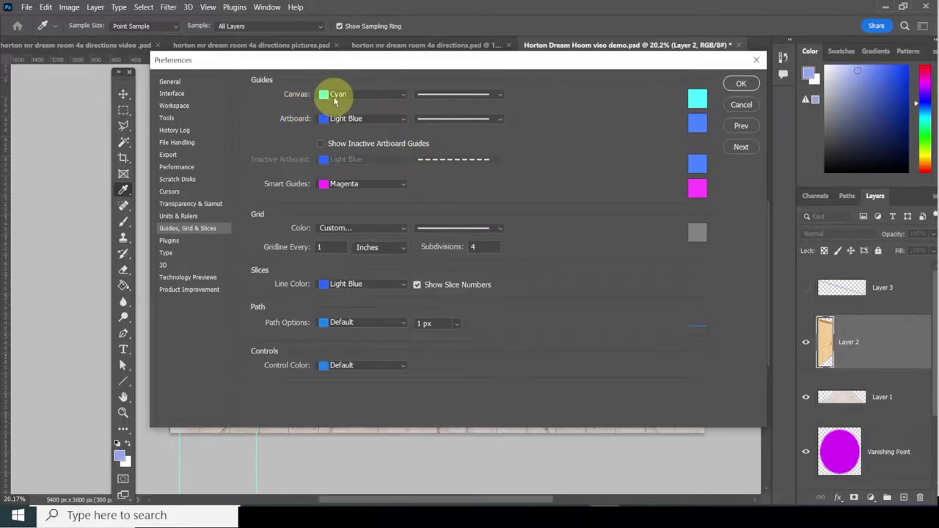
pyautogui.click(396, 94)
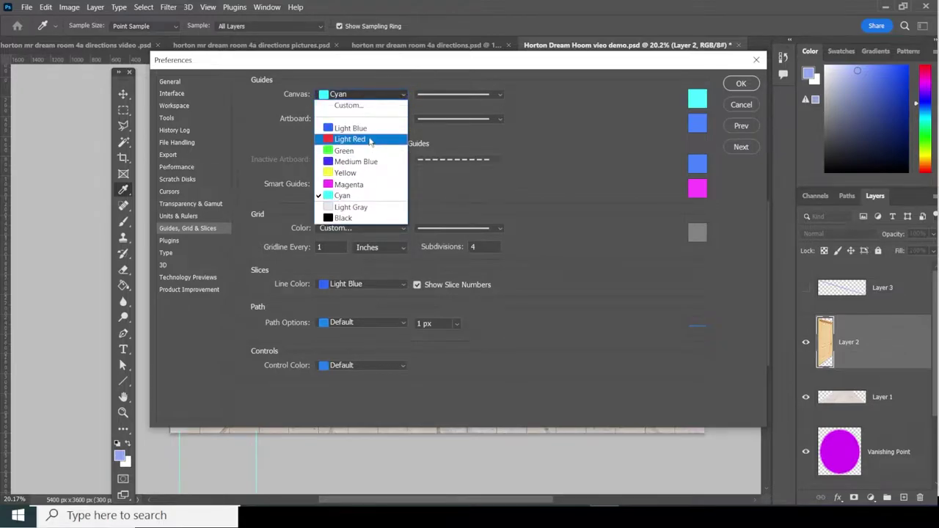
pyautogui.click(345, 184)
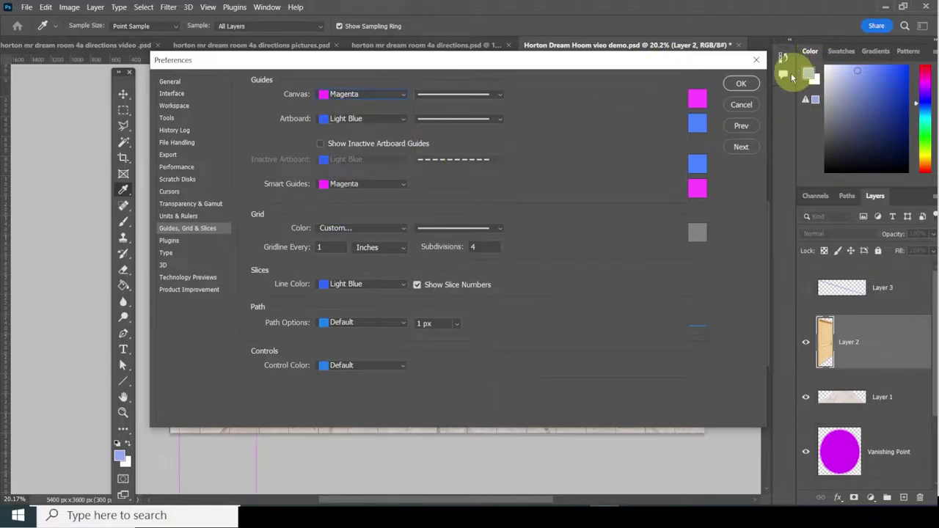
pyautogui.click(741, 85)
# With the Move tool, drag both vertical guides back onto the ruler to remove them.
pyautogui.press('v')
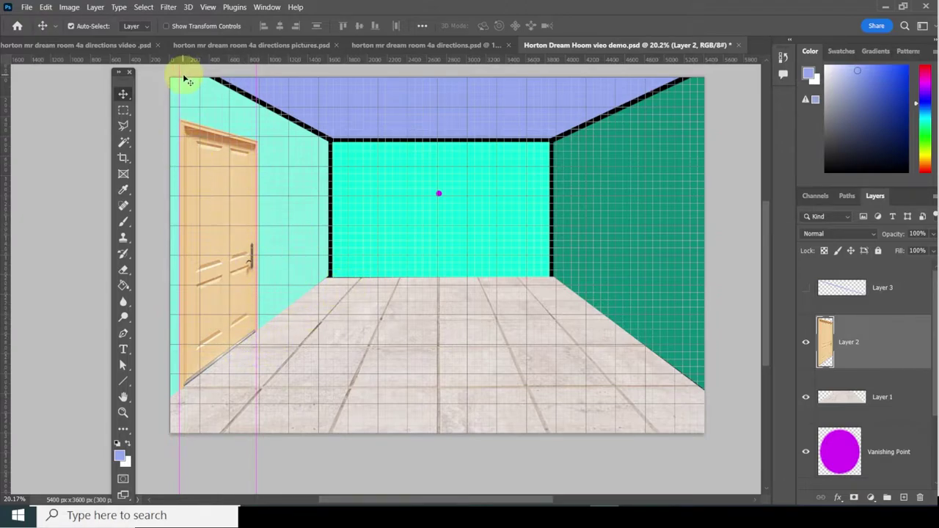
pyautogui.moveTo(179, 71); pyautogui.dragTo(12, 99)
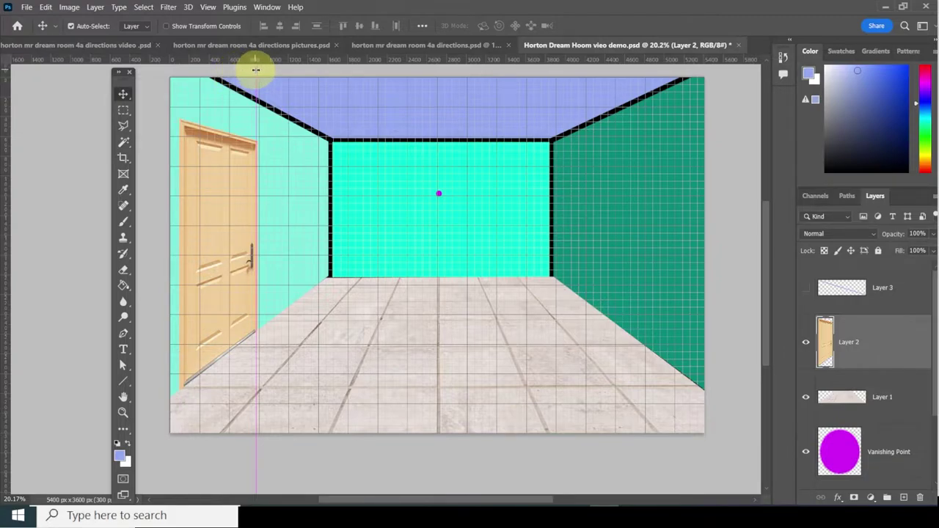
pyautogui.moveTo(256, 69); pyautogui.dragTo(6, 88)
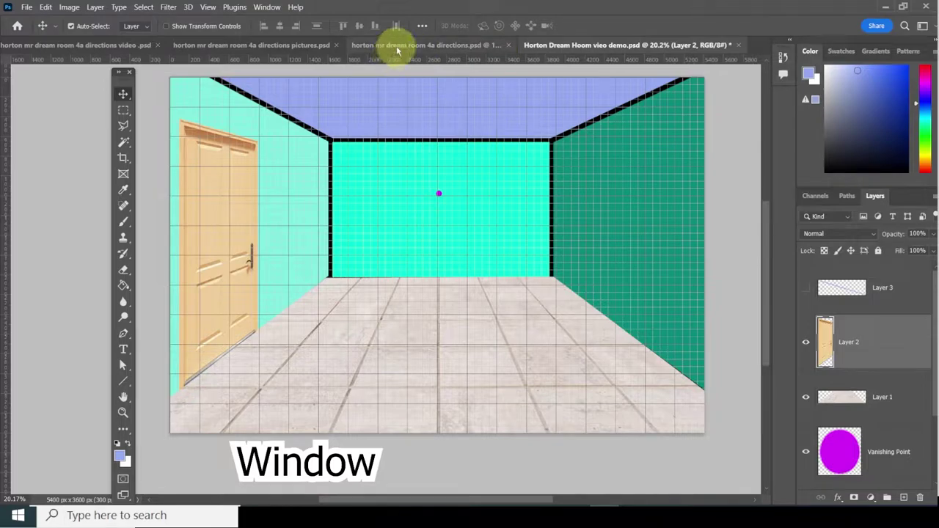
# Drag the window picture's layer from the pictures document onto the room's back wall and zoom in.
pyautogui.click(255, 44)
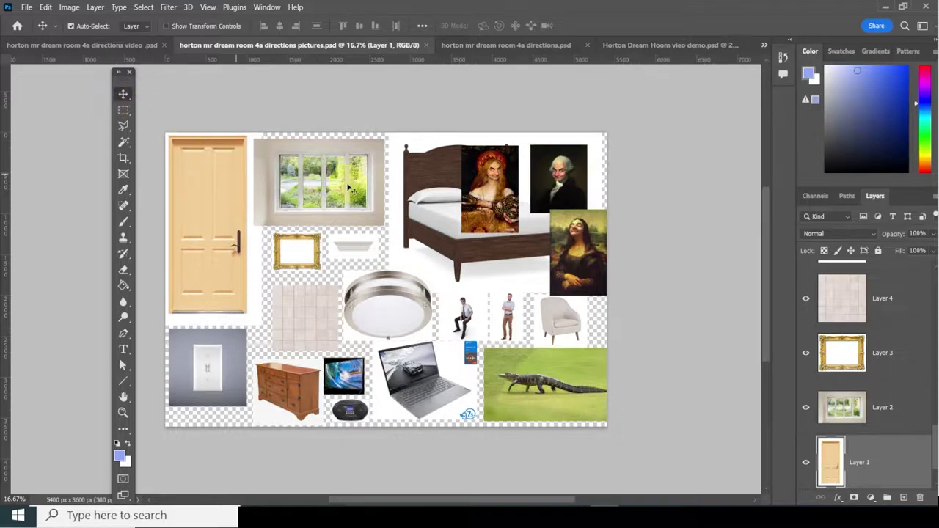
pyautogui.click(324, 187)
pyautogui.moveTo(325, 187); pyautogui.dragTo(433, 231)
pyautogui.scroll(1, 430, 235)
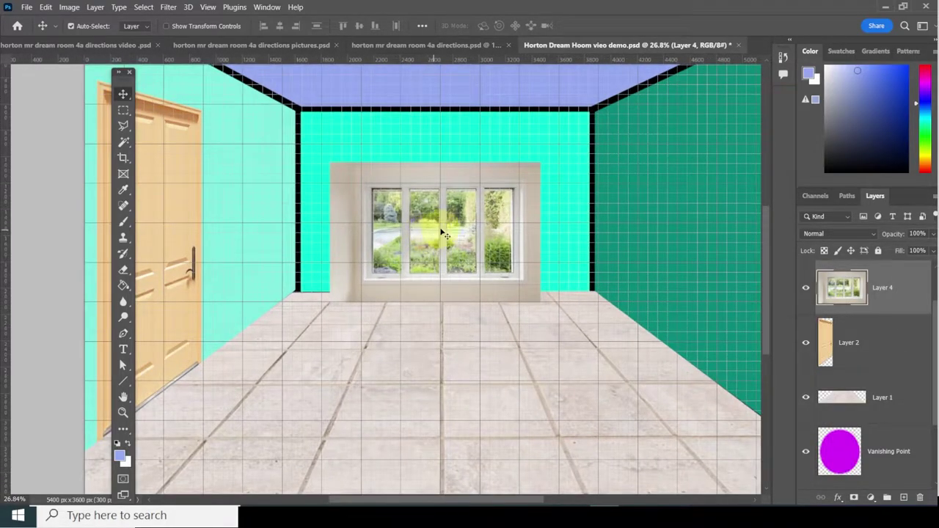
pyautogui.scroll(3, 433, 235)
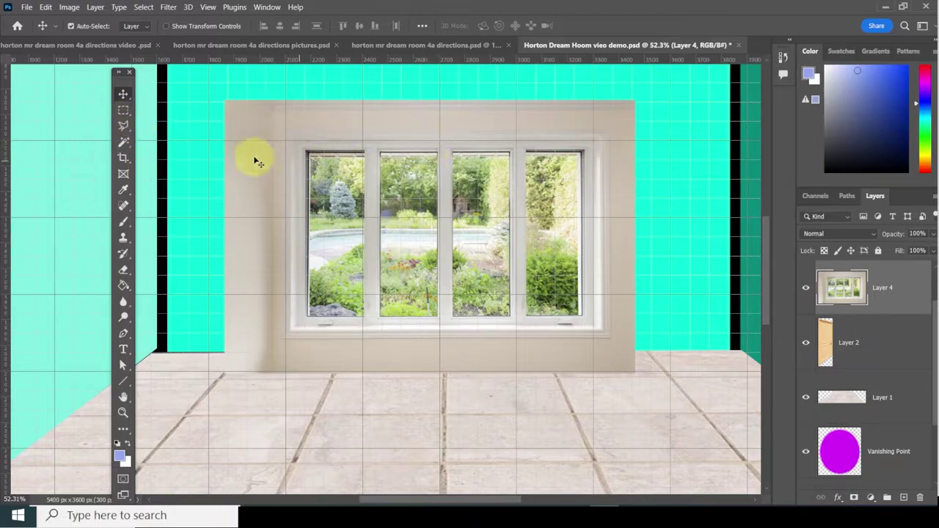
pyautogui.click(130, 138)
pyautogui.click(260, 155)
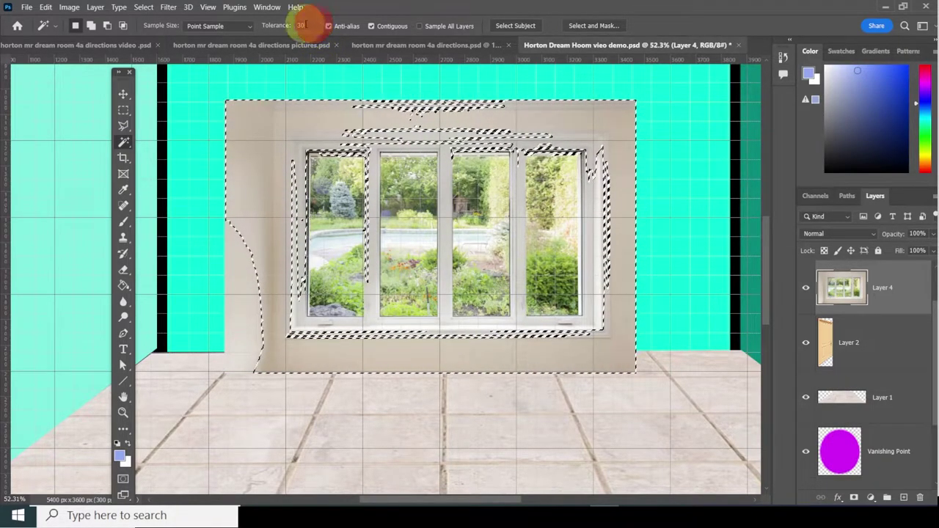
pyautogui.click(281, 26)
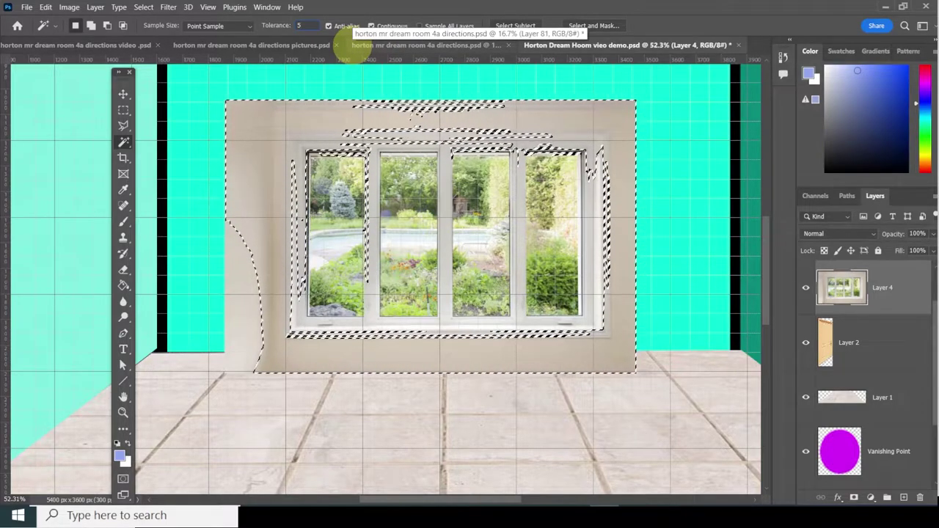
pyautogui.write('5')
pyautogui.click(273, 149)
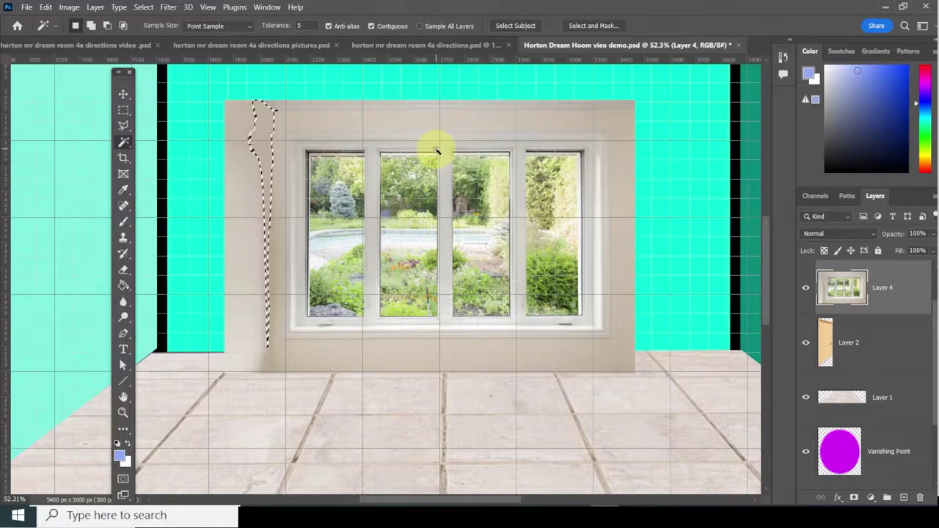
pyautogui.click(144, 8)
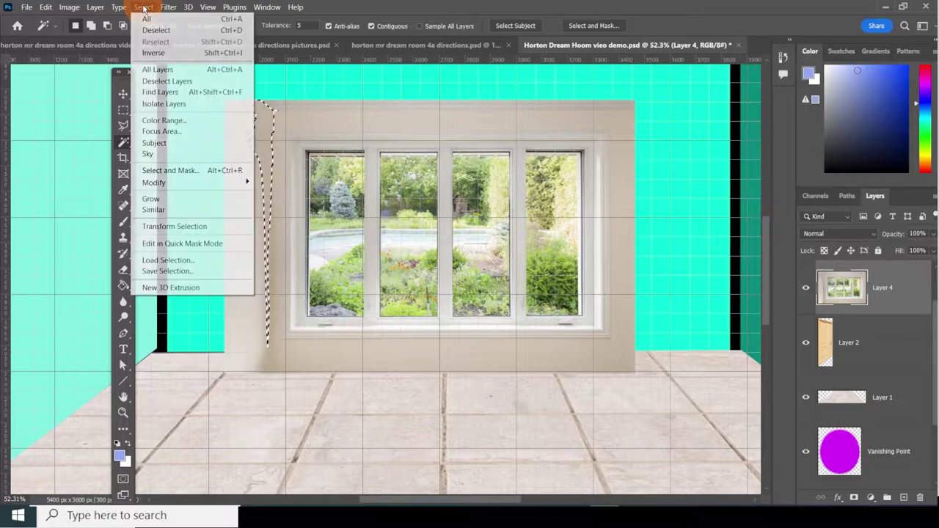
pyautogui.click(148, 30)
# Delete the beige strips above, below, left and right of the window using rectangular selections.
pyautogui.click(123, 110)
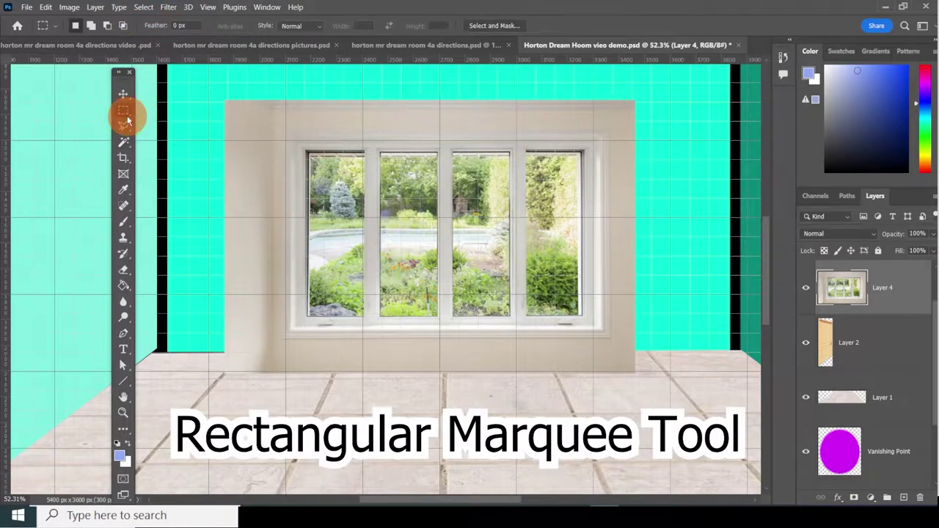
pyautogui.moveTo(204, 78); pyautogui.dragTo(669, 128)
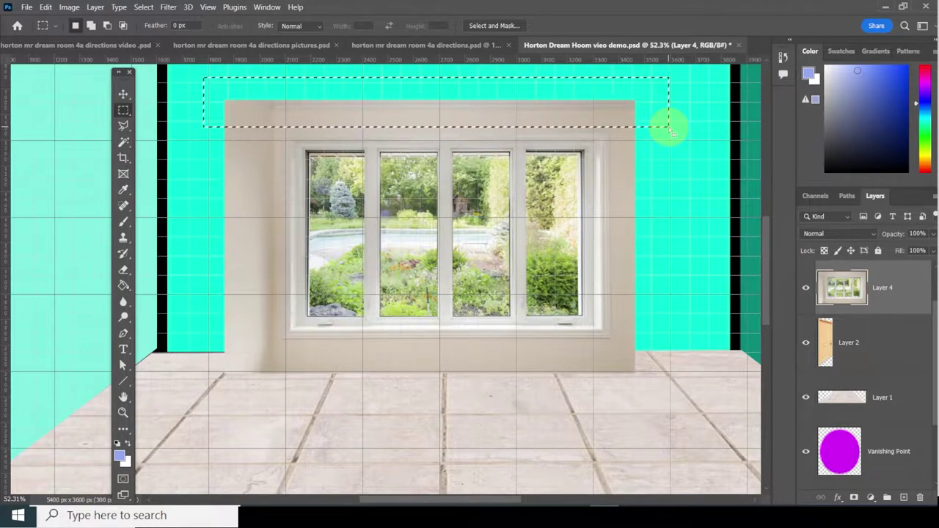
pyautogui.press('Delete')
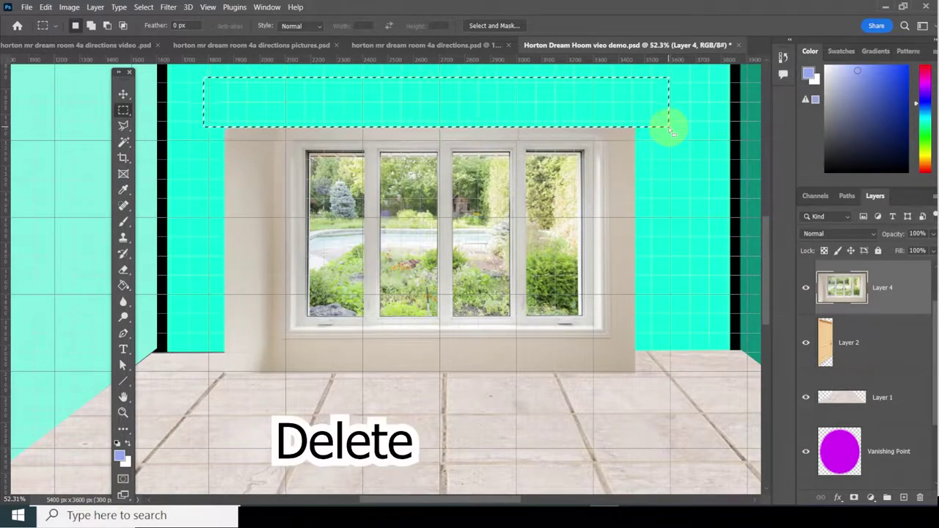
pyautogui.moveTo(465, 92); pyautogui.dragTo(468, 358)
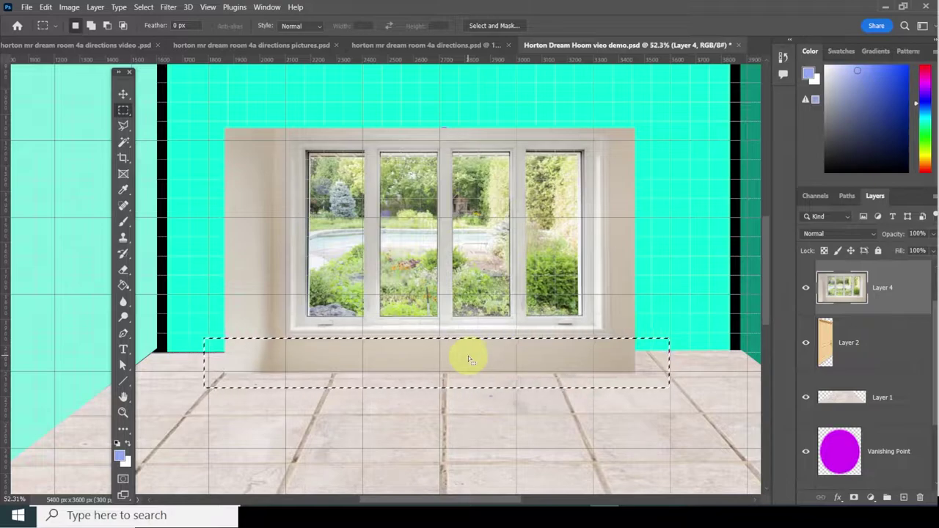
pyautogui.press('Delete')
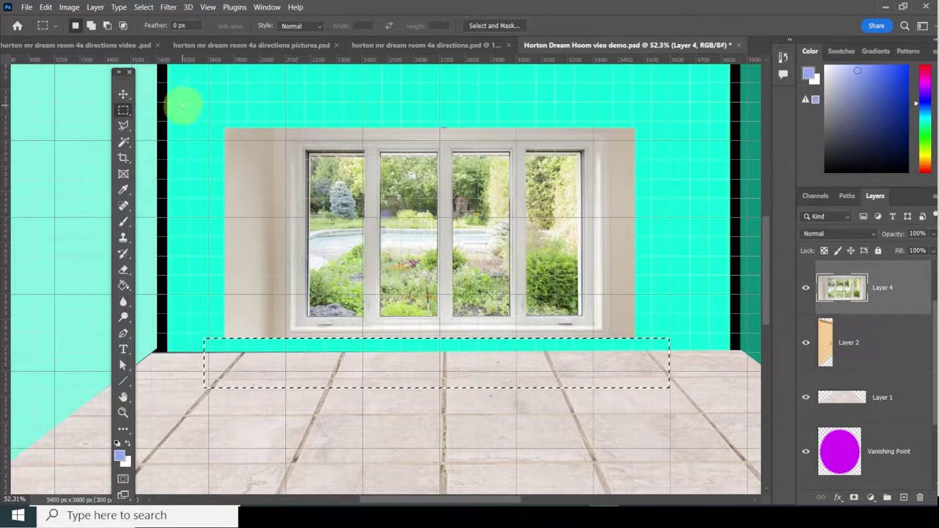
pyautogui.moveTo(183, 105); pyautogui.dragTo(208, 142)
pyautogui.moveTo(232, 188); pyautogui.dragTo(285, 360)
pyautogui.press('Delete')
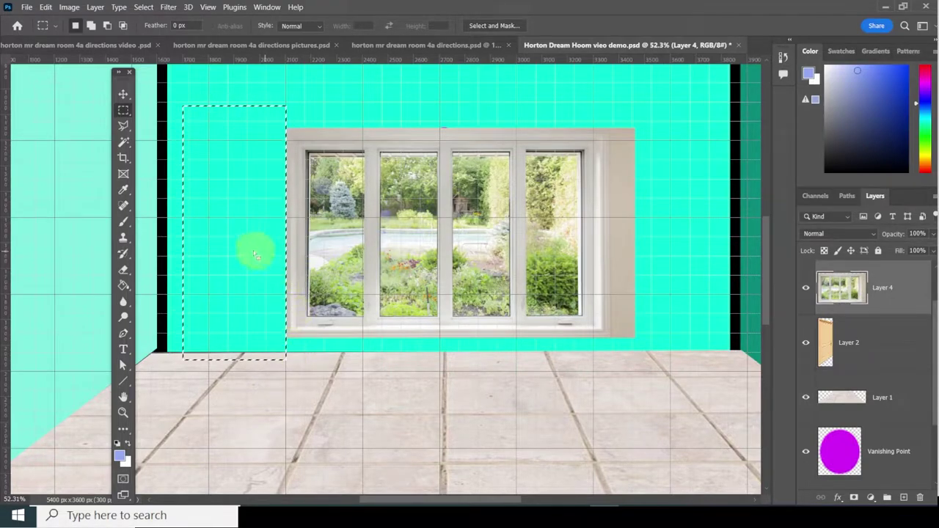
pyautogui.moveTo(249, 249); pyautogui.dragTo(673, 257)
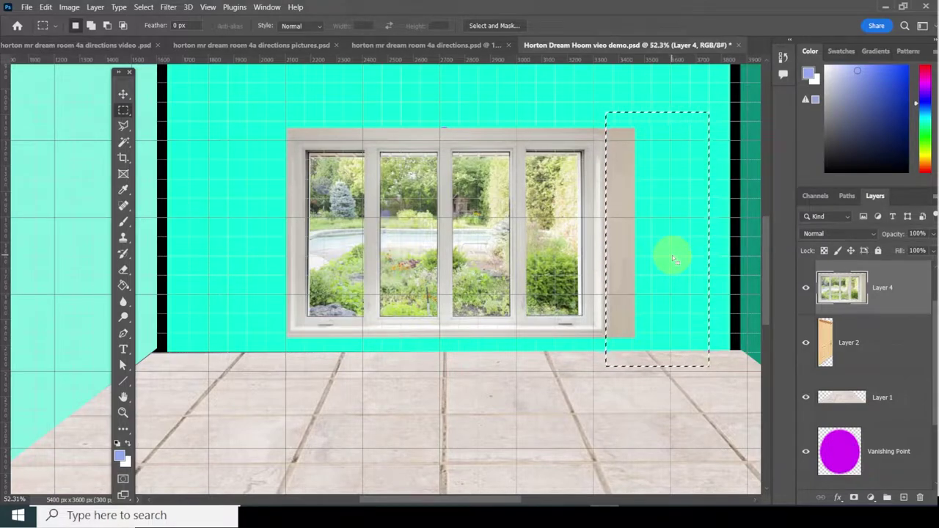
pyautogui.press('Delete')
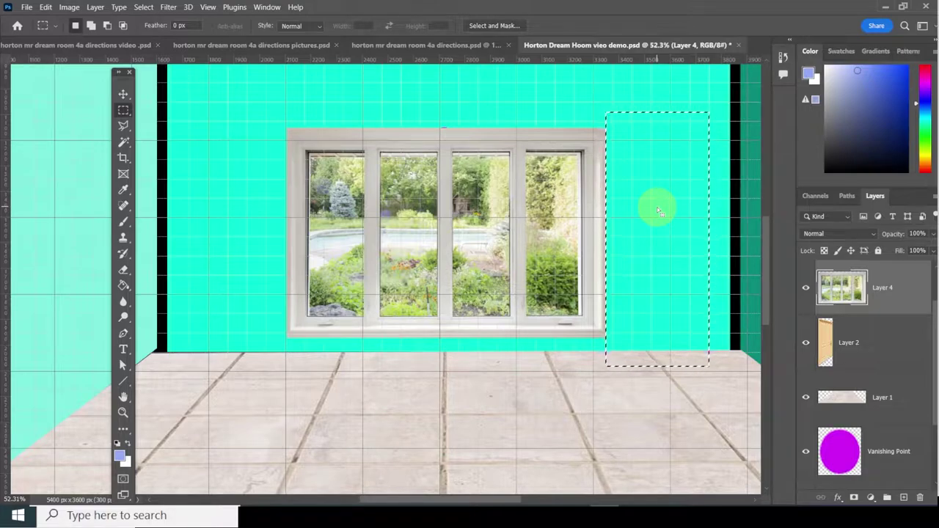
# Fit the room in view, deselect, and switch to the Move tool.
pyautogui.hotkey('ctrl', '0')
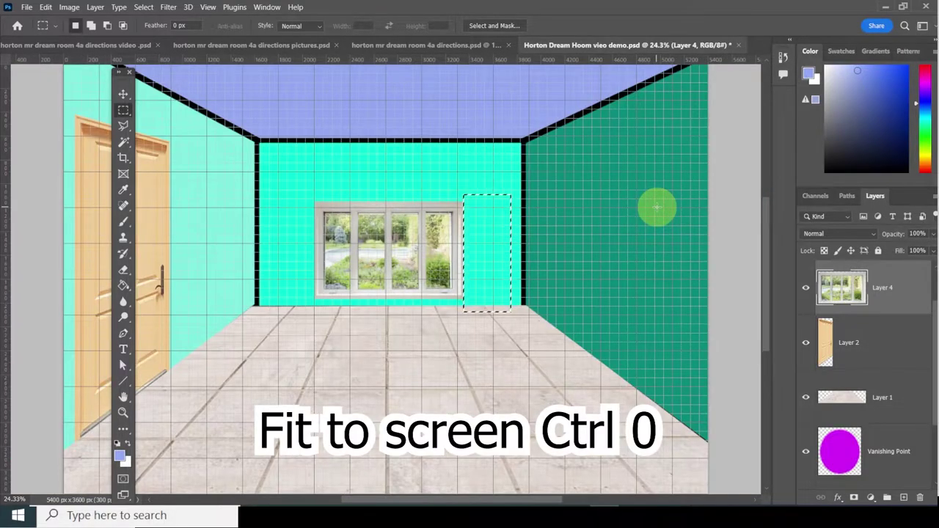
pyautogui.click(143, 6)
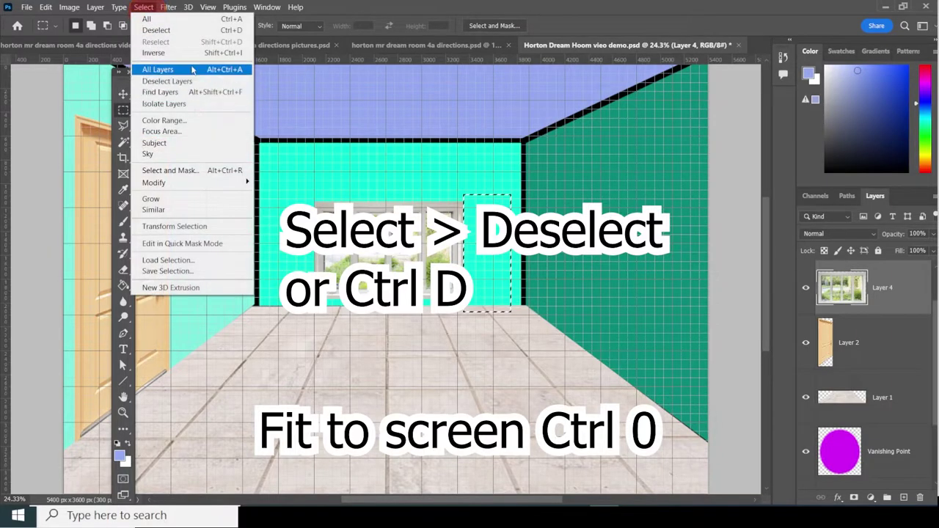
pyautogui.click(176, 30)
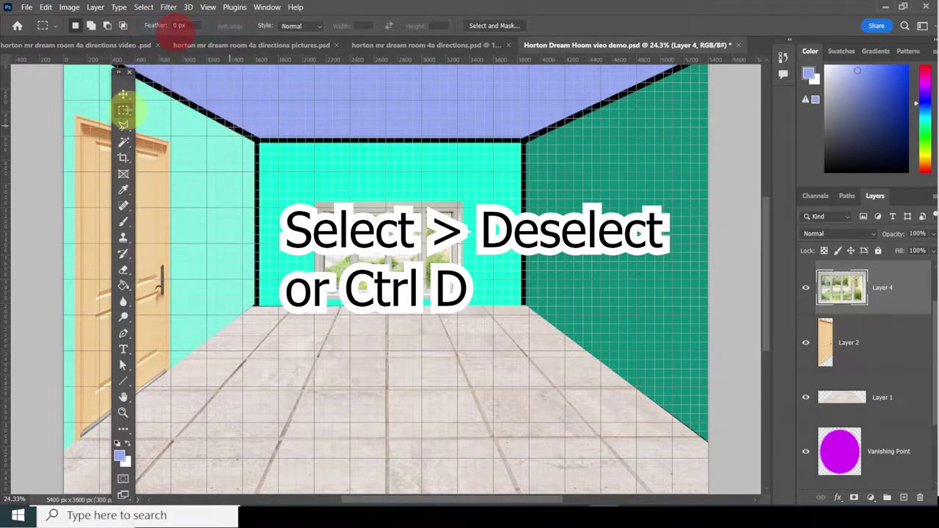
pyautogui.click(125, 95)
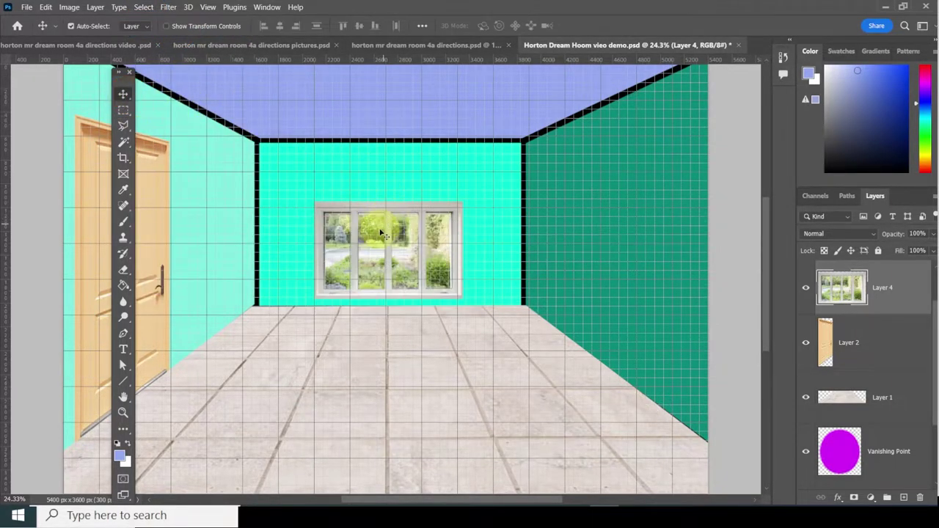
# Move the window high onto the right wall and stretch it to about 161% height.
pyautogui.moveTo(382, 239); pyautogui.dragTo(628, 148)
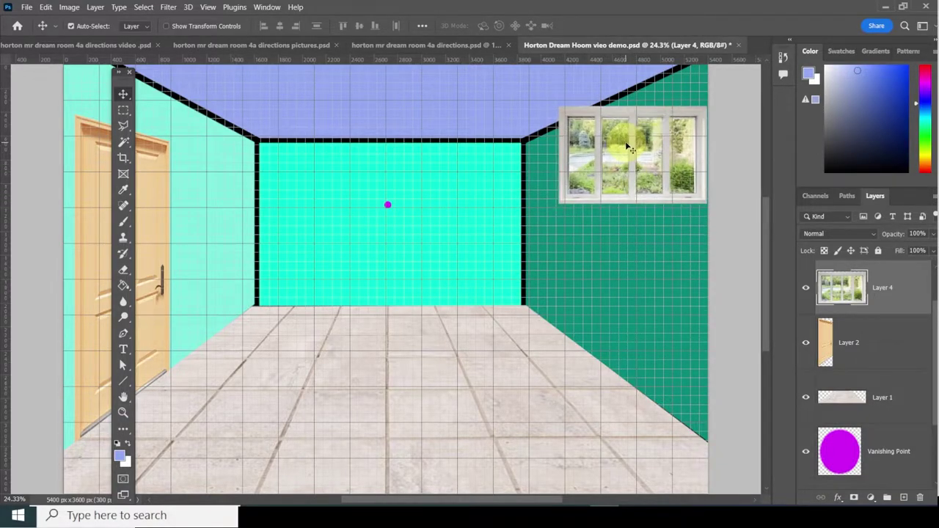
pyautogui.hotkey('ctrl', 't')
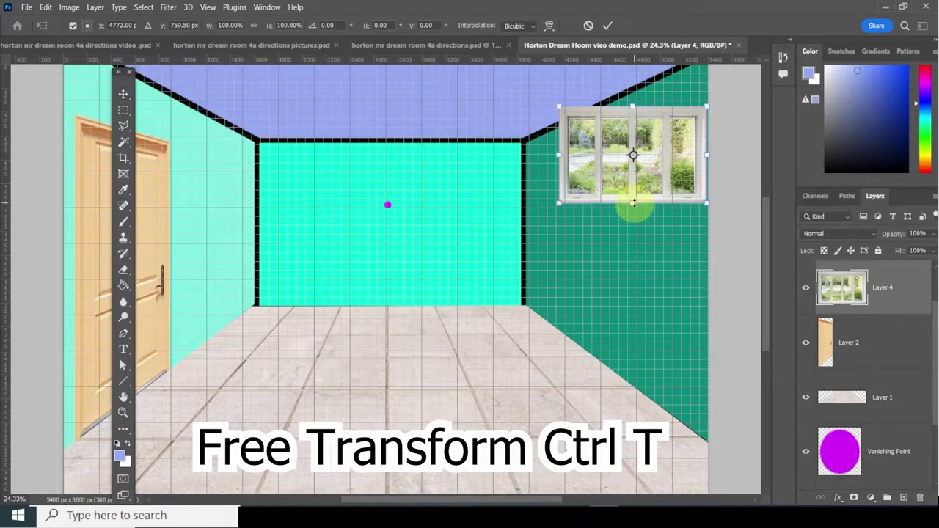
pyautogui.moveTo(632, 203); pyautogui.dragTo(634, 265)
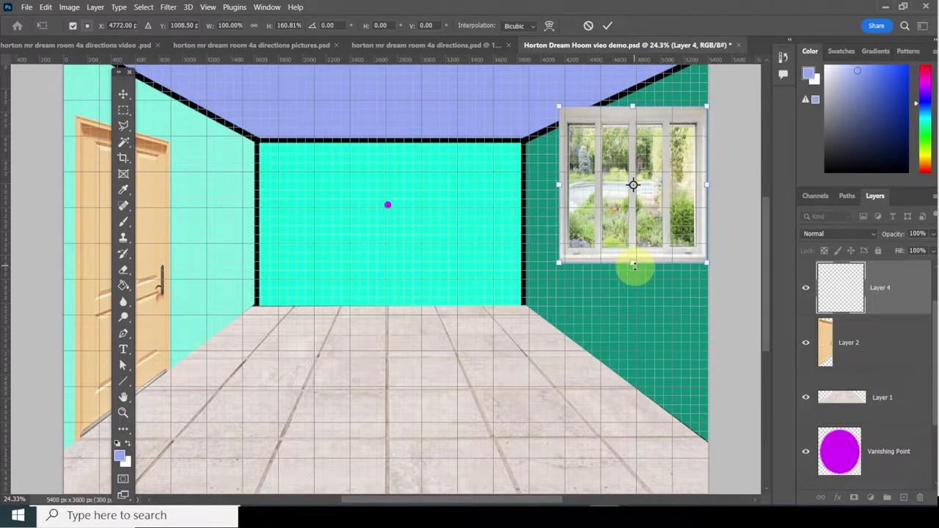
pyautogui.press('Return')
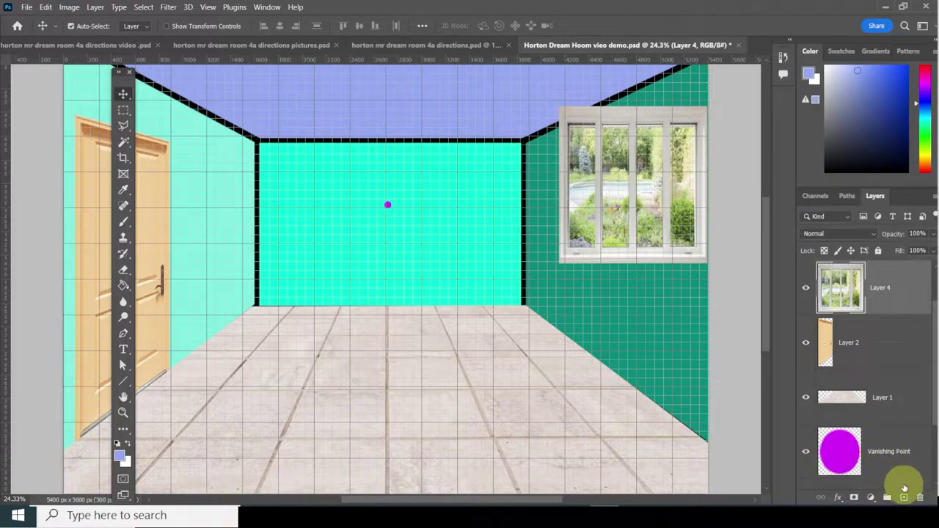
# On a new layer, brush two straight lines from the vanishing point above and below the window.
pyautogui.click(903, 497)
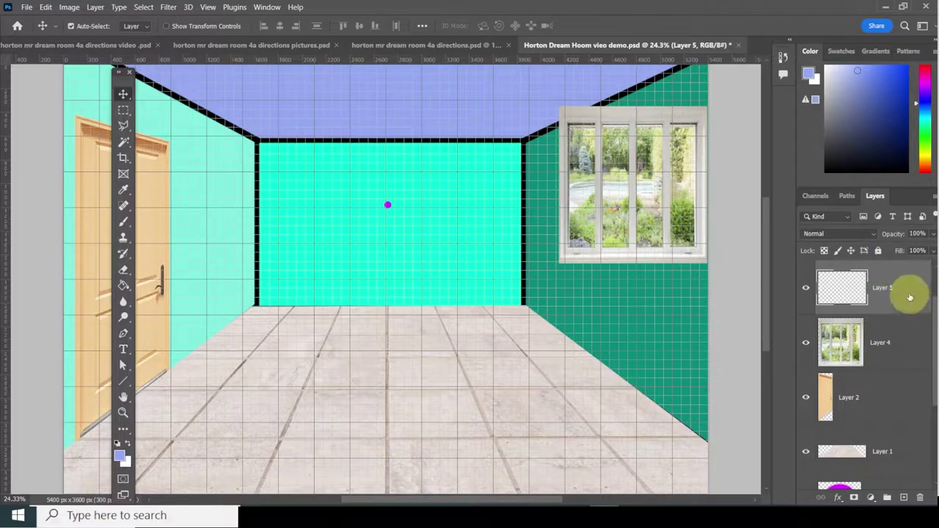
pyautogui.click(124, 222)
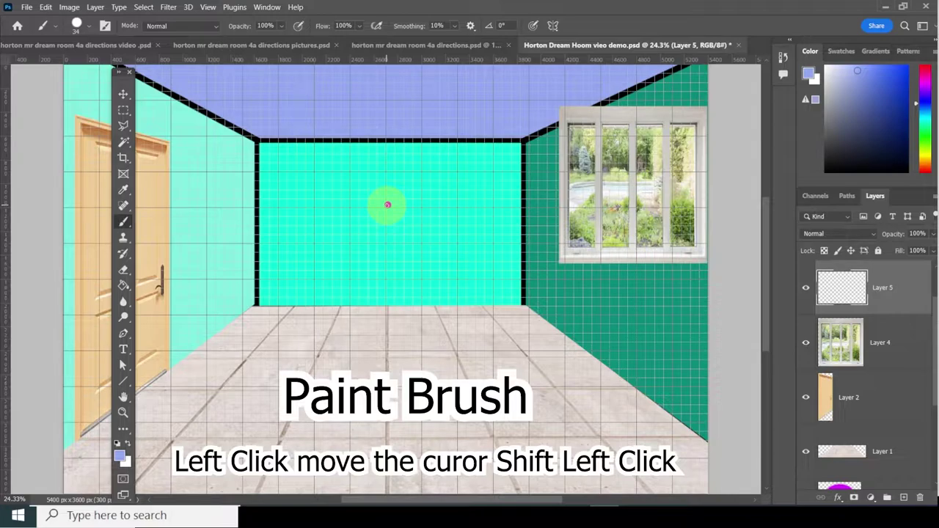
pyautogui.click(387, 205)
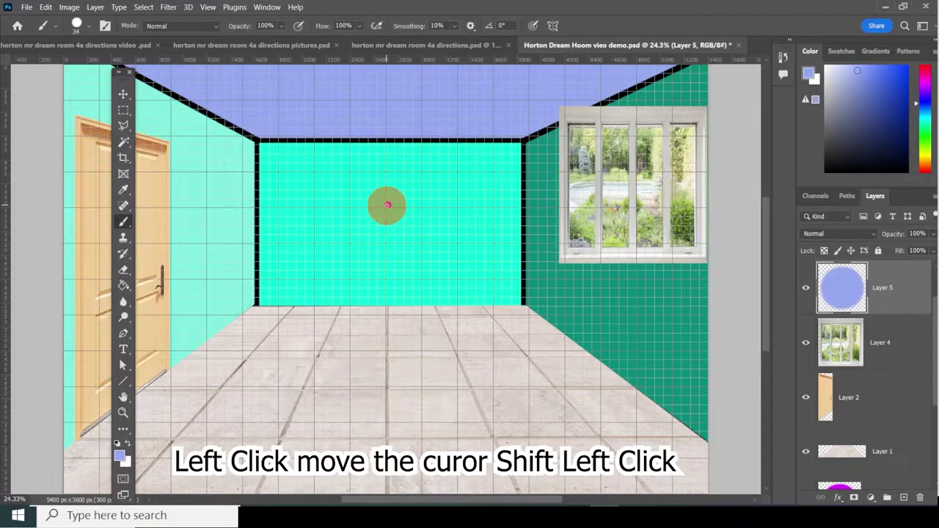
pyautogui.keyDown('shift'); pyautogui.click(703, 103); pyautogui.keyUp('shift')
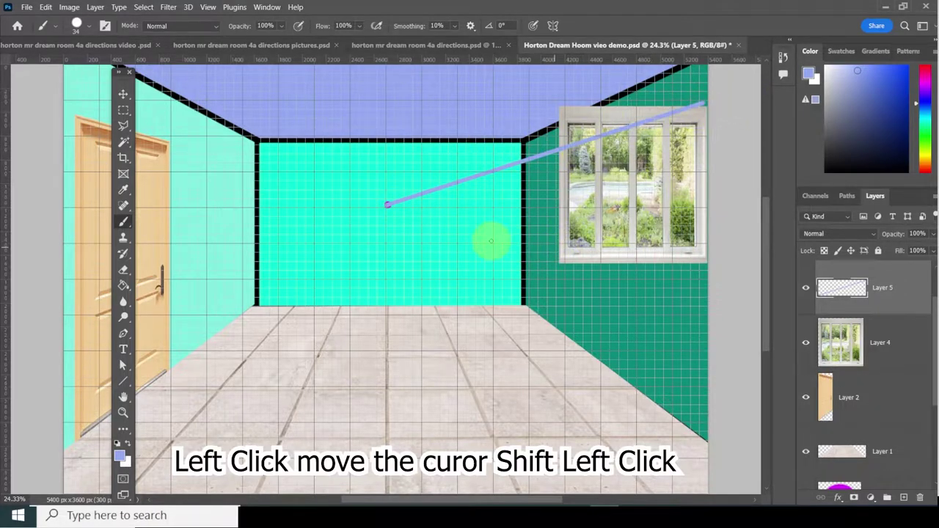
pyautogui.click(387, 205)
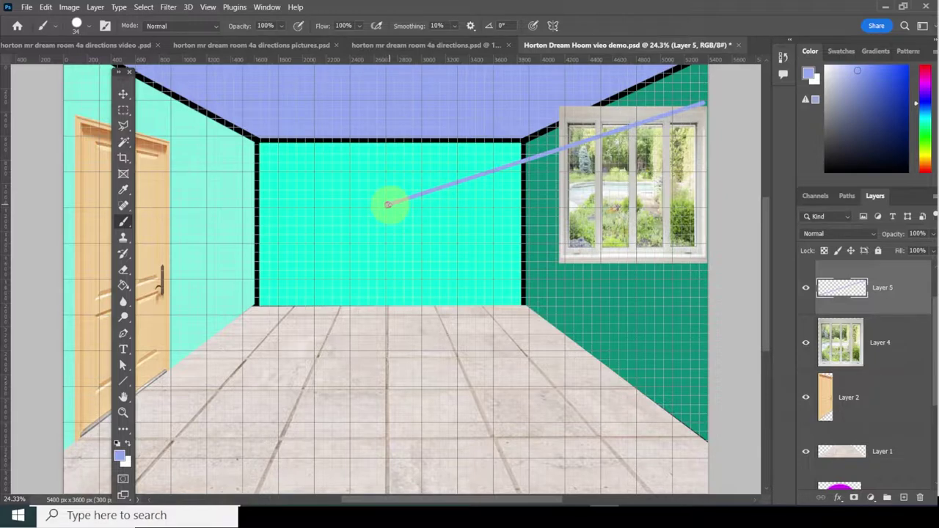
pyautogui.keyDown('shift'); pyautogui.click(703, 265); pyautogui.keyUp('shift')
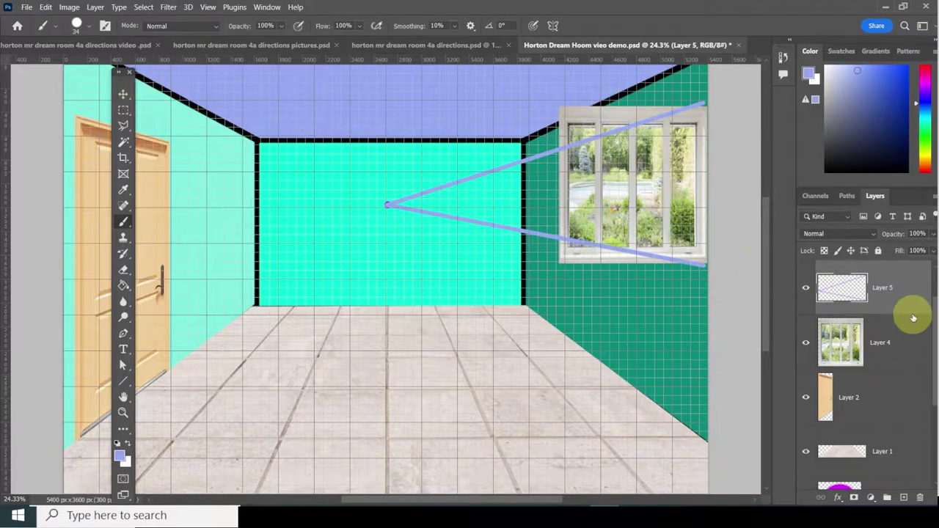
pyautogui.click(902, 349)
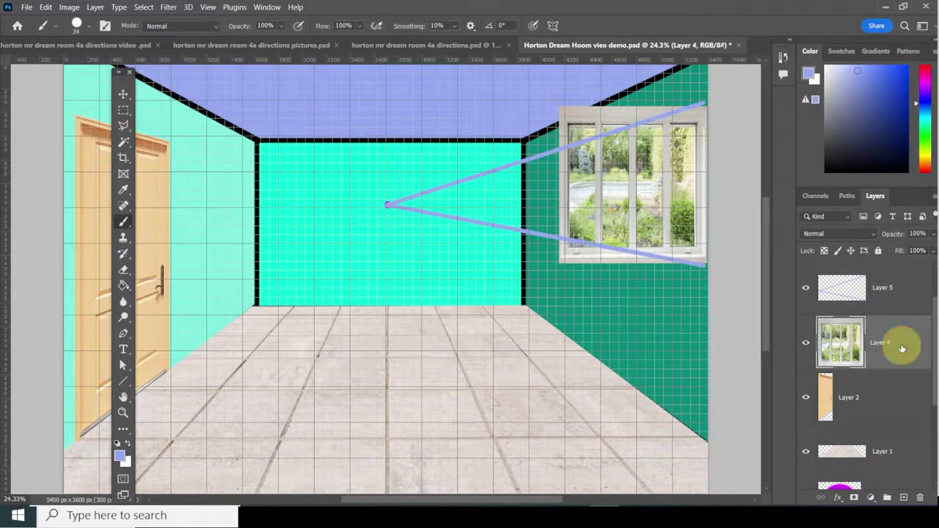
# Distort the window, moving its left corners onto the upper and lower guide lines.
pyautogui.click(123, 94)
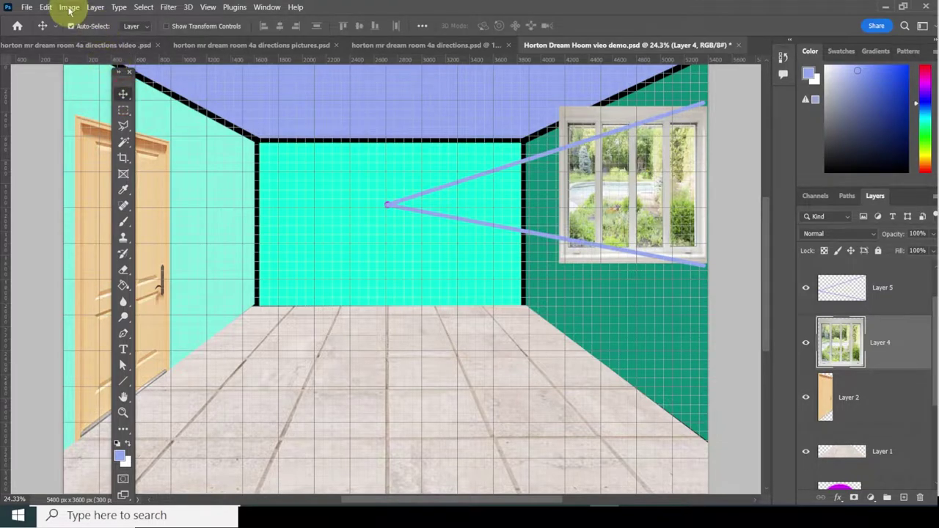
pyautogui.click(46, 7)
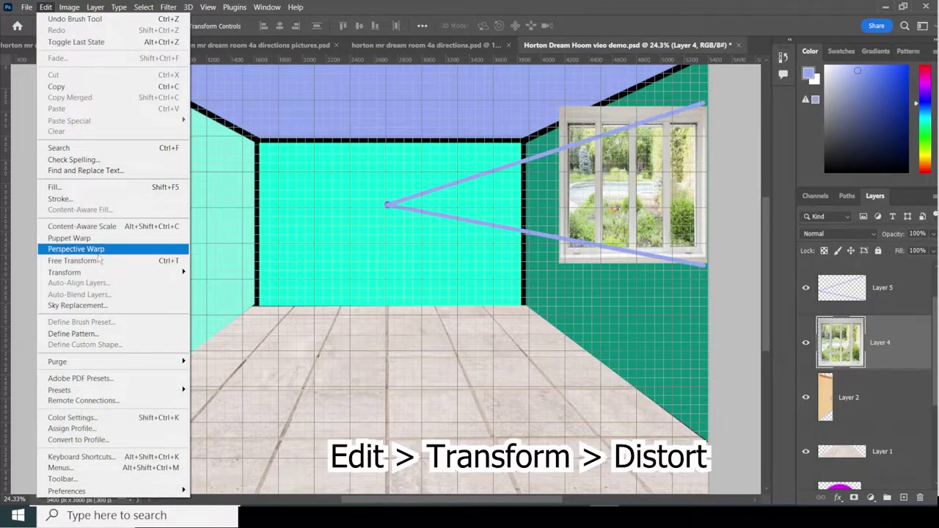
pyautogui.moveTo(96, 272)
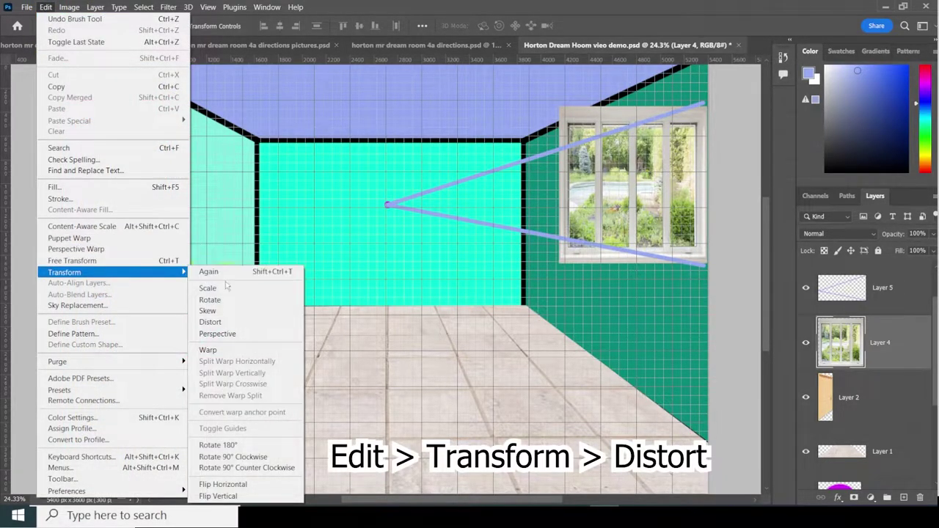
pyautogui.click(233, 325)
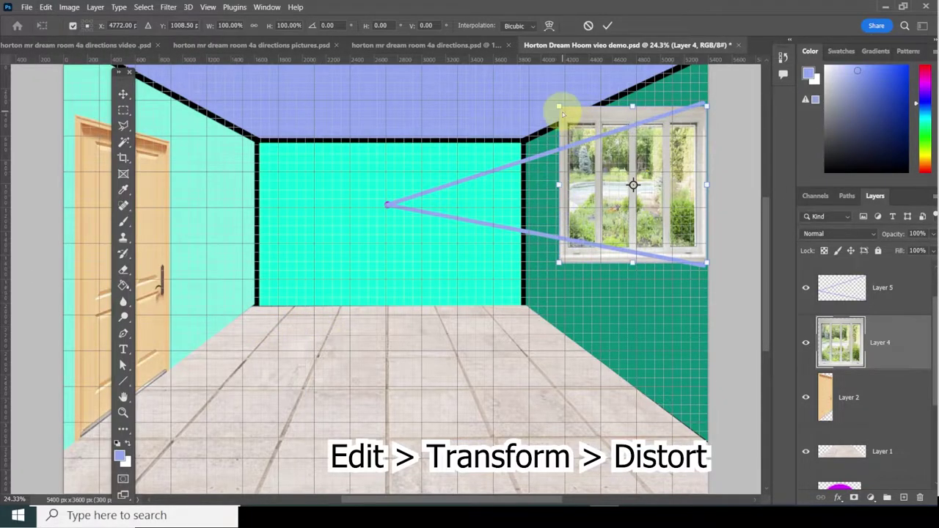
pyautogui.moveTo(559, 107); pyautogui.dragTo(560, 150)
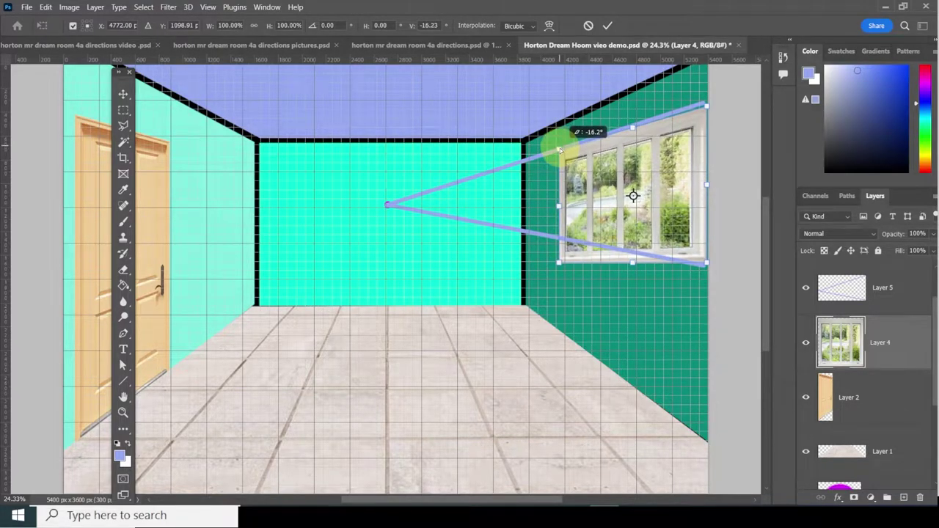
pyautogui.moveTo(560, 262); pyautogui.dragTo(560, 243)
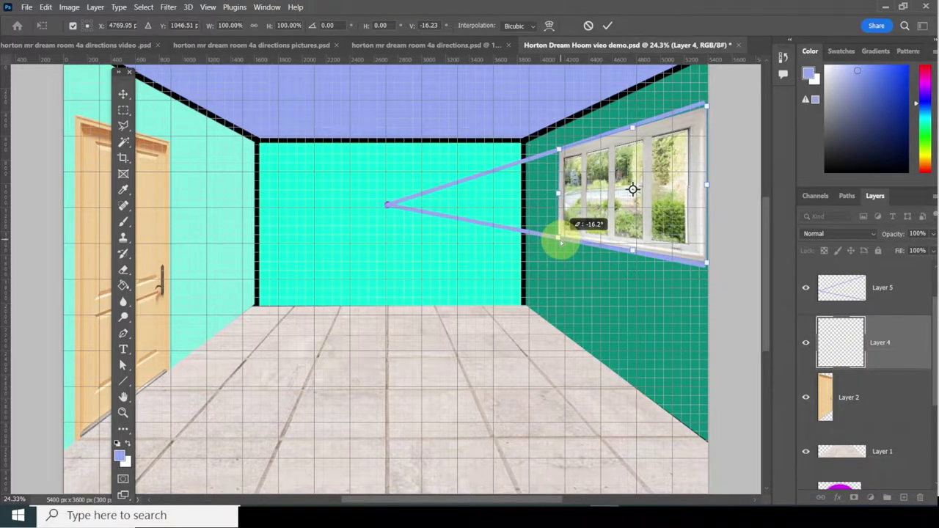
pyautogui.moveTo(559, 150); pyautogui.dragTo(558, 150)
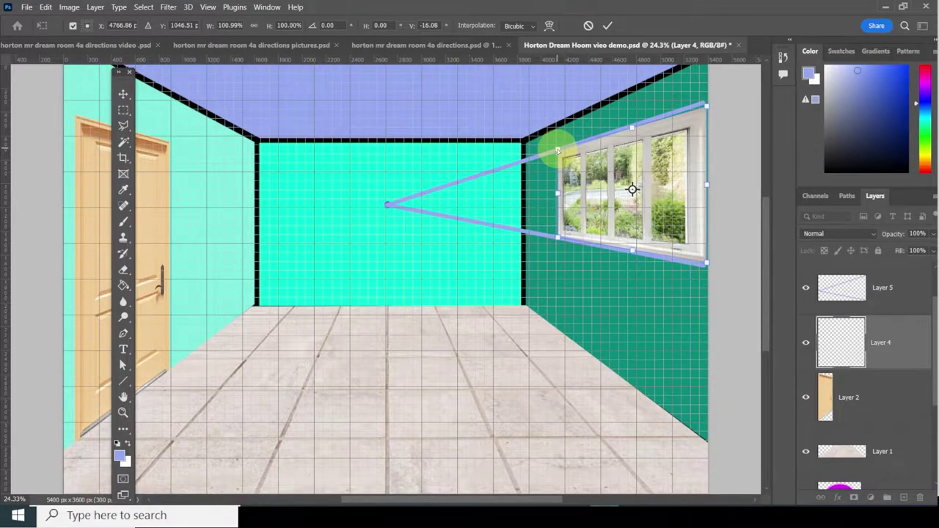
# Zoom in to check the window's edges, then apply the distortion.
pyautogui.hotkey('ctrl', '+')
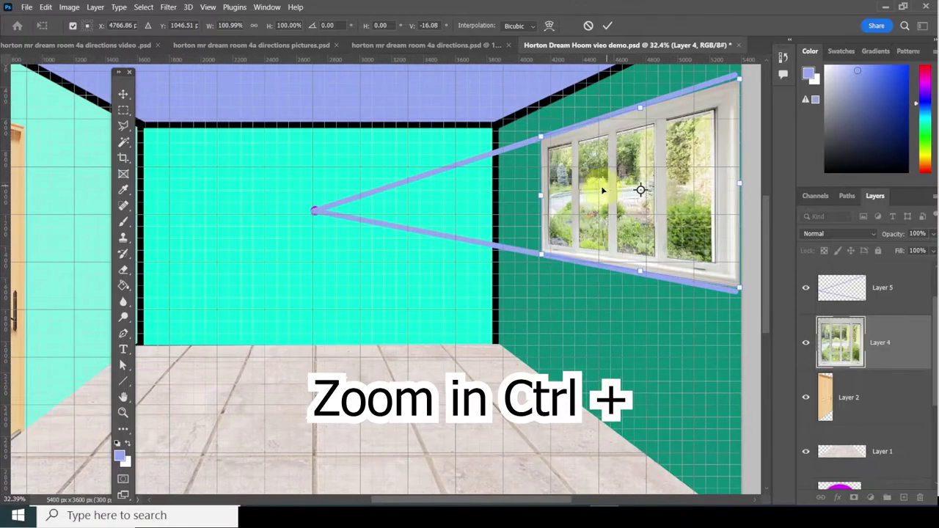
pyautogui.hotkey('ctrl', '+')
pyautogui.hotkey('ctrl', '+')
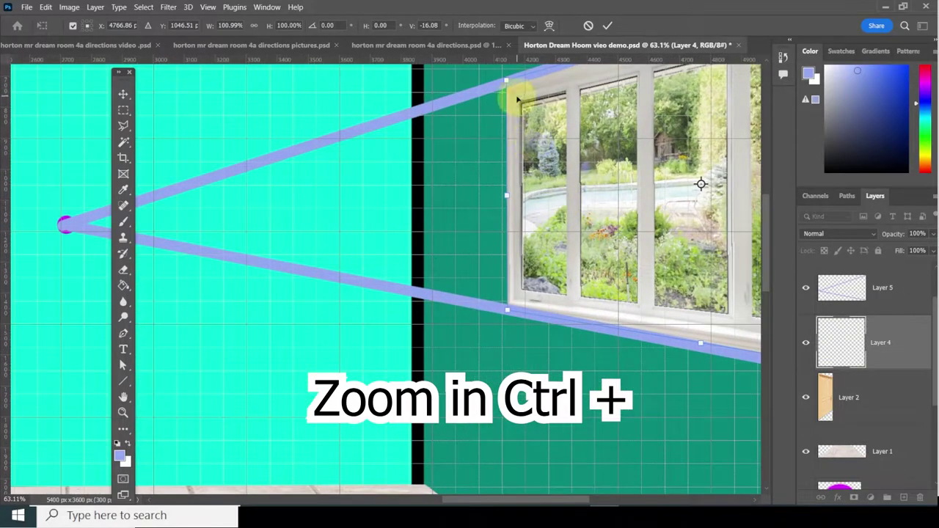
pyautogui.keyDown('alt'); pyautogui.click(537, 132); pyautogui.keyUp('alt')
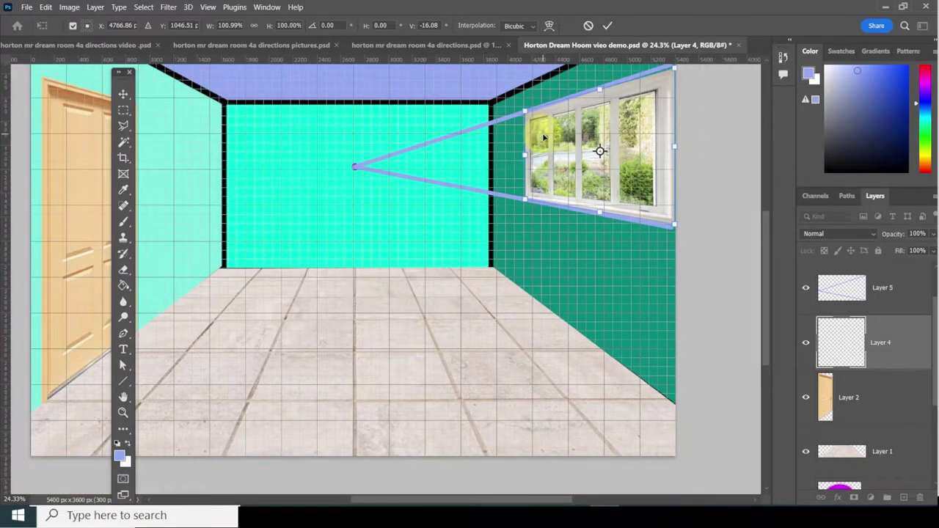
pyautogui.press('Return')
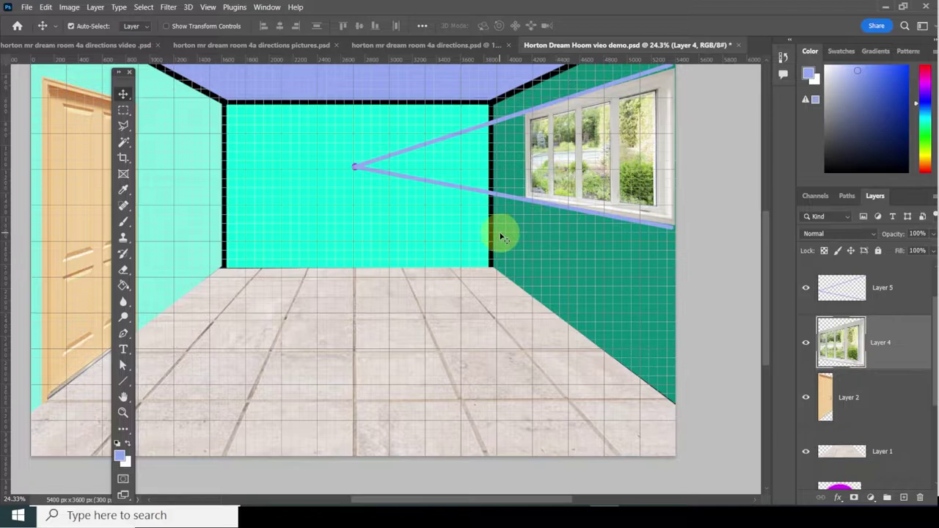
pyautogui.press('ctrl')
pyautogui.scroll(1, 500, 237)
pyautogui.hscroll(-1, 501, 237)
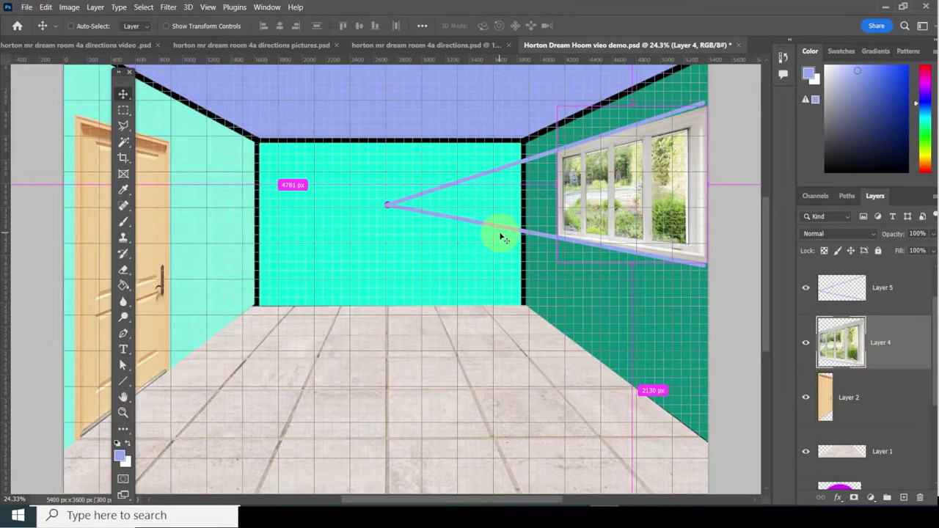
# Hide guide Layer 5 and drag the bed photo from the collage into the room as Layer 6.
pyautogui.click(805, 287)
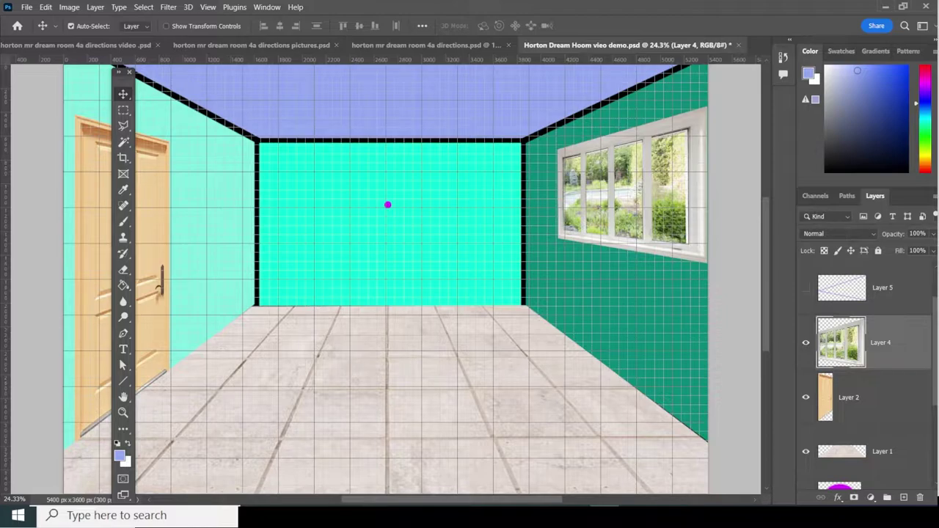
pyautogui.click(408, 48)
pyautogui.click(262, 45)
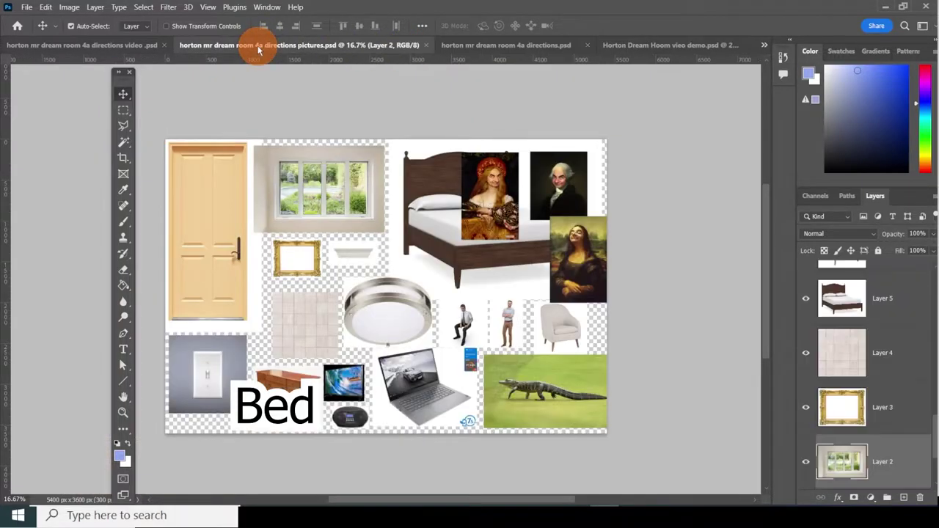
pyautogui.click(123, 95)
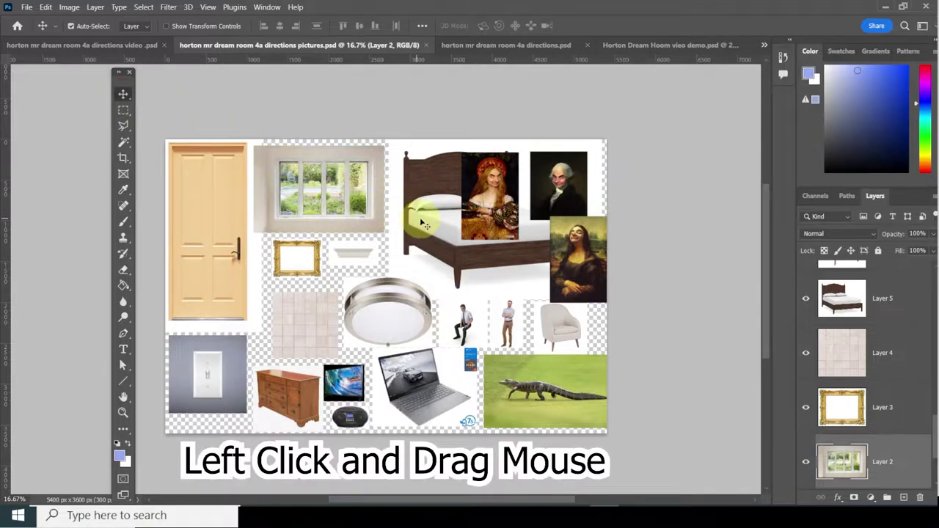
pyautogui.moveTo(427, 230); pyautogui.dragTo(440, 282)
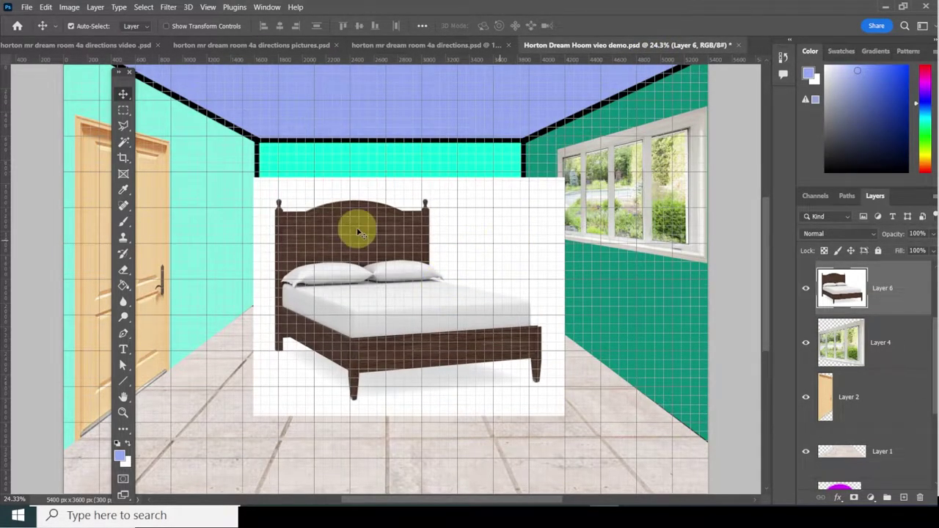
# Magic-wand select the bed's white backdrop and shadow, delete them, and deselect.
pyautogui.click(125, 143)
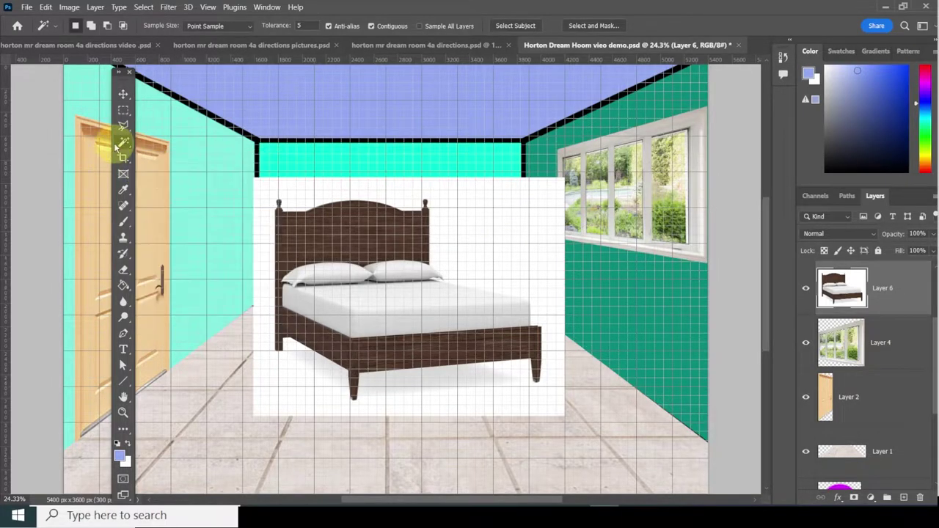
pyautogui.click(476, 231)
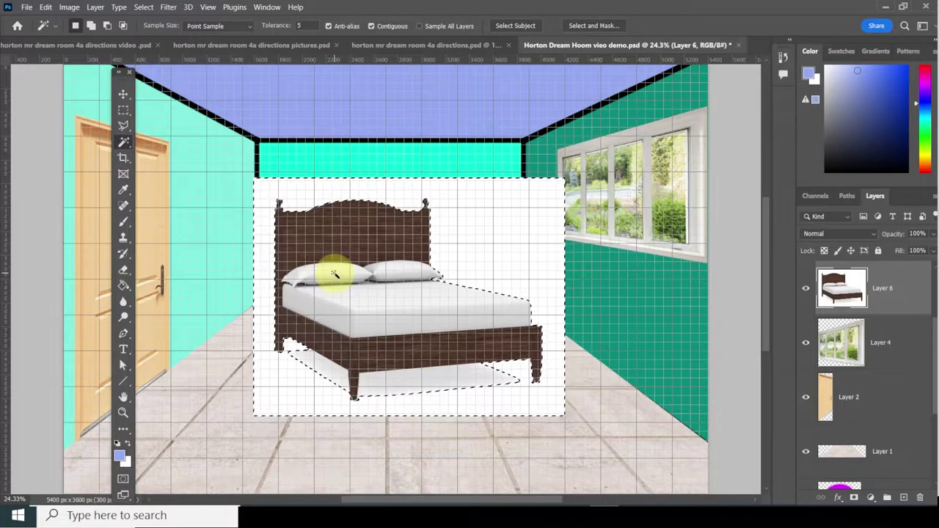
pyautogui.press('shift')
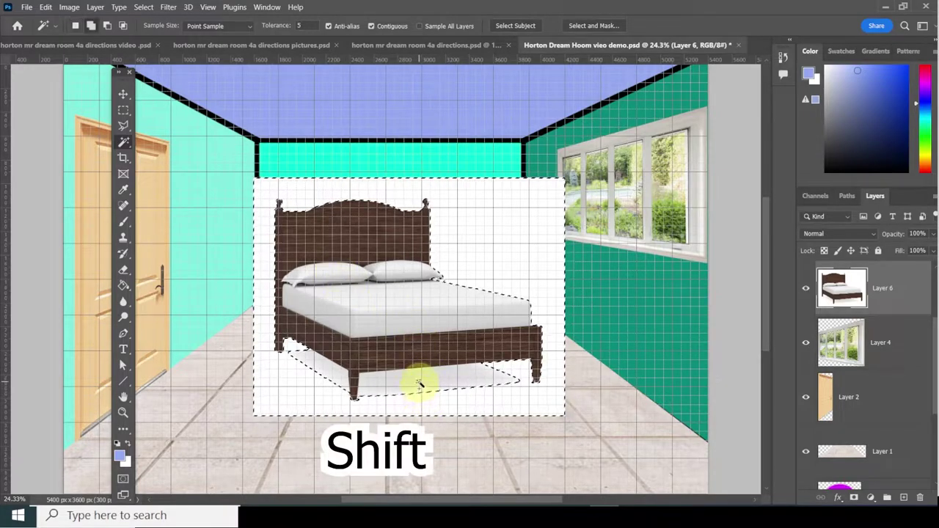
pyautogui.keyDown('shift'); pyautogui.click(483, 379); pyautogui.keyUp('shift')
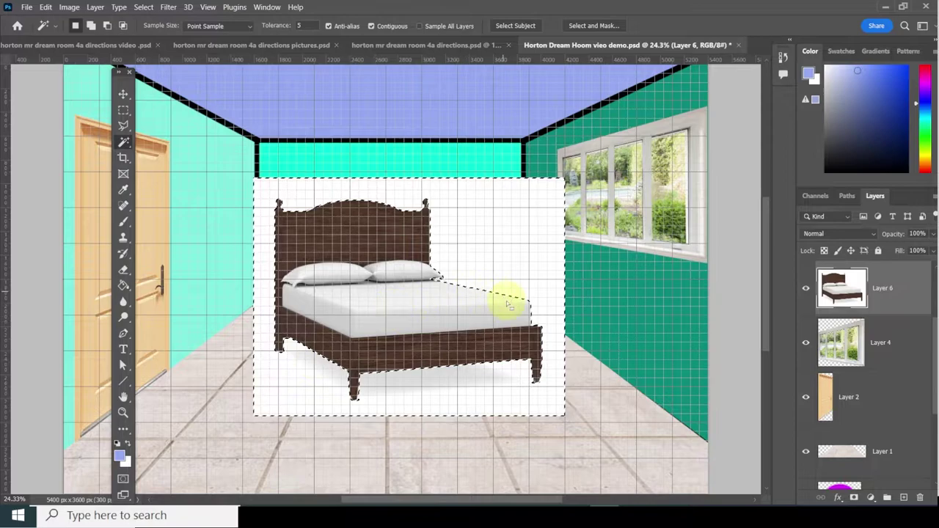
pyautogui.press('Delete')
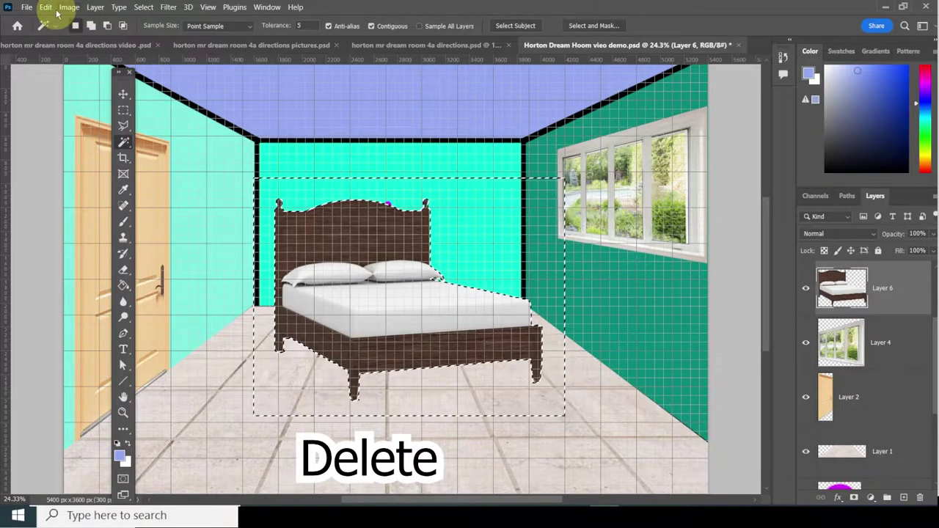
pyautogui.click(143, 6)
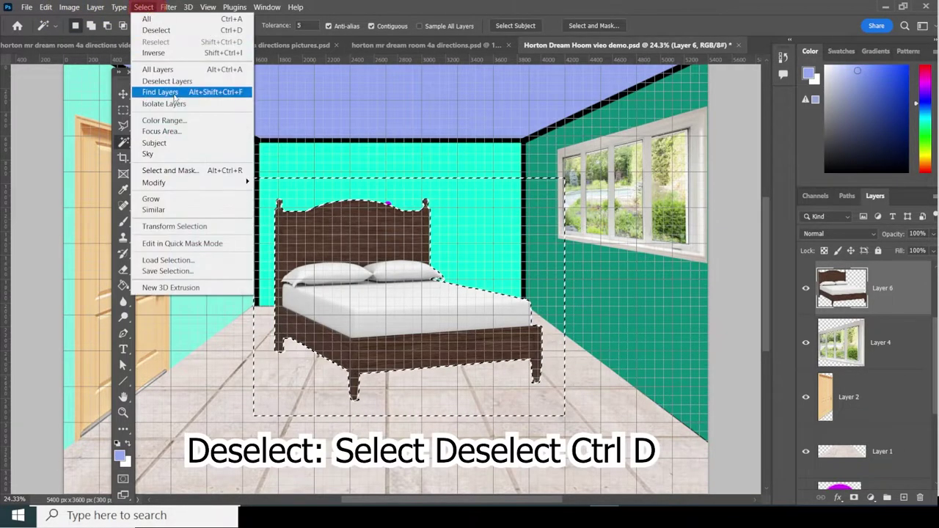
pyautogui.click(180, 30)
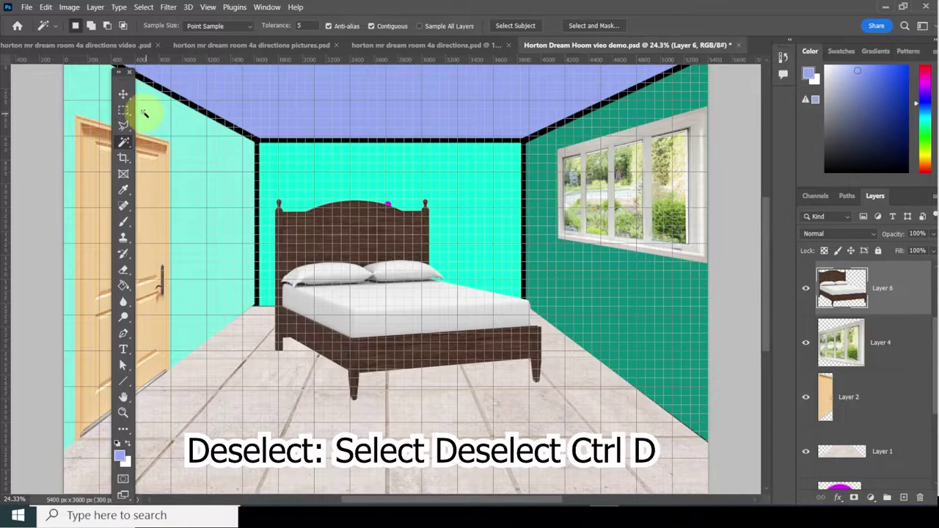
pyautogui.click(123, 95)
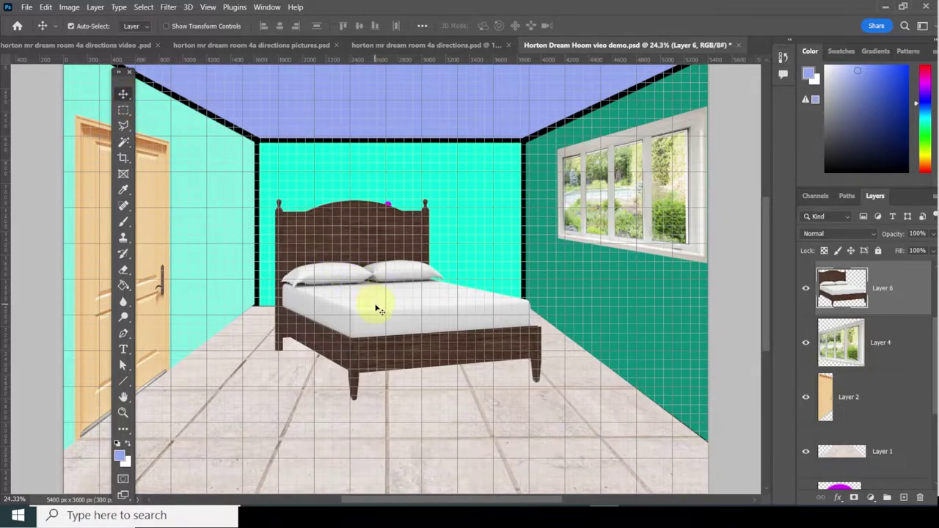
# Move the bed right and down, then Distort its sides inward into perspective.
pyautogui.moveTo(375, 304); pyautogui.dragTo(490, 268)
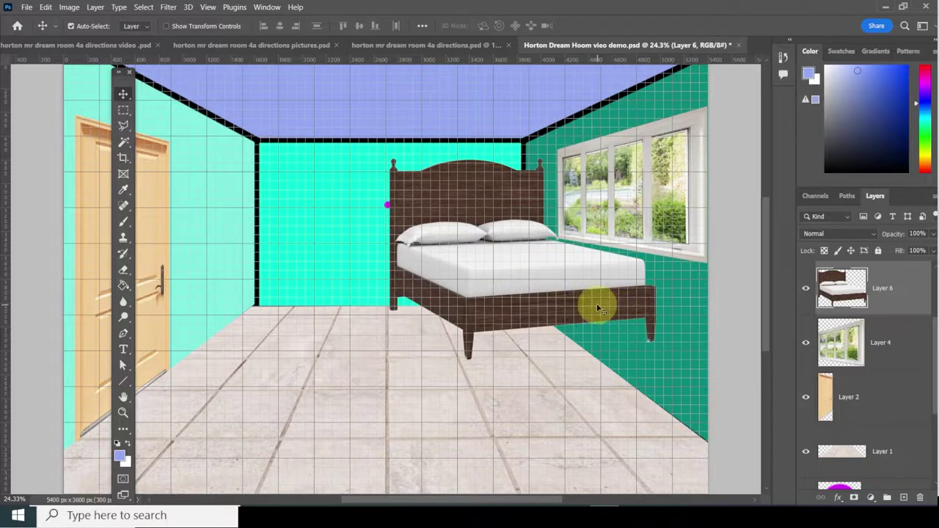
pyautogui.moveTo(596, 305); pyautogui.dragTo(576, 353)
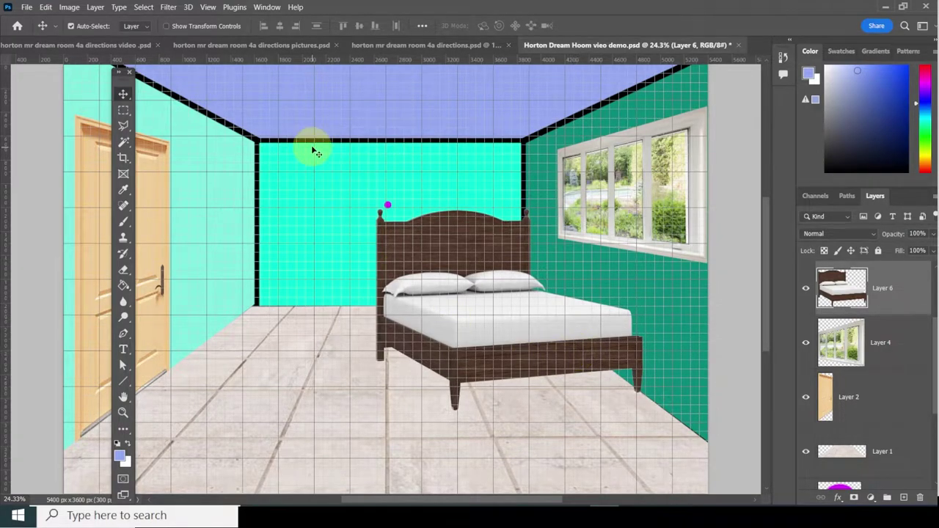
pyautogui.click(45, 7)
pyautogui.moveTo(110, 273)
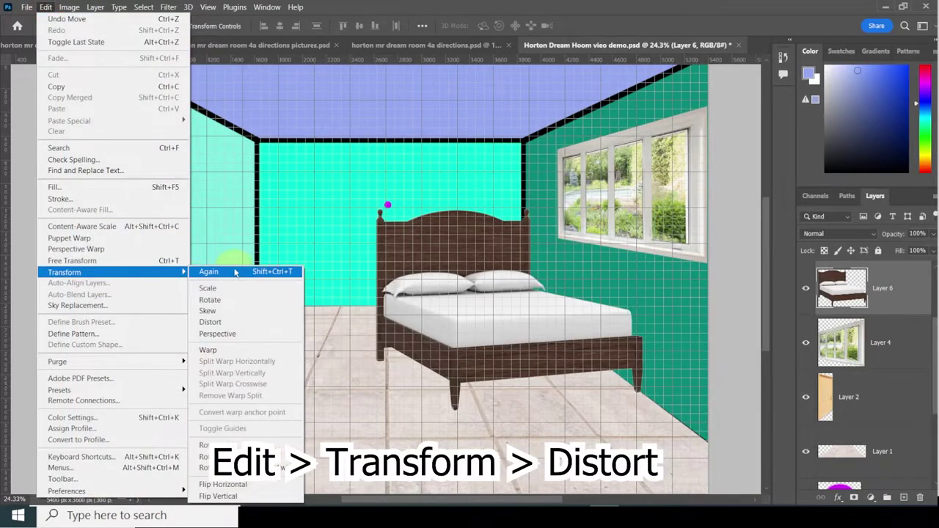
pyautogui.click(248, 322)
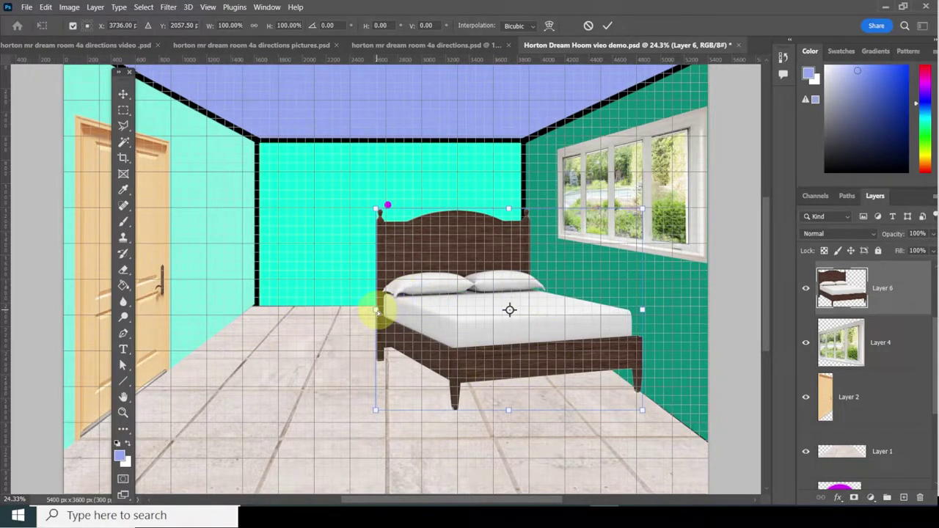
pyautogui.moveTo(375, 311)
pyautogui.mouseDown()
pyautogui.moveTo(388, 290)
pyautogui.moveTo(401, 301)
pyautogui.moveTo(389, 302)
pyautogui.mouseUp()
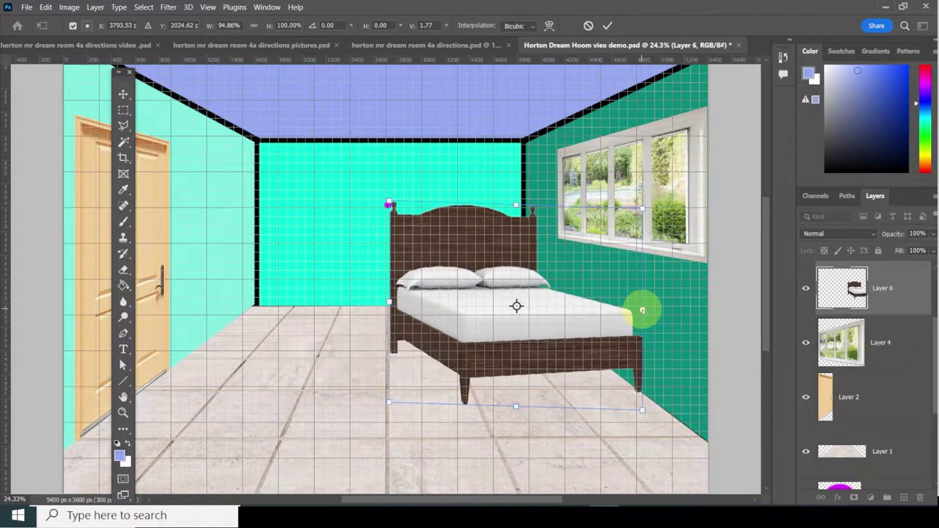
pyautogui.moveTo(642, 310); pyautogui.dragTo(623, 305)
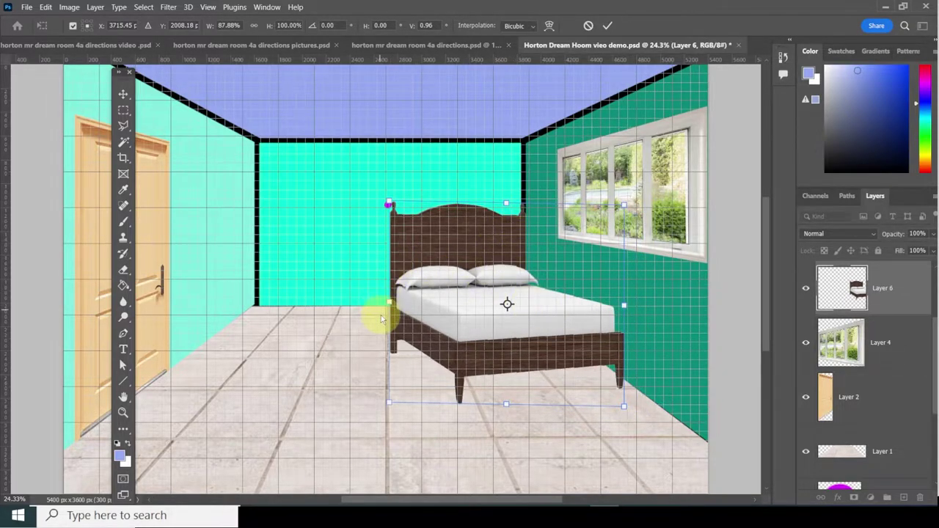
pyautogui.moveTo(389, 302); pyautogui.dragTo(390, 300)
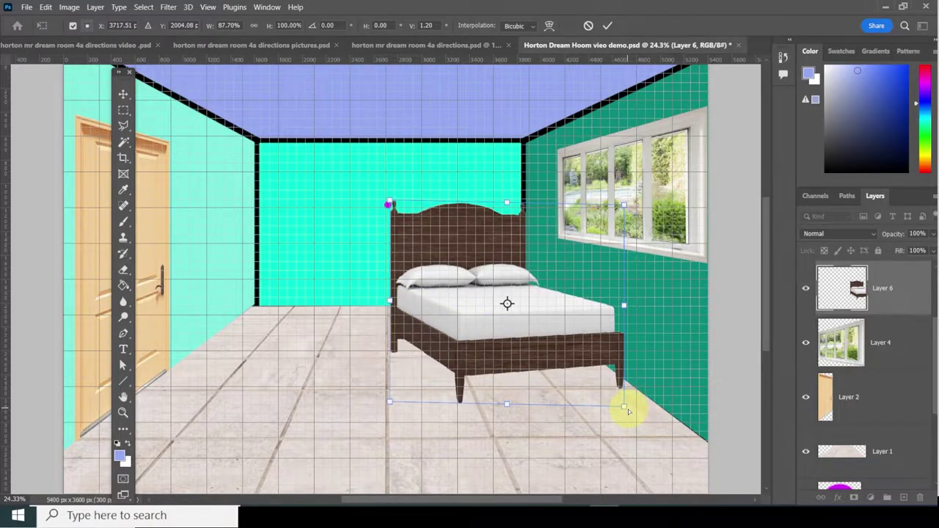
pyautogui.moveTo(627, 411); pyautogui.dragTo(624, 433)
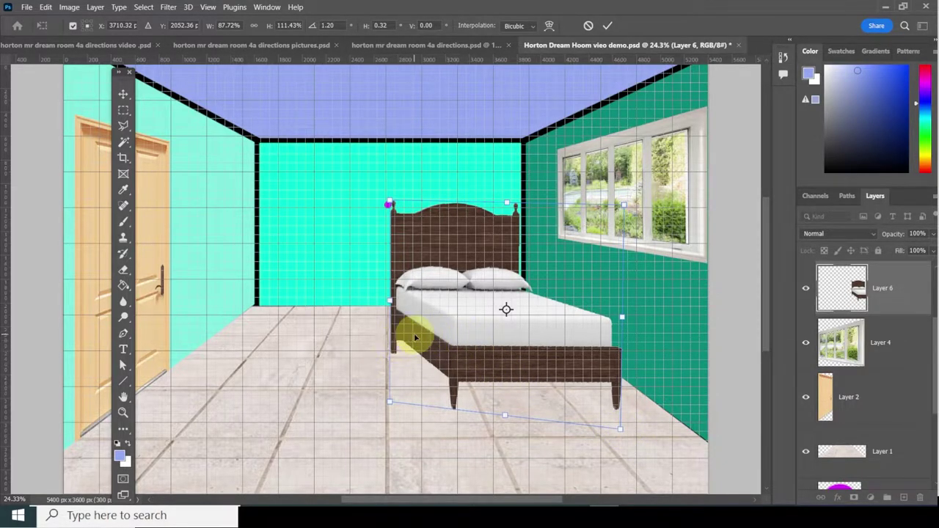
# Fine-tune the bed's distort handles, shortening and narrowing it, and commit the transform.
pyautogui.moveTo(505, 345); pyautogui.dragTo(502, 308)
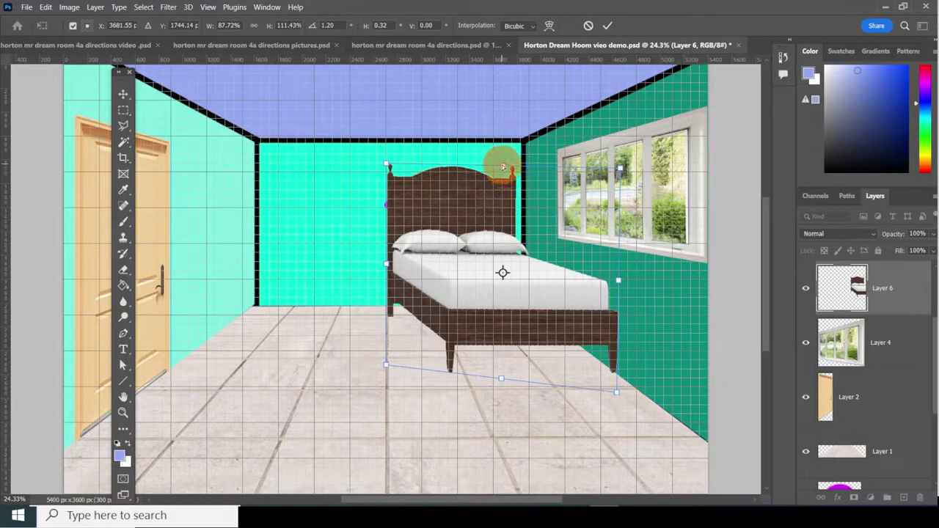
pyautogui.moveTo(503, 166)
pyautogui.mouseDown()
pyautogui.moveTo(502, 200)
pyautogui.moveTo(503, 131)
pyautogui.moveTo(503, 180)
pyautogui.mouseUp()
pyautogui.moveTo(545, 296); pyautogui.dragTo(552, 310)
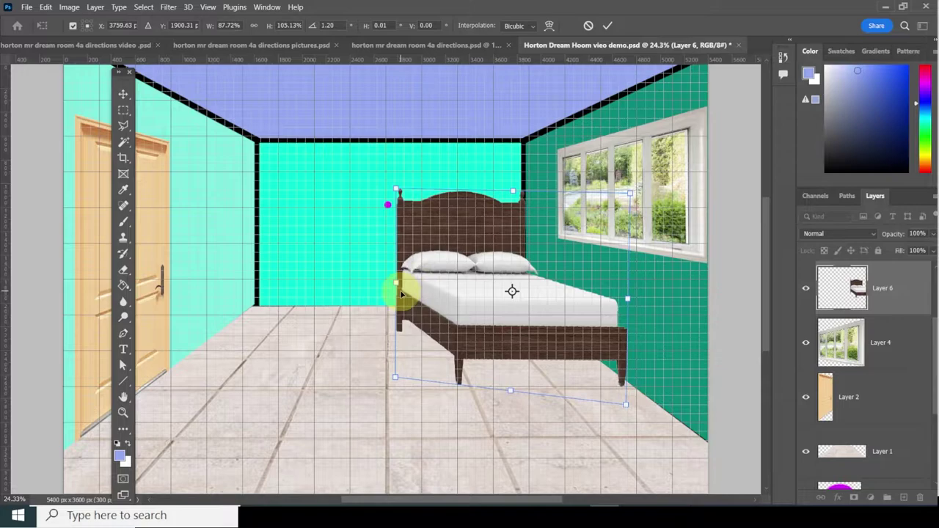
pyautogui.moveTo(396, 286); pyautogui.dragTo(421, 279)
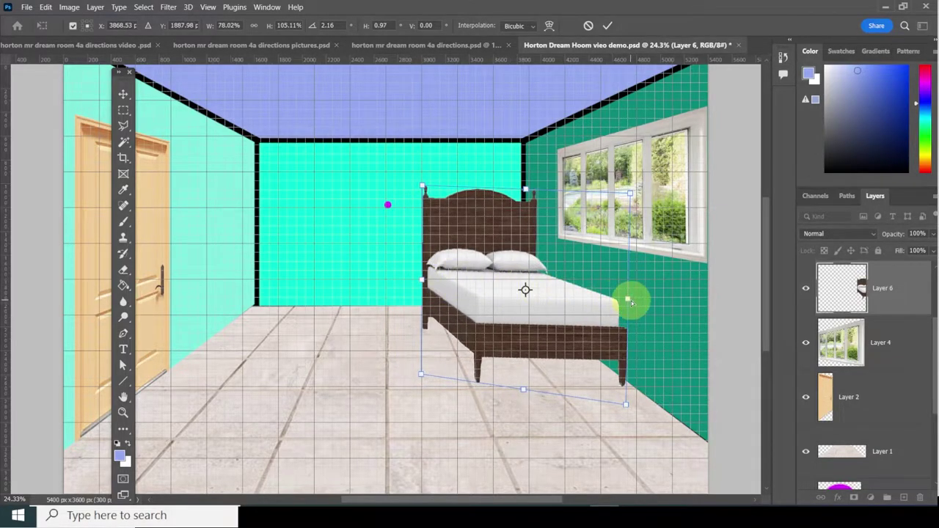
pyautogui.moveTo(625, 300); pyautogui.dragTo(609, 297)
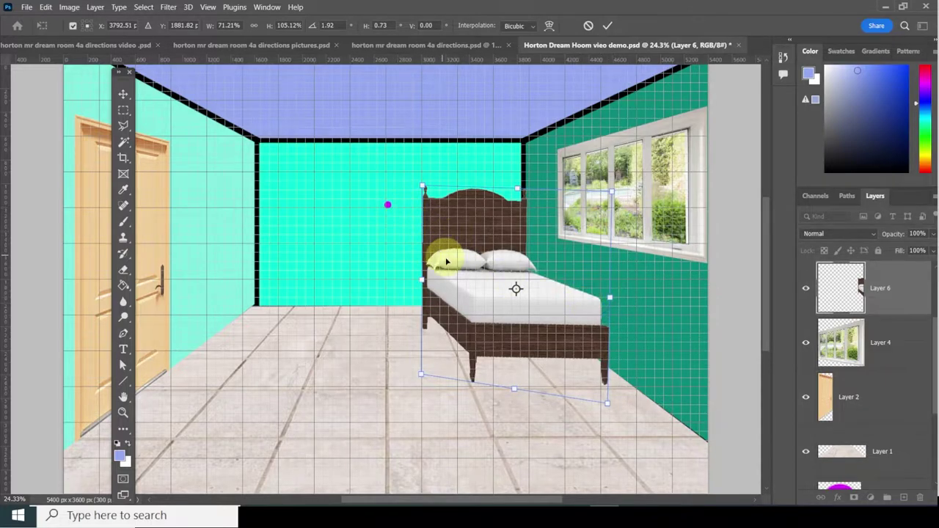
pyautogui.moveTo(422, 280)
pyautogui.mouseDown()
pyautogui.moveTo(432, 273)
pyautogui.moveTo(421, 266)
pyautogui.moveTo(423, 278)
pyautogui.moveTo(437, 277)
pyautogui.mouseUp()
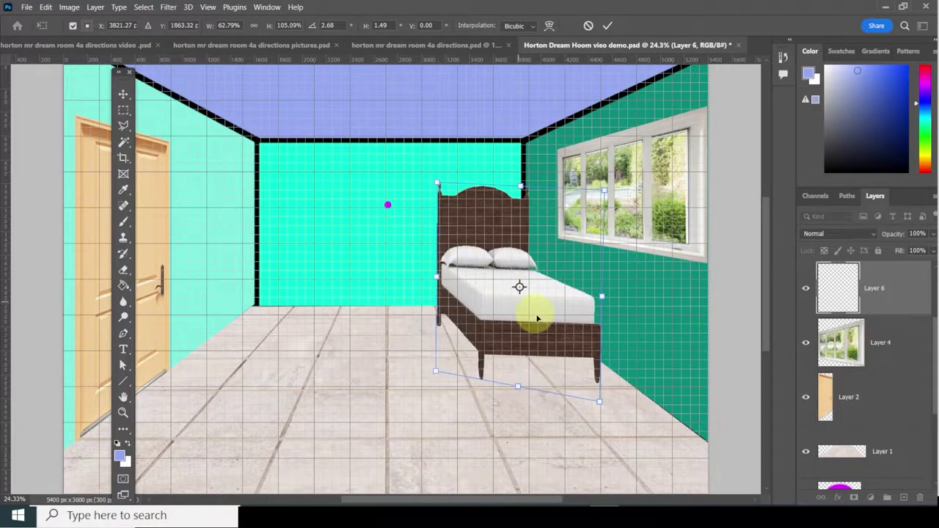
pyautogui.moveTo(538, 315); pyautogui.dragTo(563, 316)
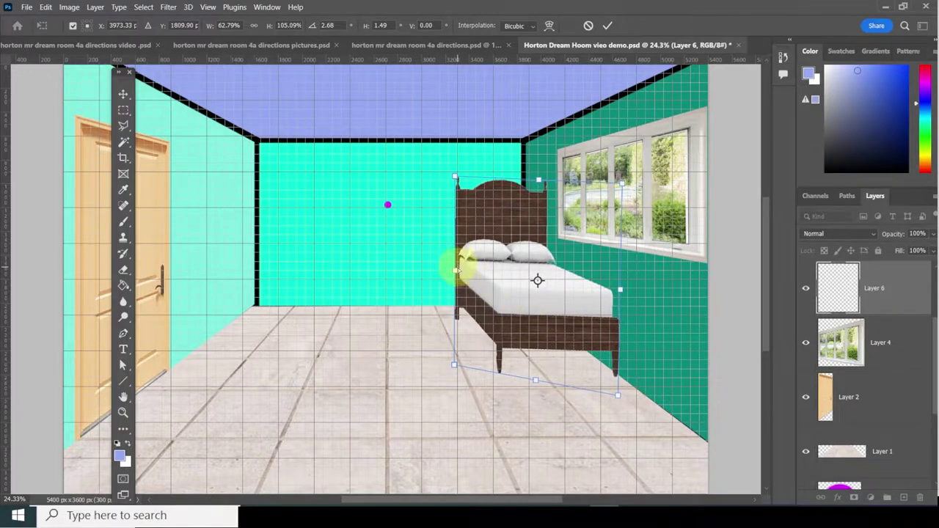
pyautogui.moveTo(456, 270); pyautogui.dragTo(447, 277)
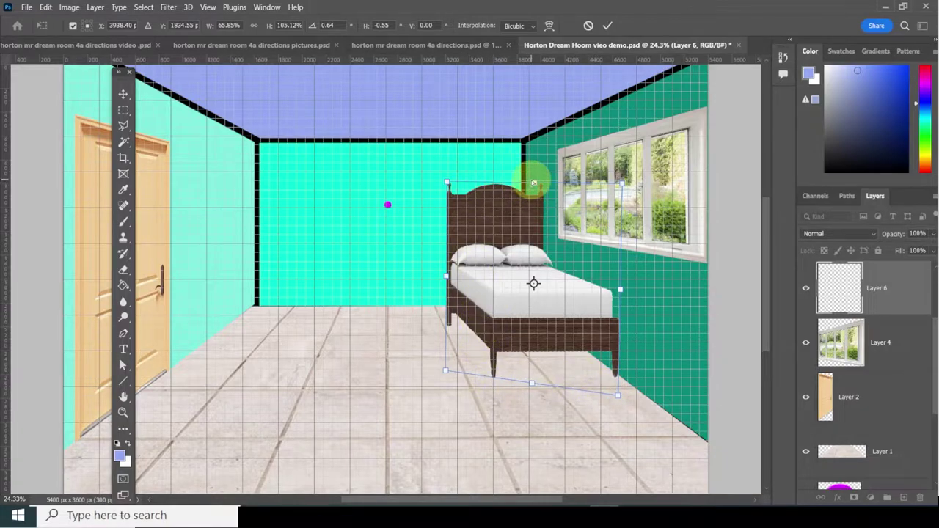
pyautogui.moveTo(533, 184)
pyautogui.mouseDown()
pyautogui.moveTo(538, 176)
pyautogui.moveTo(535, 184)
pyautogui.mouseUp()
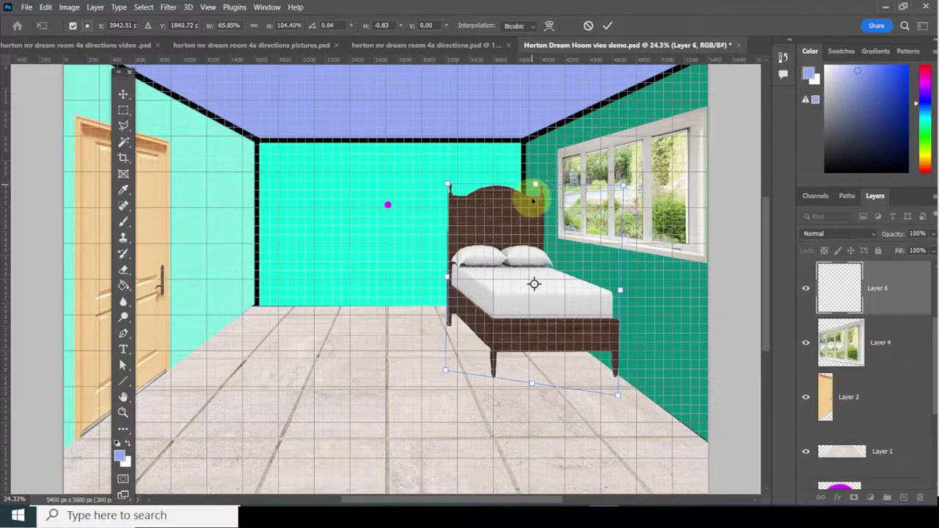
pyautogui.moveTo(531, 336); pyautogui.dragTo(525, 322)
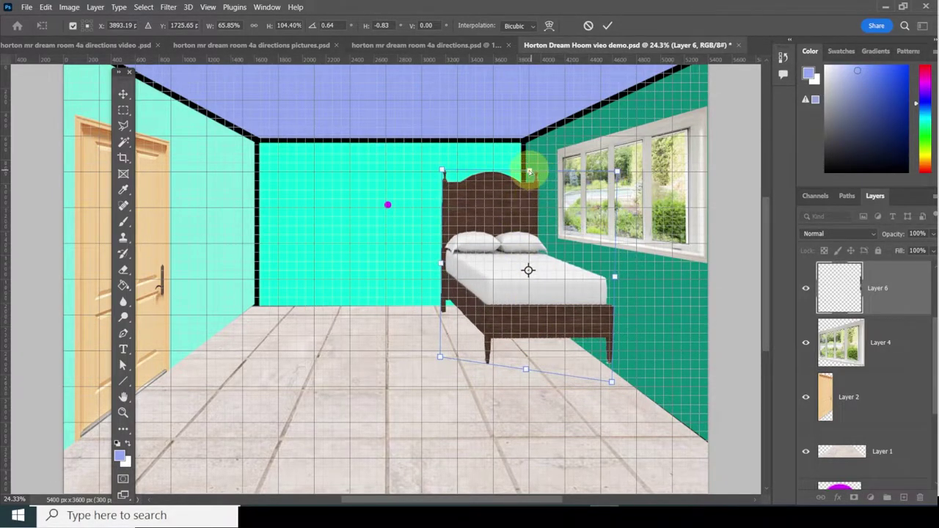
pyautogui.moveTo(529, 170); pyautogui.dragTo(527, 199)
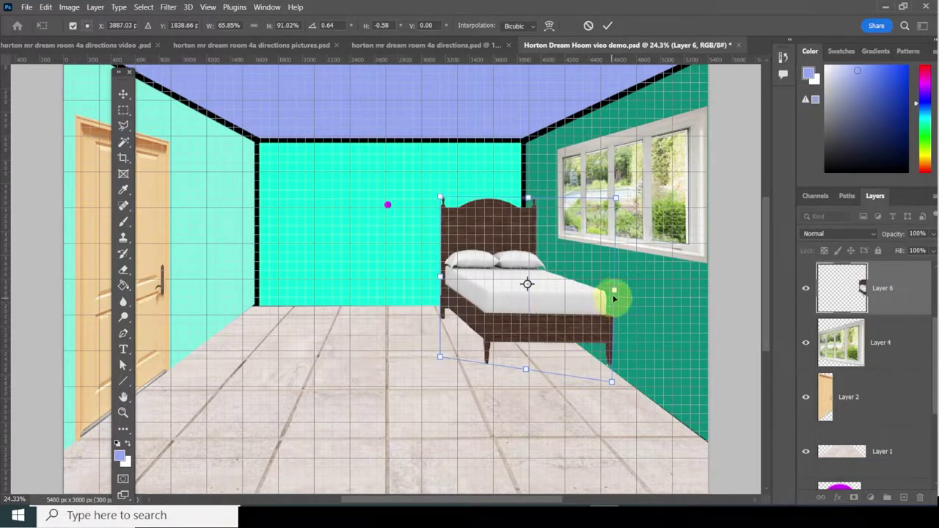
pyautogui.moveTo(614, 297); pyautogui.dragTo(604, 293)
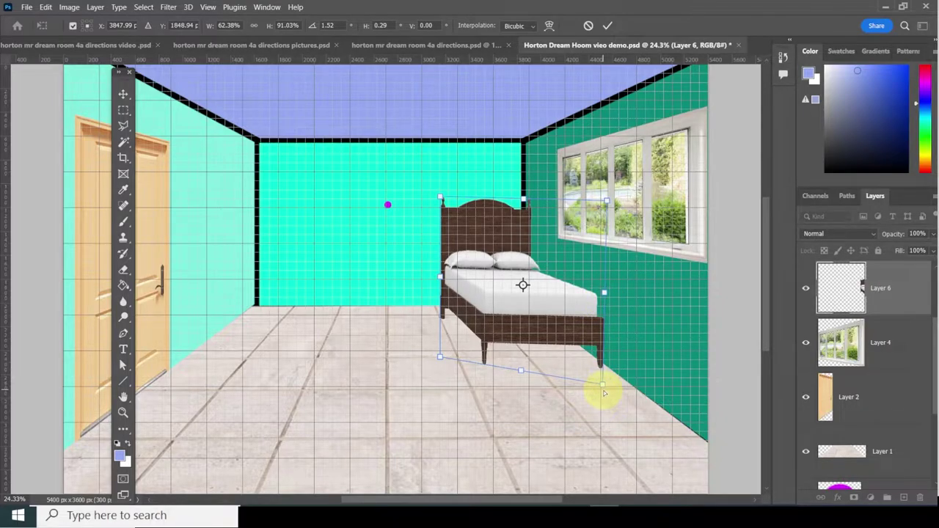
pyautogui.press('Return')
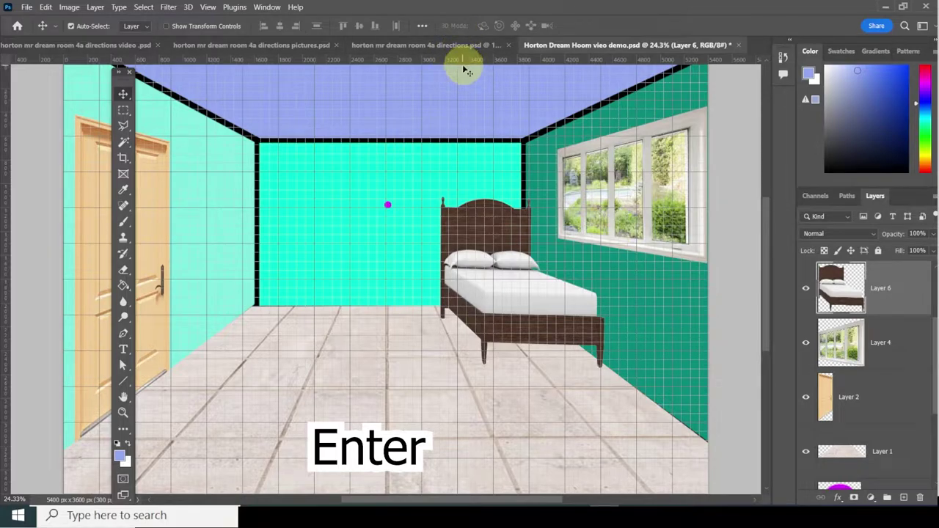
# Add a horizontal guide across the bed and bring the dresser from pictures.psd in as Layer 7.
pyautogui.moveTo(465, 59); pyautogui.dragTo(529, 46)
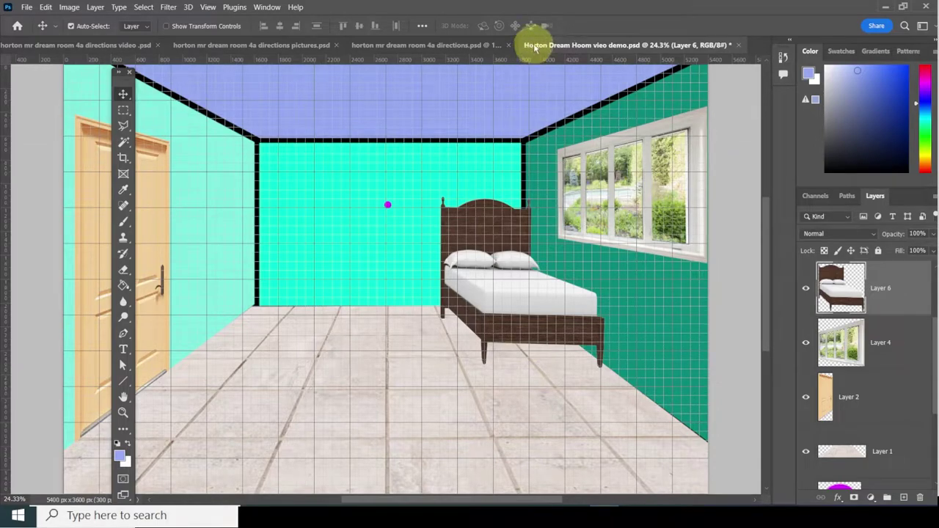
pyautogui.click(274, 46)
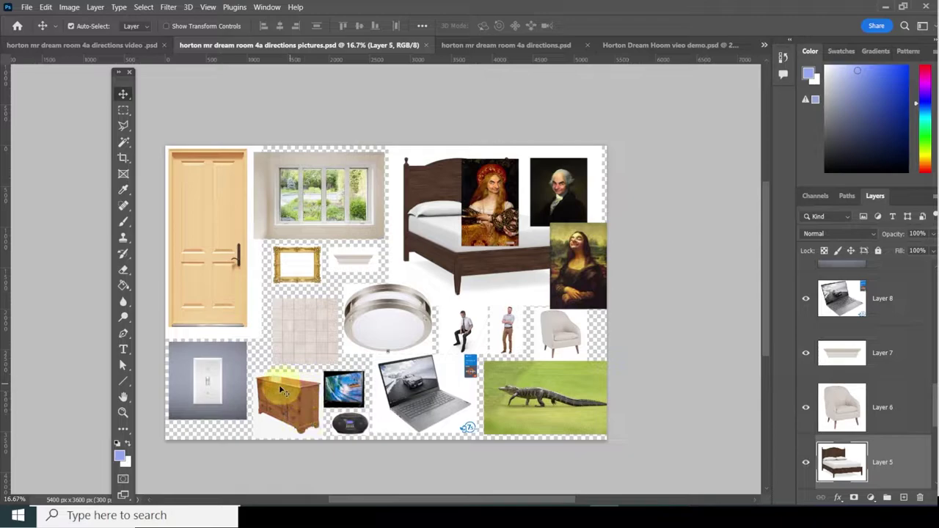
pyautogui.moveTo(286, 410); pyautogui.dragTo(720, 87)
pyautogui.click(683, 45)
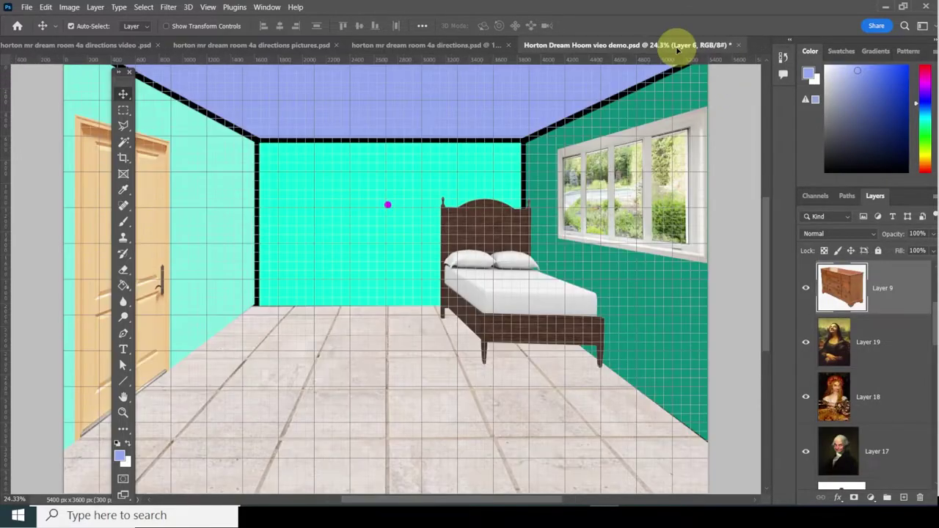
pyautogui.moveTo(348, 297); pyautogui.dragTo(349, 298)
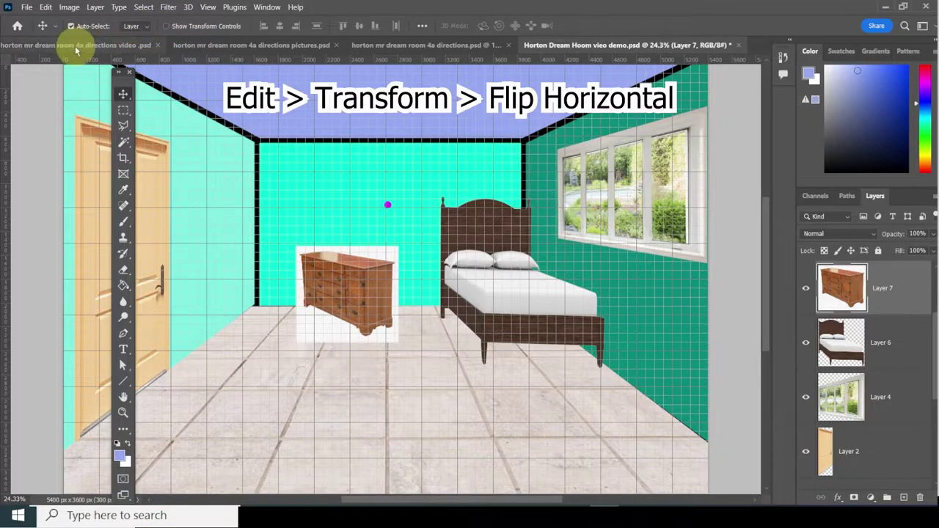
# Flip the dresser horizontally and move it down and to the left.
pyautogui.click(46, 7)
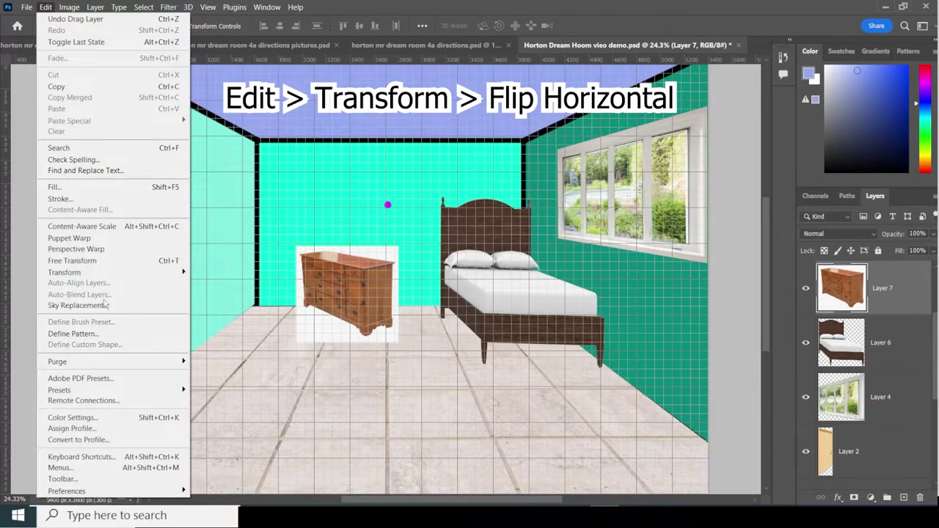
pyautogui.moveTo(163, 272)
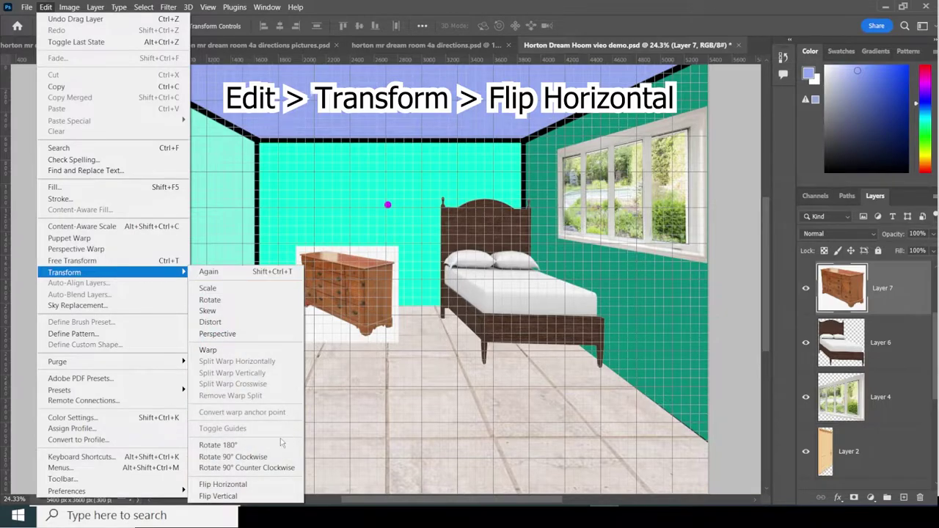
pyautogui.click(260, 485)
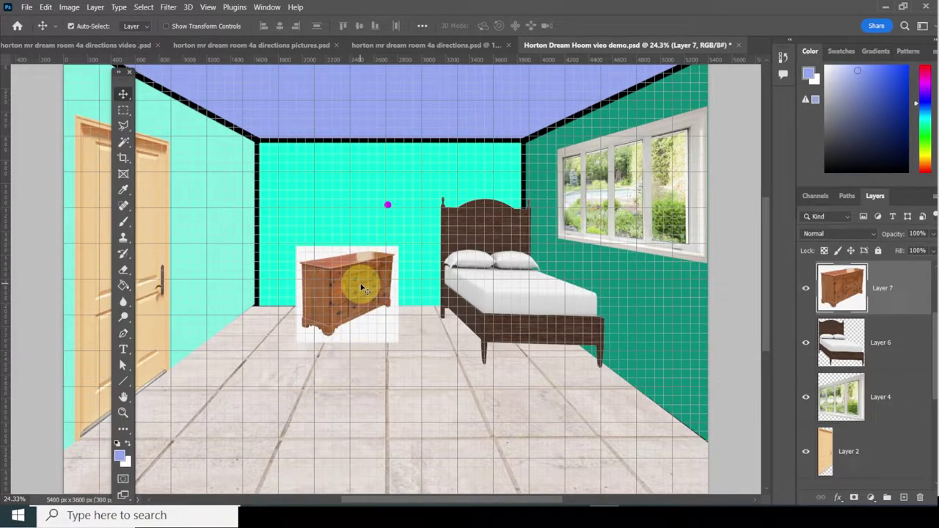
pyautogui.moveTo(362, 288); pyautogui.dragTo(339, 314)
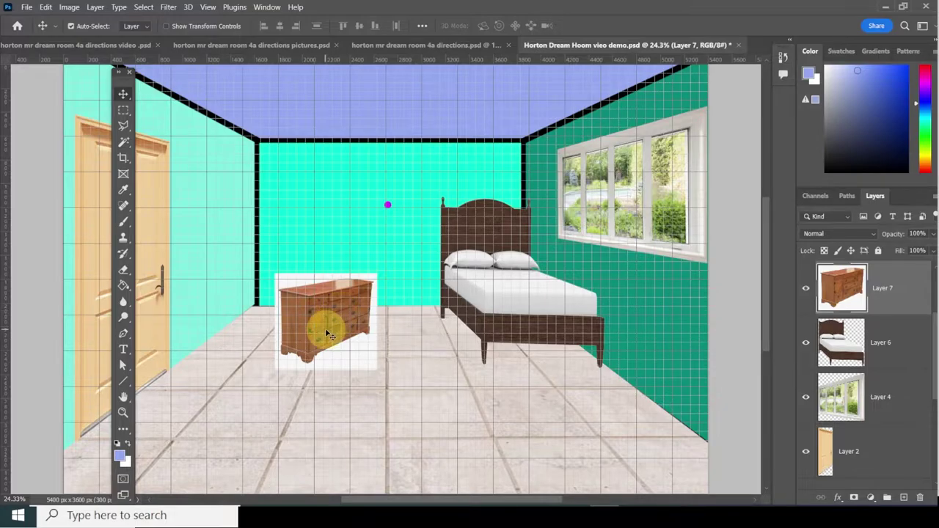
pyautogui.scroll(8, 325, 327)
pyautogui.scroll(1, 325, 328)
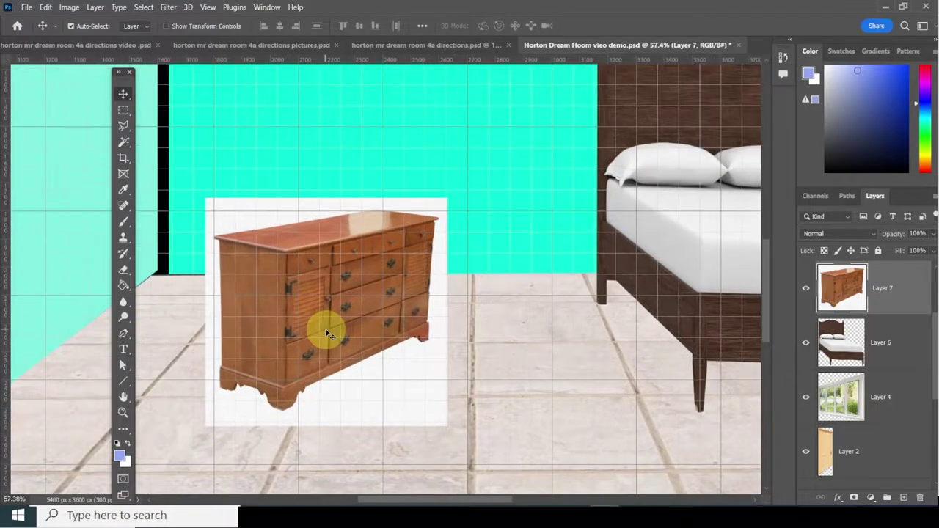
# Magic-wand select and delete the dresser's white background, then deselect.
pyautogui.click(123, 141)
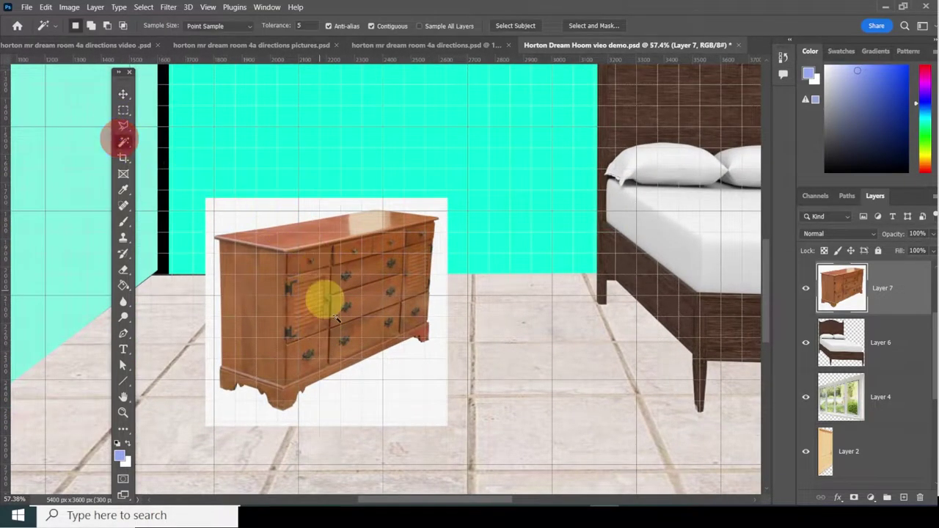
pyautogui.click(405, 380)
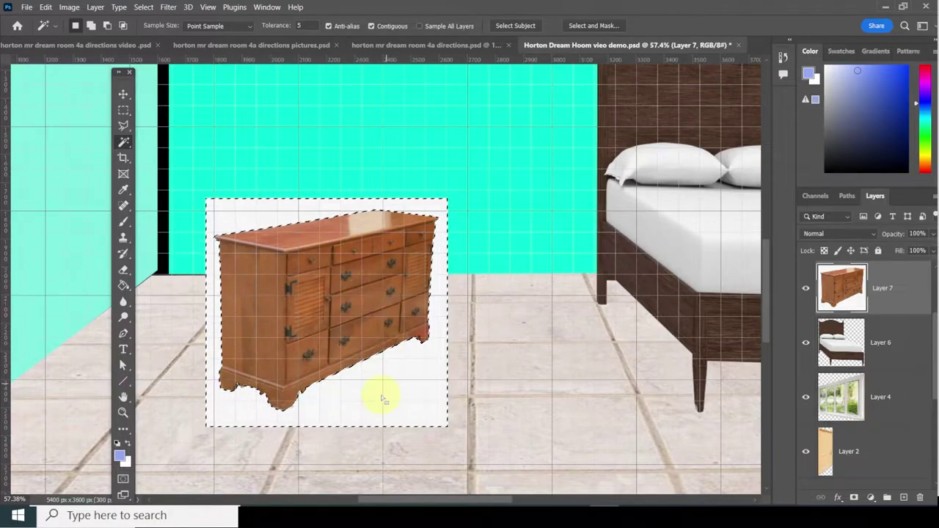
pyautogui.press('Delete')
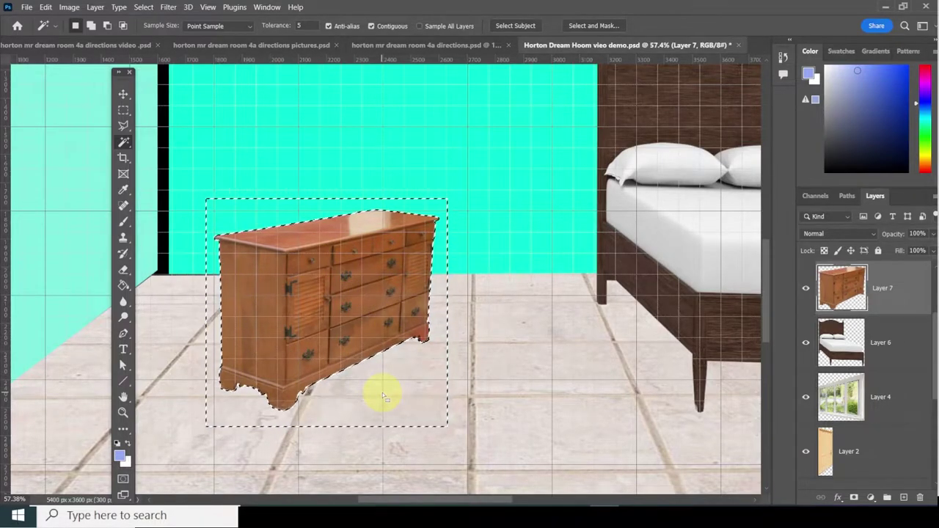
pyautogui.scroll(1, 341, 402)
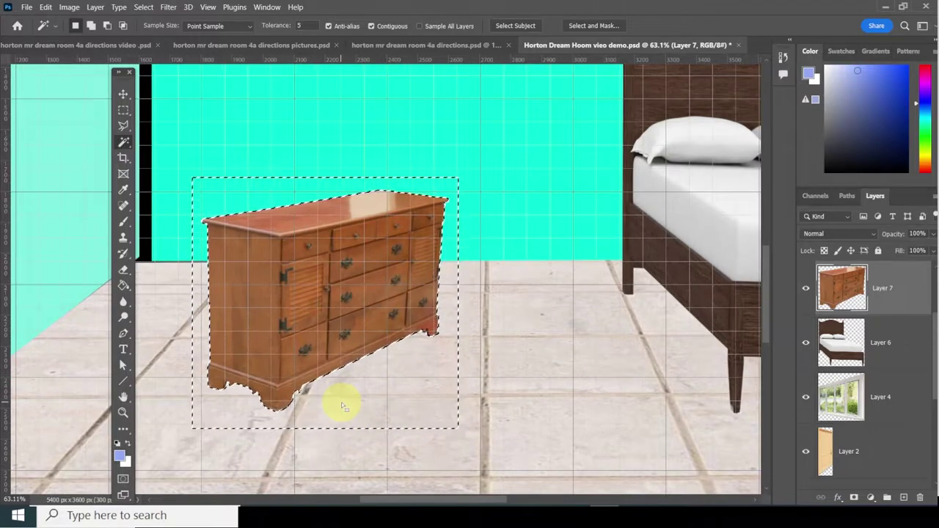
pyautogui.click(143, 6)
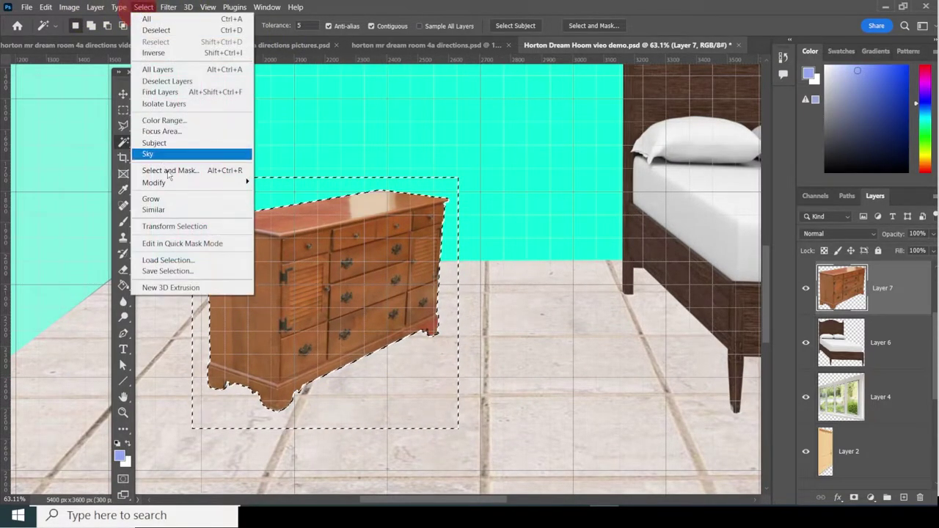
pyautogui.click(178, 30)
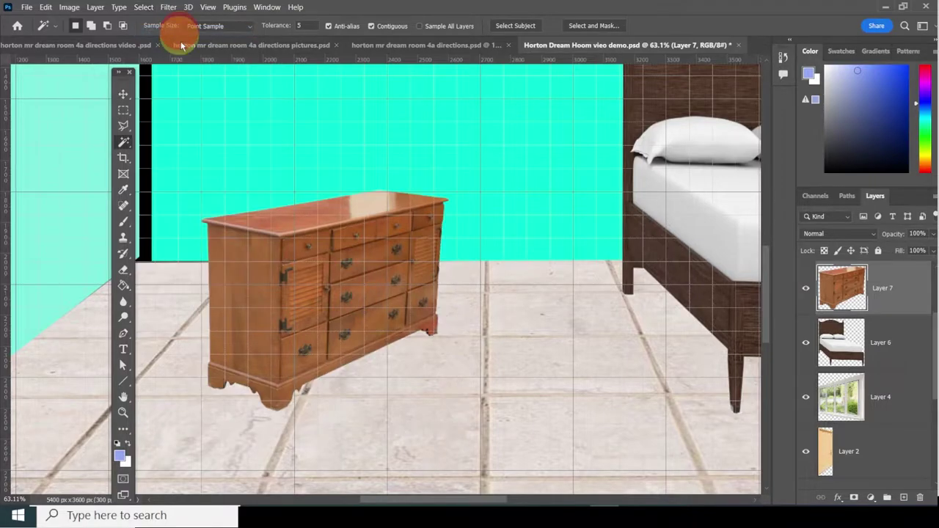
pyautogui.scroll(-10, 238, 222)
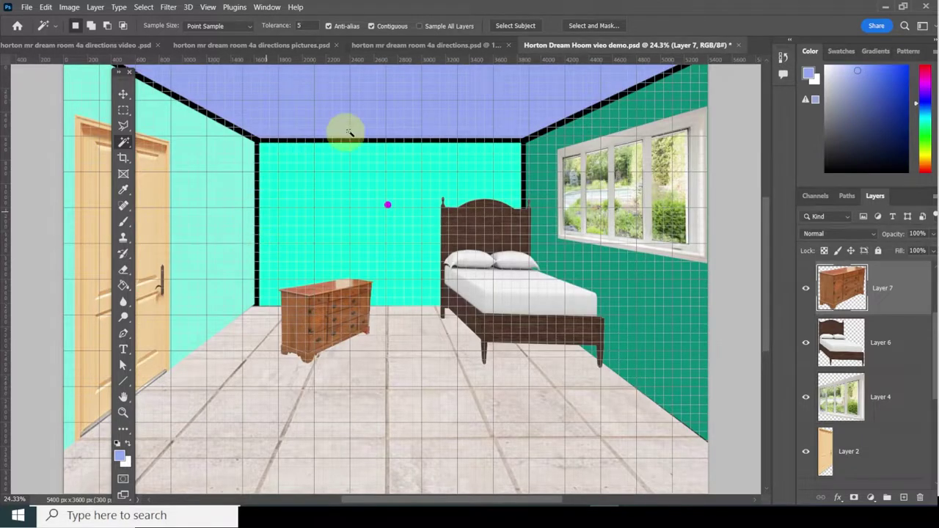
# Move the dresser beside the door and brush a vanishing-point guide line on new Layer 8.
pyautogui.click(123, 94)
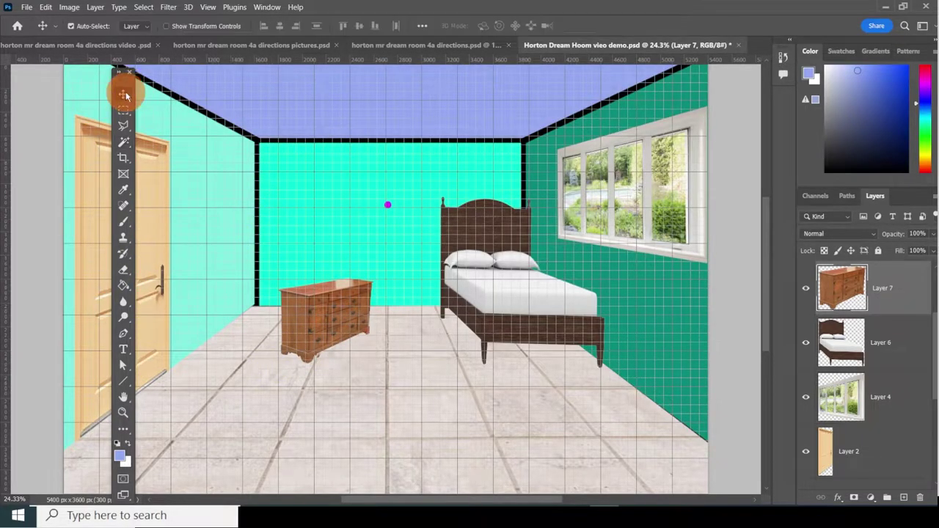
pyautogui.moveTo(332, 309); pyautogui.dragTo(236, 311)
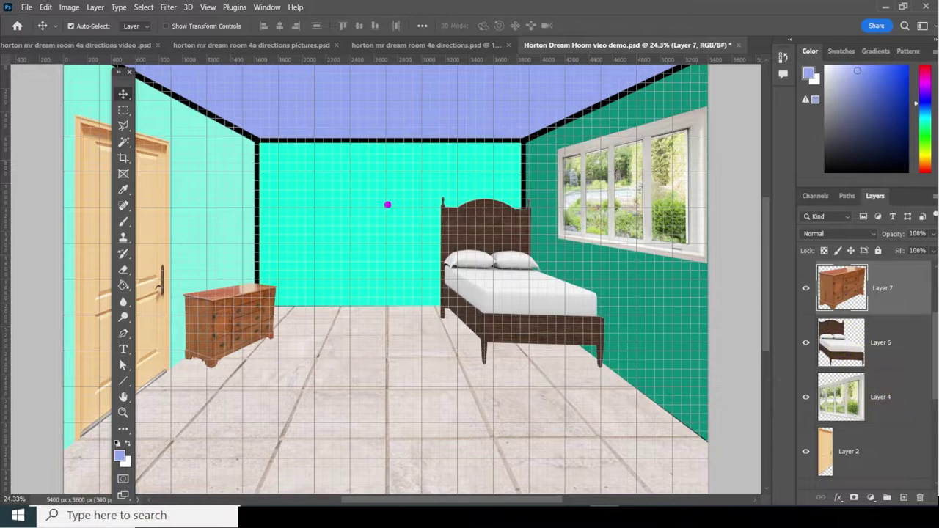
pyautogui.click(903, 497)
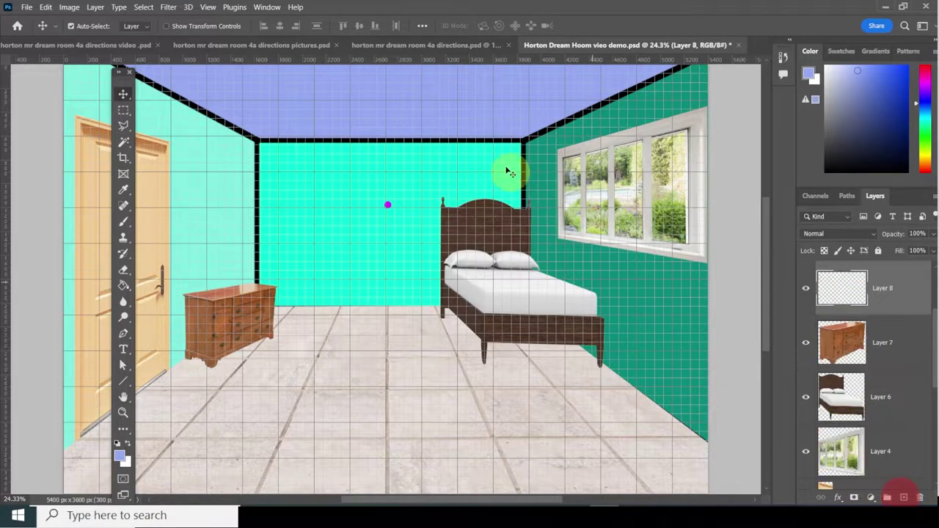
pyautogui.click(123, 220)
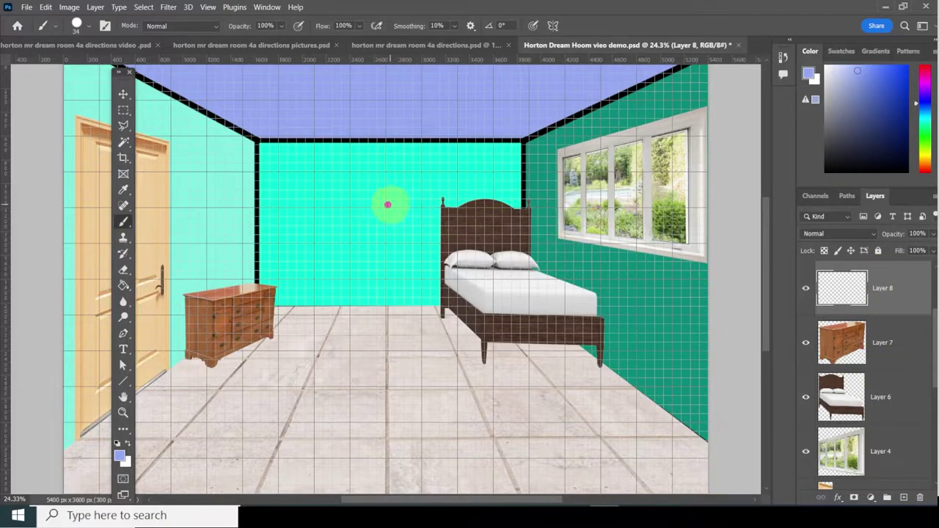
pyautogui.click(387, 204)
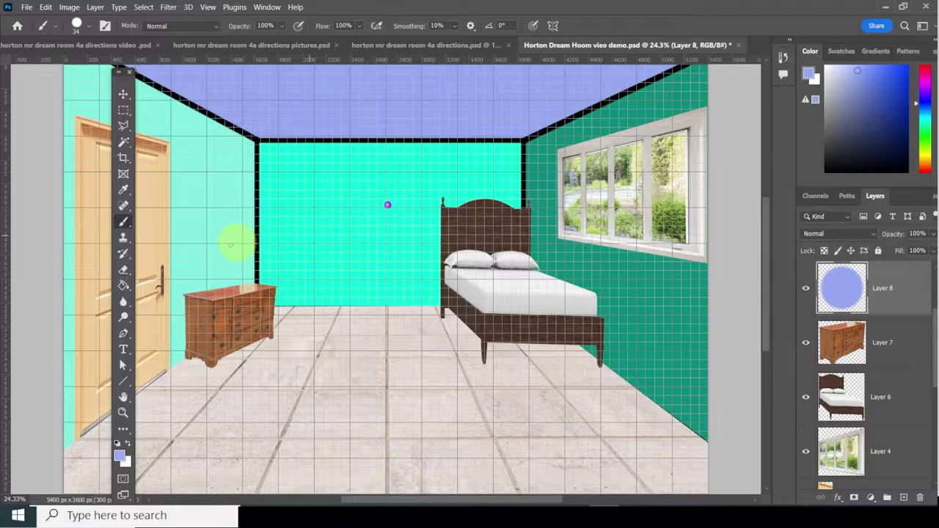
pyautogui.keyDown('shift'); pyautogui.click(163, 251); pyautogui.keyUp('shift')
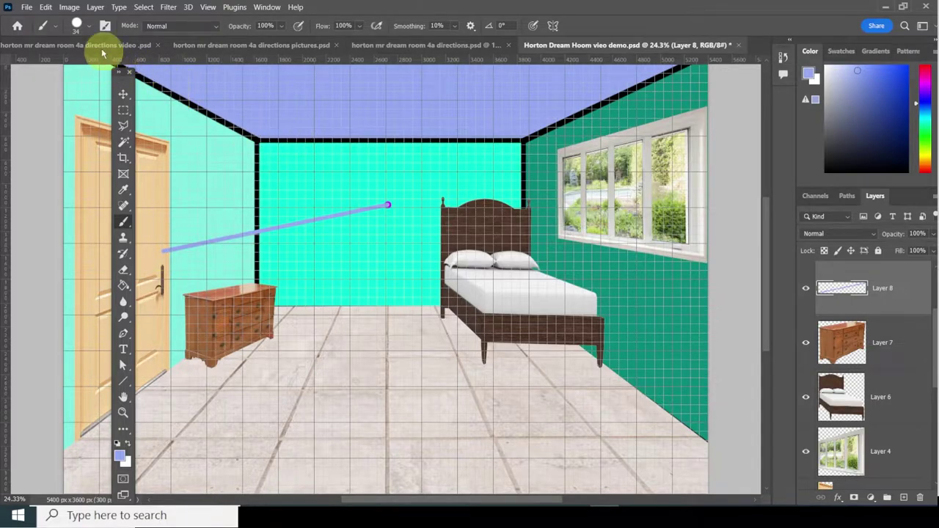
pyautogui.click(45, 8)
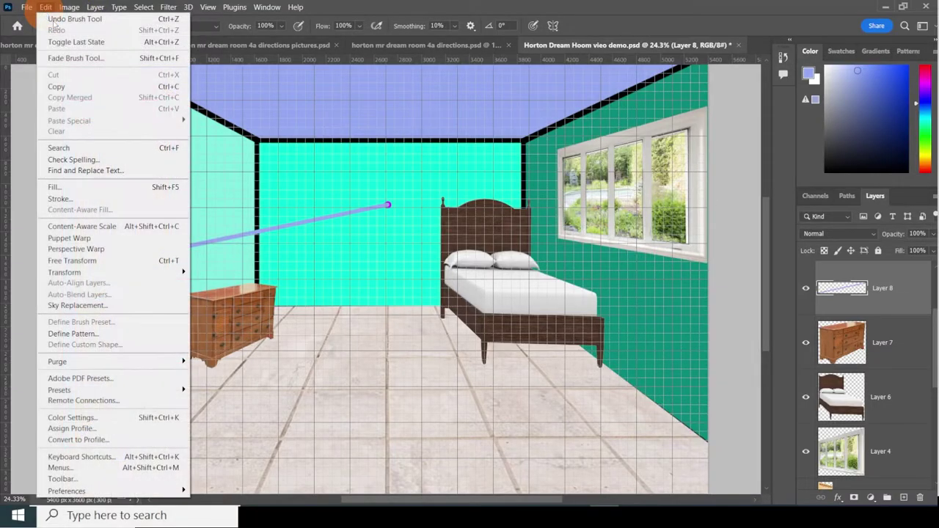
pyautogui.click(894, 367)
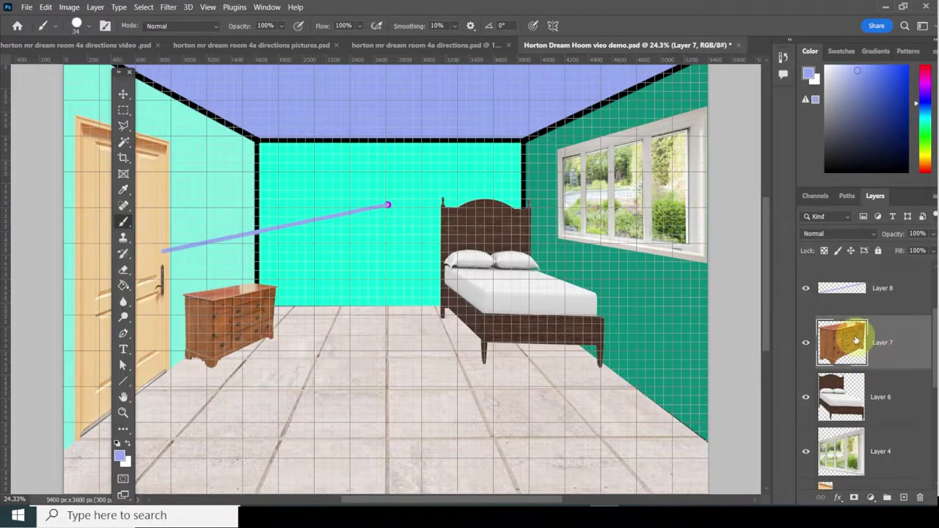
# Free Transform the dresser taller to the guide line (about 166%), then start Perspective Warp.
pyautogui.click(46, 8)
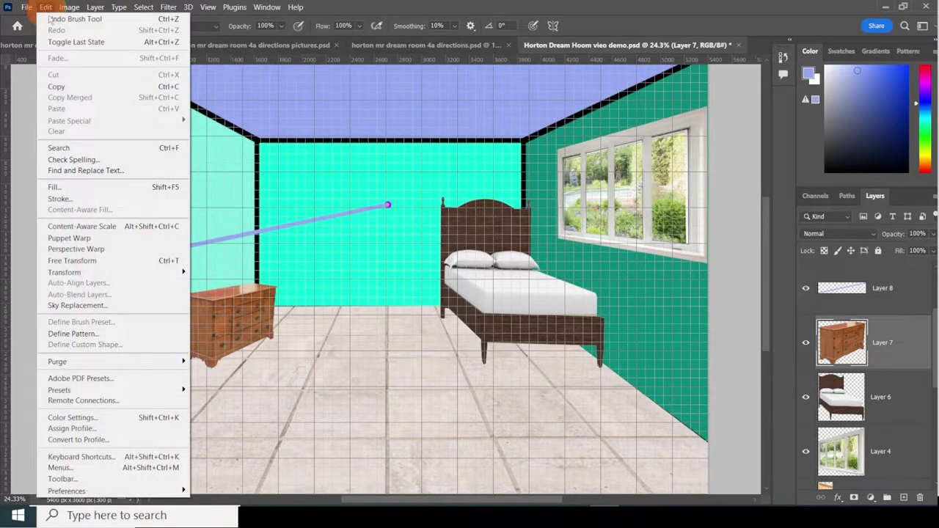
pyautogui.click(77, 260)
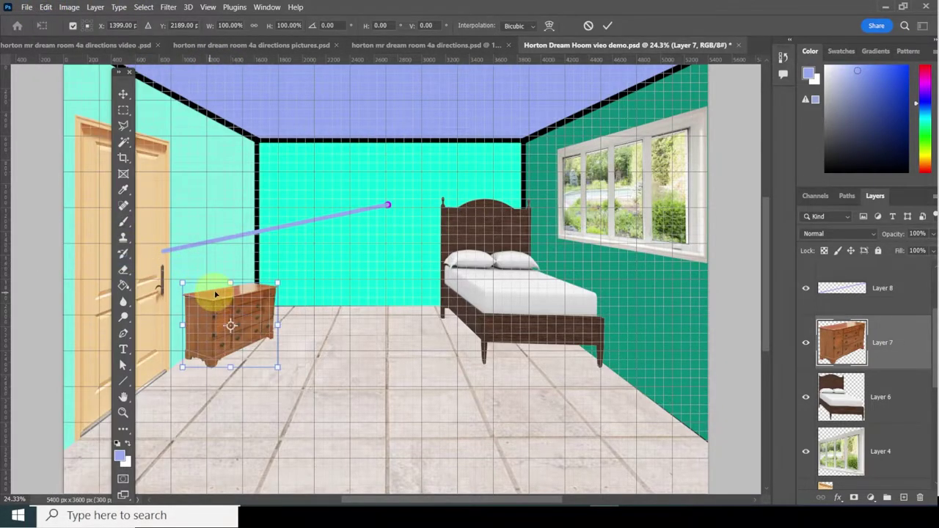
pyautogui.moveTo(231, 283); pyautogui.dragTo(231, 232)
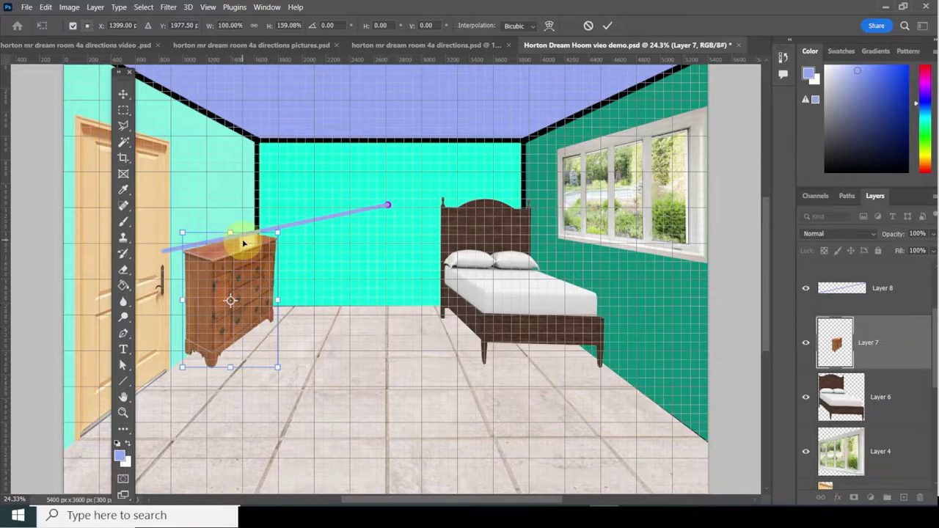
pyautogui.moveTo(228, 366); pyautogui.dragTo(229, 373)
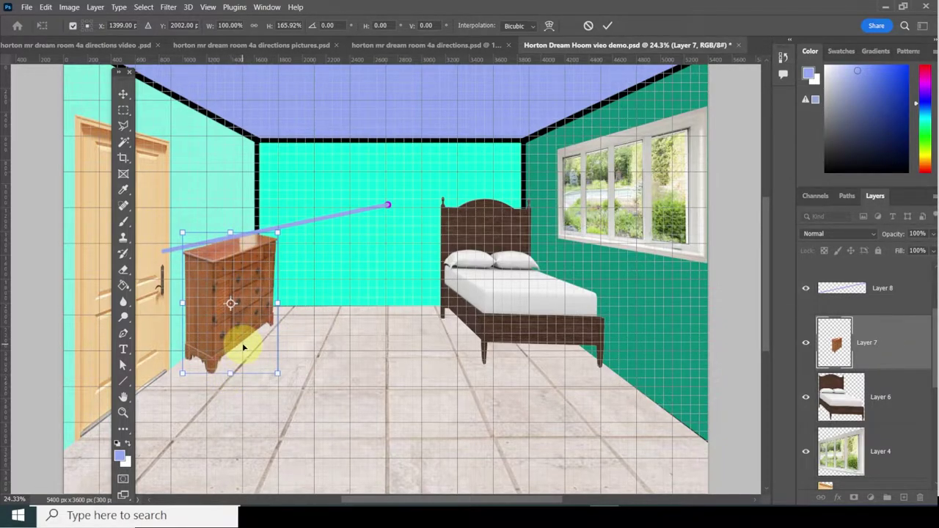
pyautogui.press('Return')
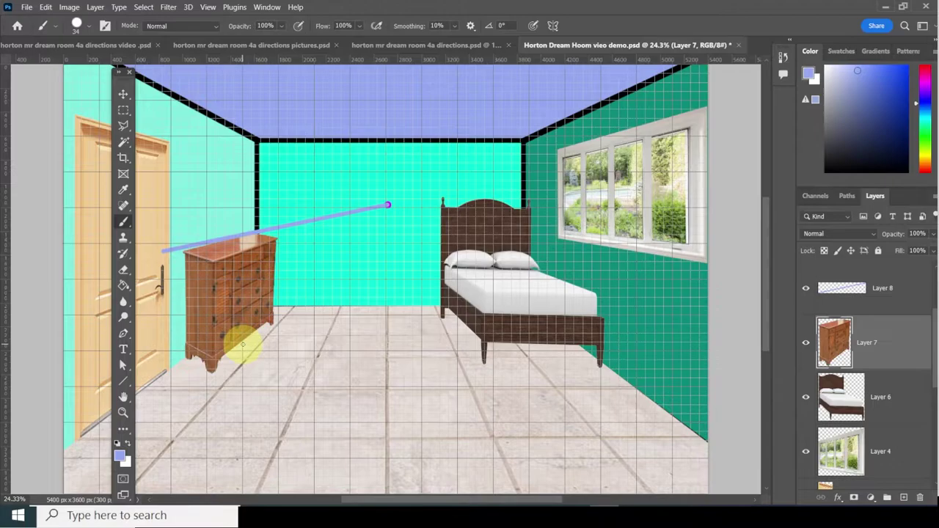
pyautogui.click(46, 8)
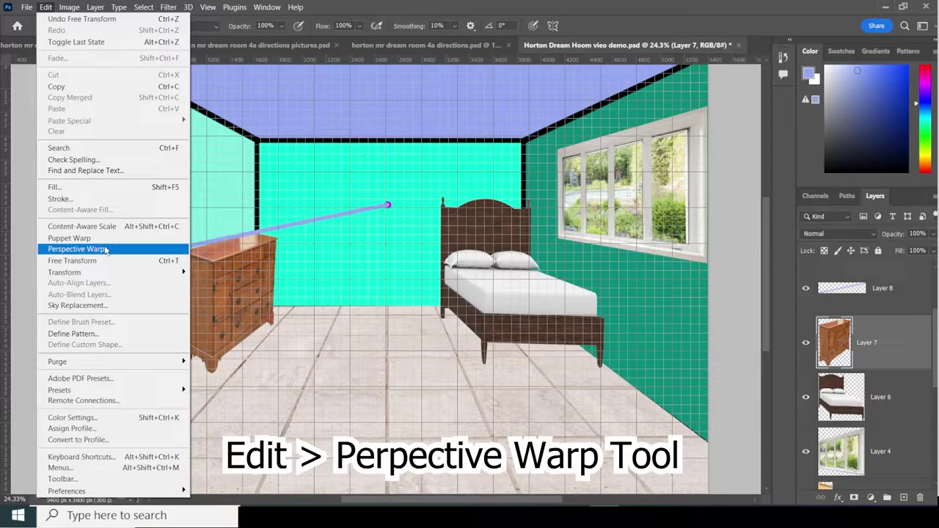
pyautogui.click(76, 249)
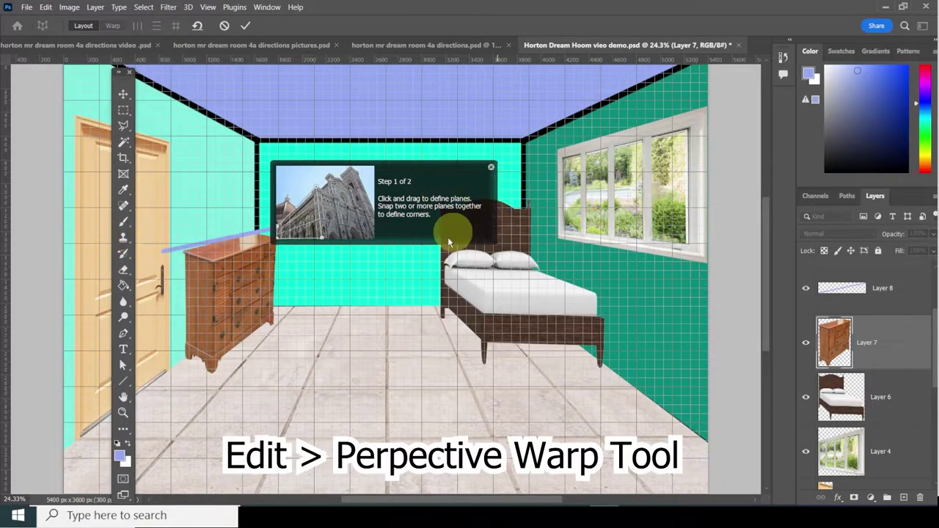
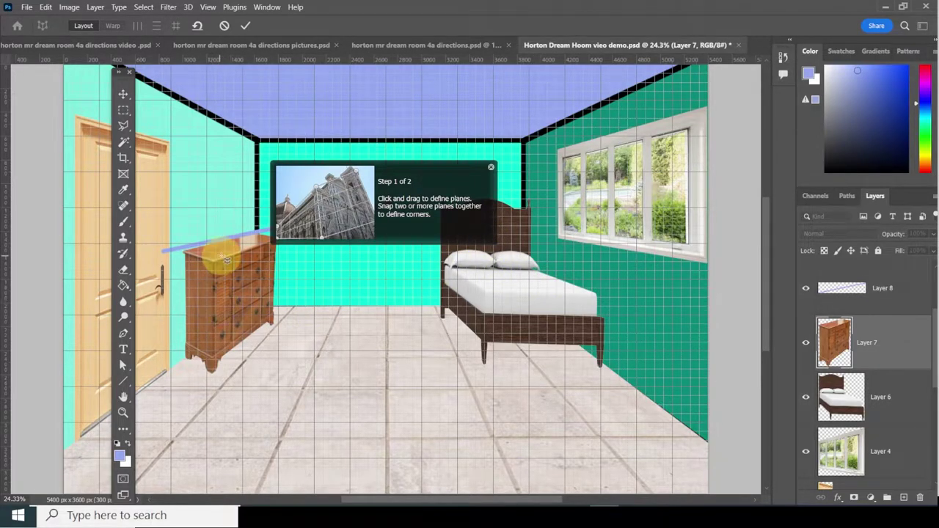
# Draw a perspective plane on the dresser's left side, aligning its top corner with the blue guide line.
pyautogui.click(183, 251)
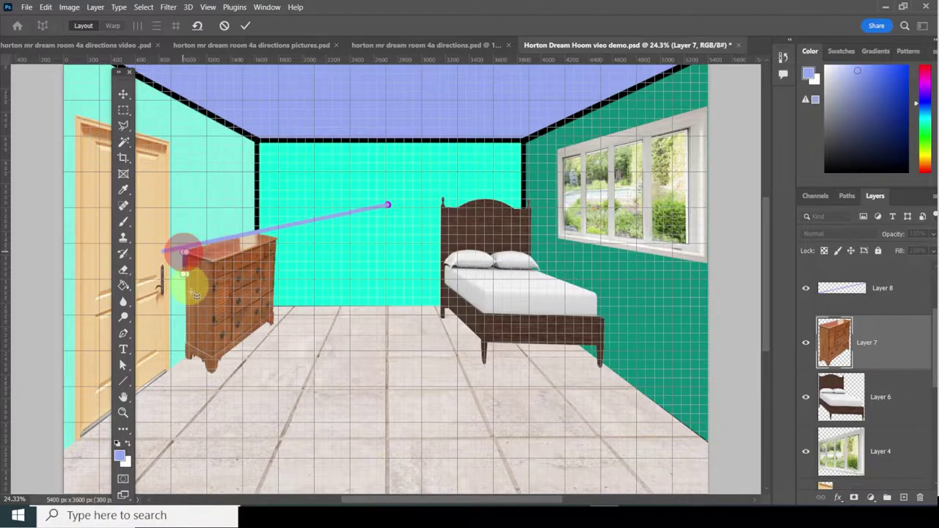
pyautogui.click(212, 251)
pyautogui.click(183, 379)
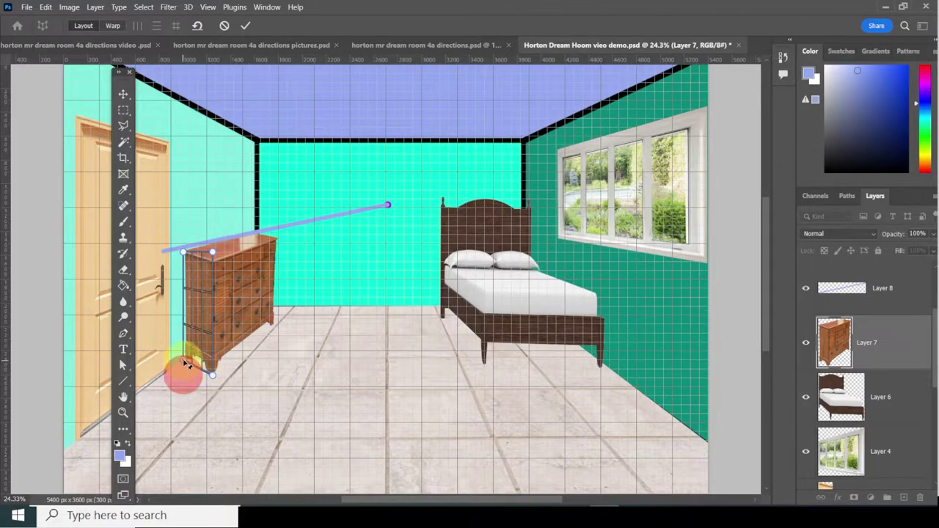
pyautogui.moveTo(185, 376); pyautogui.dragTo(184, 360)
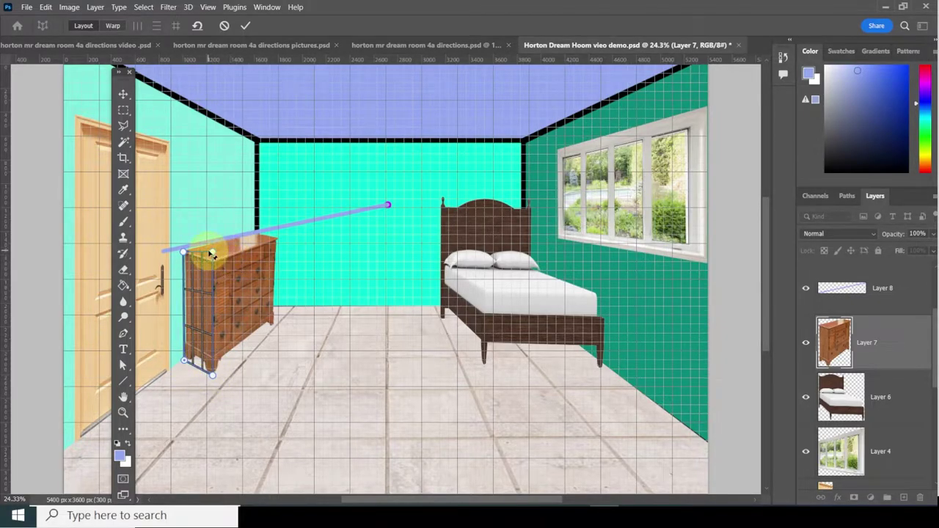
pyautogui.moveTo(212, 251); pyautogui.dragTo(214, 268)
pyautogui.scroll(6, 214, 268)
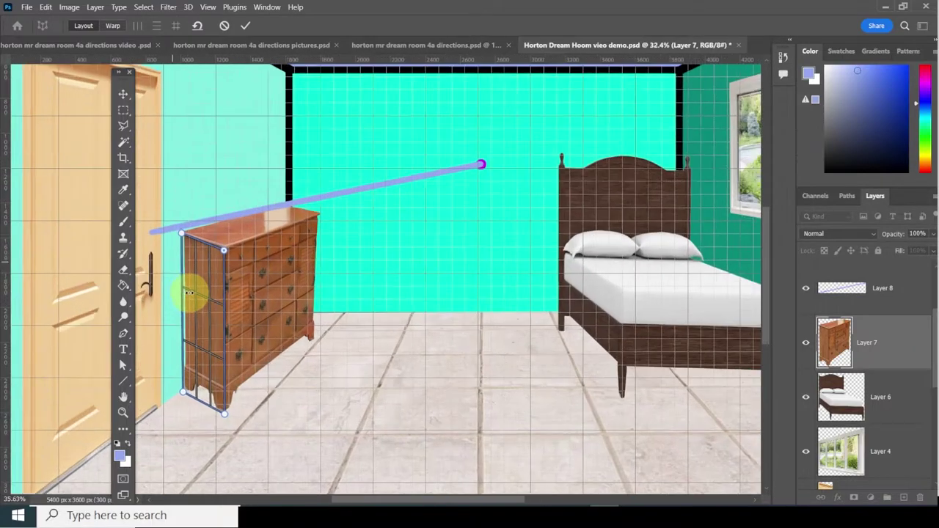
pyautogui.moveTo(231, 218); pyautogui.dragTo(236, 214)
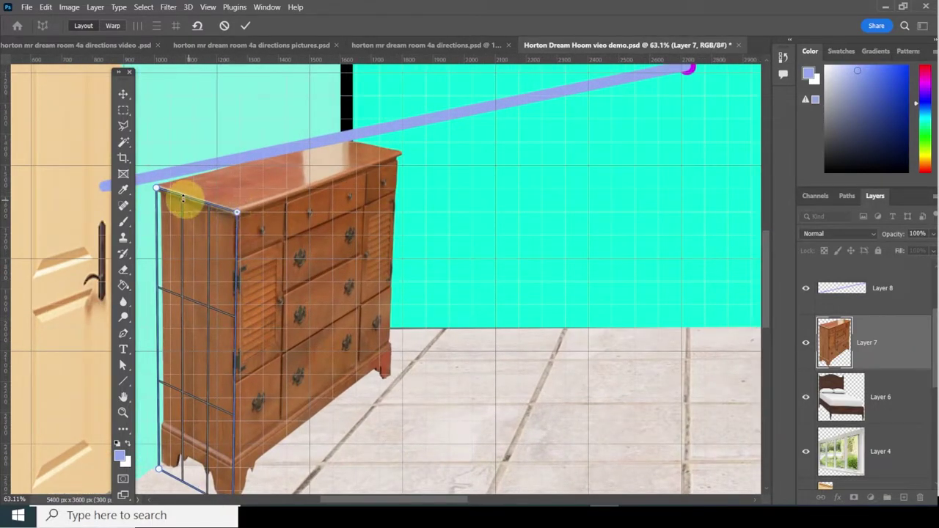
pyautogui.moveTo(162, 194); pyautogui.dragTo(153, 187)
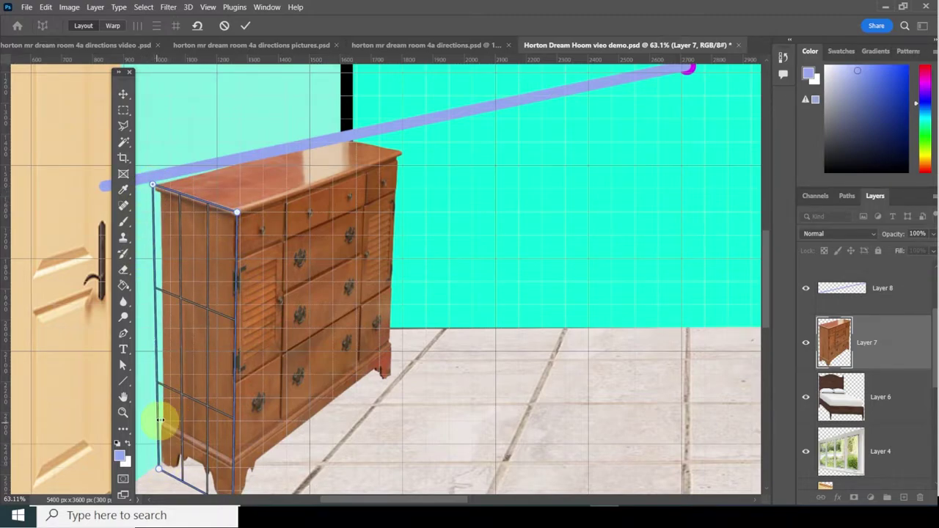
pyautogui.scroll(-2, 166, 426)
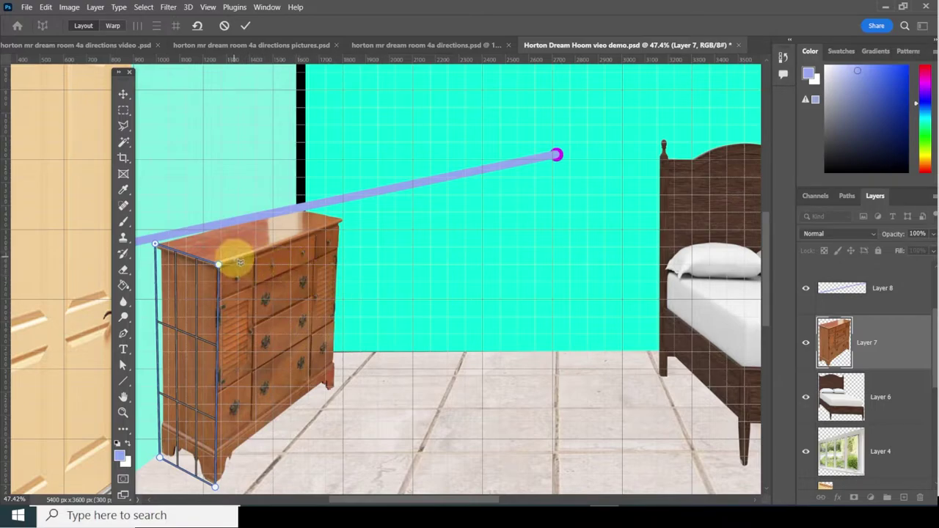
# Add a second joined plane across the dresser's front and fit its corners to the dresser.
pyautogui.moveTo(223, 264); pyautogui.dragTo(443, 459)
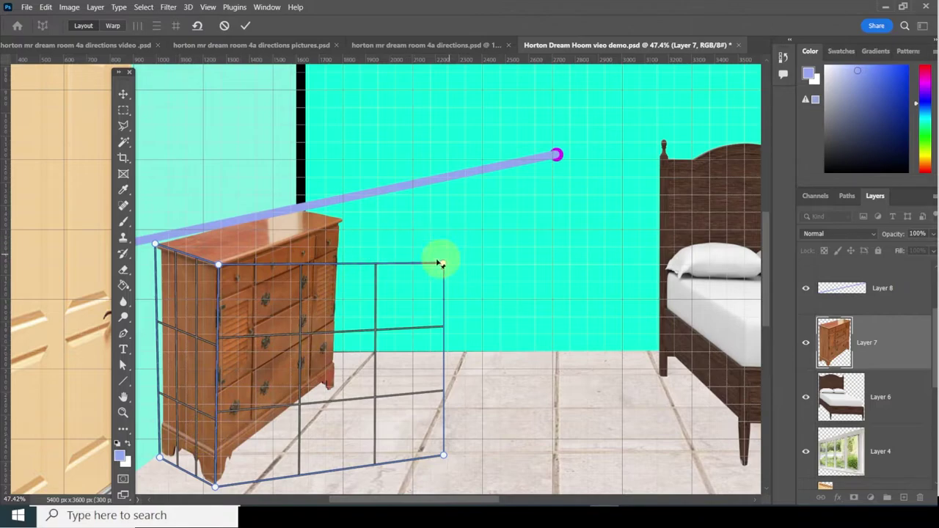
pyautogui.moveTo(443, 266); pyautogui.dragTo(351, 220)
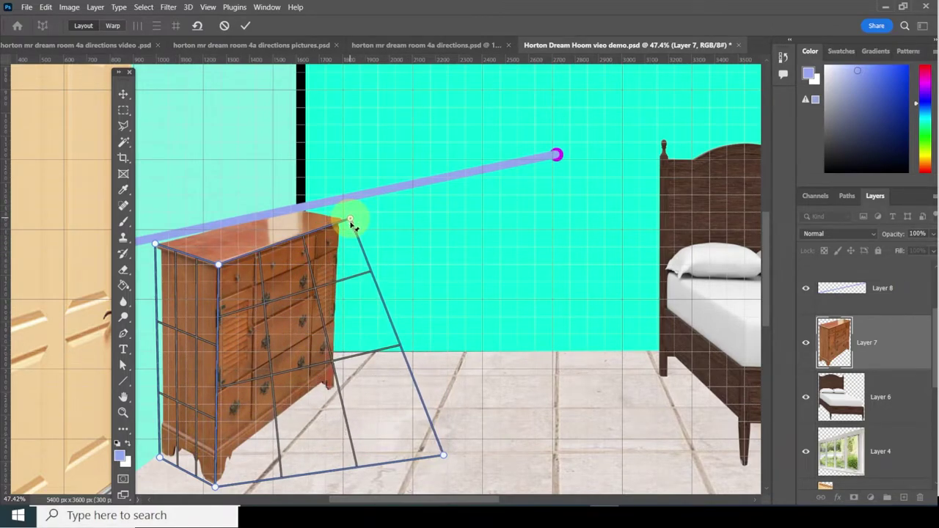
pyautogui.moveTo(443, 457); pyautogui.dragTo(343, 388)
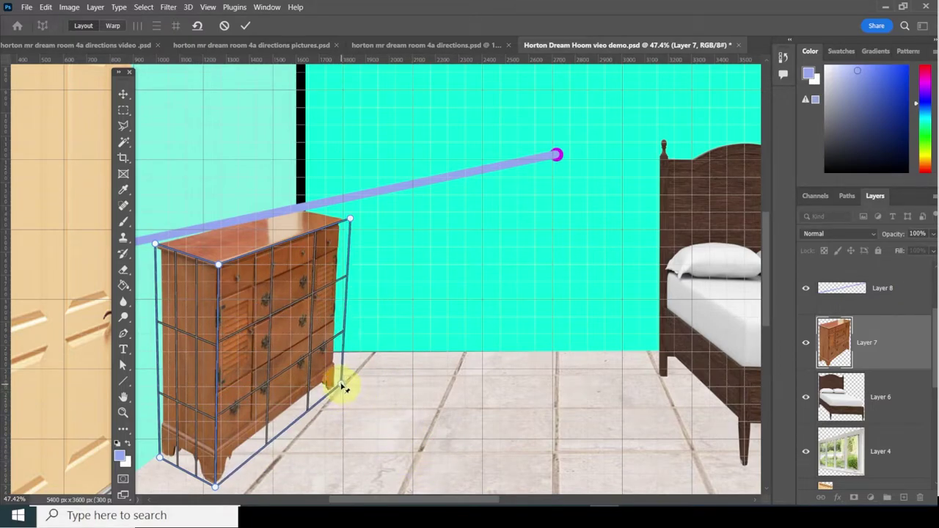
pyautogui.click(351, 220)
pyautogui.moveTo(353, 222); pyautogui.dragTo(348, 221)
# Add a third plane over the dresser's top, aligning its back corner with the guide line.
pyautogui.moveTo(175, 178); pyautogui.dragTo(299, 231)
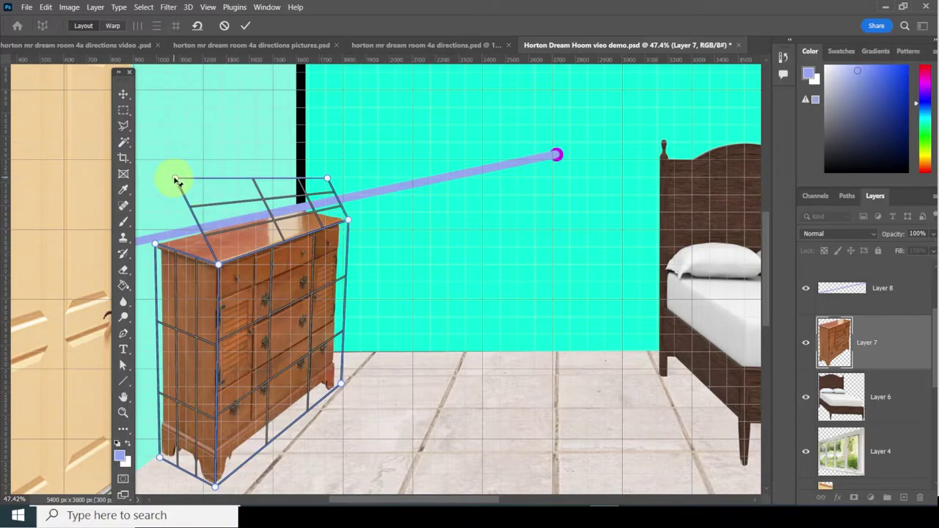
pyautogui.moveTo(175, 179); pyautogui.dragTo(152, 243)
pyautogui.moveTo(160, 250); pyautogui.dragTo(165, 251)
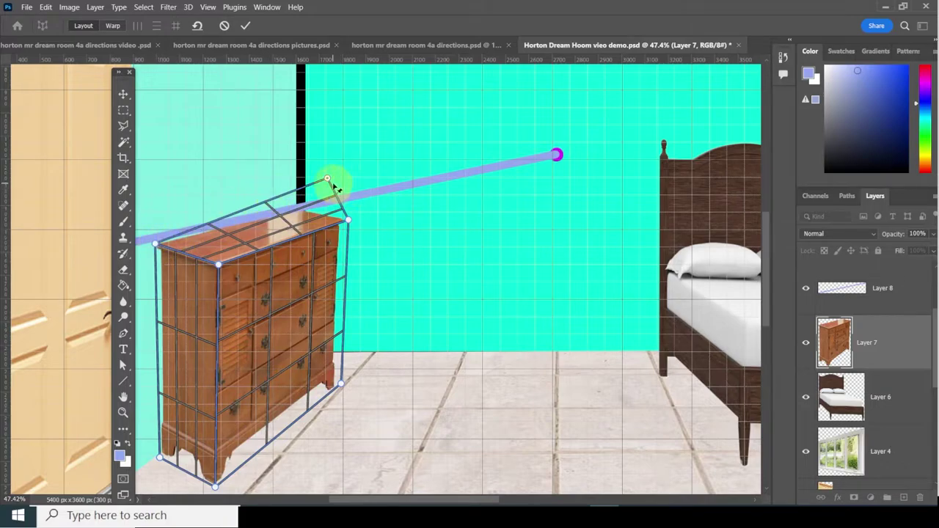
pyautogui.moveTo(329, 179); pyautogui.dragTo(306, 210)
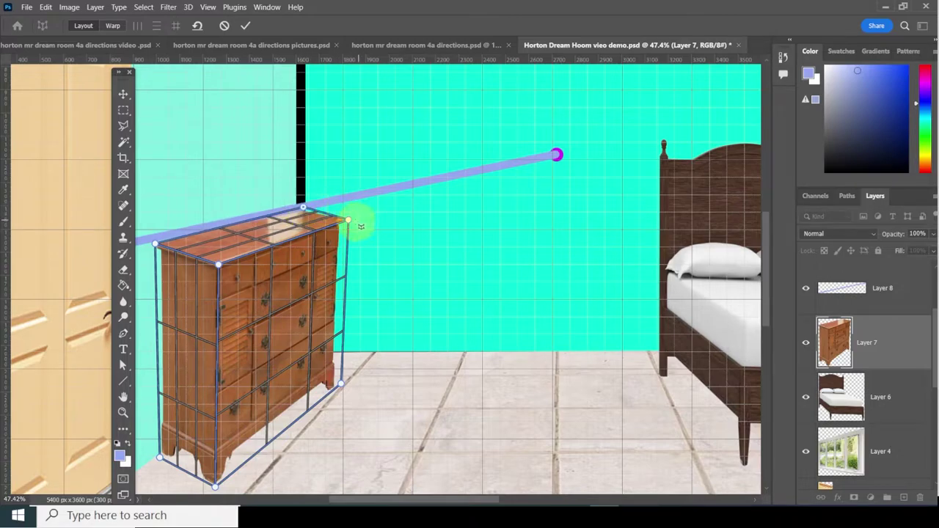
pyautogui.moveTo(349, 221); pyautogui.dragTo(349, 219)
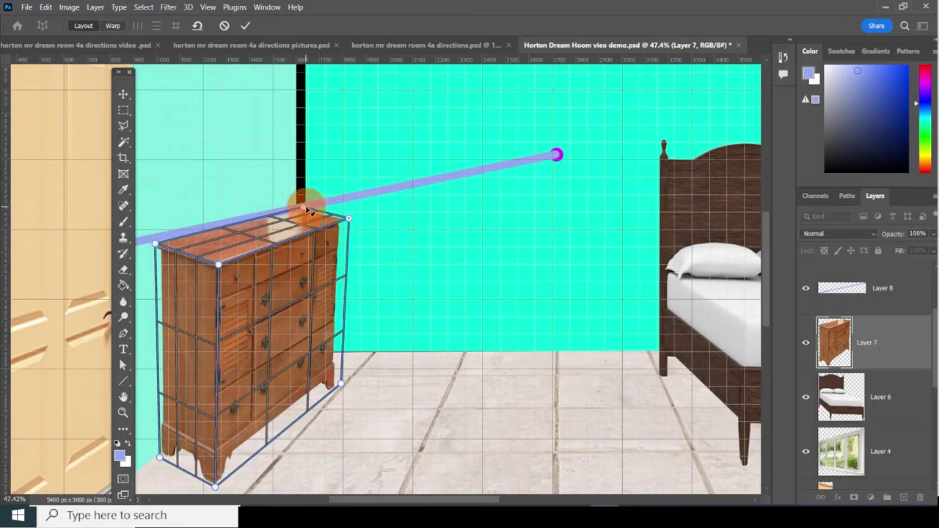
pyautogui.moveTo(309, 211); pyautogui.dragTo(306, 206)
pyautogui.moveTo(163, 250); pyautogui.dragTo(154, 246)
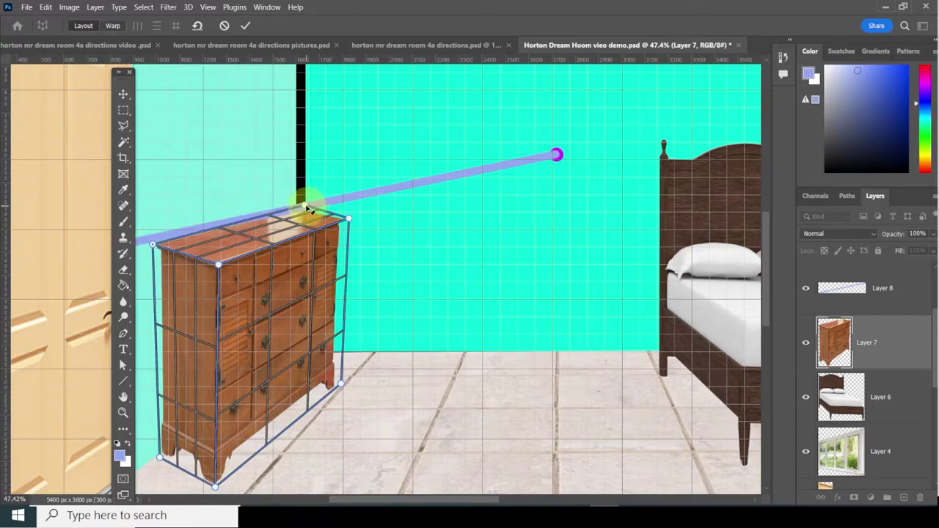
pyautogui.moveTo(308, 208); pyautogui.dragTo(306, 205)
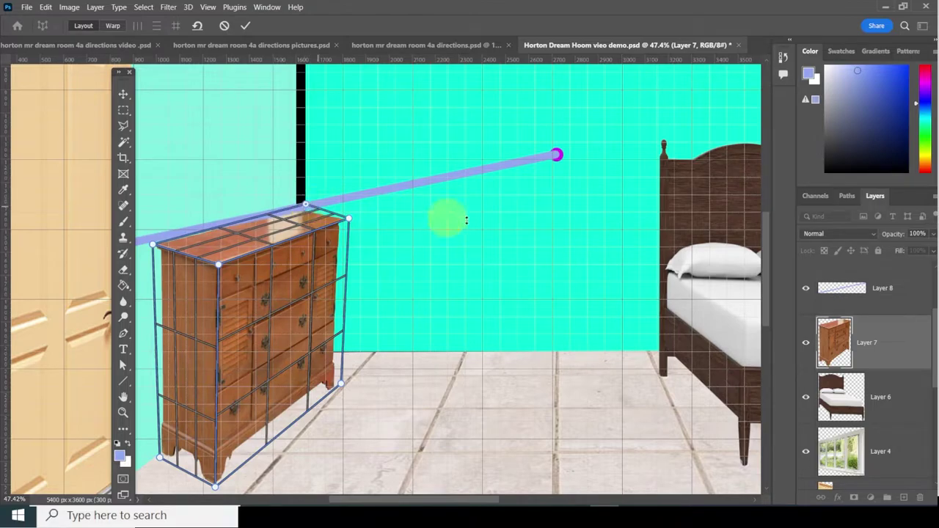
pyautogui.click(806, 290)
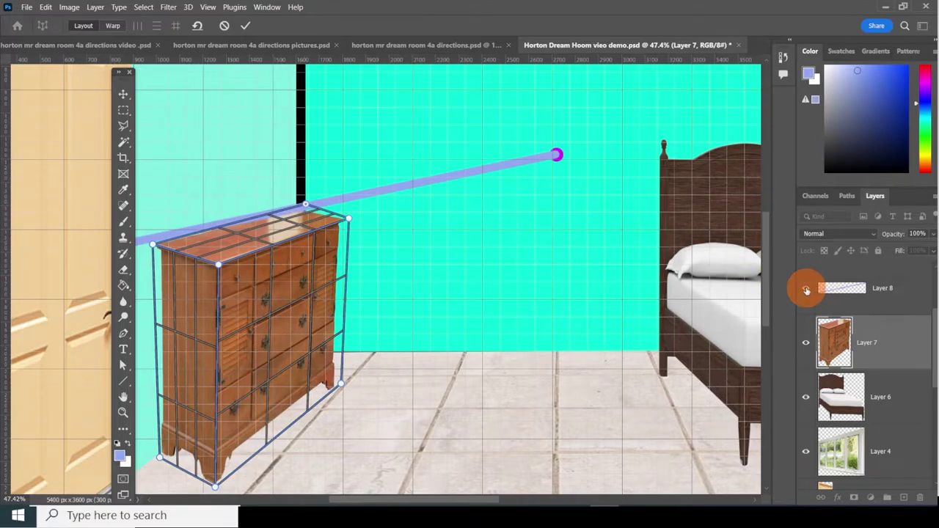
pyautogui.click(833, 298)
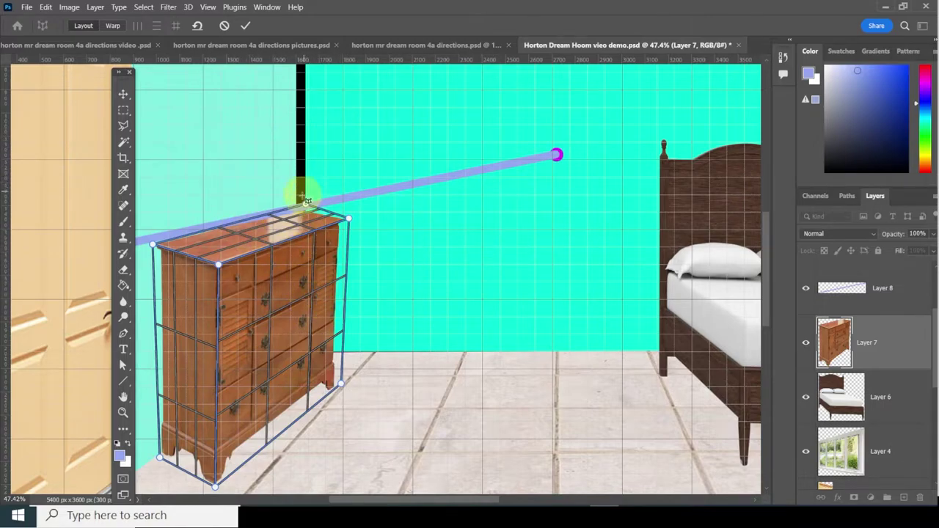
# Switch to Warp and pull the dresser's front-top, bottom-front and bottom-left corners into perspective.
pyautogui.click(112, 25)
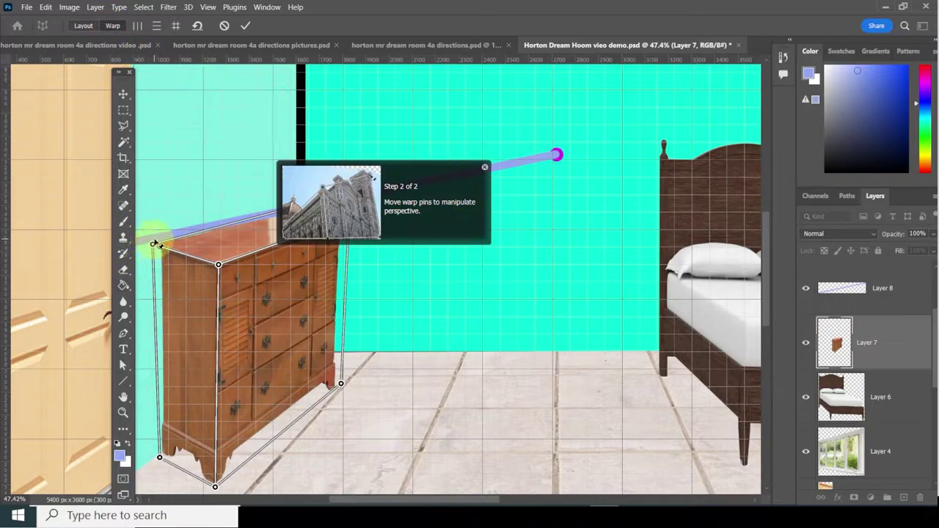
pyautogui.click(218, 264)
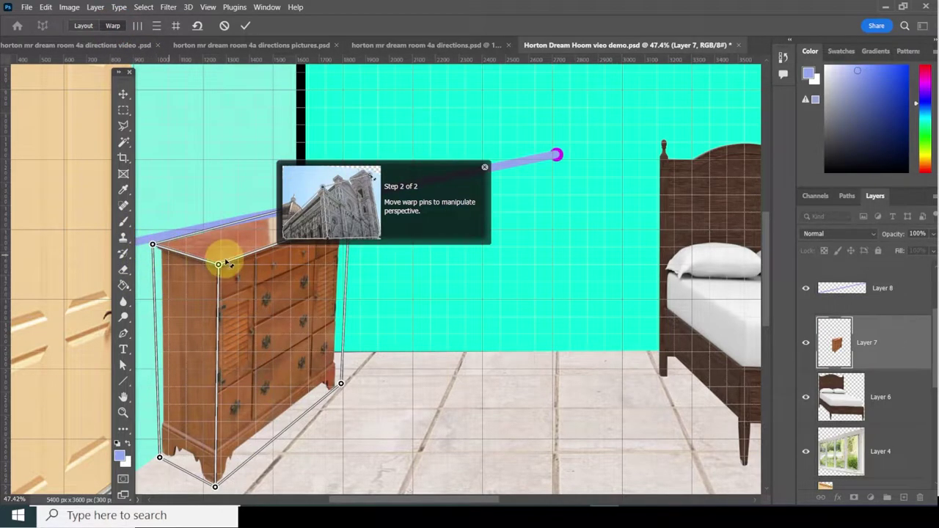
pyautogui.moveTo(218, 264); pyautogui.dragTo(224, 239)
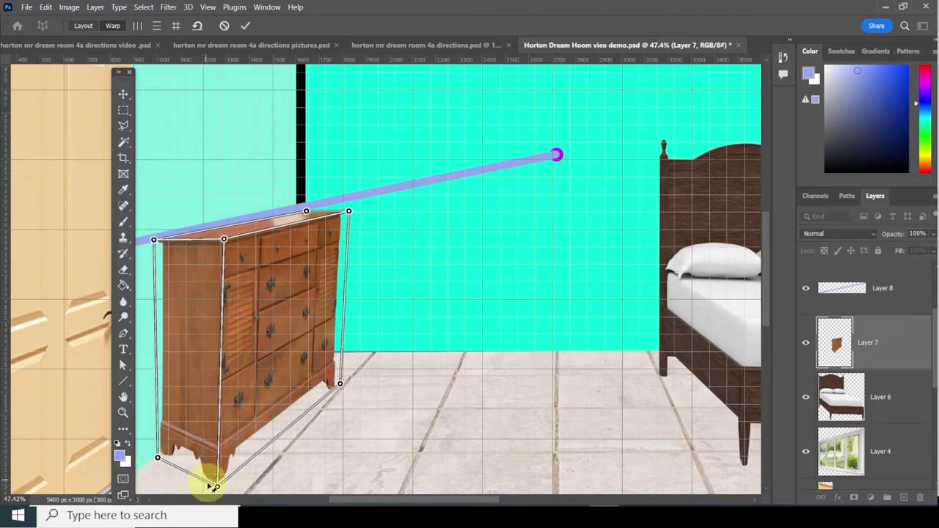
pyautogui.moveTo(217, 487); pyautogui.dragTo(231, 462)
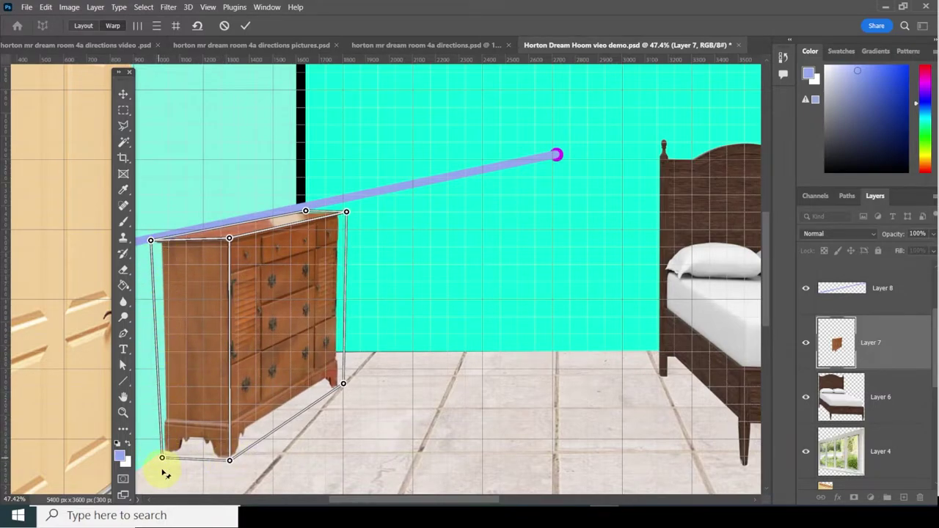
pyautogui.moveTo(162, 459); pyautogui.dragTo(157, 458)
pyautogui.click(159, 241)
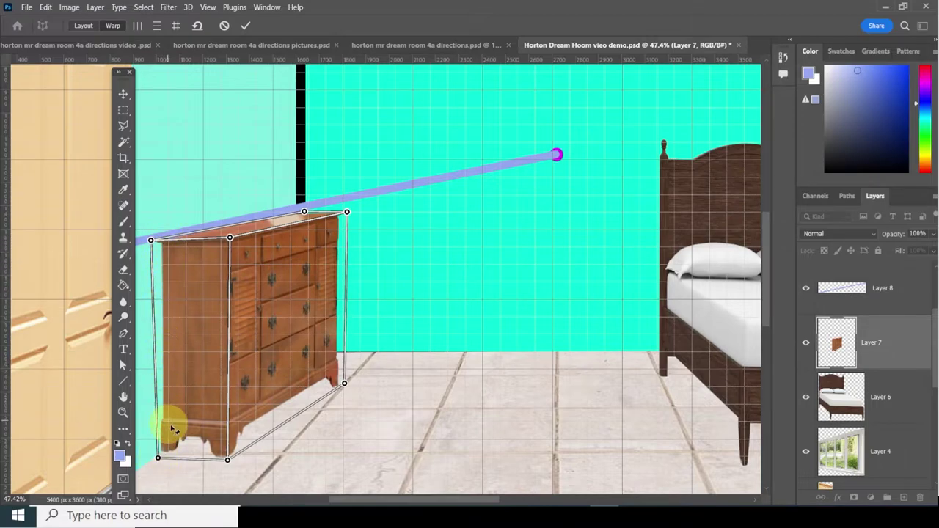
# Adjust the bottom-middle, bottom-right and top-middle pins so the dresser top follows the guide line.
pyautogui.click(227, 461)
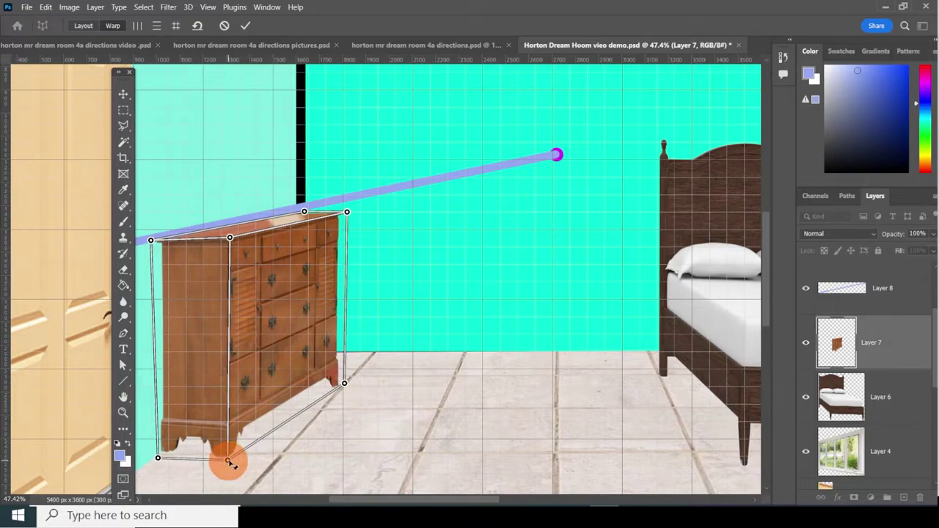
pyautogui.moveTo(228, 460); pyautogui.dragTo(229, 462)
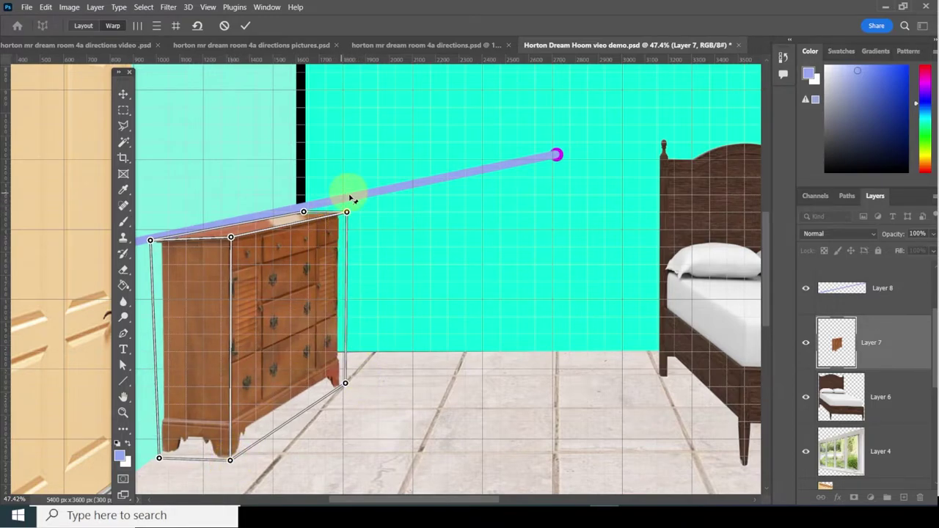
pyautogui.scroll(3, 336, 272)
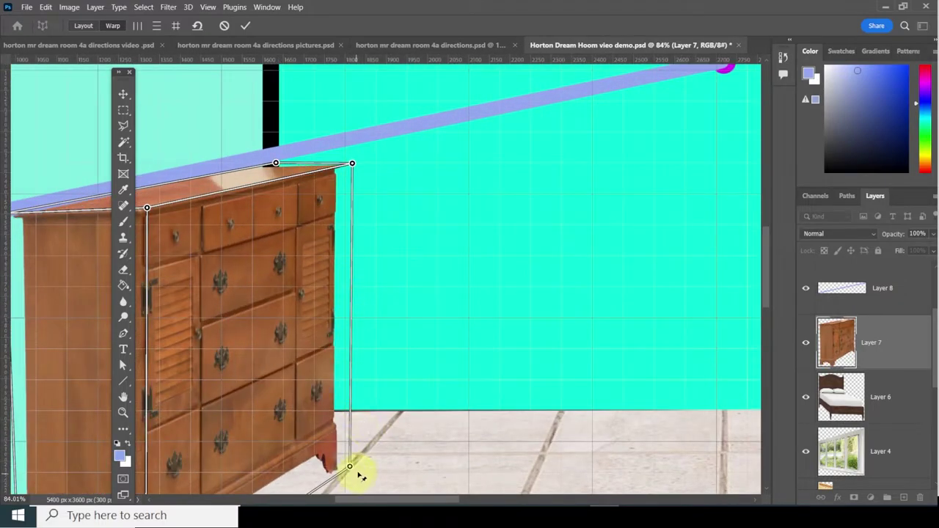
pyautogui.moveTo(350, 467); pyautogui.dragTo(354, 464)
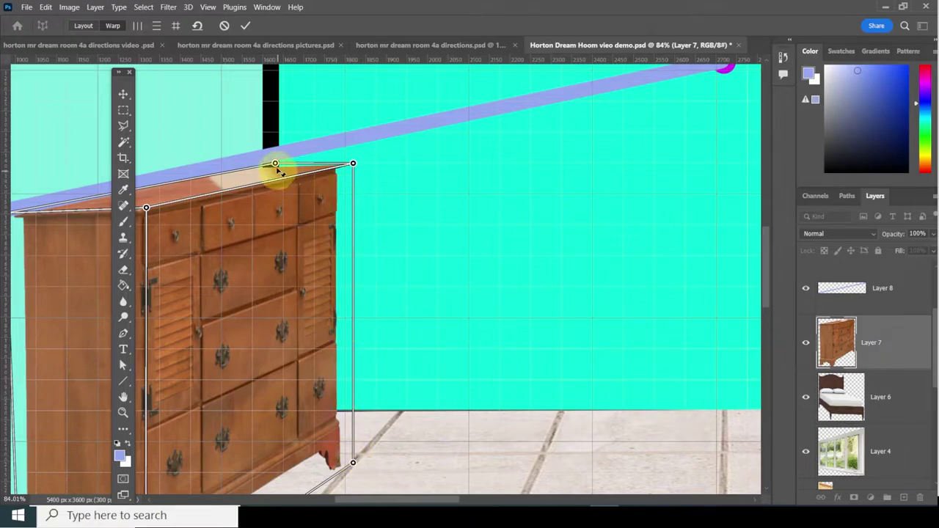
pyautogui.click(275, 164)
pyautogui.moveTo(276, 164); pyautogui.dragTo(270, 164)
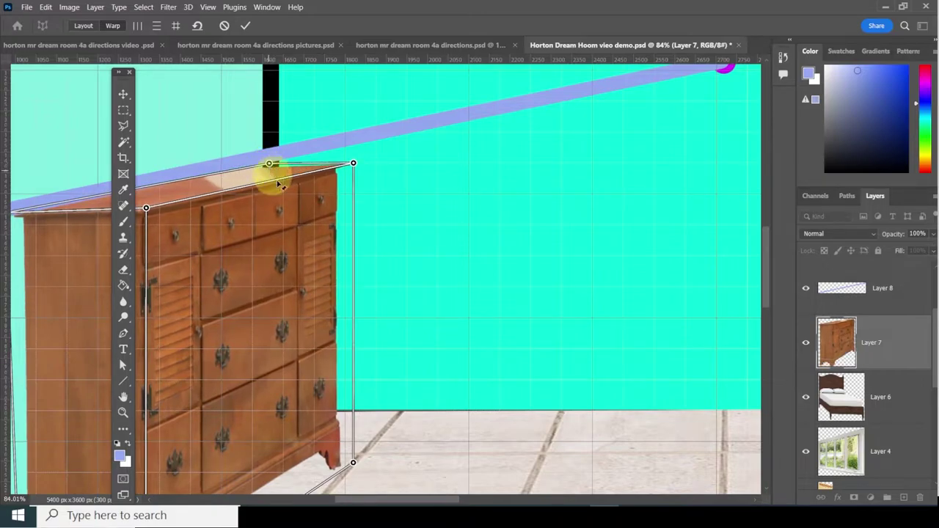
pyautogui.scroll(-3, 335, 235)
pyautogui.scroll(-3, 350, 247)
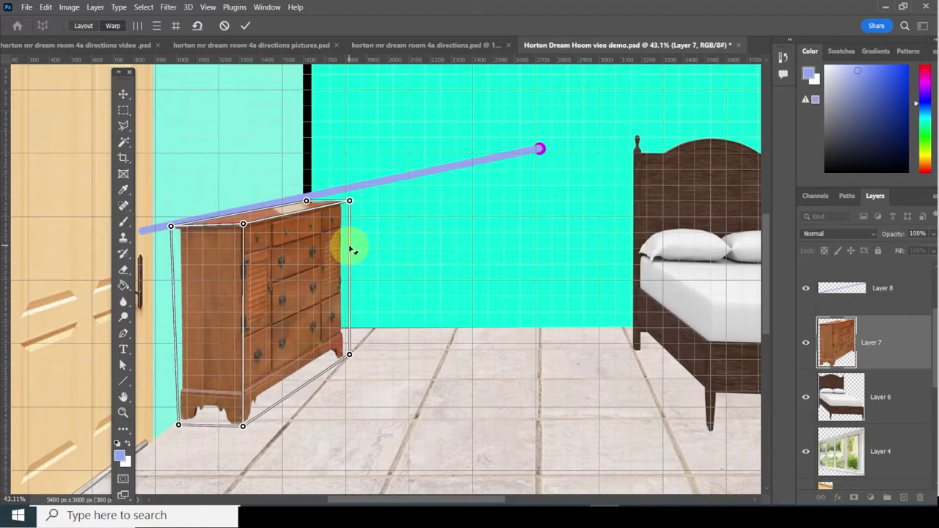
# Commit the dresser warp, hide the blue guide layer, and bring up the pictures document.
pyautogui.click(247, 25)
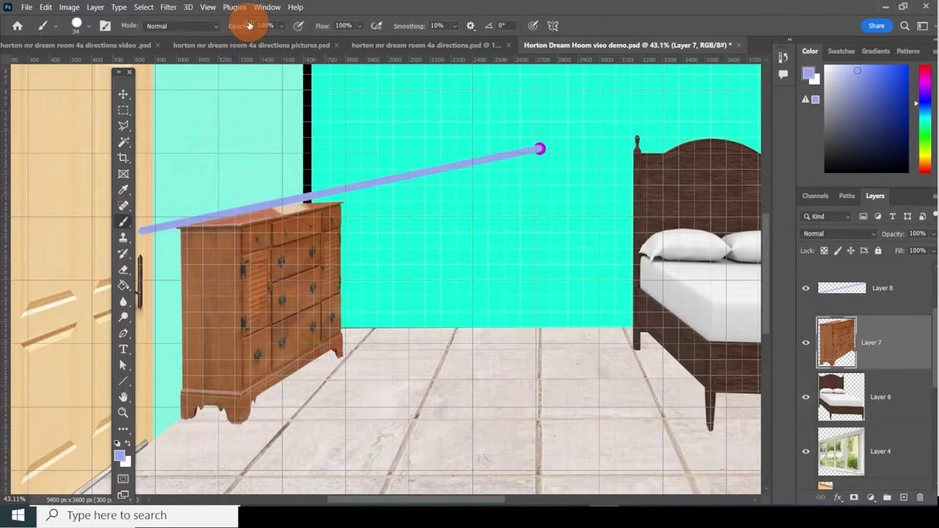
pyautogui.click(806, 287)
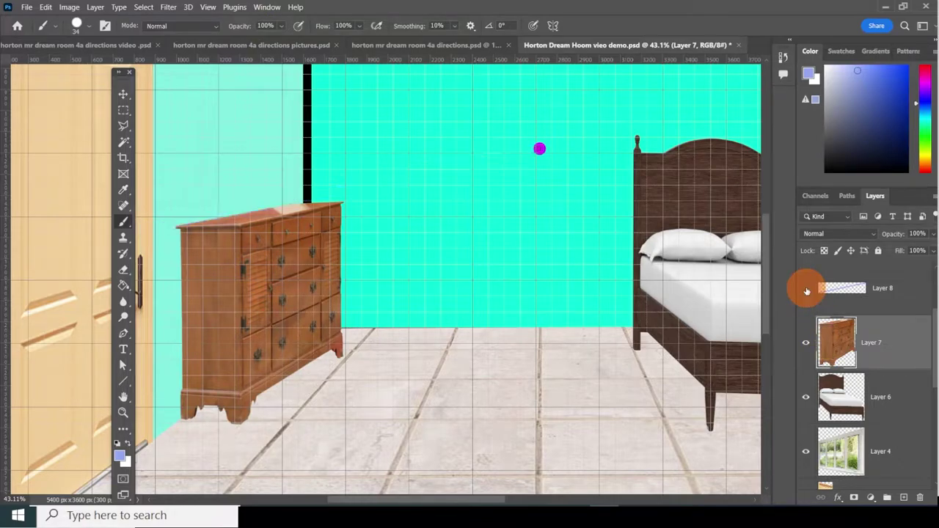
pyautogui.scroll(-5, 231, 278)
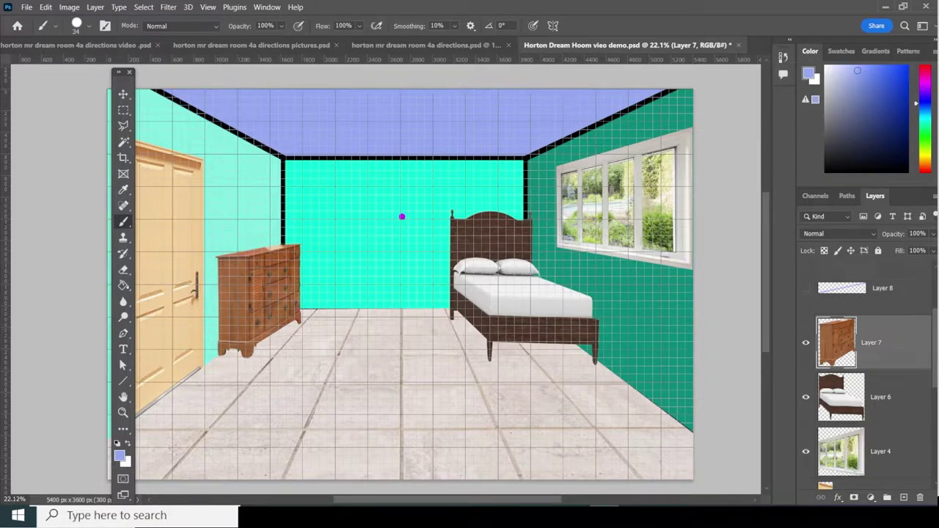
pyautogui.click(282, 45)
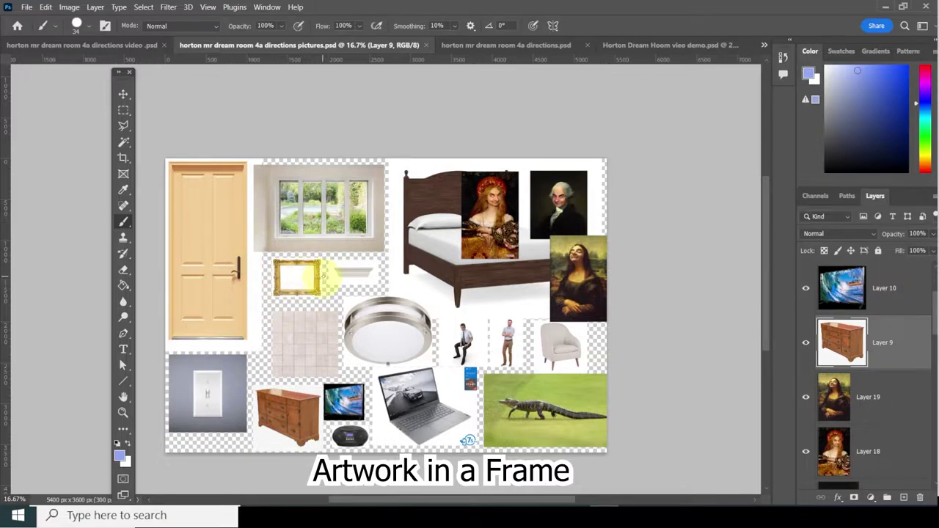
# Drag the gold frame onto the back wall's upper left and Alt-drag a copy to its right.
pyautogui.click(123, 94)
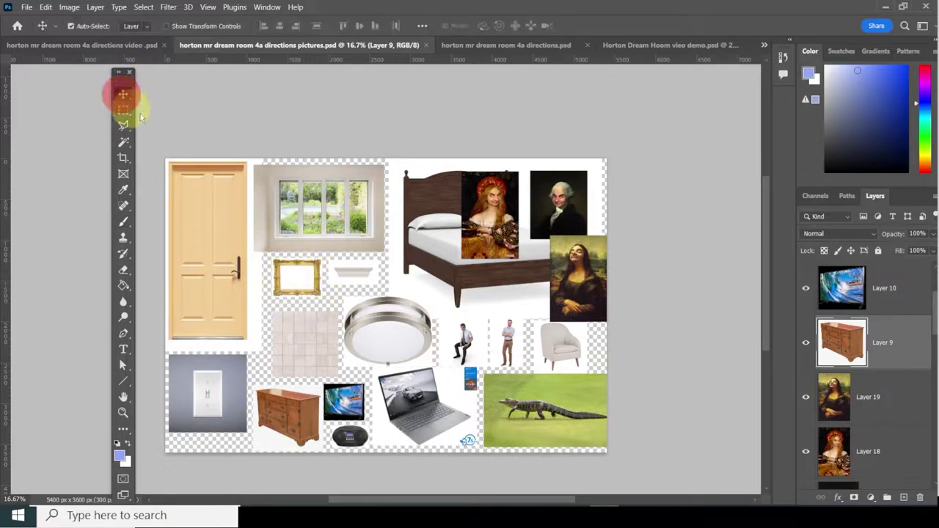
pyautogui.click(300, 285)
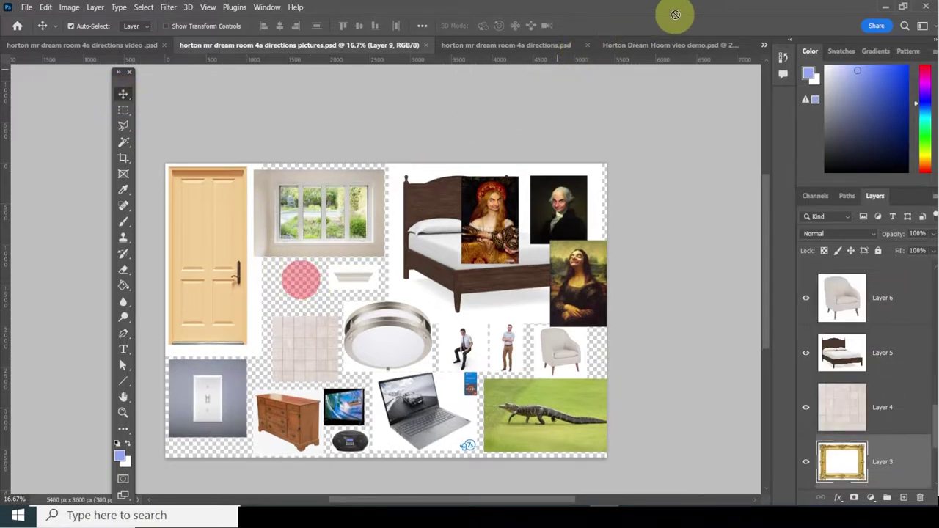
pyautogui.click(648, 45)
pyautogui.moveTo(648, 45)
pyautogui.mouseDown()
pyautogui.moveTo(604, 46)
pyautogui.moveTo(309, 216)
pyautogui.moveTo(371, 206)
pyautogui.moveTo(335, 204)
pyautogui.moveTo(319, 190)
pyautogui.mouseUp()
pyautogui.click(323, 215)
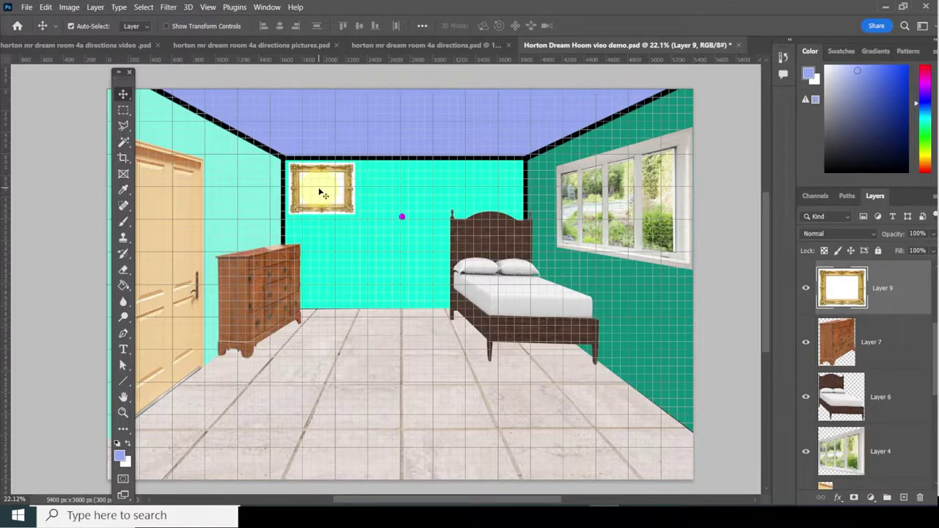
pyautogui.scroll(2, 328, 193)
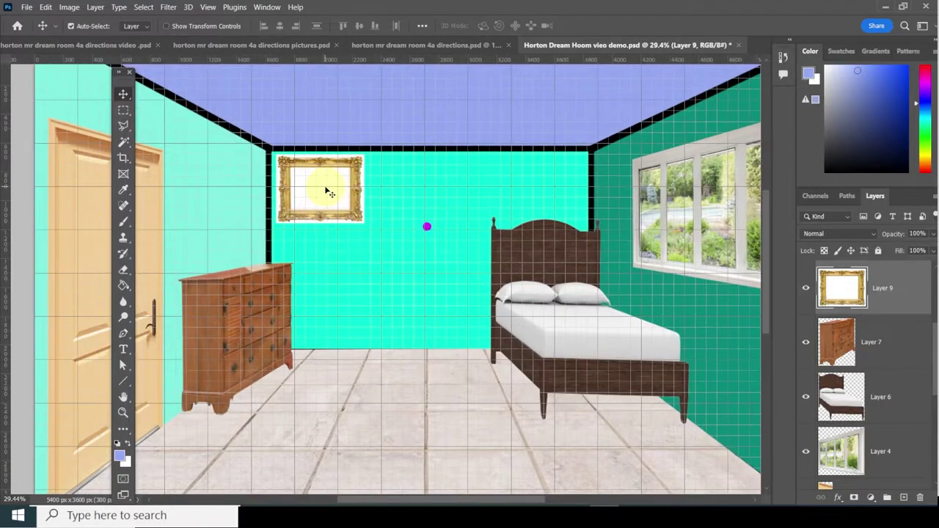
pyautogui.moveTo(327, 192); pyautogui.dragTo(428, 192)
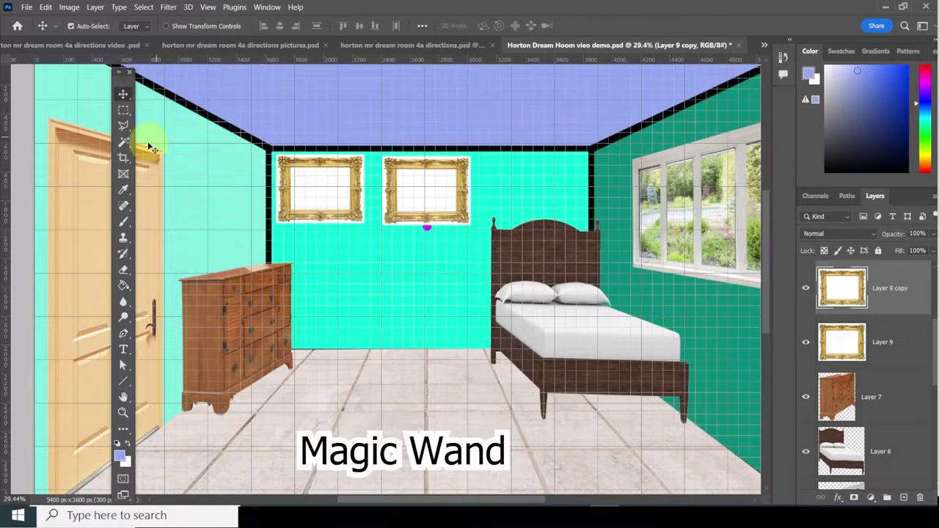
pyautogui.click(133, 150)
pyautogui.click(325, 189)
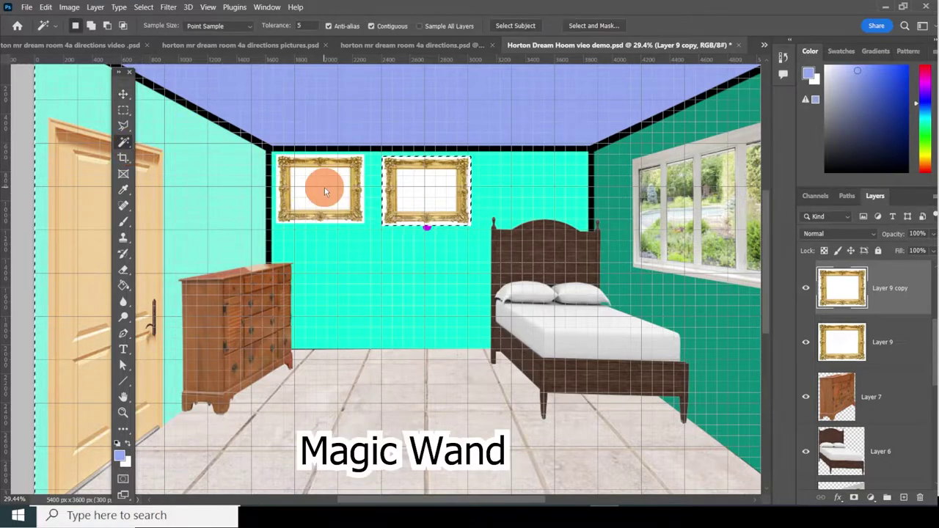
pyautogui.click(428, 190)
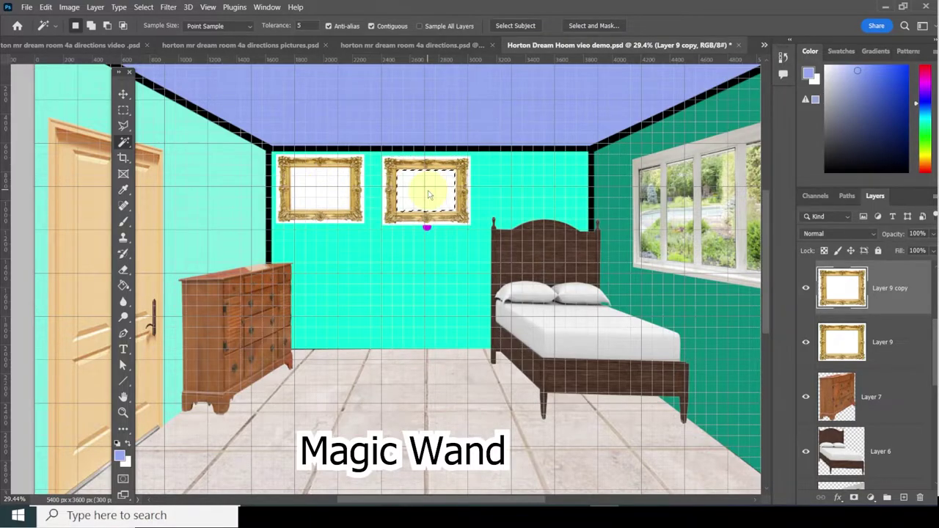
pyautogui.scroll(2, 430, 194)
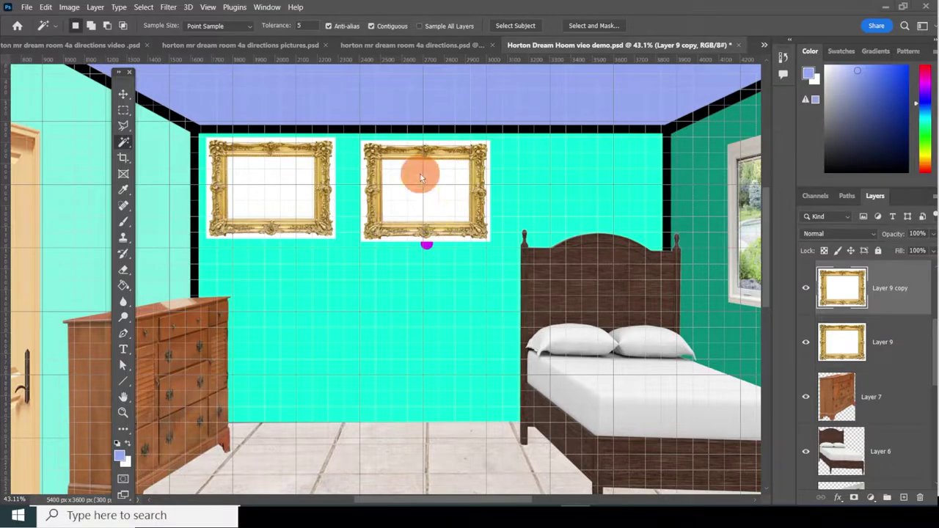
pyautogui.scroll(3, 424, 185)
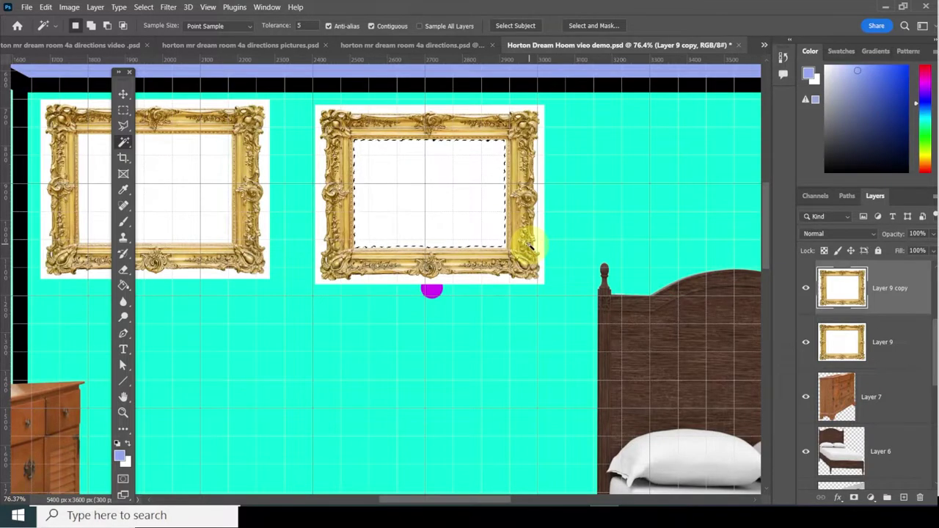
pyautogui.press('Delete')
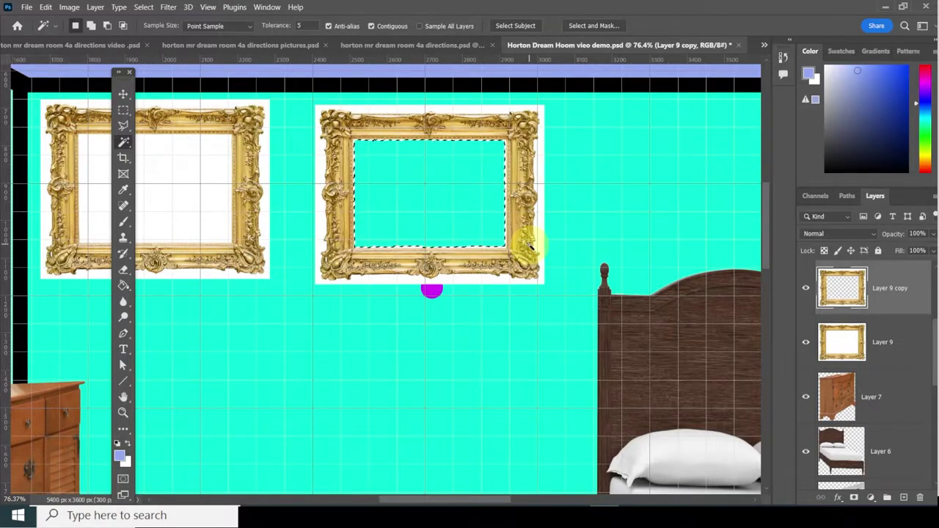
pyautogui.click(456, 286)
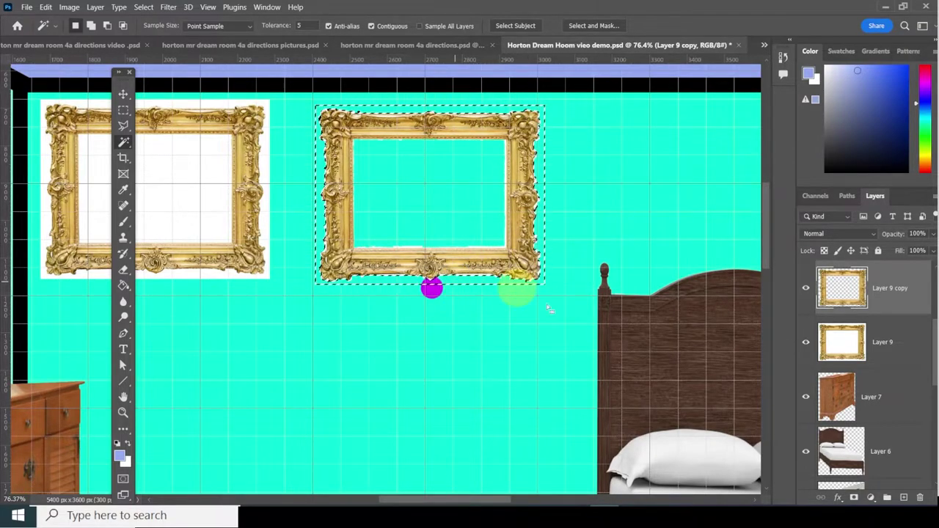
pyautogui.click(880, 344)
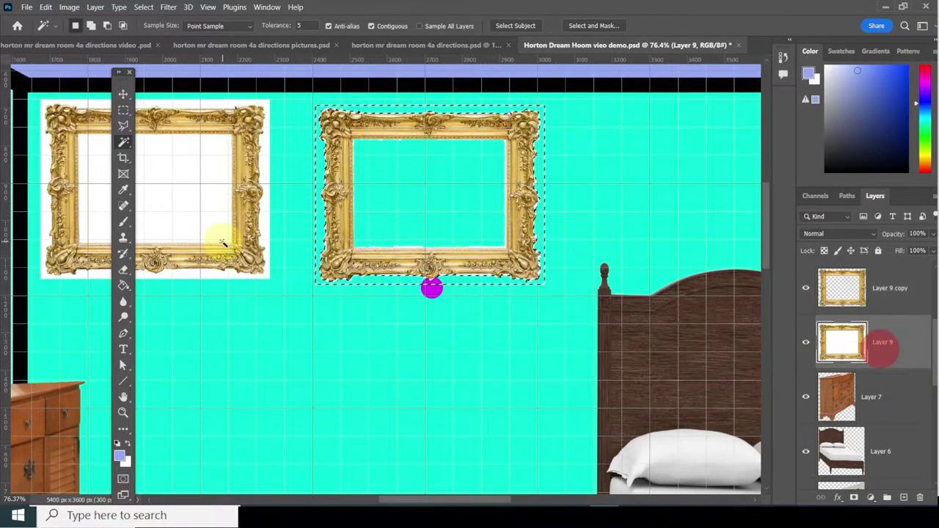
pyautogui.click(194, 208)
pyautogui.press('Delete')
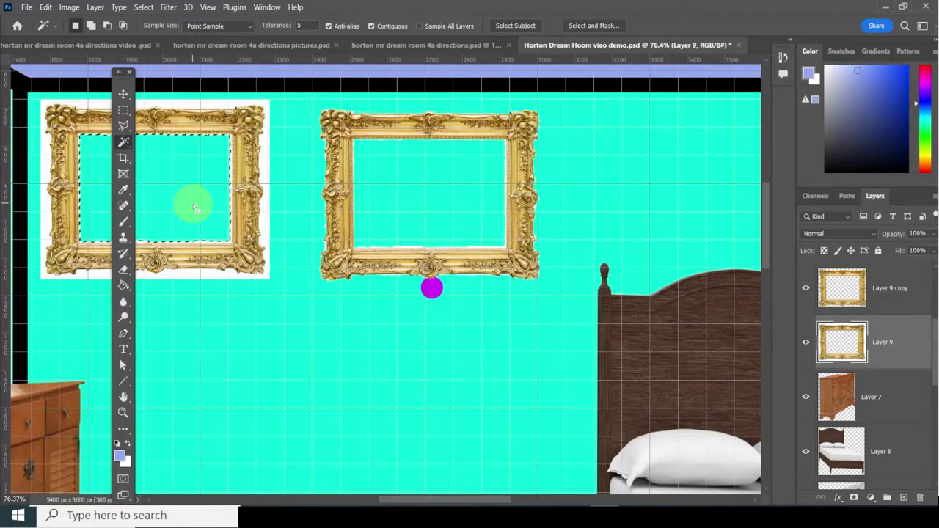
pyautogui.click(267, 211)
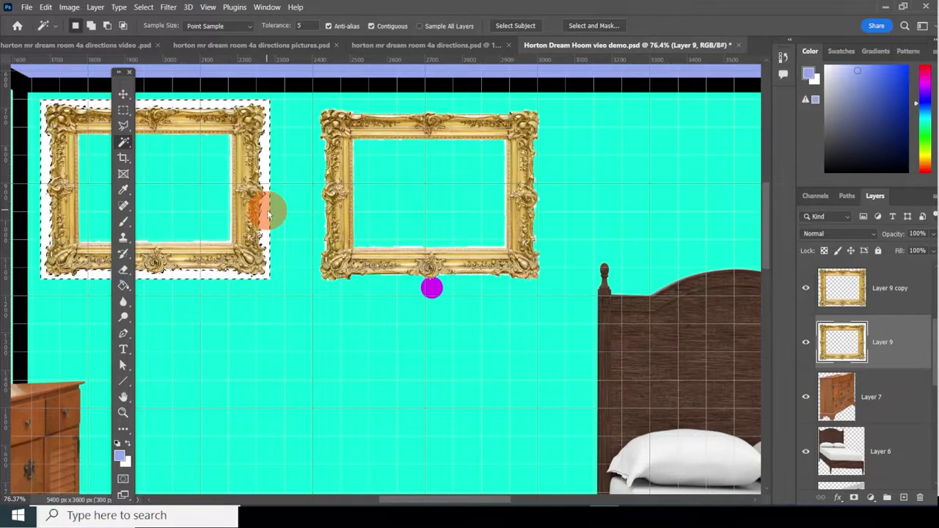
pyautogui.press('Delete')
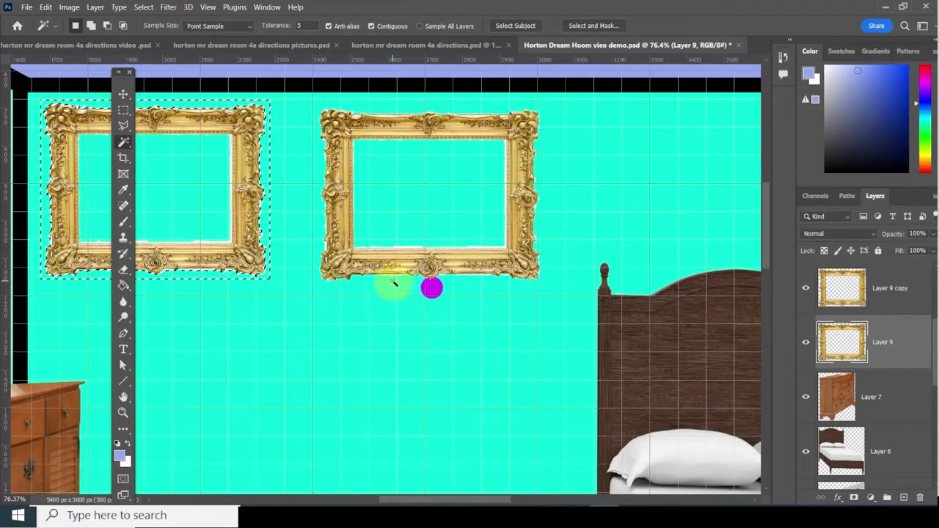
pyautogui.scroll(5, 253, 236)
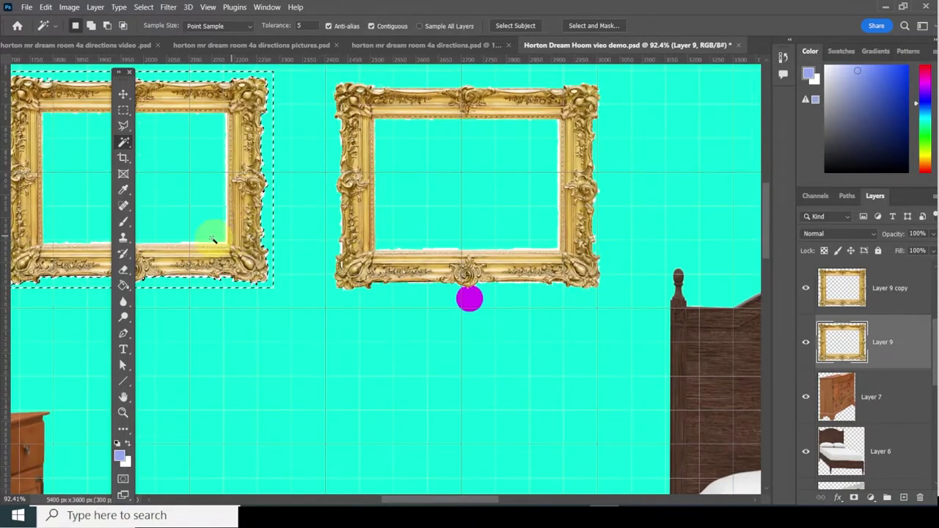
pyautogui.scroll(2, 220, 238)
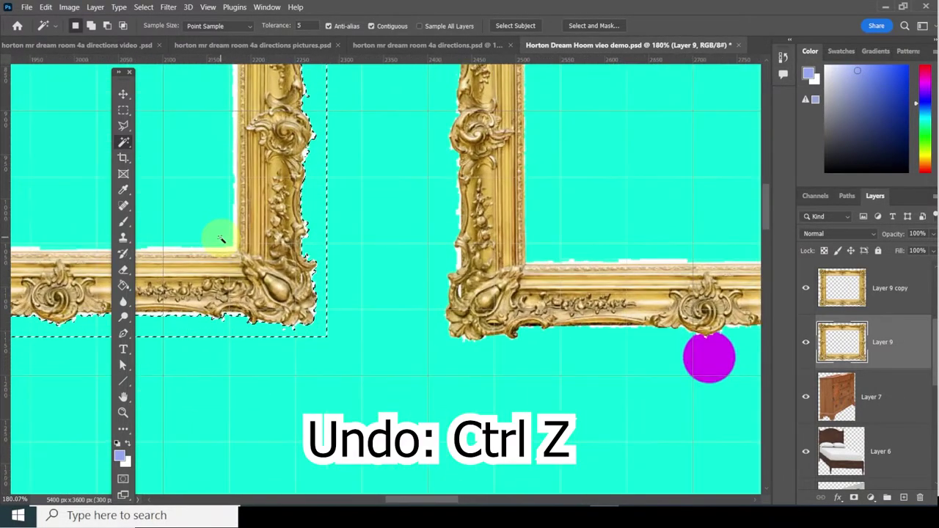
pyautogui.scroll(-3, 226, 235)
pyautogui.scroll(1, 367, 257)
pyautogui.scroll(4, 557, 269)
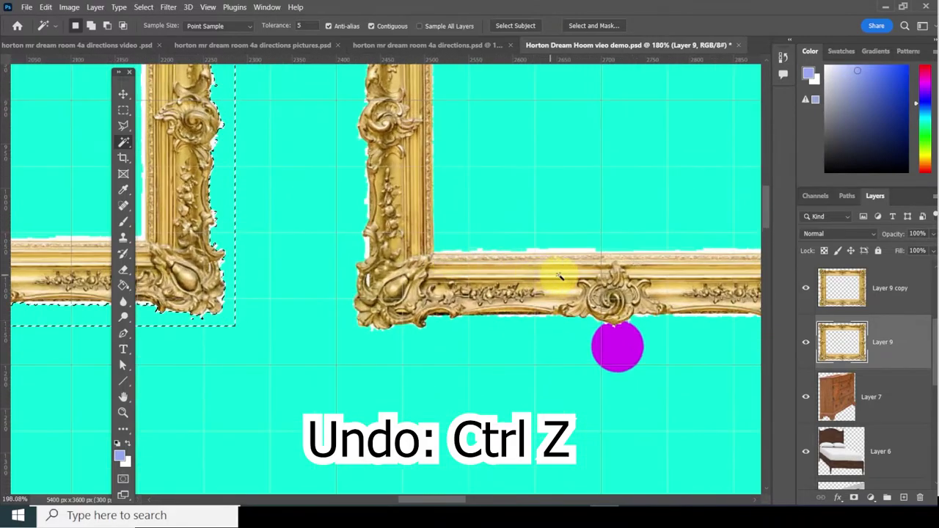
pyautogui.hotkey('ctrl', 'z')
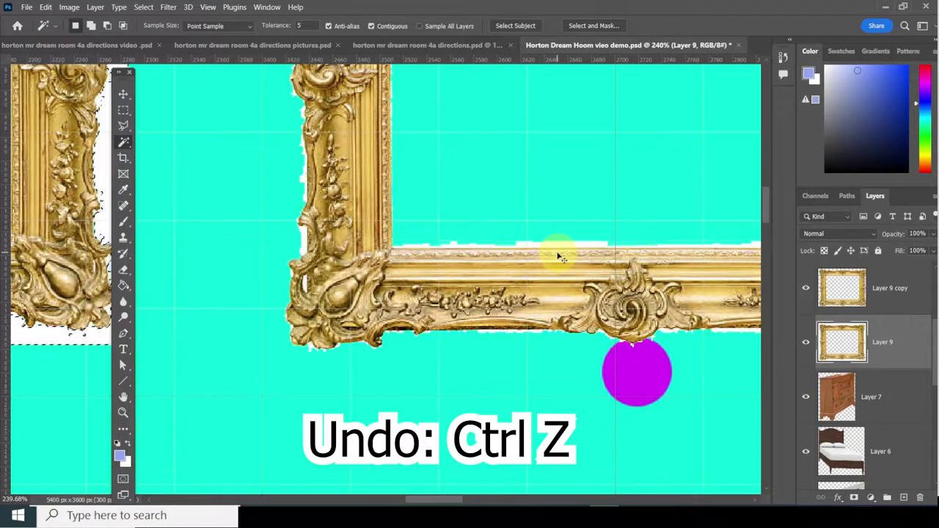
pyautogui.hotkey('ctrl', 'z')
pyautogui.hotkey('ctrl', 'z')
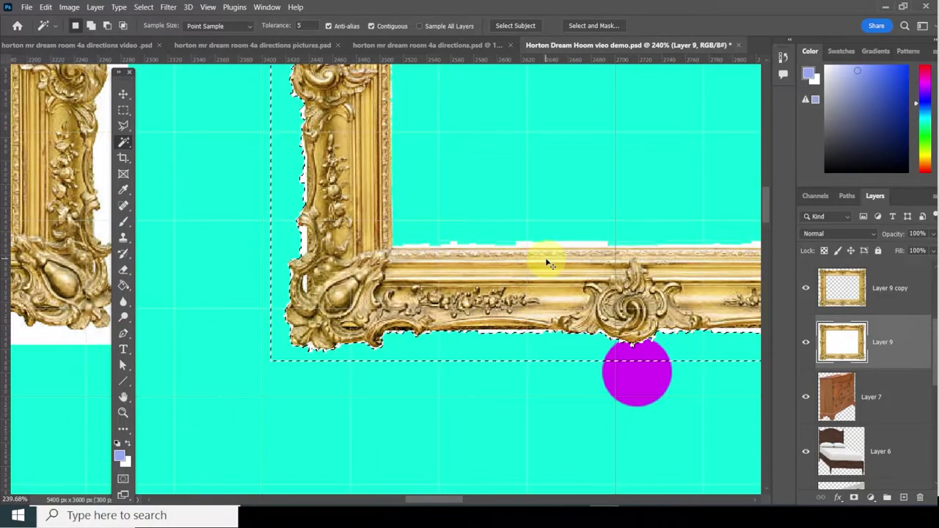
pyautogui.hotkey('ctrl', 'z')
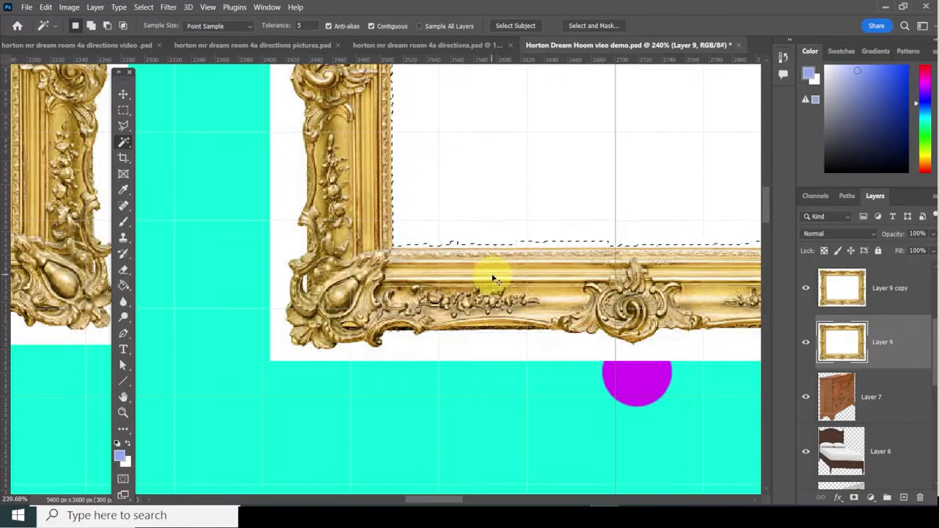
pyautogui.scroll(-5, 493, 280)
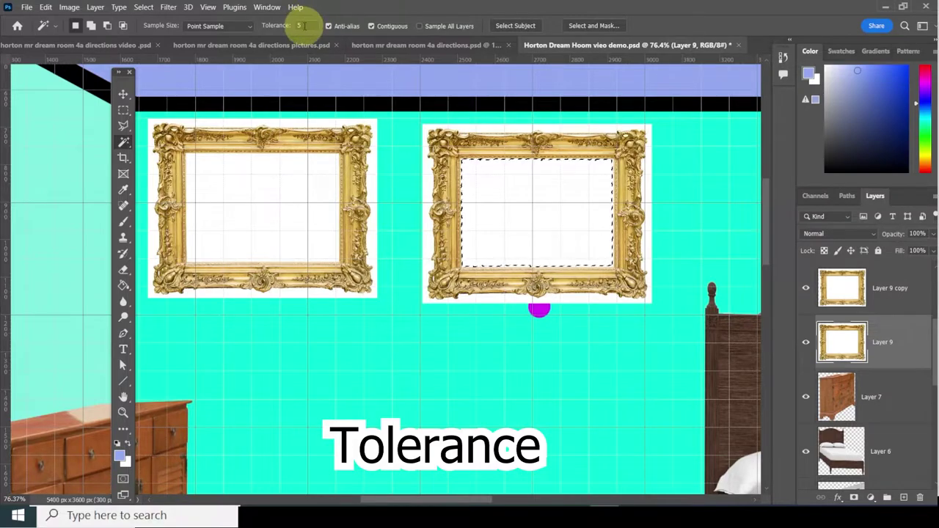
# Set the selection tolerance to 33 and delete the left frame's white opening and margin.
pyautogui.click(301, 24)
pyautogui.moveTo(291, 29); pyautogui.dragTo(285, 25)
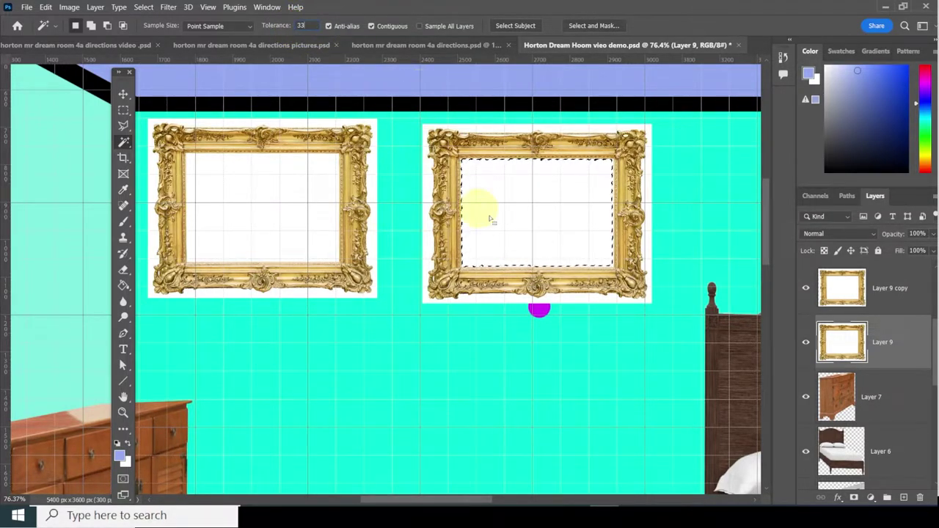
pyautogui.click(527, 233)
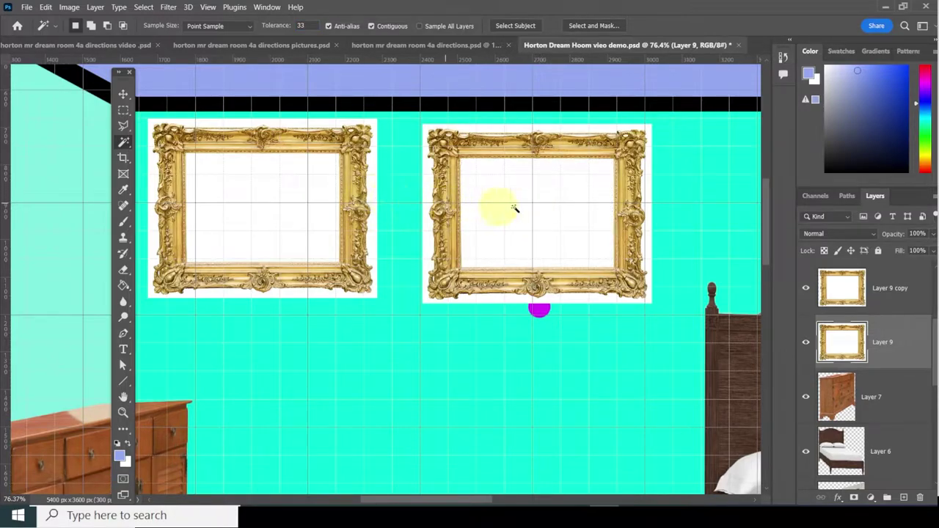
pyautogui.click(303, 202)
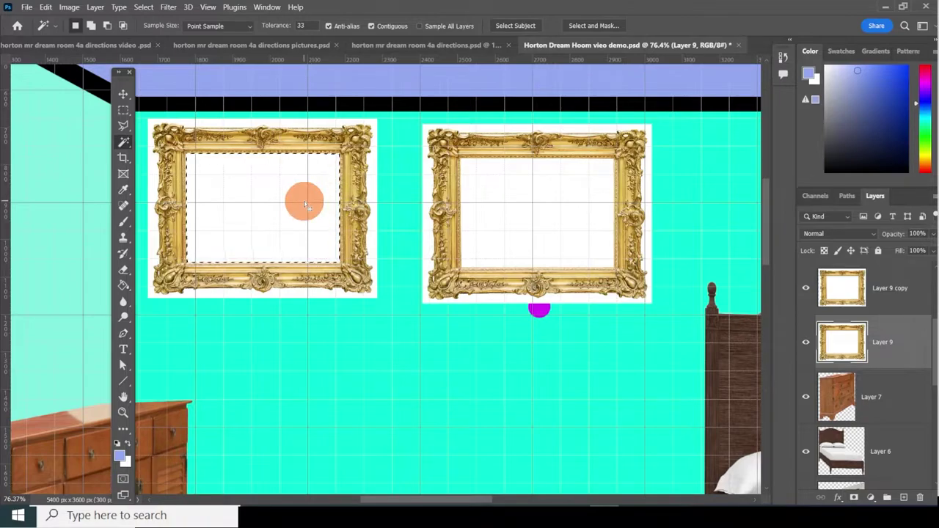
pyautogui.press('Delete')
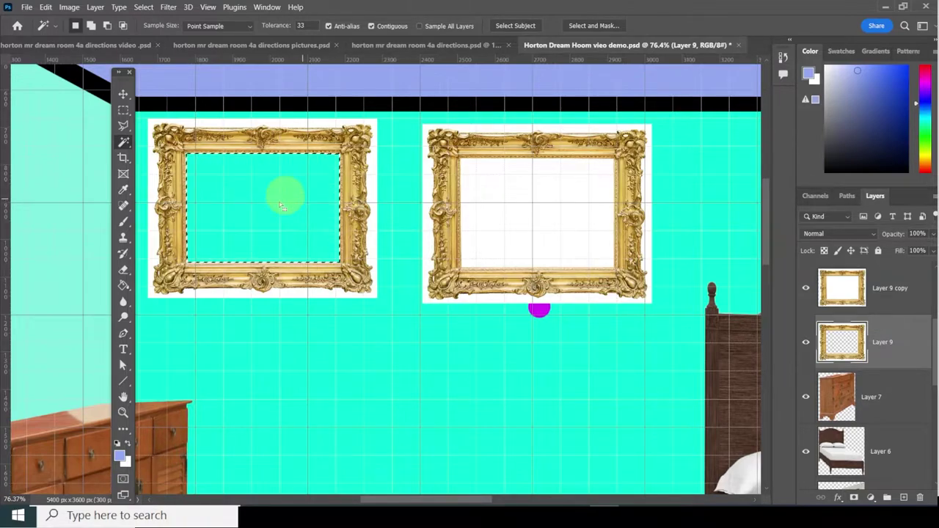
pyautogui.scroll(3, 252, 222)
pyautogui.hotkey('ctrl', 'd')
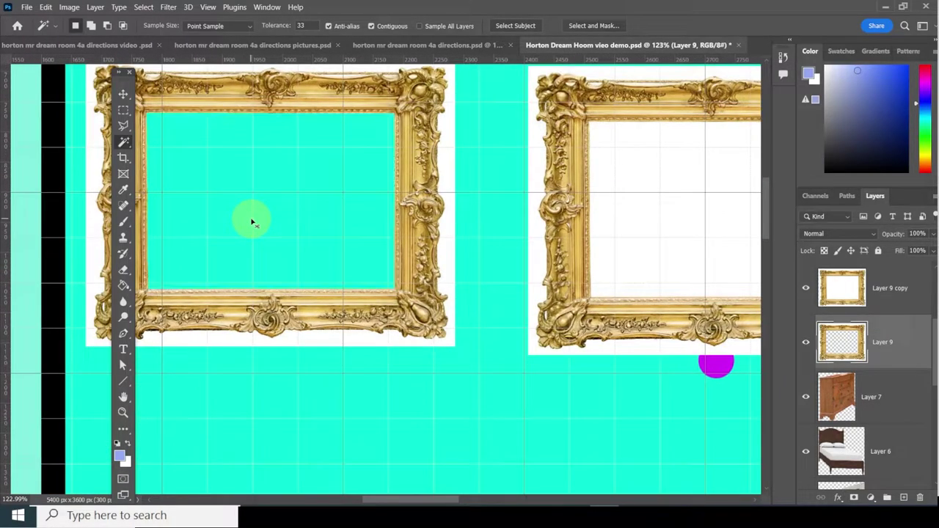
pyautogui.click(317, 341)
pyautogui.press('Delete')
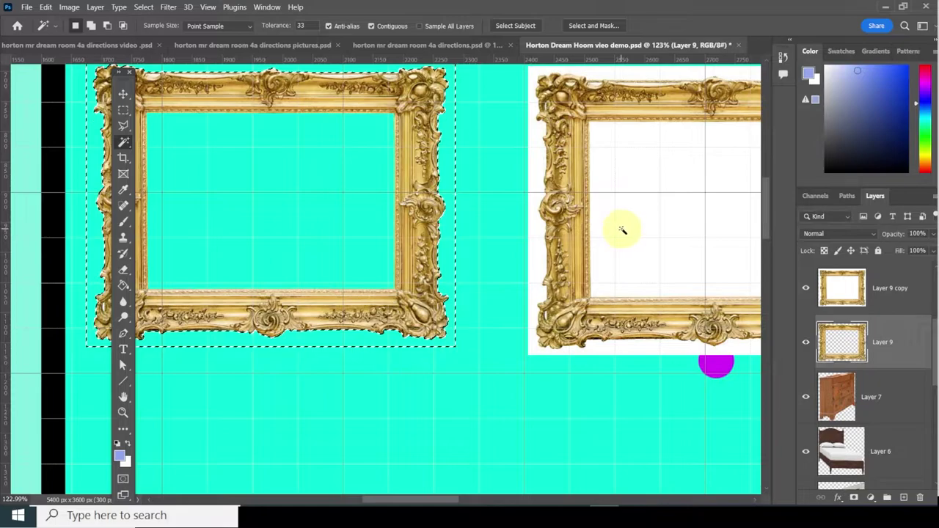
# On Layer 9 copy, delete the right frame's white opening and margin, then deselect and fit the view.
pyautogui.click(881, 289)
pyautogui.click(725, 269)
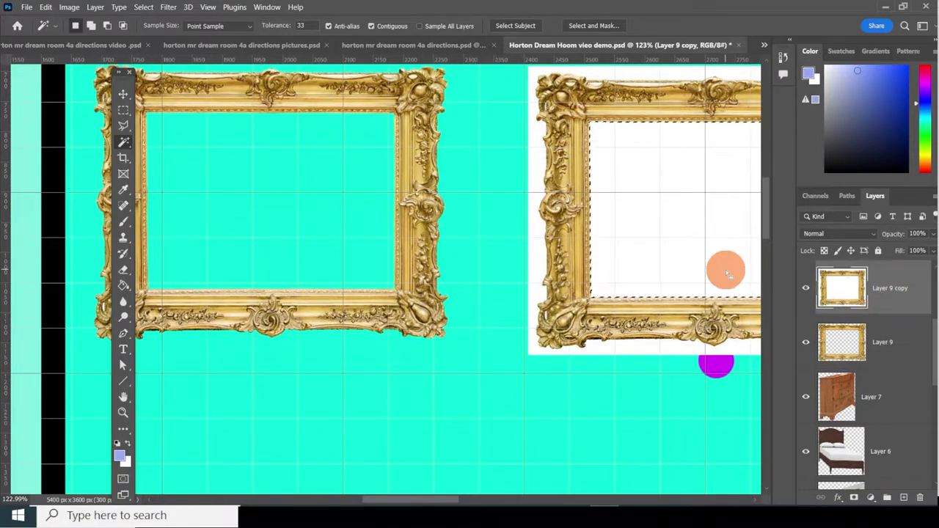
pyautogui.press('Delete')
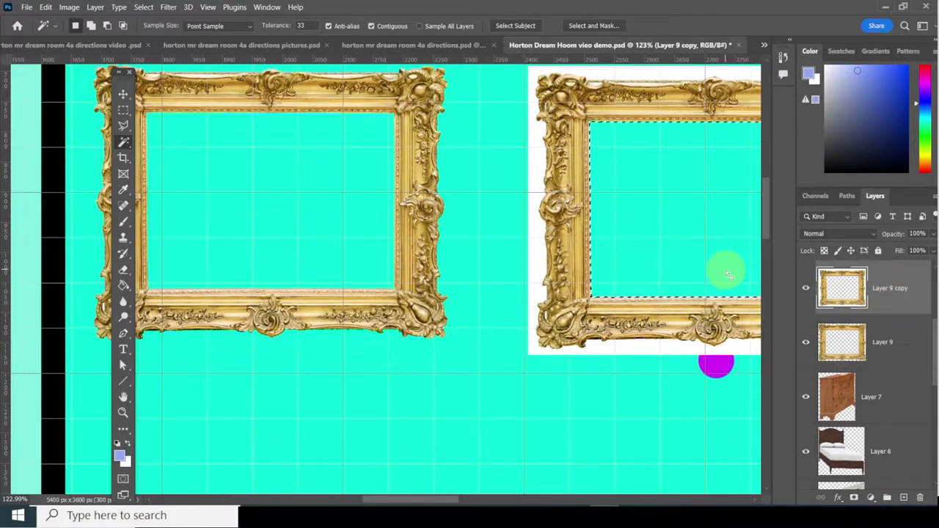
pyautogui.click(658, 352)
pyautogui.press('Delete')
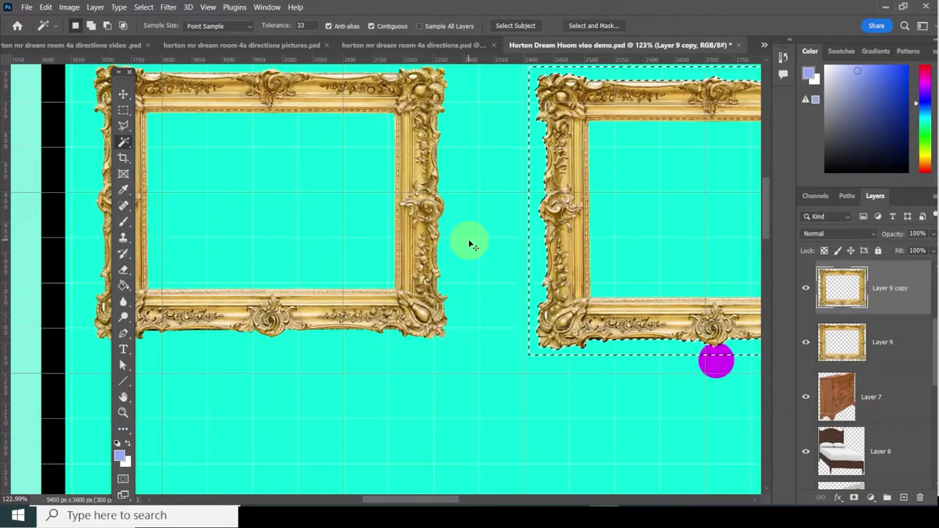
pyautogui.hotkey('ctrl', 'd')
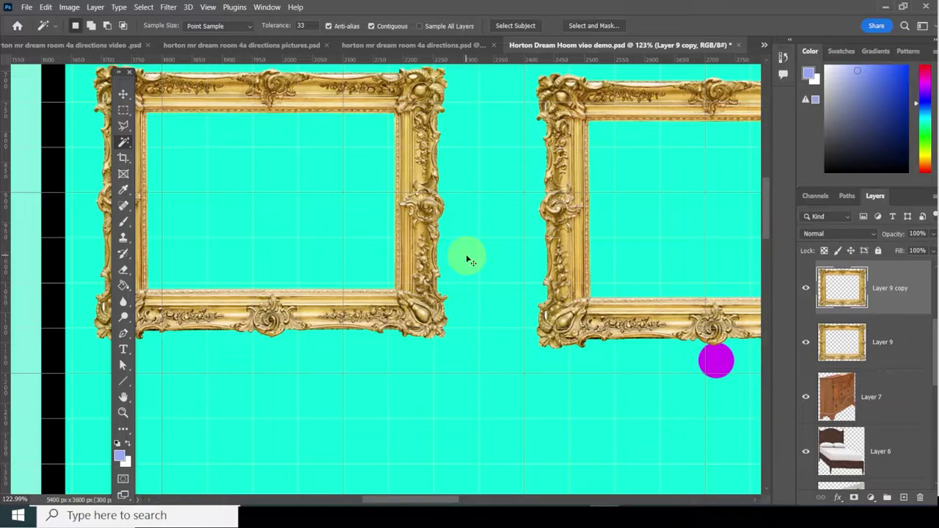
pyautogui.hotkey('ctrl', '0')
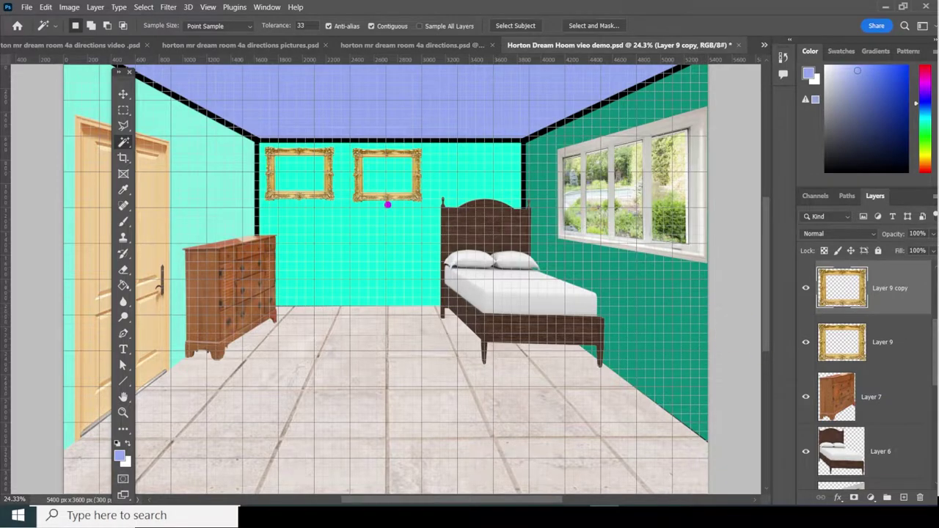
# Send the copied frame layer backward and bring up the File menu's import commands.
pyautogui.hotkey('ctrl', 'shift', '[')
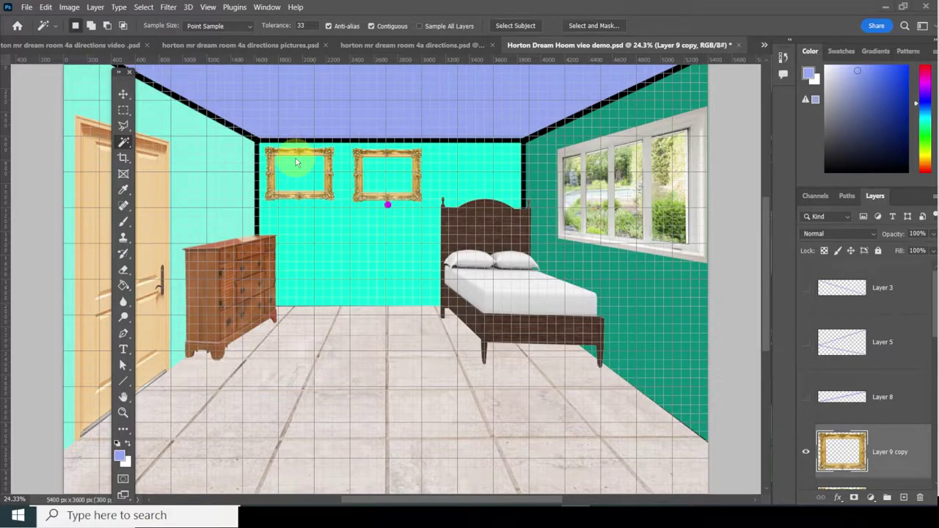
pyautogui.click(27, 9)
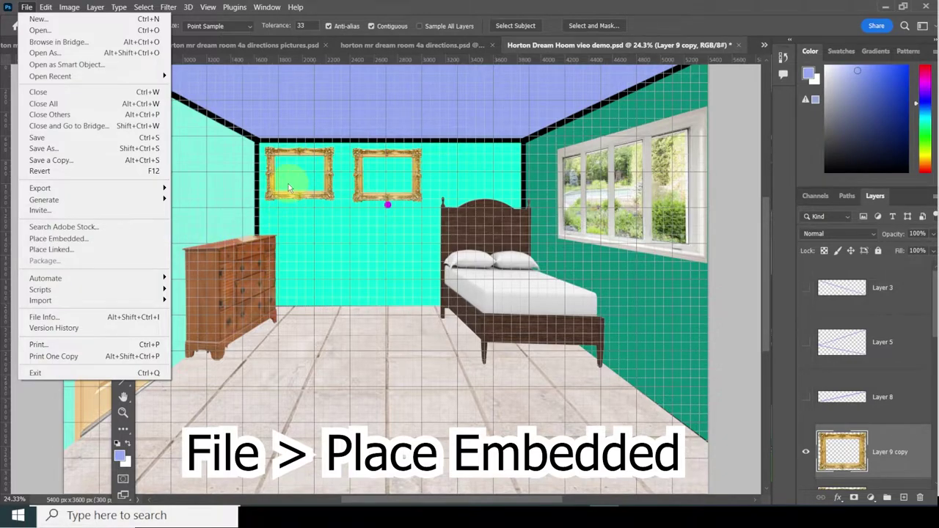
# Place Embedded the city perspective drawing from G:\_photoshop\Media_Arts_Demo_Files.
pyautogui.click(72, 241)
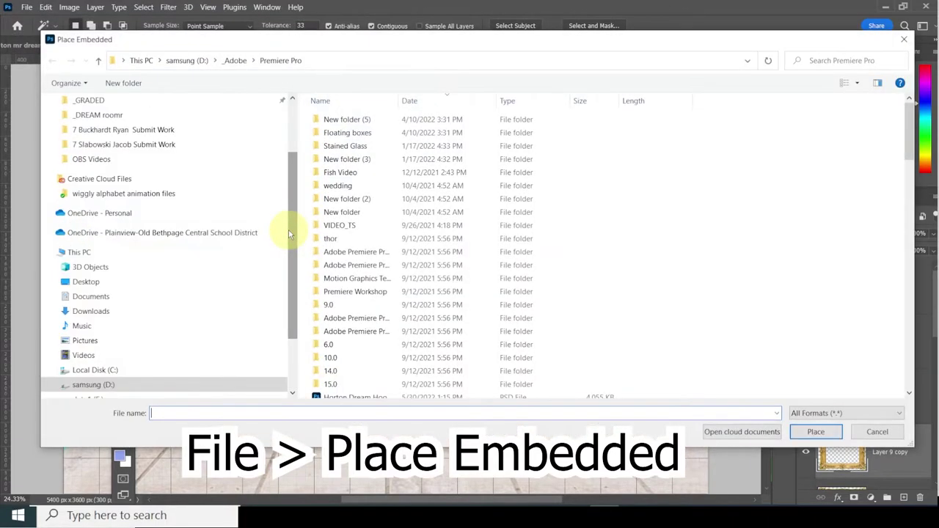
pyautogui.click(138, 63)
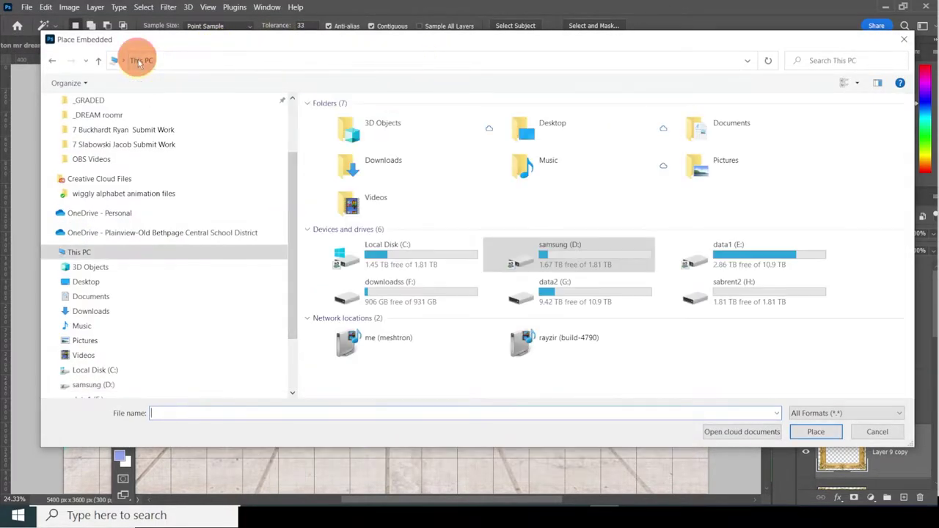
pyautogui.doubleClick(608, 293)
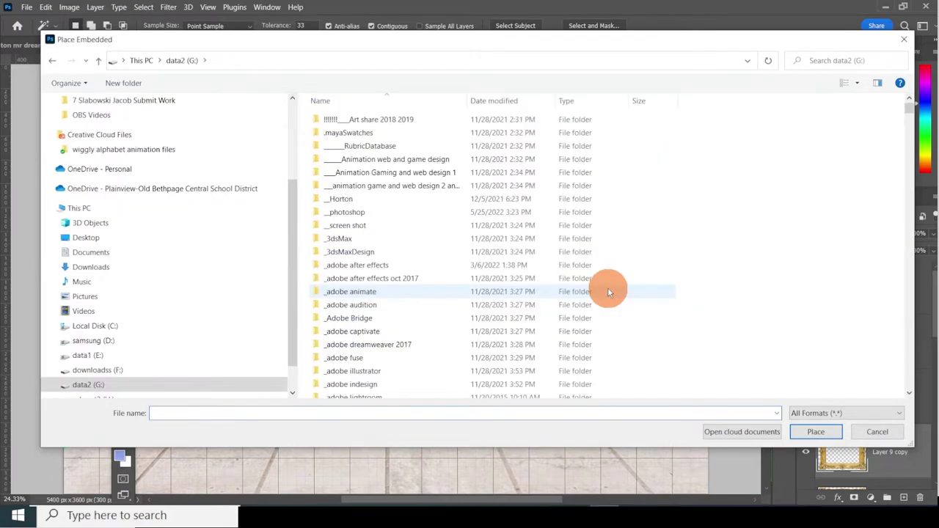
pyautogui.doubleClick(374, 214)
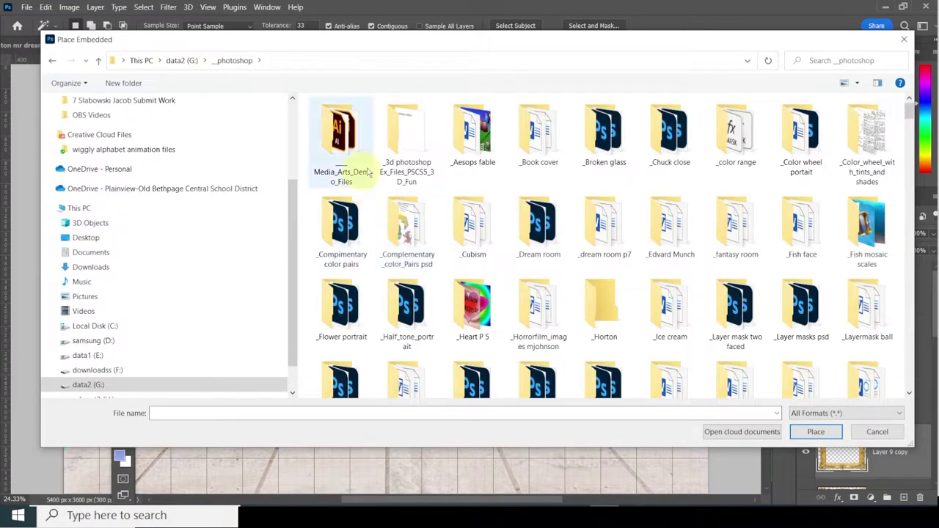
pyautogui.doubleClick(343, 162)
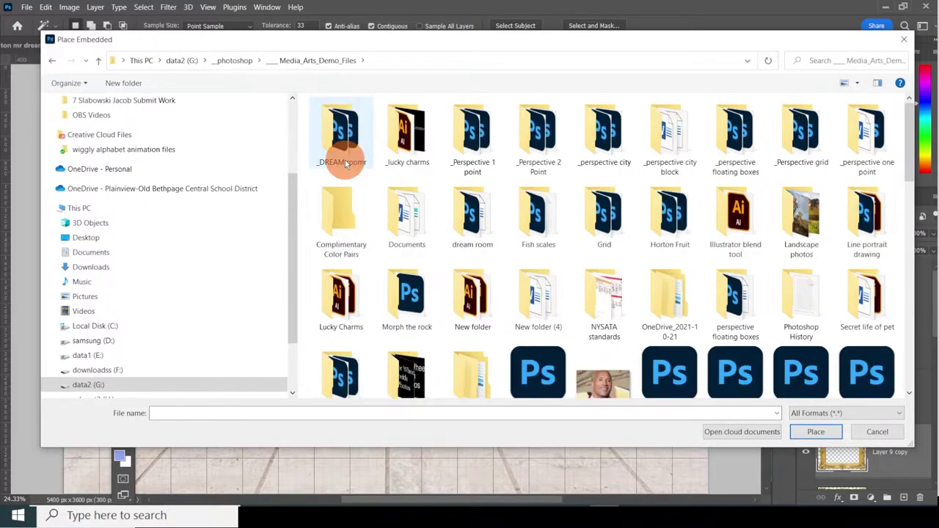
pyautogui.scroll(-5, 410, 227)
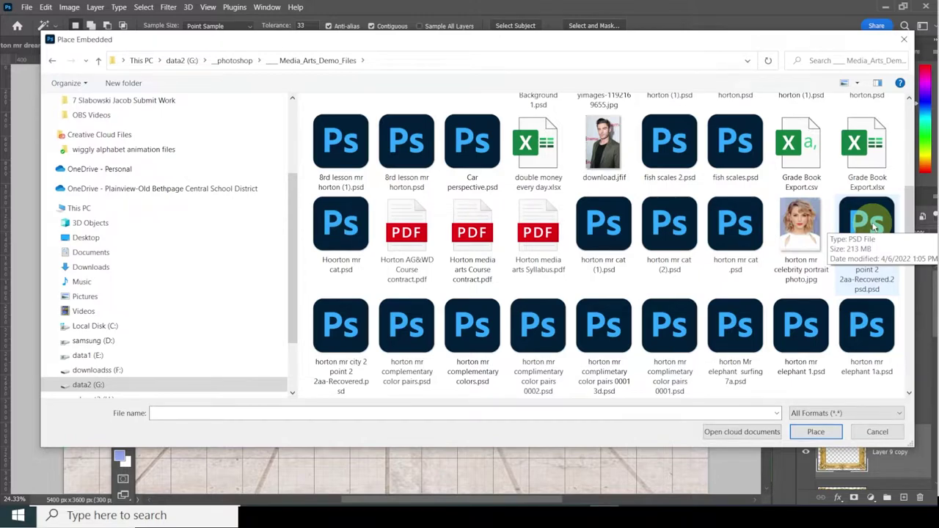
pyautogui.click(869, 227)
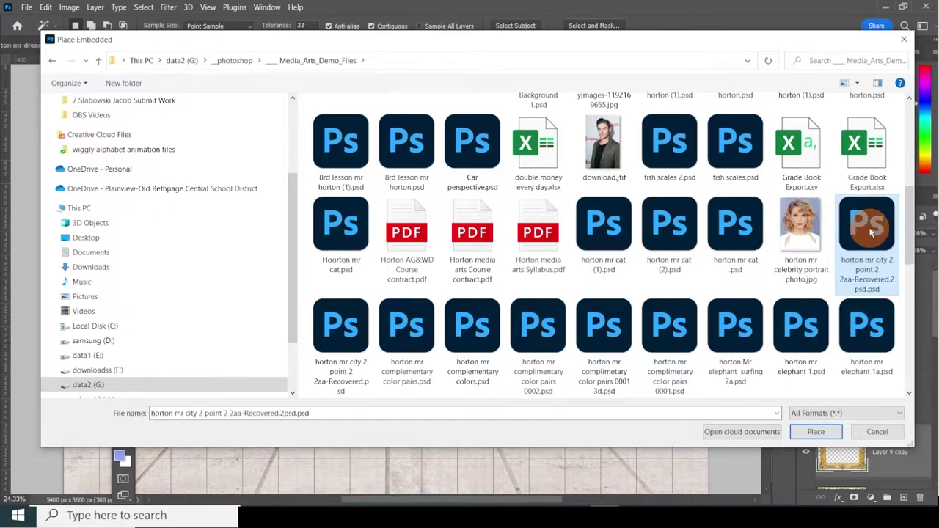
pyautogui.click(815, 431)
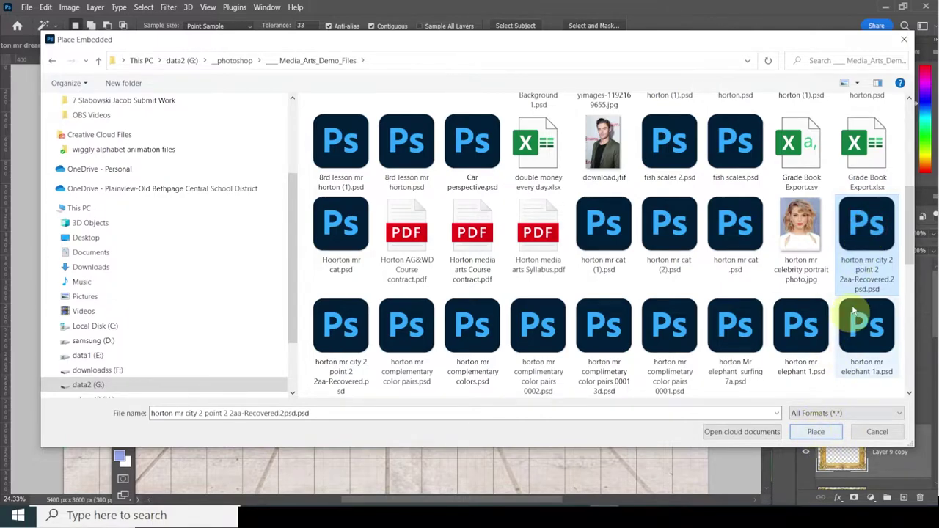
pyautogui.click(817, 432)
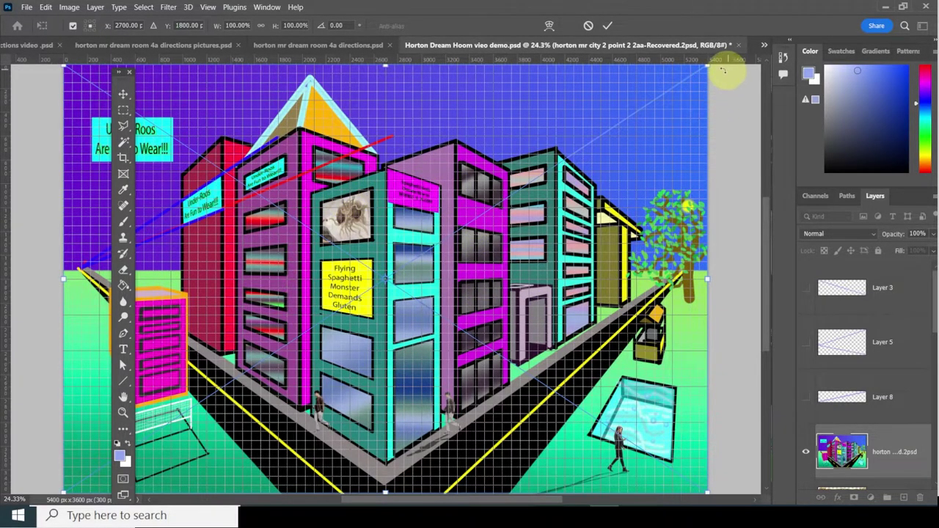
# Scale the city drawing down into the left gold frame and commit the transform.
pyautogui.moveTo(706, 66); pyautogui.dragTo(399, 311)
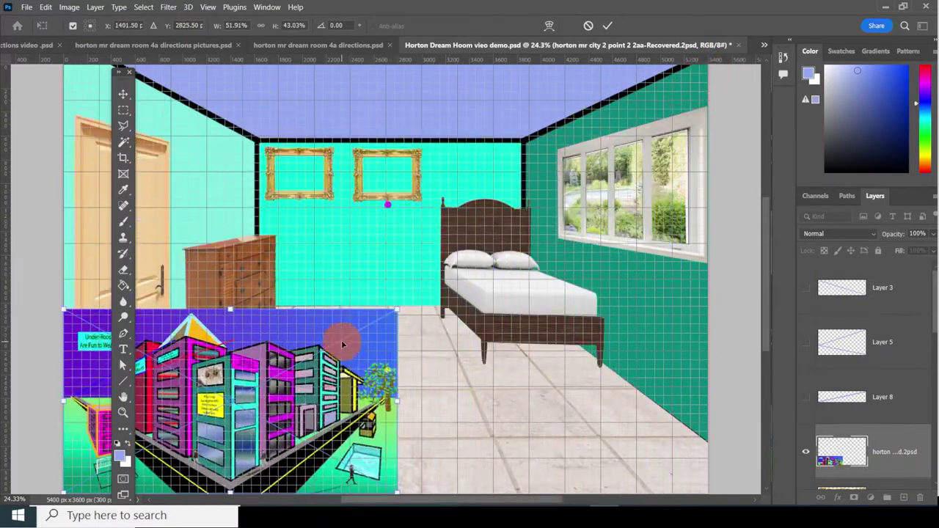
pyautogui.moveTo(341, 341); pyautogui.dragTo(551, 189)
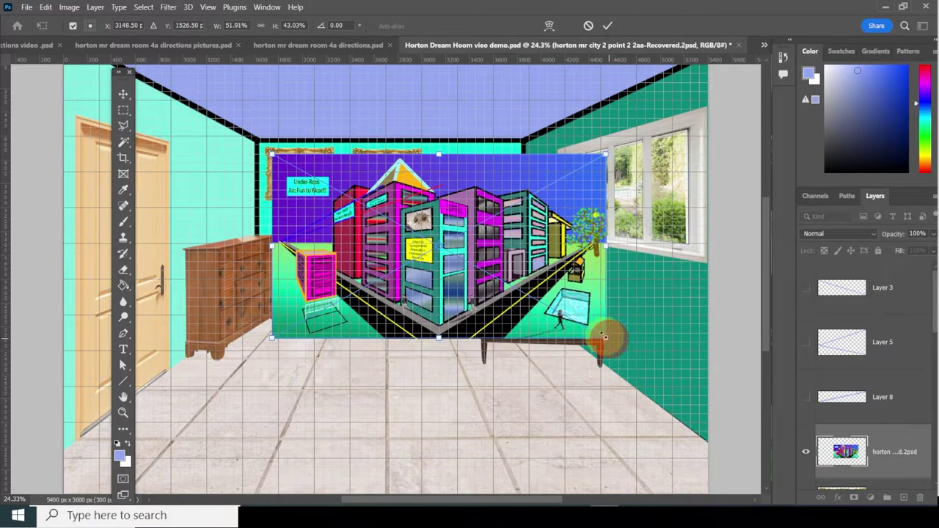
pyautogui.moveTo(606, 337); pyautogui.dragTo(318, 168)
pyautogui.scroll(5, 314, 178)
pyautogui.scroll(1, 314, 178)
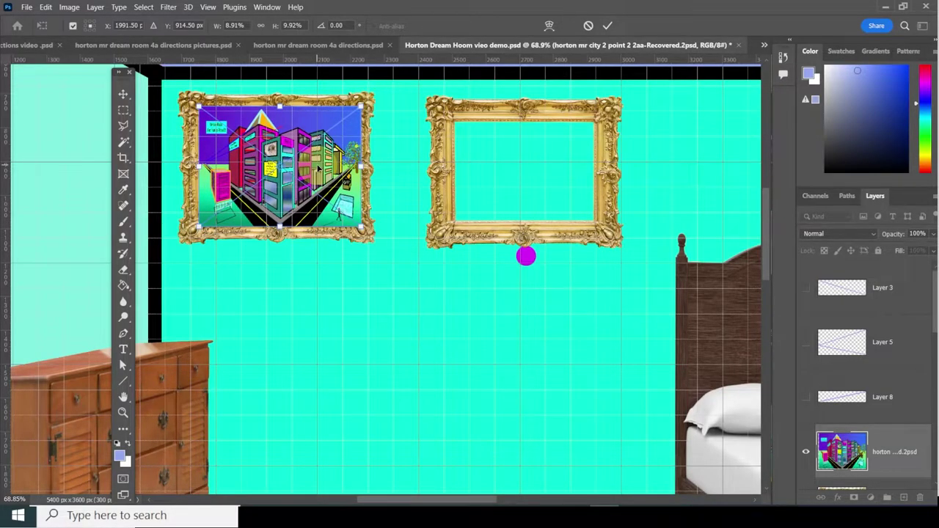
pyautogui.press('Return')
pyautogui.press('w')
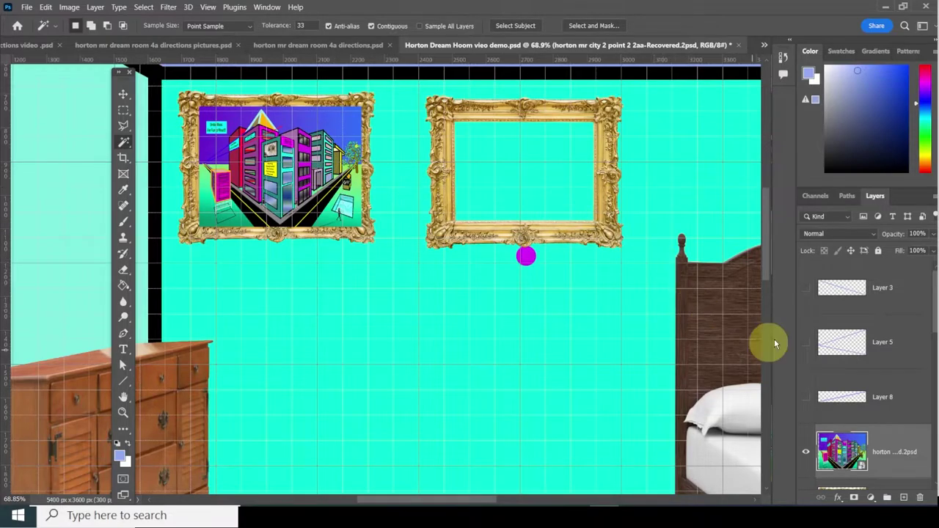
pyautogui.scroll(-3, 850, 334)
pyautogui.scroll(1, 884, 329)
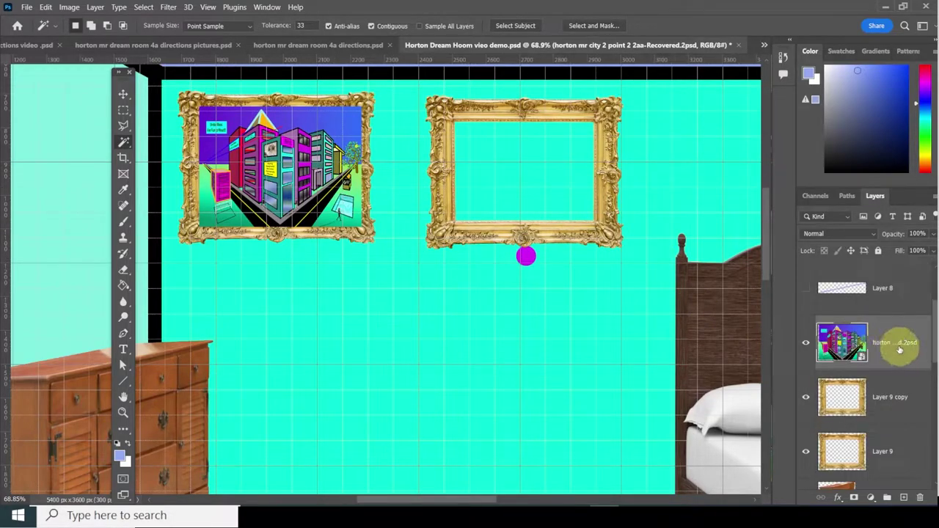
# Move the city layer below the frame layers and resize it to about 436 × 307 px in the opening.
pyautogui.moveTo(898, 345); pyautogui.dragTo(896, 457)
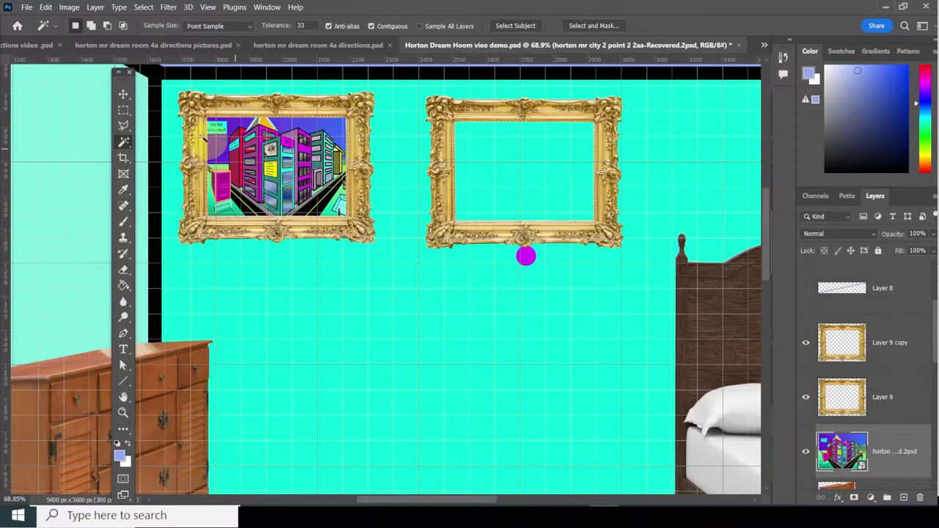
pyautogui.click(123, 94)
pyautogui.moveTo(263, 151); pyautogui.dragTo(265, 158)
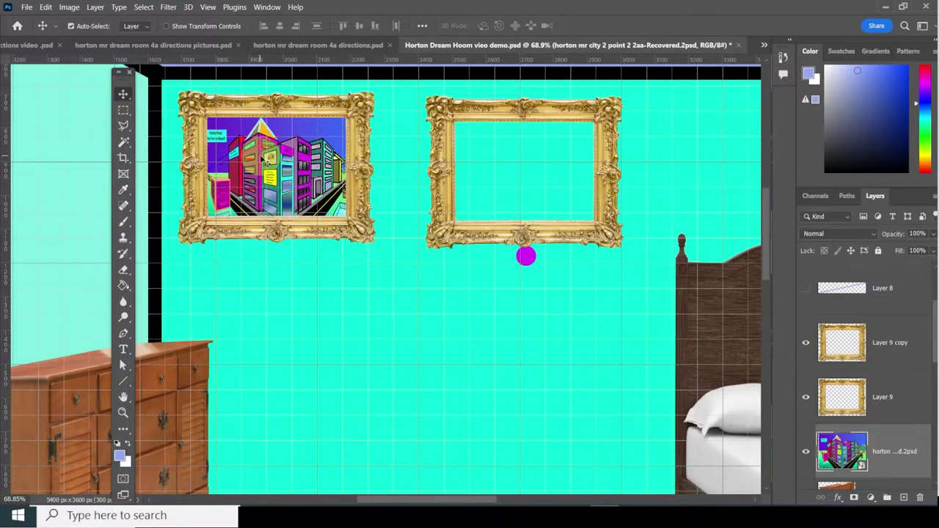
pyautogui.hotkey('ctrl', 't')
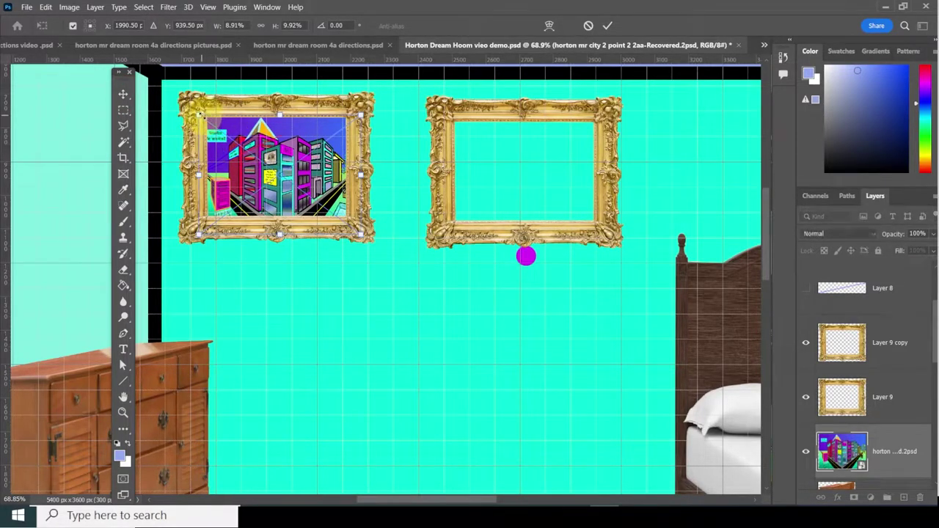
pyautogui.moveTo(199, 114)
pyautogui.mouseDown()
pyautogui.moveTo(212, 119)
pyautogui.moveTo(204, 118)
pyautogui.mouseUp()
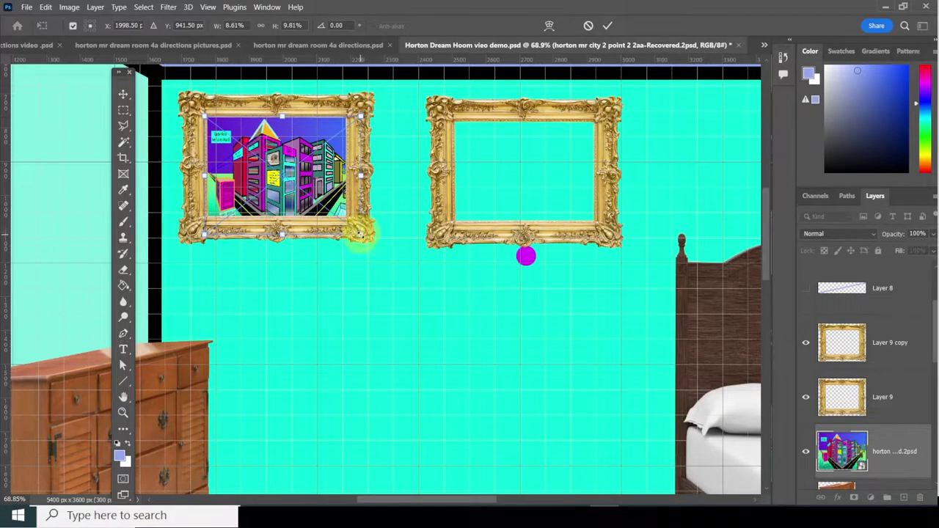
pyautogui.moveTo(360, 234)
pyautogui.mouseDown()
pyautogui.moveTo(358, 213)
pyautogui.moveTo(351, 218)
pyautogui.mouseUp()
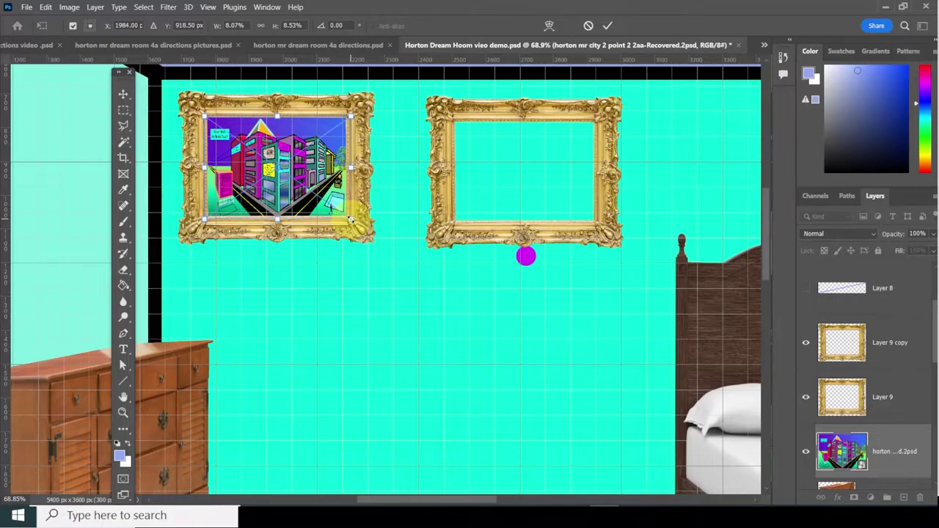
pyautogui.click(450, 219)
pyautogui.click(872, 402)
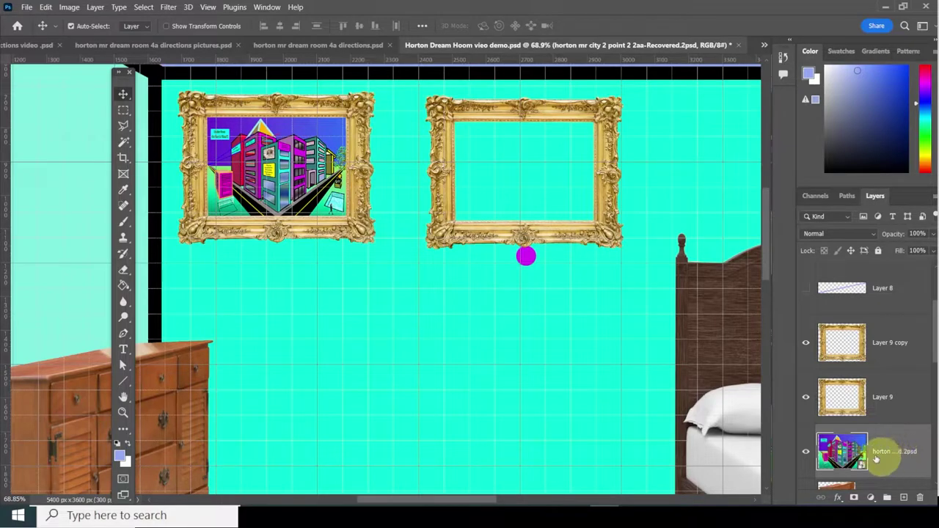
# Merge the left gold frame and the city picture into one layer, Layer 9.
pyautogui.click(891, 397)
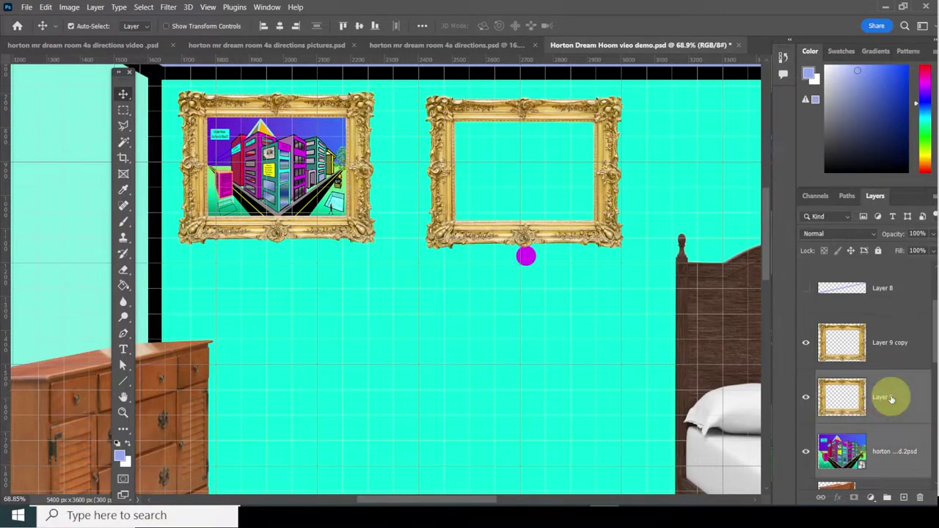
pyautogui.rightClick(891, 398)
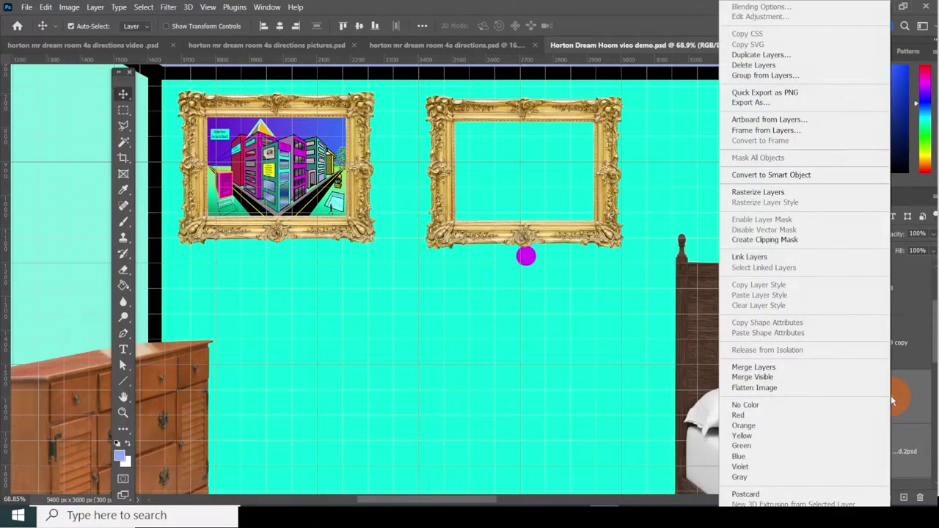
pyautogui.click(788, 368)
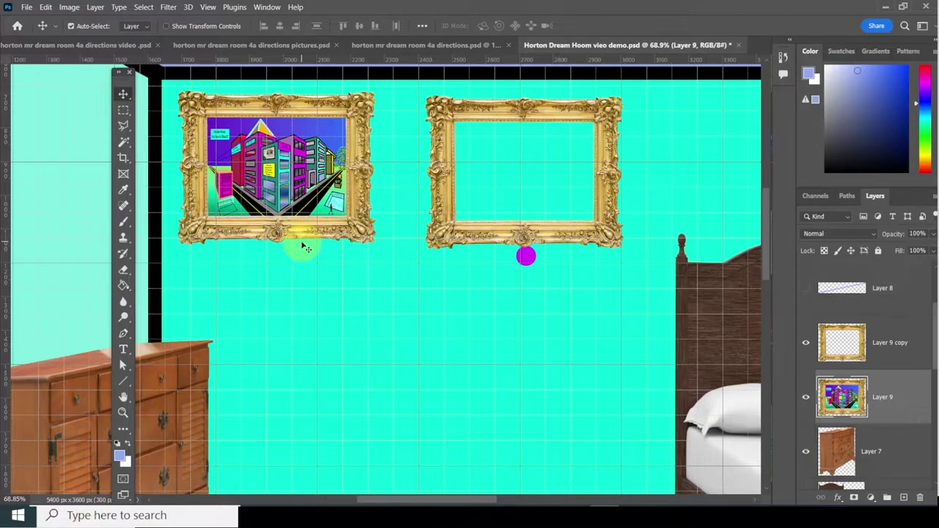
pyautogui.click(896, 412)
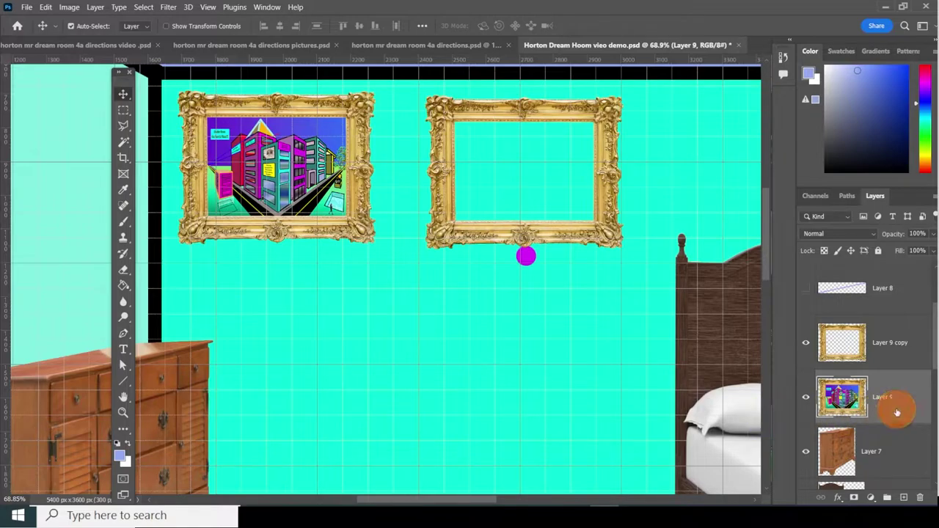
pyautogui.doubleClick(915, 405)
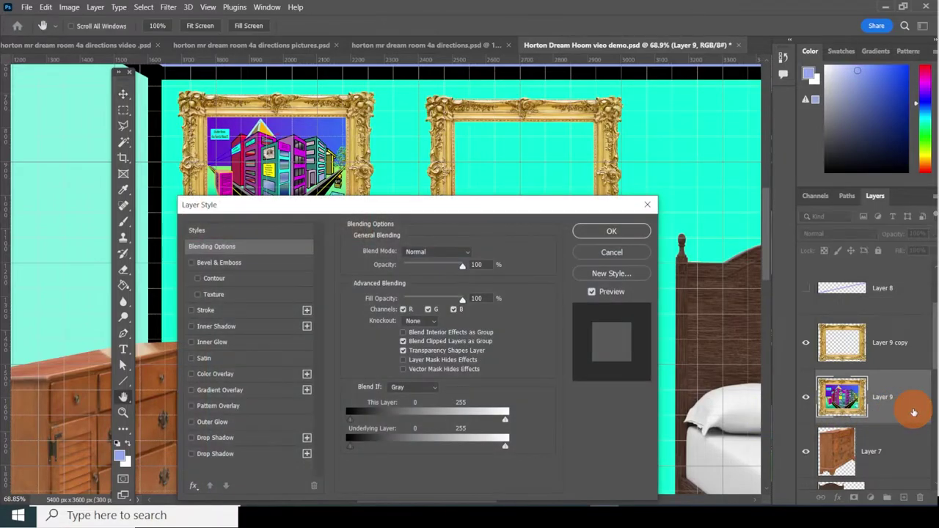
pyautogui.click(648, 207)
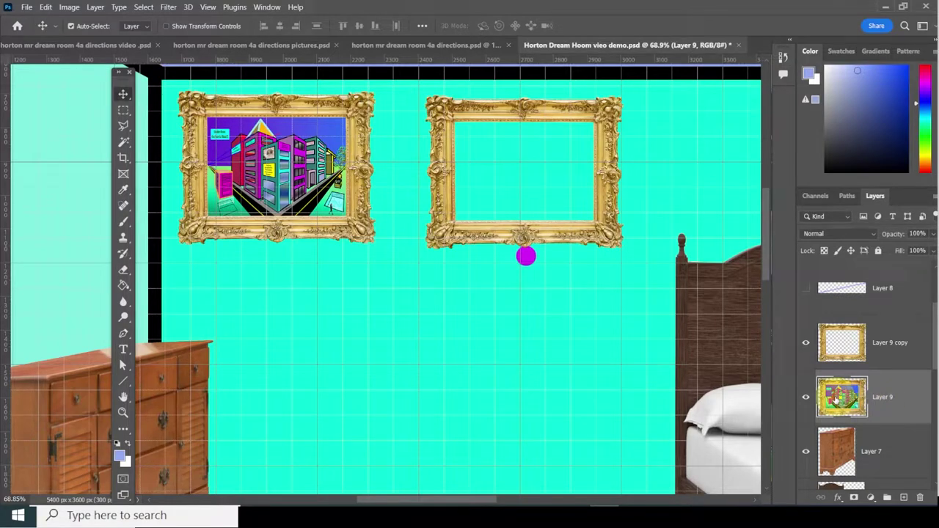
pyautogui.click(921, 403)
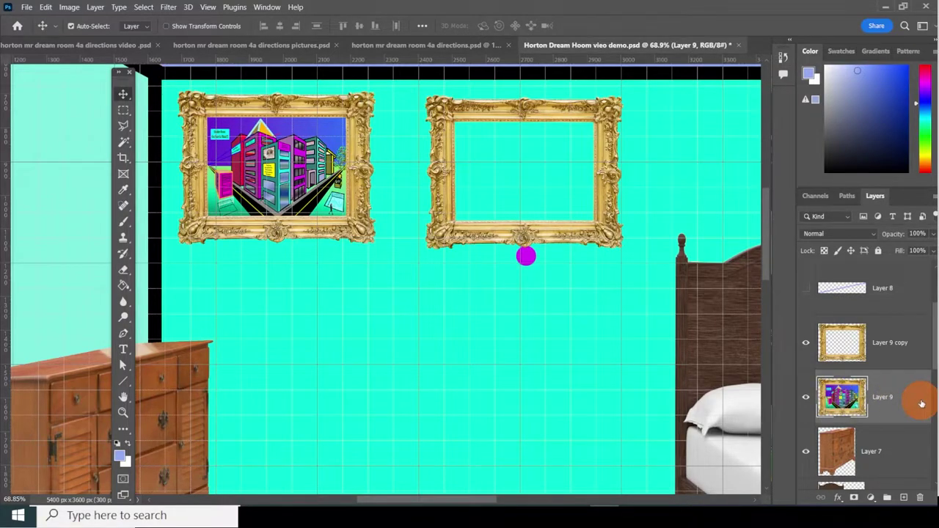
pyautogui.doubleClick(916, 404)
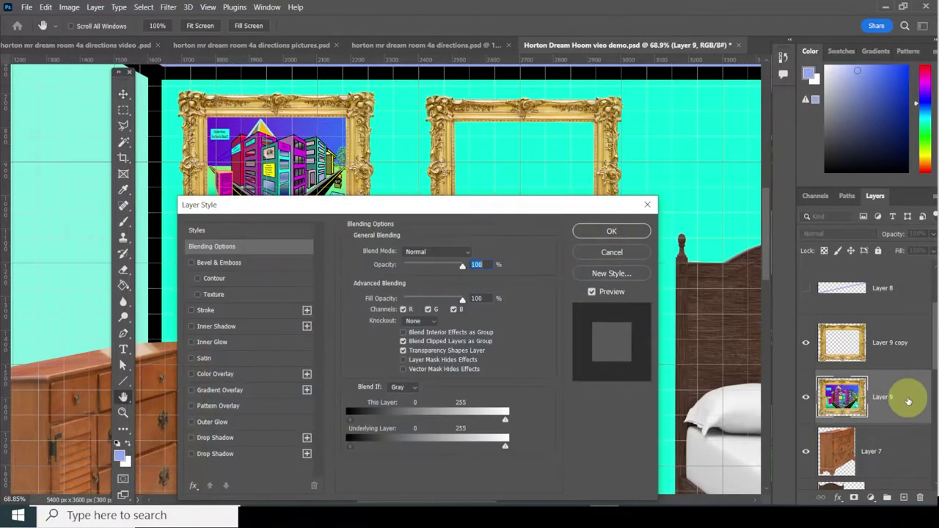
pyautogui.click(649, 203)
# Add a drop shadow with 57° angle, 35% opacity, 39 px distance, 19% spread and 27 px size.
pyautogui.click(836, 497)
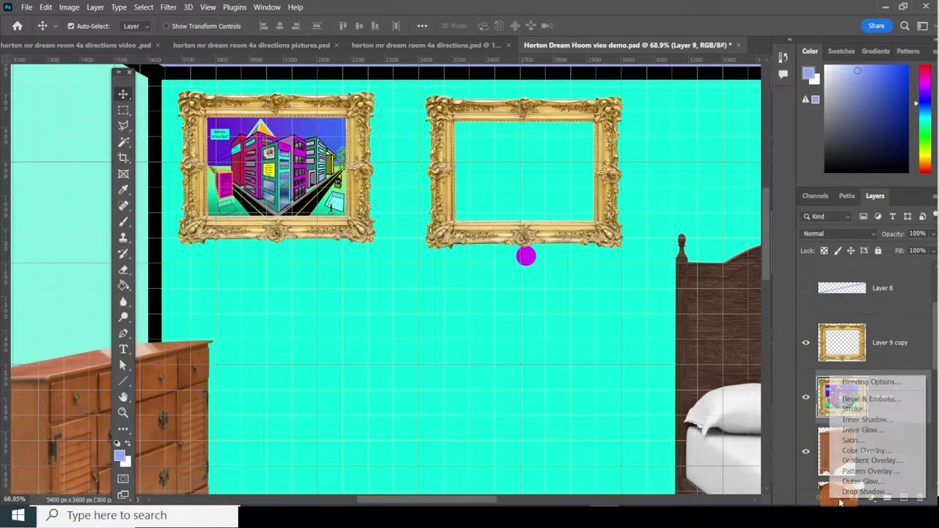
pyautogui.click(854, 492)
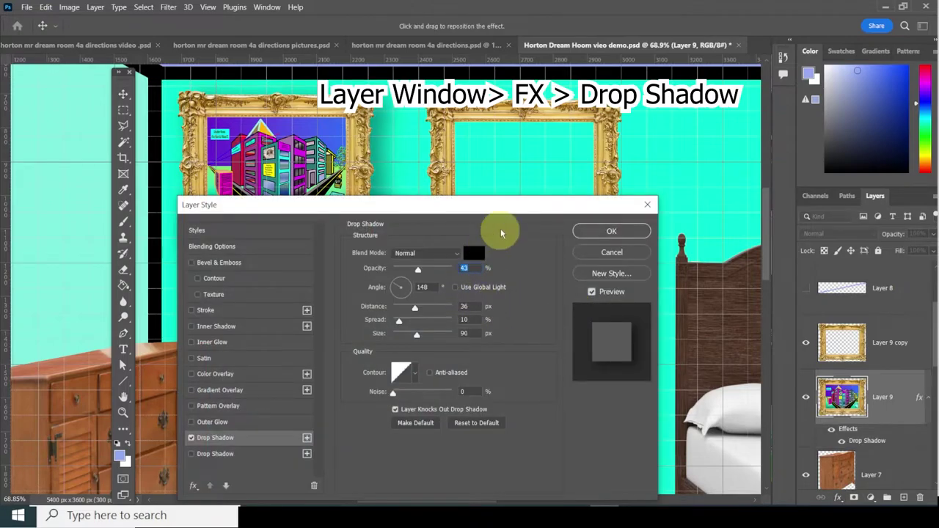
pyautogui.moveTo(451, 206); pyautogui.dragTo(683, 125)
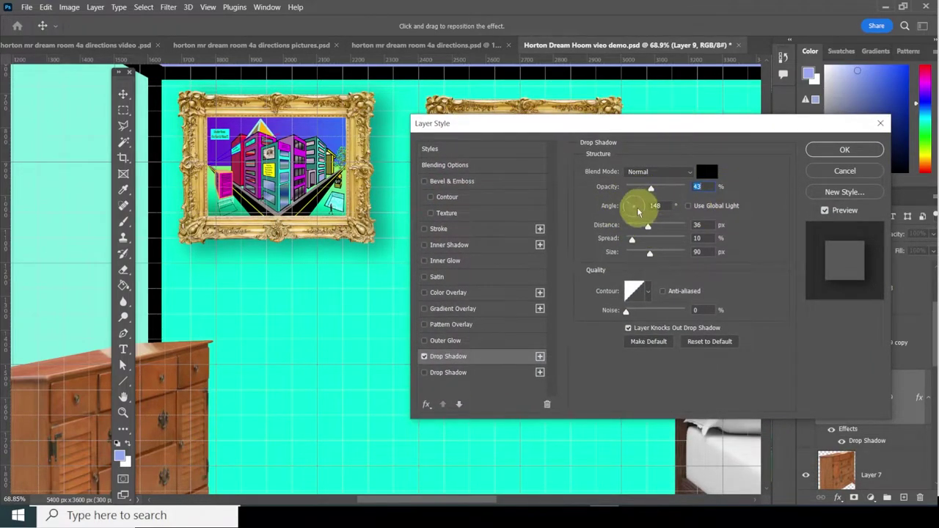
pyautogui.moveTo(634, 205)
pyautogui.mouseDown()
pyautogui.moveTo(663, 187)
pyautogui.moveTo(638, 188)
pyautogui.mouseUp()
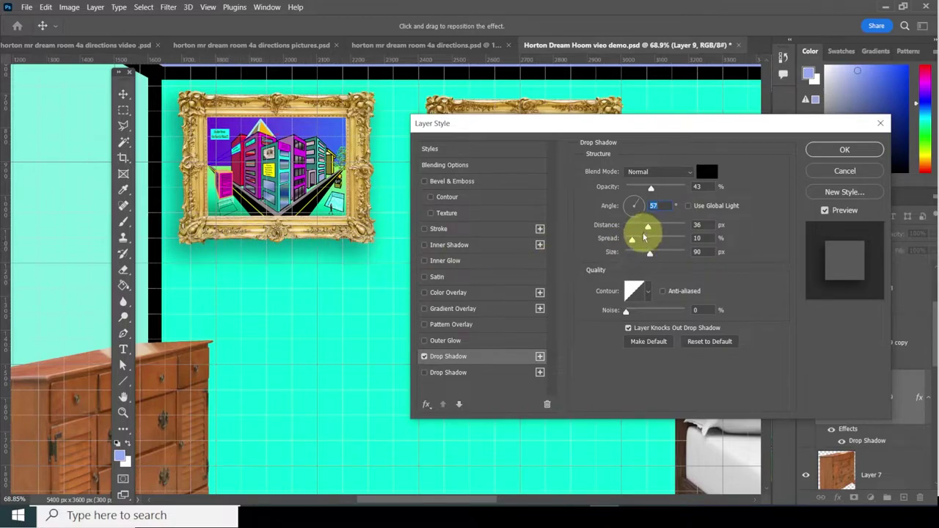
pyautogui.moveTo(632, 242); pyautogui.dragTo(650, 231)
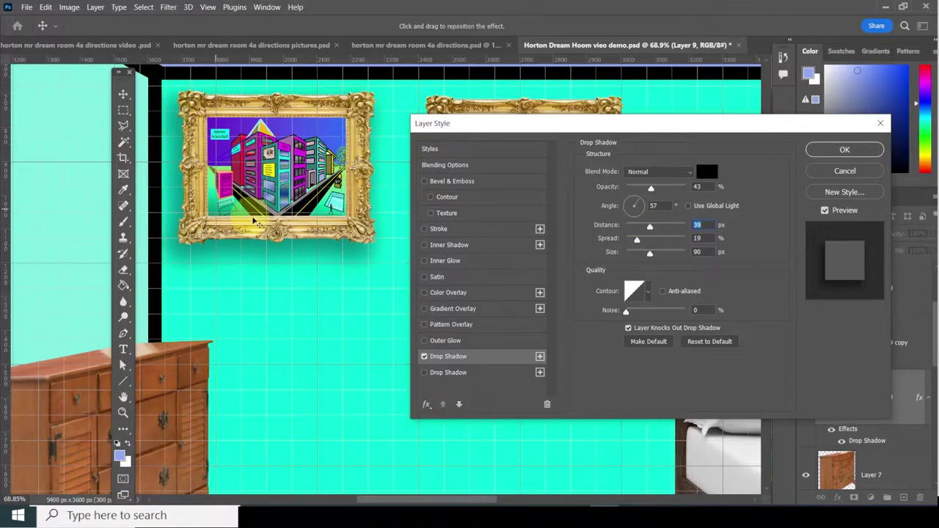
pyautogui.moveTo(649, 254); pyautogui.dragTo(637, 253)
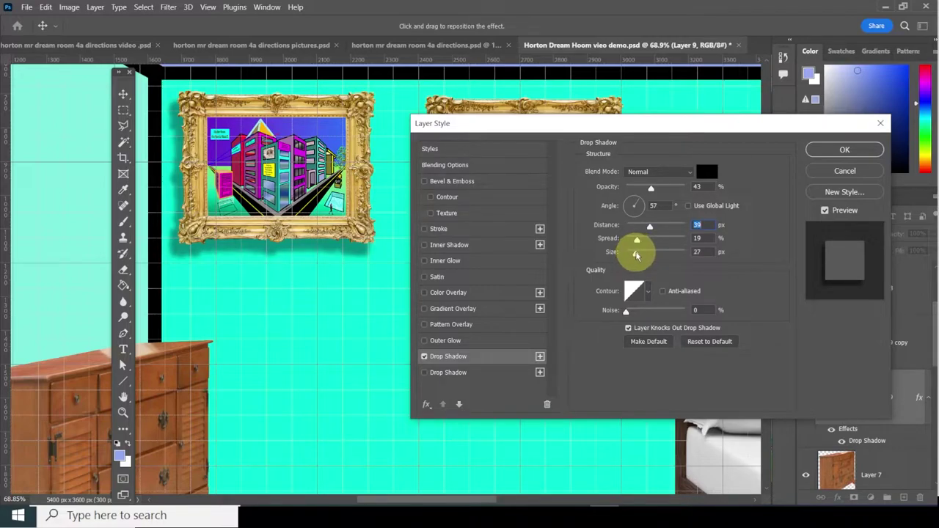
pyautogui.moveTo(650, 189); pyautogui.dragTo(645, 192)
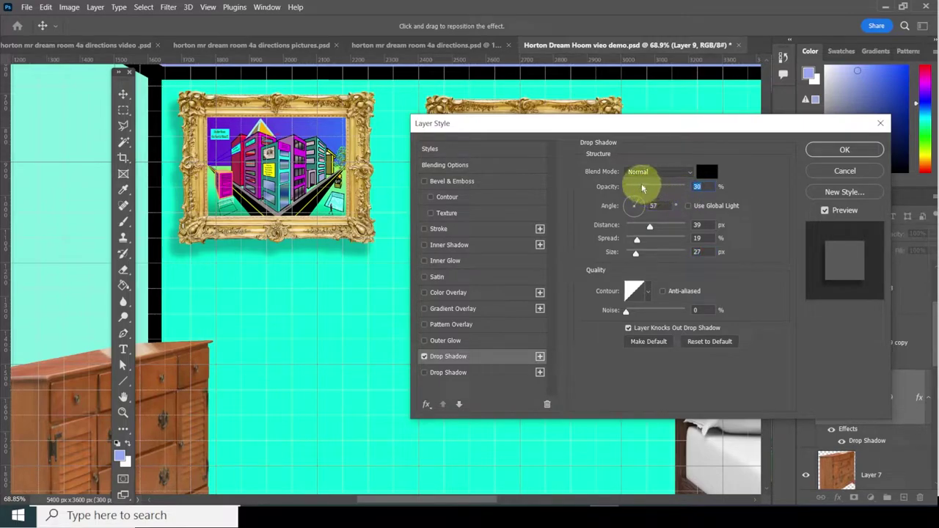
pyautogui.click(644, 190)
pyautogui.moveTo(644, 190); pyautogui.dragTo(647, 190)
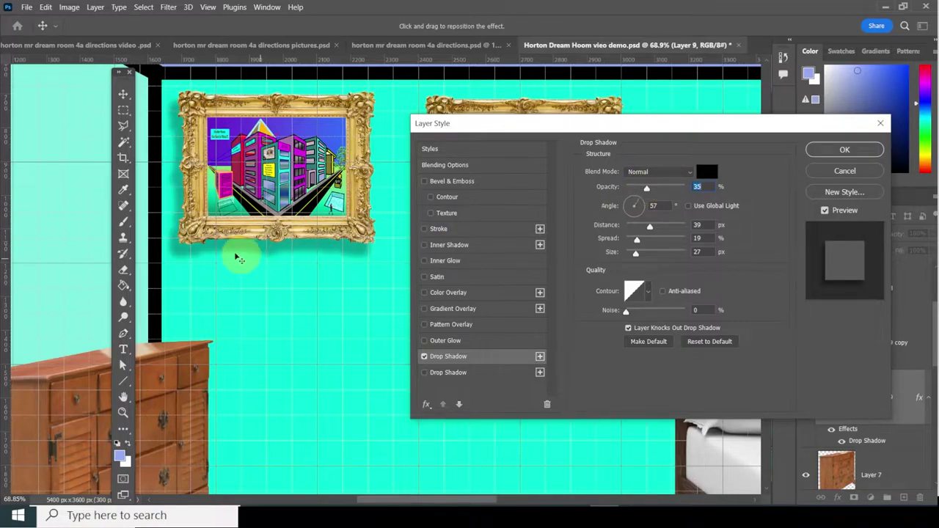
pyautogui.click(846, 150)
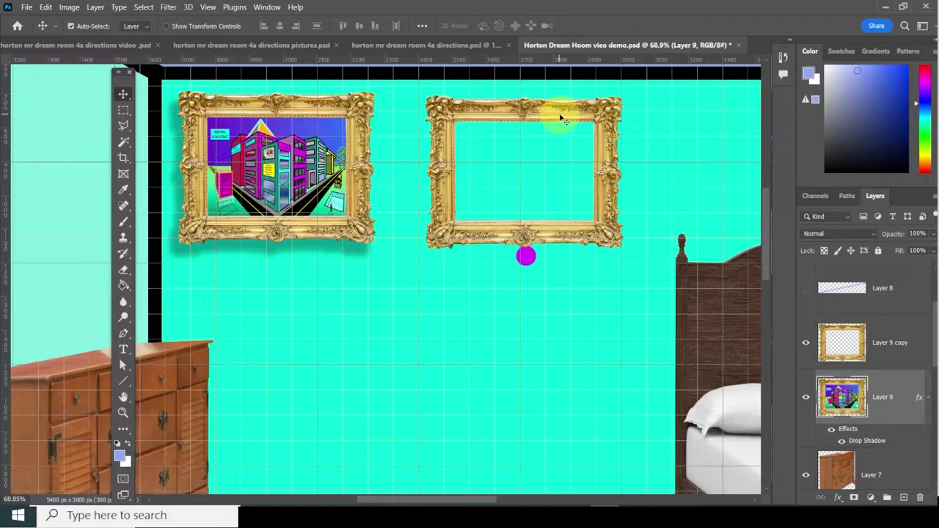
# Rotate the Layer 9 copy frame 90° clockwise and place it below the city picture.
pyautogui.rightClick(563, 118)
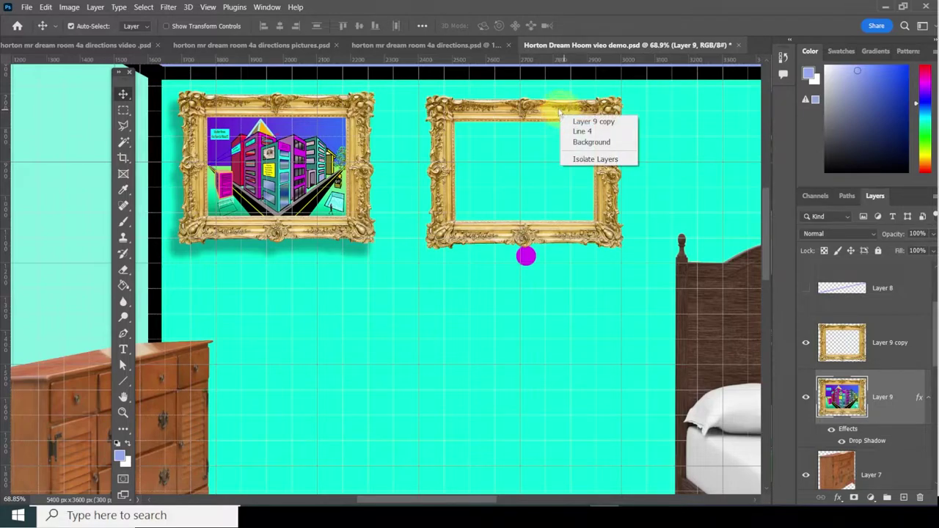
pyautogui.rightClick(543, 112)
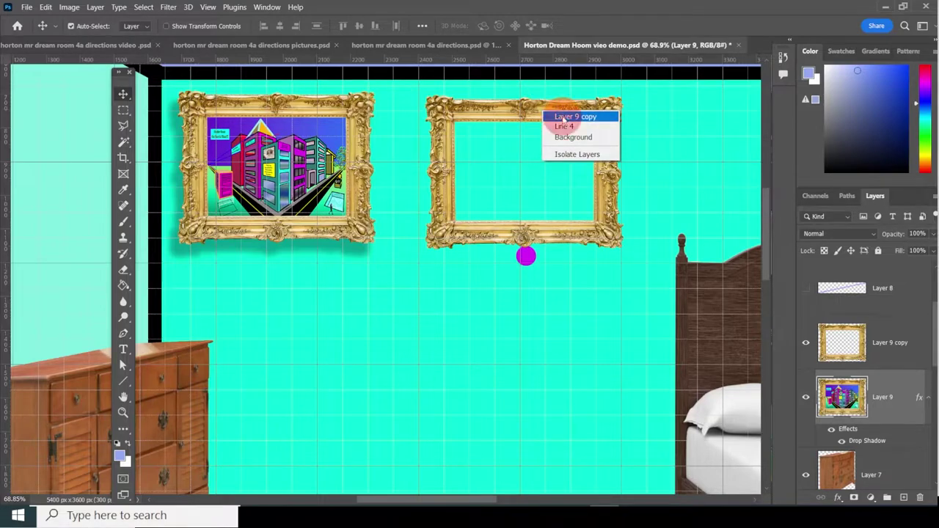
pyautogui.click(563, 118)
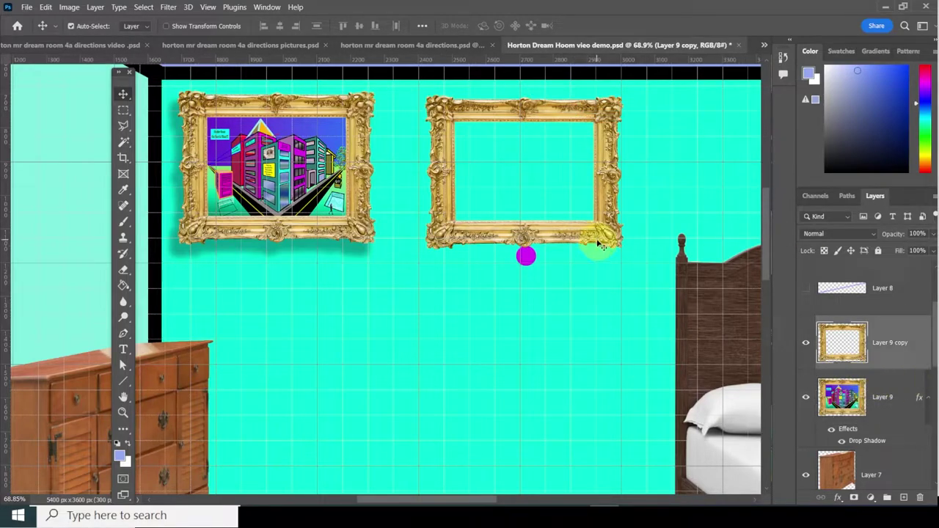
pyautogui.hotkey('ctrl', 't')
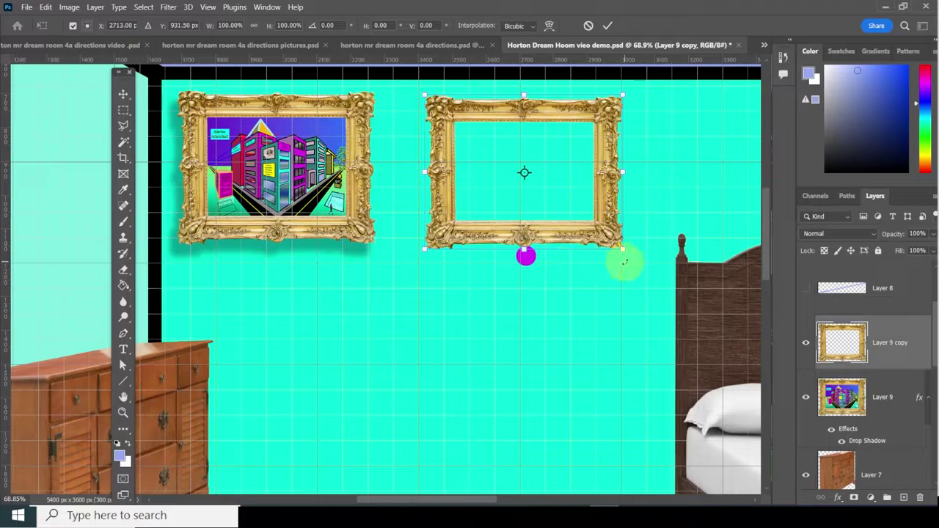
pyautogui.rightClick(591, 236)
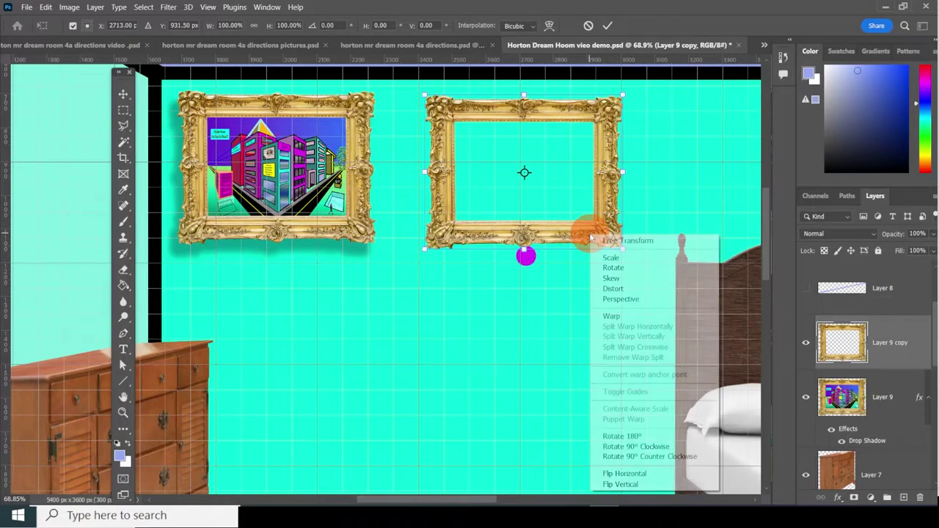
pyautogui.click(637, 447)
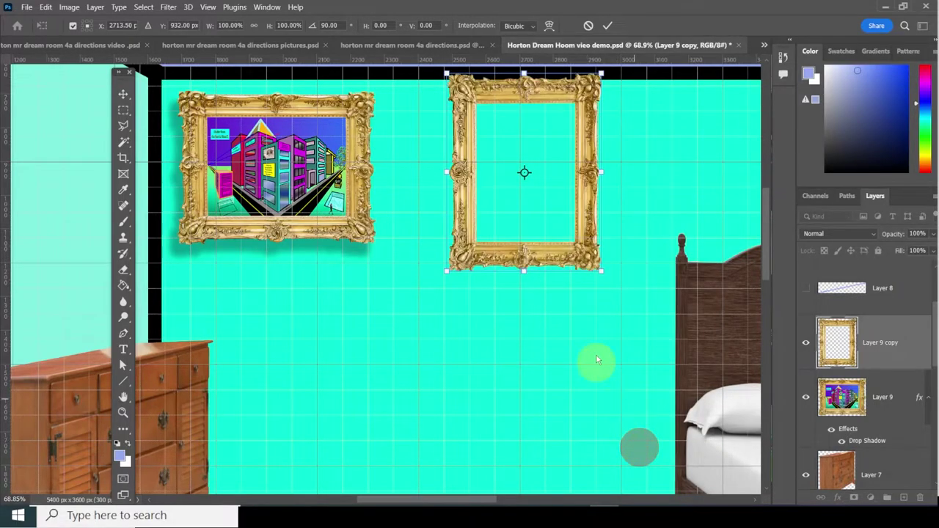
pyautogui.moveTo(583, 261); pyautogui.dragTo(409, 434)
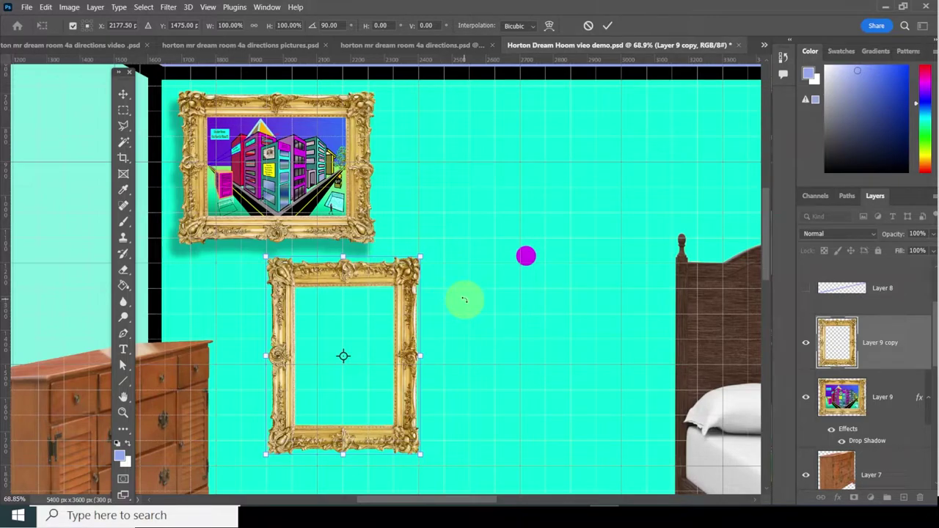
pyautogui.press('Return')
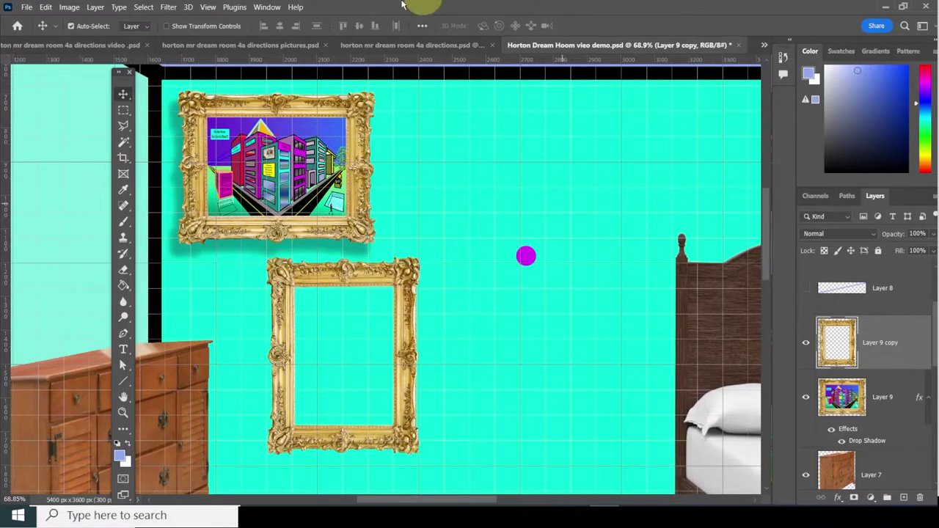
# Bring the wigged-man portrait from pictures.psd under the empty frame and scale it to about 317 × 427 px.
pyautogui.click(250, 47)
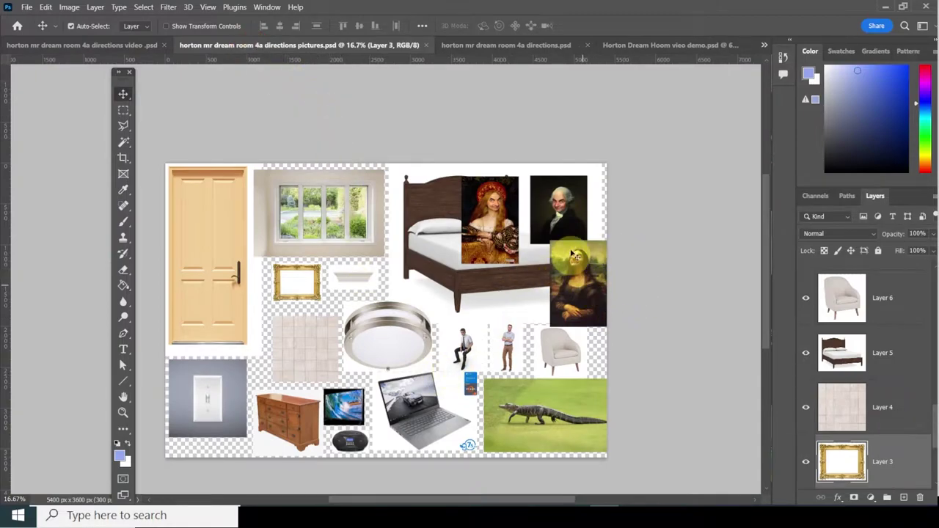
pyautogui.moveTo(559, 215); pyautogui.dragTo(346, 329)
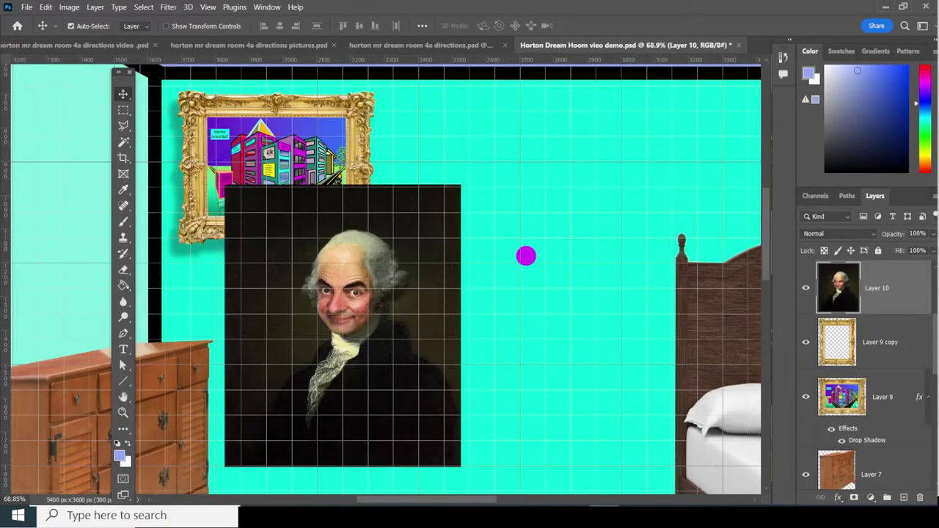
pyautogui.moveTo(873, 289); pyautogui.dragTo(876, 367)
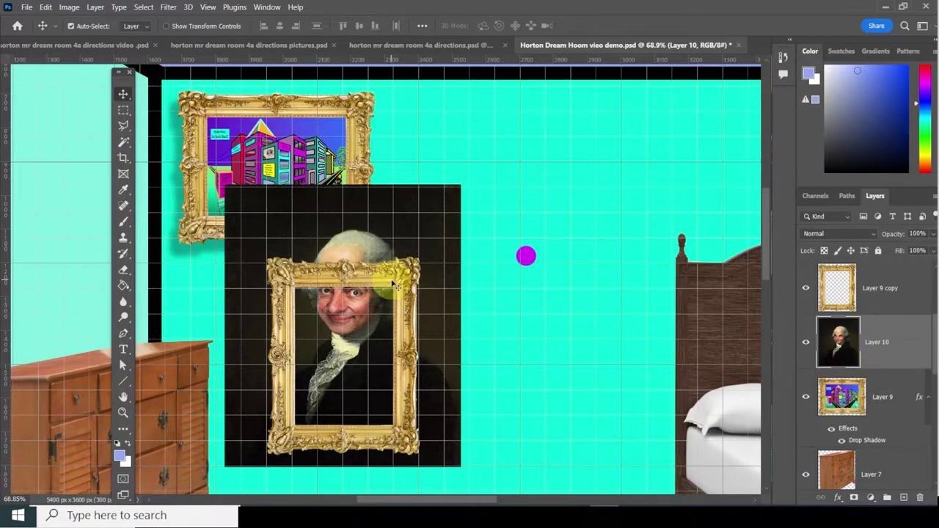
pyautogui.hotkey('ctrl', 't')
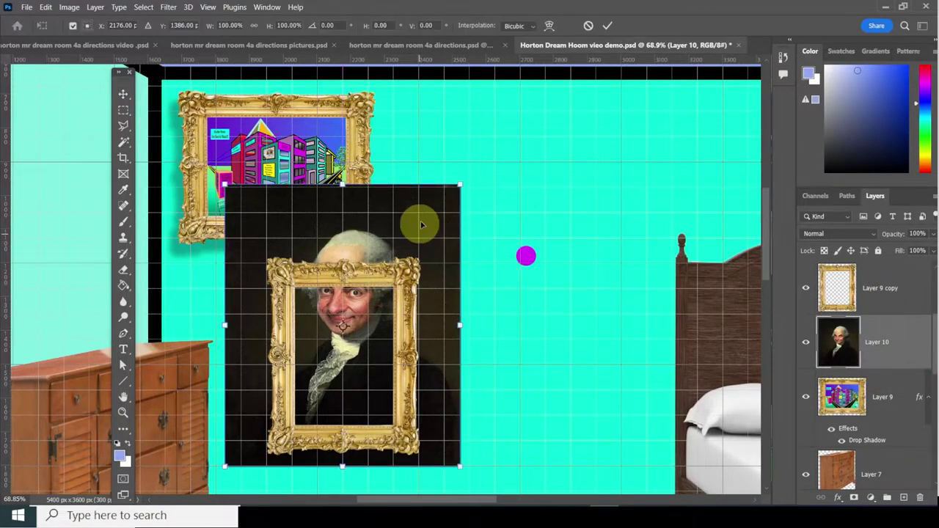
pyautogui.moveTo(459, 185); pyautogui.dragTo(398, 285)
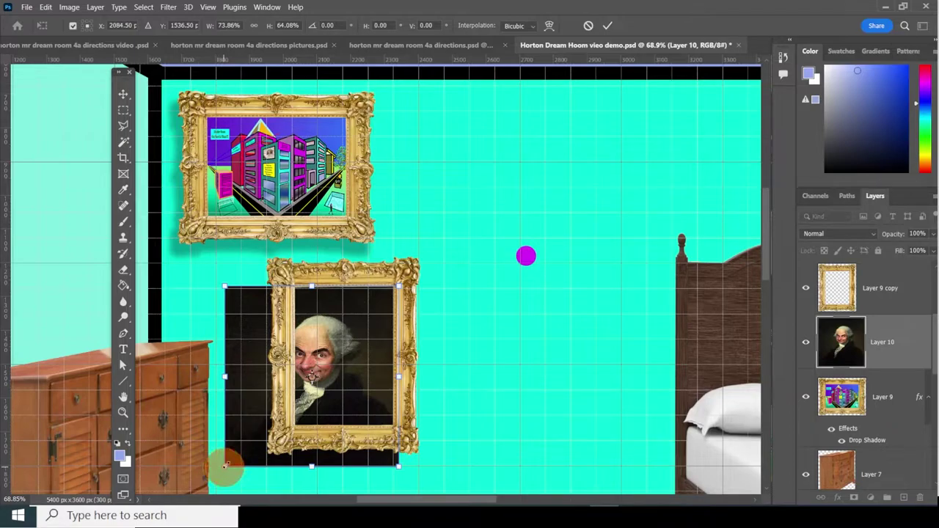
pyautogui.moveTo(226, 465); pyautogui.dragTo(291, 431)
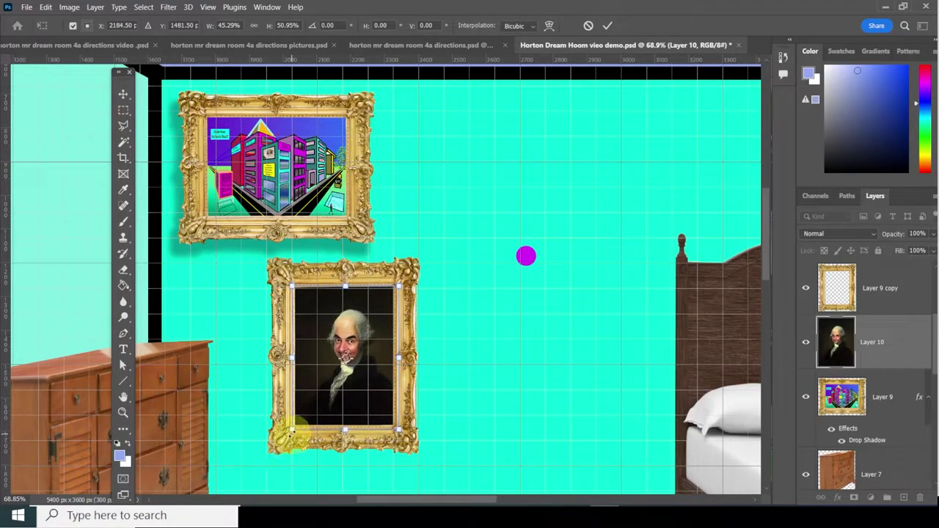
pyautogui.press('Return')
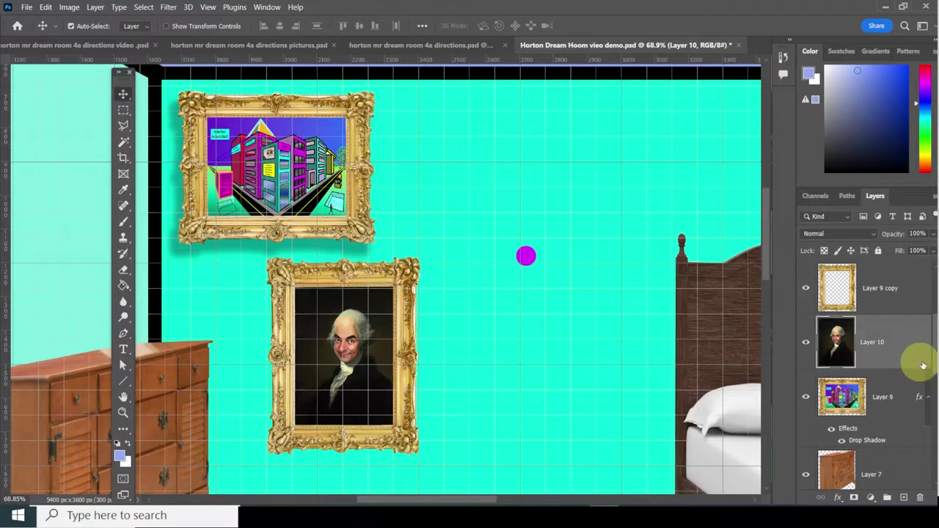
# Merge Layer 10 with Layer 9 copy and apply the same drop shadow settings.
pyautogui.rightClick(907, 288)
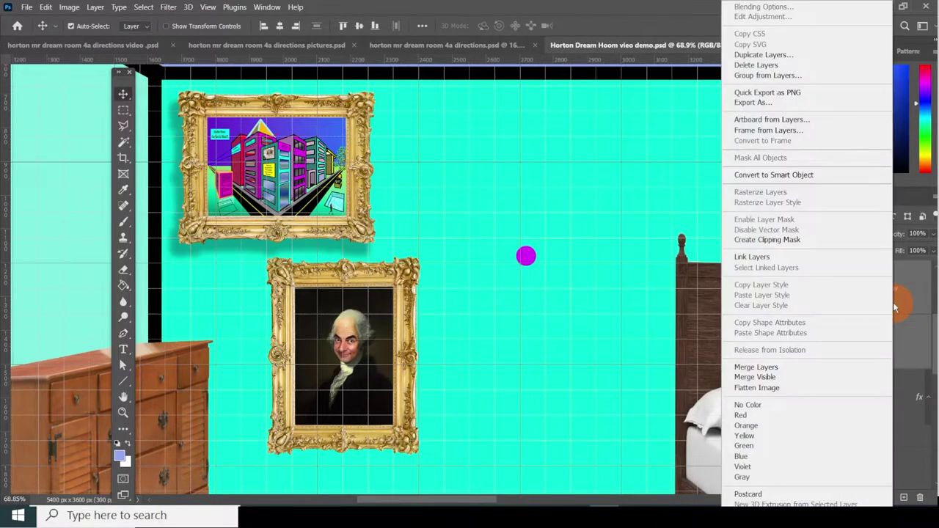
pyautogui.click(793, 368)
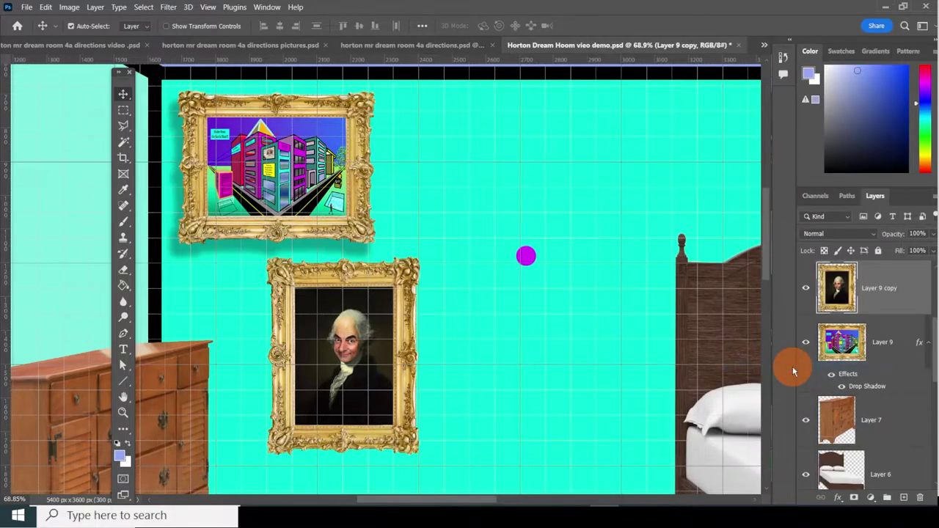
pyautogui.click(836, 497)
pyautogui.click(855, 491)
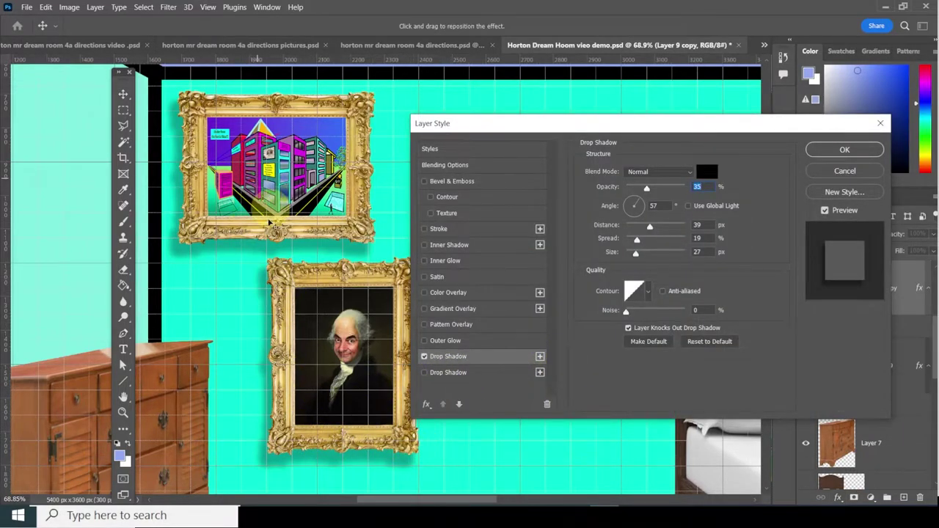
pyautogui.click(844, 149)
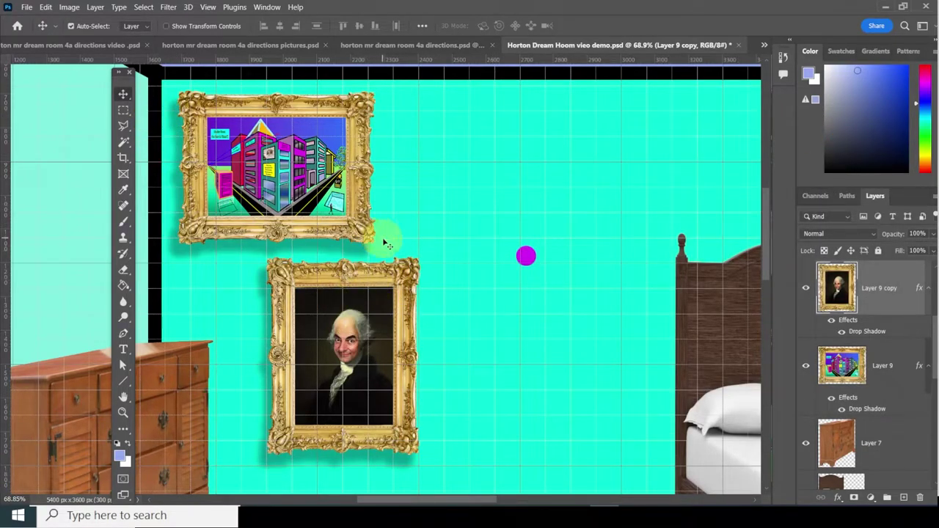
# Hide the dresser, Layer 17 portrait and Layer 5 bed in pictures.psd, then drag the Layer 6 armchair into the Dream Room.
pyautogui.keyDown('alt'); pyautogui.scroll(-5, 387, 244); pyautogui.keyUp('alt')
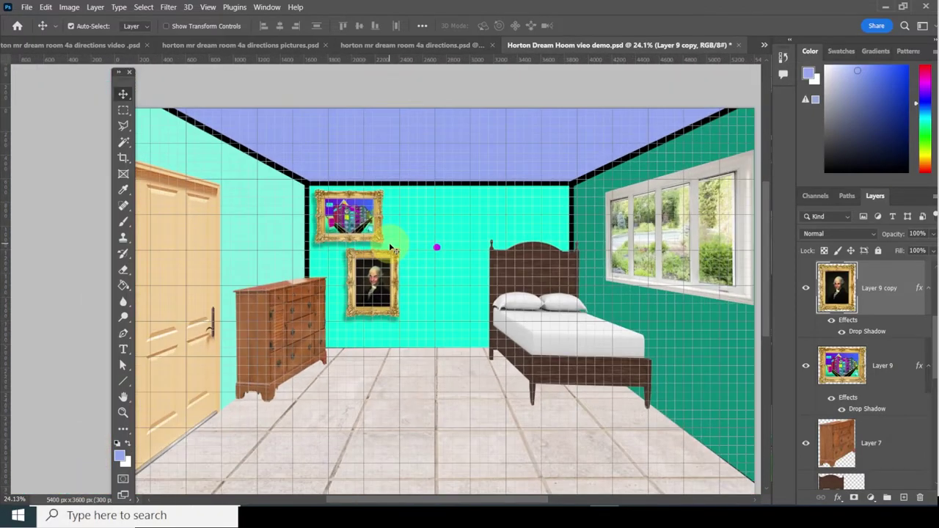
pyautogui.keyDown('alt'); pyautogui.scroll(-1, 390, 247); pyautogui.keyUp('alt')
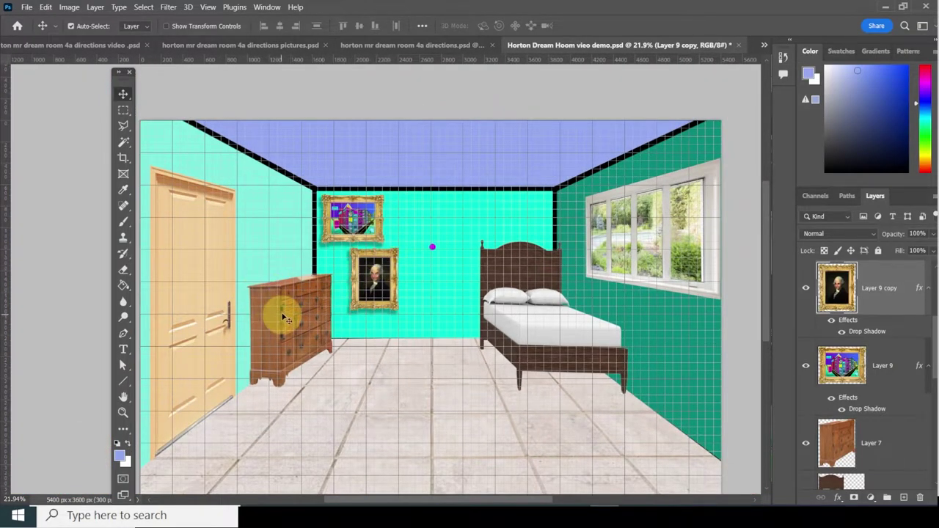
pyautogui.click(281, 44)
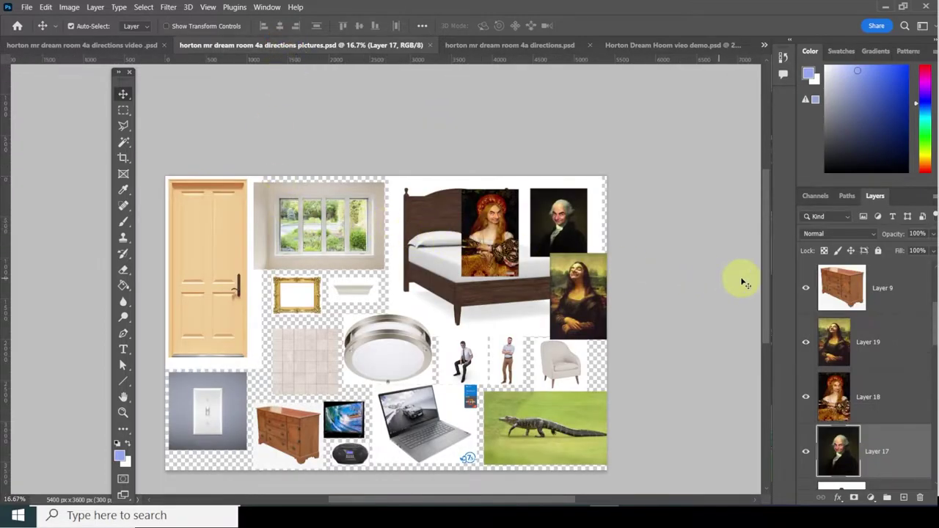
pyautogui.click(803, 291)
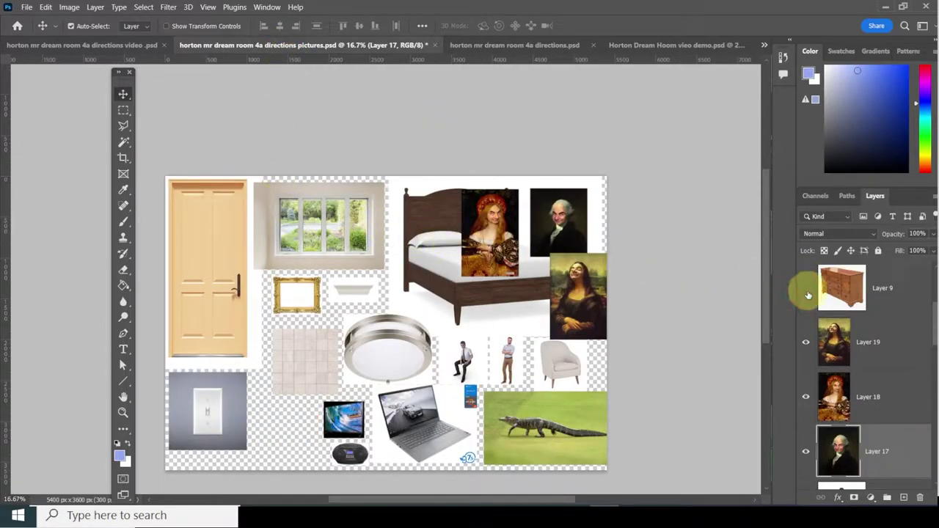
pyautogui.click(813, 454)
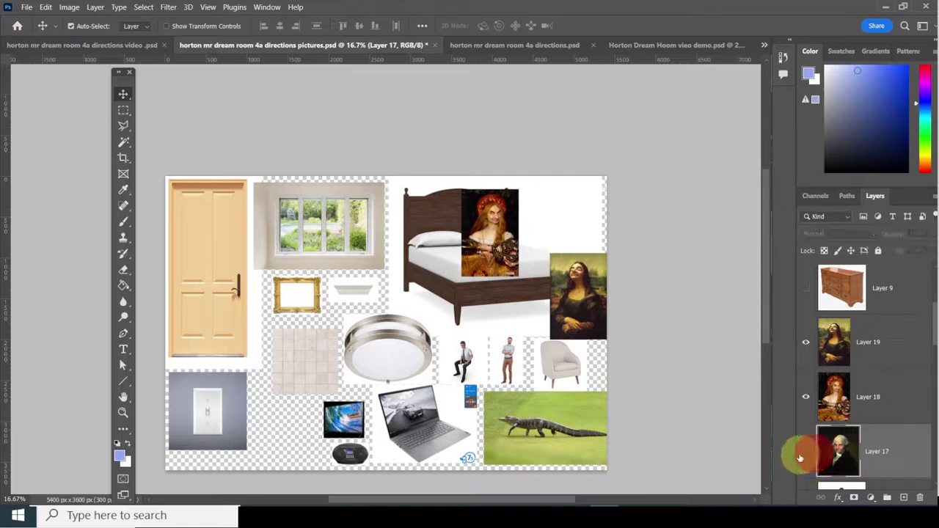
pyautogui.rightClick(473, 301)
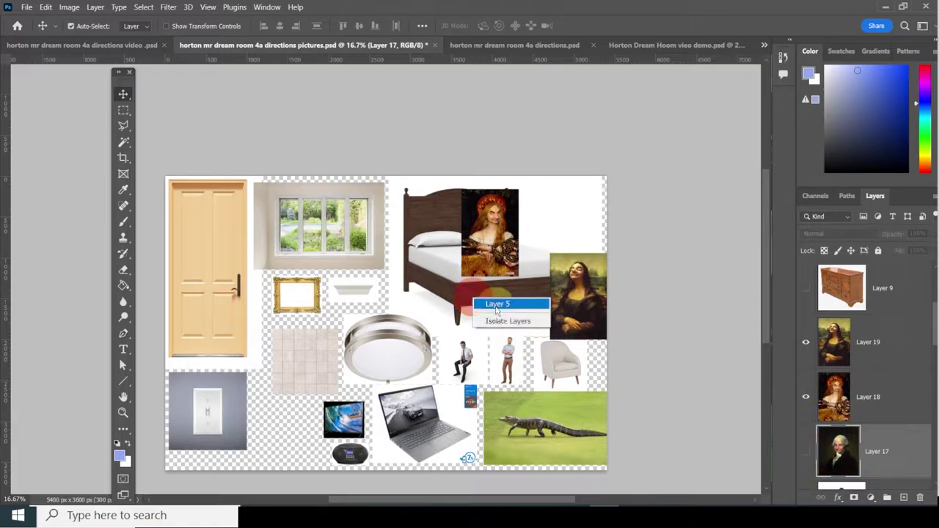
pyautogui.click(499, 304)
pyautogui.click(806, 464)
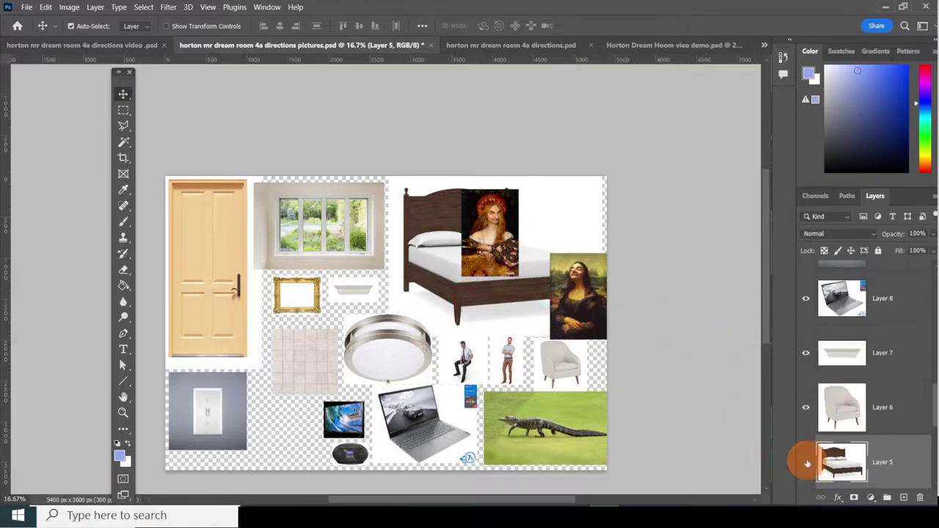
pyautogui.click(902, 409)
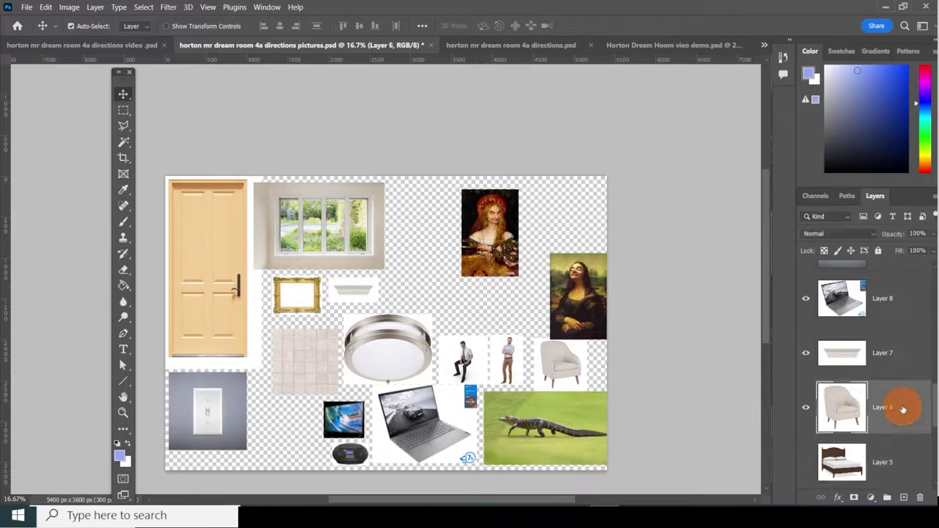
pyautogui.moveTo(543, 361); pyautogui.dragTo(610, 390)
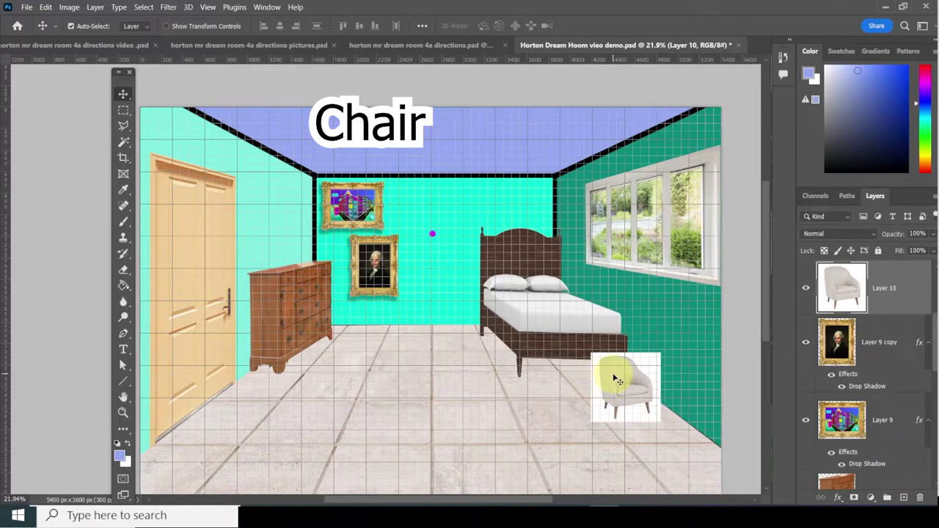
# Magic-wand the armchair's white background, delete it, and deselect.
pyautogui.scroll(5, 614, 379)
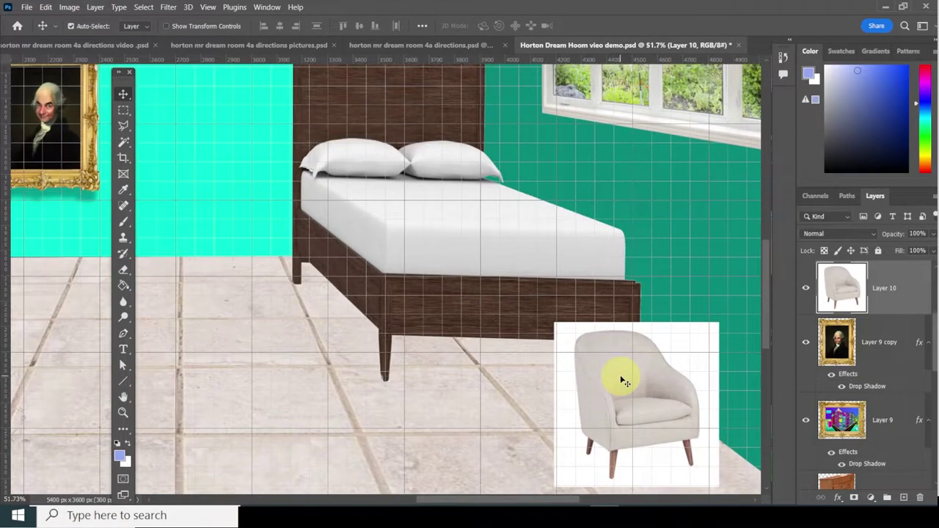
pyautogui.click(125, 143)
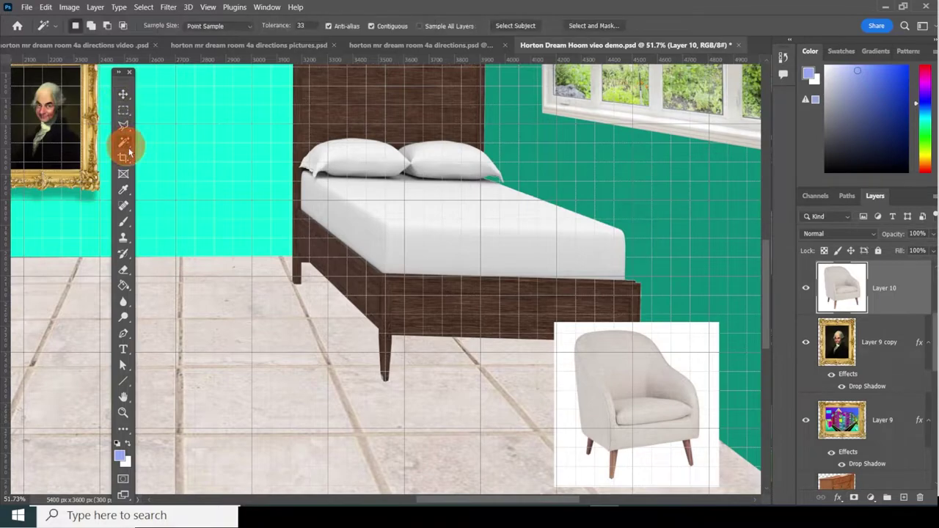
pyautogui.click(567, 358)
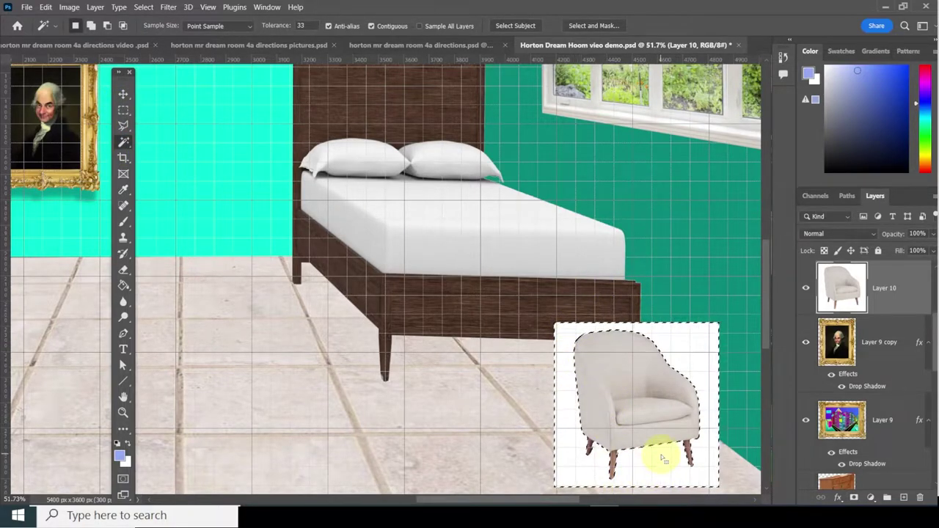
pyautogui.press('Delete')
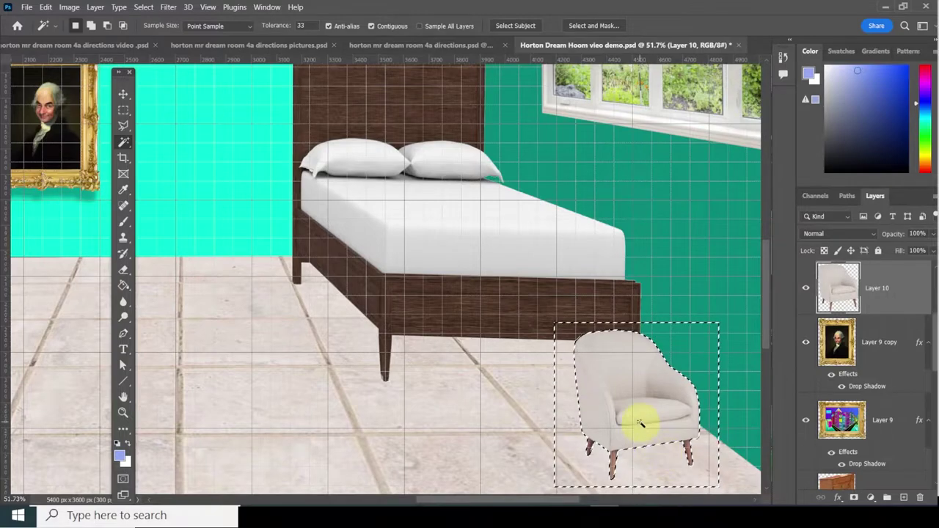
pyautogui.click(145, 8)
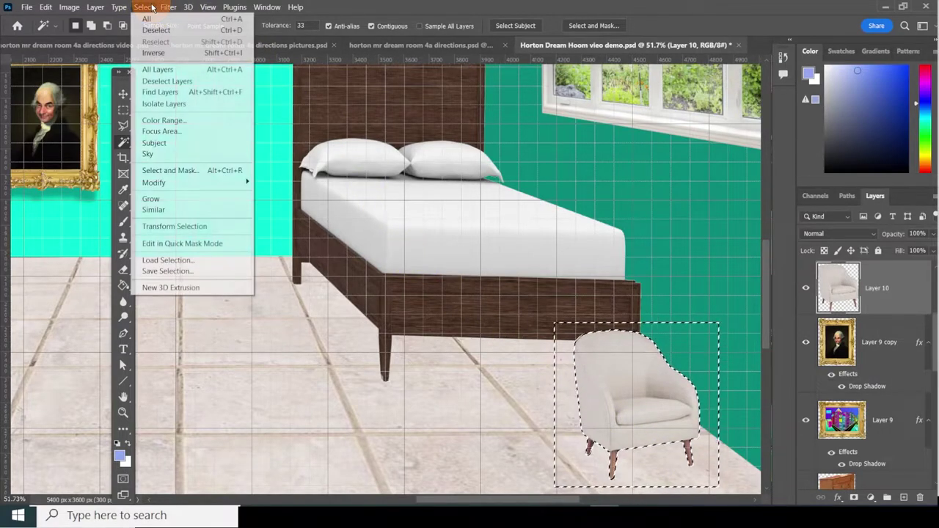
pyautogui.click(157, 29)
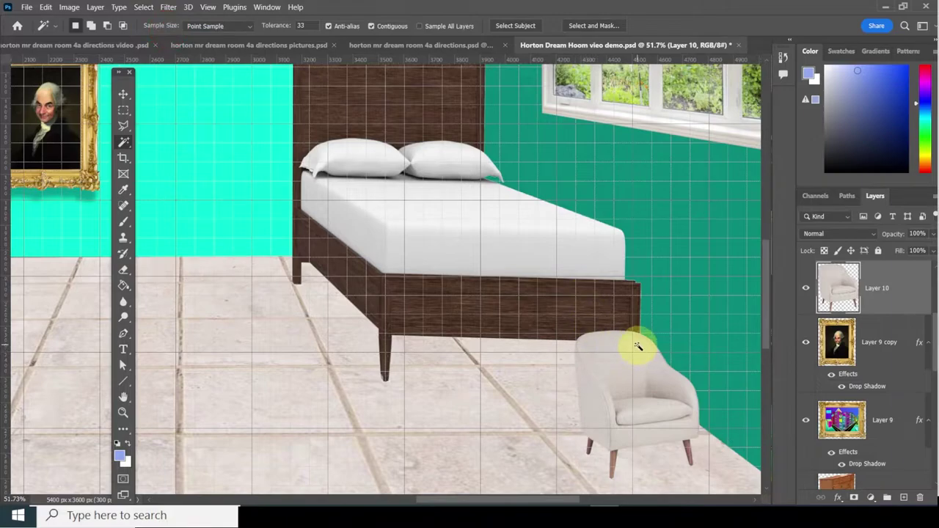
pyautogui.click(46, 7)
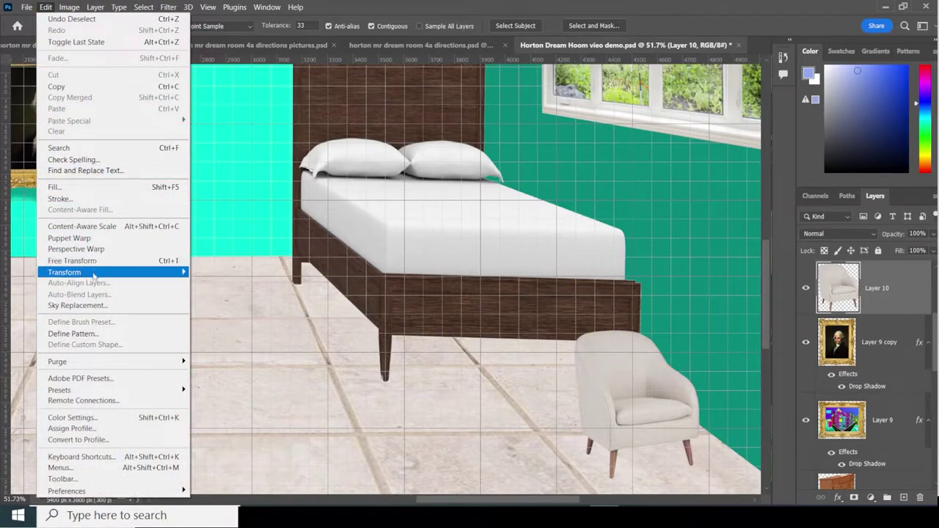
# Scale the armchair to about 173%, flip it horizontally, and set it near the bed's foot.
pyautogui.moveTo(94, 276)
pyautogui.click(72, 260)
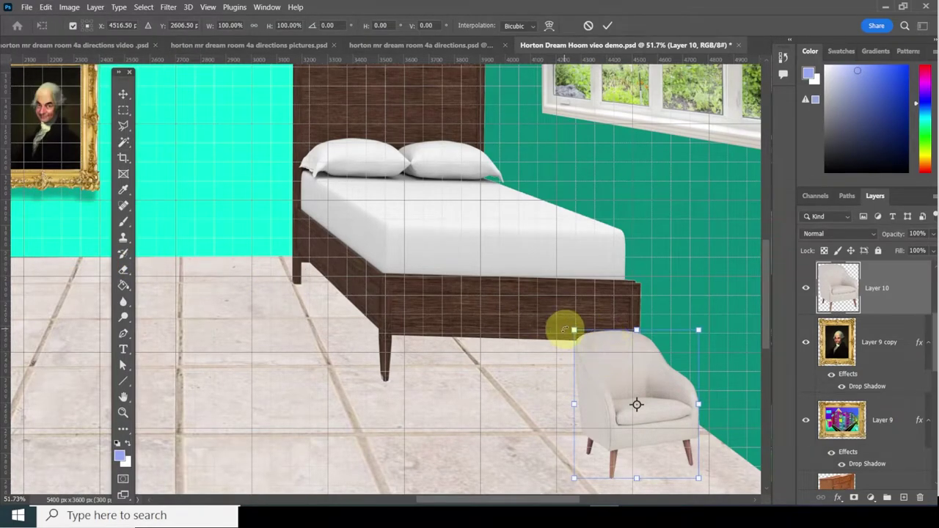
pyautogui.moveTo(575, 330); pyautogui.dragTo(482, 221)
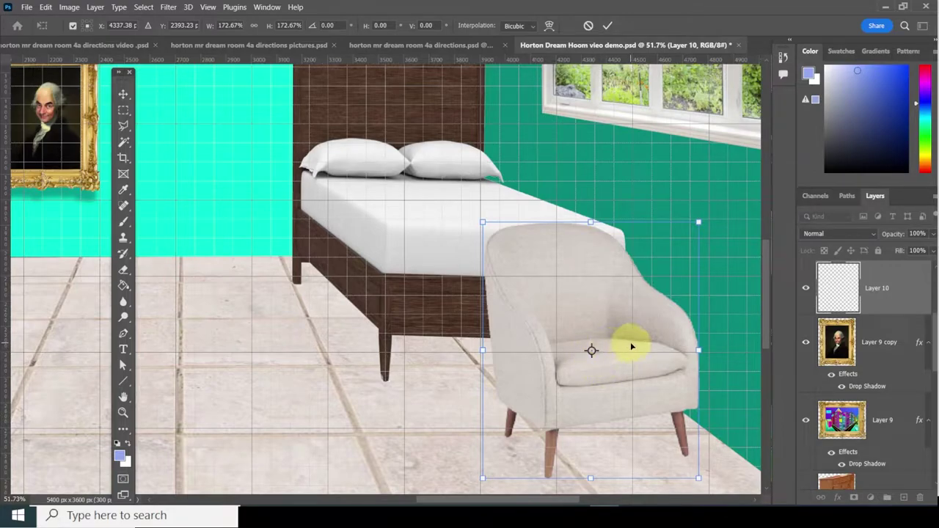
pyautogui.scroll(-5, 638, 341)
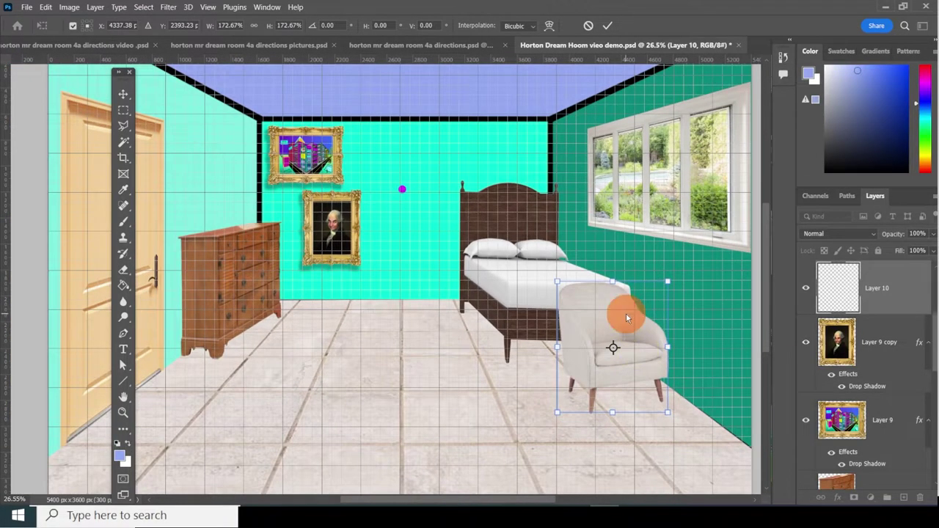
pyautogui.rightClick(627, 317)
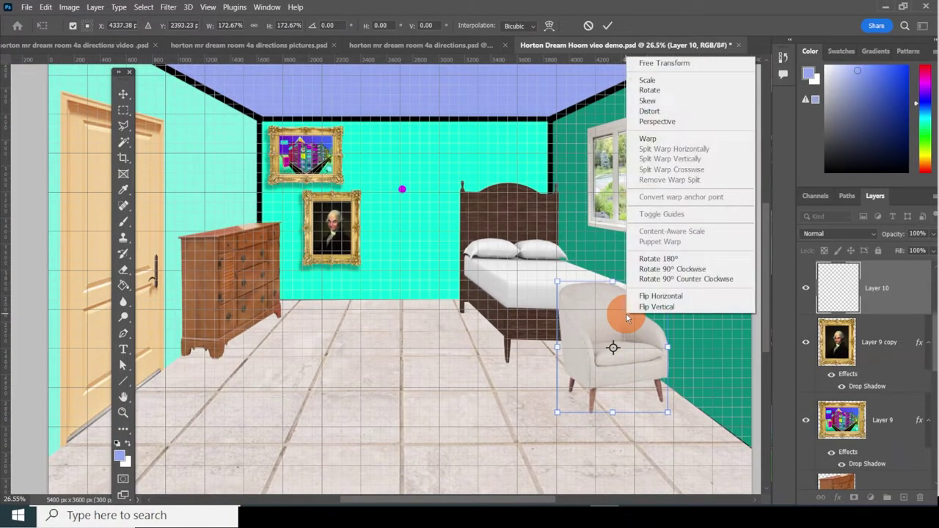
pyautogui.click(663, 296)
pyautogui.moveTo(635, 354); pyautogui.dragTo(661, 369)
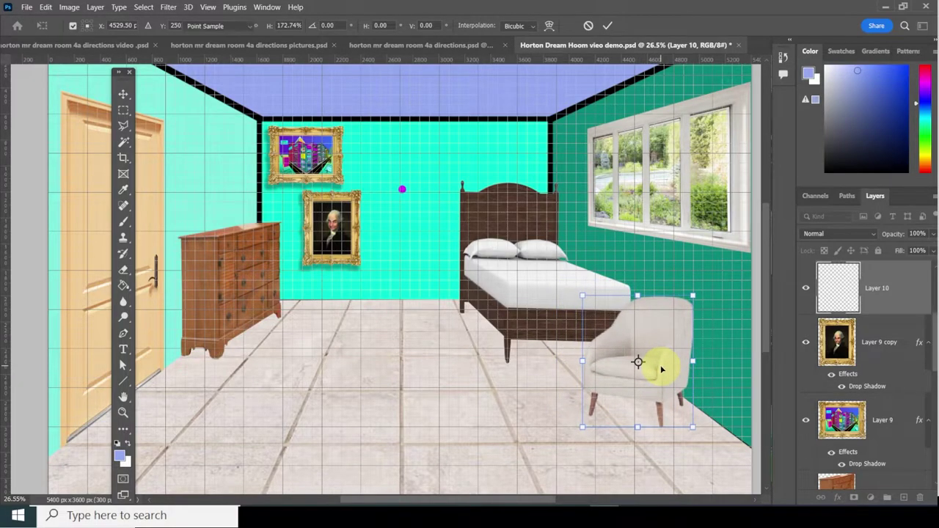
pyautogui.press('w')
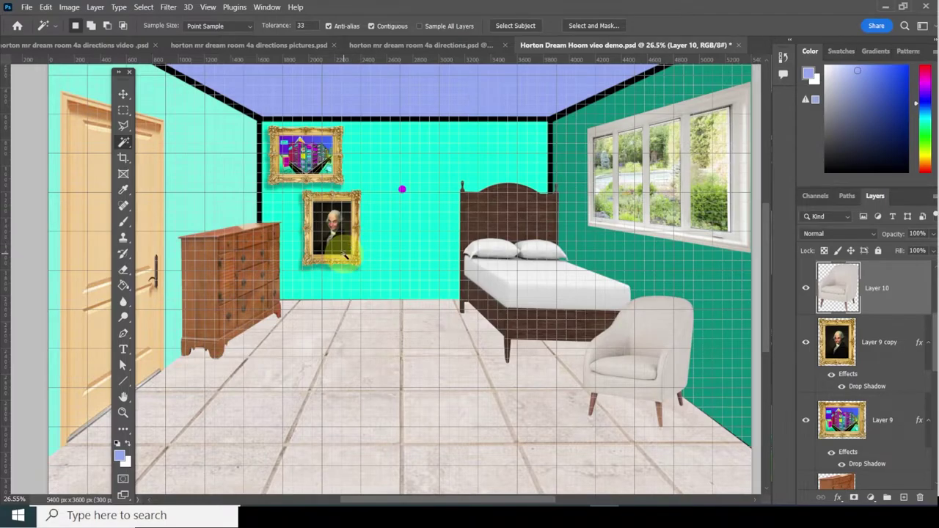
# Hide the Layer 6 armchair in the pictures file and drag the light switch into the room as Layer 11.
pyautogui.click(266, 45)
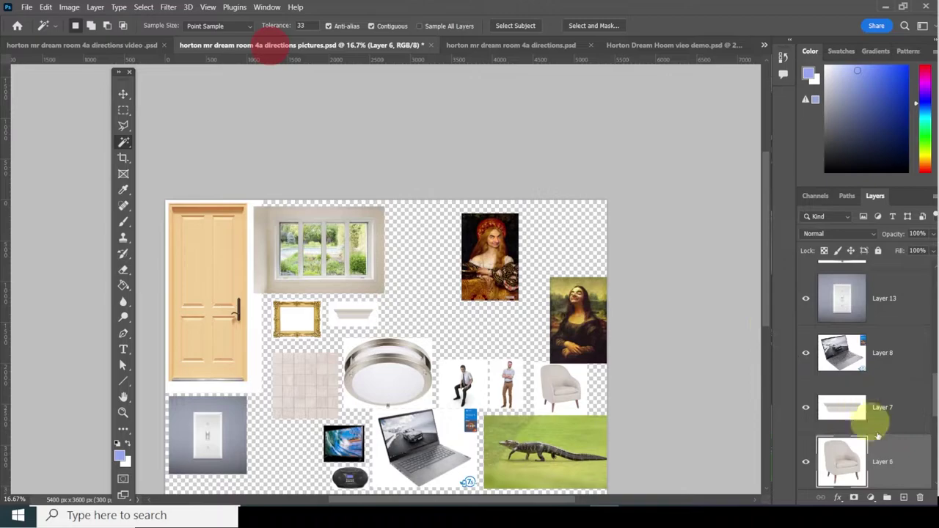
pyautogui.click(806, 461)
pyautogui.scroll(-1, 517, 314)
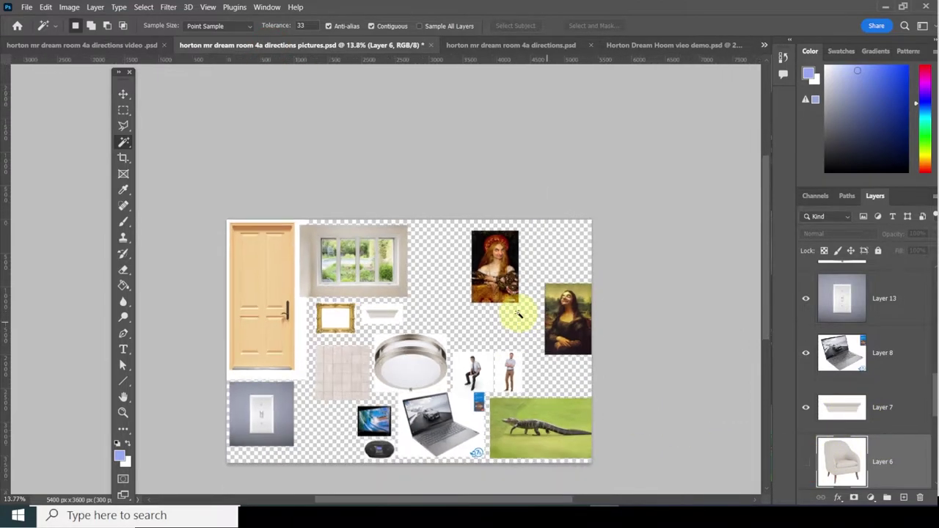
pyautogui.click(345, 376)
pyautogui.rightClick(347, 376)
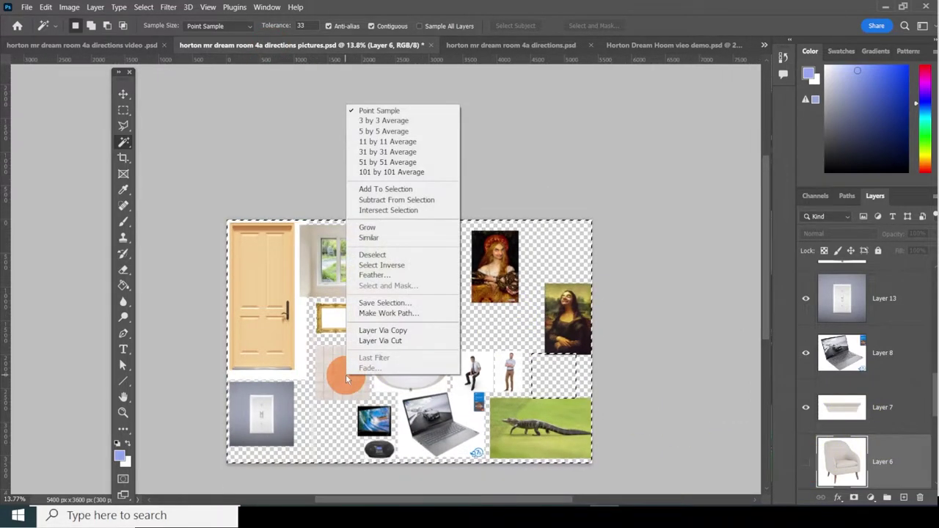
pyautogui.click(348, 380)
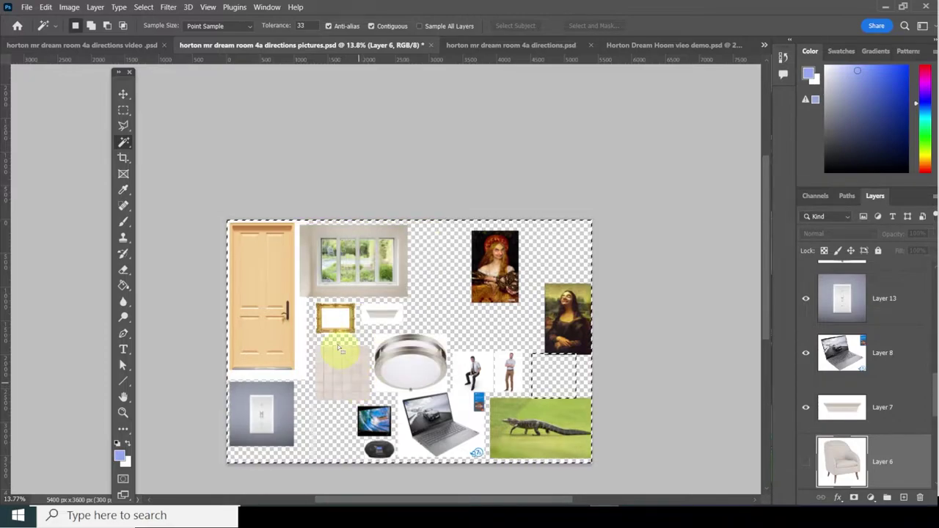
pyautogui.click(123, 96)
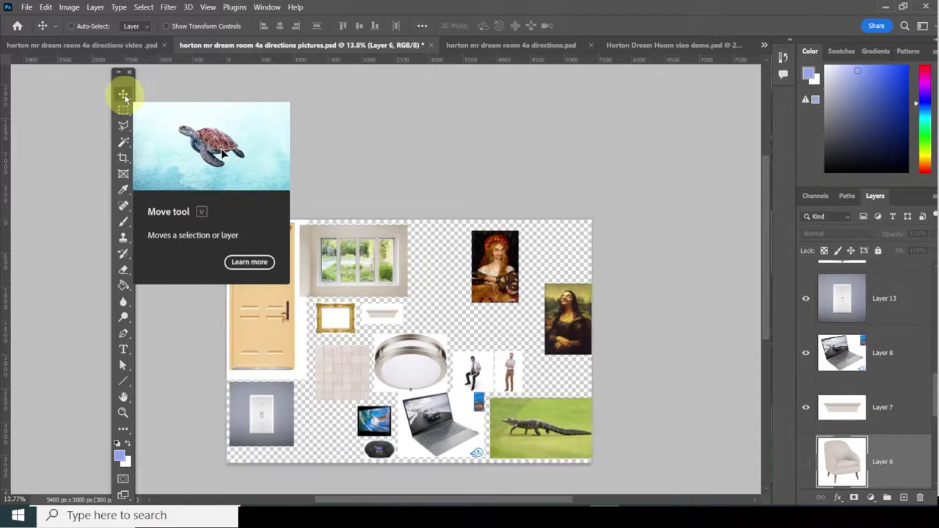
pyautogui.click(123, 94)
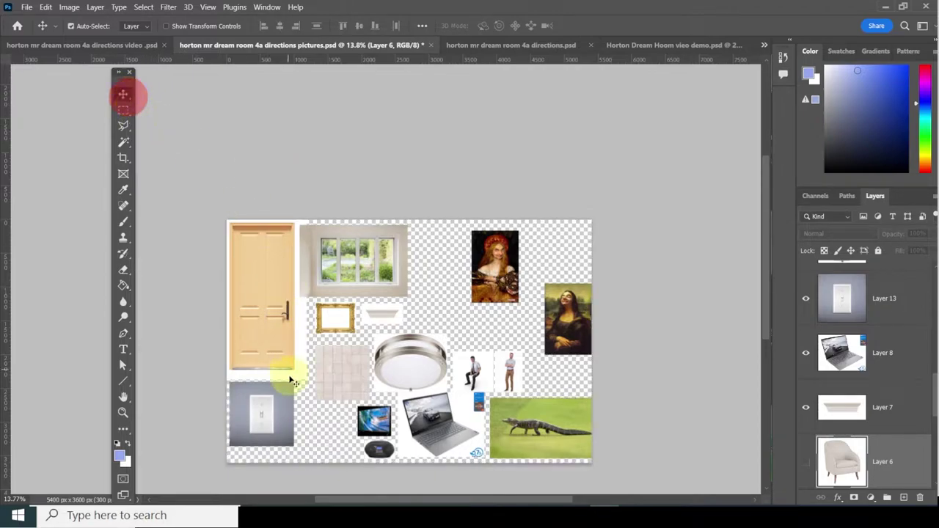
pyautogui.moveTo(262, 413); pyautogui.dragTo(377, 327)
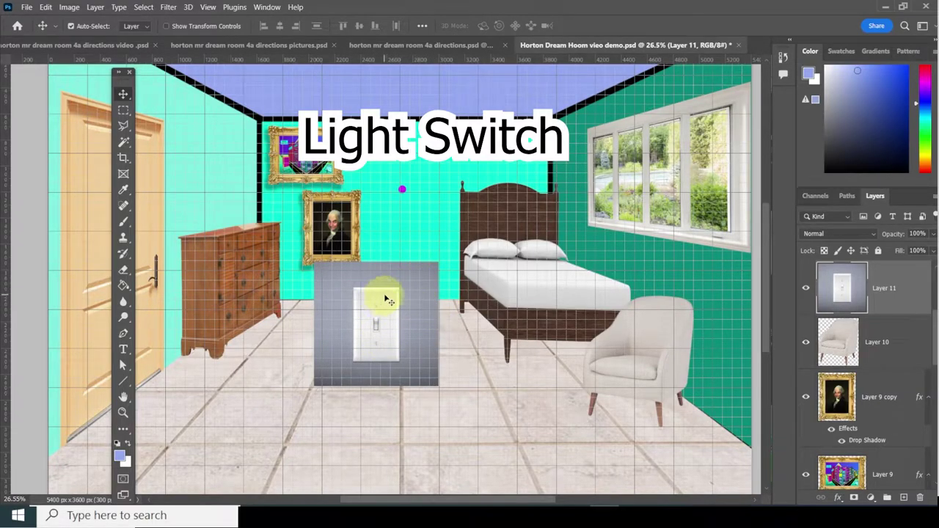
# Try selecting the light switch's grey backing by colour, then deselect.
pyautogui.click(119, 143)
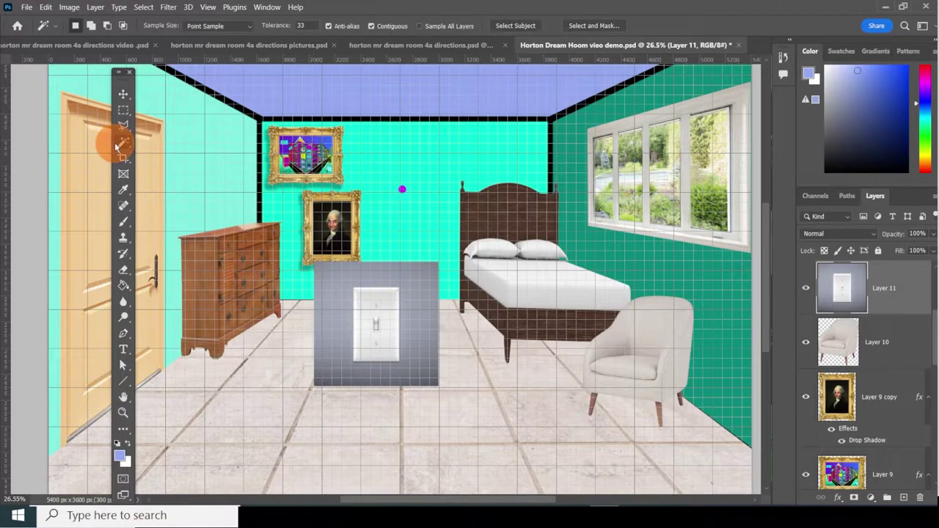
pyautogui.click(350, 312)
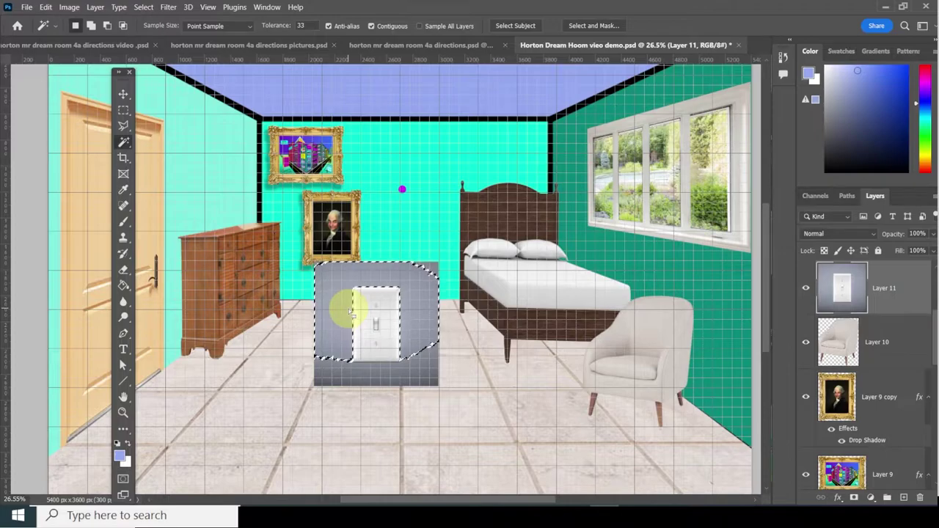
pyautogui.keyDown('shift'); pyautogui.click(361, 380); pyautogui.keyUp('shift')
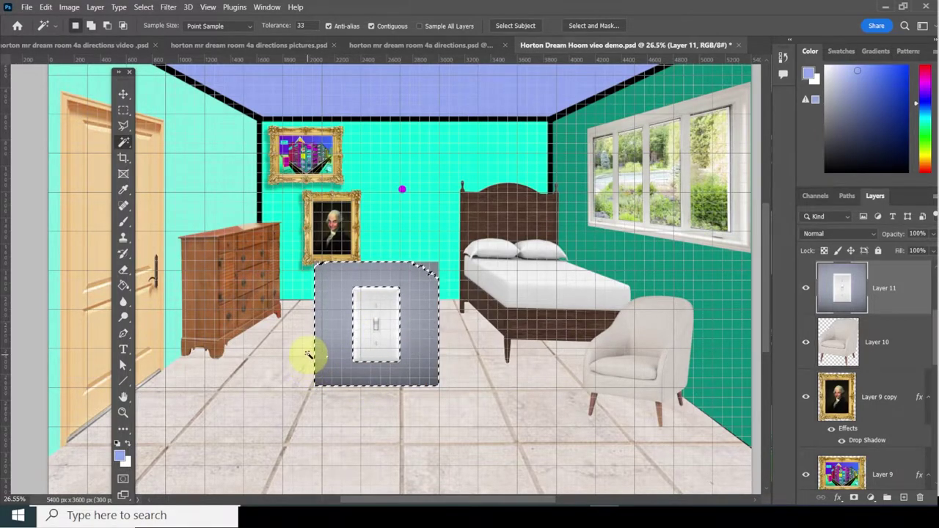
pyautogui.hotkey('ctrl', 'd')
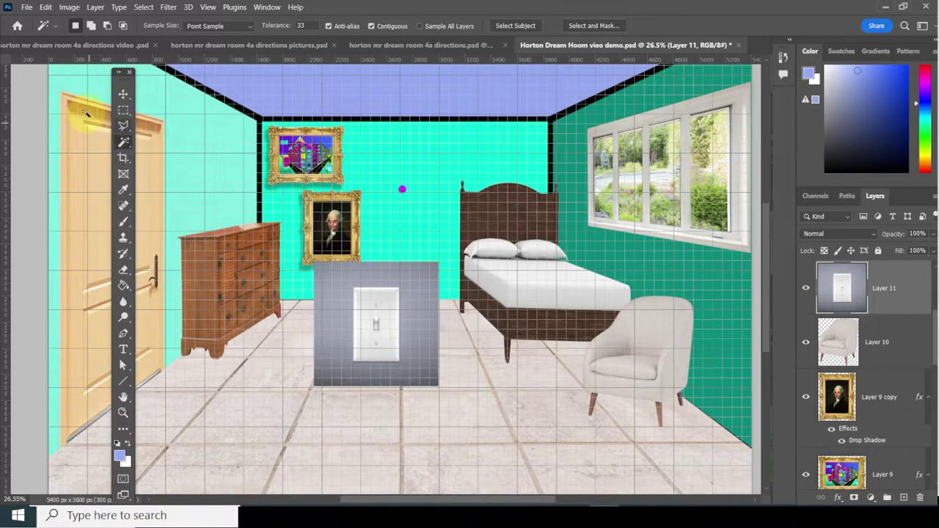
# Delete the upper and lower grey backing around the switch plate with rectangular selections.
pyautogui.click(123, 110)
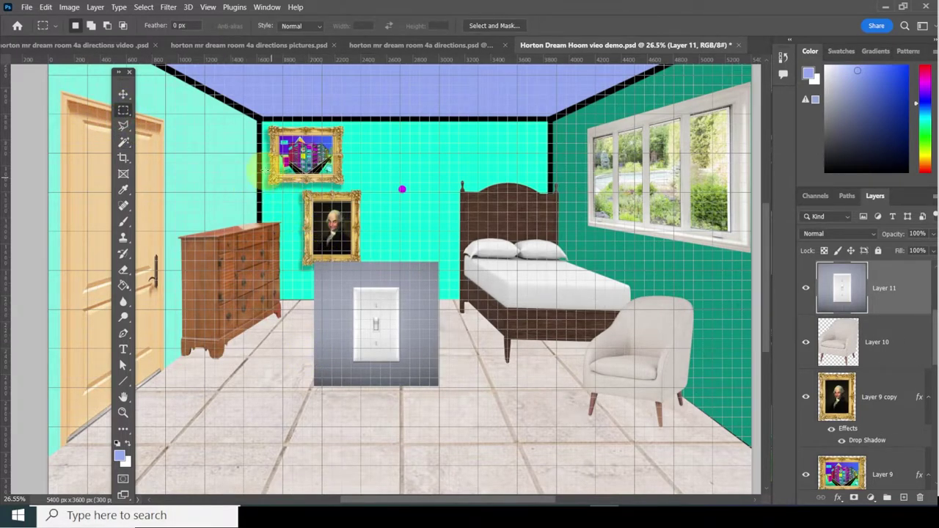
pyautogui.moveTo(265, 173); pyautogui.dragTo(473, 287)
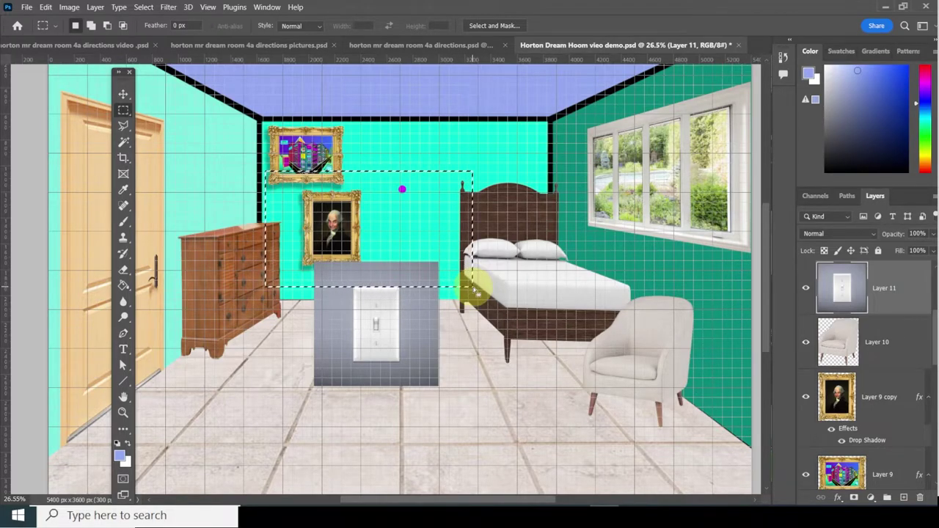
pyautogui.press('Delete')
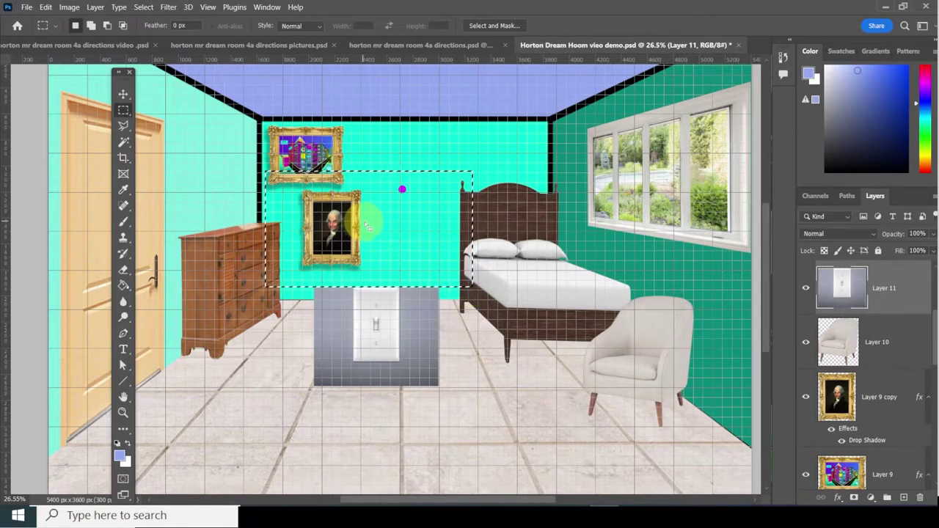
pyautogui.moveTo(375, 212)
pyautogui.mouseDown()
pyautogui.moveTo(413, 423)
pyautogui.moveTo(389, 419)
pyautogui.moveTo(393, 411)
pyautogui.moveTo(427, 416)
pyautogui.moveTo(565, 325)
pyautogui.moveTo(361, 341)
pyautogui.moveTo(279, 334)
pyautogui.mouseUp()
pyautogui.press('Delete')
pyautogui.press('Delete')
pyautogui.press('Delete')
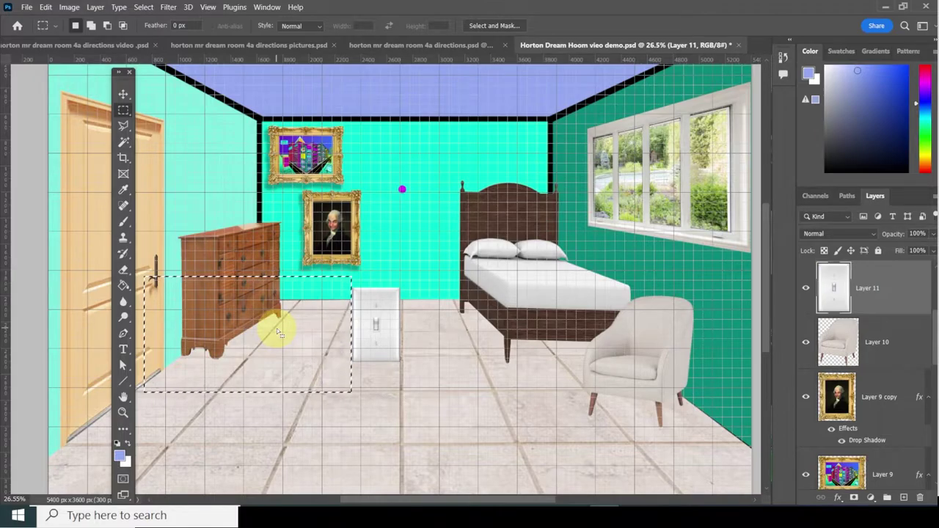
pyautogui.scroll(2, 329, 336)
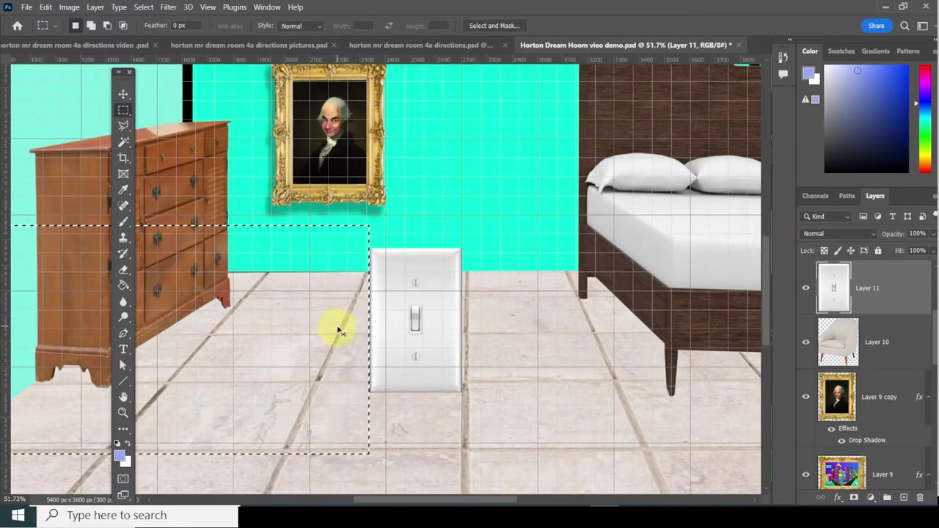
pyautogui.hotkey('ctrl', 'd')
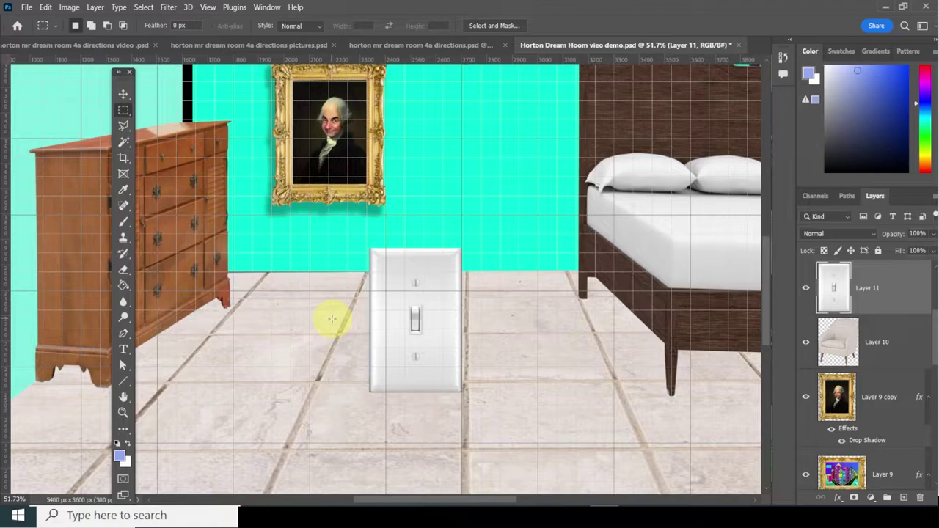
pyautogui.hotkey('ctrl', 'z')
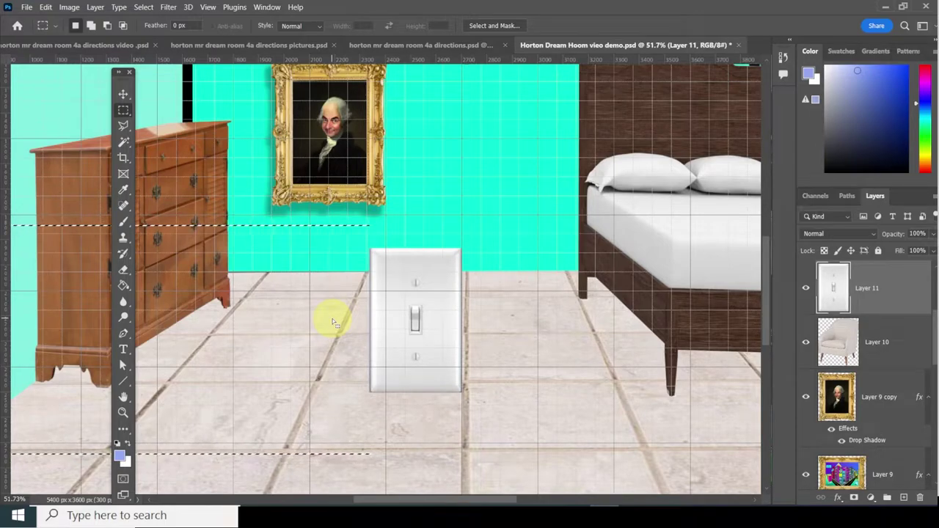
pyautogui.click(336, 278)
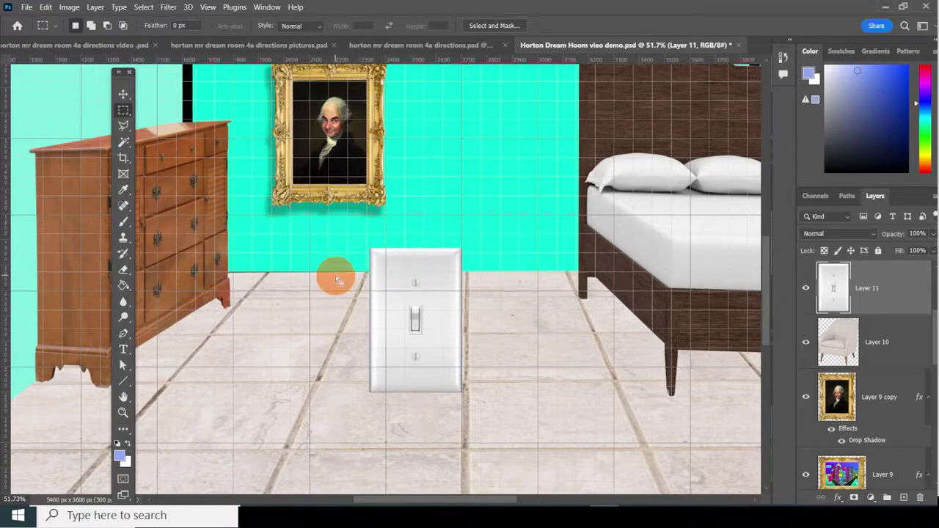
# Select the grey strips beside the switch plate, then deselect and fit the room in view.
pyautogui.scroll(1, 338, 279)
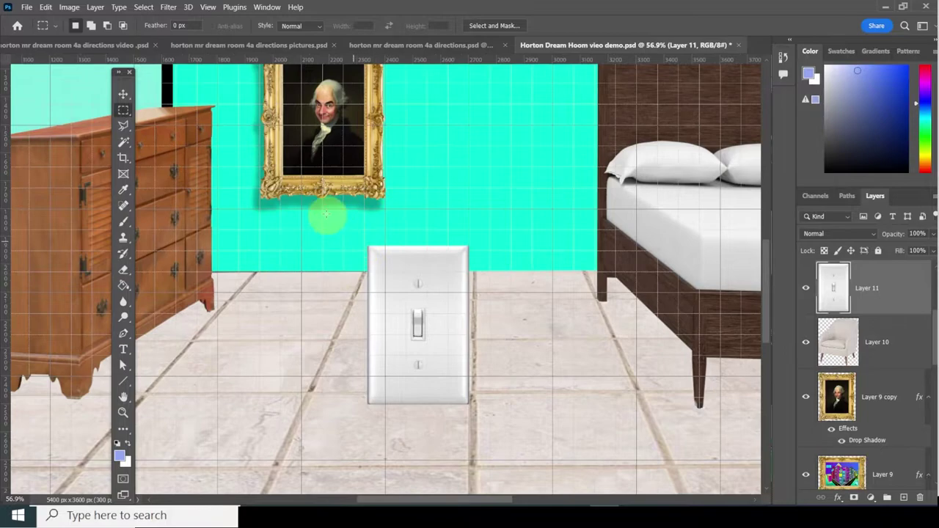
pyautogui.click(123, 104)
pyautogui.moveTo(281, 205); pyautogui.dragTo(370, 459)
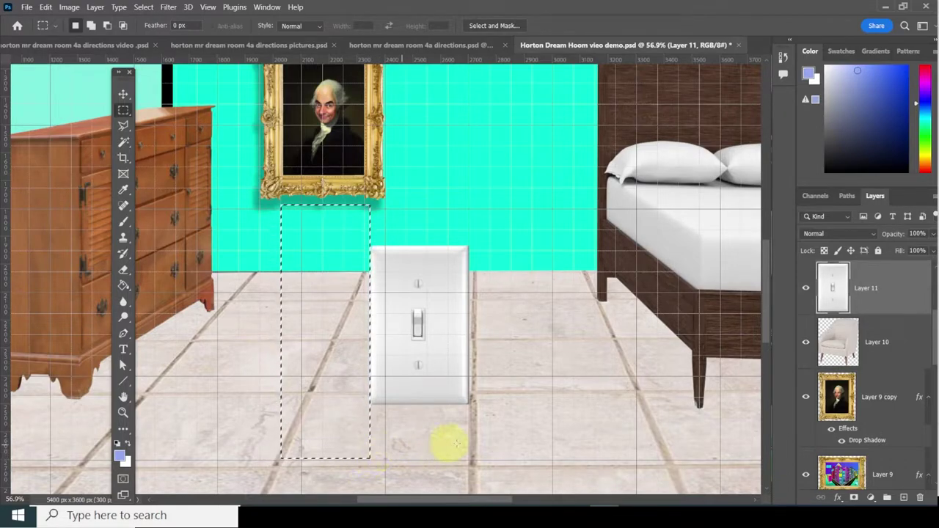
pyautogui.moveTo(322, 359); pyautogui.dragTo(506, 368)
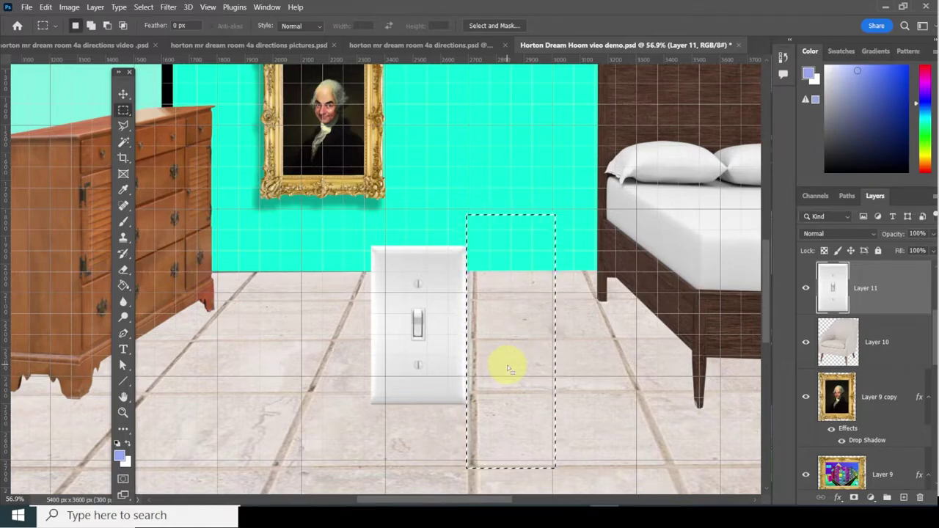
pyautogui.click(139, 7)
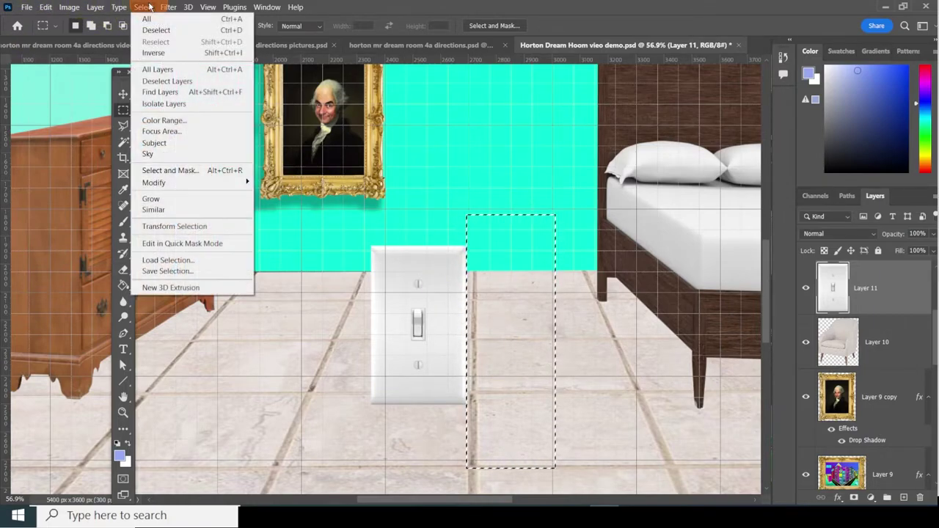
pyautogui.click(182, 30)
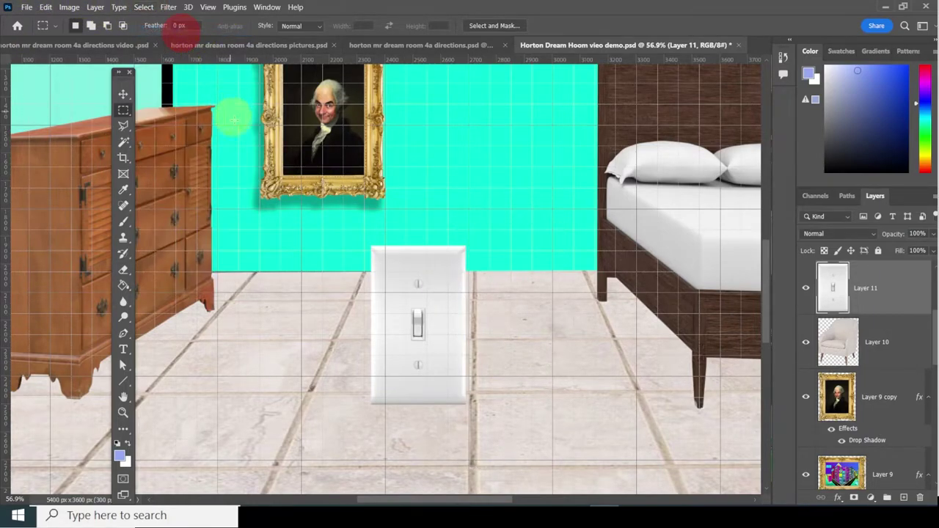
pyautogui.hotkey('ctrl', '0')
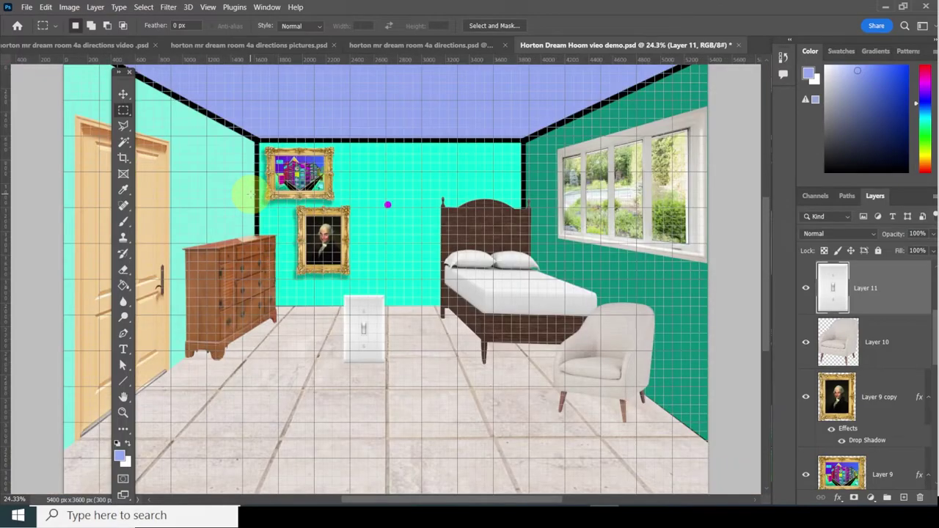
# Move the light switch onto the left wall beside the dresser and shrink it to about 29%.
pyautogui.click(123, 94)
pyautogui.moveTo(374, 312); pyautogui.dragTo(207, 198)
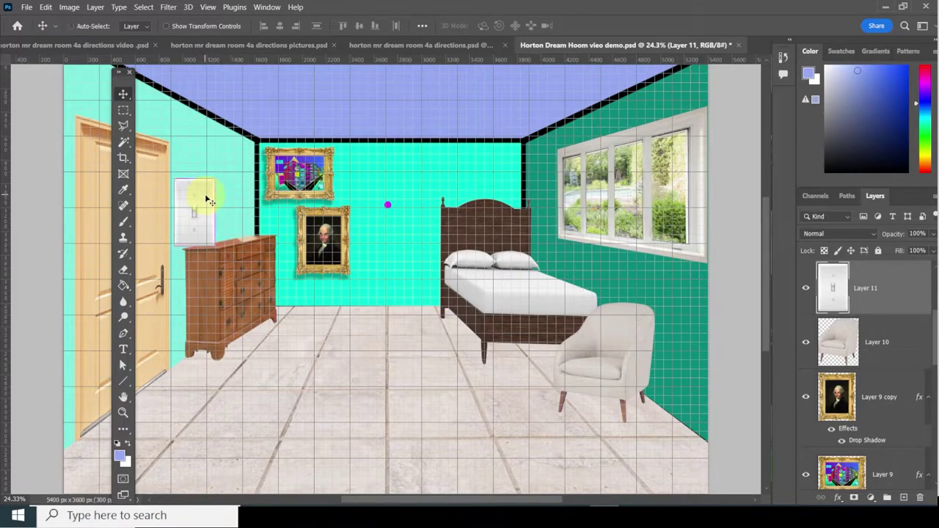
pyautogui.hotkey('ctrl', 't')
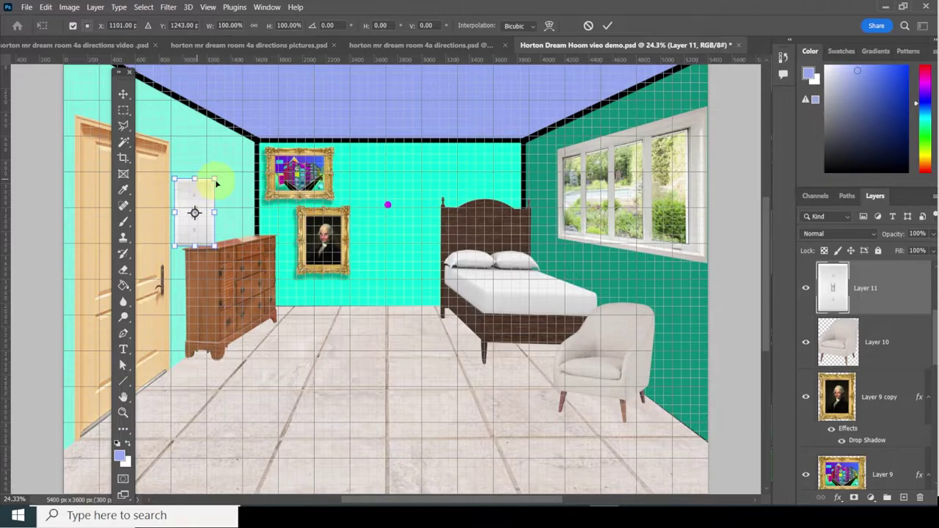
pyautogui.moveTo(212, 178); pyautogui.dragTo(181, 235)
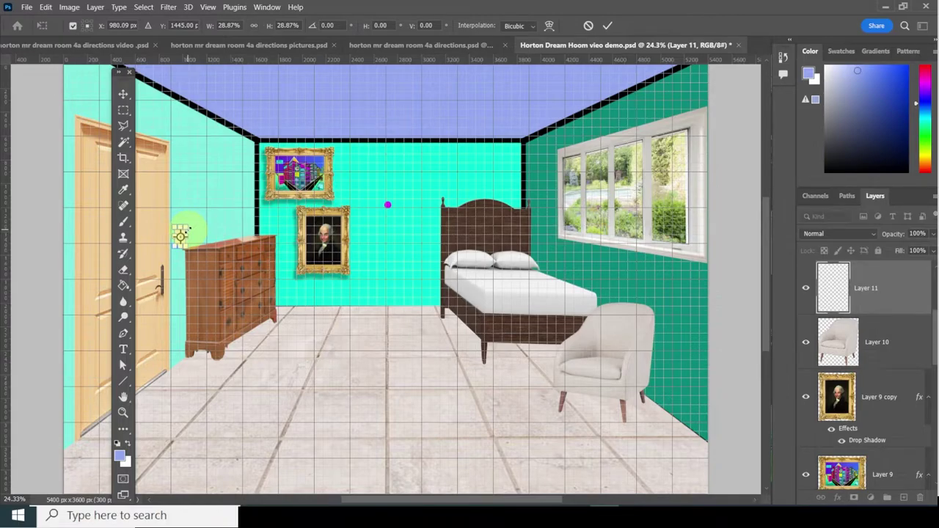
pyautogui.press('Return')
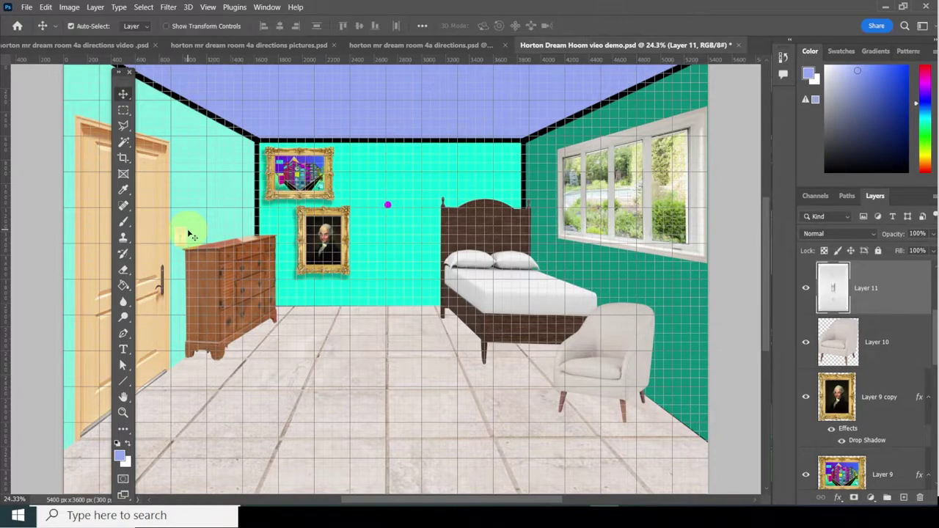
# On a new layer, brush lavender guide lines from the switch's top and bottom corners to the vanishing point.
pyautogui.click(905, 497)
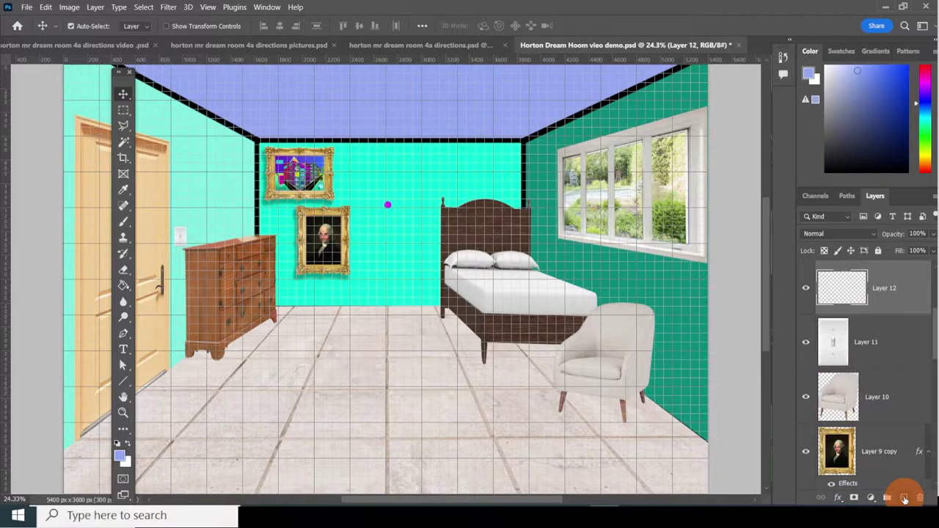
pyautogui.click(123, 222)
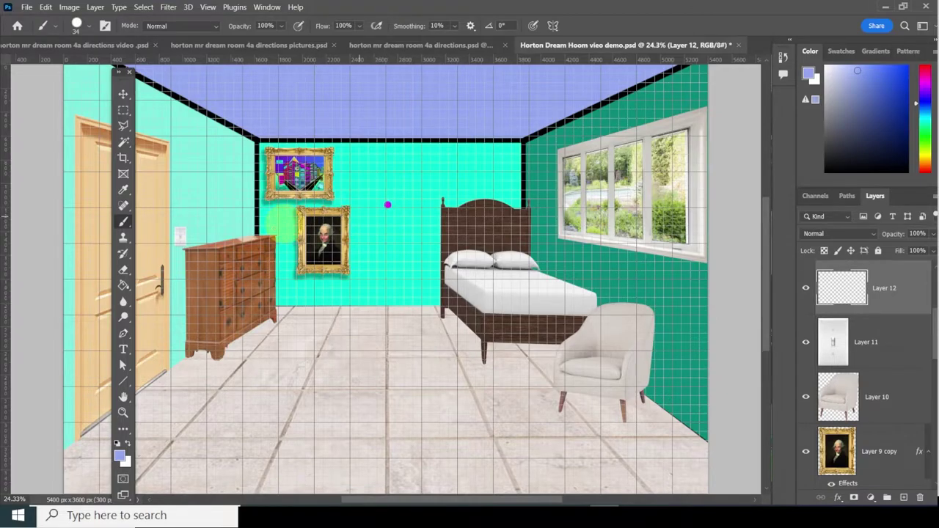
pyautogui.scroll(5, 174, 231)
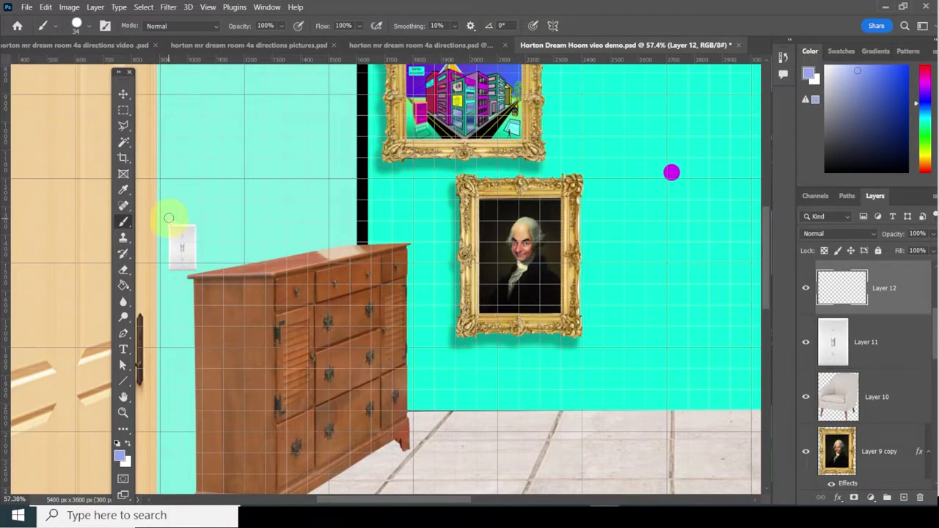
pyautogui.click(168, 220)
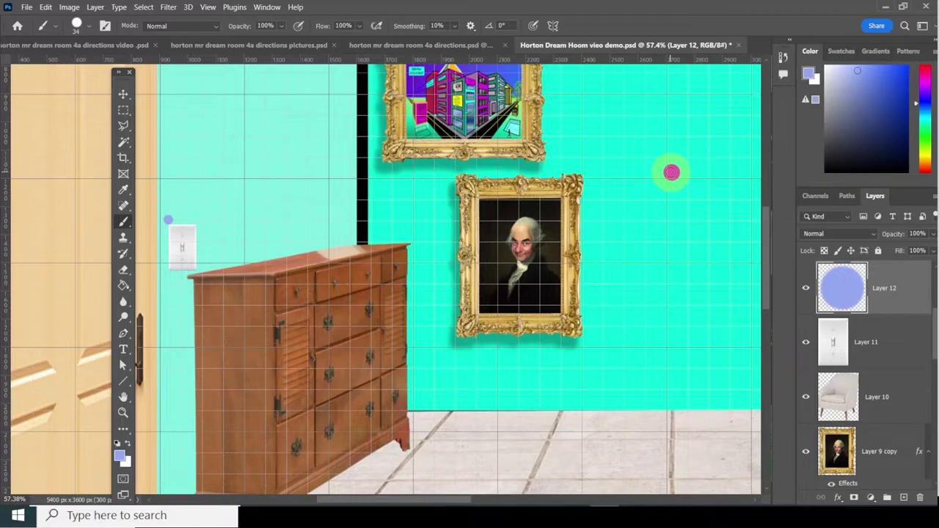
pyautogui.keyDown('shift'); pyautogui.click(671, 172); pyautogui.keyUp('shift')
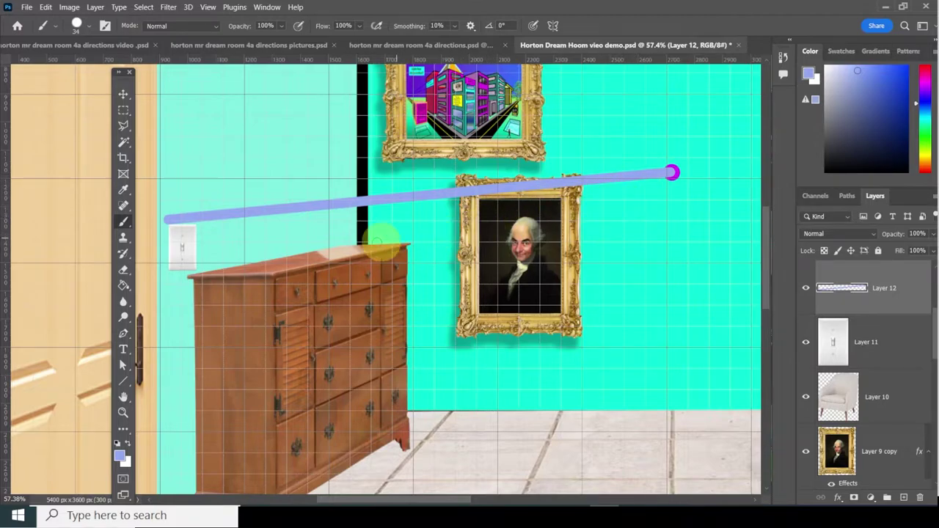
pyautogui.keyDown('shift'); pyautogui.click(171, 275); pyautogui.keyUp('shift')
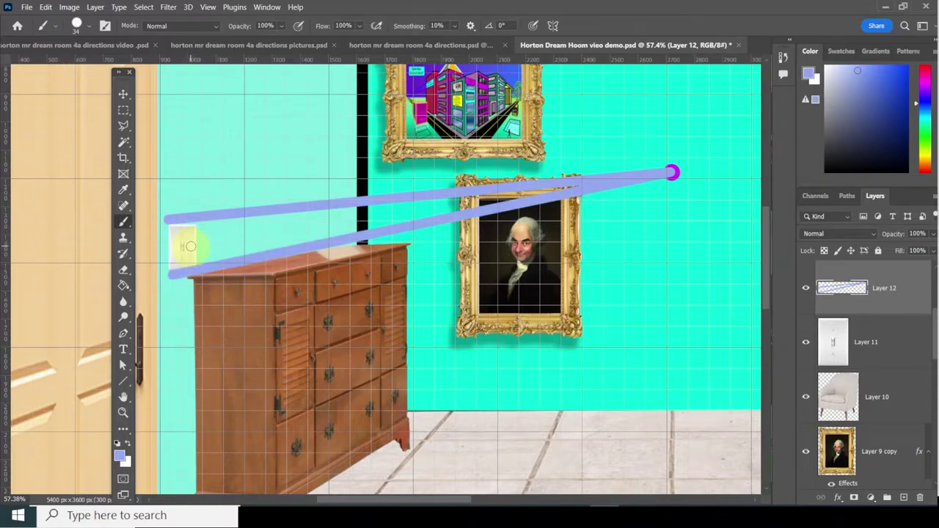
pyautogui.click(899, 350)
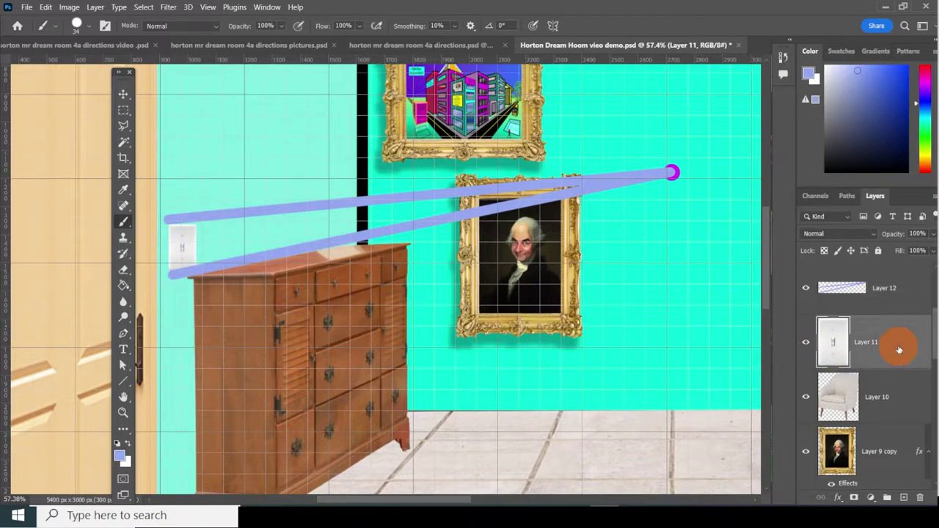
# Perspective-distort the light switch so its top and bottom edges follow the guide lines.
pyautogui.click(45, 7)
pyautogui.moveTo(176, 272)
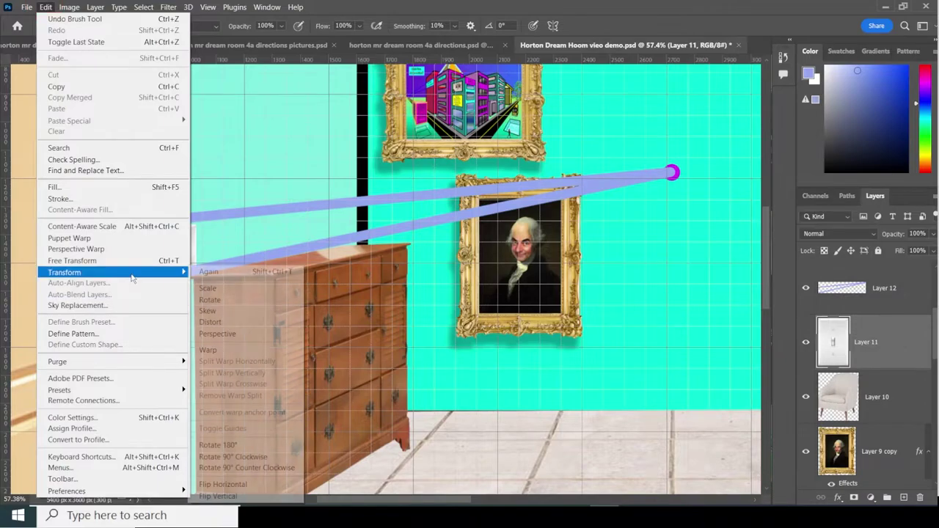
pyautogui.click(240, 323)
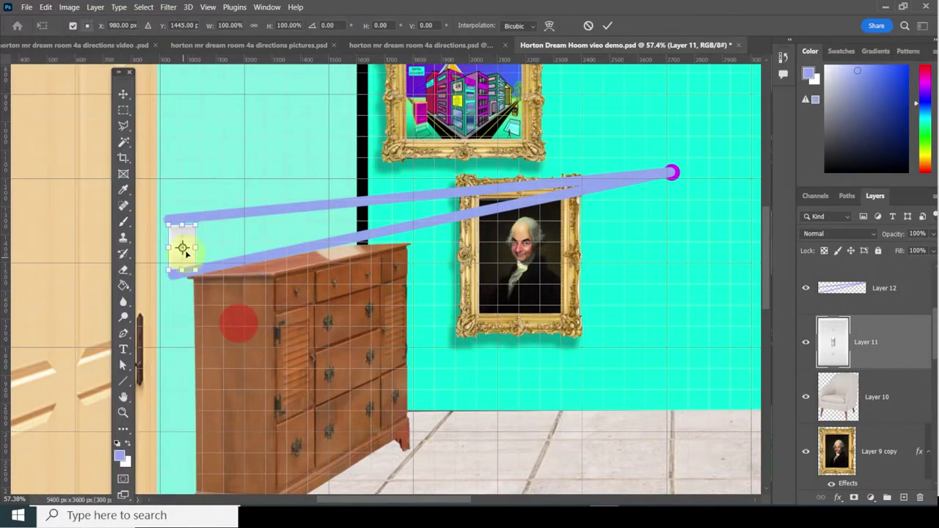
pyautogui.scroll(6, 189, 236)
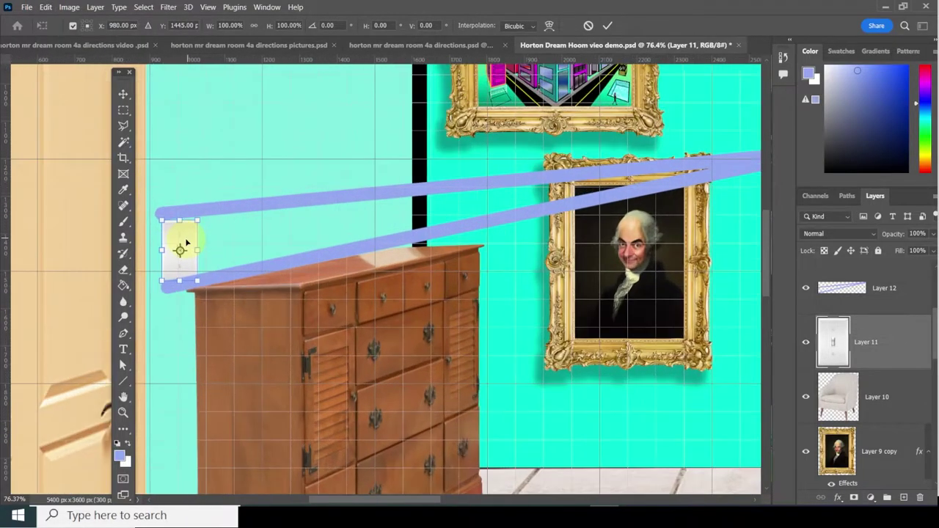
pyautogui.scroll(2, 175, 243)
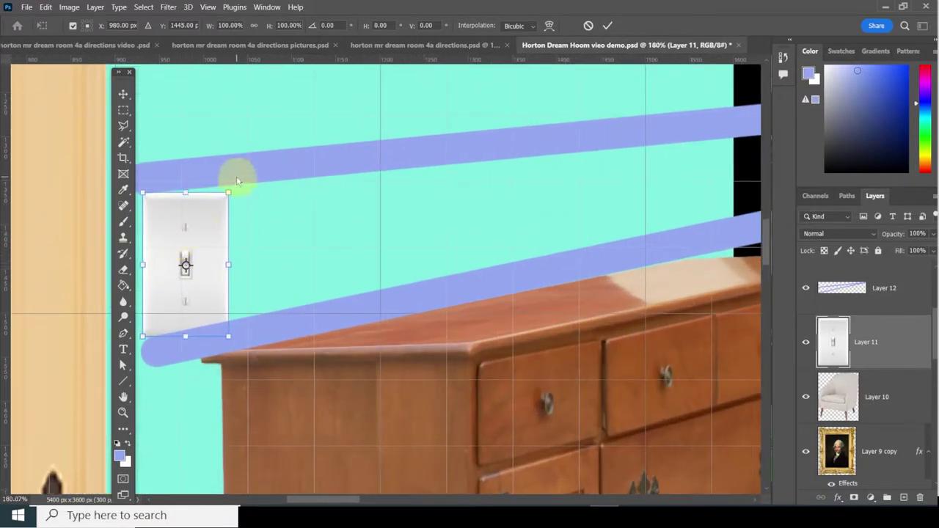
pyautogui.moveTo(229, 194); pyautogui.dragTo(229, 188)
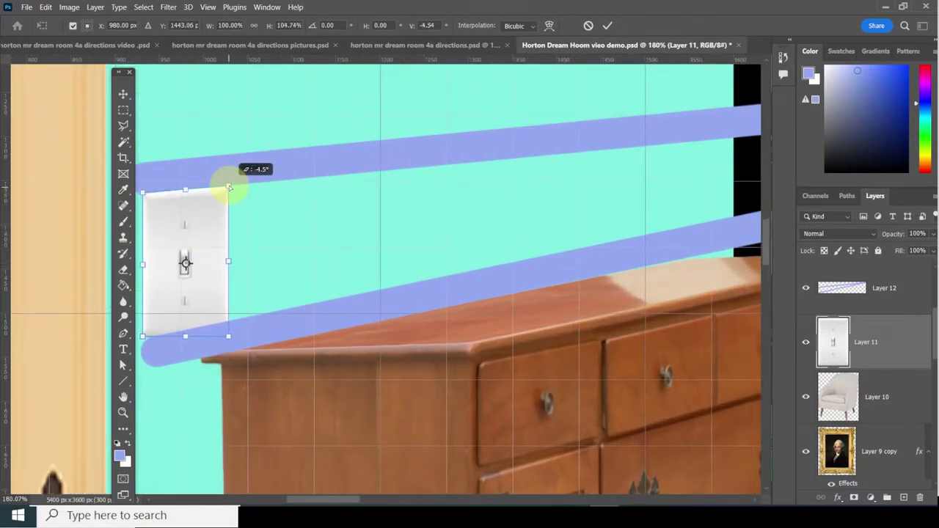
pyautogui.moveTo(228, 334); pyautogui.dragTo(229, 320)
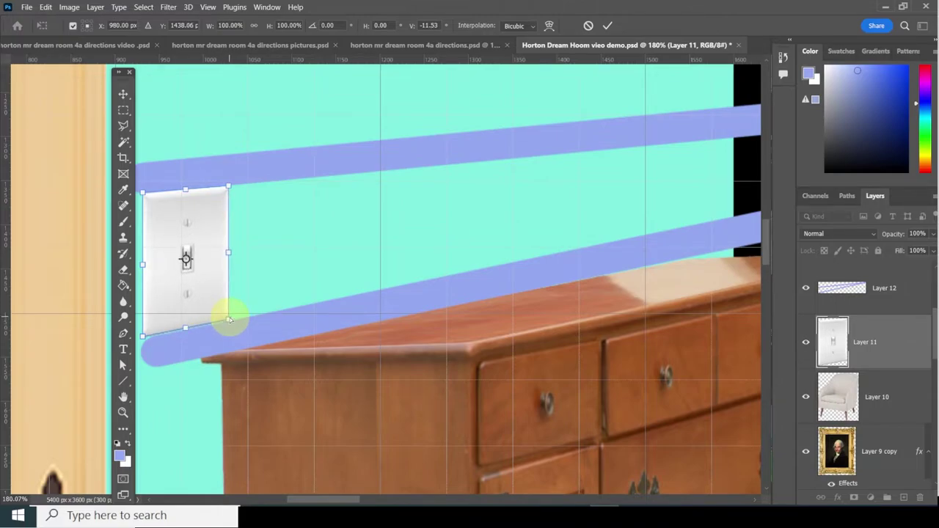
pyautogui.press('Return')
# Extend the lower guide line, hide the guide layer, and zoom out to the whole room.
pyautogui.press('b')
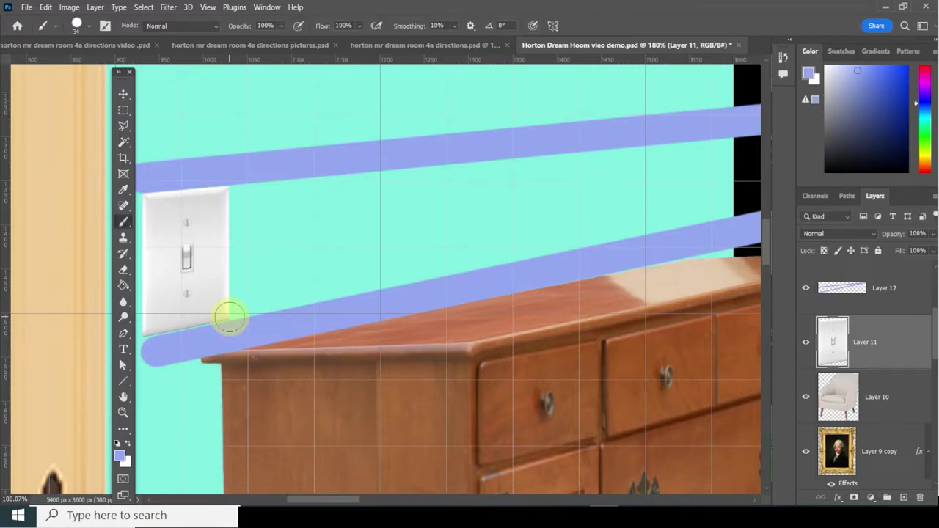
pyautogui.moveTo(227, 327); pyautogui.dragTo(178, 329)
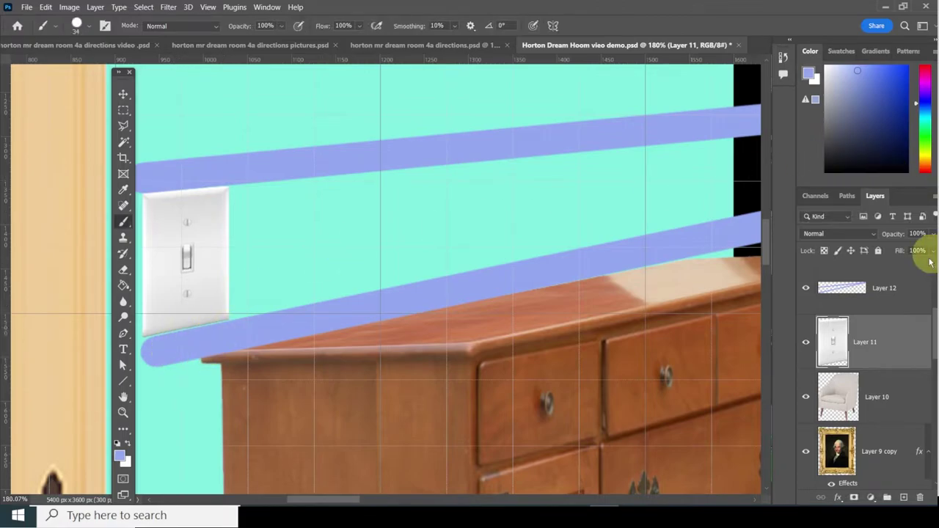
pyautogui.click(806, 288)
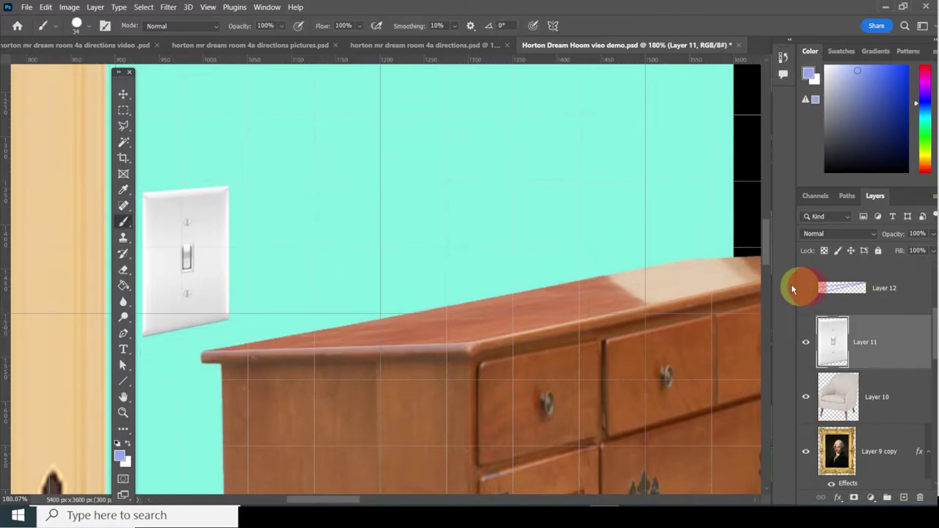
pyautogui.scroll(-1, 271, 202)
pyautogui.scroll(-6, 272, 202)
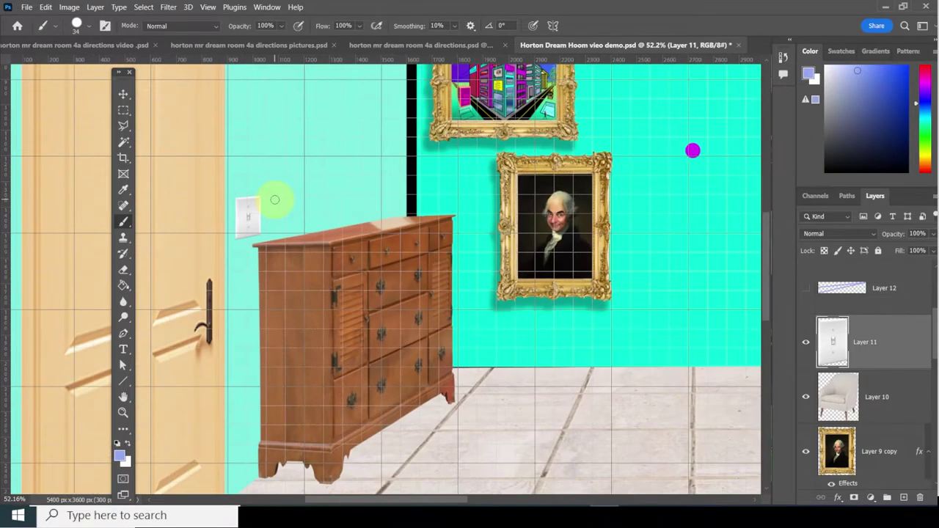
pyautogui.scroll(-1, 278, 198)
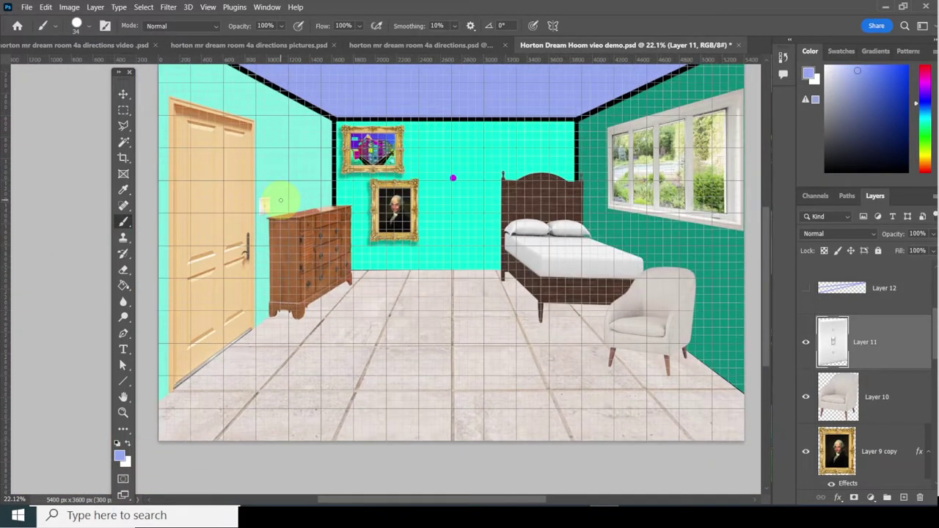
# Drag the ceiling light layer from the pictures collage into the Dream Room document.
pyautogui.click(269, 45)
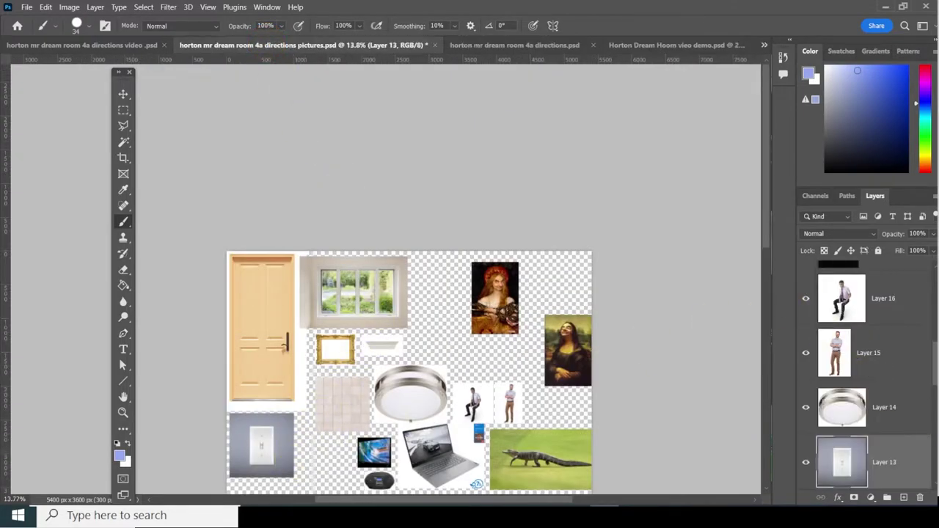
pyautogui.click(805, 463)
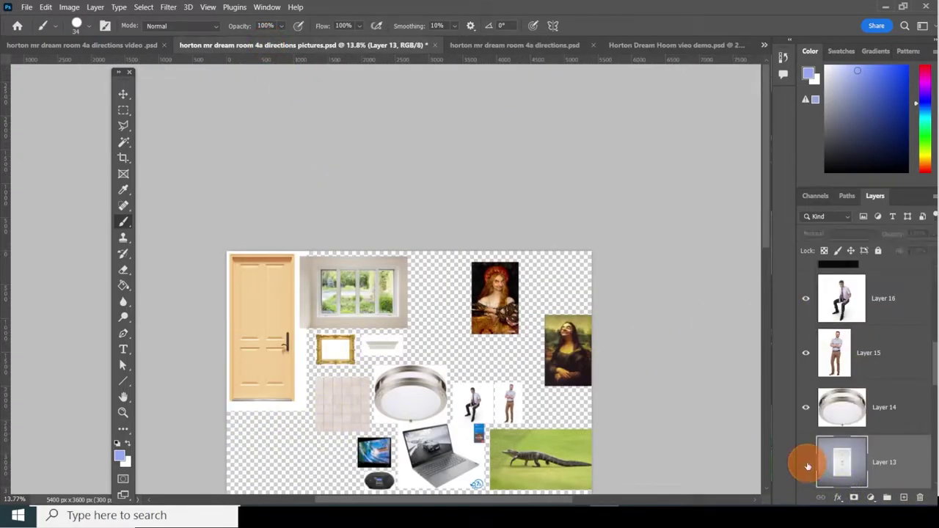
pyautogui.click(901, 408)
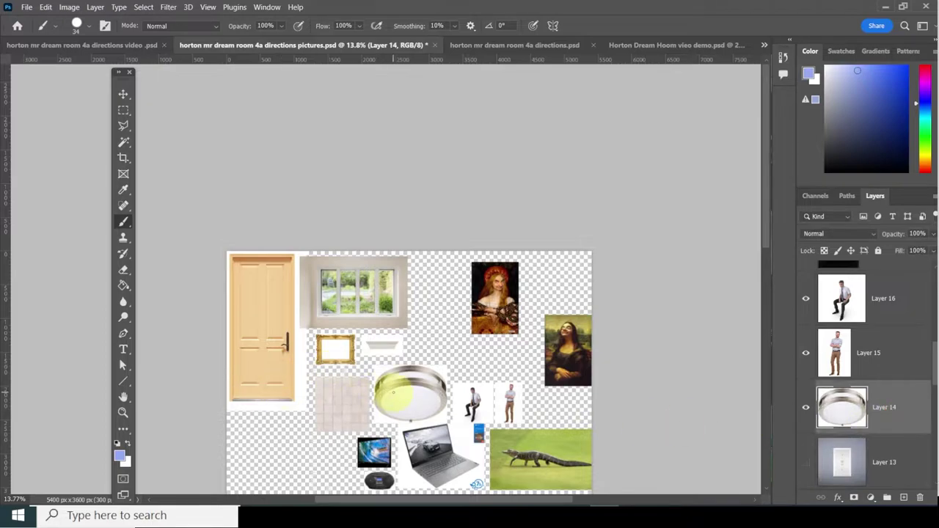
pyautogui.click(122, 93)
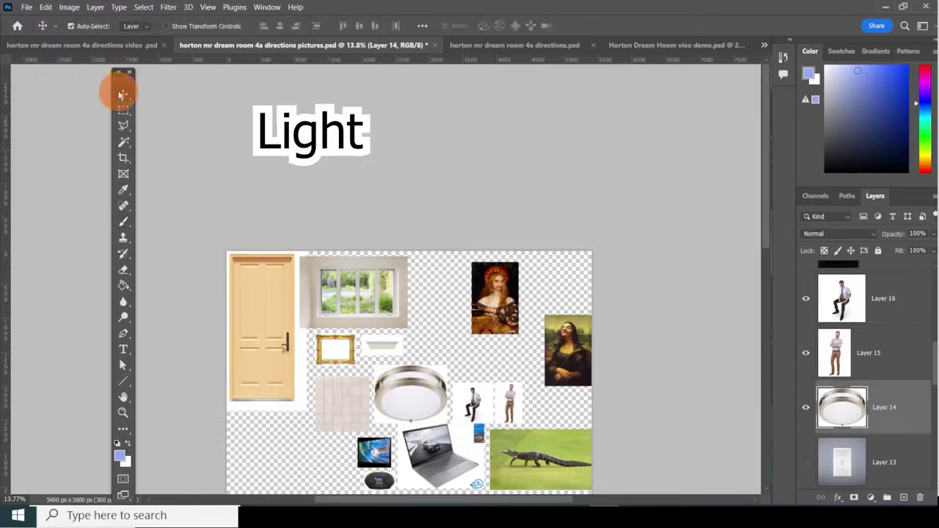
pyautogui.moveTo(405, 392); pyautogui.dragTo(473, 189)
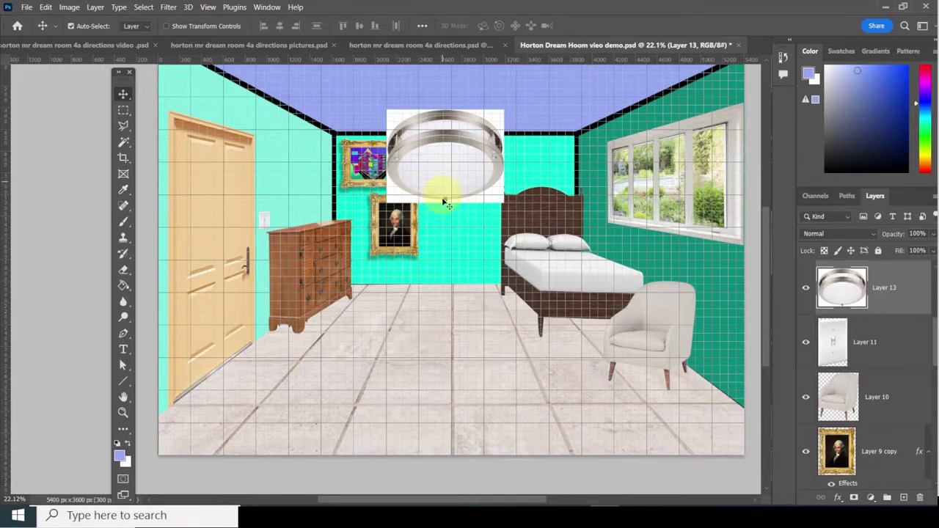
# Magic Wand the white background around the ceiling light and delete it.
pyautogui.click(123, 142)
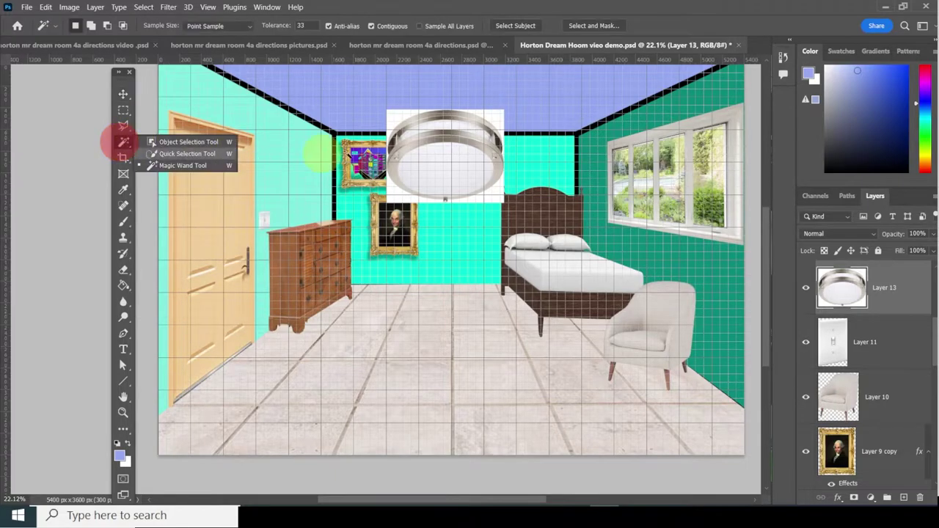
pyautogui.click(393, 115)
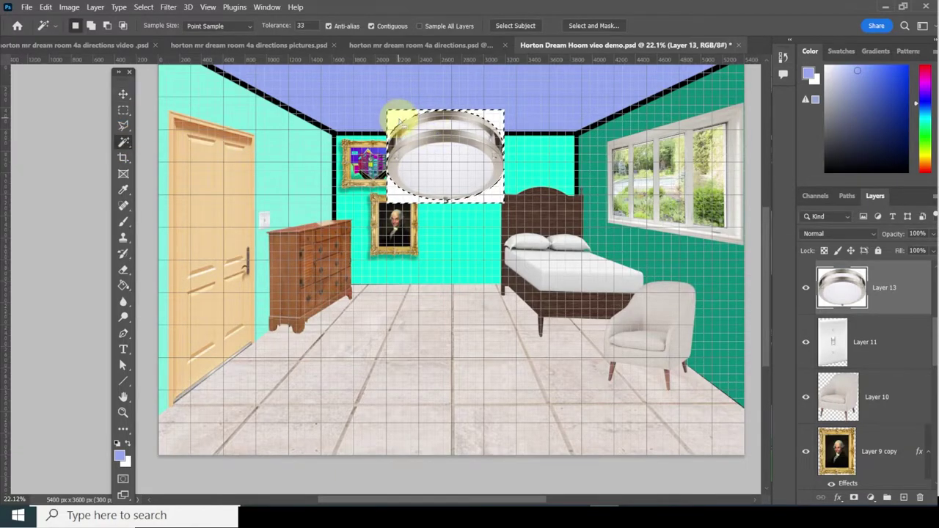
pyautogui.press('Delete')
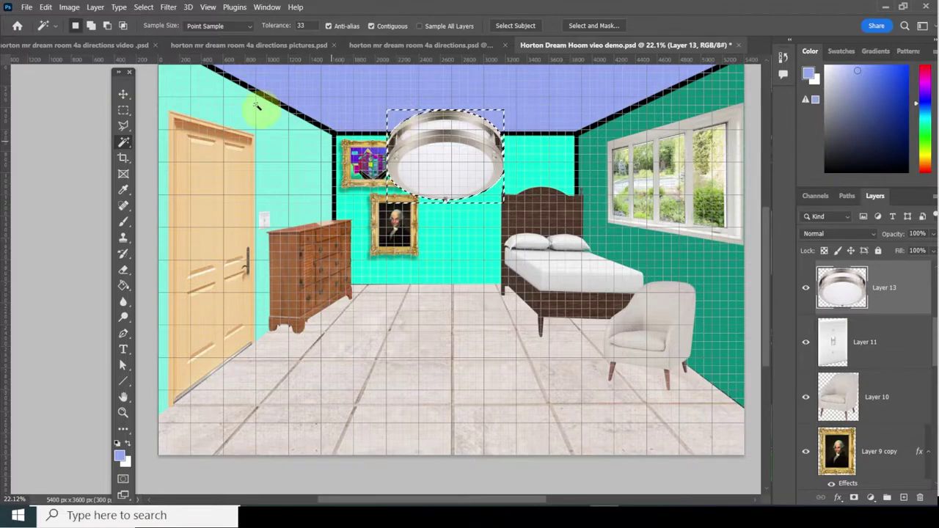
# Move the lamp up against the ceiling and deselect.
pyautogui.click(123, 94)
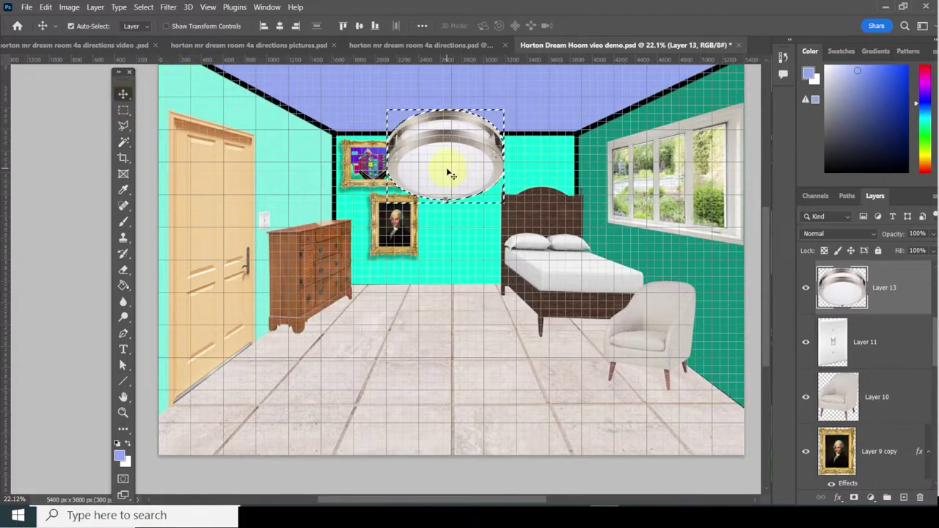
pyautogui.moveTo(450, 175); pyautogui.dragTo(446, 117)
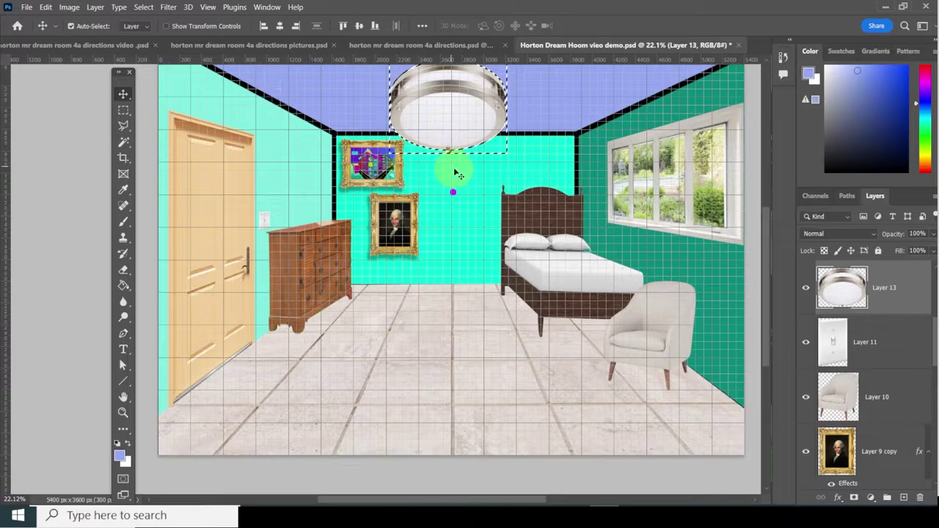
pyautogui.moveTo(454, 174); pyautogui.dragTo(451, 196)
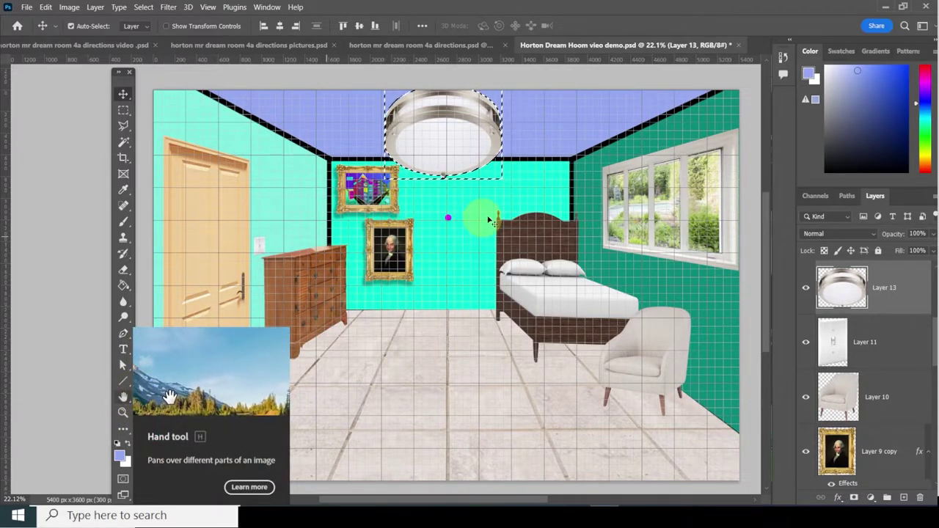
pyautogui.click(145, 9)
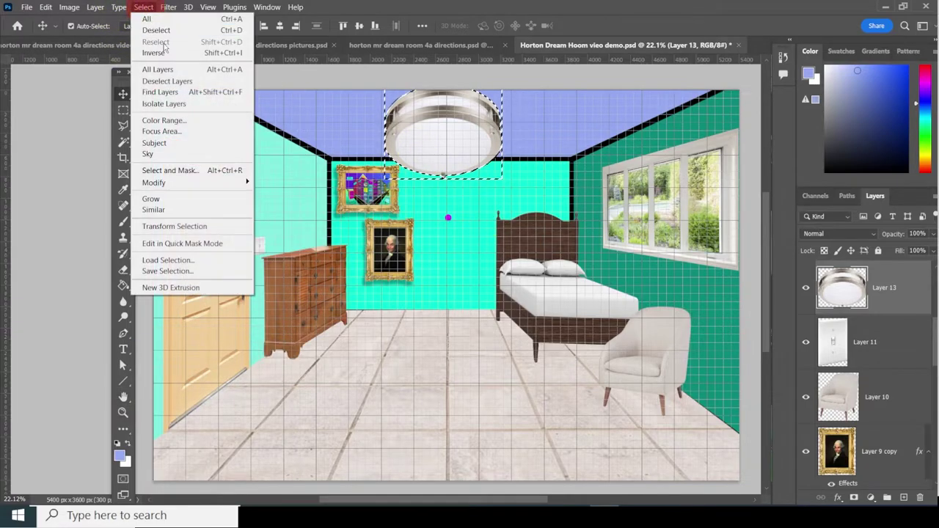
pyautogui.click(162, 30)
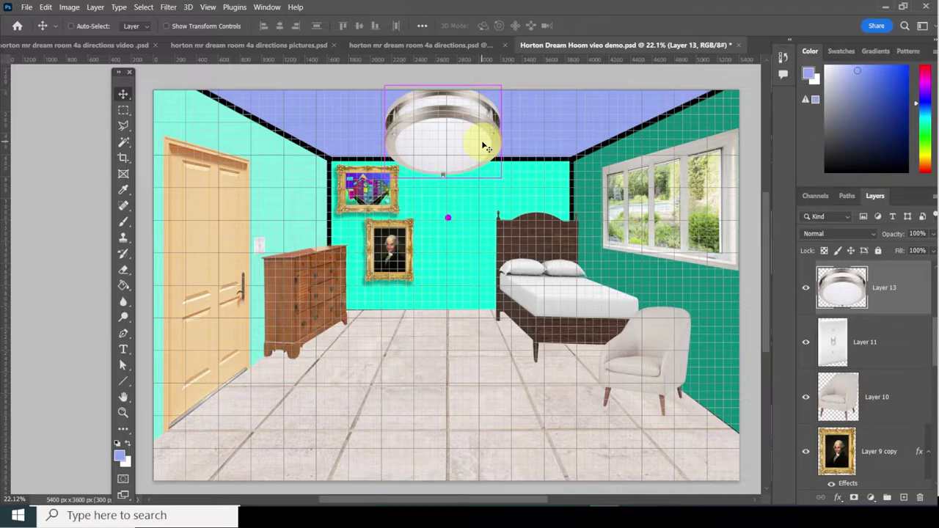
# Free Transform the lamp to a flatter height and smaller size, then commit.
pyautogui.hotkey('ctrl', 't')
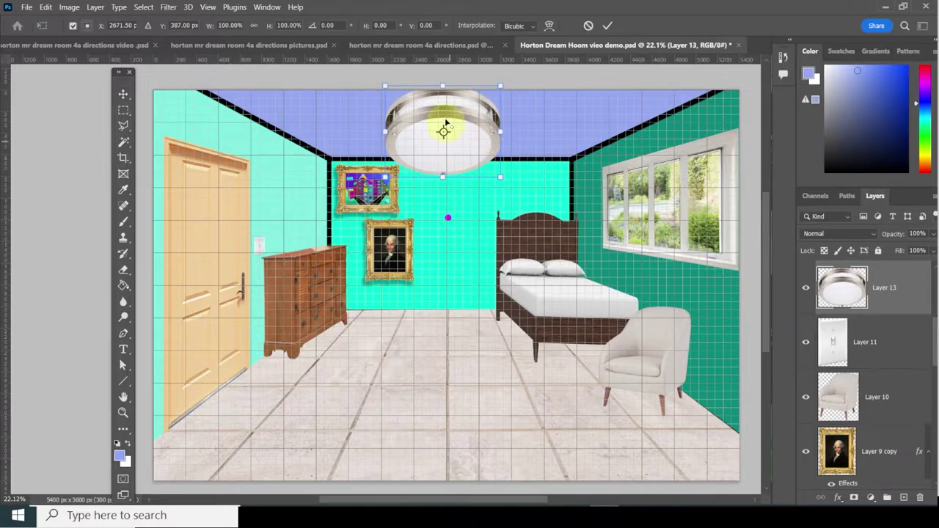
pyautogui.moveTo(440, 88); pyautogui.dragTo(446, 134)
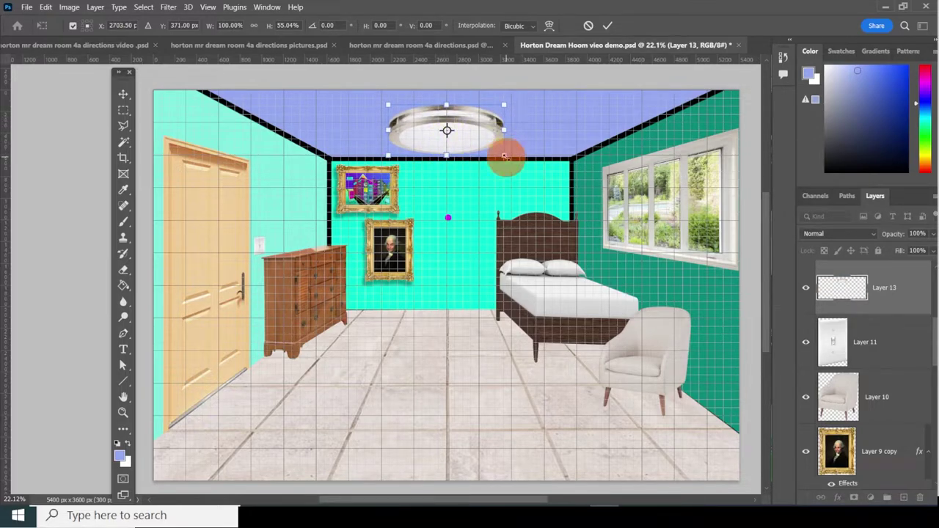
pyautogui.moveTo(504, 156); pyautogui.dragTo(460, 137)
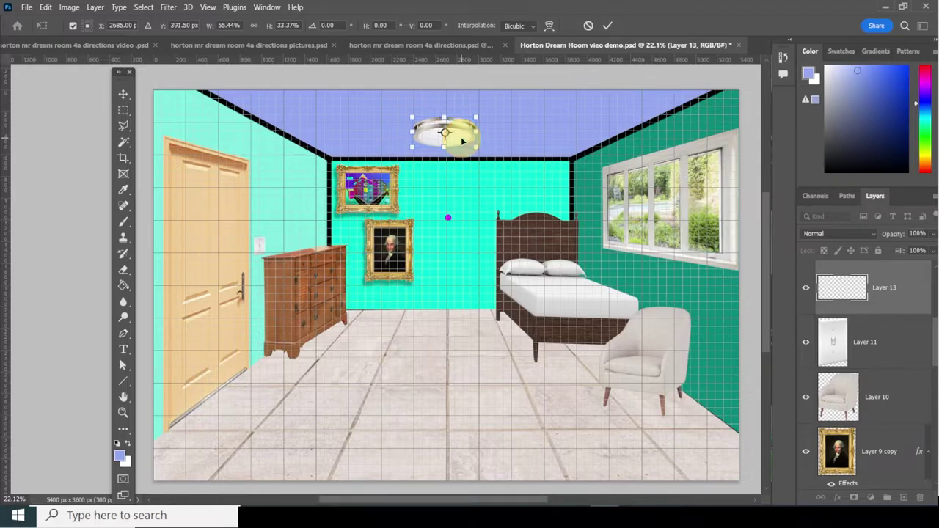
pyautogui.press('Return')
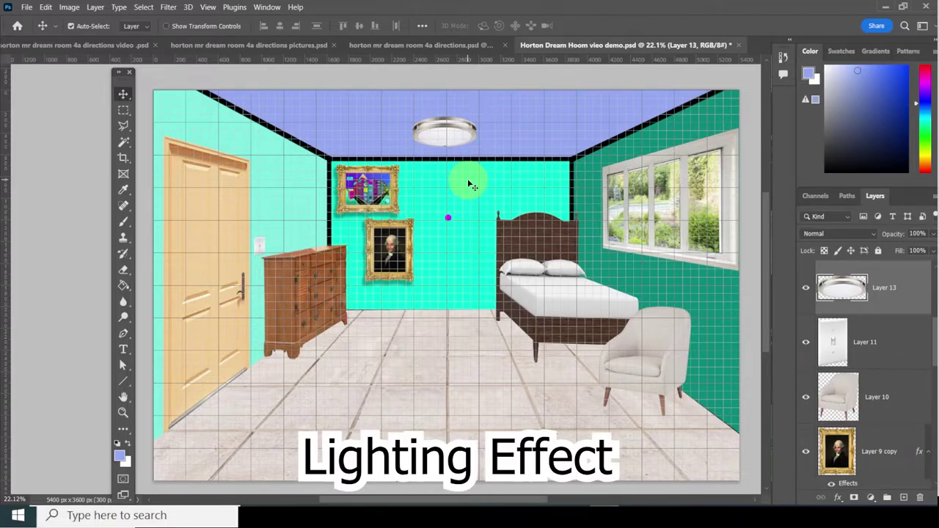
# On a new layer, marquee a tall rectangle from the ceiling light down to the floor.
pyautogui.click(907, 498)
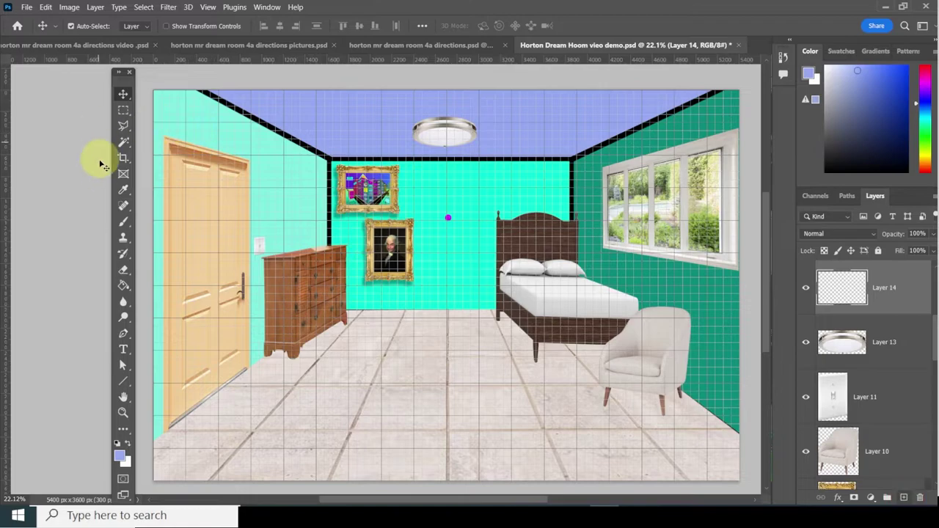
pyautogui.click(123, 109)
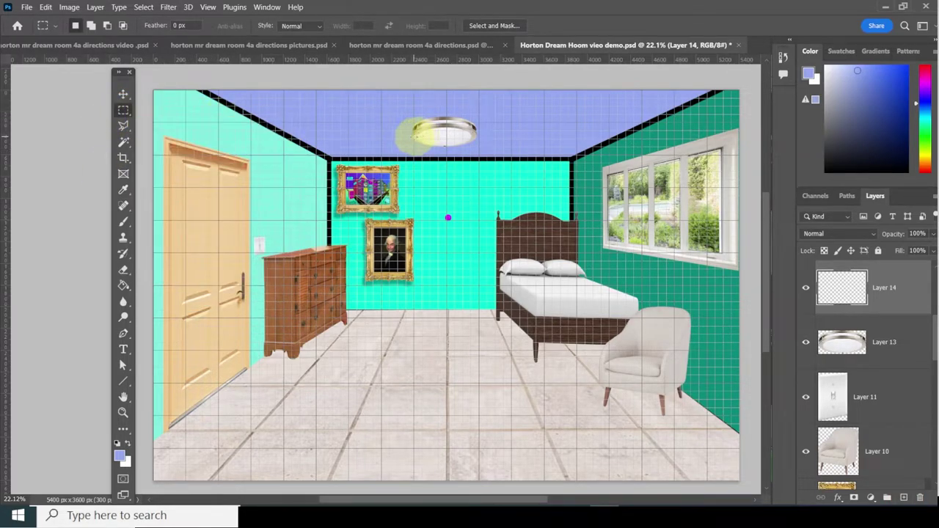
pyautogui.scroll(3, 414, 135)
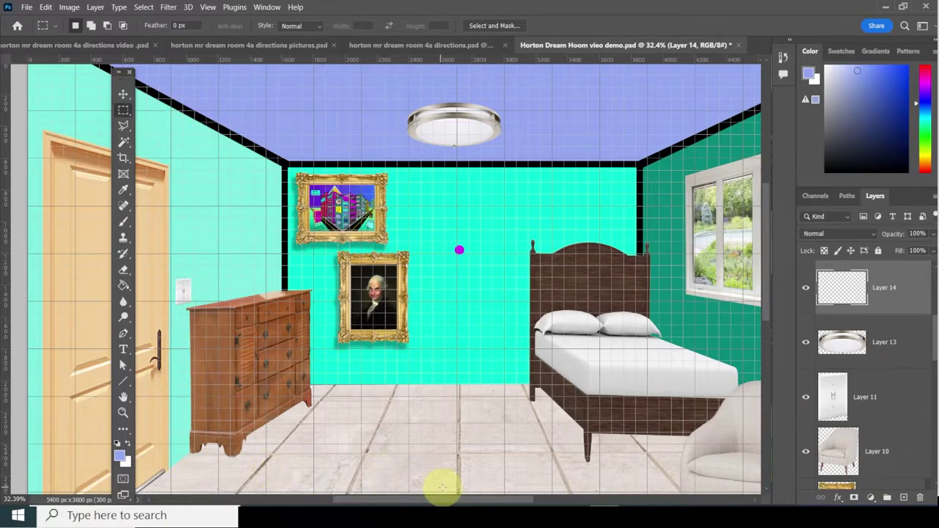
pyautogui.scroll(-2, 436, 464)
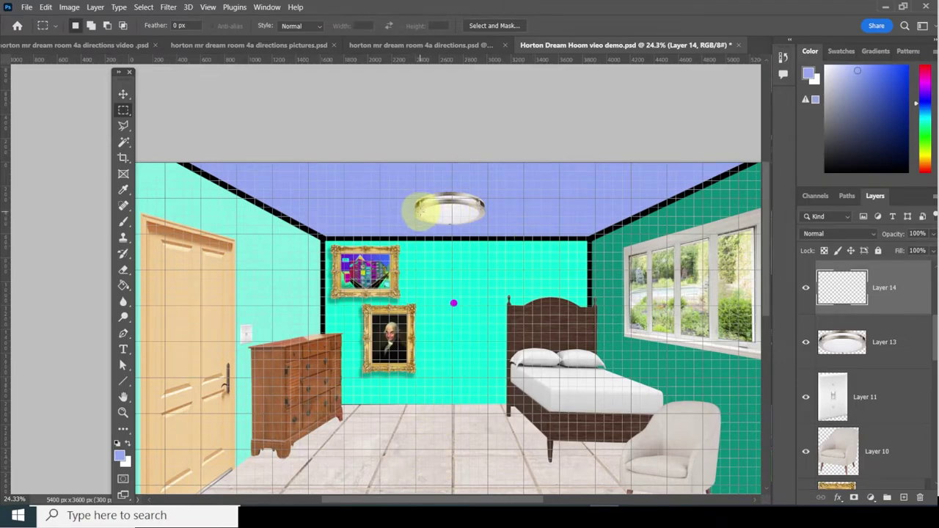
pyautogui.moveTo(419, 213); pyautogui.dragTo(483, 469)
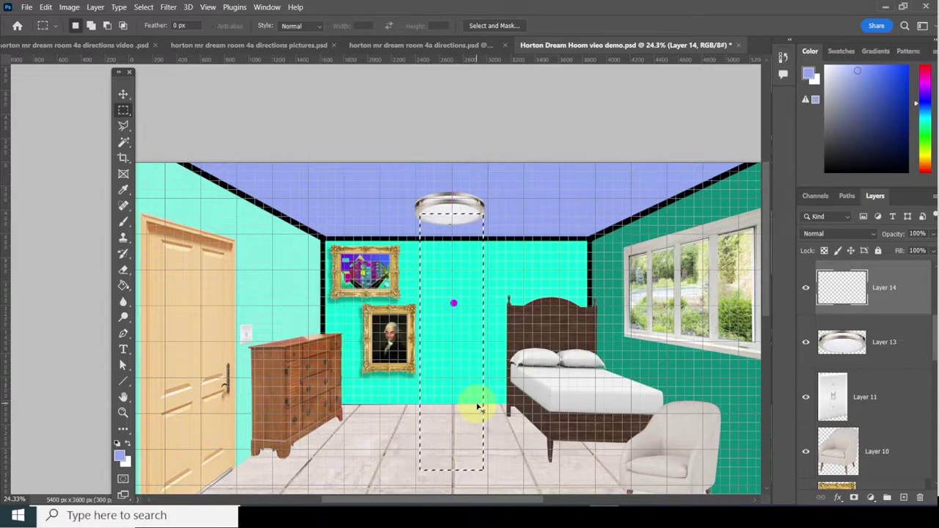
pyautogui.scroll(-3, 477, 407)
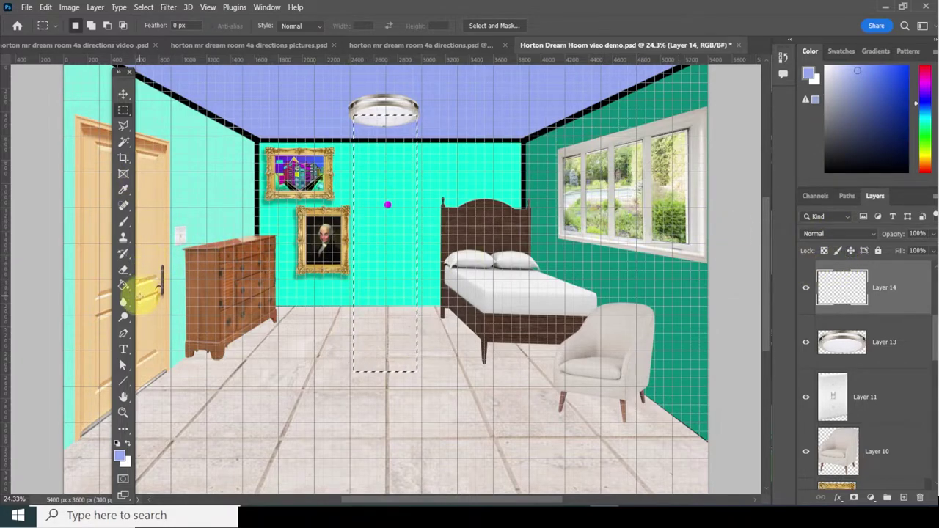
# Set the foreground colour to white.
pyautogui.click(119, 457)
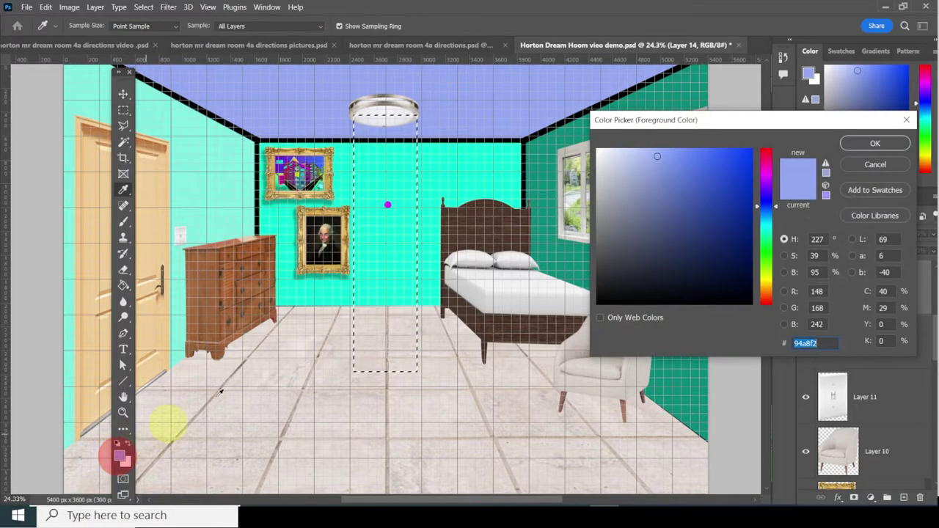
pyautogui.moveTo(608, 161); pyautogui.dragTo(596, 149)
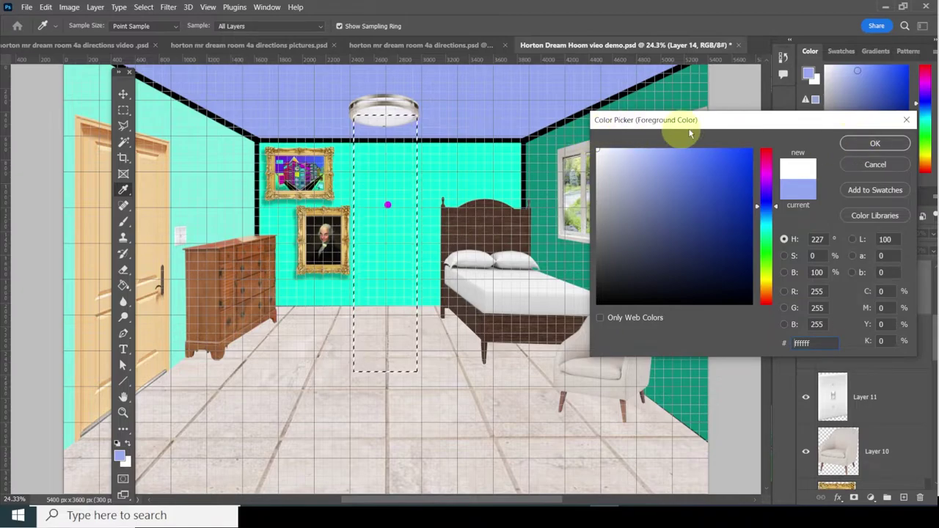
pyautogui.click(857, 144)
pyautogui.press('m')
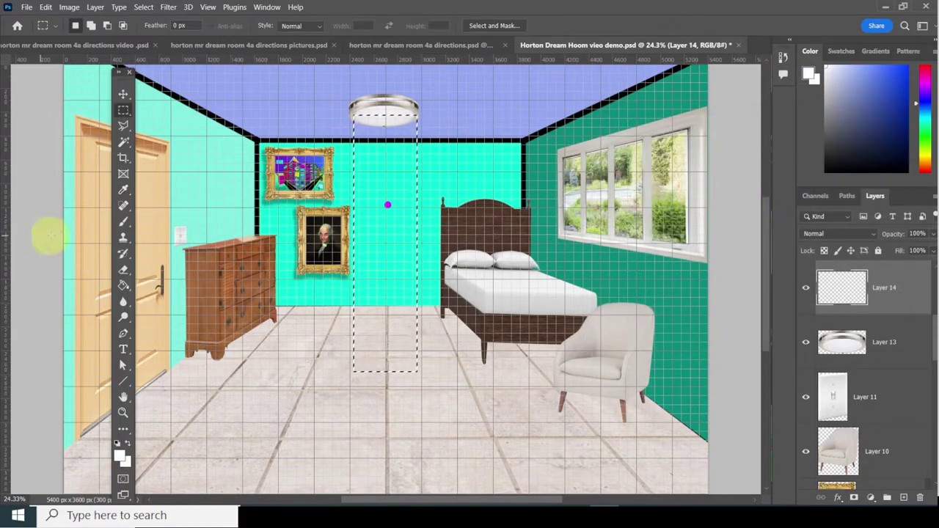
# Paint Bucket the rectangle white at full opacity and clear the selection.
pyautogui.click(123, 285)
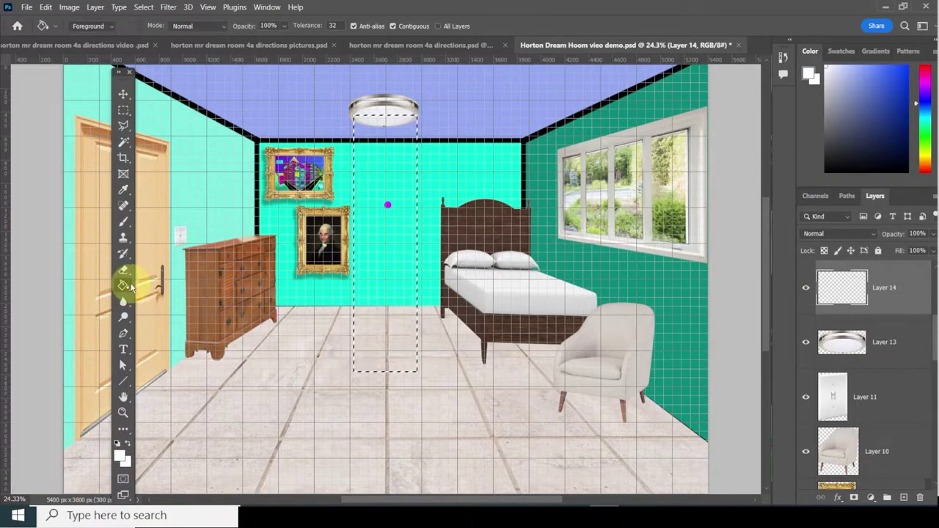
pyautogui.click(401, 279)
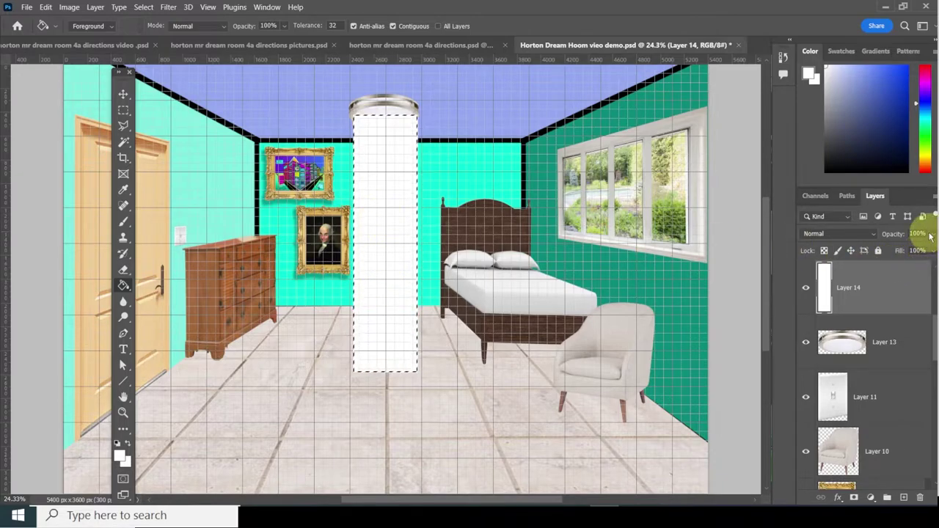
pyautogui.moveTo(934, 234); pyautogui.dragTo(899, 251)
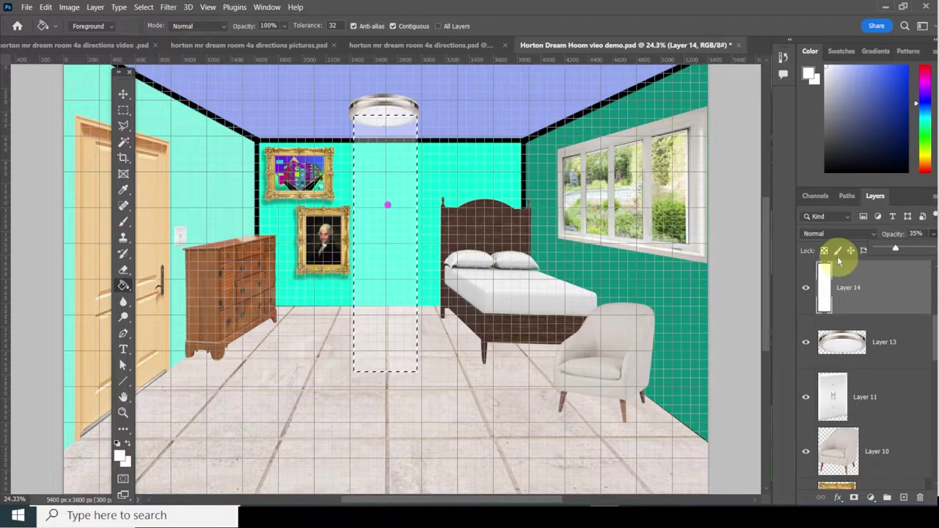
pyautogui.moveTo(902, 242); pyautogui.dragTo(895, 253)
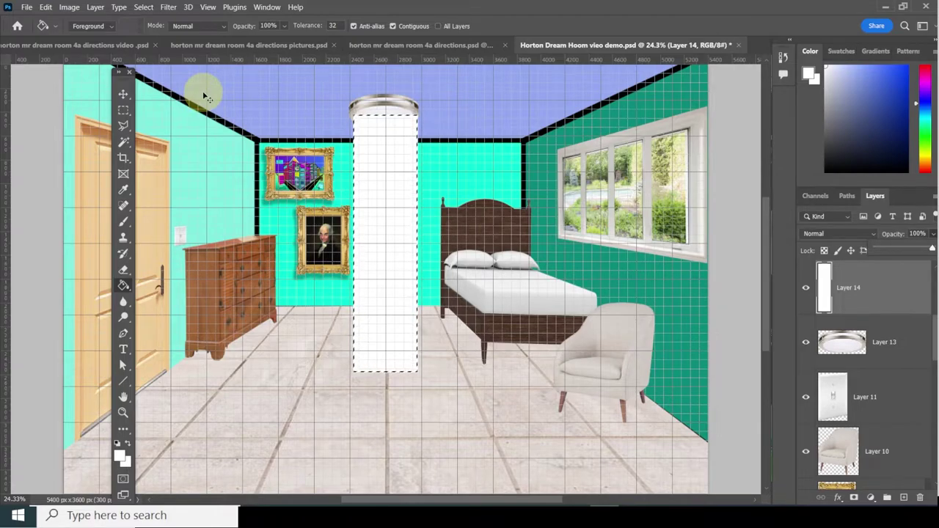
pyautogui.hotkey('ctrl', 'd')
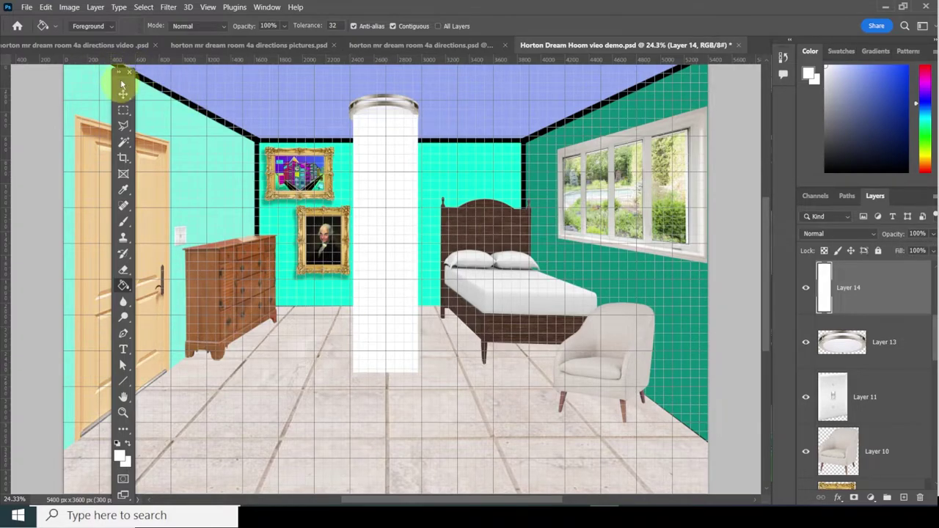
# Perspective-transform the white column, pulling its bottom corners outward into a widening trapezoid.
pyautogui.click(45, 7)
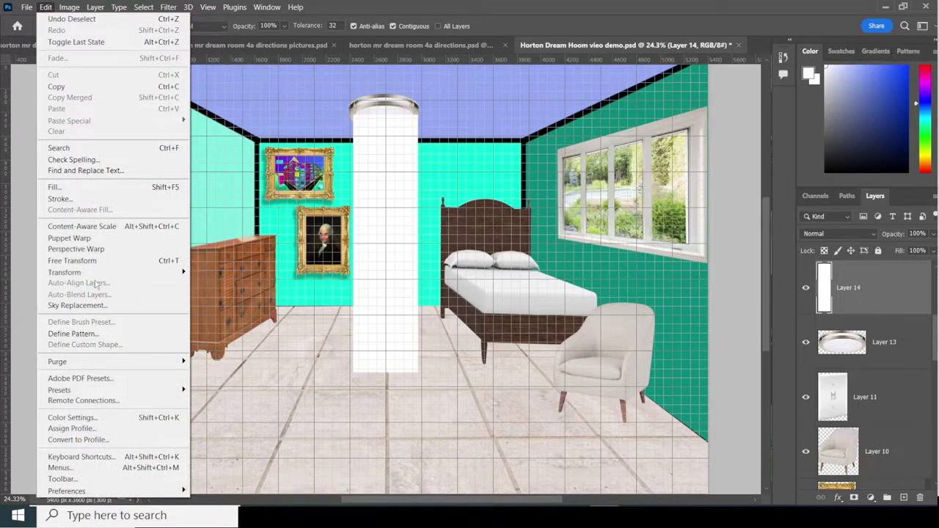
pyautogui.moveTo(179, 275)
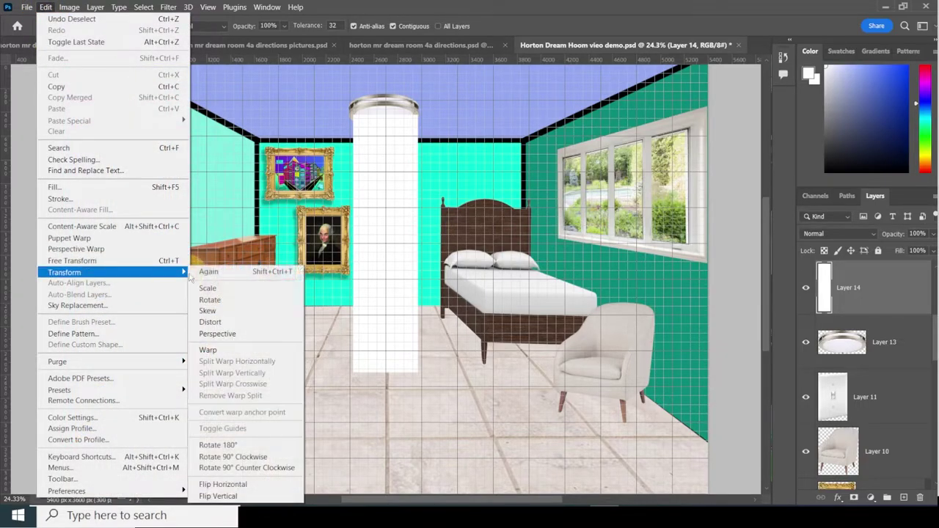
pyautogui.click(245, 323)
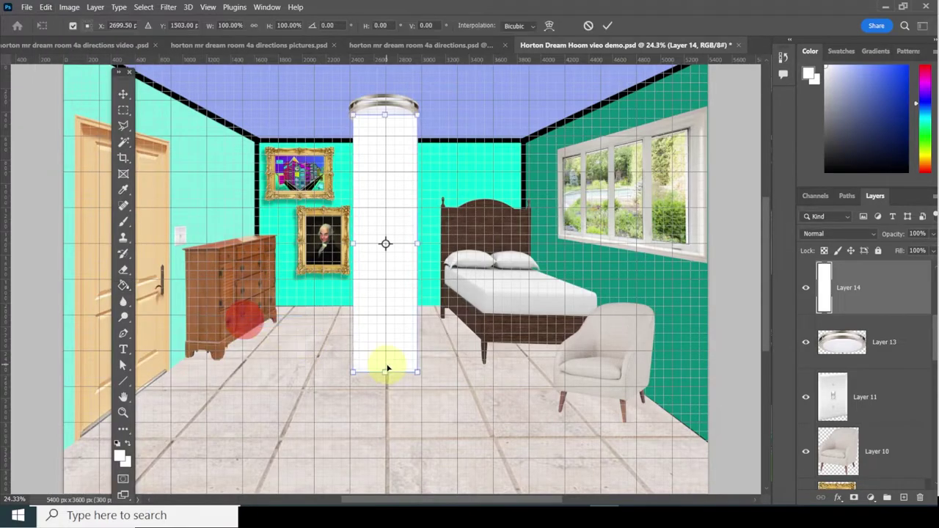
pyautogui.moveTo(353, 374); pyautogui.dragTo(277, 374)
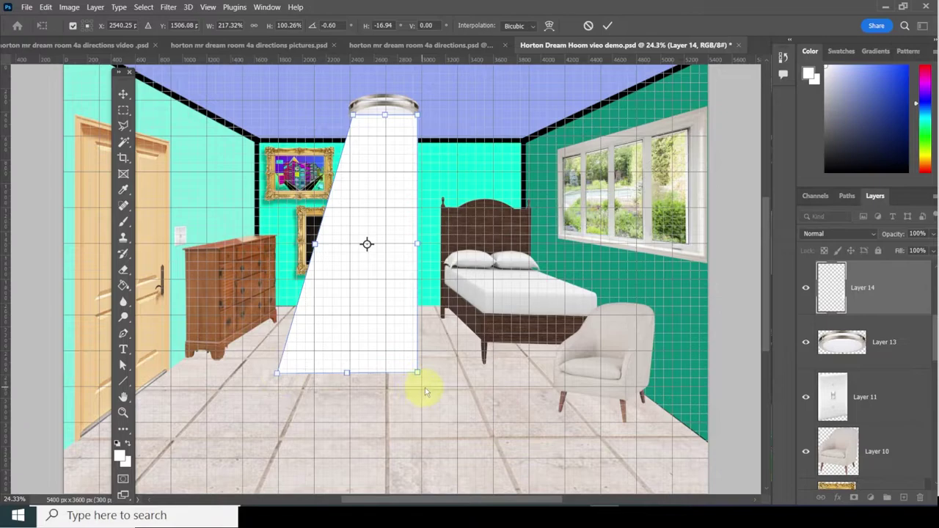
pyautogui.moveTo(417, 373); pyautogui.dragTo(479, 375)
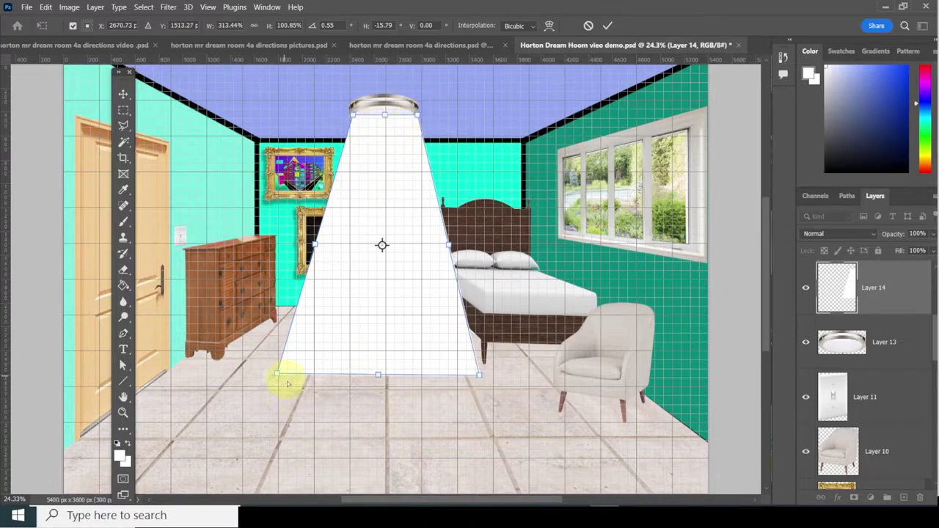
pyautogui.rightClick(357, 292)
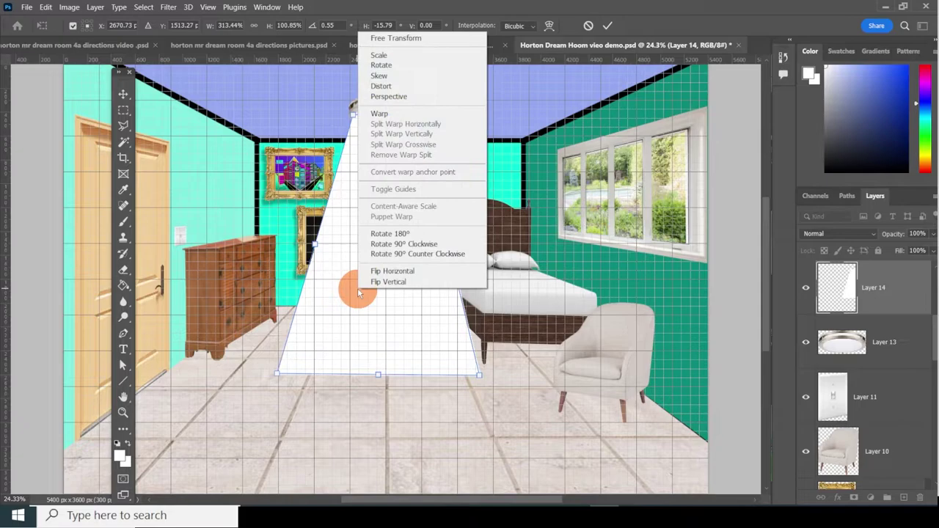
# Warp the beam's bottom into a rounded curve, commit, and set Layer 14 opacity to 51%.
pyautogui.click(383, 113)
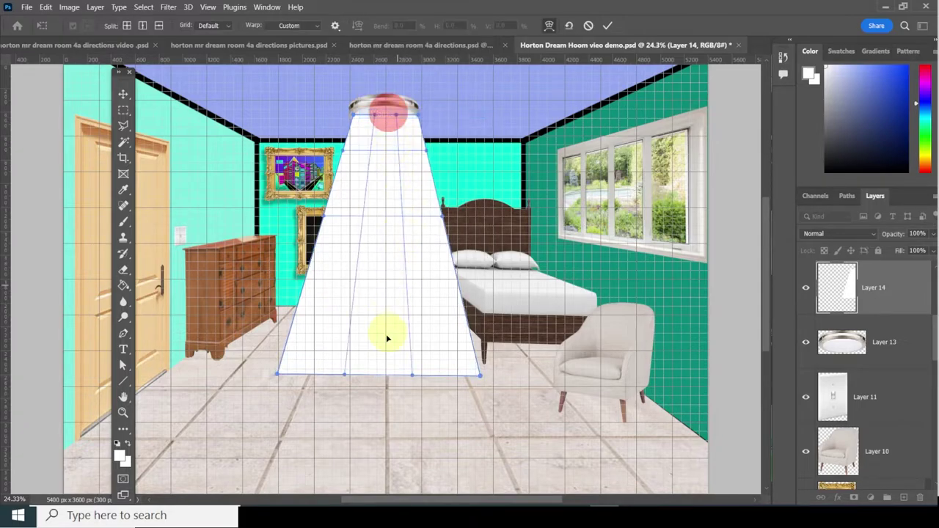
pyautogui.moveTo(343, 376); pyautogui.dragTo(348, 461)
pyautogui.moveTo(412, 374); pyautogui.dragTo(428, 445)
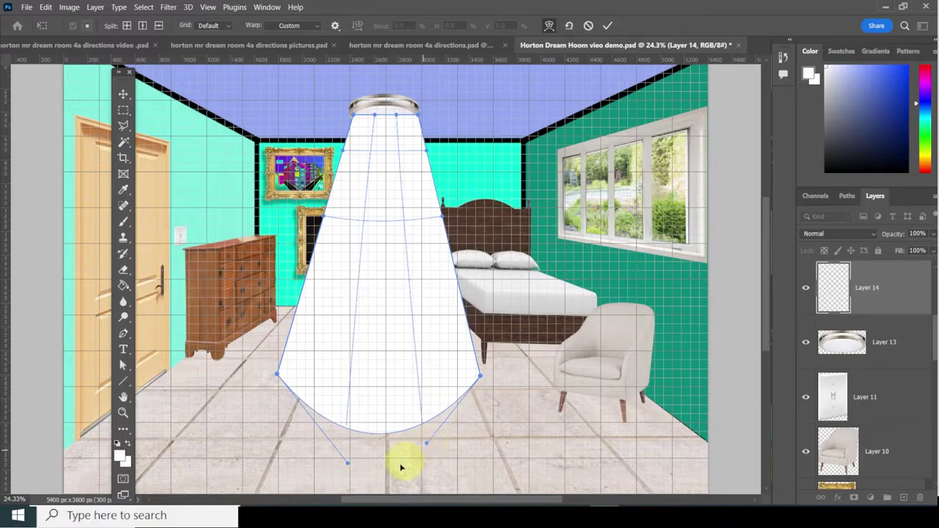
pyautogui.moveTo(345, 460); pyautogui.dragTo(354, 459)
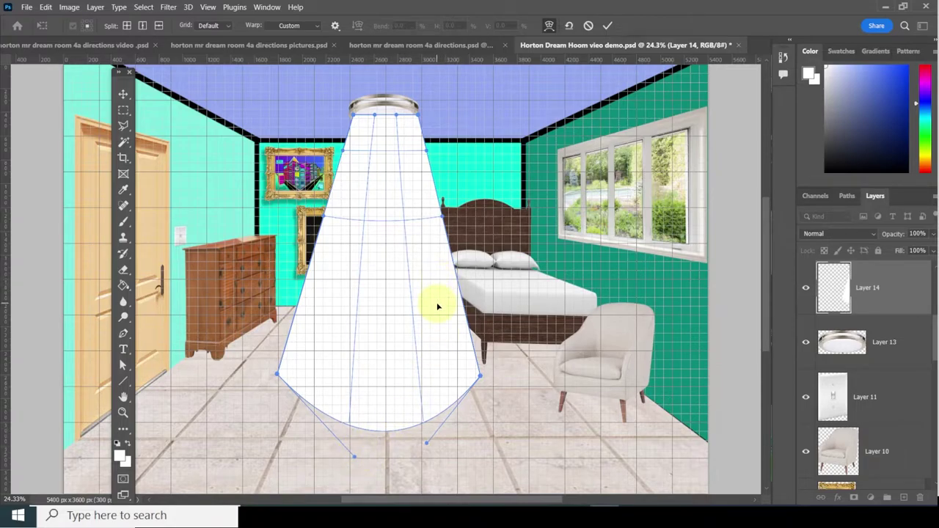
pyautogui.moveTo(389, 105); pyautogui.dragTo(391, 103)
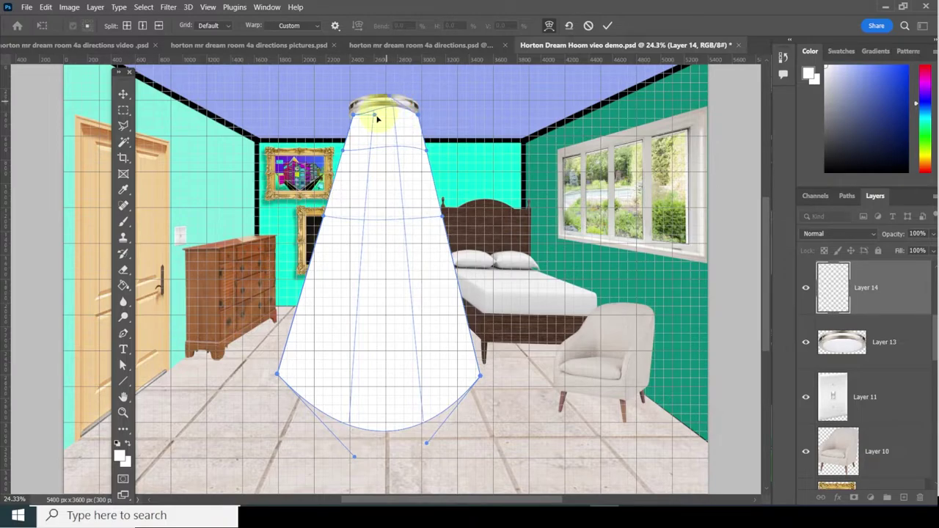
pyautogui.click(369, 102)
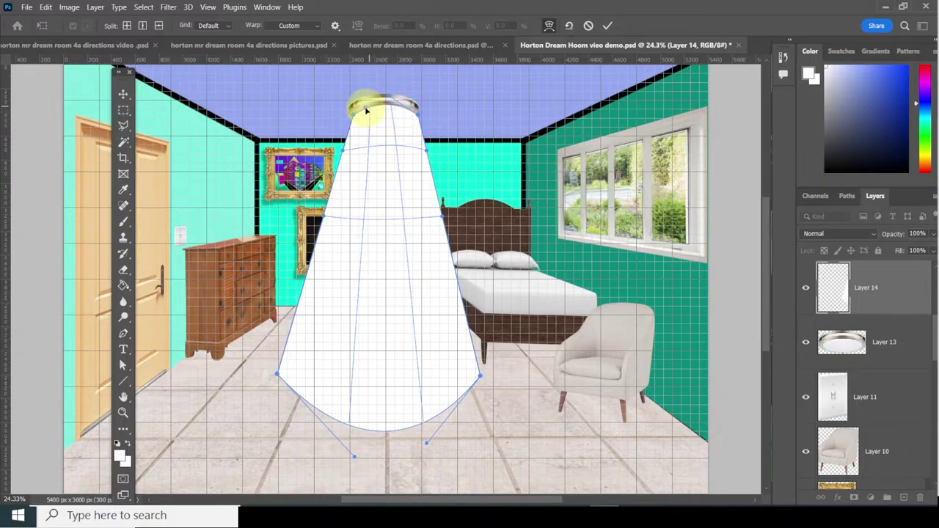
pyautogui.click(377, 184)
pyautogui.moveTo(356, 455); pyautogui.dragTo(335, 430)
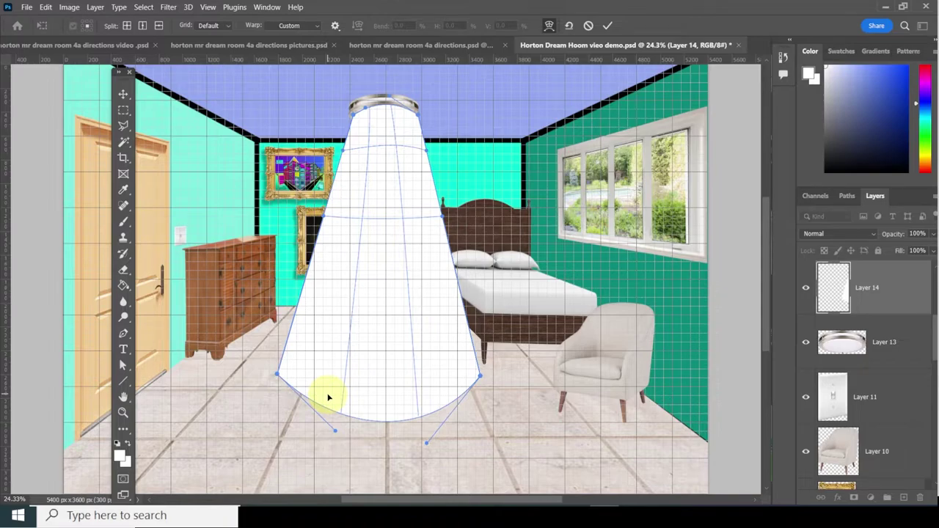
pyautogui.press('Return')
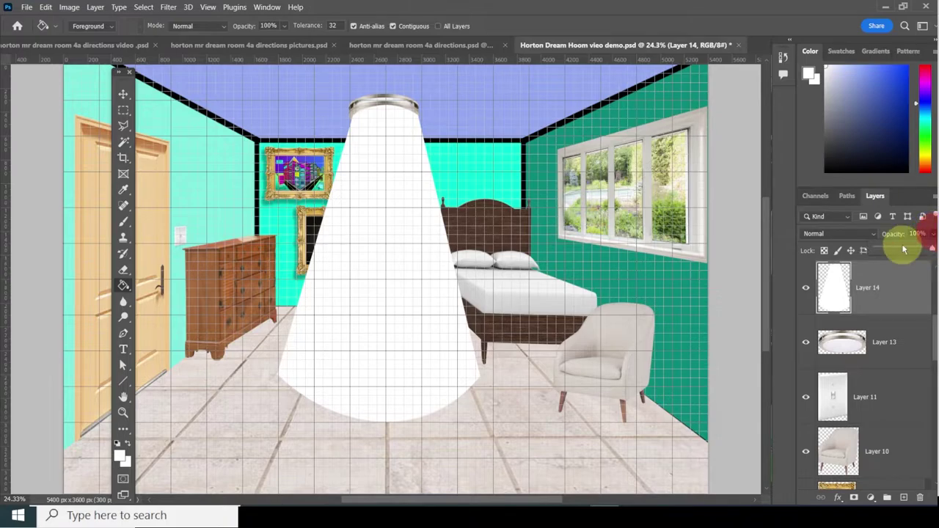
pyautogui.moveTo(933, 234); pyautogui.dragTo(904, 250)
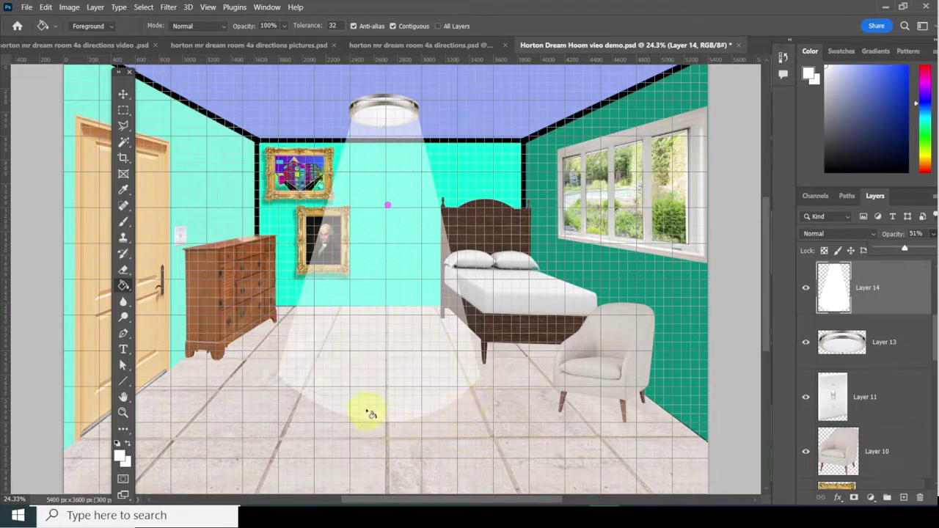
# Select an oval on the floor under the beam and fill it white on new Layer 15.
pyautogui.rightClick(126, 114)
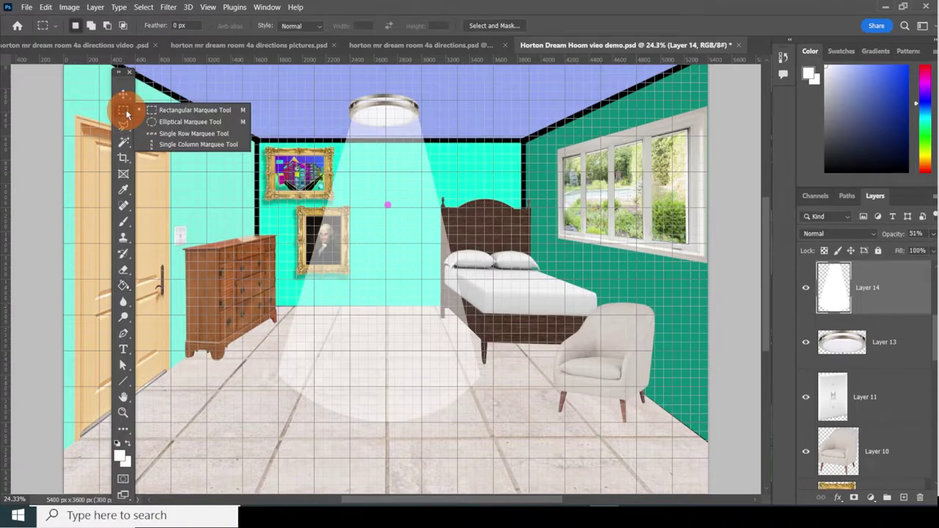
pyautogui.click(180, 110)
pyautogui.hotkey('shift', 'm')
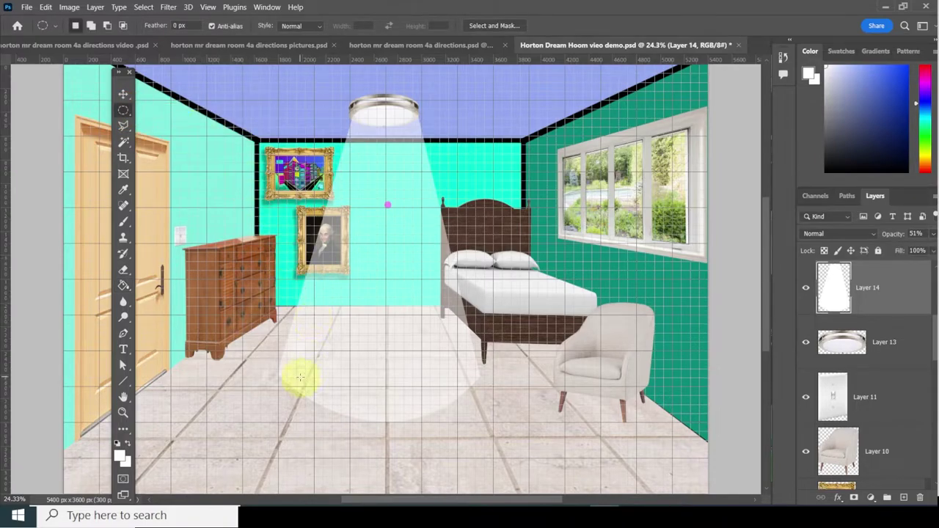
pyautogui.moveTo(284, 347); pyautogui.dragTo(479, 403)
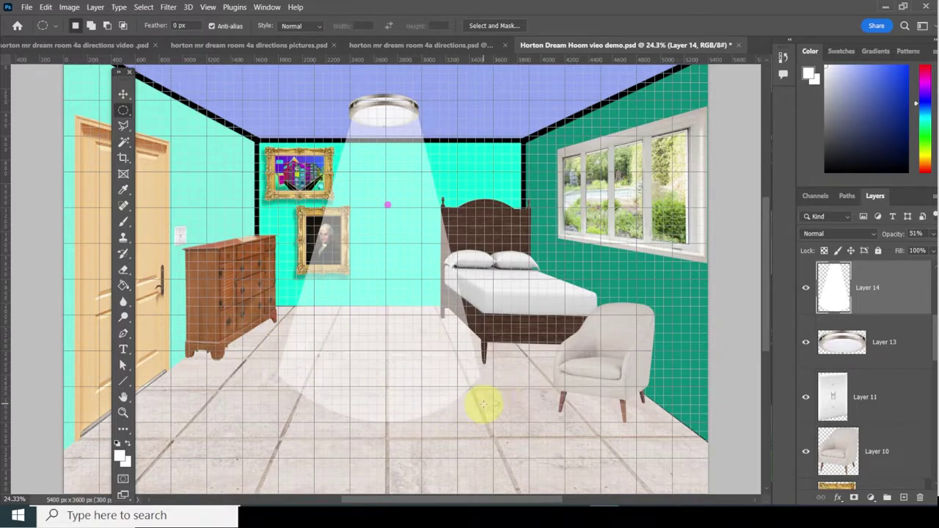
pyautogui.click(903, 497)
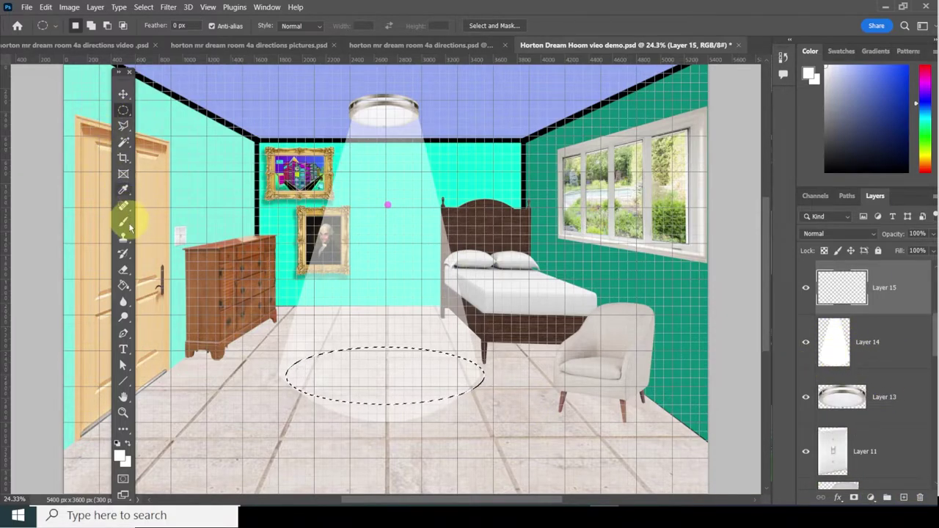
pyautogui.click(125, 284)
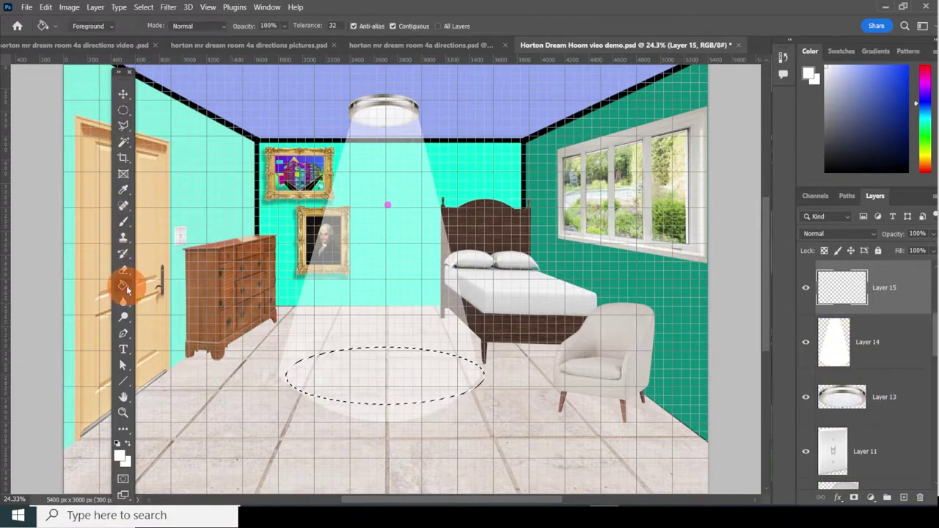
pyautogui.click(406, 373)
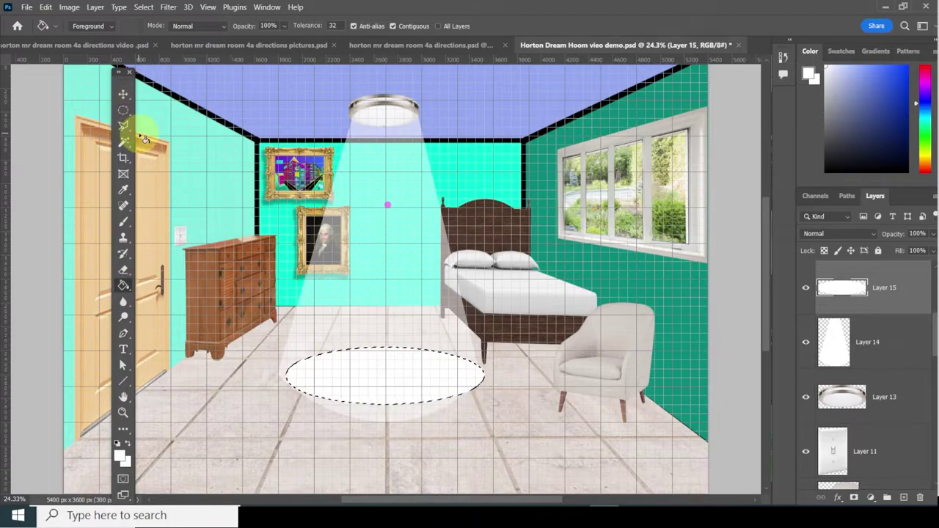
pyautogui.click(46, 7)
# Stretch the white floor oval taller toward the front and set Layer 15 opacity to 29%.
pyautogui.moveTo(91, 275)
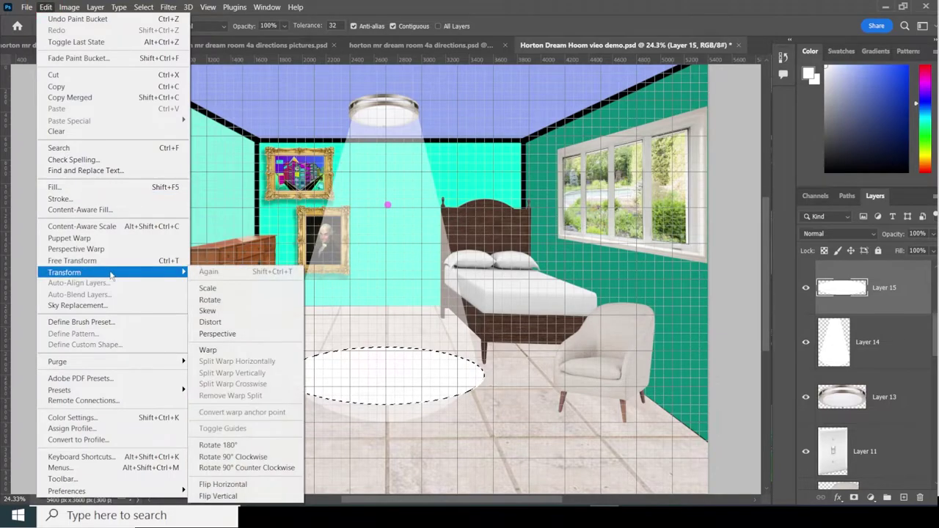
pyautogui.click(235, 334)
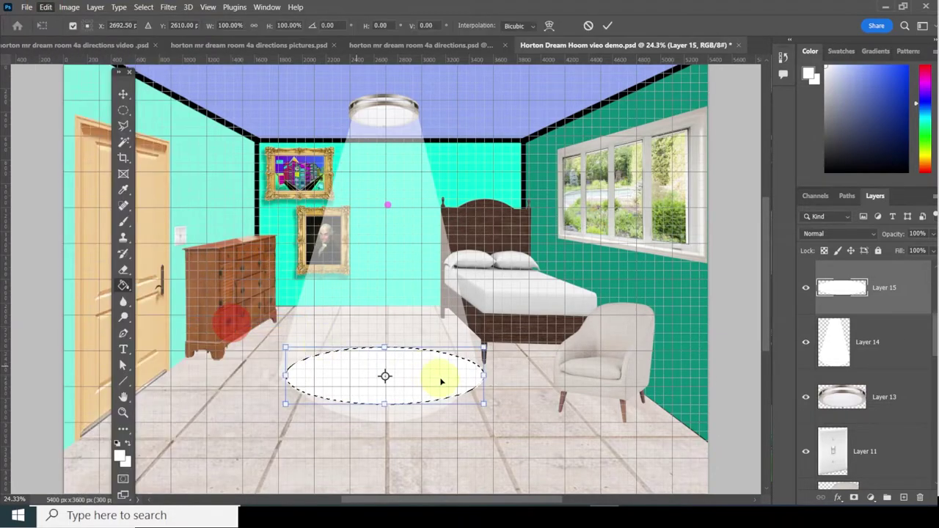
pyautogui.moveTo(384, 404); pyautogui.dragTo(379, 423)
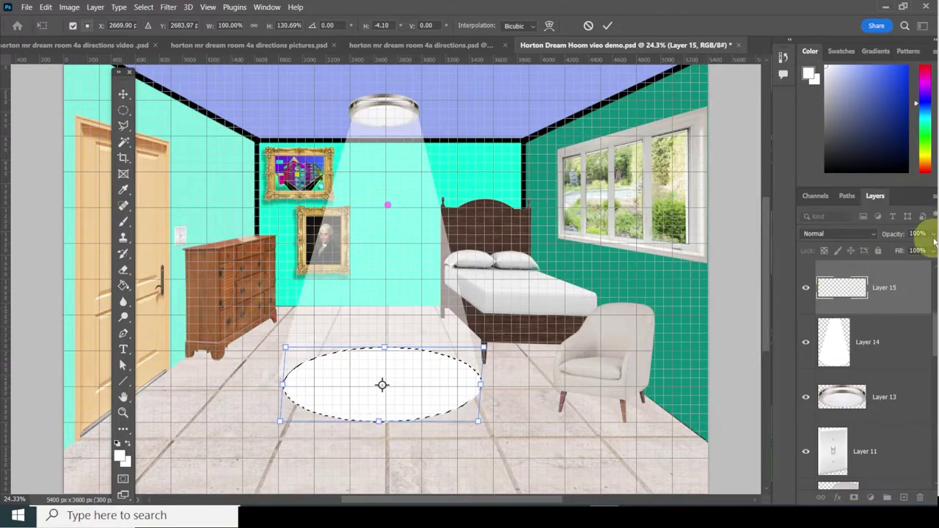
pyautogui.moveTo(933, 233); pyautogui.dragTo(888, 249)
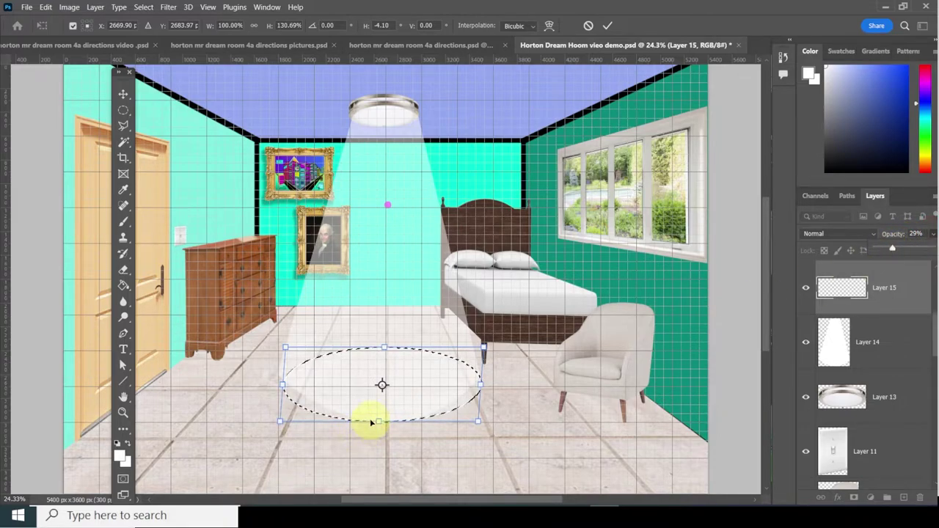
# Tilt, skew and level the oval by adjusting its lower corners and height.
pyautogui.moveTo(477, 423); pyautogui.dragTo(473, 402)
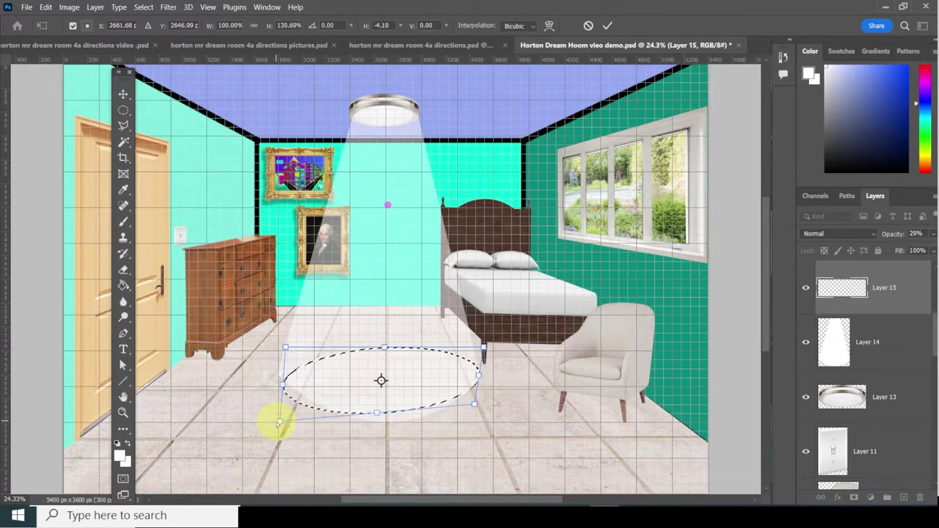
pyautogui.moveTo(276, 420); pyautogui.dragTo(279, 377)
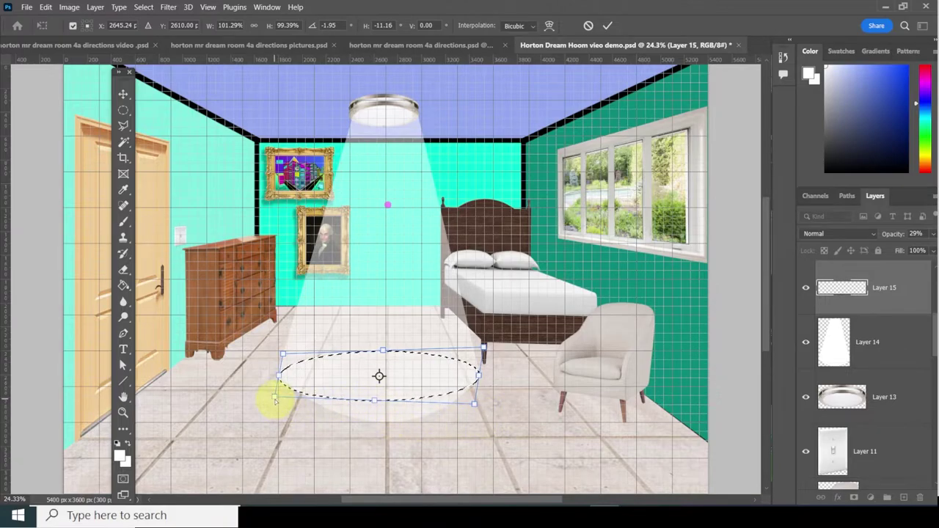
pyautogui.moveTo(275, 399); pyautogui.dragTo(280, 435)
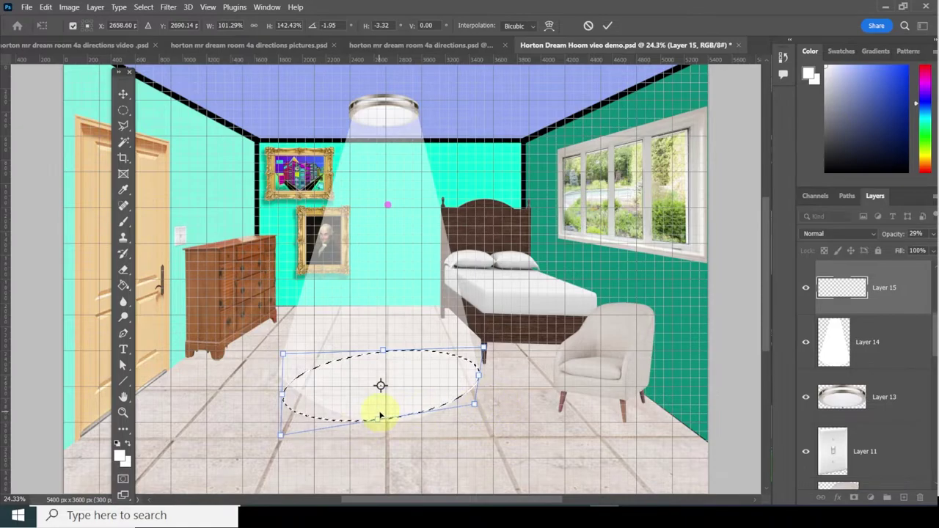
pyautogui.moveTo(380, 415); pyautogui.dragTo(380, 414)
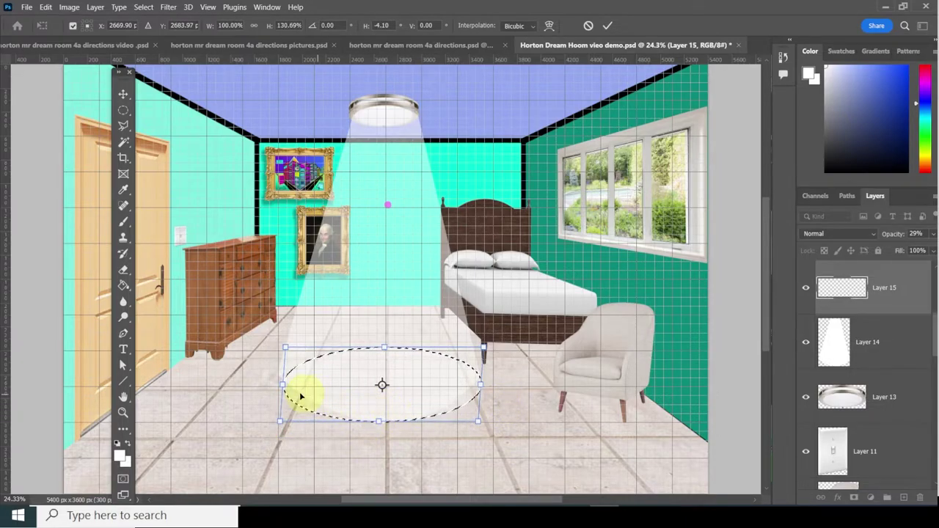
pyautogui.moveTo(279, 385); pyautogui.dragTo(289, 389)
# Warp the oval, lifting its right corners and pulling its bottom edge down into perspective.
pyautogui.rightClick(413, 394)
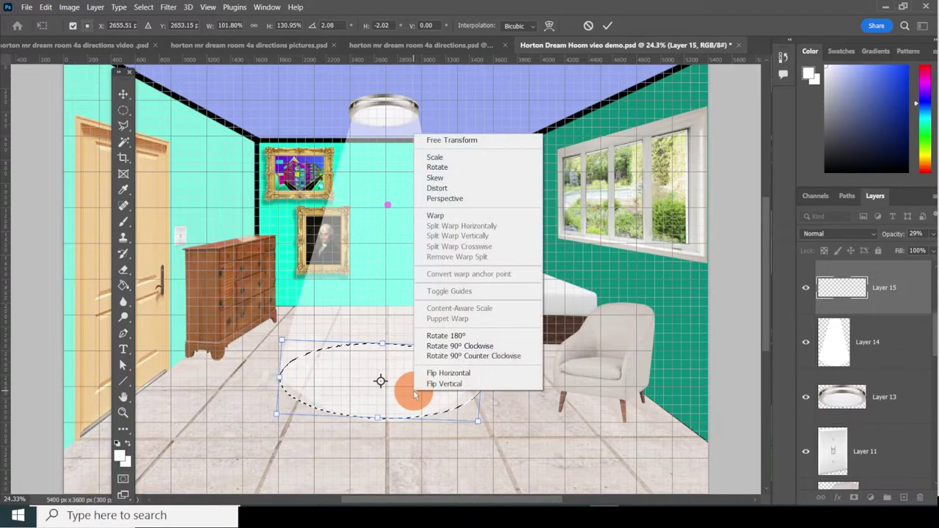
pyautogui.click(452, 218)
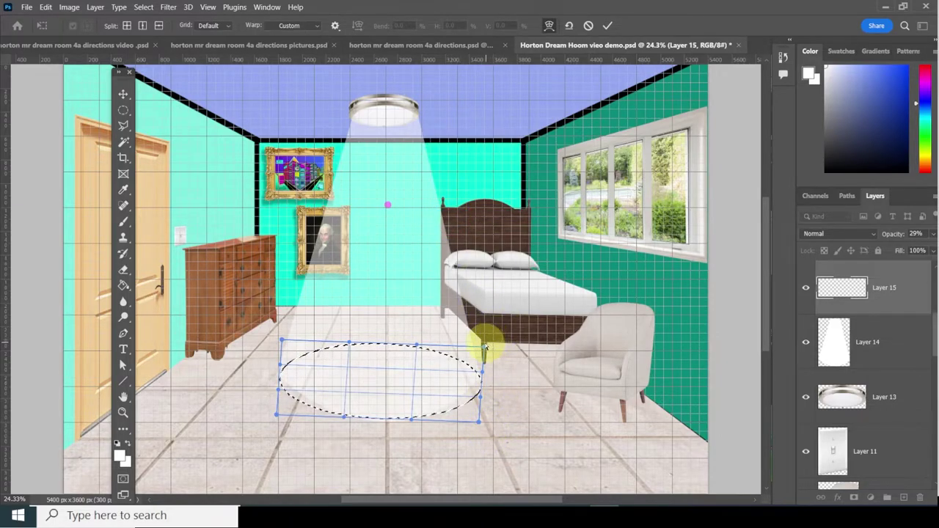
pyautogui.moveTo(483, 344); pyautogui.dragTo(484, 336)
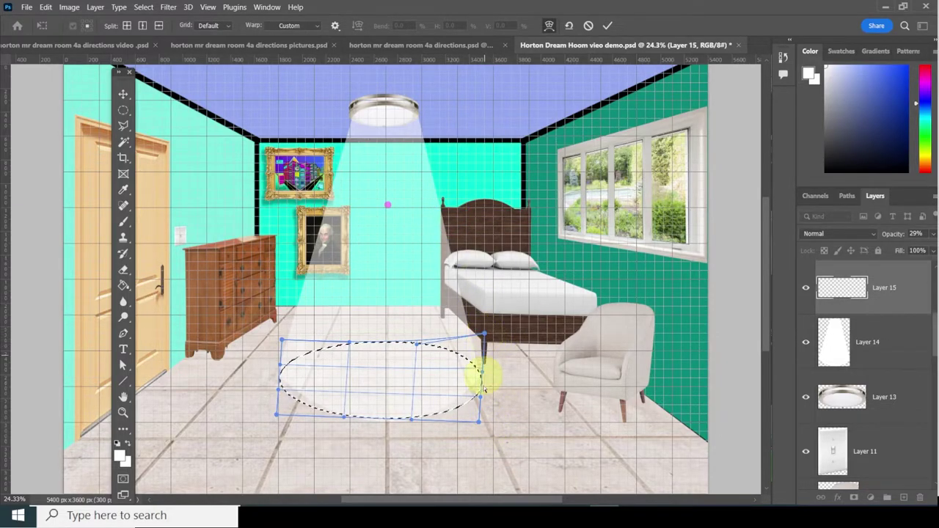
pyautogui.moveTo(483, 372); pyautogui.dragTo(484, 363)
pyautogui.moveTo(482, 423); pyautogui.dragTo(480, 407)
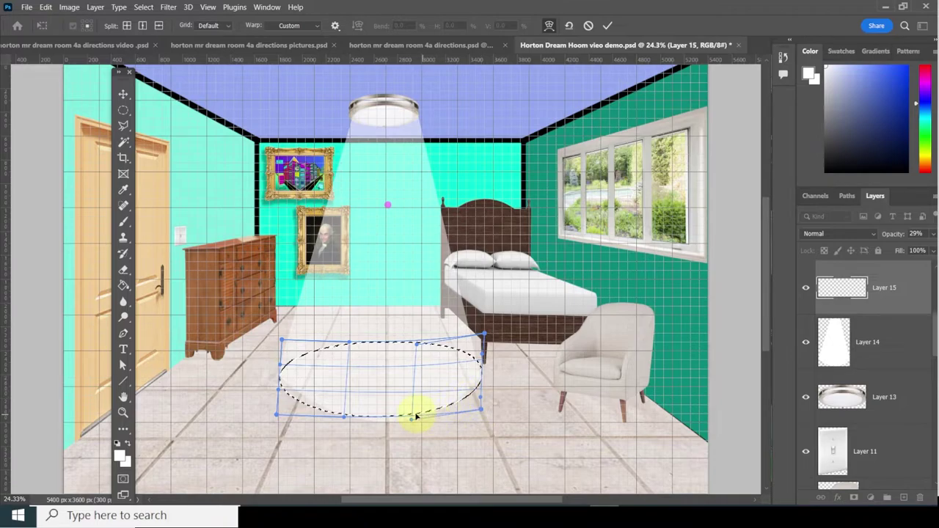
pyautogui.moveTo(409, 421); pyautogui.dragTo(405, 433)
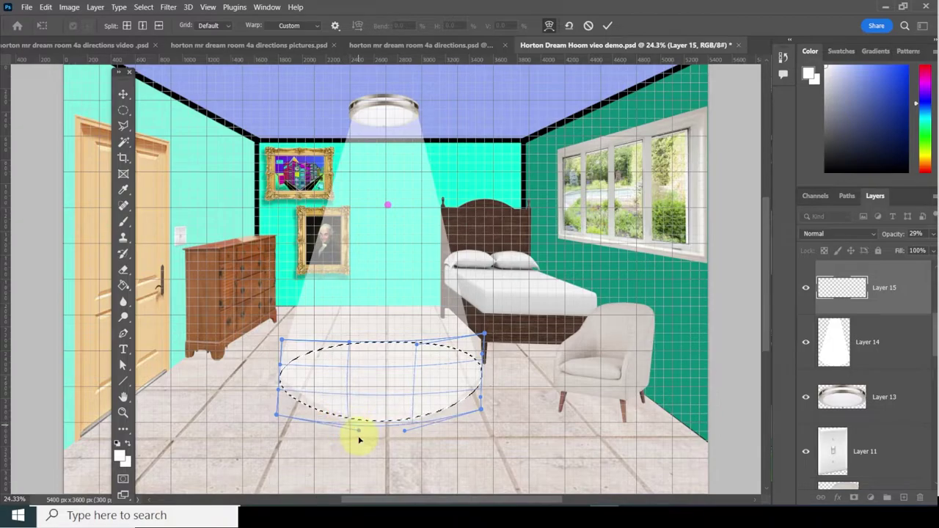
pyautogui.moveTo(360, 440)
pyautogui.mouseDown()
pyautogui.moveTo(357, 449)
pyautogui.moveTo(365, 424)
pyautogui.mouseUp()
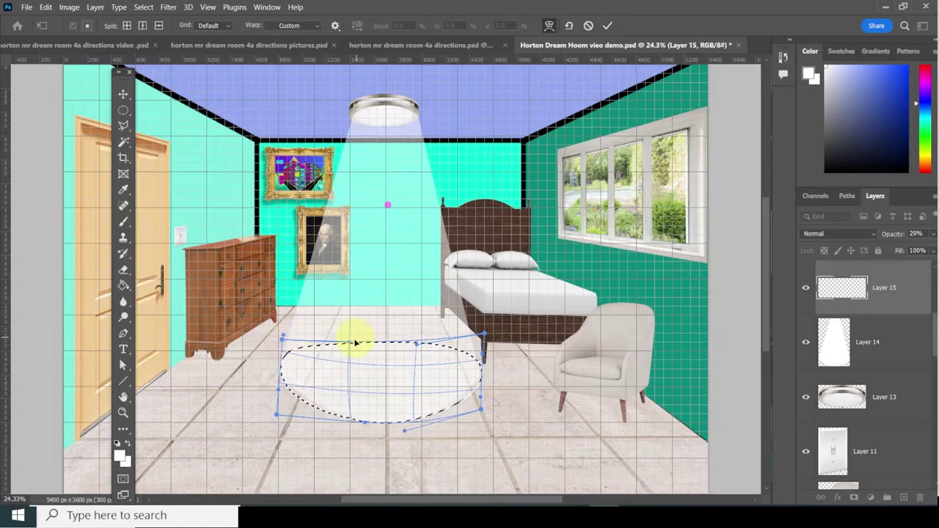
# Bulge the oval's top curve upward, fine-tune the lower corners, and commit the warp.
pyautogui.moveTo(355, 343); pyautogui.dragTo(354, 331)
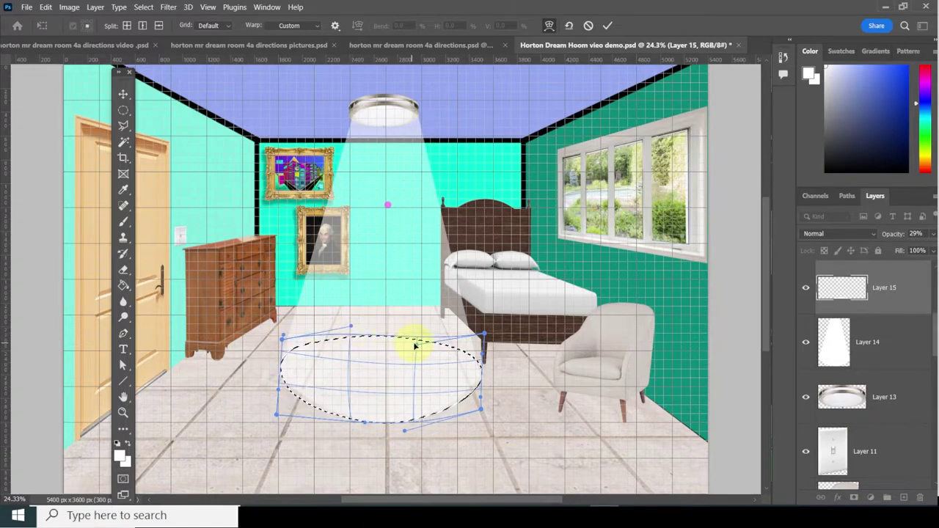
pyautogui.moveTo(418, 345); pyautogui.dragTo(419, 325)
pyautogui.moveTo(351, 326); pyautogui.dragTo(350, 317)
pyautogui.moveTo(275, 416); pyautogui.dragTo(283, 416)
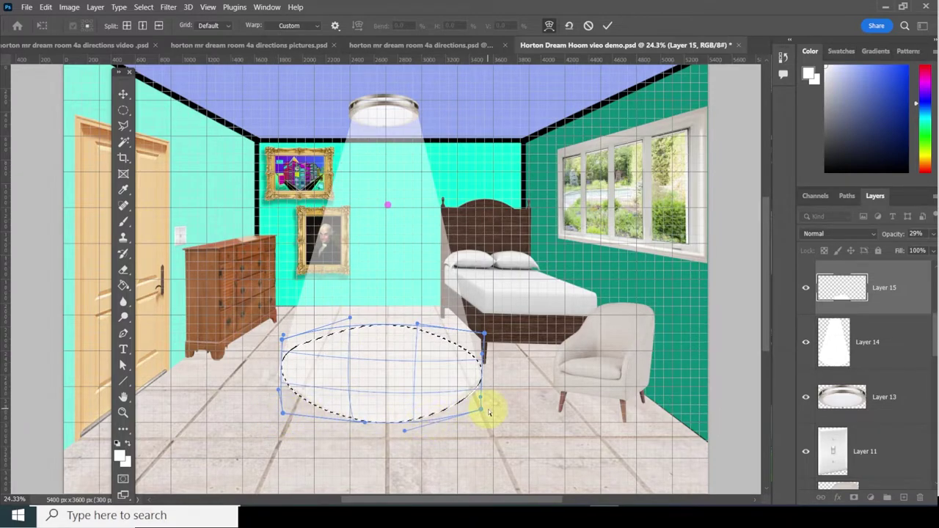
pyautogui.moveTo(483, 412); pyautogui.dragTo(481, 400)
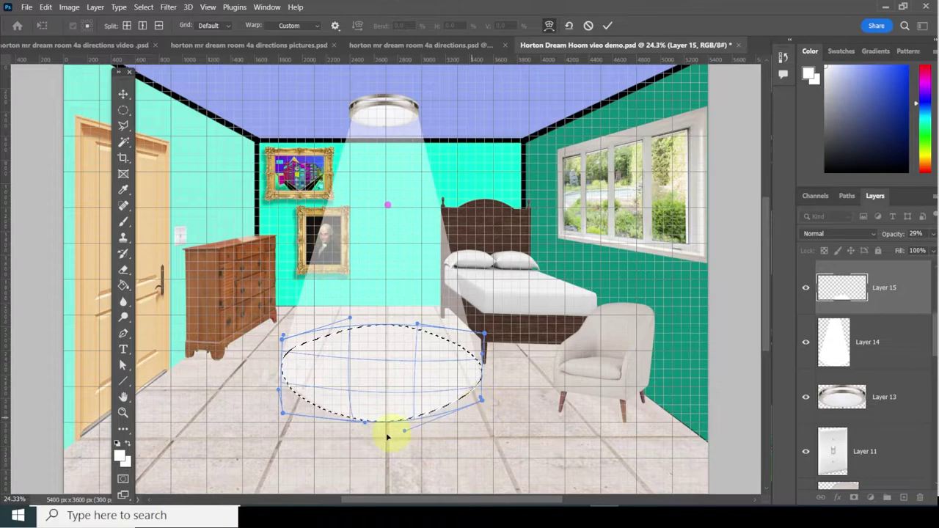
pyautogui.moveTo(283, 413); pyautogui.dragTo(283, 410)
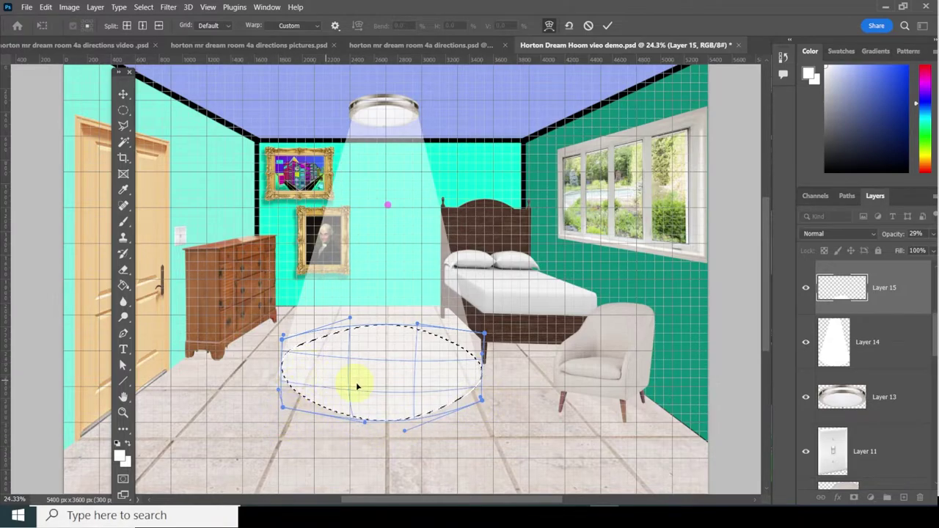
pyautogui.press('Return')
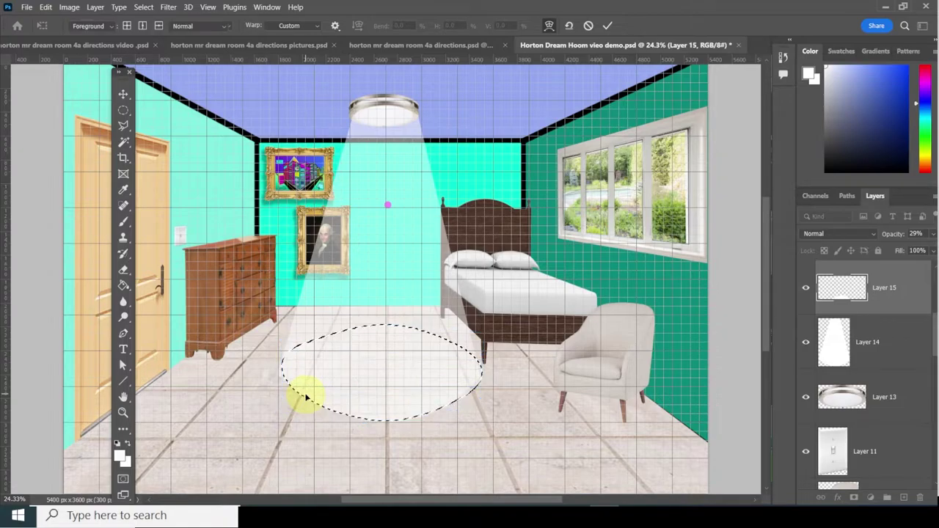
pyautogui.press('g')
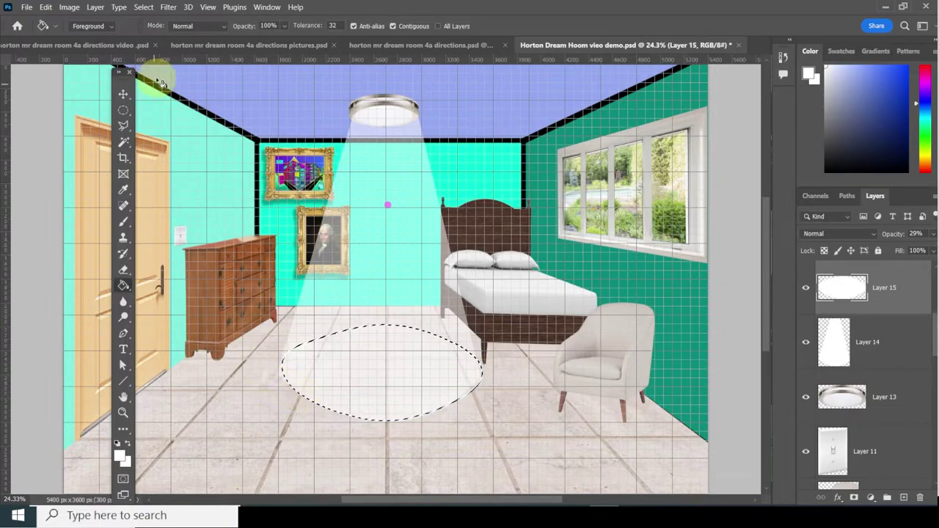
pyautogui.click(143, 6)
# Deselect the floor oval and hide the ceiling lamp layer in pictures.psd.
pyautogui.click(176, 29)
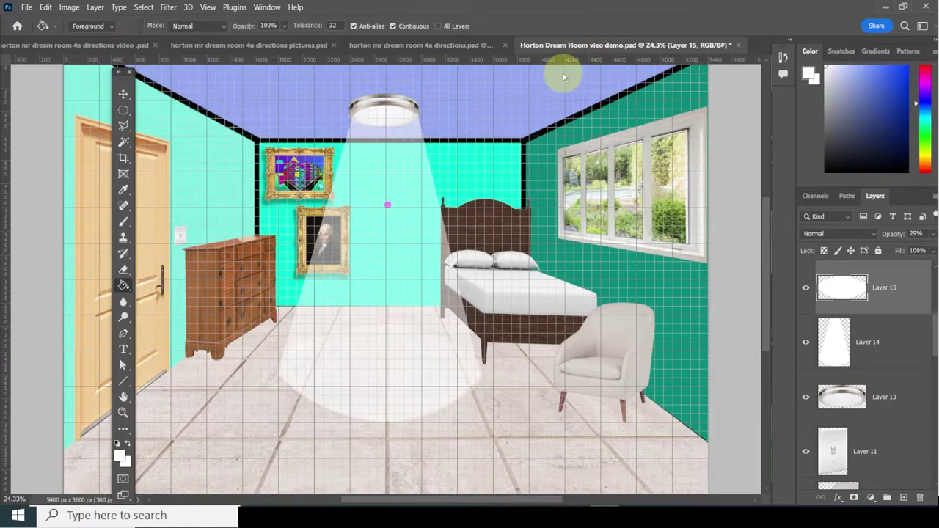
pyautogui.click(297, 47)
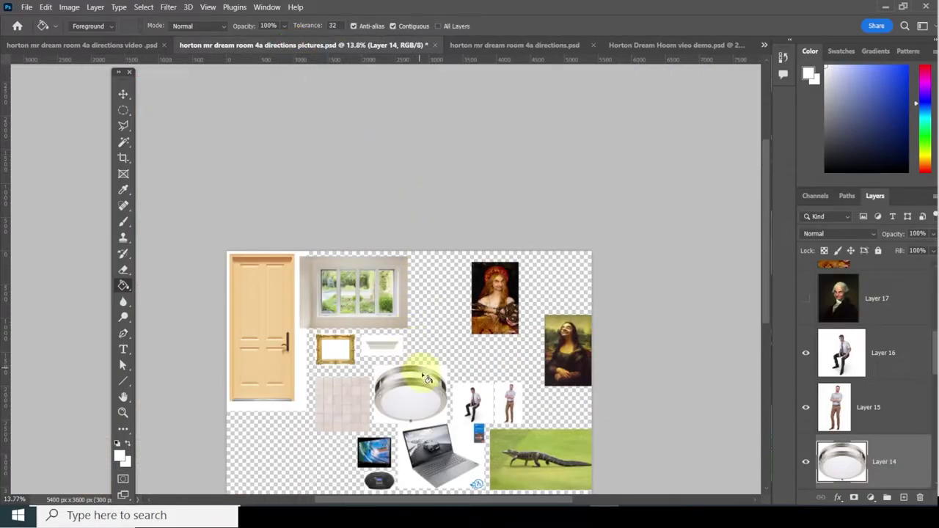
pyautogui.click(808, 460)
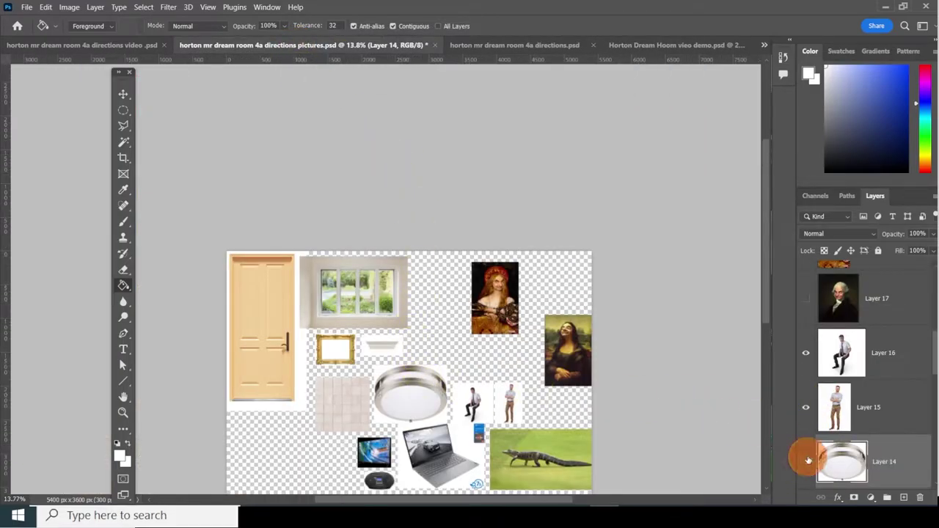
# Drag the tablet picture from pictures.psd onto the bedroom document tab.
pyautogui.scroll(-2, 568, 292)
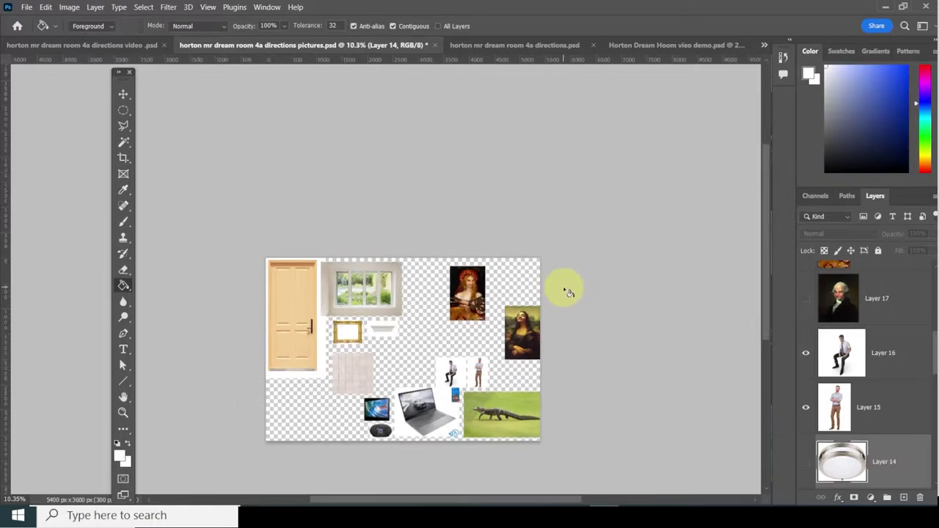
pyautogui.click(123, 94)
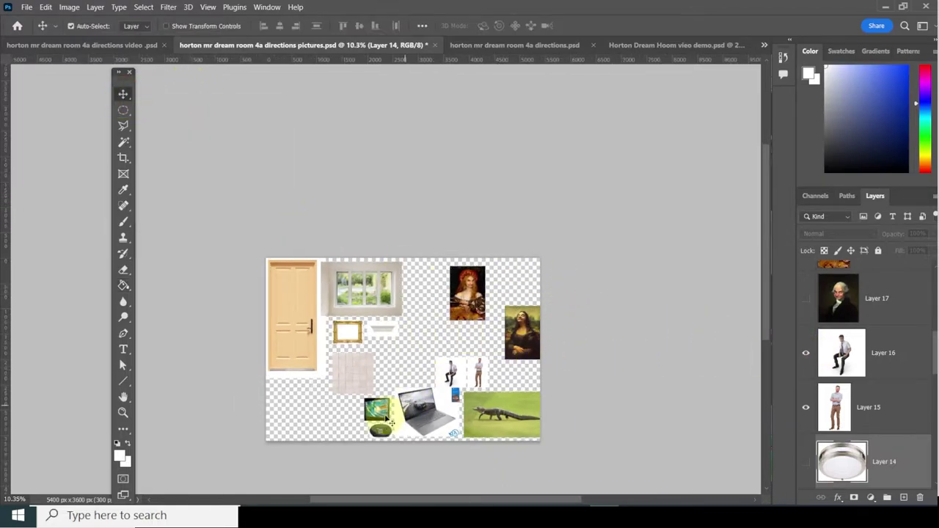
pyautogui.moveTo(376, 409); pyautogui.dragTo(610, 96)
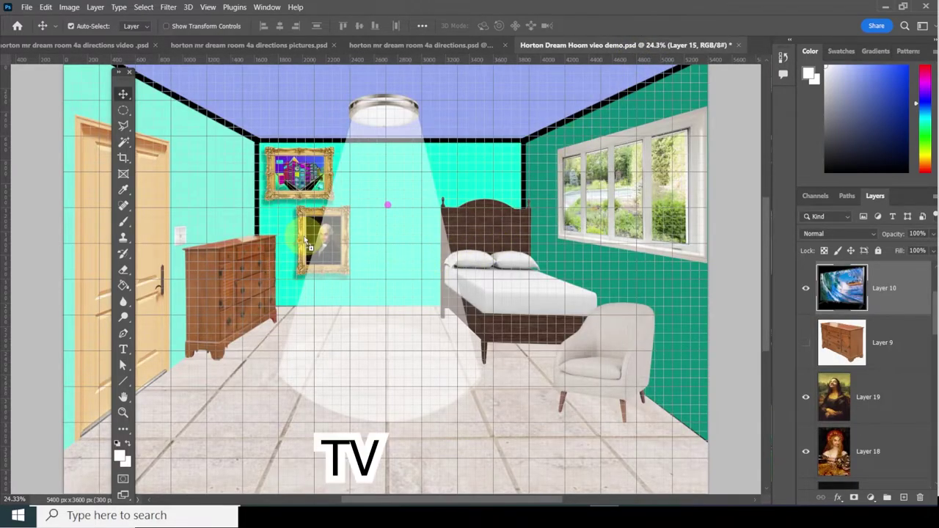
# Paste the wave-screen TV as Layer 16, scale it about 278% and place it above the dresser.
pyautogui.hotkey('ctrl', 'v')
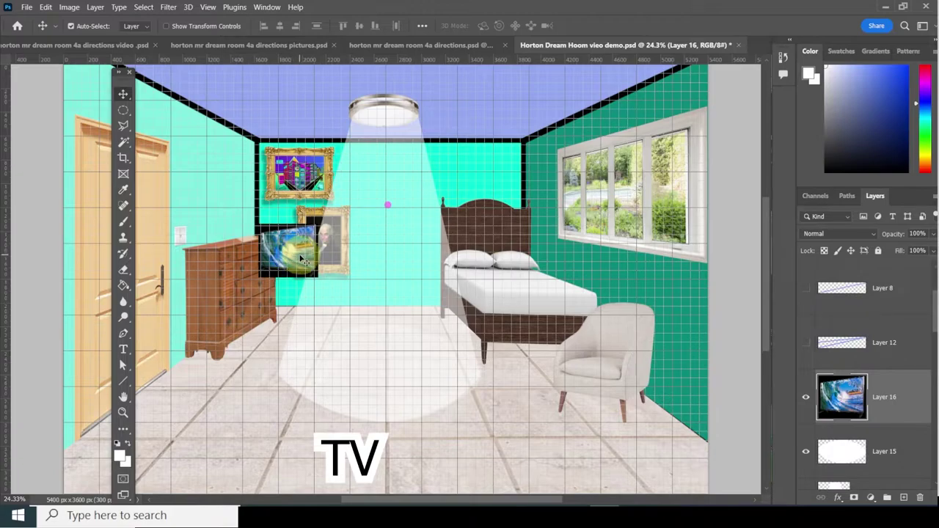
pyautogui.moveTo(302, 261); pyautogui.dragTo(239, 191)
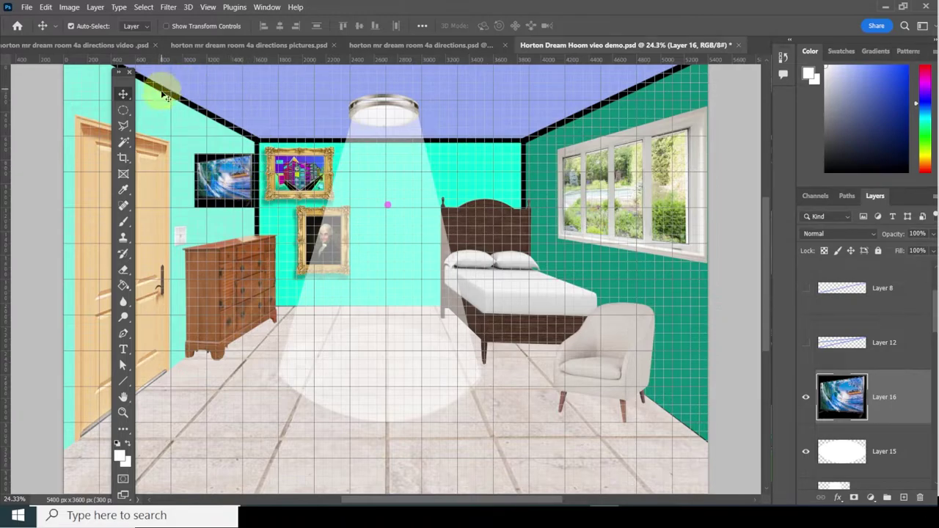
pyautogui.moveTo(252, 185); pyautogui.dragTo(352, 238)
pyautogui.hotkey('ctrl', 't')
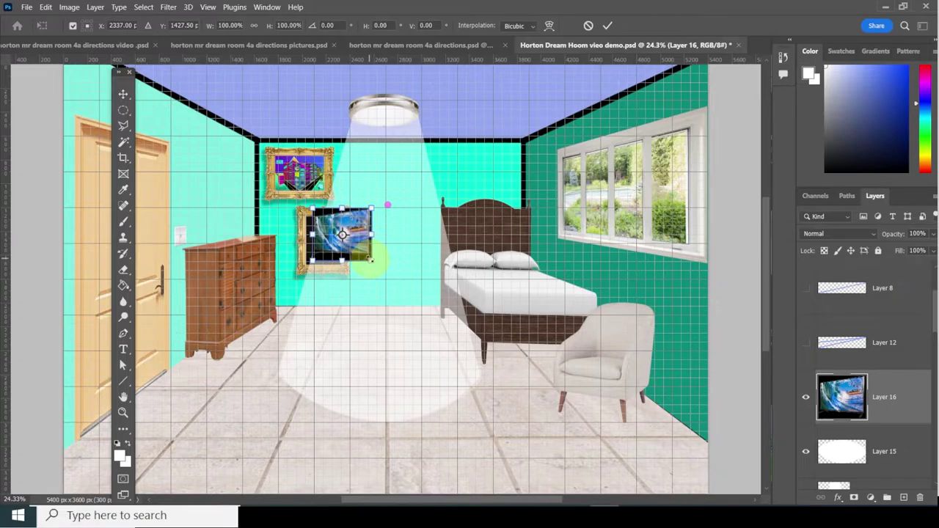
pyautogui.moveTo(370, 258); pyautogui.dragTo(488, 338)
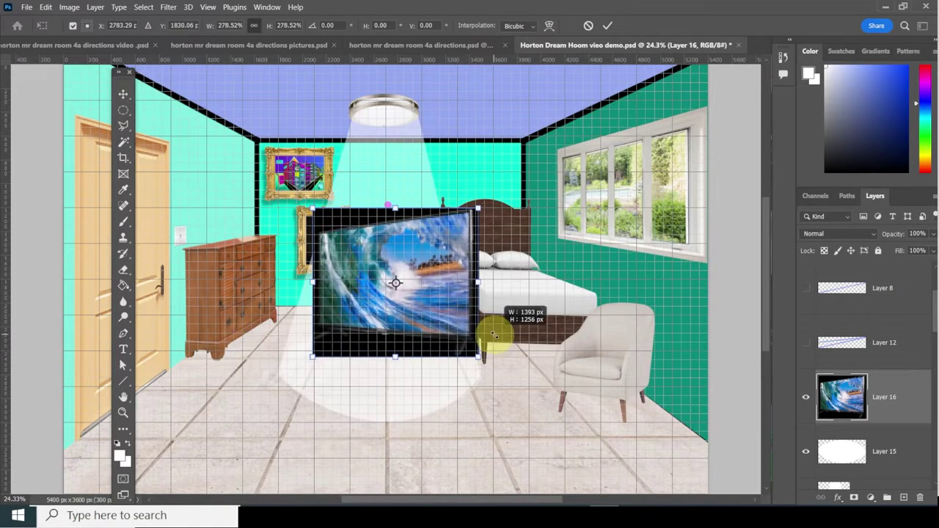
pyautogui.moveTo(443, 268); pyautogui.dragTo(361, 232)
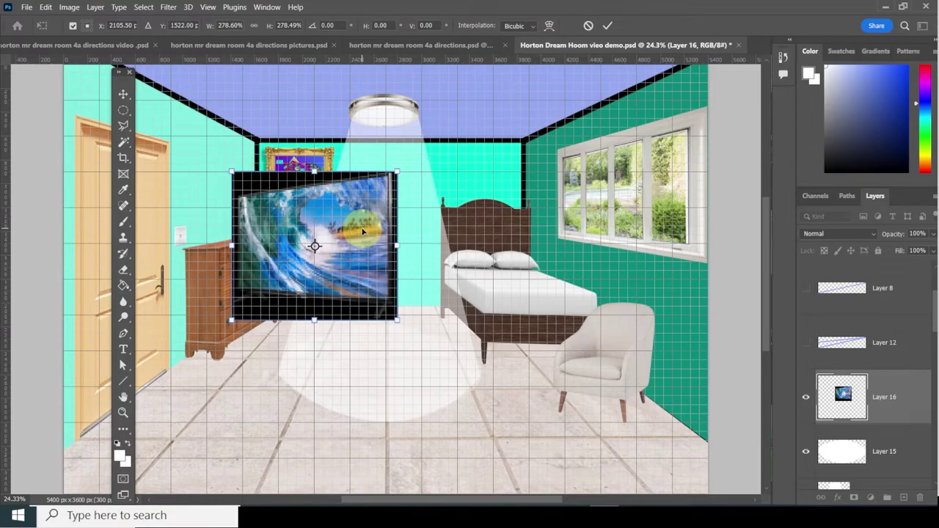
pyautogui.press('Return')
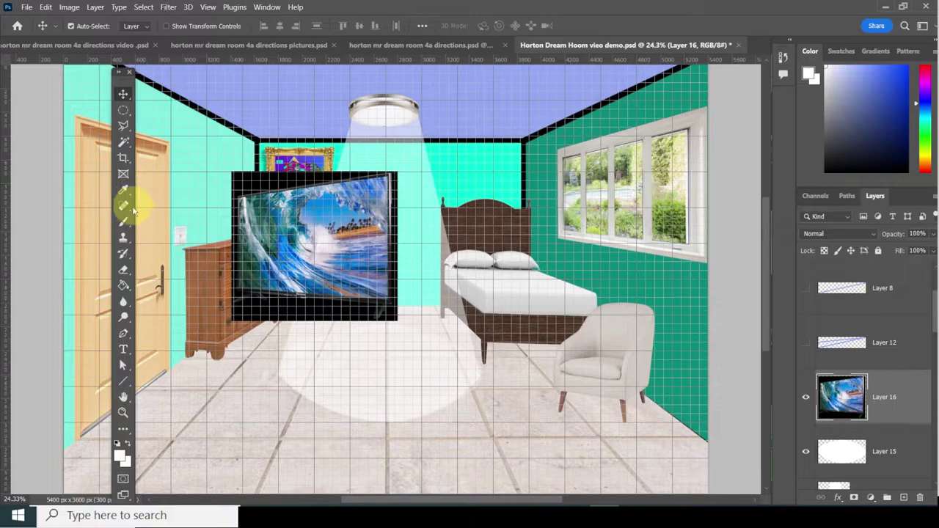
# Select the TV's black frame with the Magic Wand and fill the gaps with black.
pyautogui.click(123, 141)
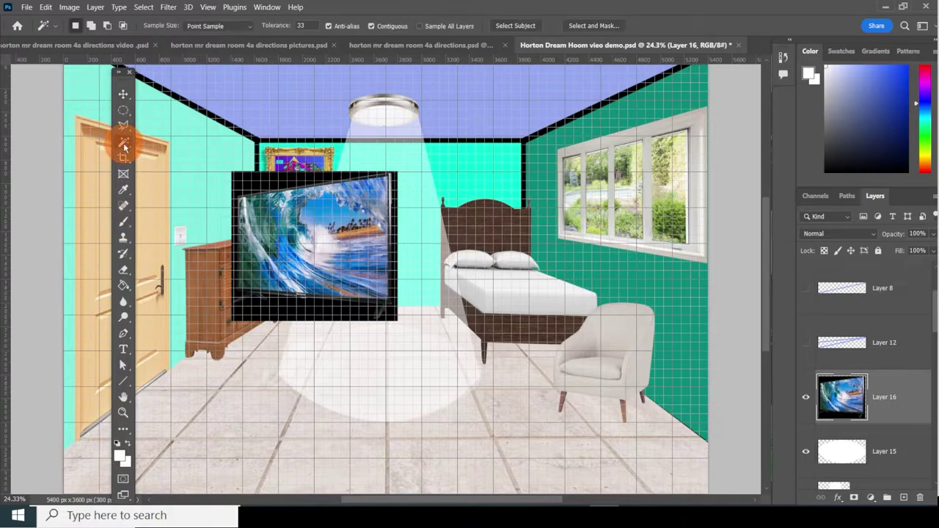
pyautogui.click(247, 176)
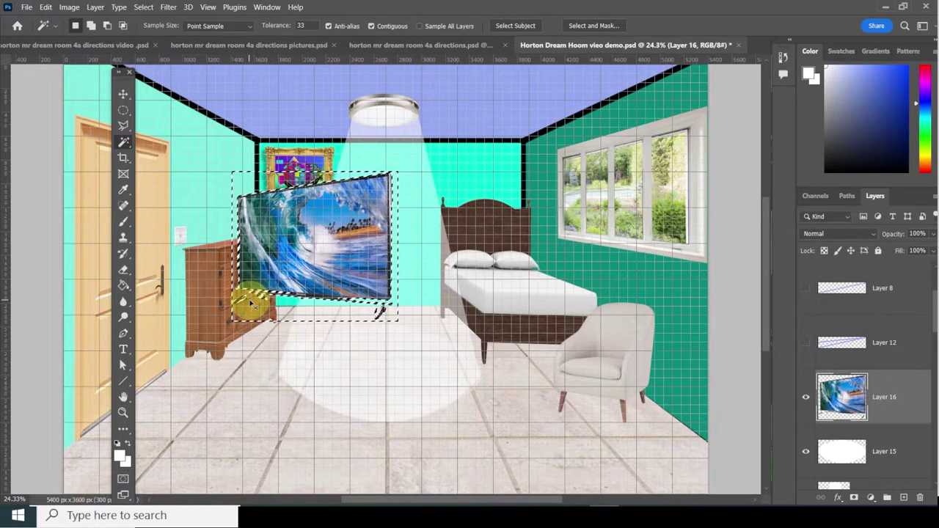
pyautogui.hotkey('ctrl', 'BackSpace')
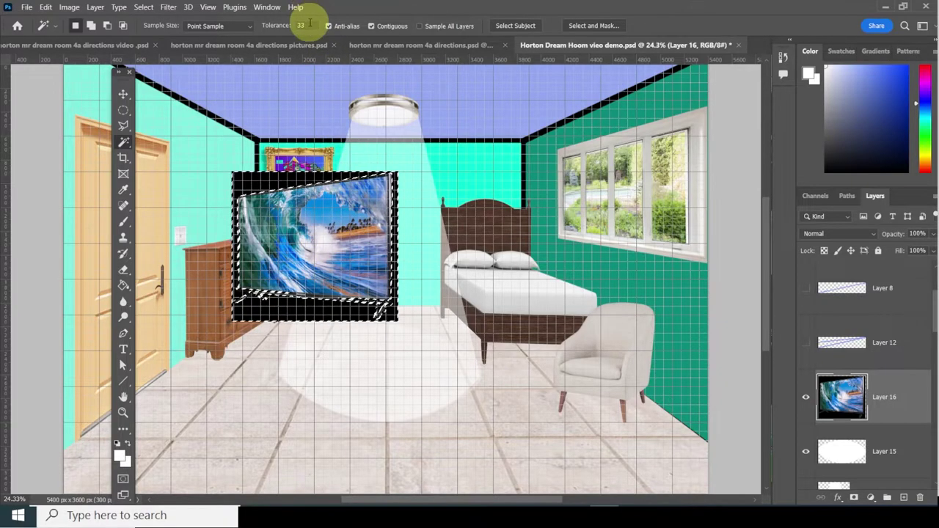
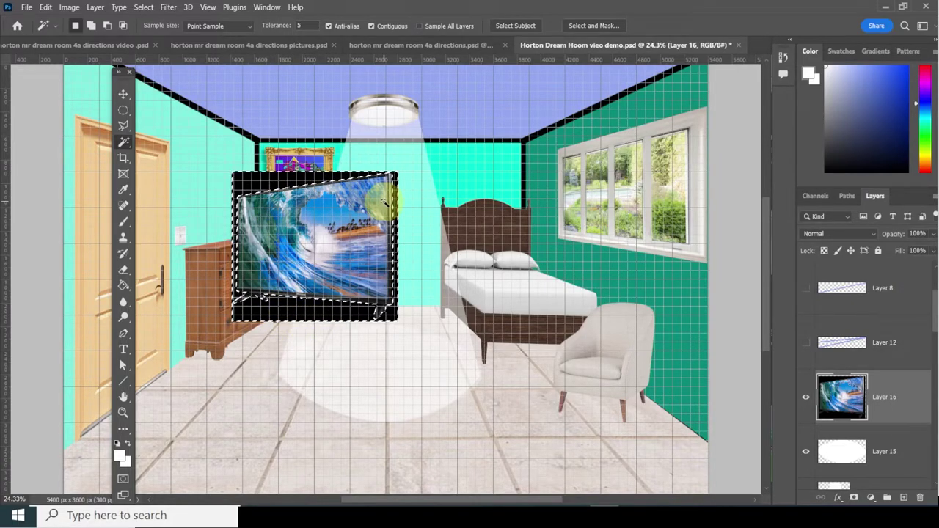
# Delete the black area around the TV and deselect.
pyautogui.press('Delete')
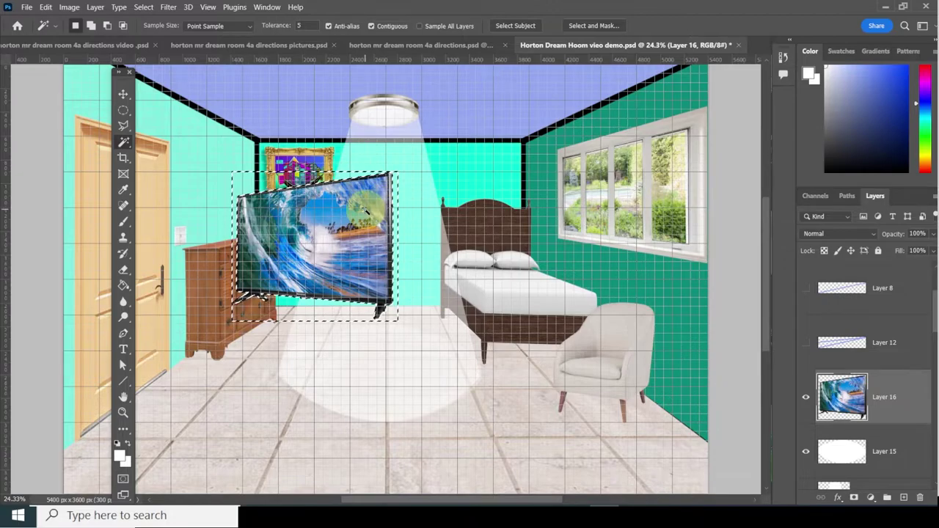
pyautogui.click(143, 7)
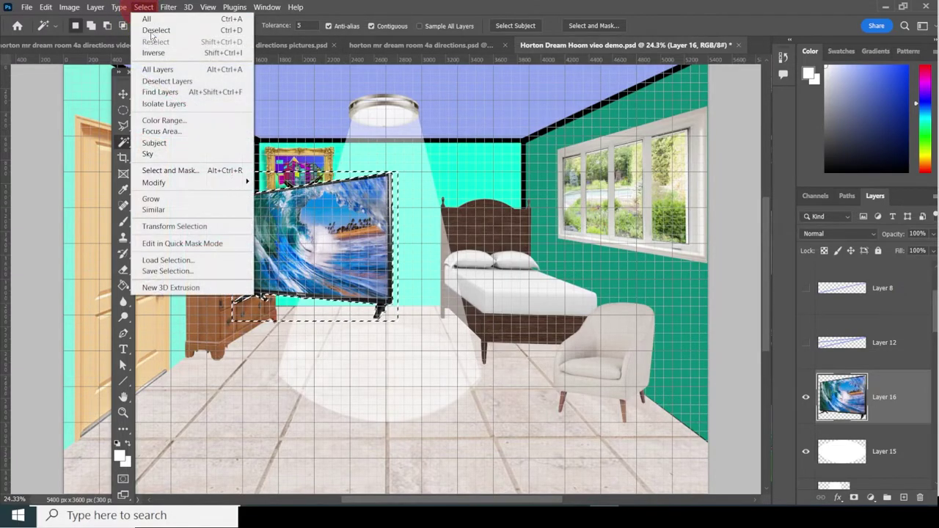
pyautogui.click(154, 30)
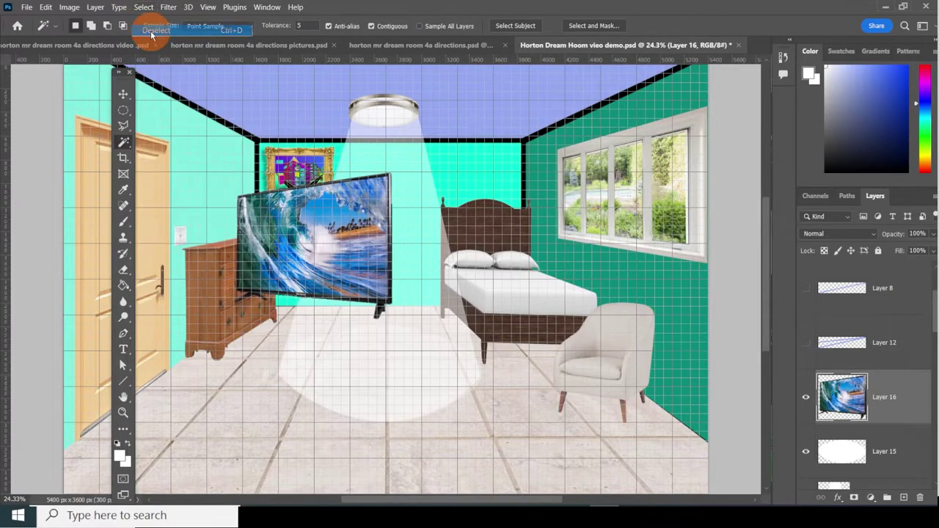
# Flip the TV horizontally and move it up above the dresser on the left wall.
pyautogui.click(123, 96)
pyautogui.moveTo(306, 218); pyautogui.dragTo(271, 162)
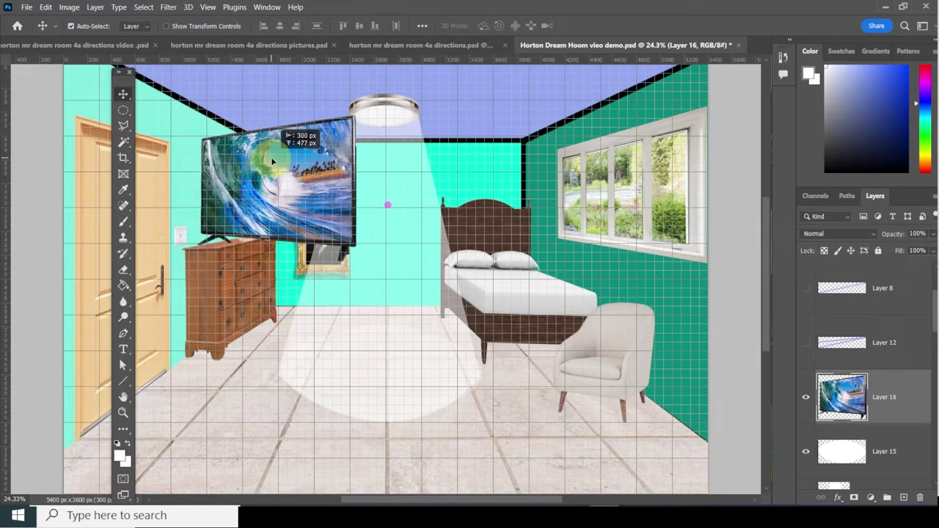
pyautogui.click(46, 7)
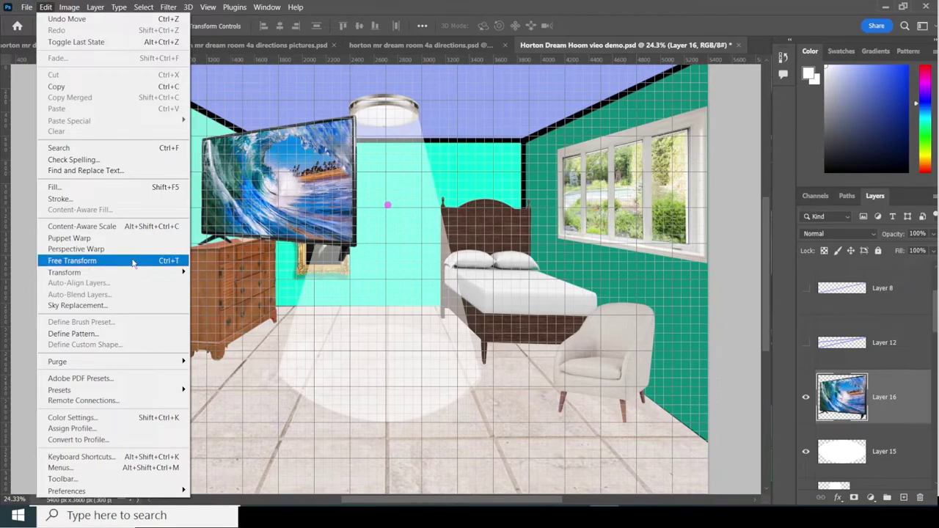
pyautogui.moveTo(145, 274)
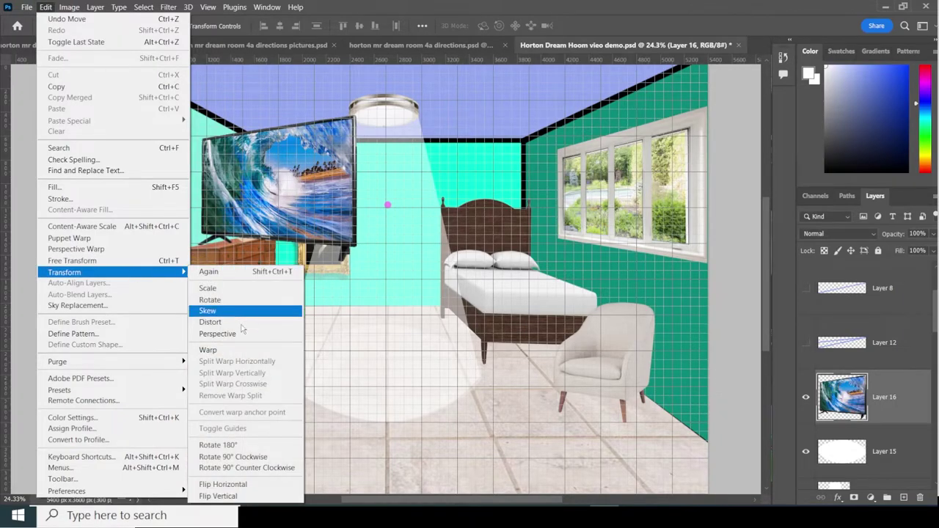
pyautogui.click(232, 488)
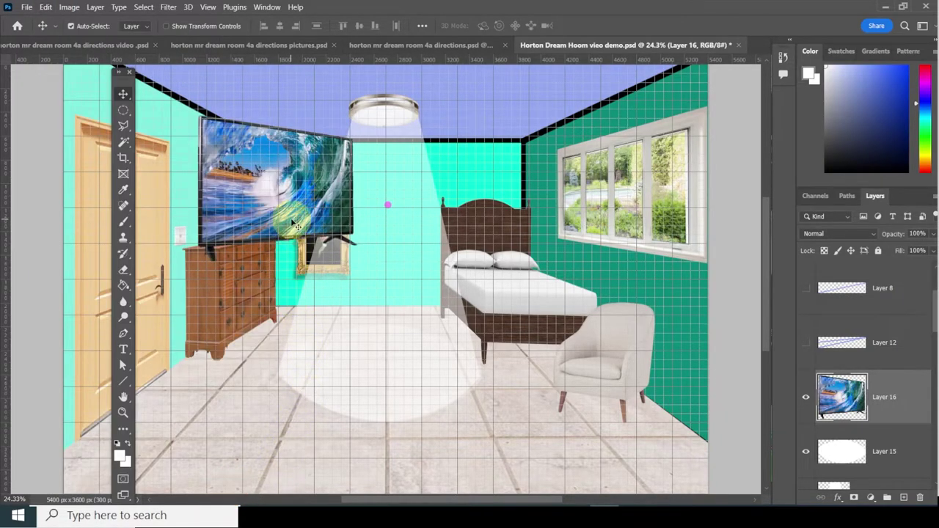
pyautogui.moveTo(295, 226); pyautogui.dragTo(286, 203)
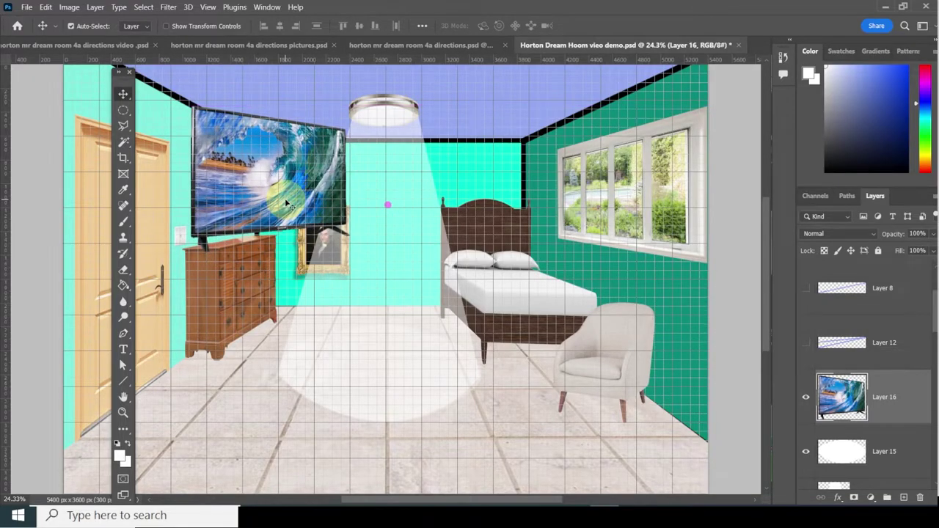
# Scale the TV from its sides, top and bottom into a narrow, short screen on the dresser.
pyautogui.click(45, 7)
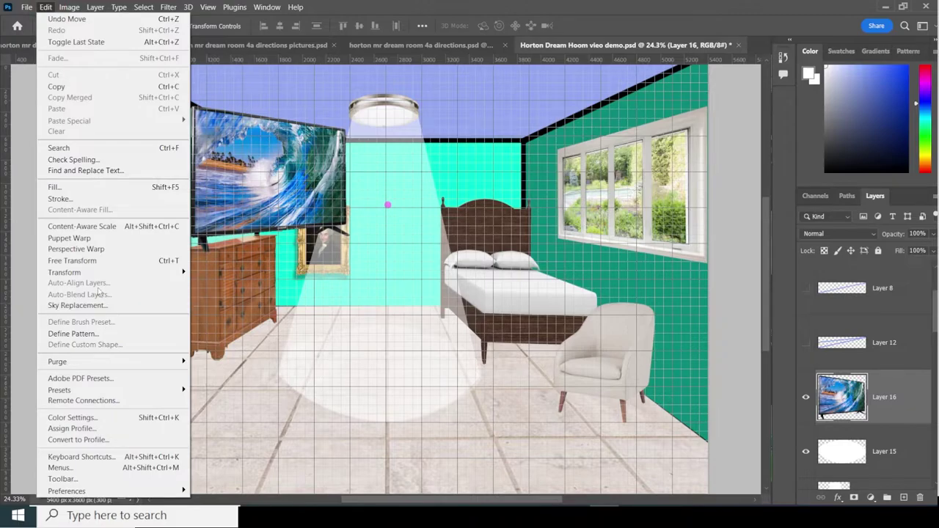
pyautogui.moveTo(155, 275)
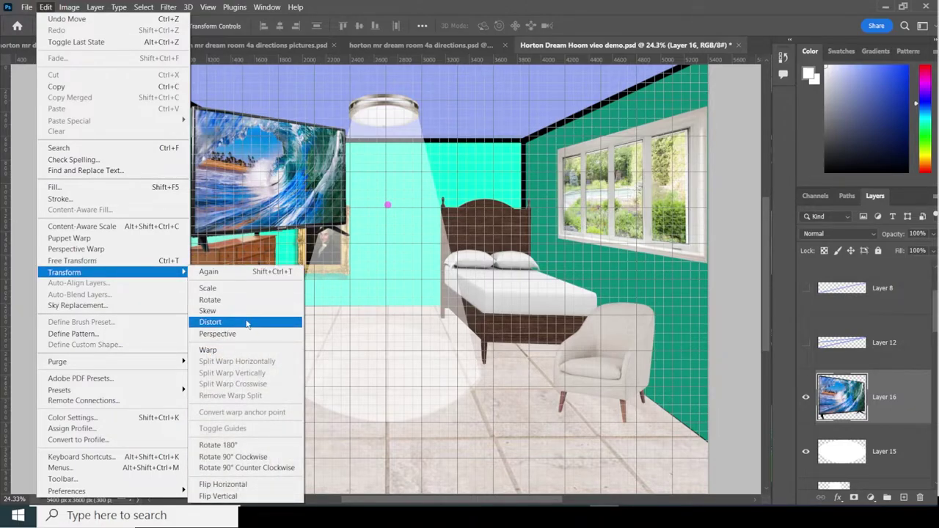
pyautogui.click(234, 287)
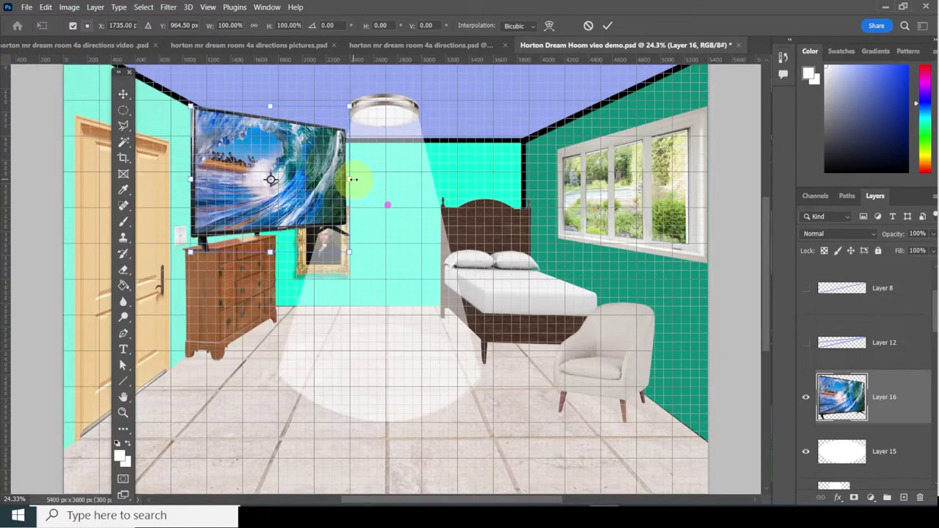
pyautogui.moveTo(353, 179); pyautogui.dragTo(265, 179)
pyautogui.moveTo(228, 107); pyautogui.dragTo(225, 137)
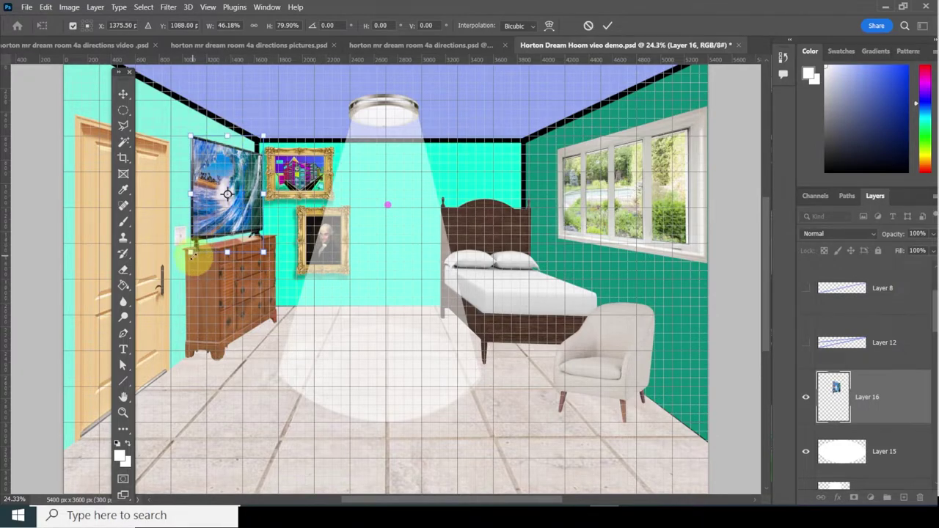
pyautogui.moveTo(190, 194); pyautogui.dragTo(200, 194)
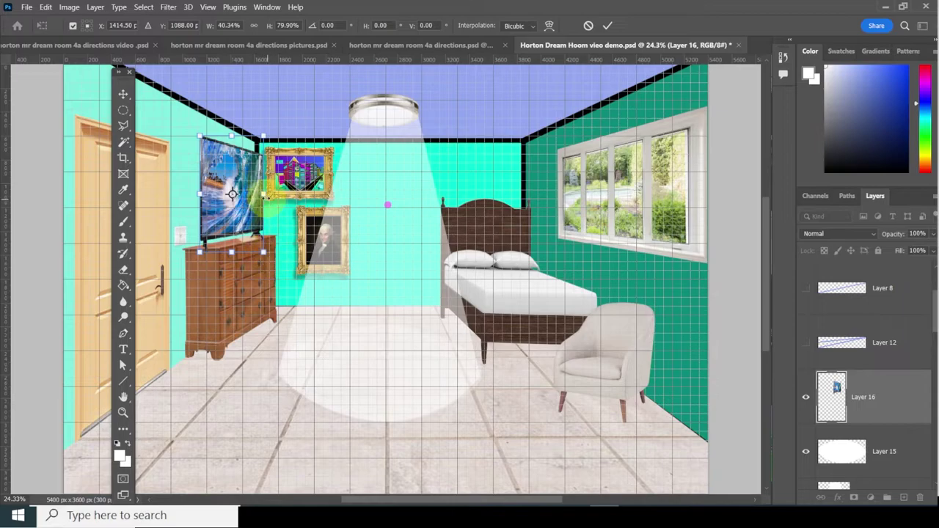
pyautogui.moveTo(262, 193); pyautogui.dragTo(256, 253)
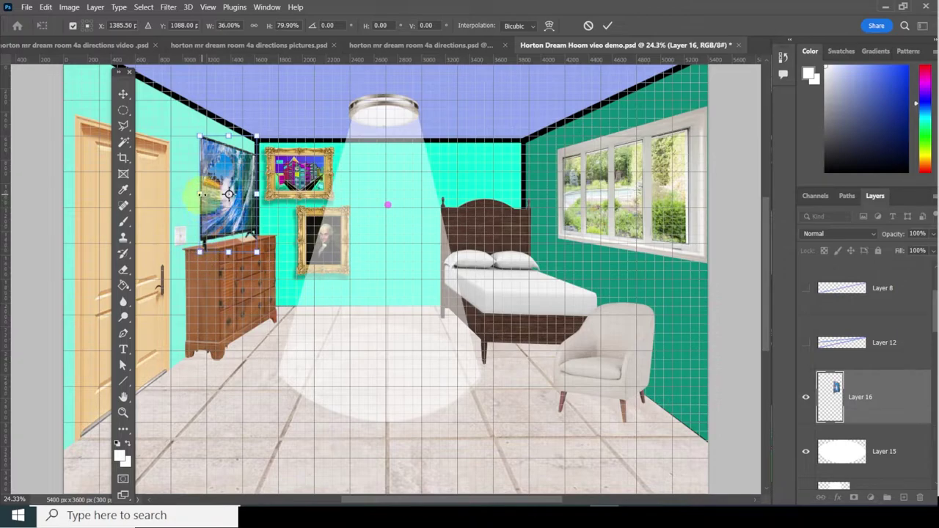
pyautogui.moveTo(200, 194); pyautogui.dragTo(206, 193)
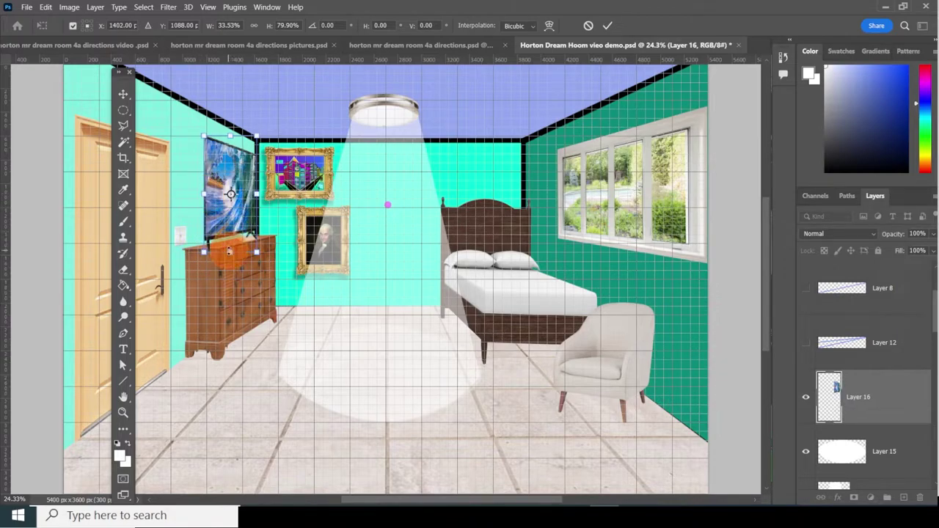
pyautogui.moveTo(229, 251); pyautogui.dragTo(229, 250)
pyautogui.moveTo(198, 193); pyautogui.dragTo(250, 193)
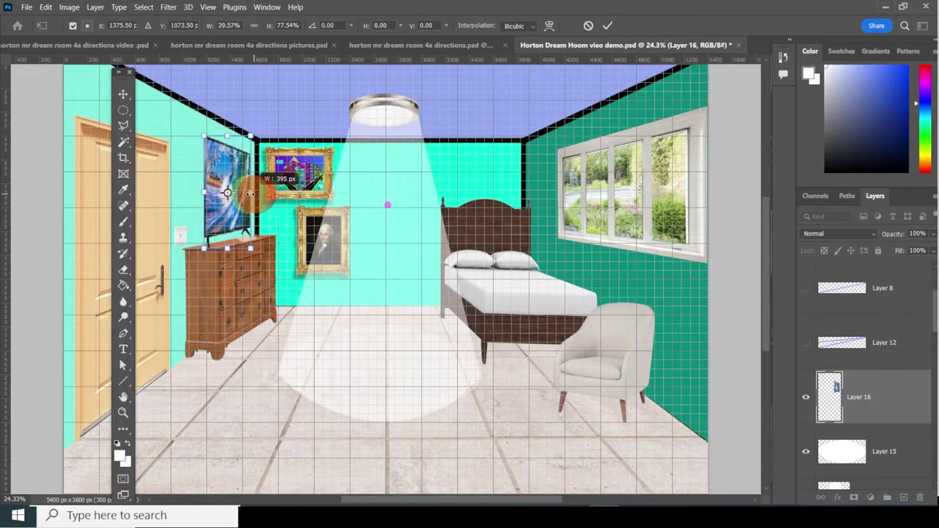
pyautogui.moveTo(227, 136); pyautogui.dragTo(227, 170)
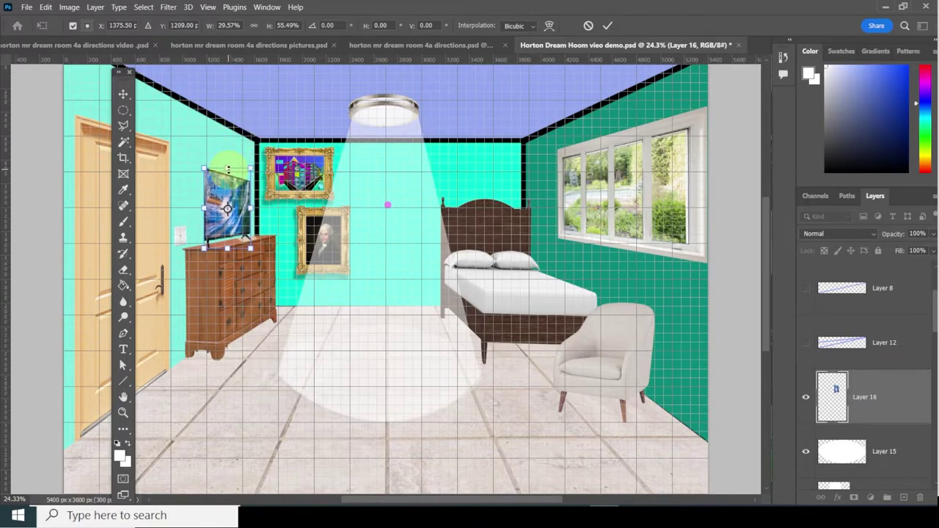
pyautogui.press('Return')
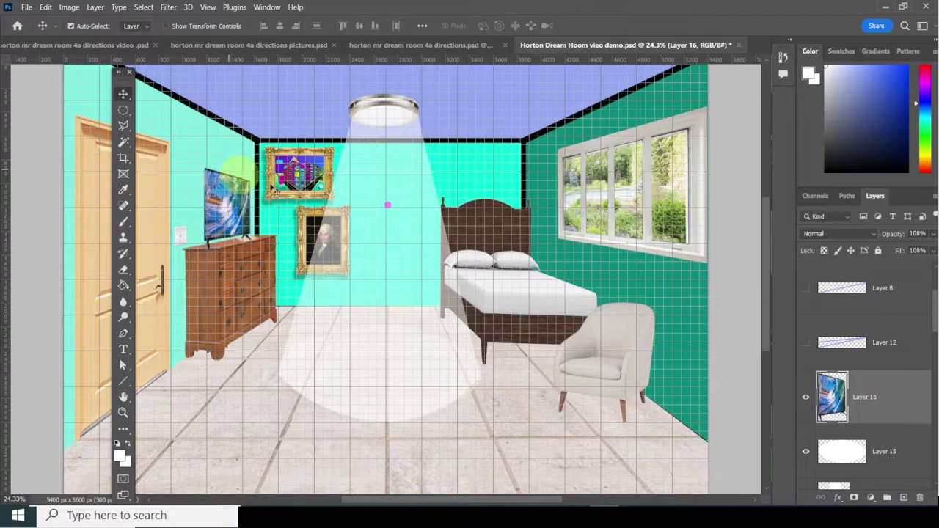
# Add a new empty layer and choose the regular Brush tool.
pyautogui.click(902, 499)
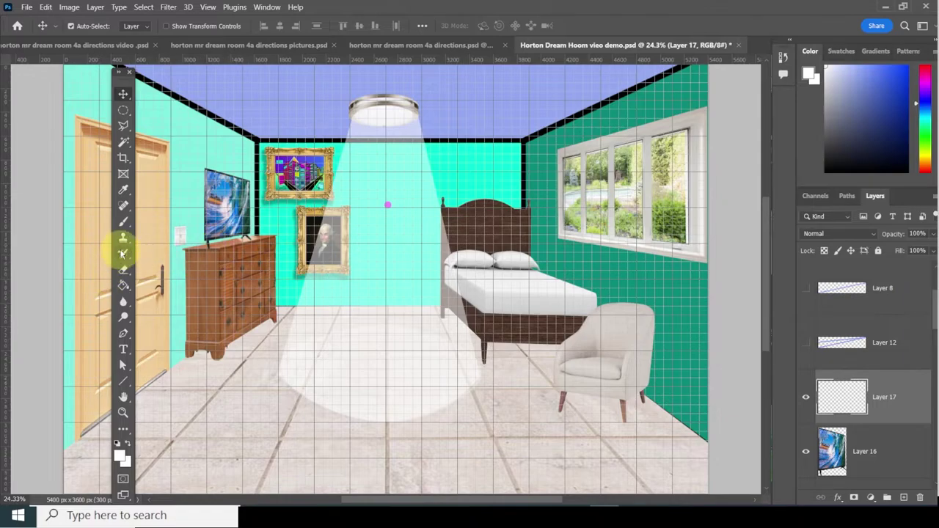
pyautogui.click(123, 228)
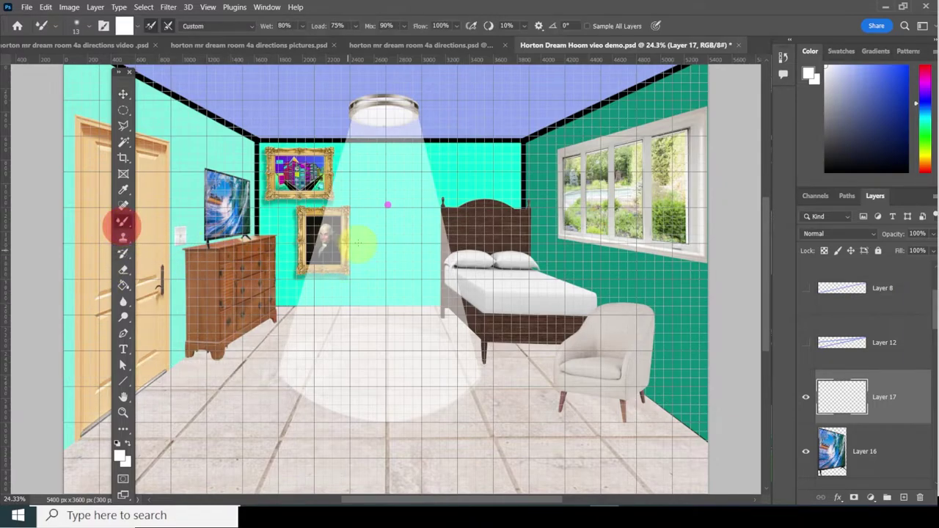
pyautogui.rightClick(125, 222)
pyautogui.click(156, 222)
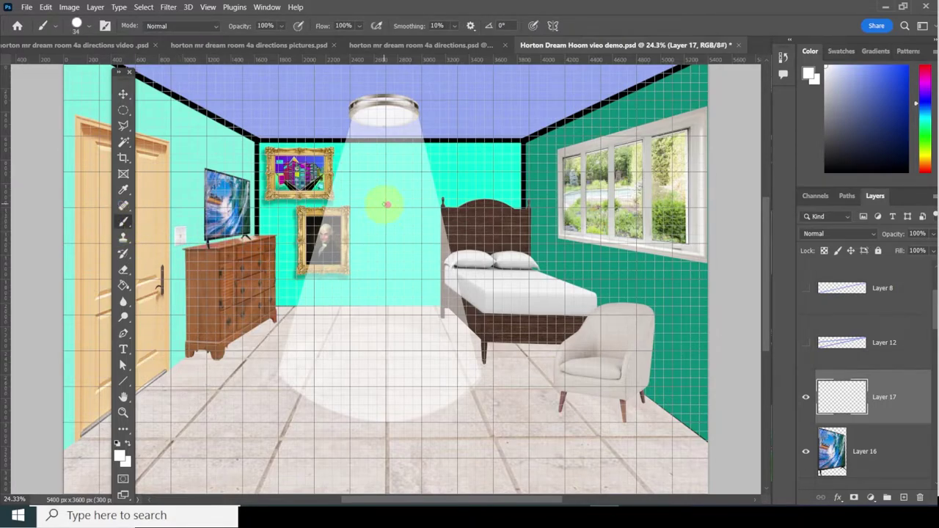
# Draw straight white lines from the vanishing point to the TV's lower-left and upper-left corners.
pyautogui.click(387, 204)
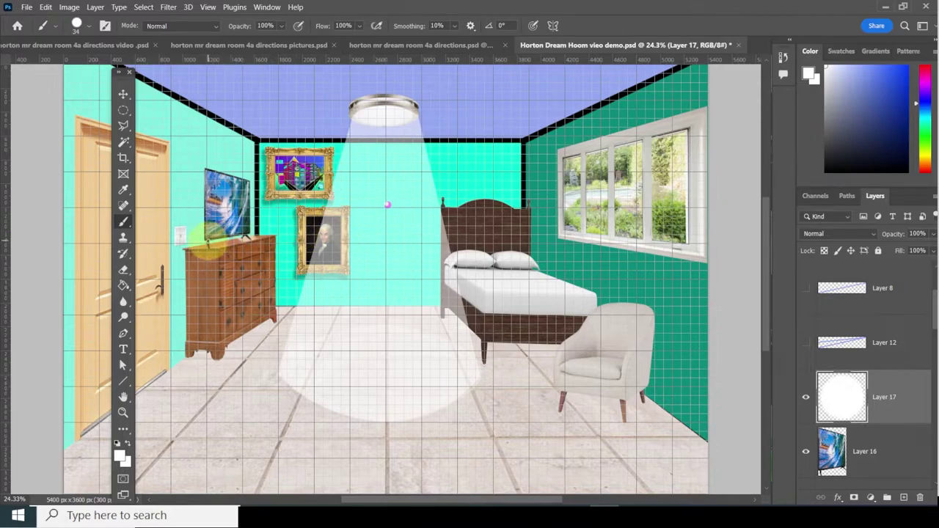
pyautogui.keyDown('shift'); pyautogui.click(209, 241); pyautogui.keyUp('shift')
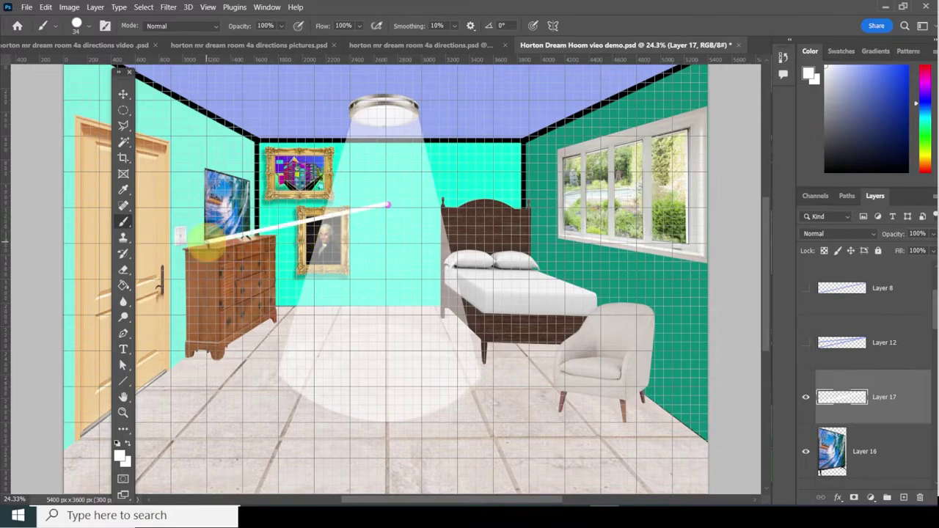
pyautogui.click(388, 204)
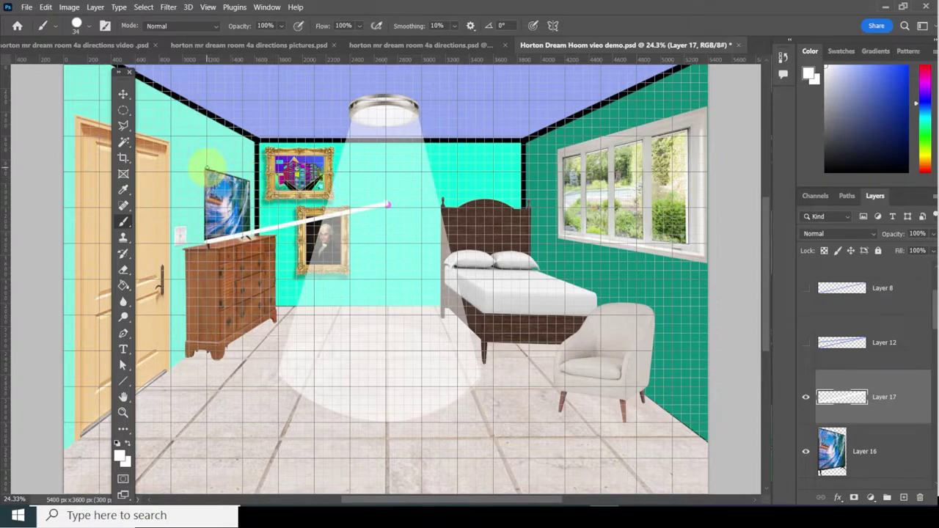
pyautogui.keyDown('shift'); pyautogui.click(206, 169); pyautogui.keyUp('shift')
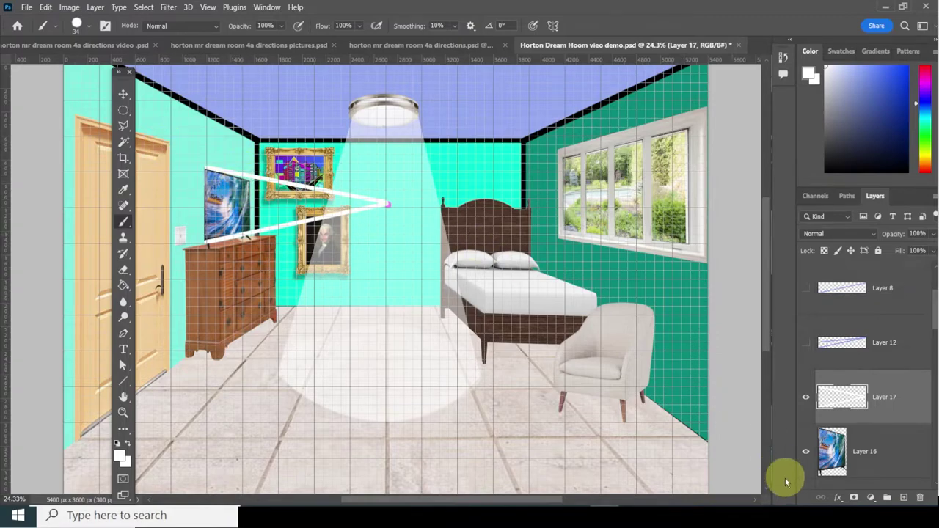
pyautogui.click(886, 450)
pyautogui.click(806, 451)
pyautogui.click(806, 451)
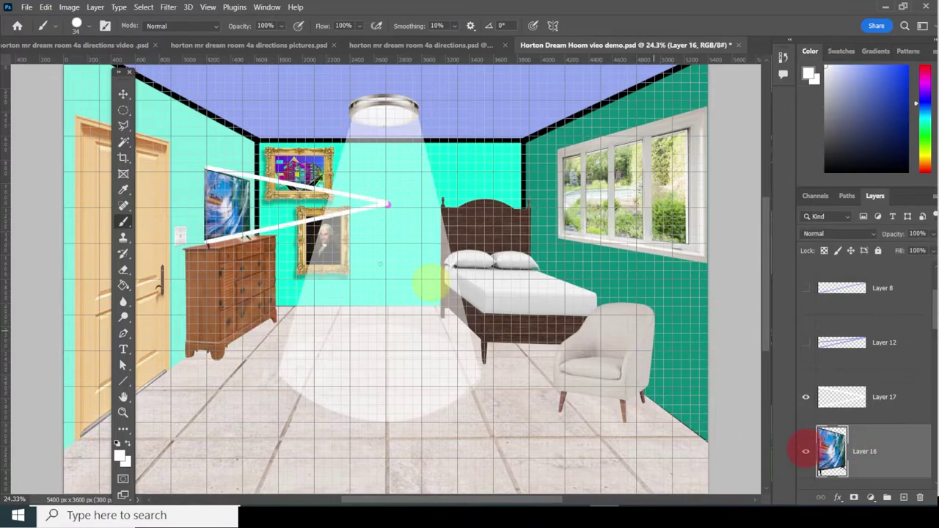
# Free-transform the TV's corners so its top and bottom edges follow the white guide lines.
pyautogui.click(44, 7)
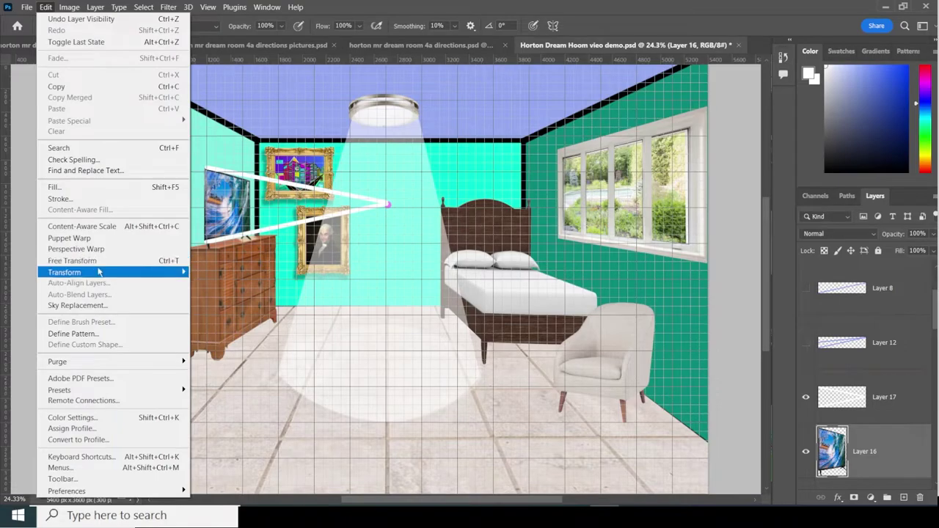
pyautogui.moveTo(99, 272)
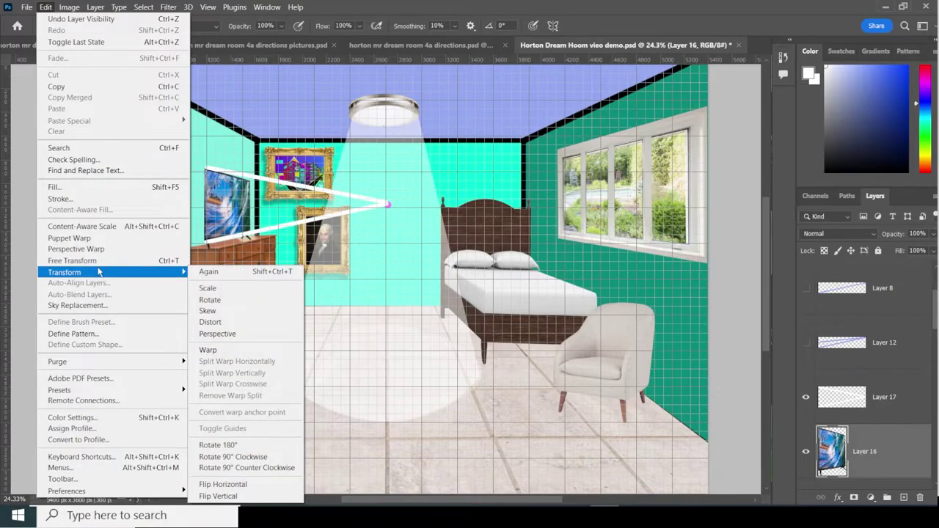
pyautogui.click(254, 322)
pyautogui.moveTo(216, 242); pyautogui.dragTo(315, 259)
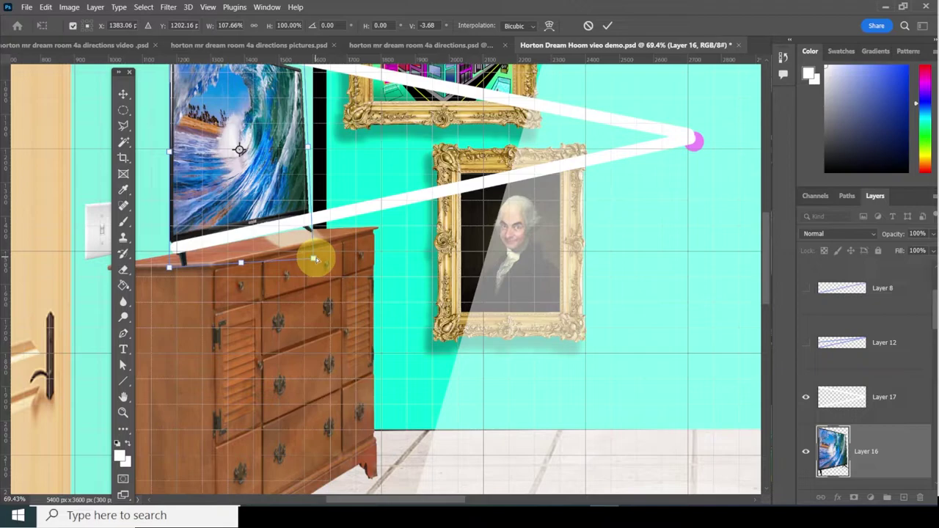
pyautogui.moveTo(315, 258); pyautogui.dragTo(302, 258)
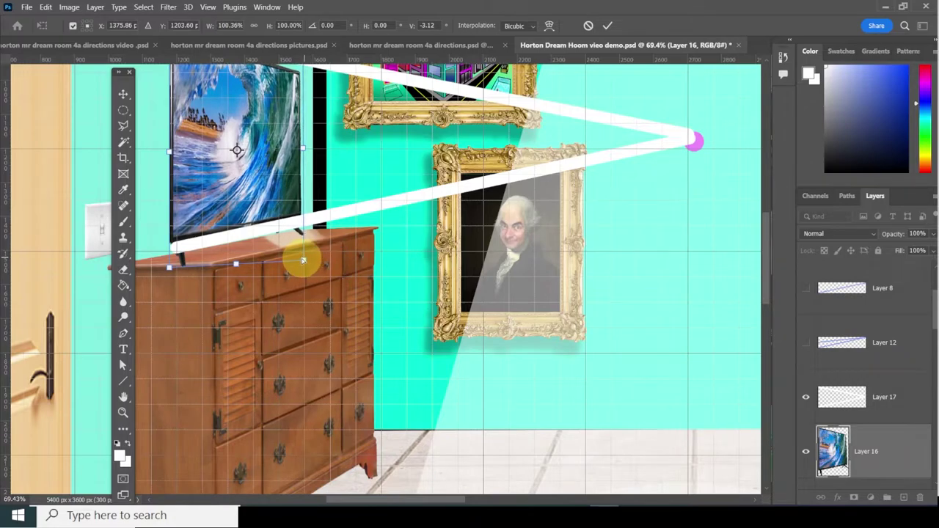
pyautogui.moveTo(4, 258)
pyautogui.mouseDown()
pyautogui.moveTo(304, 258)
pyautogui.moveTo(6, 269)
pyautogui.mouseUp()
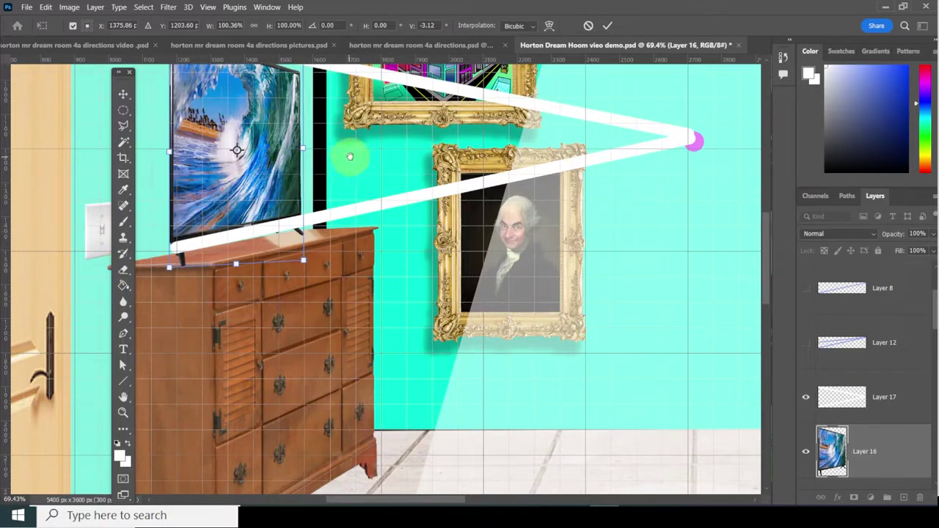
pyautogui.moveTo(353, 148); pyautogui.dragTo(360, 231)
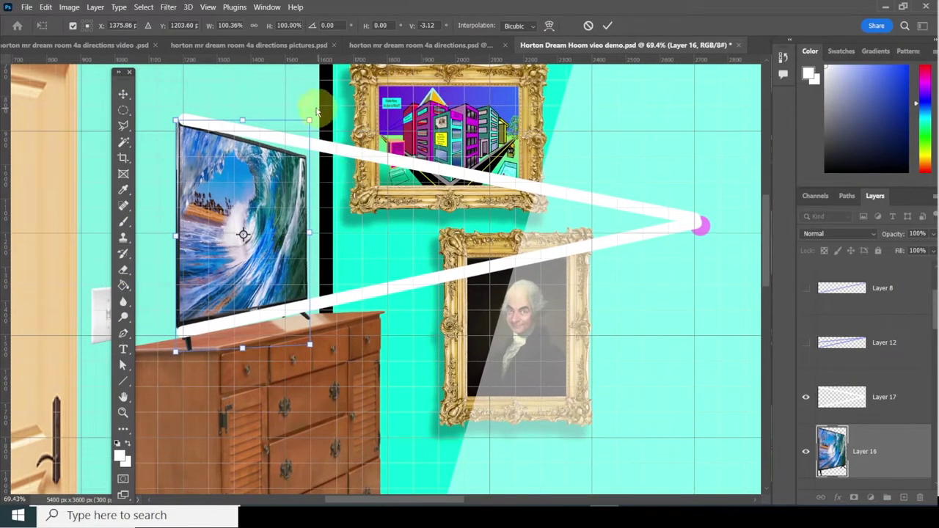
pyautogui.moveTo(309, 119); pyautogui.dragTo(309, 117)
pyautogui.moveTo(312, 113); pyautogui.dragTo(311, 108)
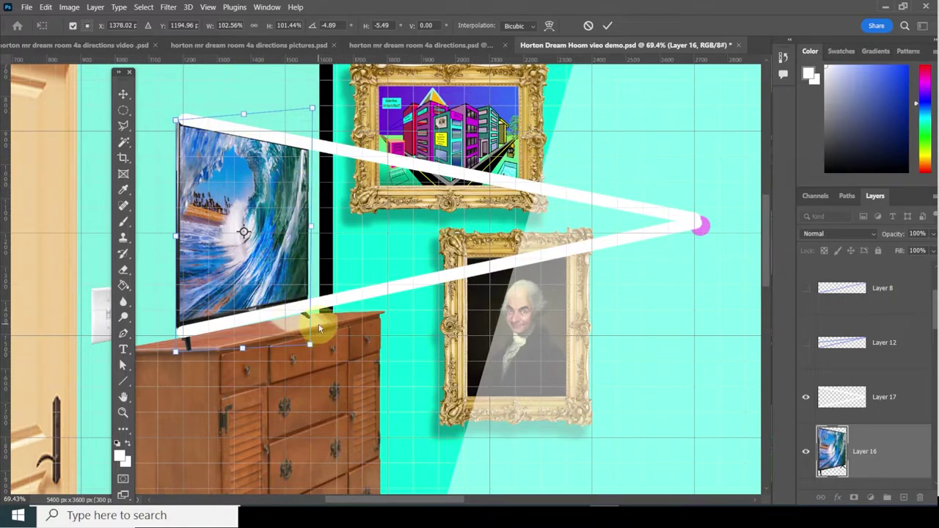
pyautogui.press('Return')
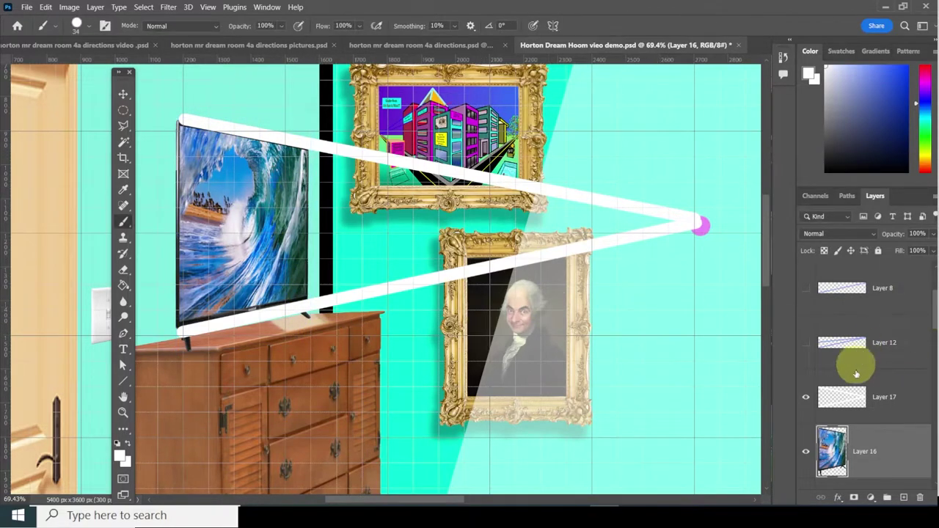
# Check the TV's fit, hide the guide-line layer, and pick the Polygonal Lasso tool.
pyautogui.click(806, 453)
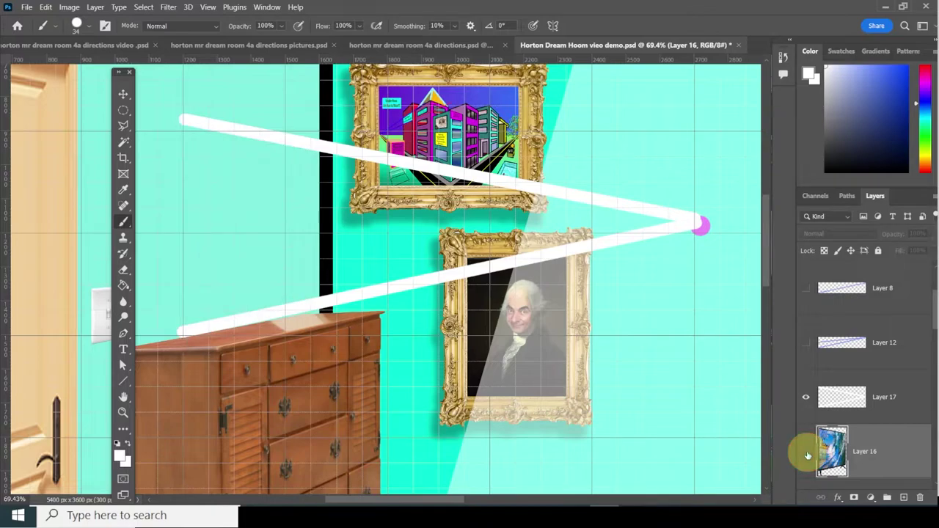
pyautogui.click(806, 453)
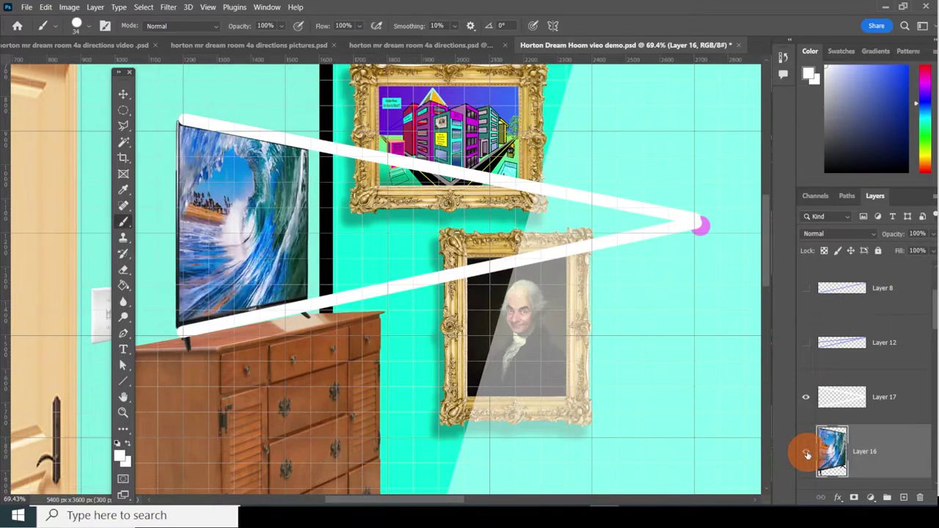
pyautogui.click(806, 398)
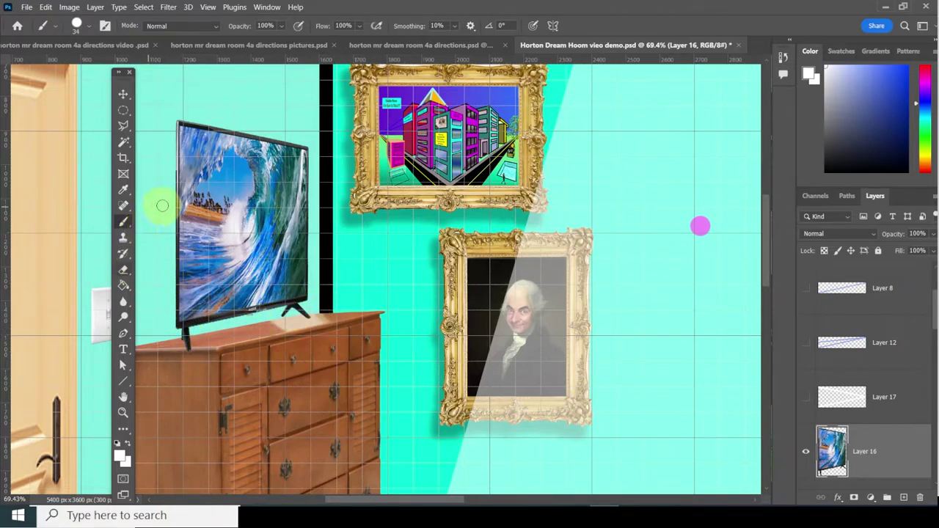
pyautogui.click(126, 126)
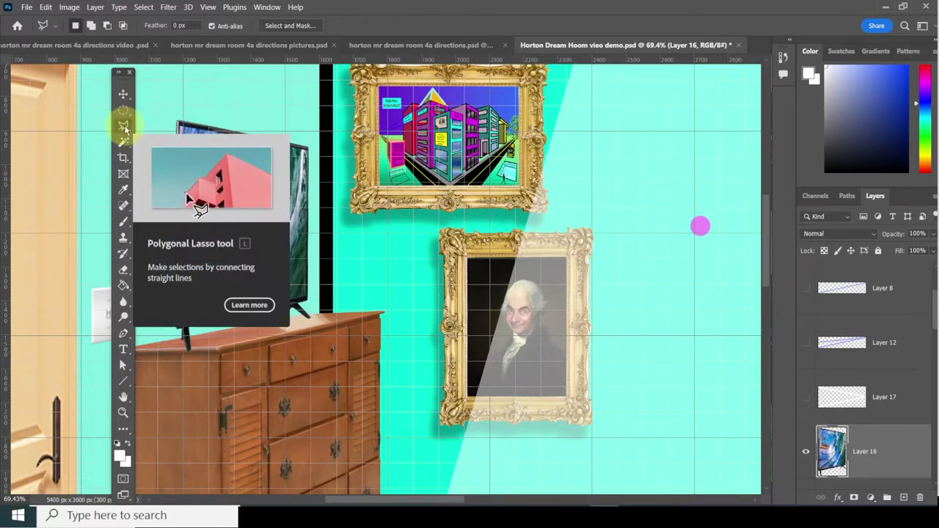
pyautogui.click(895, 451)
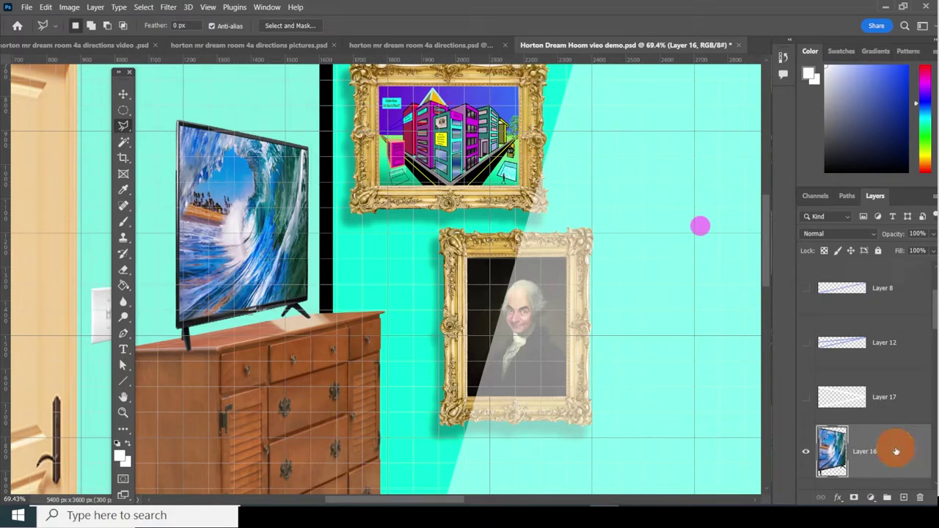
pyautogui.click(701, 227)
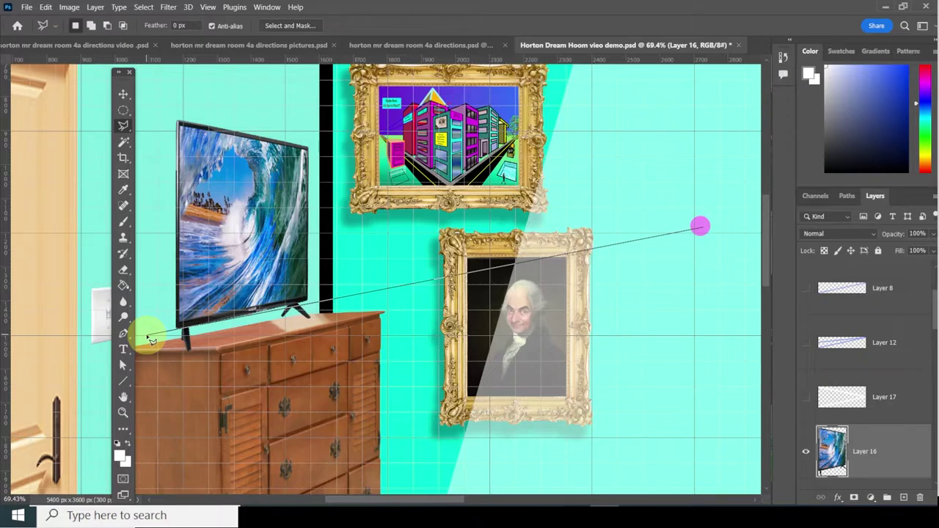
pyautogui.click(148, 338)
pyautogui.click(157, 397)
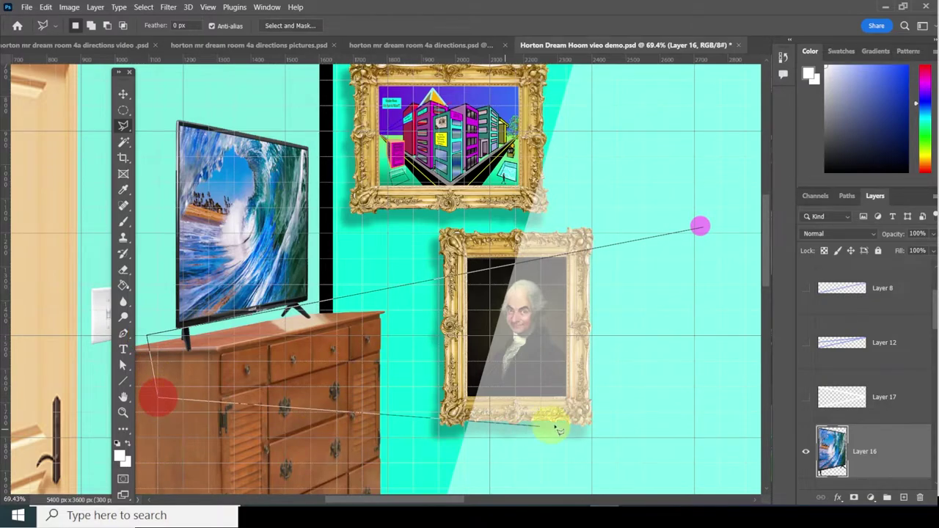
pyautogui.click(563, 423)
pyautogui.doubleClick(568, 424)
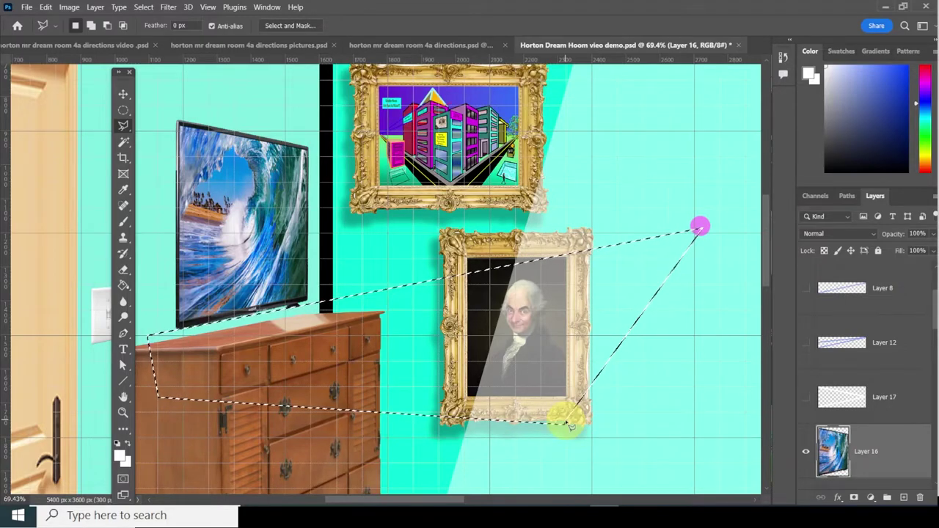
pyautogui.click(432, 414)
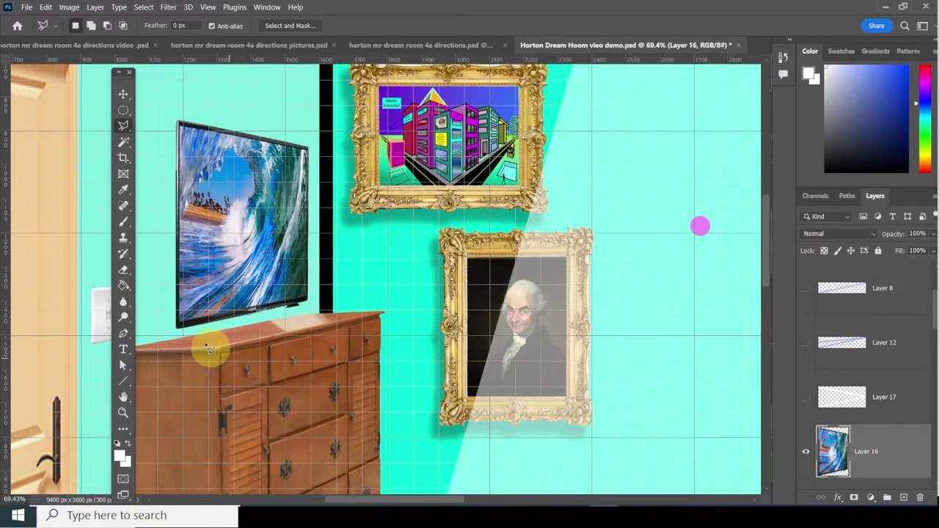
pyautogui.click(168, 331)
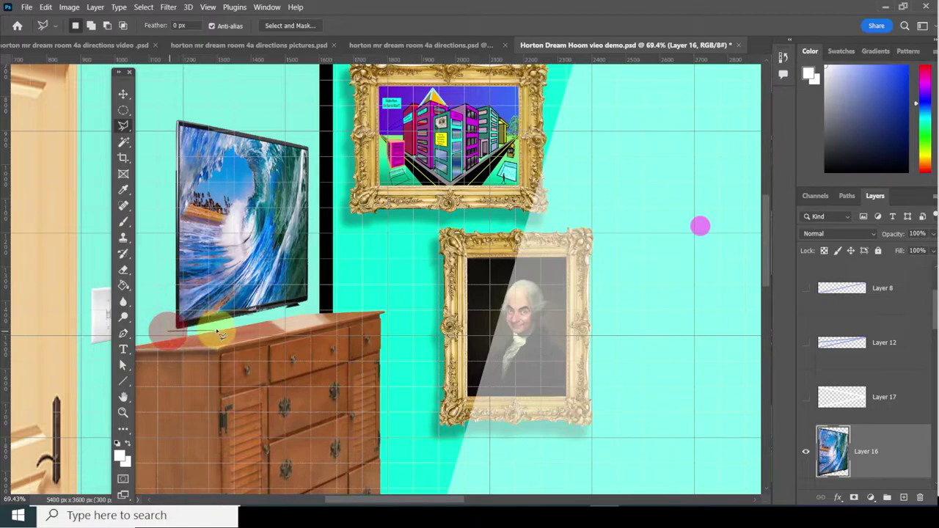
pyautogui.click(362, 291)
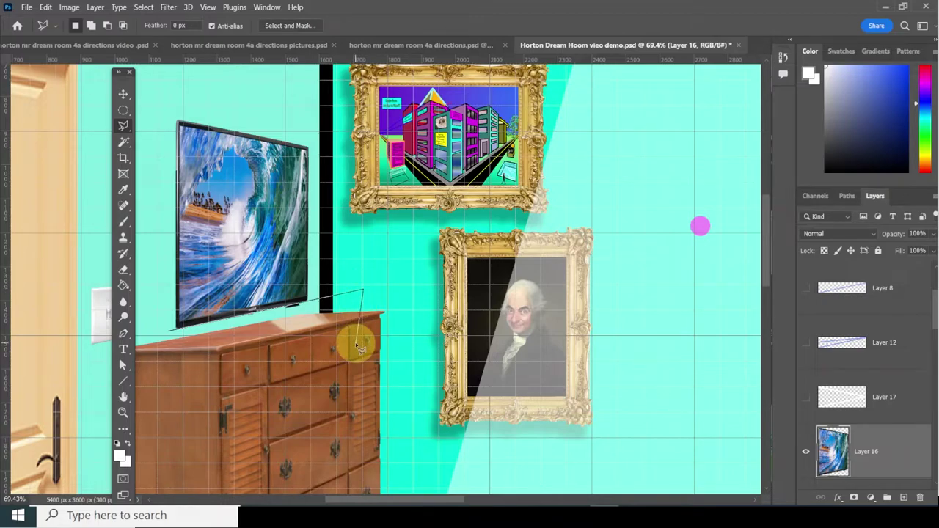
pyautogui.click(360, 348)
pyautogui.doubleClick(360, 348)
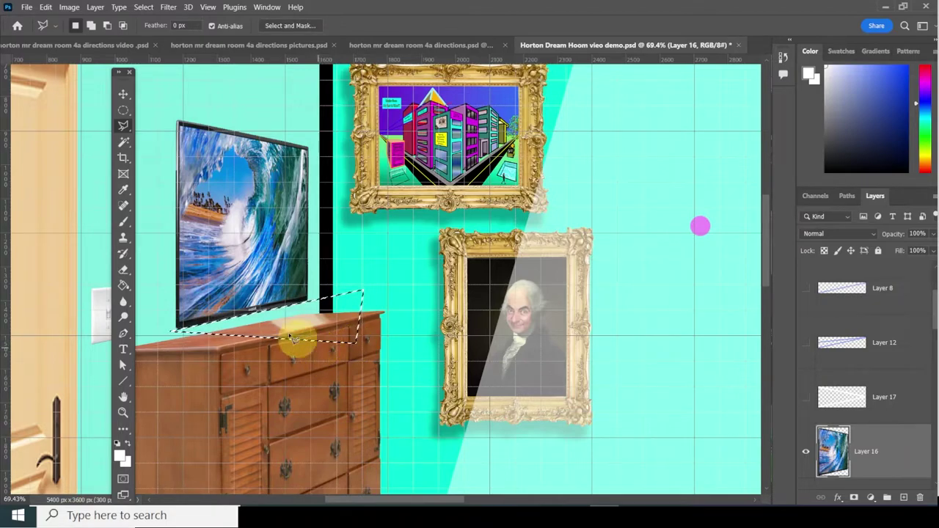
pyautogui.click(143, 7)
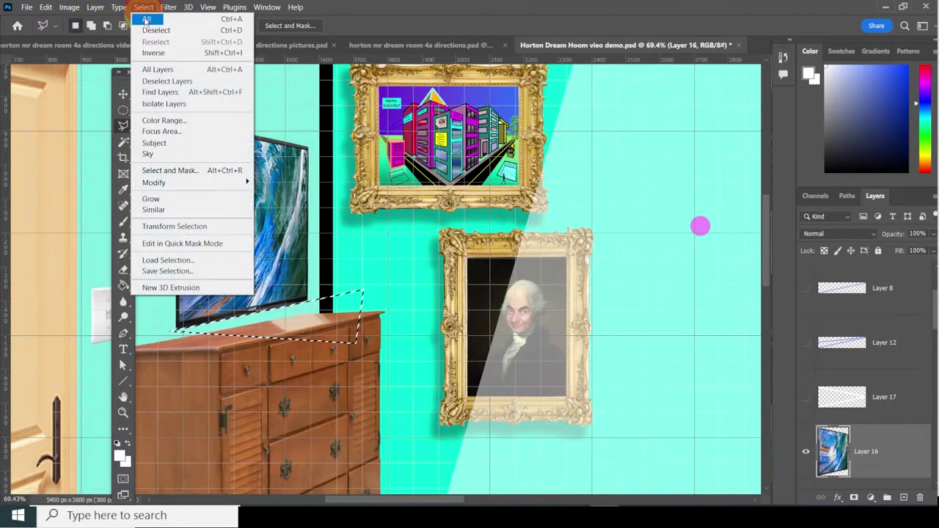
pyautogui.click(157, 30)
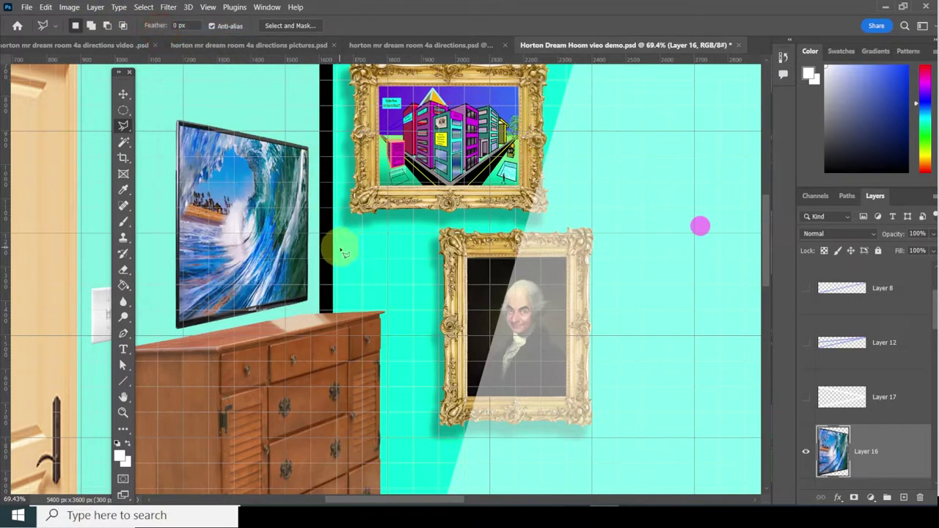
pyautogui.scroll(-5, 350, 253)
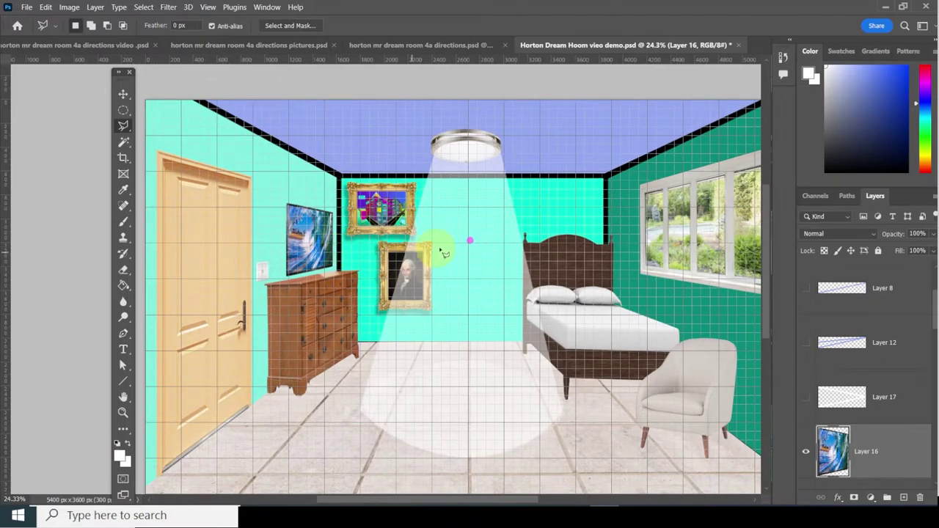
# In the pictures document, hide the TV, Mona Lisa and portrait layers and select Layer 11.
pyautogui.click(246, 45)
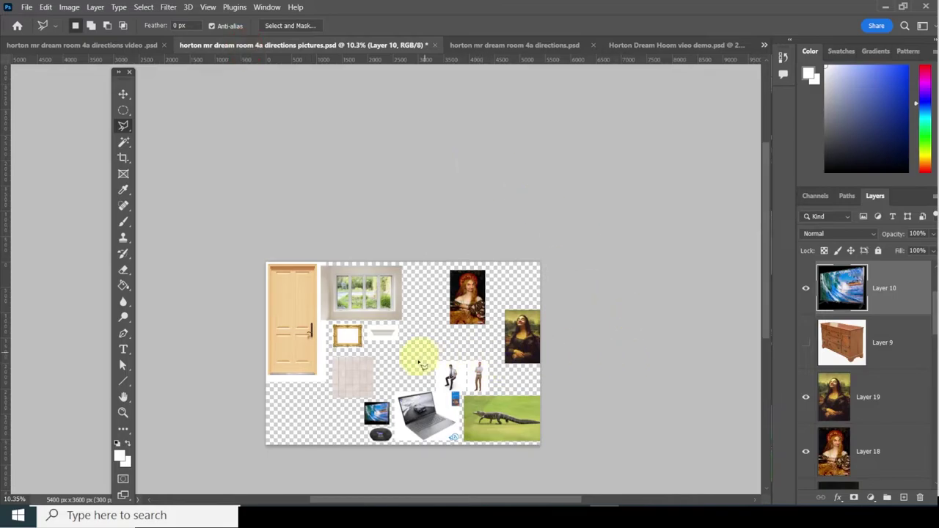
pyautogui.click(804, 290)
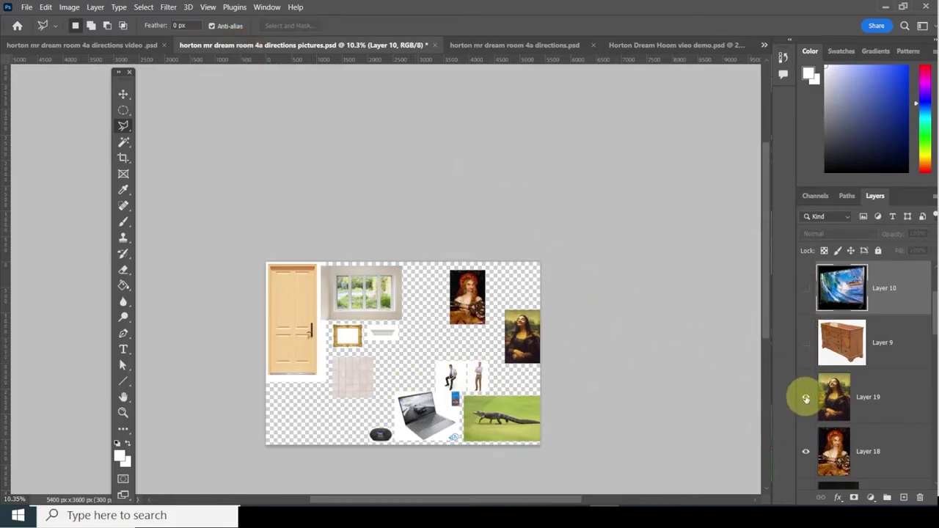
pyautogui.click(806, 397)
pyautogui.click(805, 451)
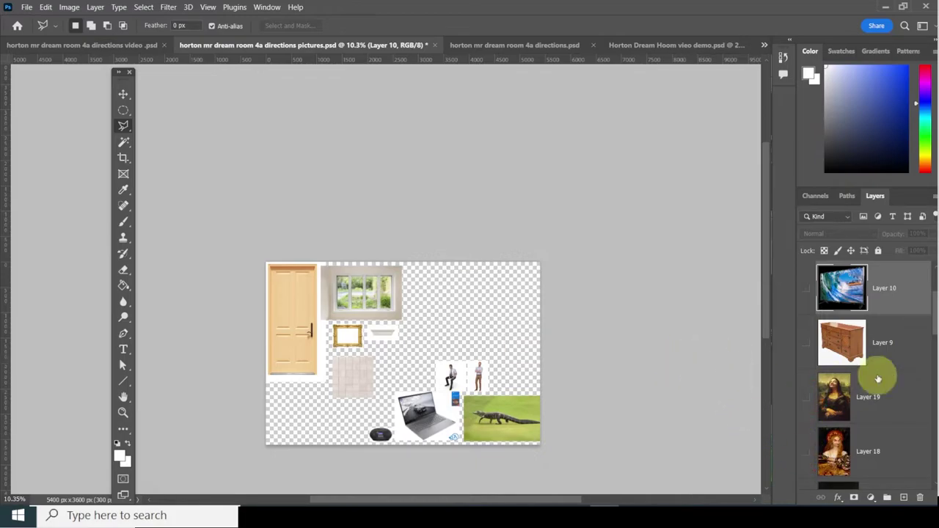
pyautogui.scroll(2, 884, 374)
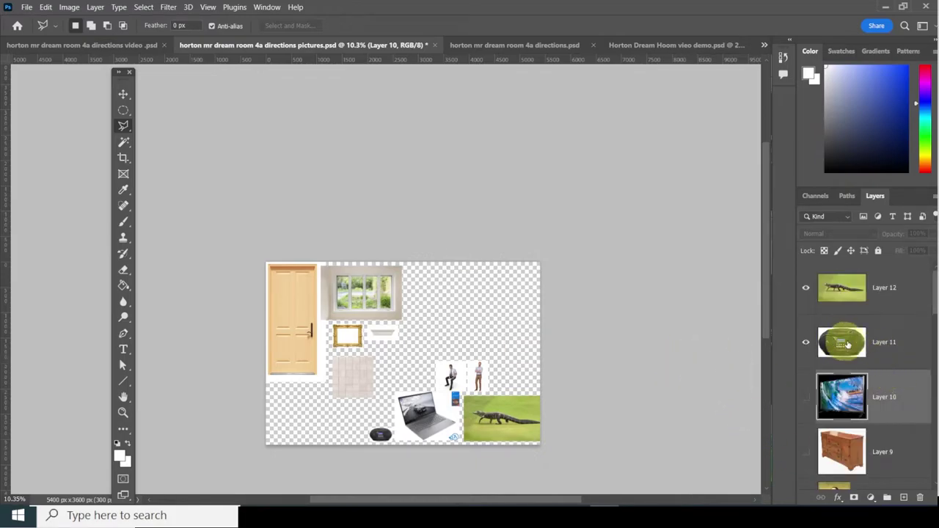
pyautogui.click(908, 346)
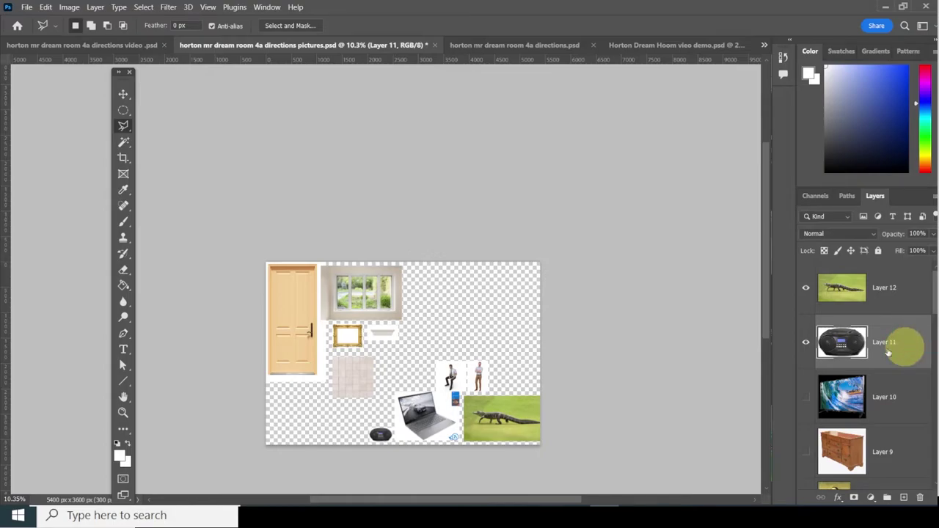
# Drag the stereo into the bedroom document and place it on the floor beside the dresser.
pyautogui.click(129, 100)
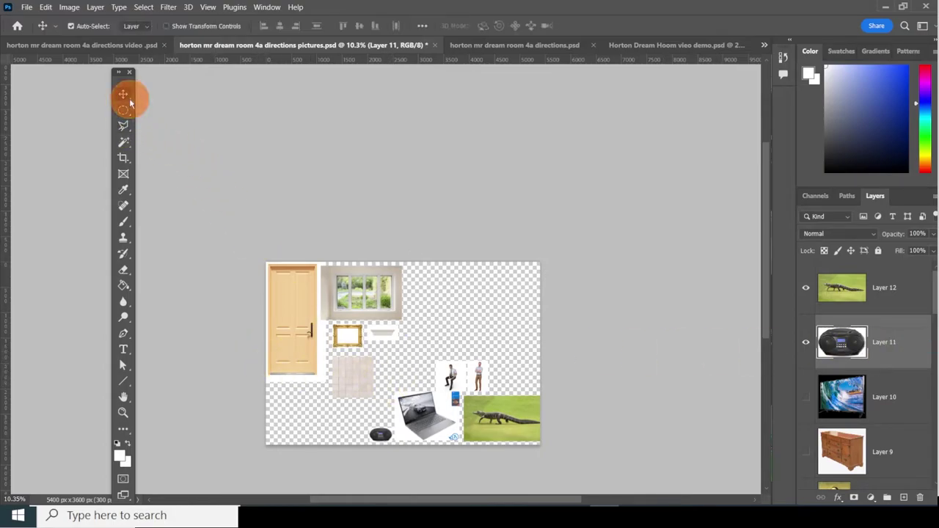
pyautogui.moveTo(381, 435); pyautogui.dragTo(478, 266)
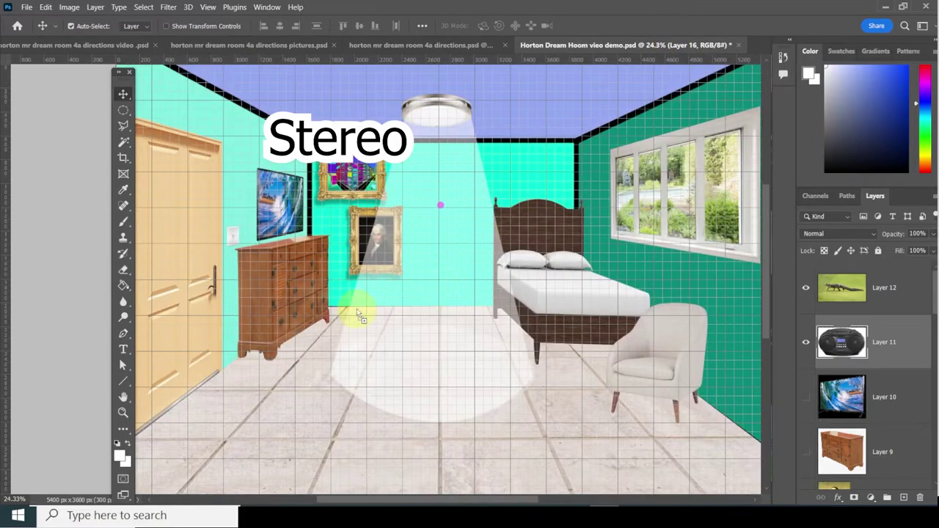
pyautogui.moveTo(356, 308)
pyautogui.mouseDown()
pyautogui.moveTo(364, 297)
pyautogui.moveTo(369, 310)
pyautogui.mouseUp()
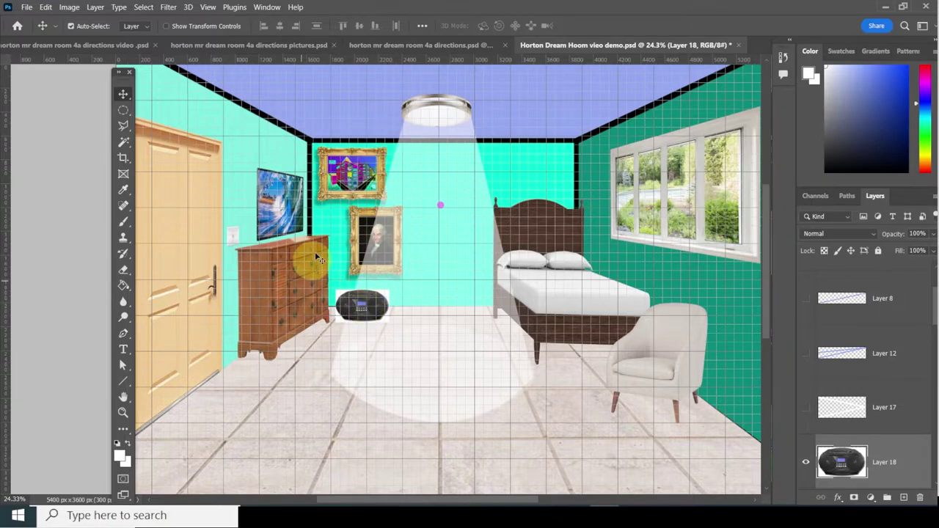
# Magic-wand the boombox's white background at tolerance 33, delete it and deselect.
pyautogui.scroll(1, 349, 330)
pyautogui.scroll(4, 349, 330)
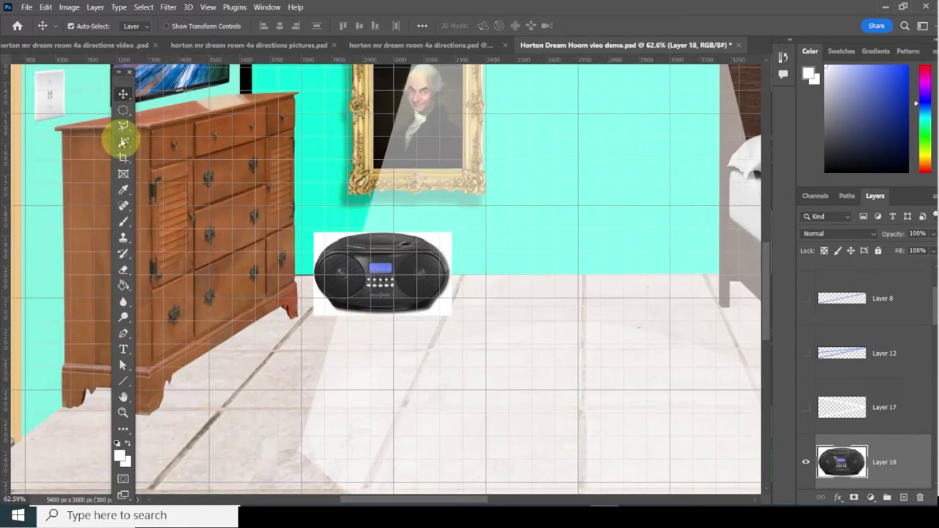
pyautogui.click(123, 142)
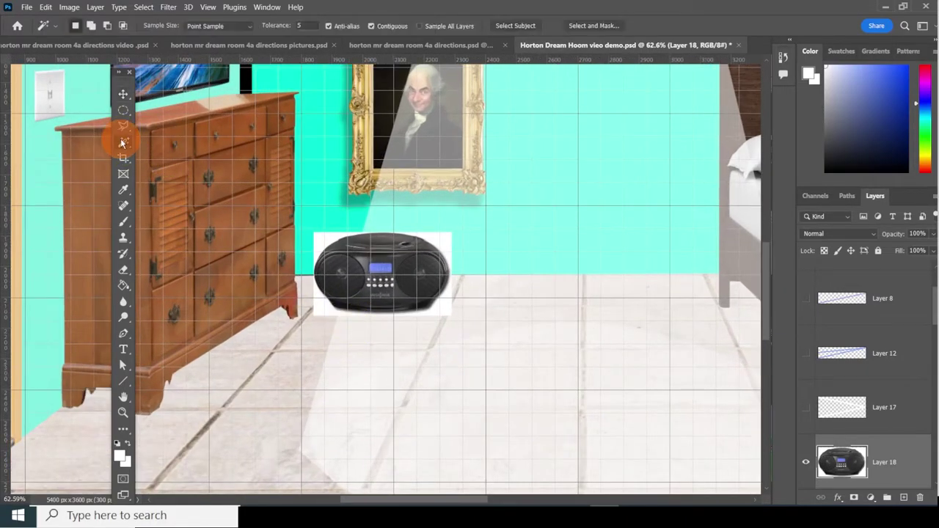
pyautogui.click(437, 243)
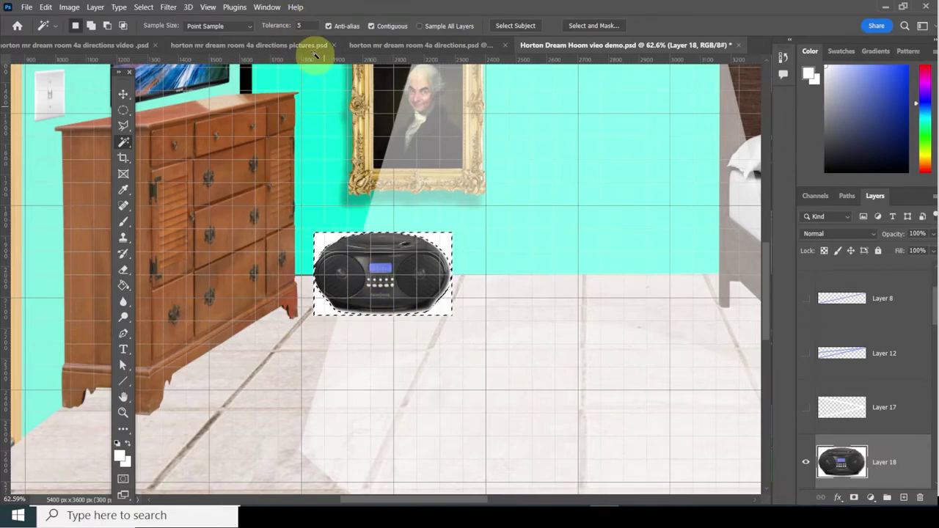
pyautogui.scroll(4, 387, 313)
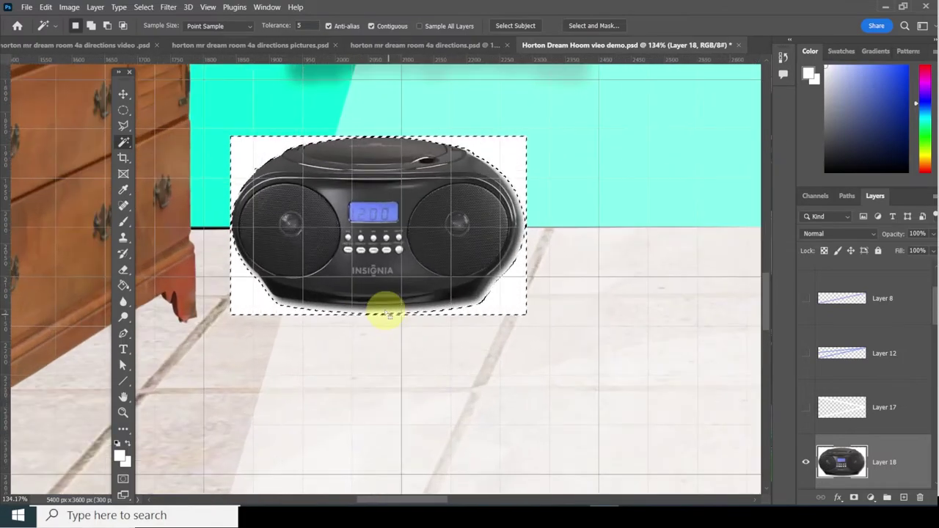
pyautogui.scroll(2, 388, 314)
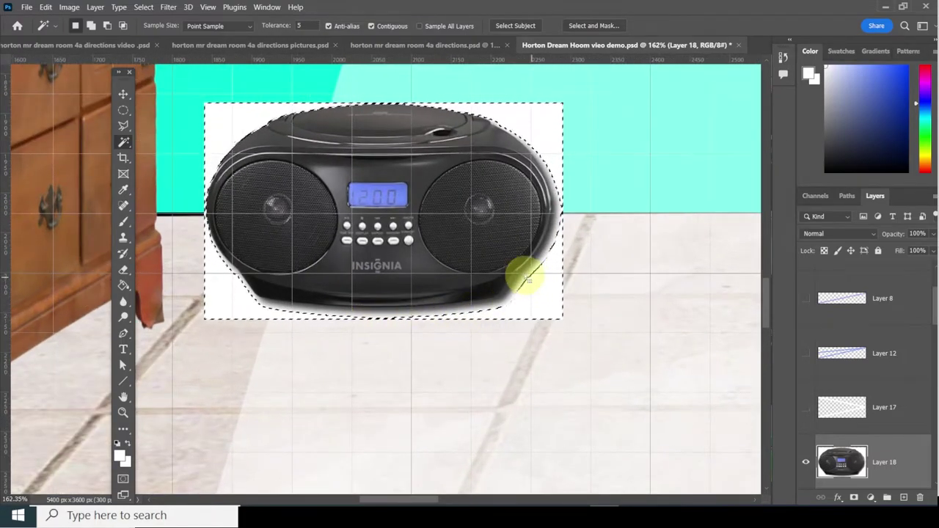
pyautogui.click(300, 25)
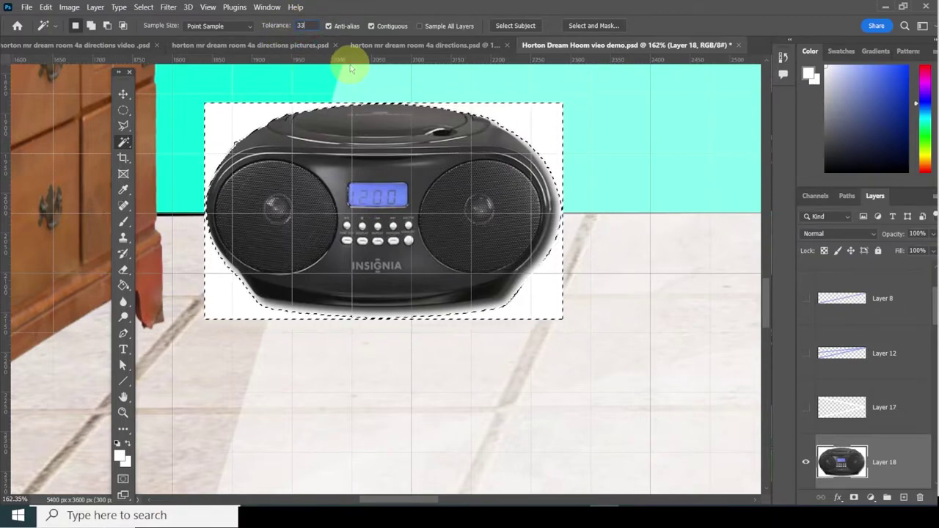
pyautogui.moveTo(535, 297); pyautogui.dragTo(537, 297)
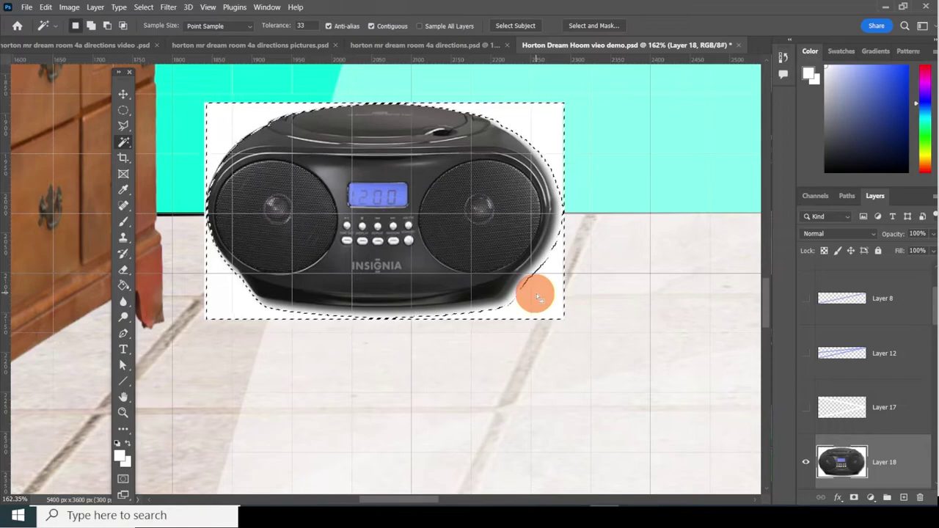
pyautogui.click(533, 299)
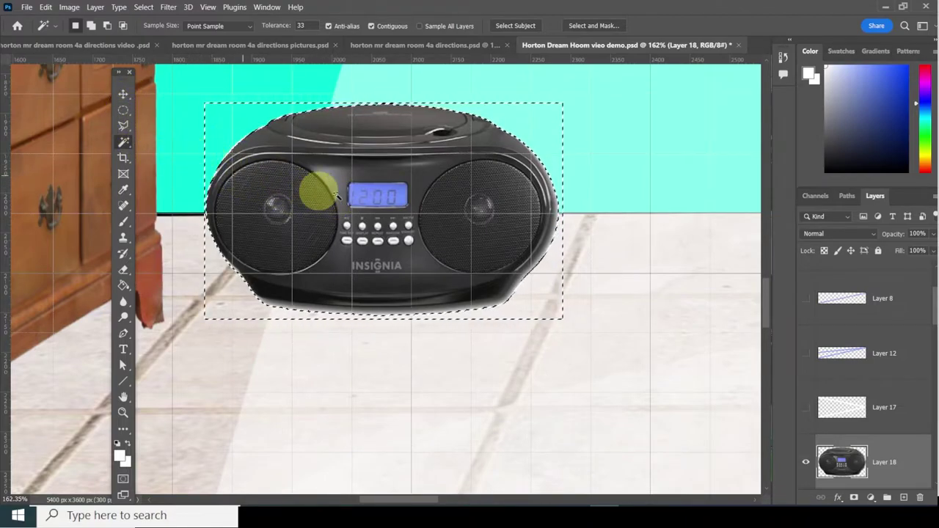
pyautogui.click(473, 309)
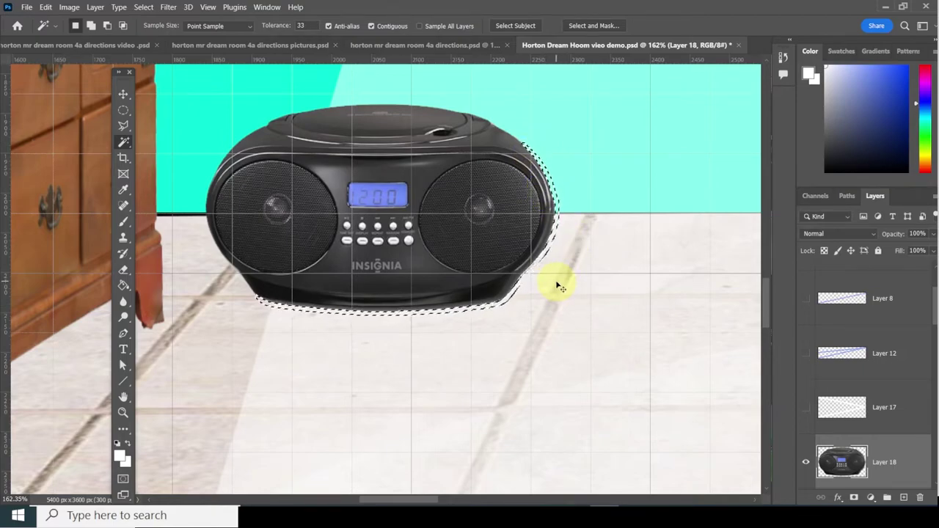
pyautogui.press('Delete')
pyautogui.hotkey('ctrl', 'd')
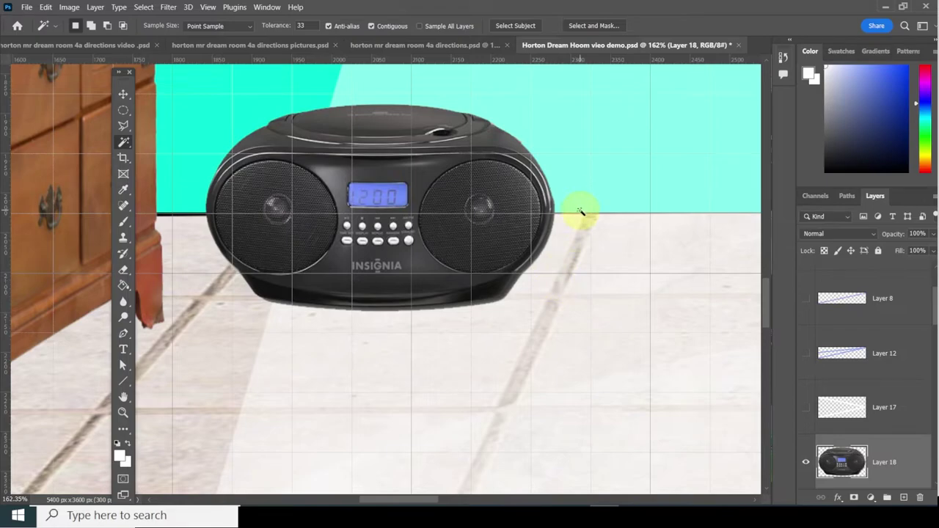
# Move Layer 18 (the boombox) below Layer 14 in the Layers panel.
pyautogui.scroll(-5, 411, 263)
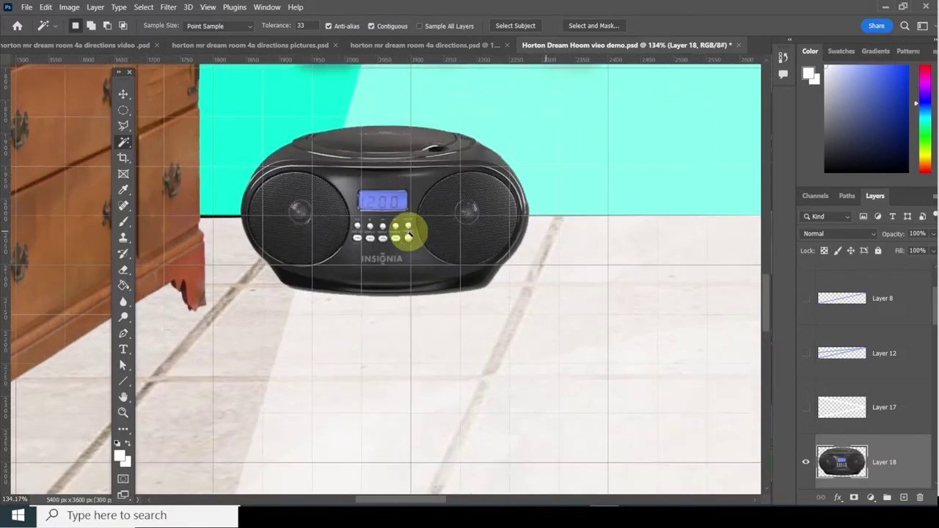
pyautogui.scroll(-2, 413, 260)
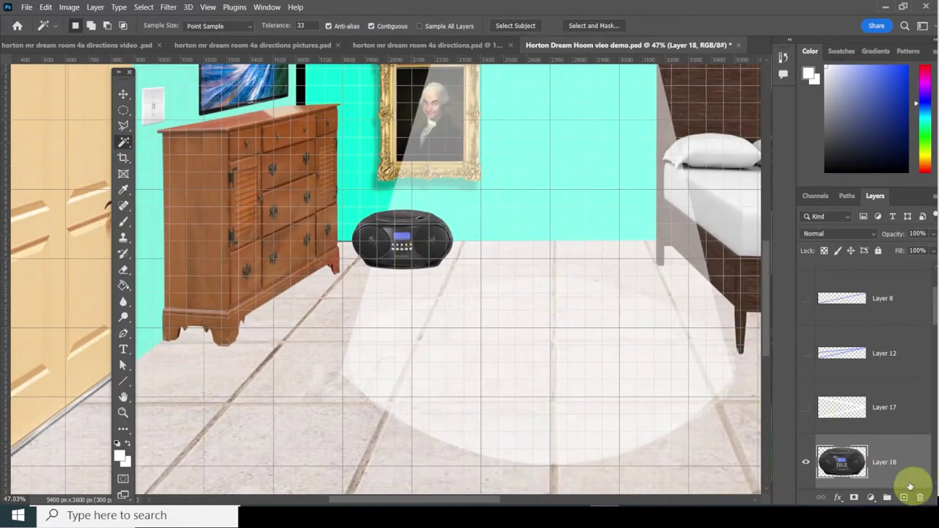
pyautogui.click(905, 459)
pyautogui.scroll(-3, 888, 411)
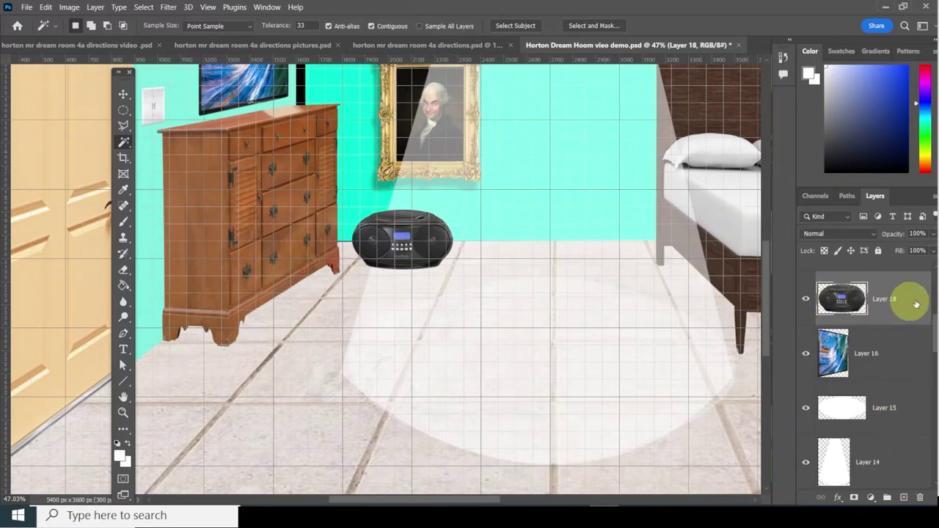
pyautogui.moveTo(913, 300); pyautogui.dragTo(885, 440)
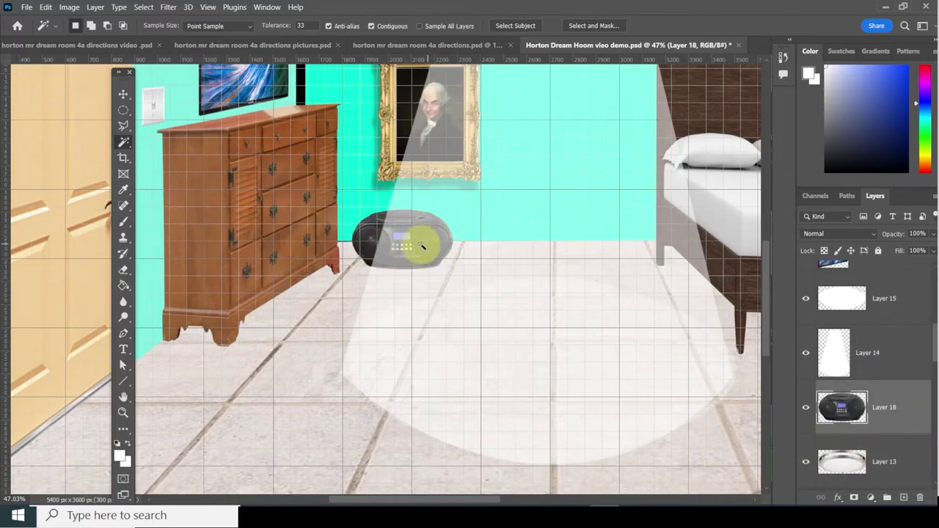
pyautogui.scroll(-4, 418, 246)
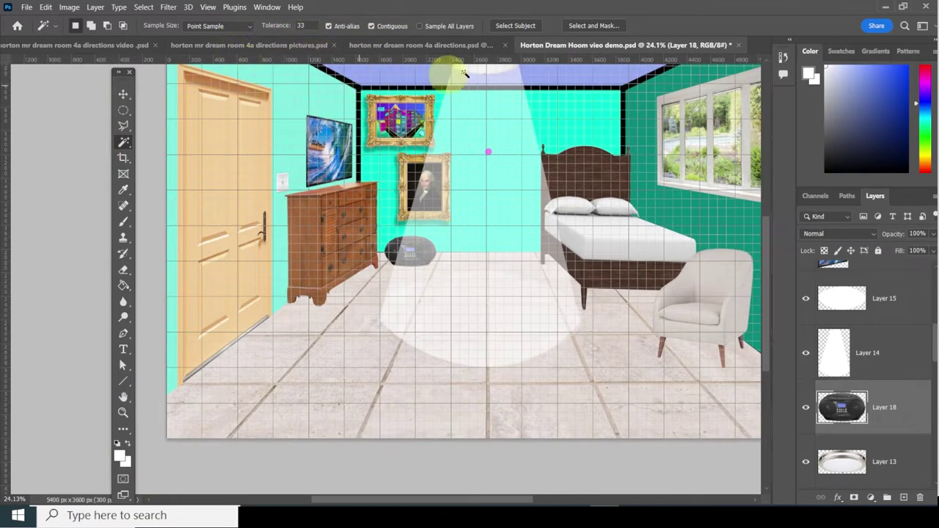
# In the pictures document, hide the floor tile, gold frame and window pictures.
pyautogui.click(288, 47)
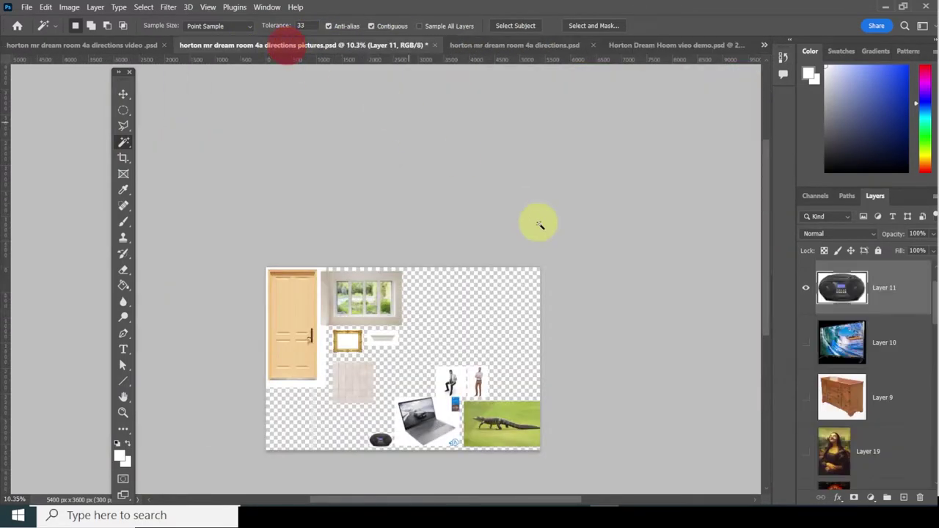
pyautogui.click(123, 94)
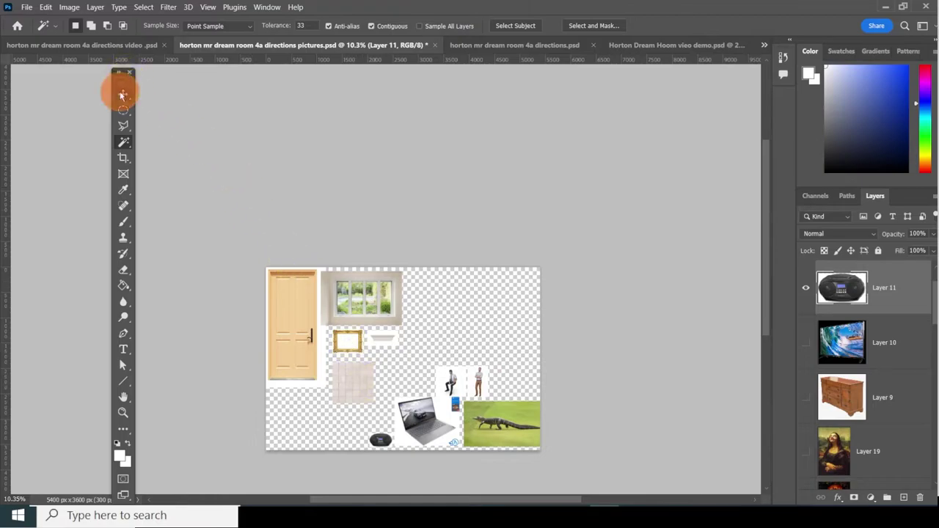
pyautogui.click(352, 394)
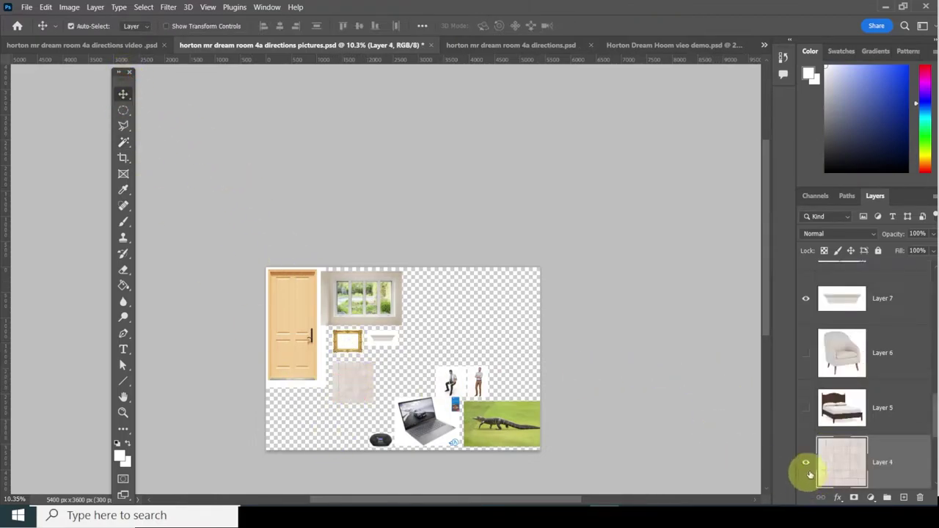
pyautogui.click(806, 463)
pyautogui.click(347, 341)
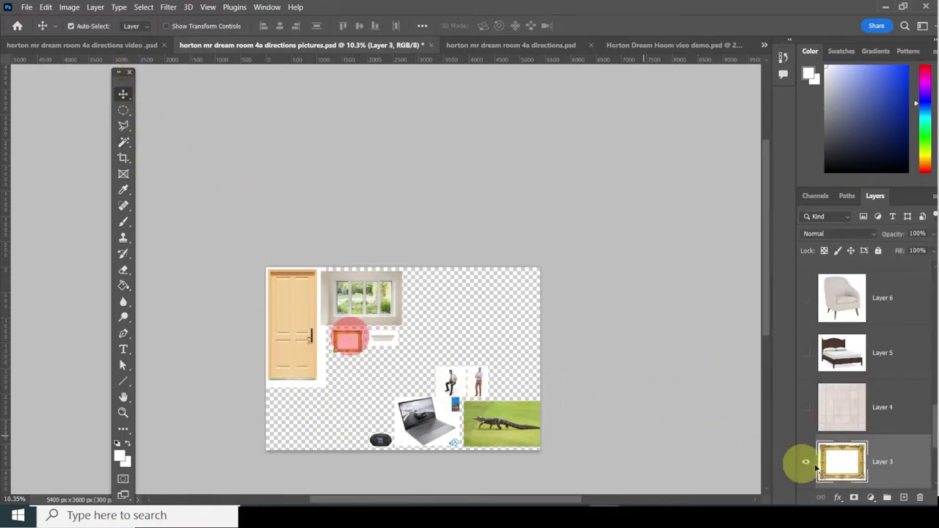
pyautogui.click(807, 462)
pyautogui.click(374, 297)
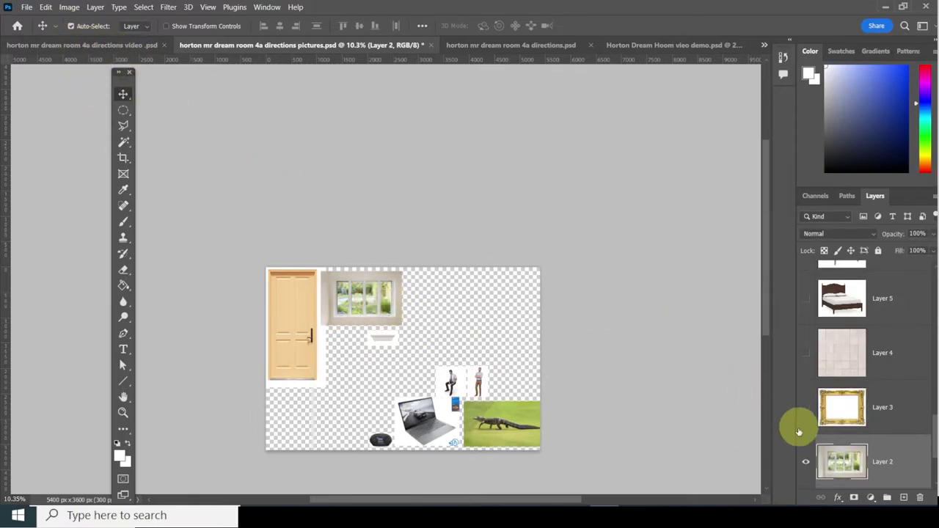
pyautogui.click(805, 464)
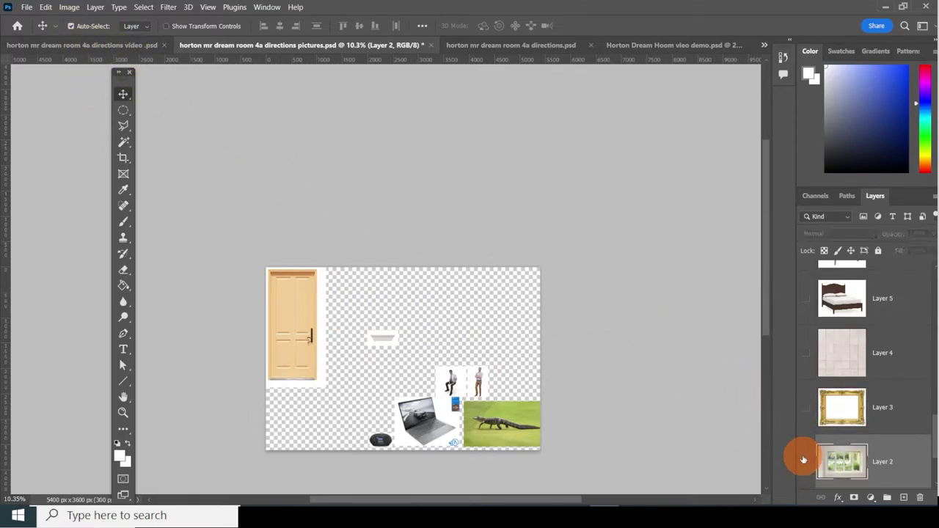
# Hide the door and boombox pictures, then select the laptop's Layer 8.
pyautogui.click(280, 292)
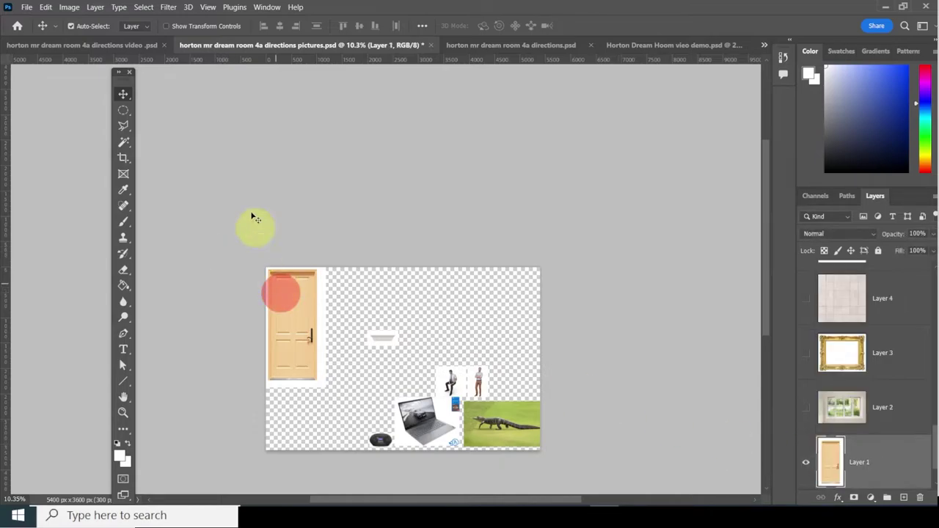
pyautogui.click(74, 28)
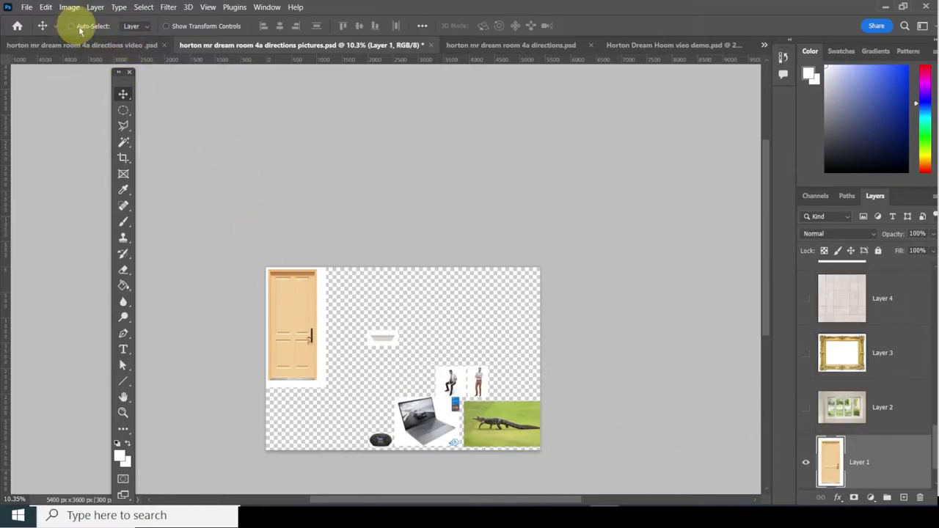
pyautogui.click(293, 319)
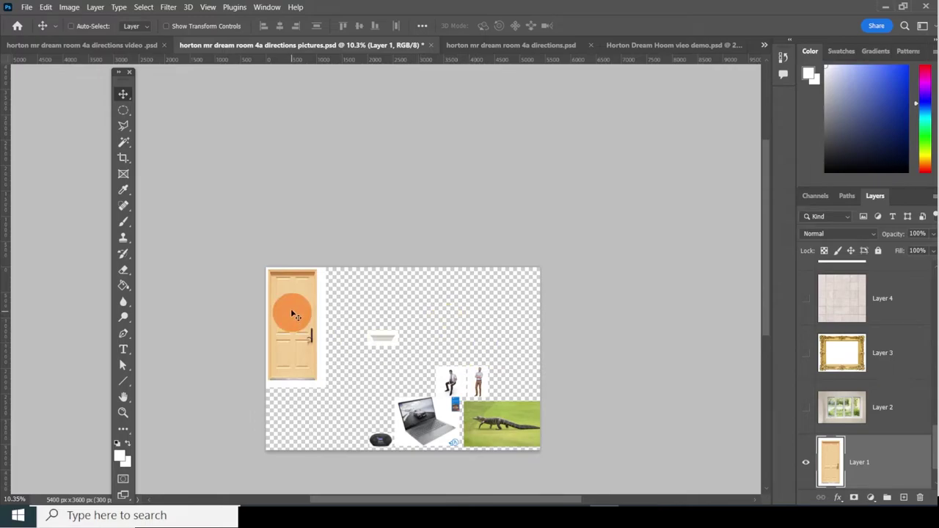
pyautogui.click(71, 26)
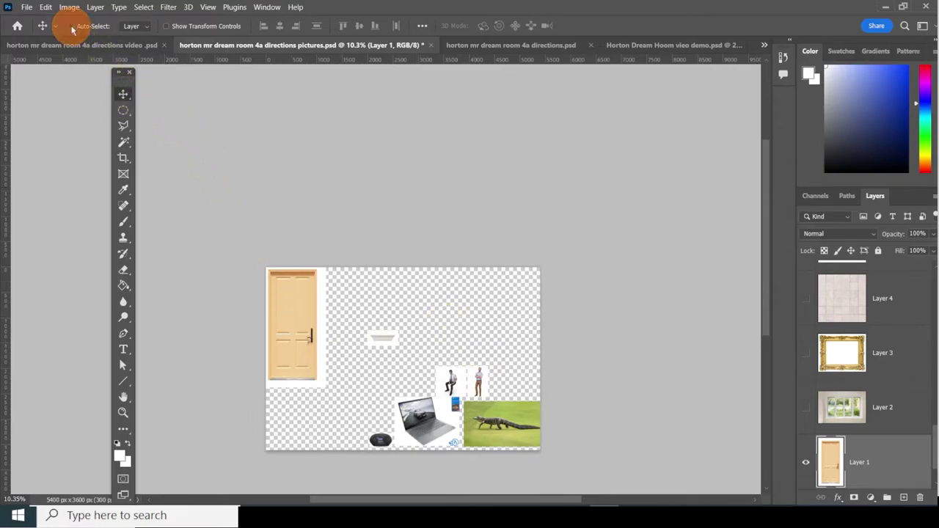
pyautogui.click(277, 290)
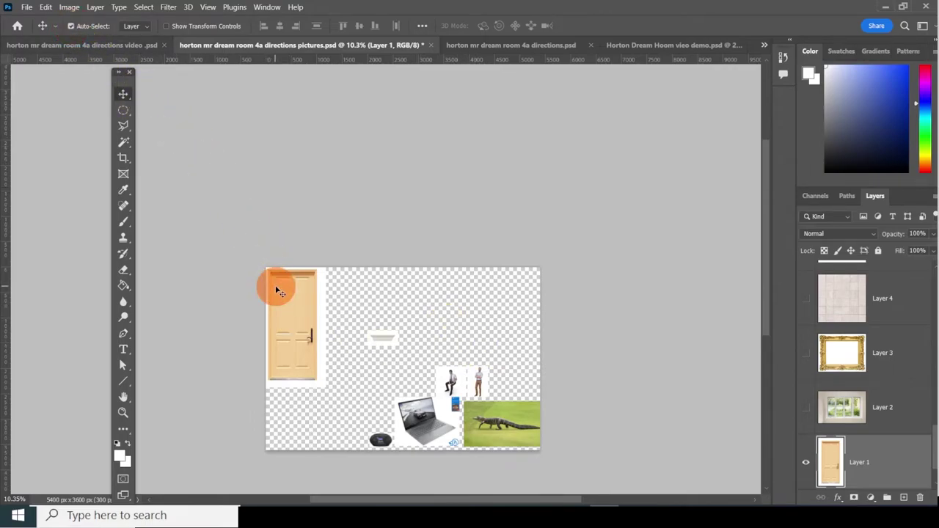
pyautogui.click(806, 462)
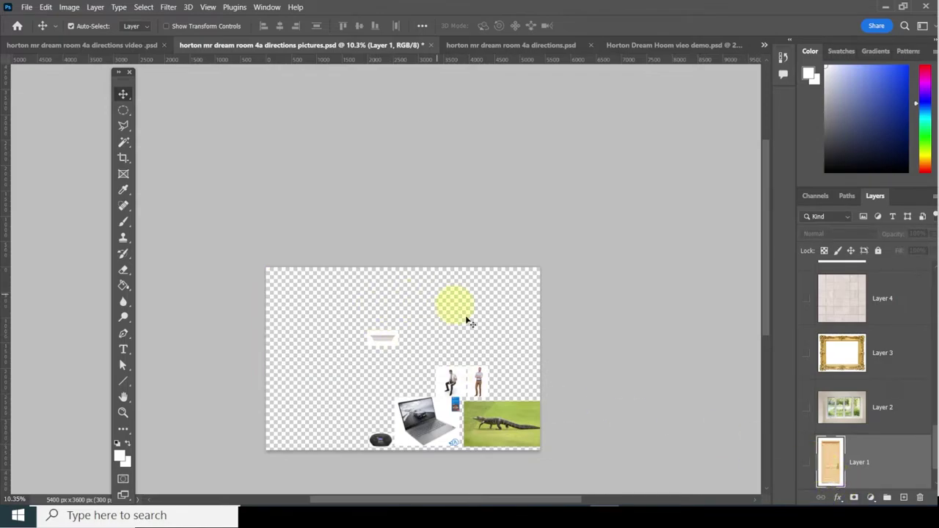
pyautogui.click(376, 440)
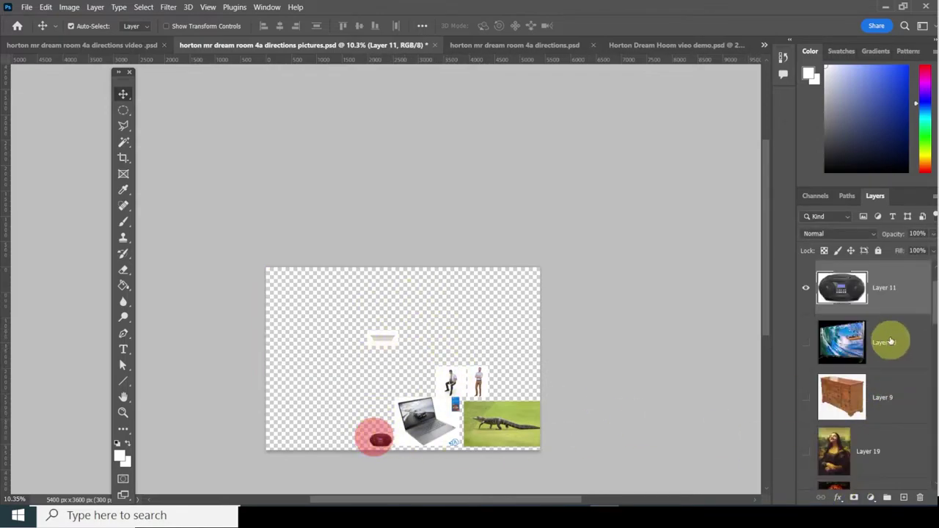
pyautogui.click(805, 290)
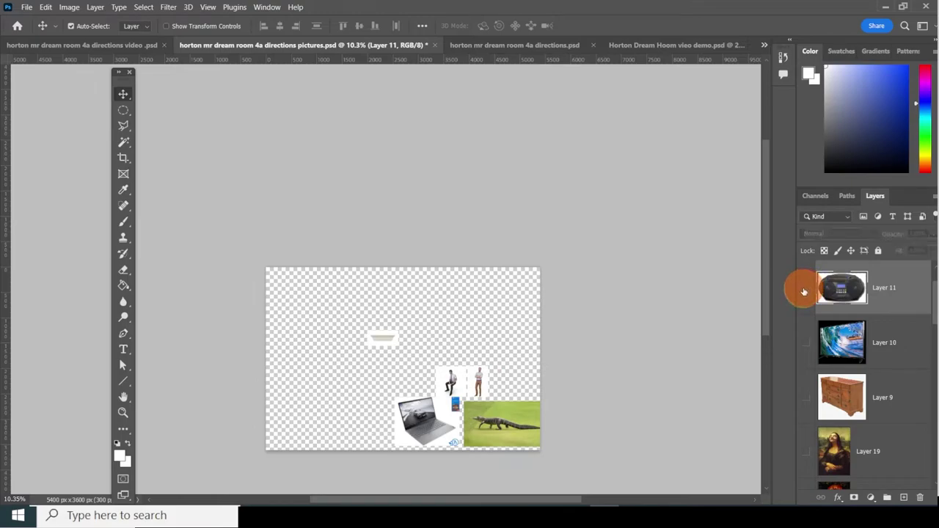
pyautogui.click(415, 415)
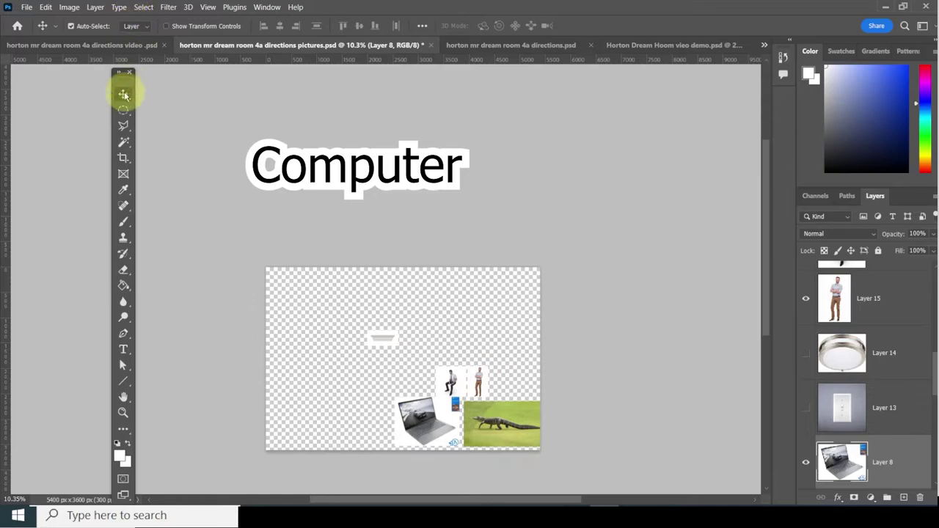
# Drag the laptop image into the bedroom document over the bed.
pyautogui.click(71, 25)
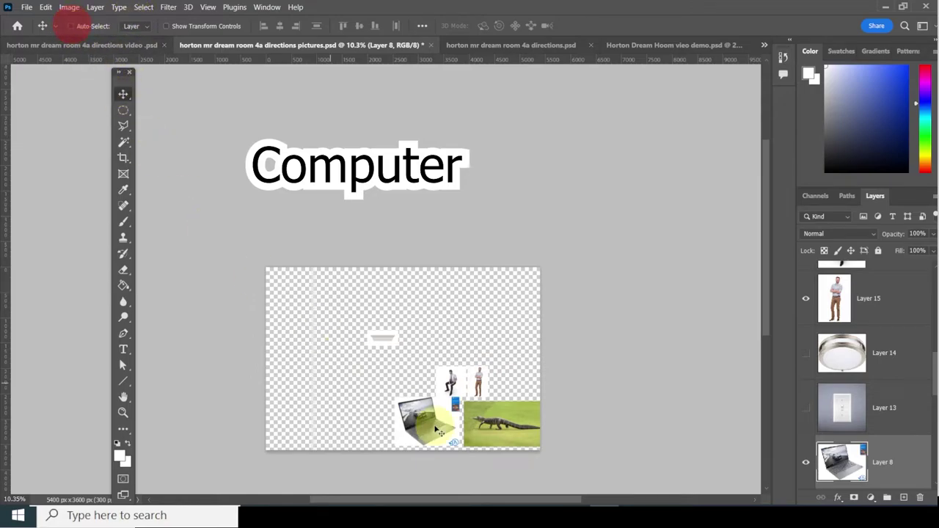
pyautogui.moveTo(436, 433); pyautogui.dragTo(568, 177)
pyautogui.moveTo(572, 275); pyautogui.dragTo(574, 278)
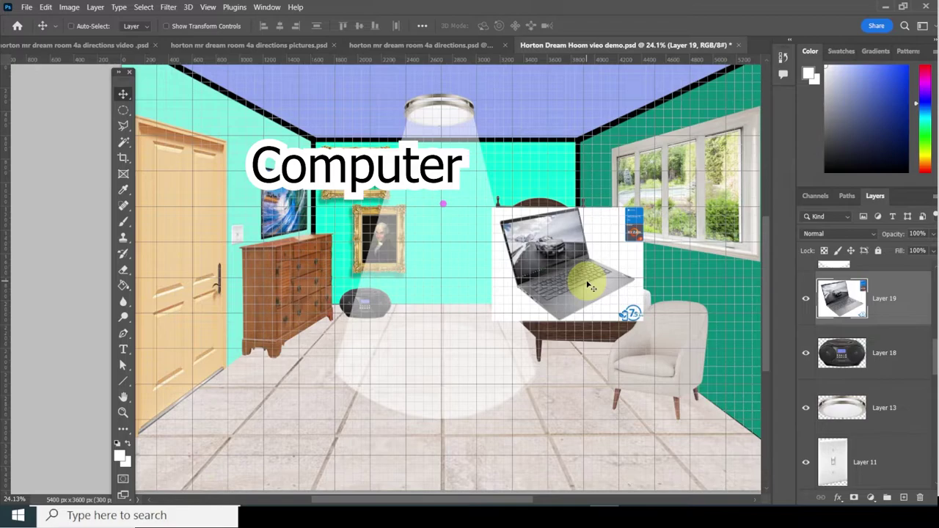
# Magic-wand the laptop's white background, delete it and deselect.
pyautogui.click(123, 141)
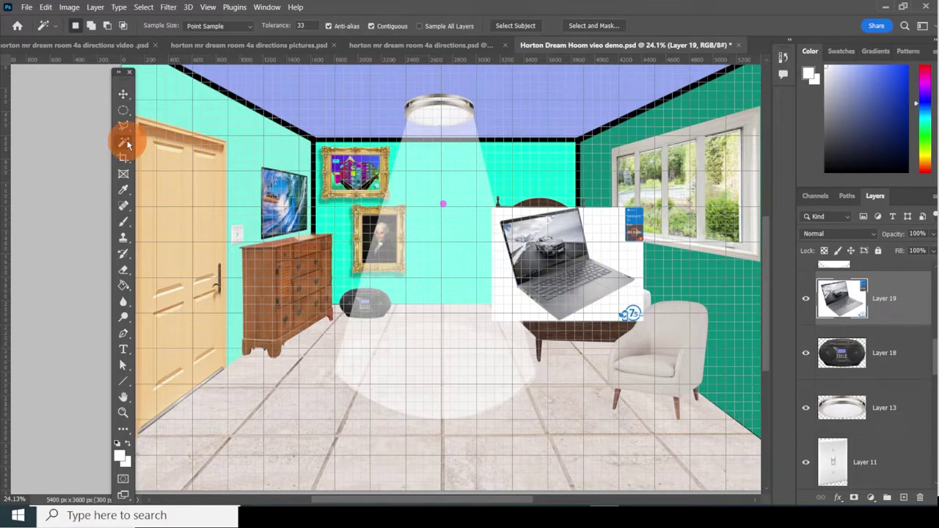
pyautogui.click(610, 243)
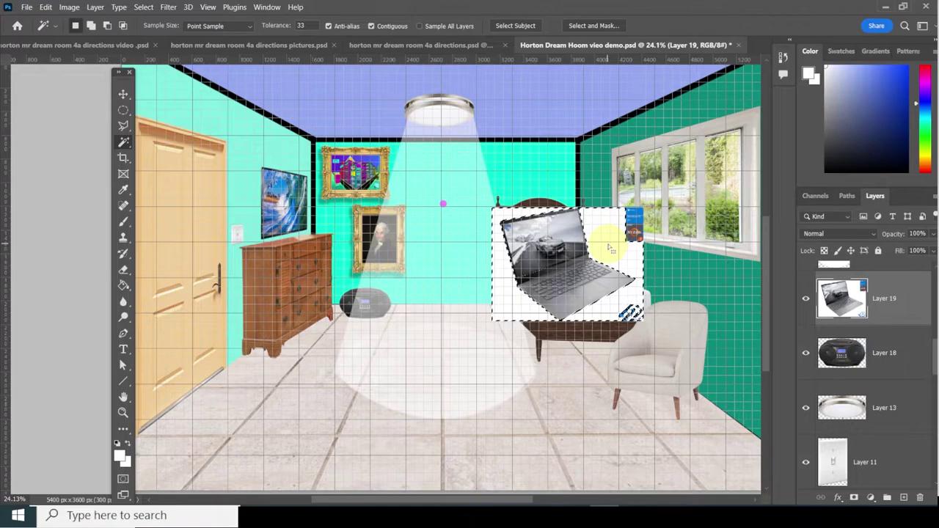
pyautogui.press('Delete')
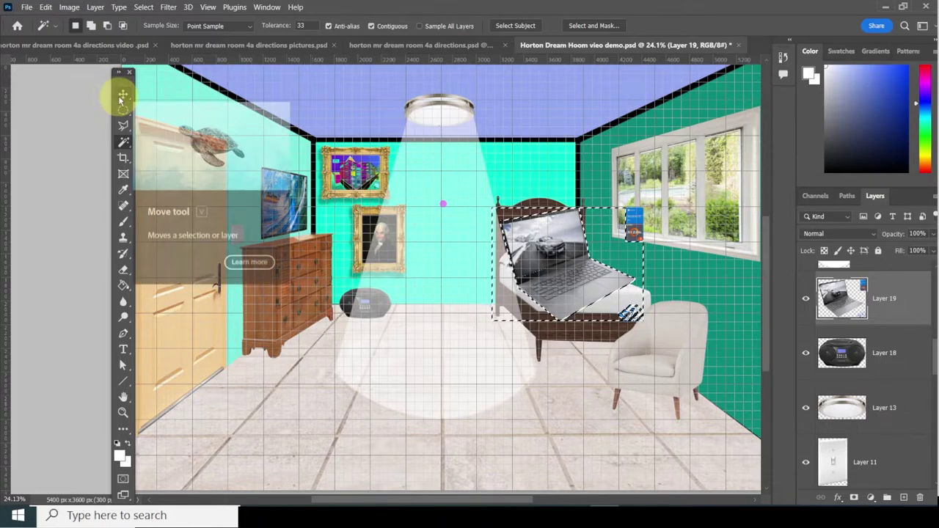
pyautogui.click(143, 7)
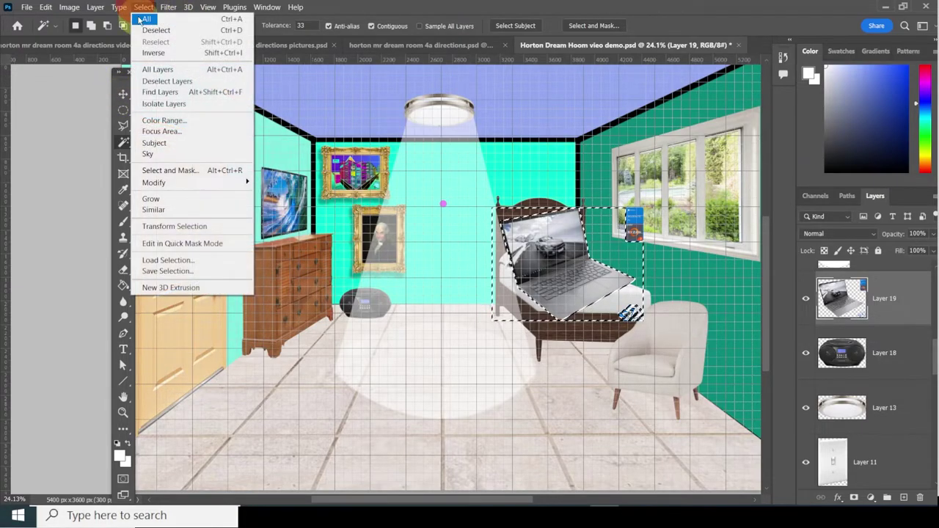
pyautogui.click(156, 30)
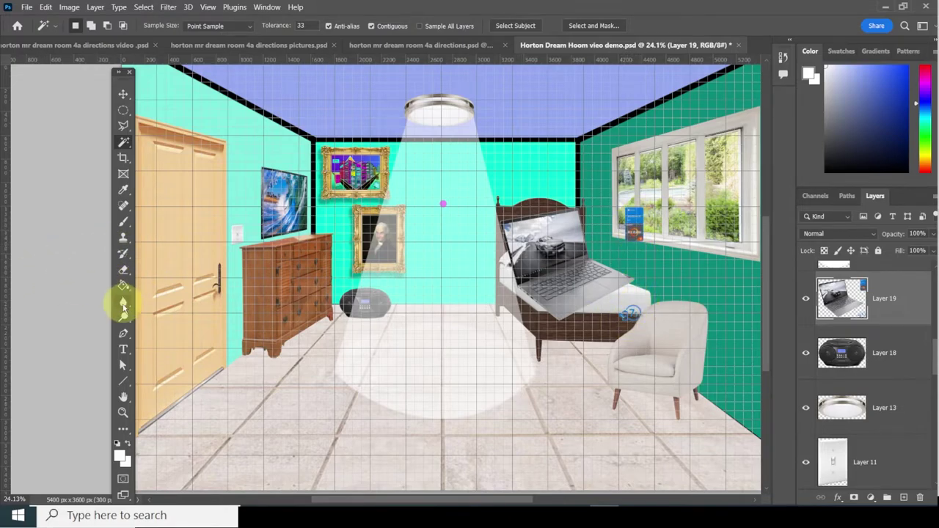
# Erase leftover marks by the window and on the bed corner, enlarging the eraser to 174 px.
pyautogui.click(123, 270)
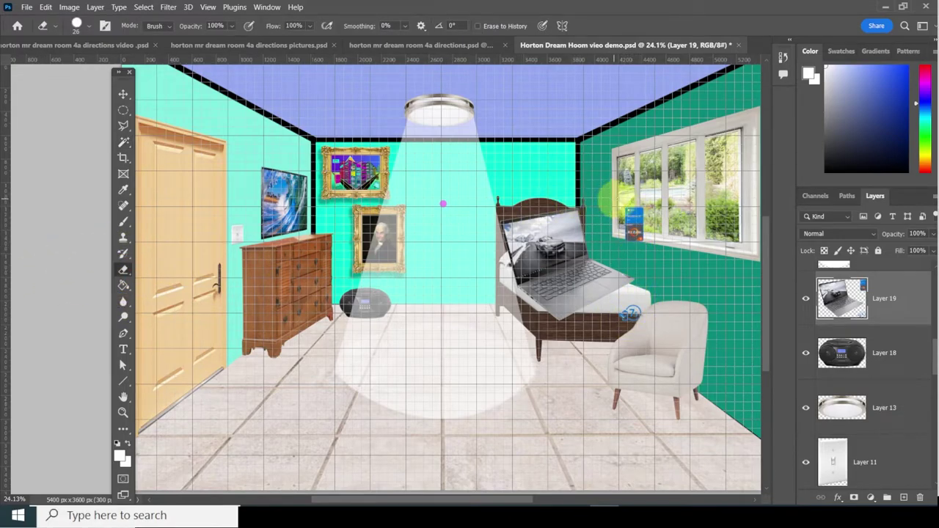
pyautogui.moveTo(622, 199); pyautogui.dragTo(632, 212)
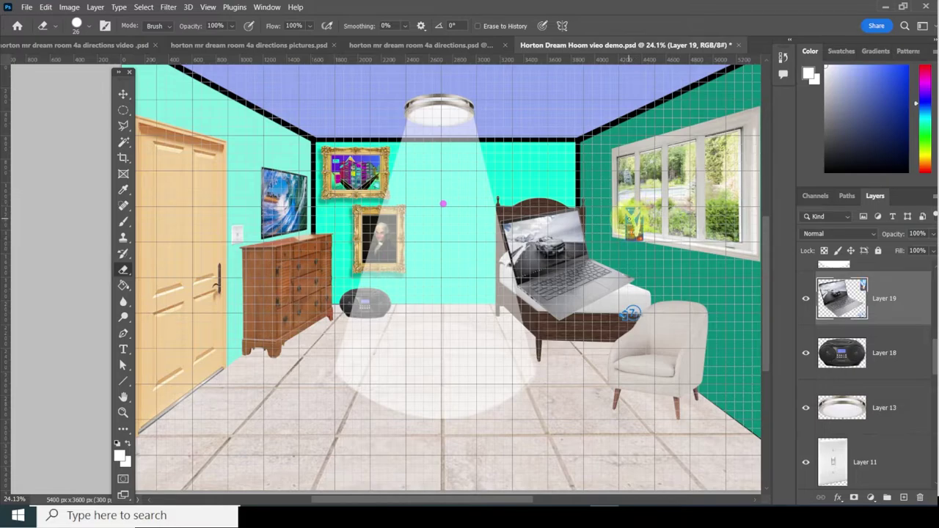
pyautogui.click(87, 28)
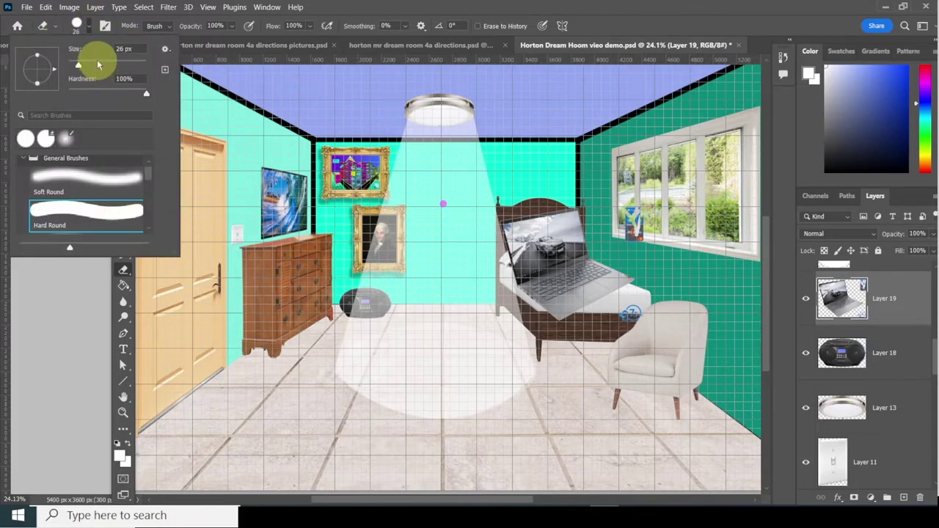
pyautogui.moveTo(94, 64); pyautogui.dragTo(98, 64)
pyautogui.click(642, 238)
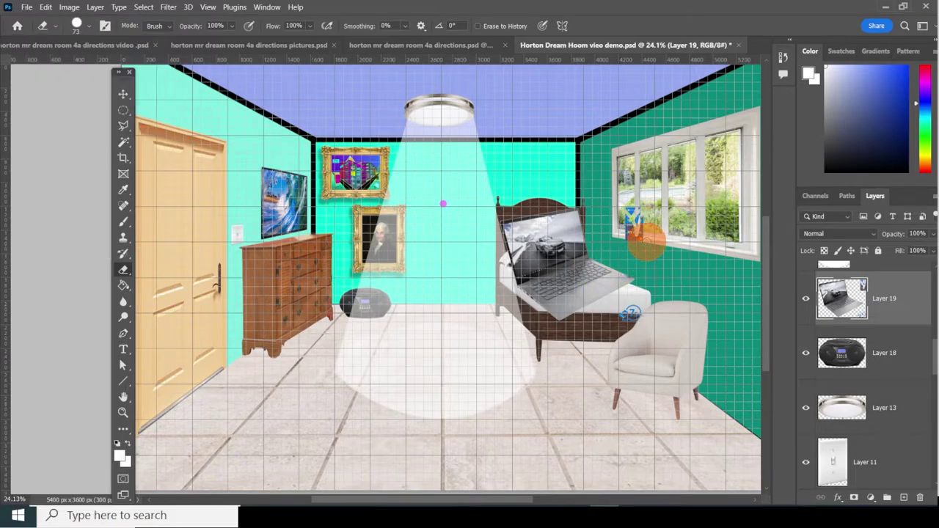
pyautogui.rightClick(664, 220)
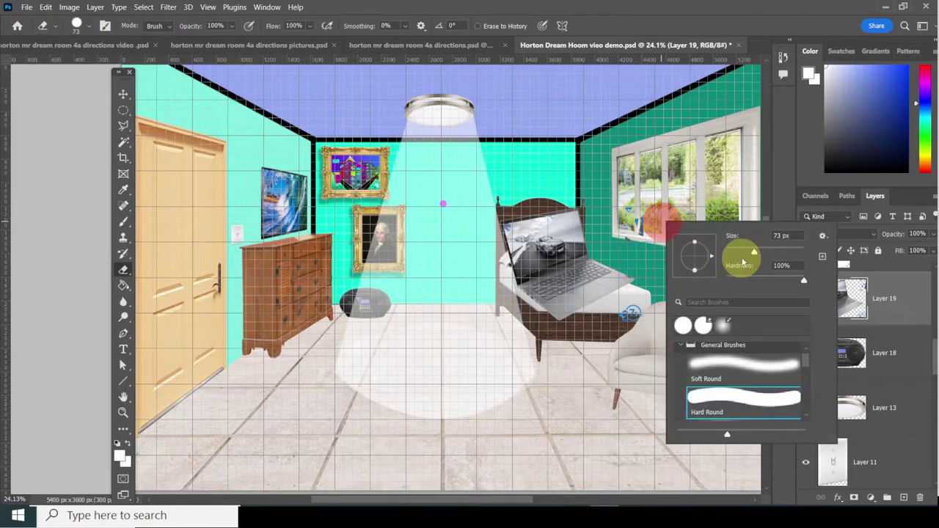
pyautogui.moveTo(765, 253); pyautogui.dragTo(780, 247)
pyautogui.click(616, 196)
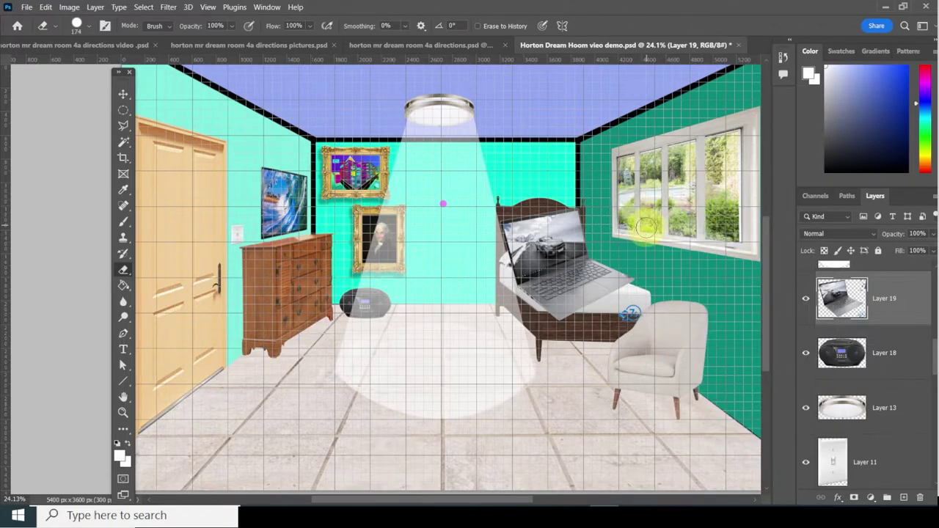
pyautogui.moveTo(648, 292)
pyautogui.mouseDown()
pyautogui.moveTo(621, 322)
pyautogui.moveTo(646, 314)
pyautogui.mouseUp()
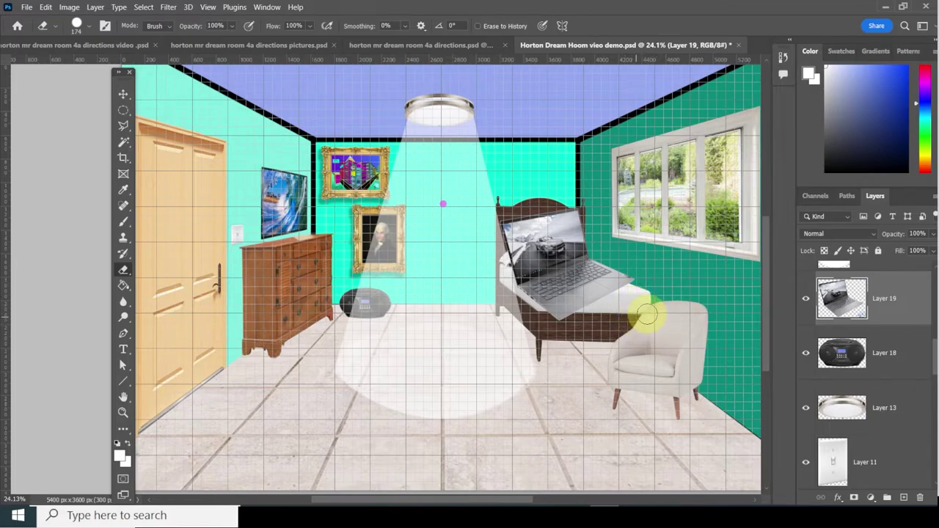
pyautogui.click(123, 95)
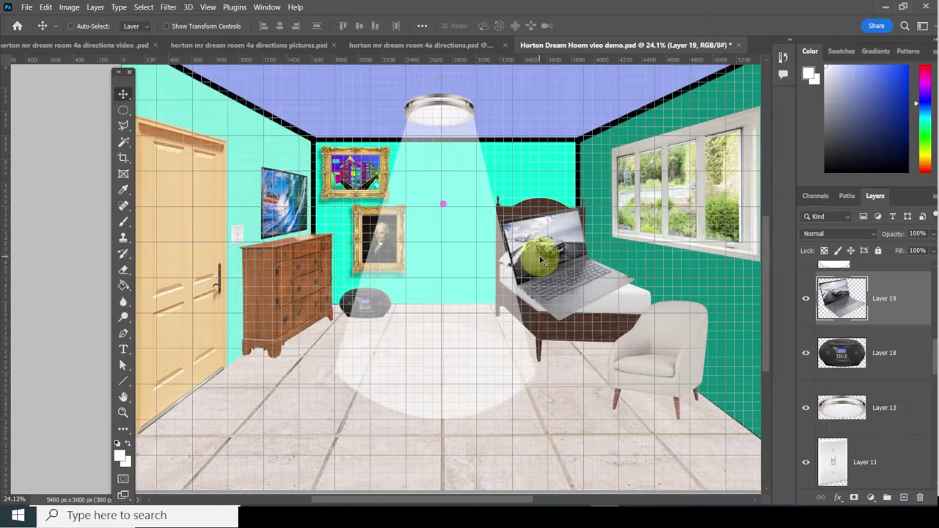
# Flip the laptop horizontally.
pyautogui.click(46, 8)
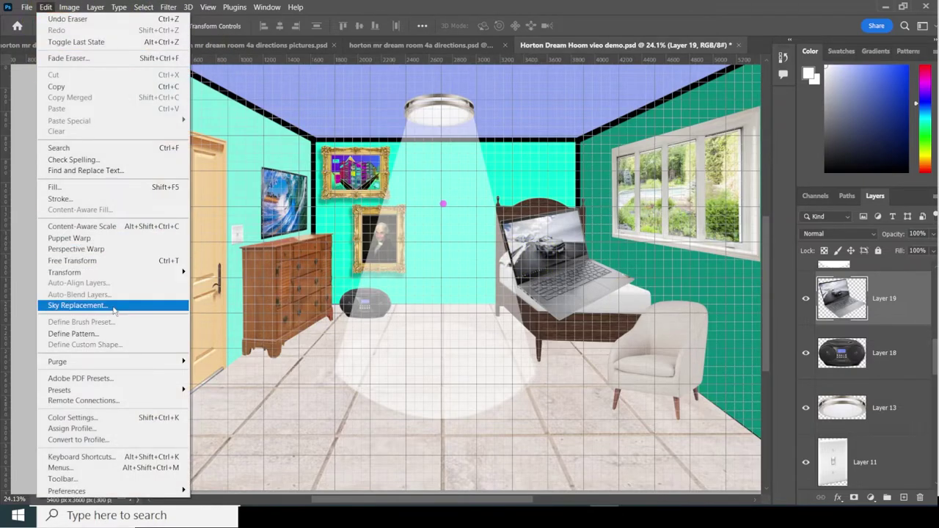
pyautogui.moveTo(106, 276)
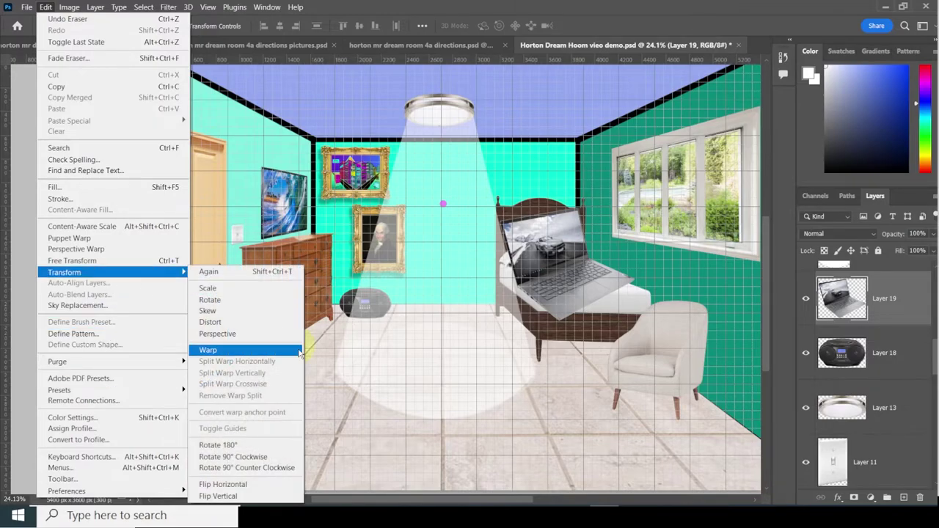
pyautogui.click(254, 490)
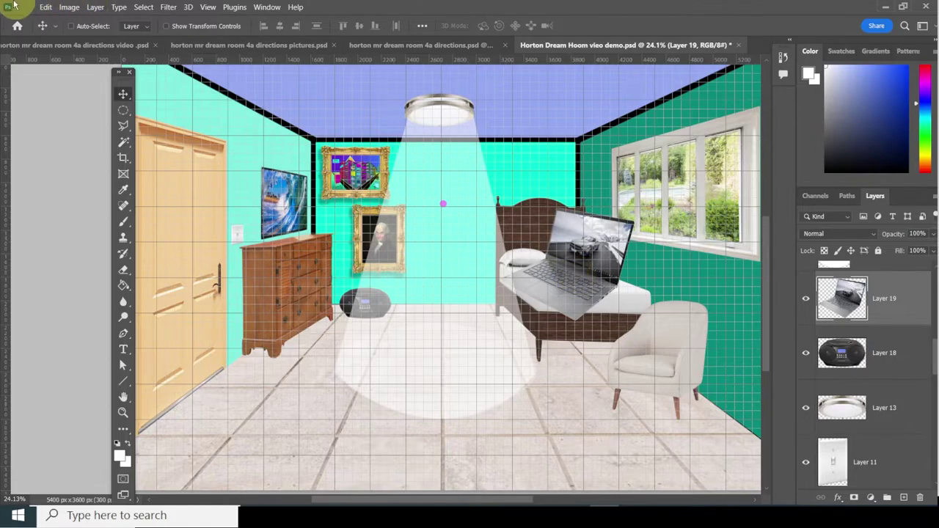
# Scale the laptop down so it lies small on the bed near the pillows.
pyautogui.click(45, 7)
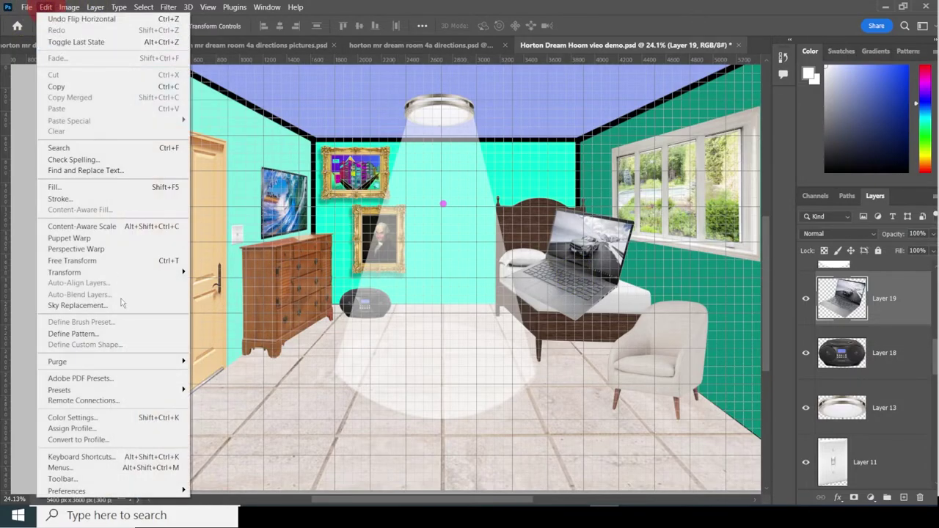
pyautogui.moveTo(107, 277)
pyautogui.click(234, 290)
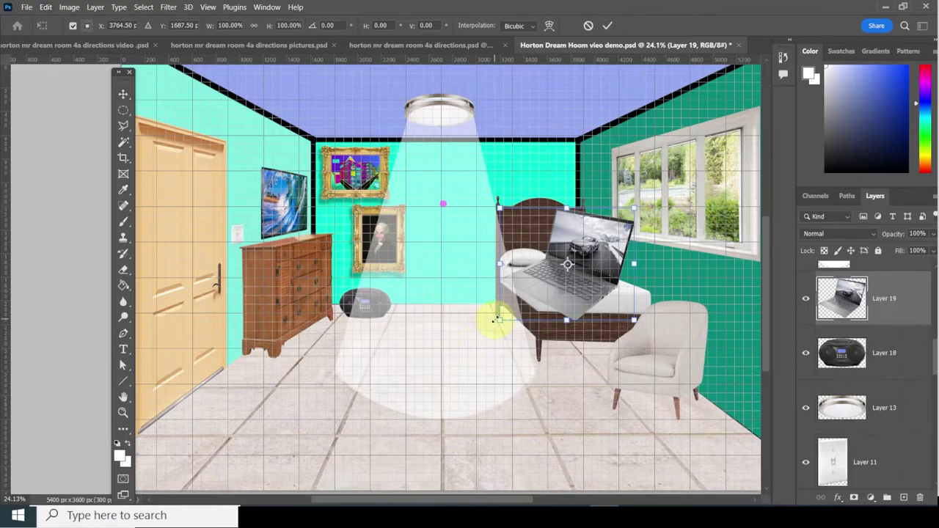
pyautogui.moveTo(496, 319); pyautogui.dragTo(579, 286)
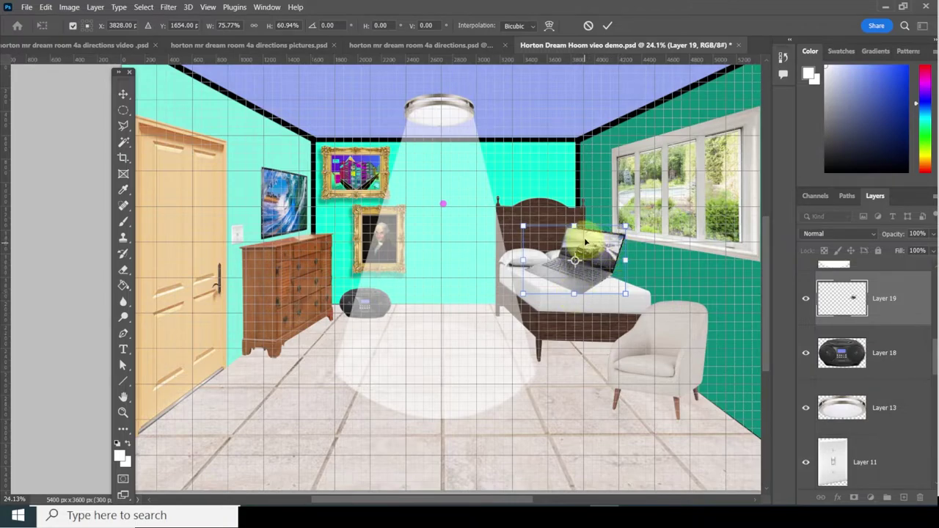
pyautogui.moveTo(574, 226); pyautogui.dragTo(575, 238)
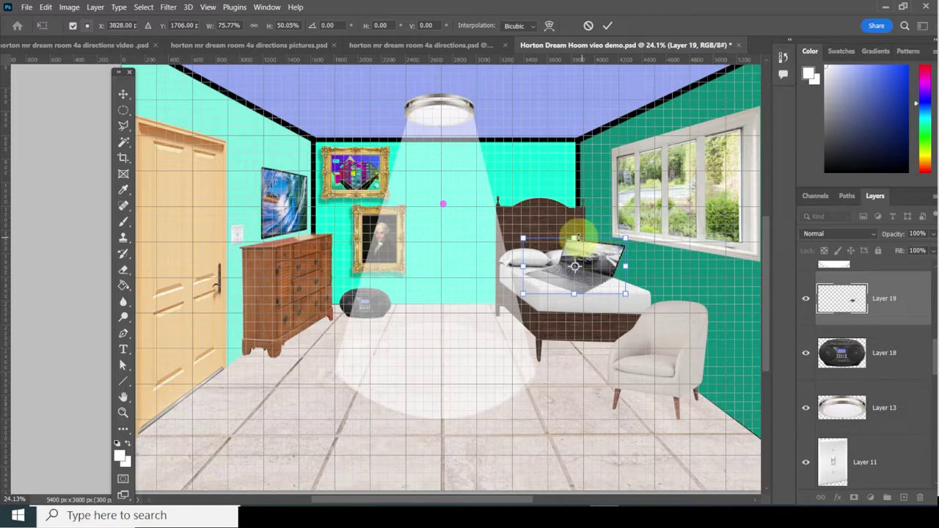
pyautogui.moveTo(574, 238)
pyautogui.mouseDown()
pyautogui.moveTo(574, 187)
pyautogui.moveTo(575, 240)
pyautogui.mouseUp()
pyautogui.click(572, 210)
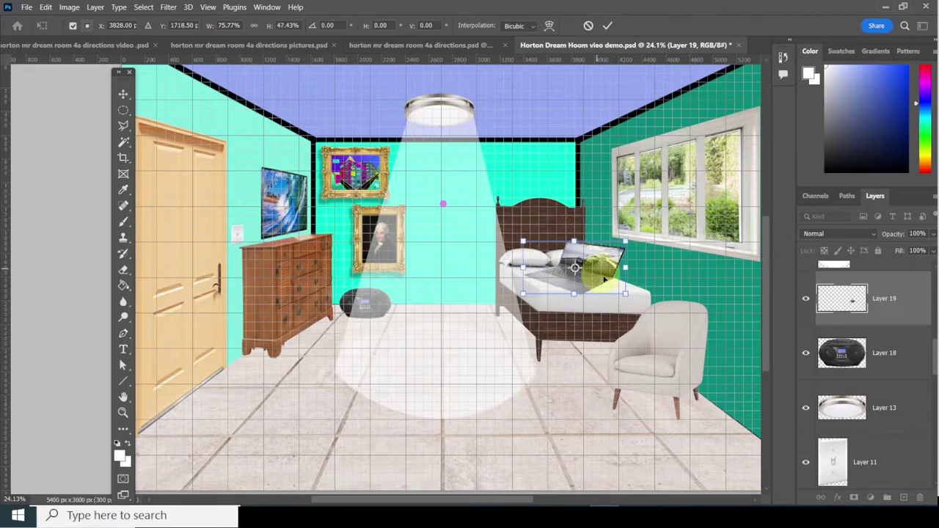
pyautogui.moveTo(624, 294); pyautogui.dragTo(577, 270)
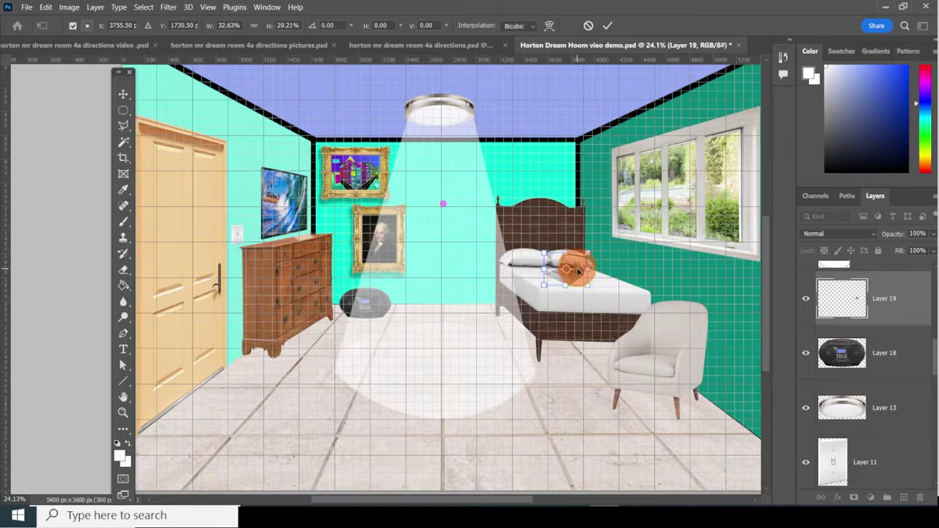
pyautogui.doubleClick(578, 270)
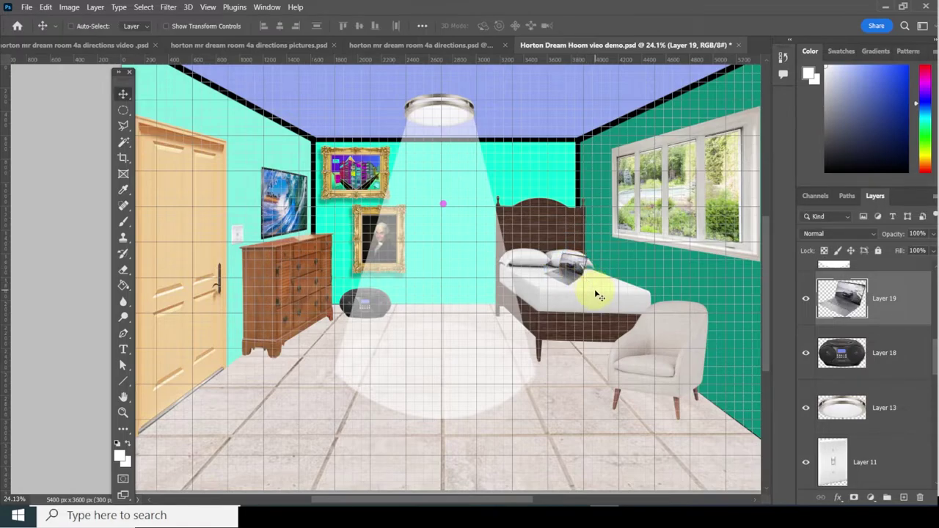
# In the pictures document, hide the laptop layer.
pyautogui.click(248, 47)
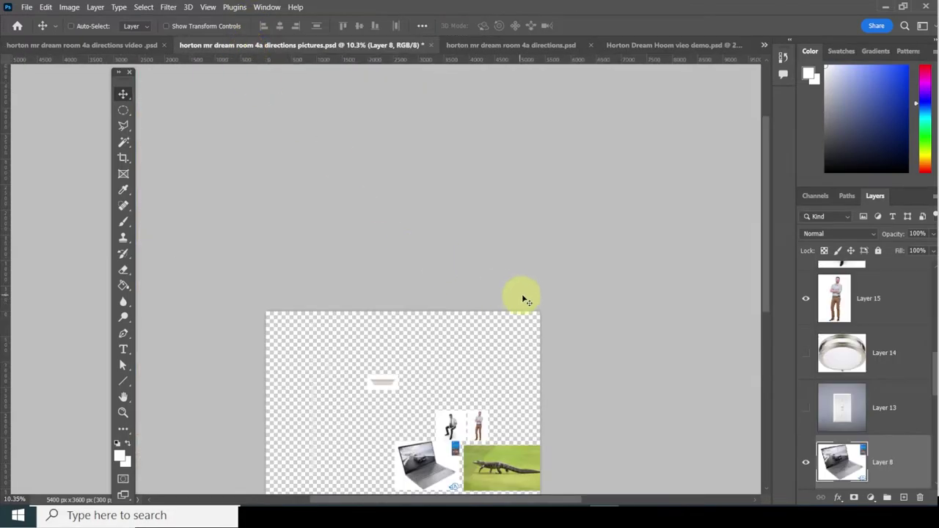
pyautogui.scroll(-1, 522, 297)
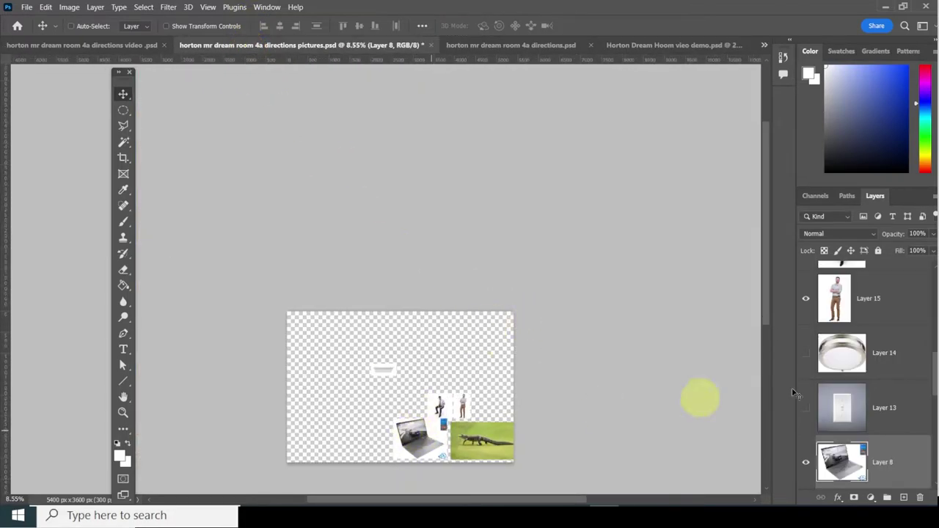
pyautogui.click(805, 467)
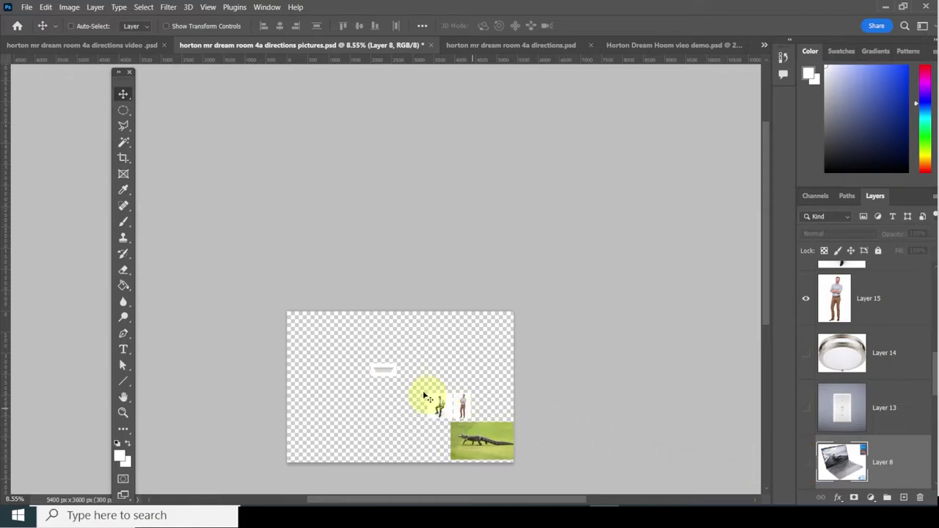
pyautogui.click(387, 377)
# Select the crown molding's Layer 7 and drag it onto the Horton Dream Room tab.
pyautogui.scroll(5, 384, 374)
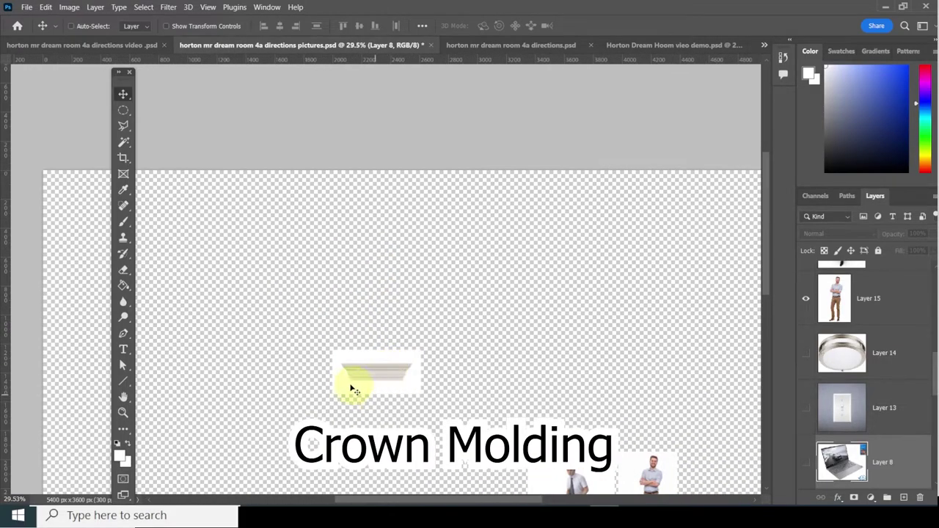
pyautogui.scroll(2, 354, 391)
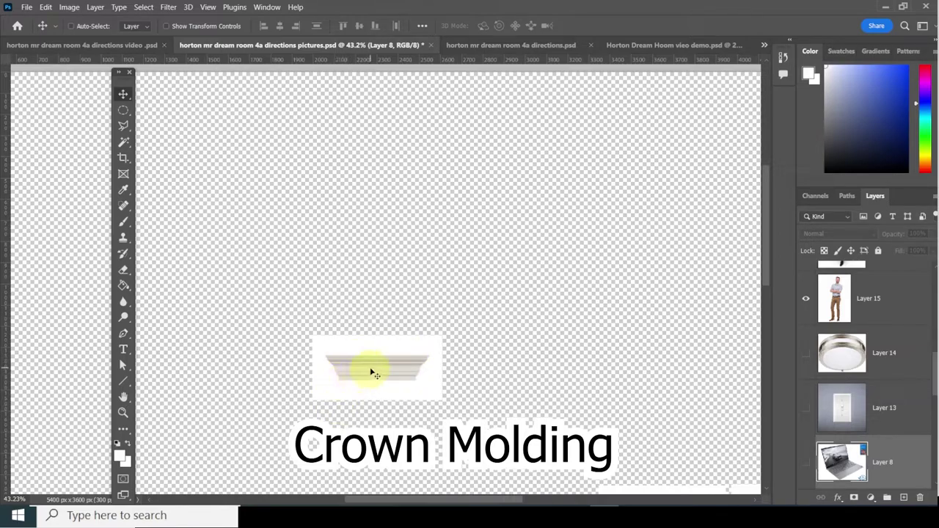
pyautogui.click(372, 373)
pyautogui.rightClick(372, 373)
pyautogui.click(396, 375)
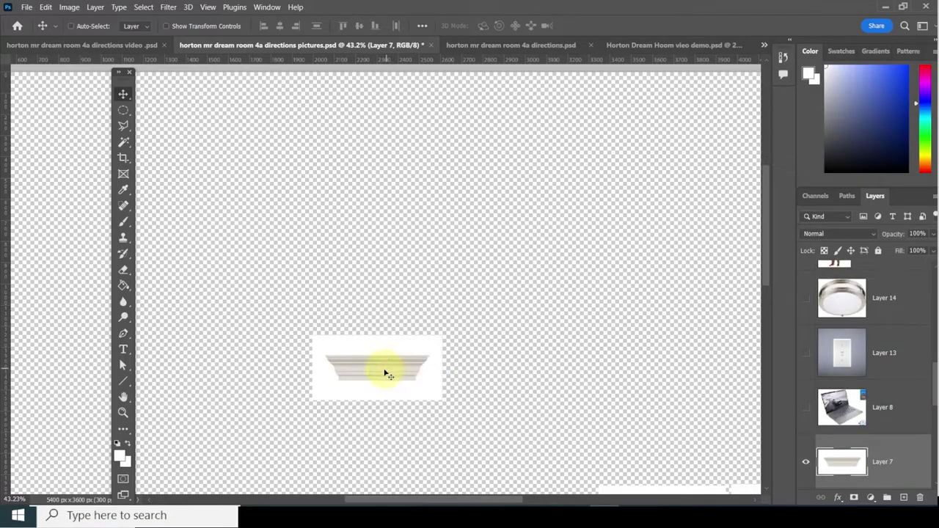
pyautogui.moveTo(364, 374); pyautogui.dragTo(500, 154)
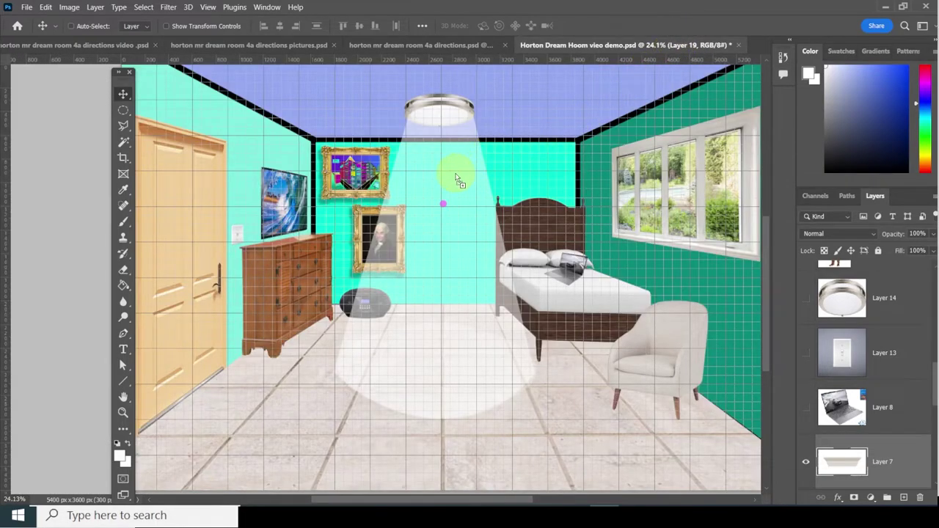
# Drop the molding into the bedroom and remove its white background with the Magic Wand.
pyautogui.moveTo(457, 182); pyautogui.dragTo(457, 185)
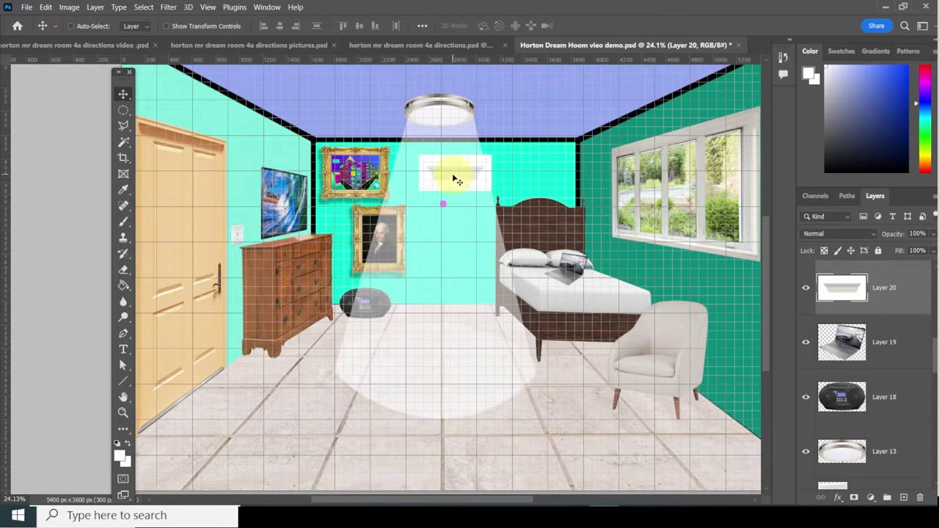
pyautogui.scroll(6, 455, 179)
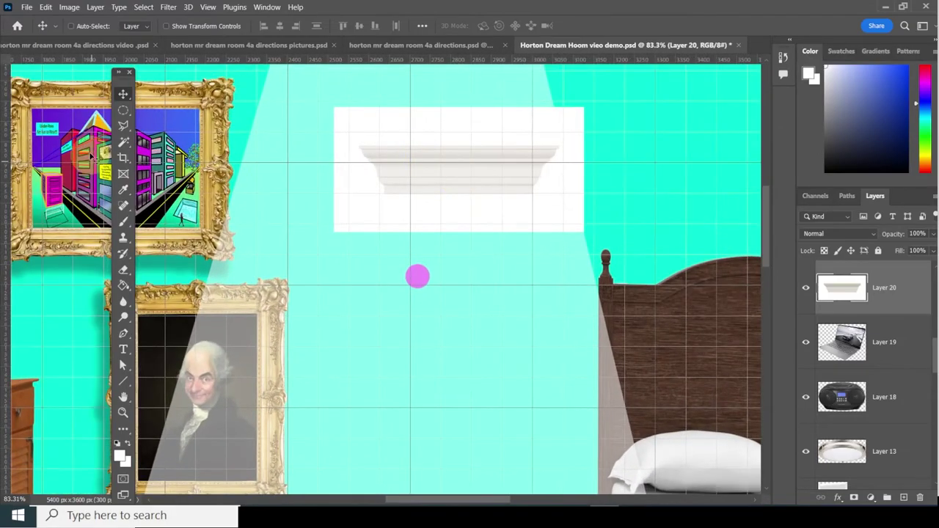
pyautogui.click(123, 141)
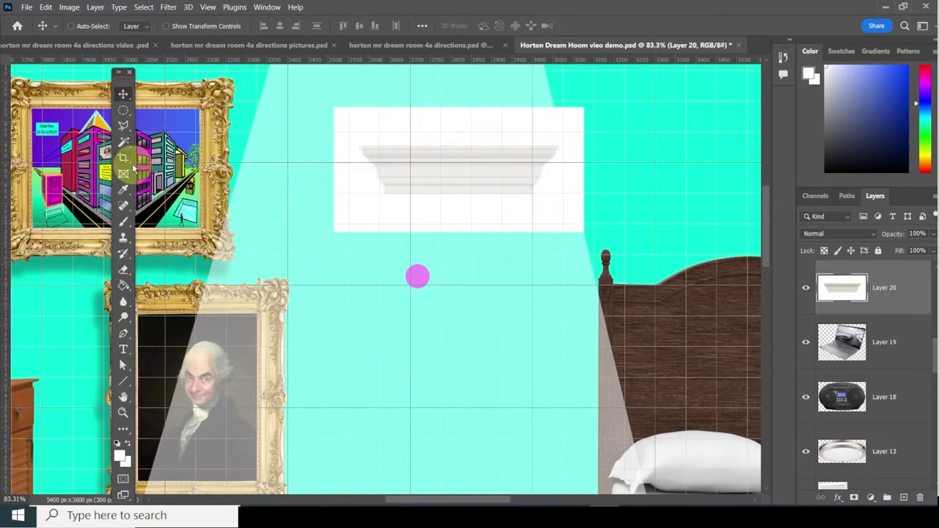
pyautogui.click(425, 213)
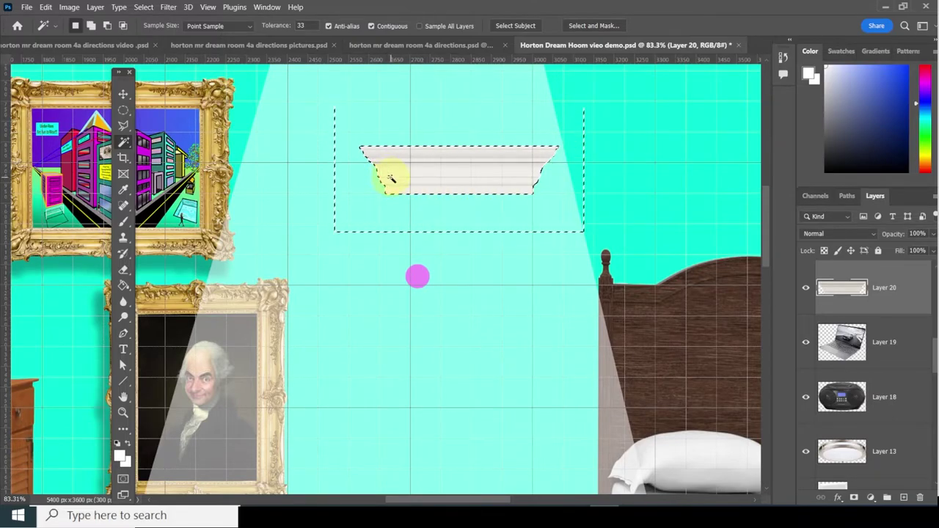
pyautogui.hotkey('ctrl', 'd')
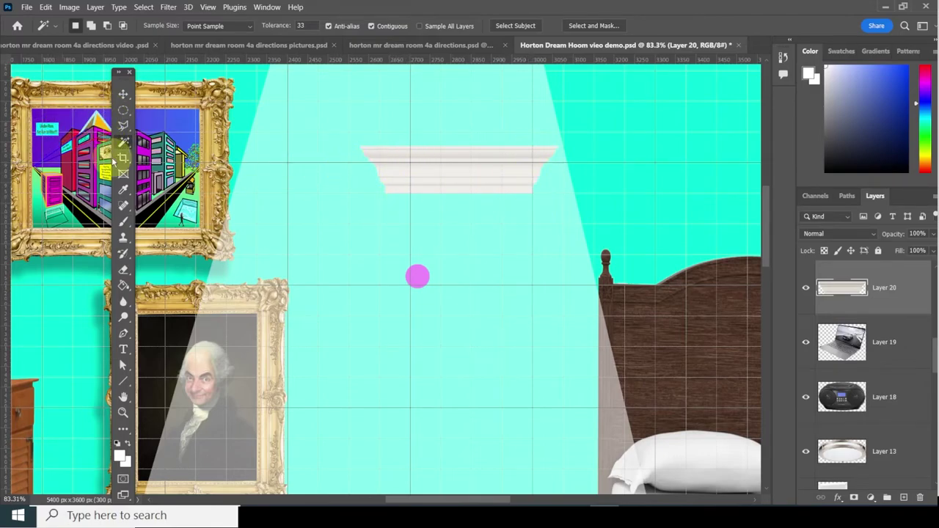
# Delete the molding's shaped ends with the Rectangular Marquee, deselect, and fit the room in view.
pyautogui.click(123, 110)
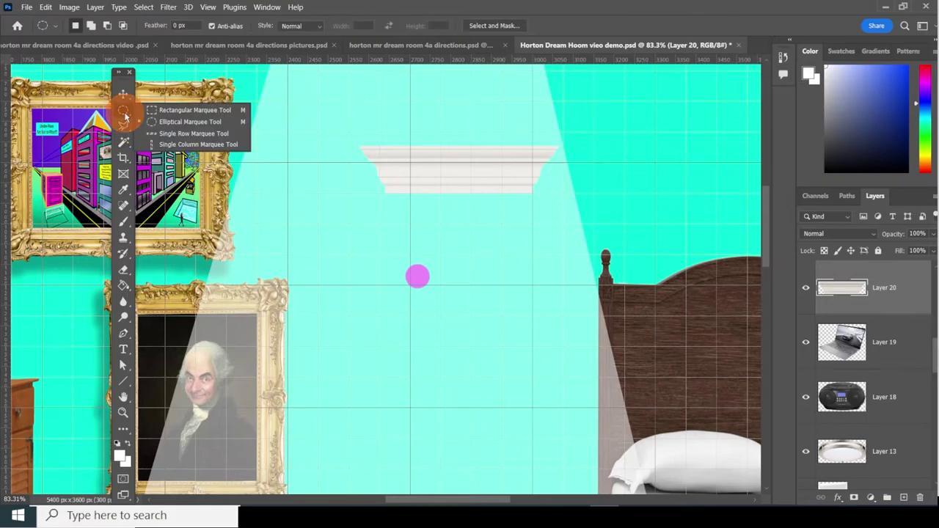
pyautogui.click(204, 112)
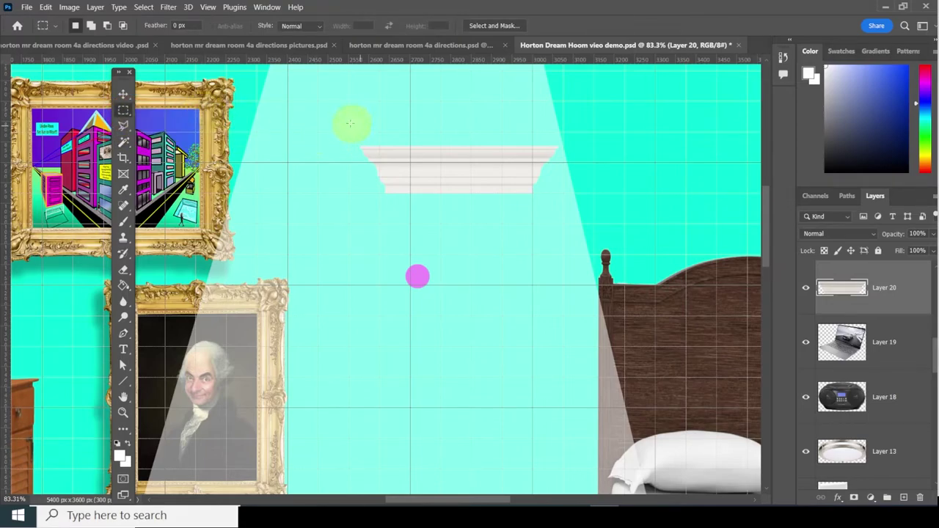
pyautogui.moveTo(323, 115); pyautogui.dragTo(389, 220)
pyautogui.press('Delete')
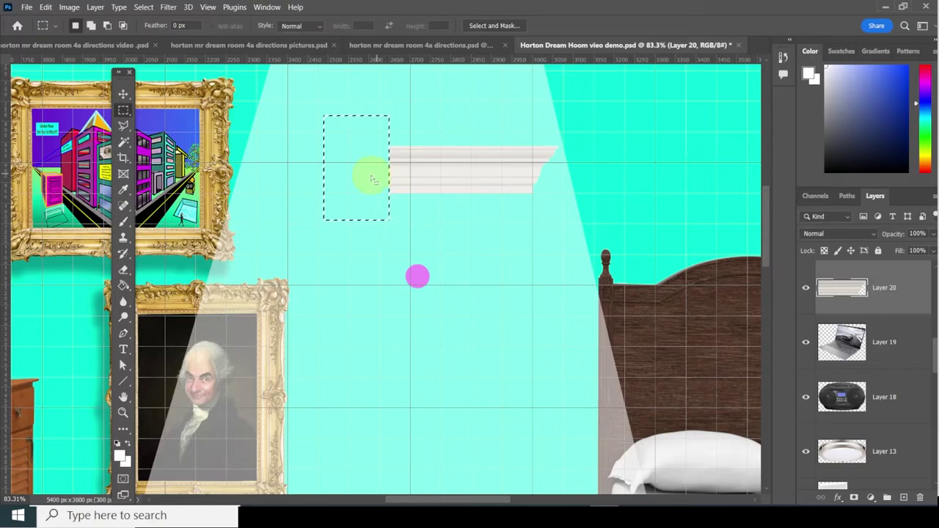
pyautogui.moveTo(360, 174); pyautogui.dragTo(570, 182)
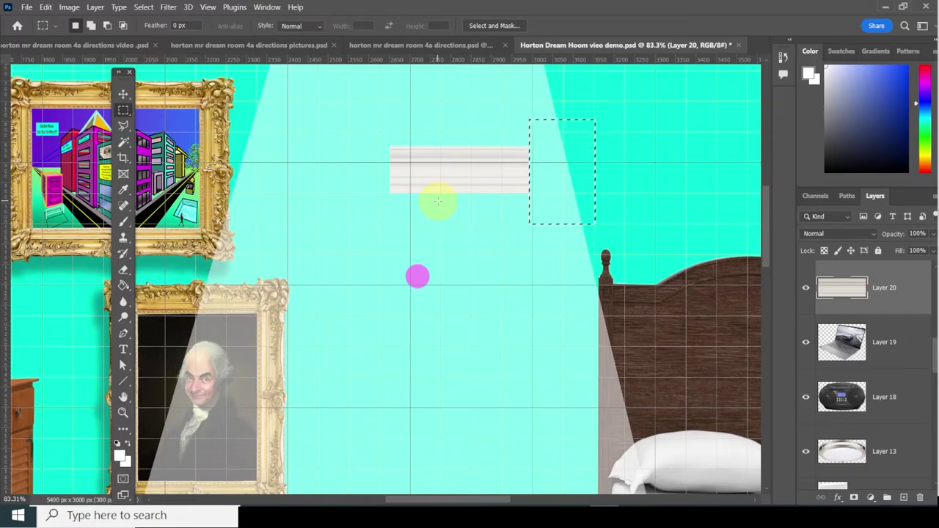
pyautogui.click(139, 7)
pyautogui.click(198, 31)
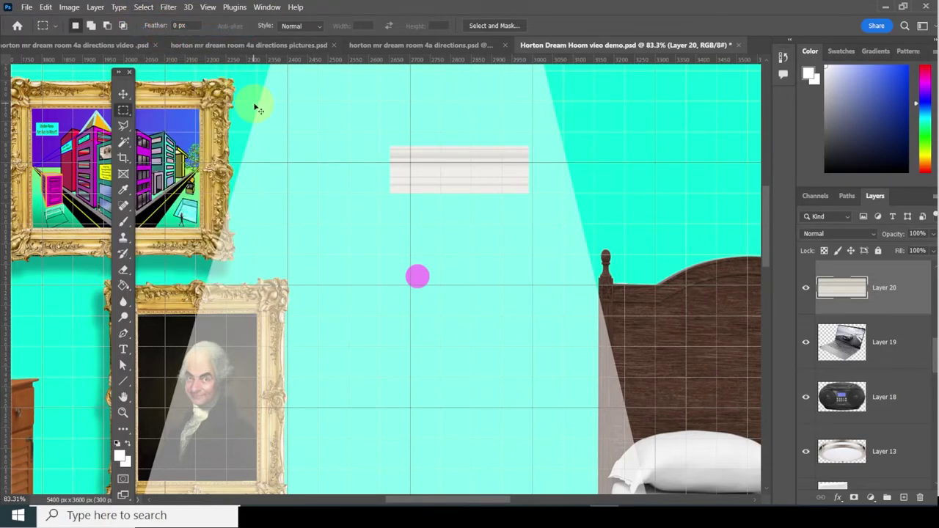
pyautogui.hotkey('ctrl', '0')
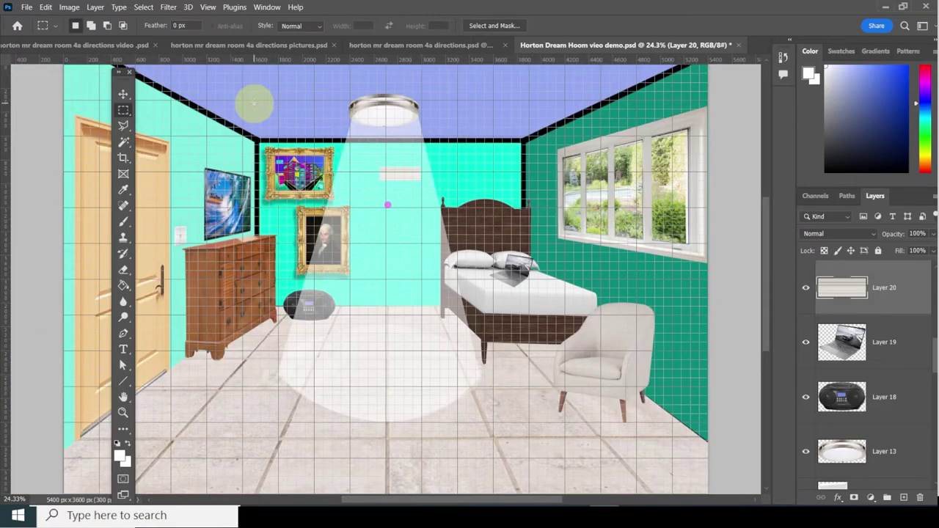
# Move the molding strip up to the top corner of the back wall.
pyautogui.click(121, 94)
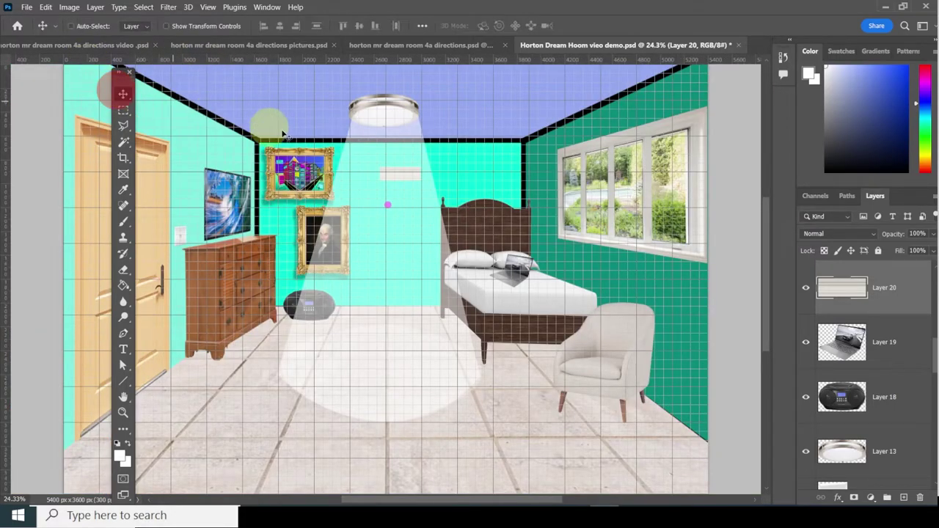
pyautogui.moveTo(405, 178); pyautogui.dragTo(281, 138)
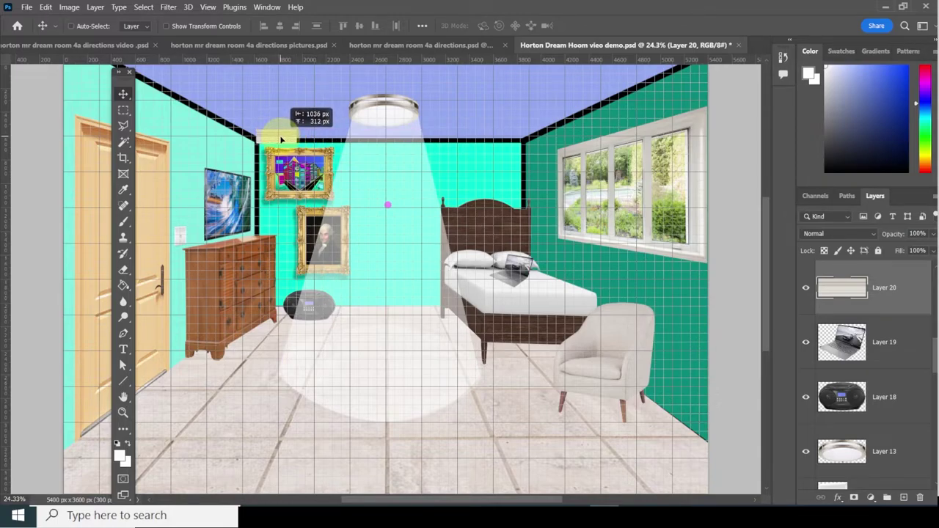
pyautogui.moveTo(279, 139); pyautogui.dragTo(282, 149)
pyautogui.scroll(5, 283, 151)
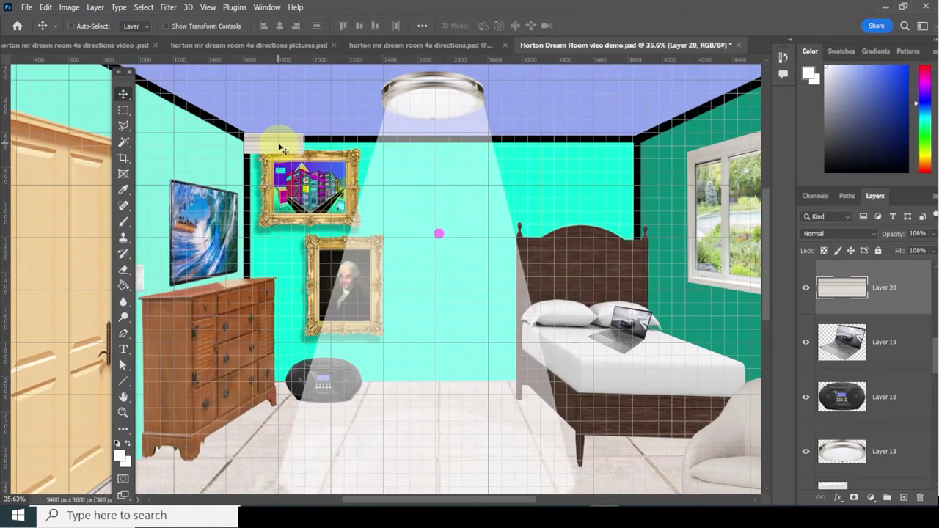
pyautogui.scroll(-1, 283, 150)
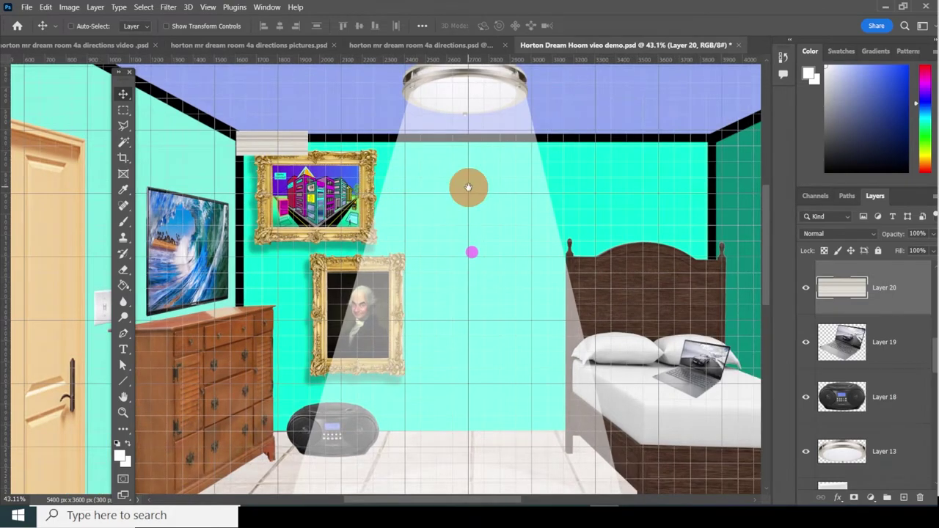
pyautogui.moveTo(465, 184); pyautogui.dragTo(437, 195)
pyautogui.press('ctrl')
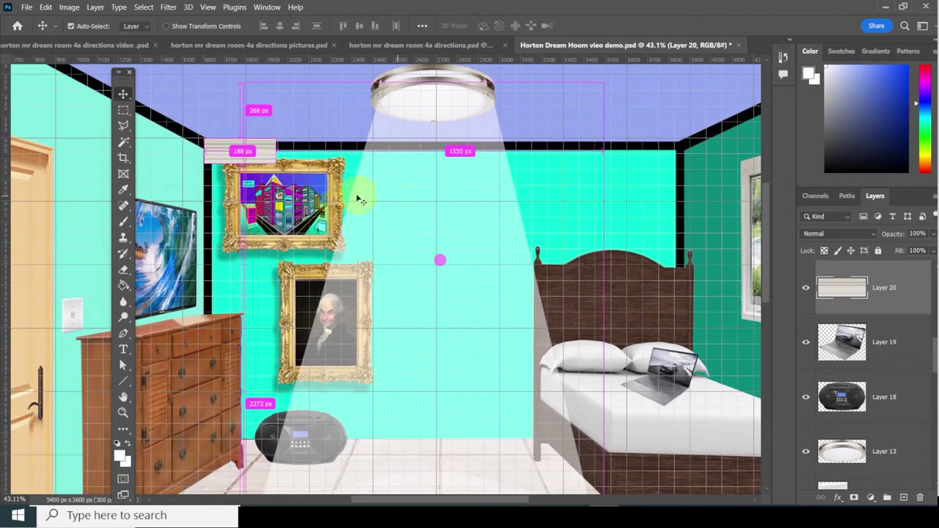
# Stretch the strip across the back wall to the right corner, then copy it toward the right wall.
pyautogui.hotkey('ctrl', 't')
pyautogui.moveTo(277, 152); pyautogui.dragTo(681, 192)
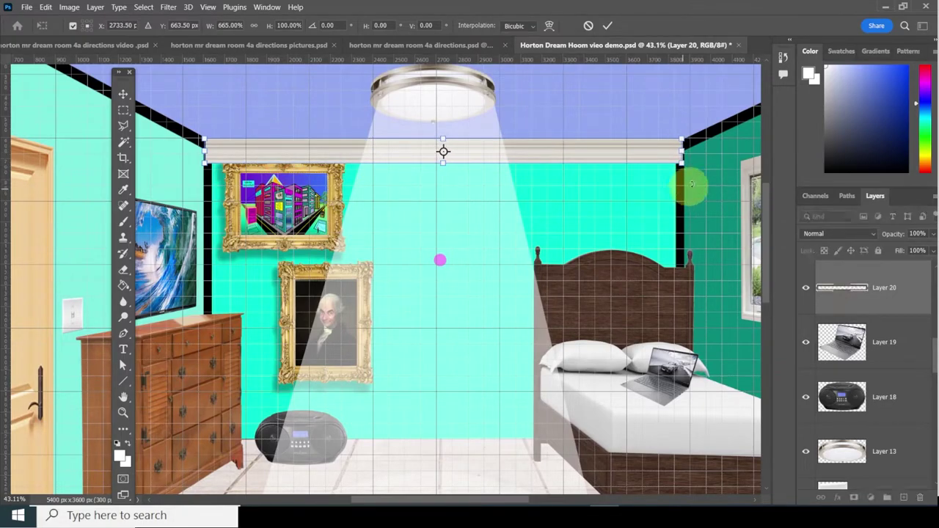
pyautogui.moveTo(681, 153); pyautogui.dragTo(687, 152)
pyautogui.press('Return')
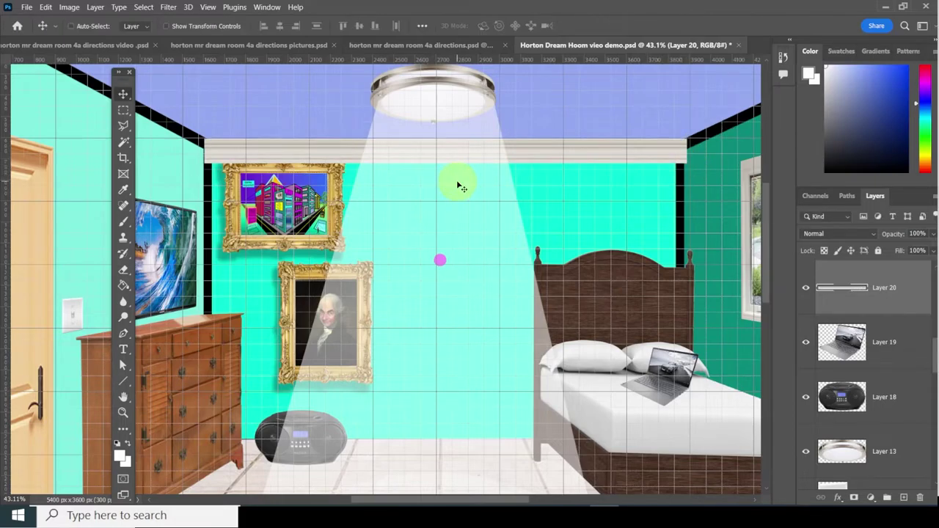
pyautogui.scroll(-5, 460, 188)
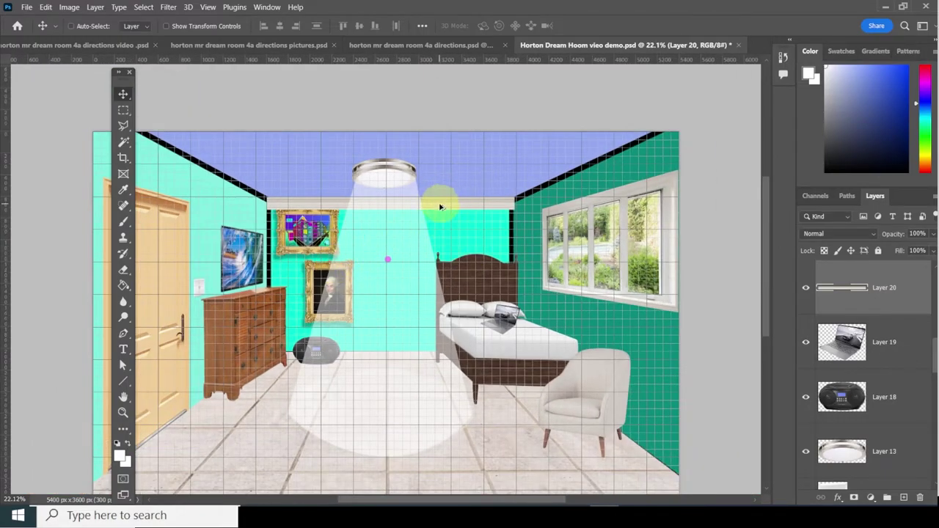
pyautogui.moveTo(440, 207); pyautogui.dragTo(687, 208)
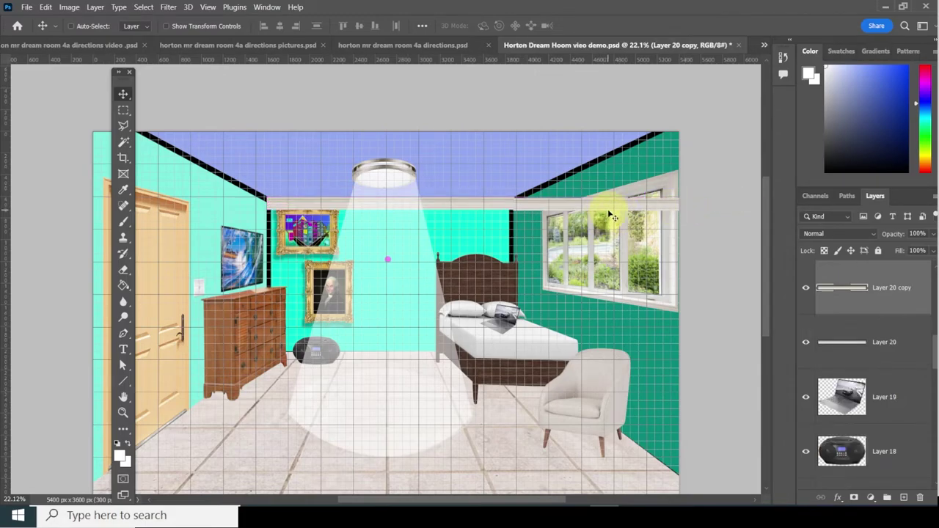
# Place molding copies on the right and left walls, align all three strips, and add a new layer.
pyautogui.moveTo(608, 209); pyautogui.dragTo(607, 207)
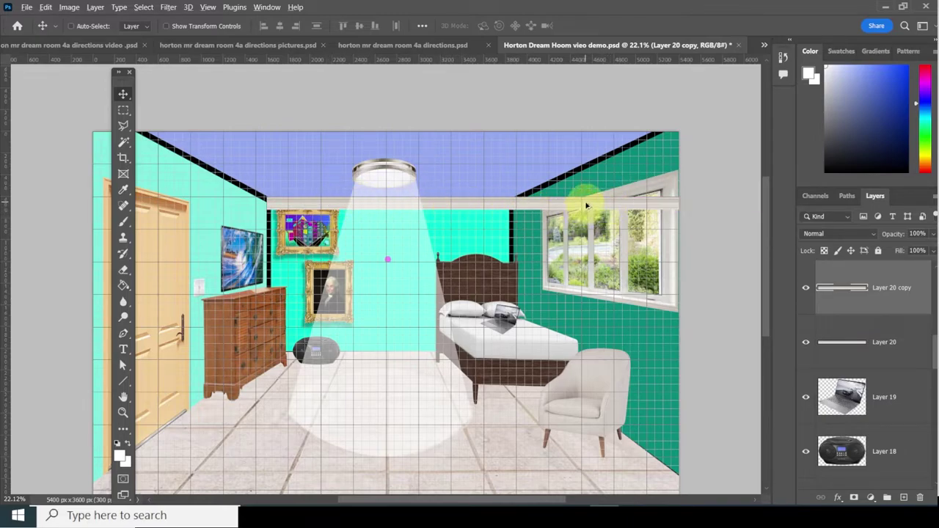
pyautogui.moveTo(586, 206); pyautogui.dragTo(94, 204)
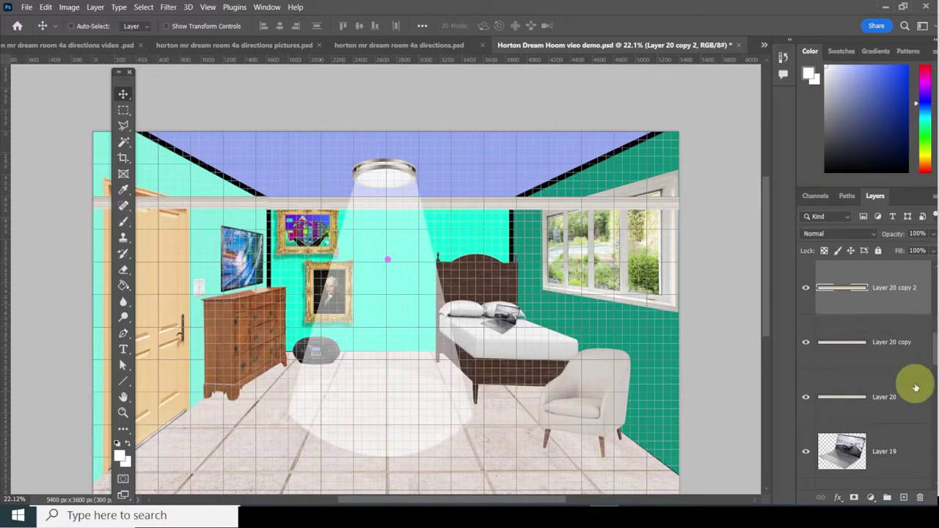
pyautogui.keyDown('shift'); pyautogui.click(893, 389); pyautogui.keyUp('shift')
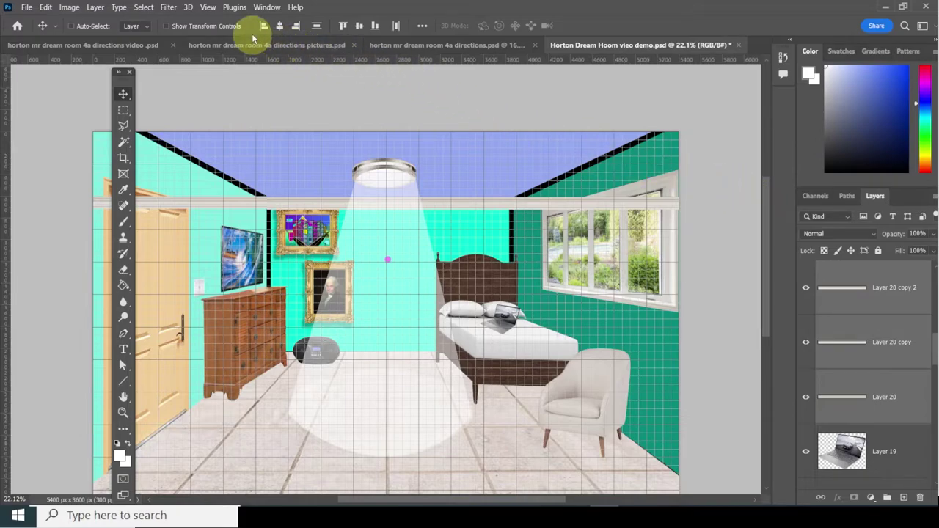
pyautogui.click(342, 27)
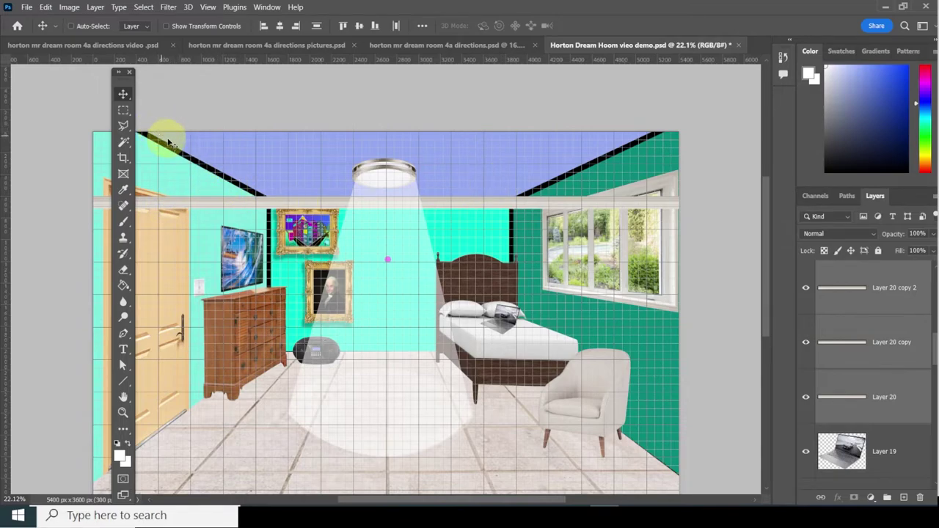
pyautogui.click(887, 287)
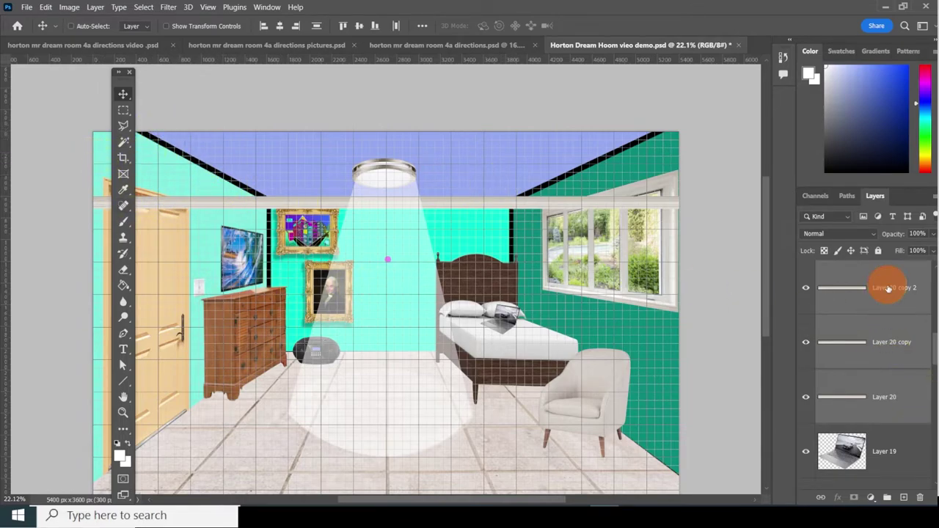
pyautogui.click(904, 498)
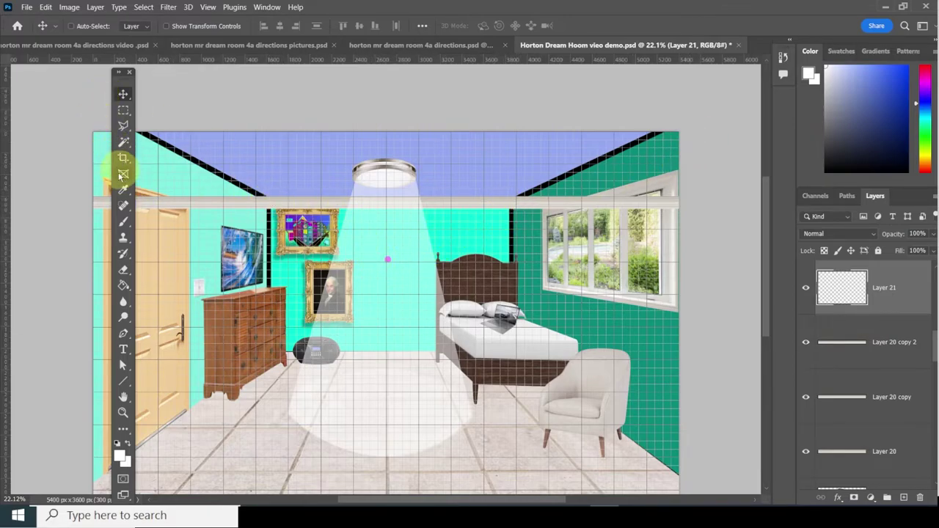
# With the Brush, draw straight white lines from the vanishing point to the top-left and top-right corners.
pyautogui.click(123, 221)
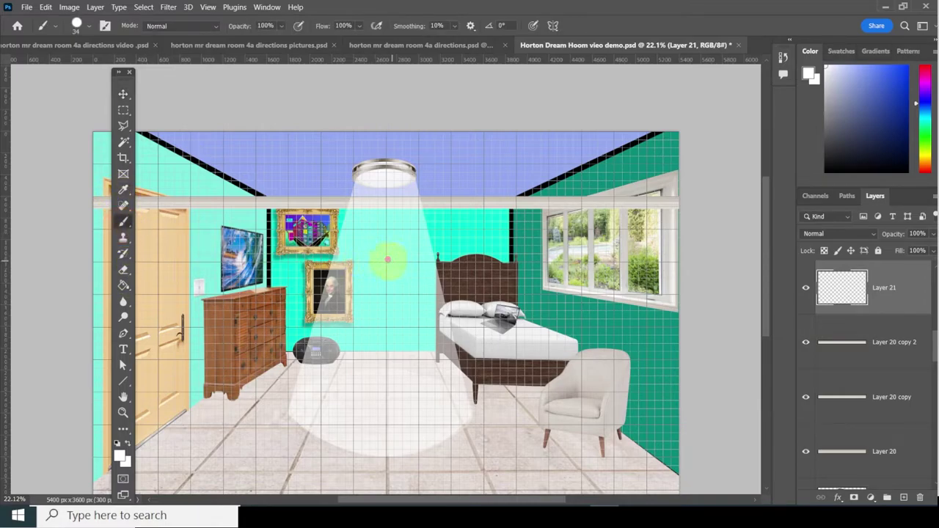
pyautogui.click(388, 258)
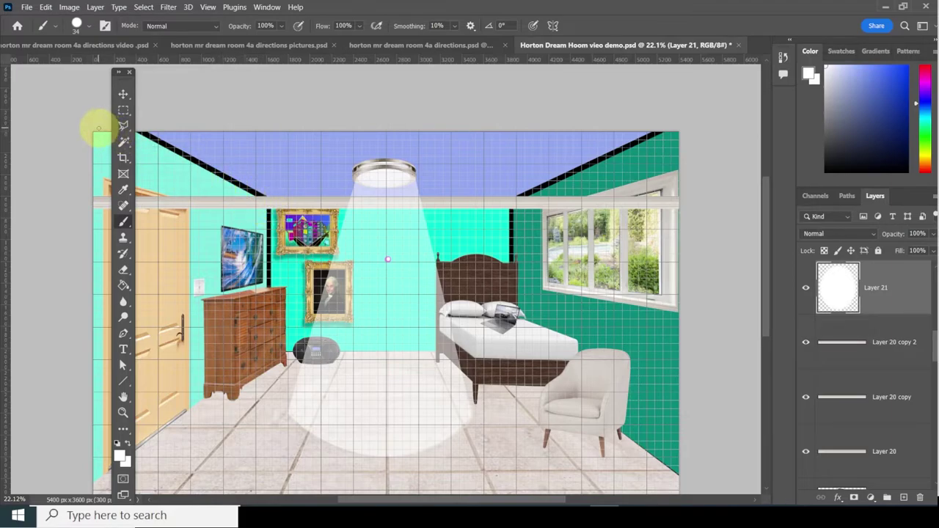
pyautogui.keyDown('shift'); pyautogui.click(98, 128); pyautogui.keyUp('shift')
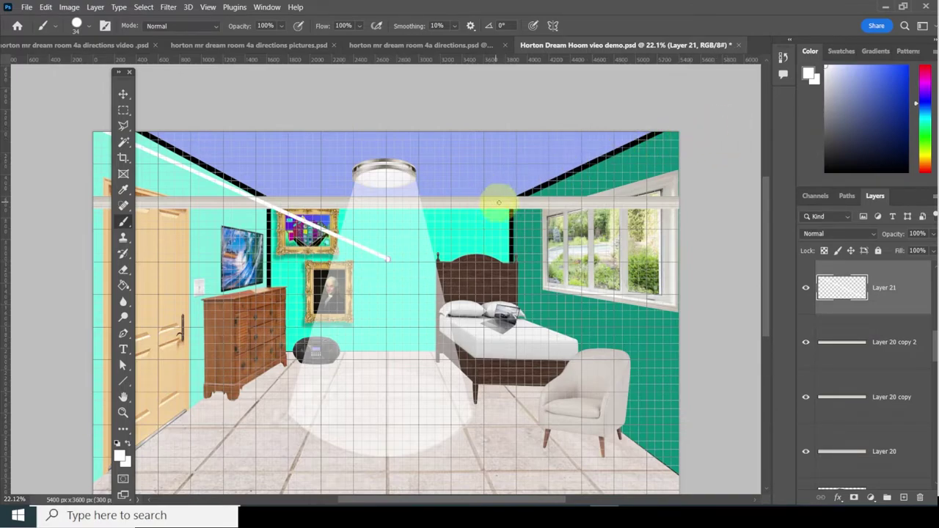
pyautogui.keyDown('shift'); pyautogui.click(689, 141); pyautogui.keyUp('shift')
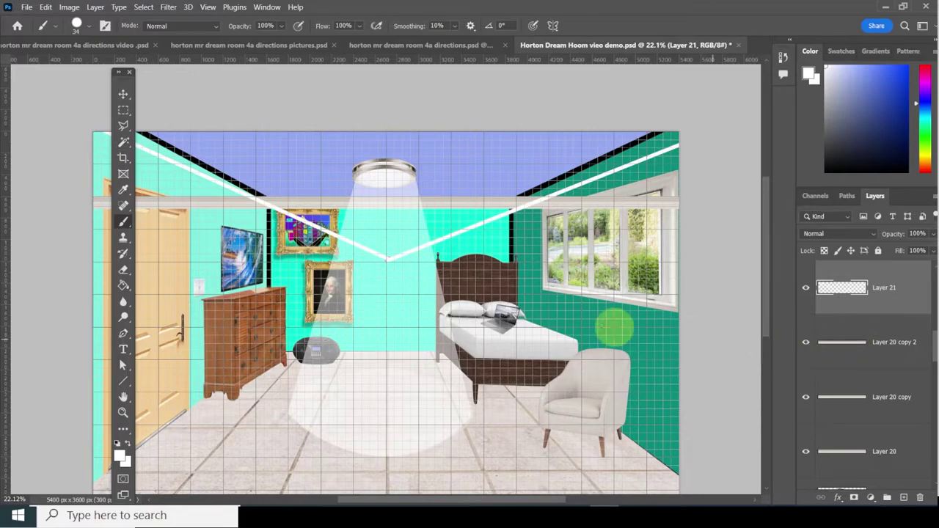
pyautogui.click(124, 96)
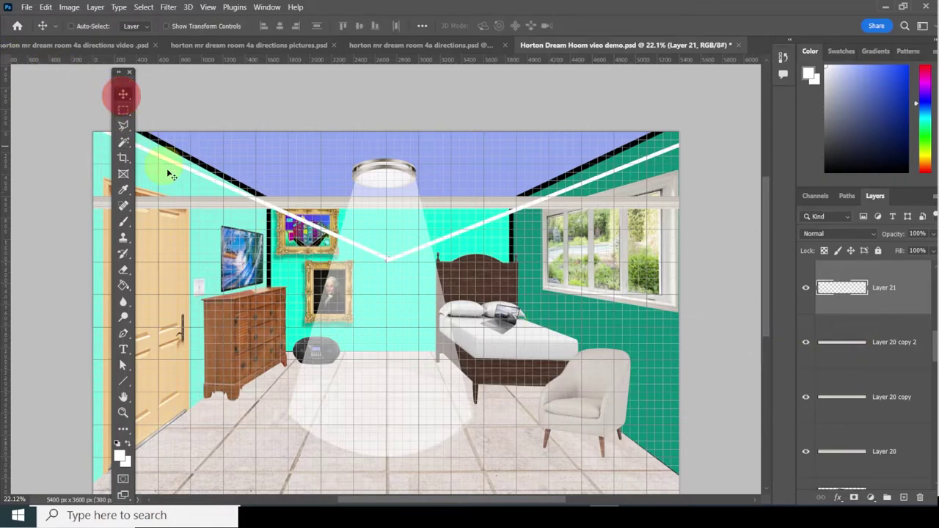
pyautogui.rightClick(205, 204)
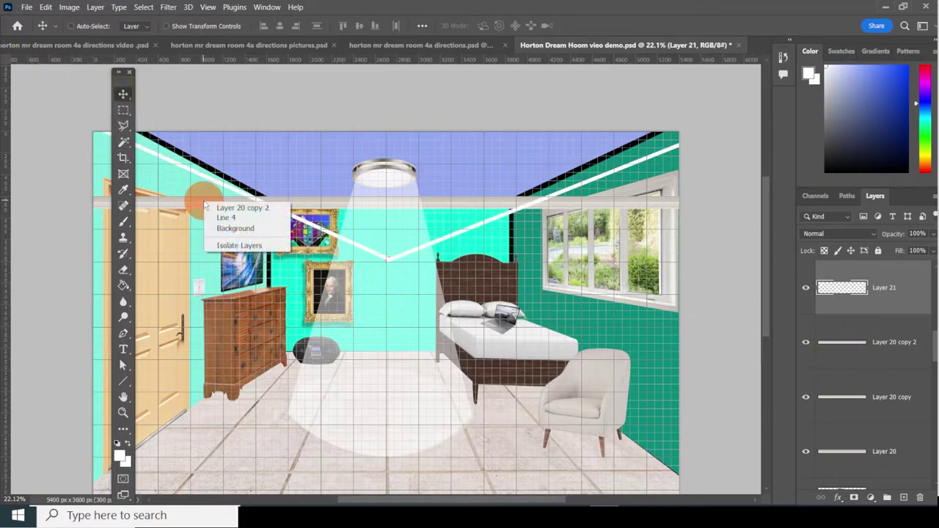
pyautogui.click(246, 208)
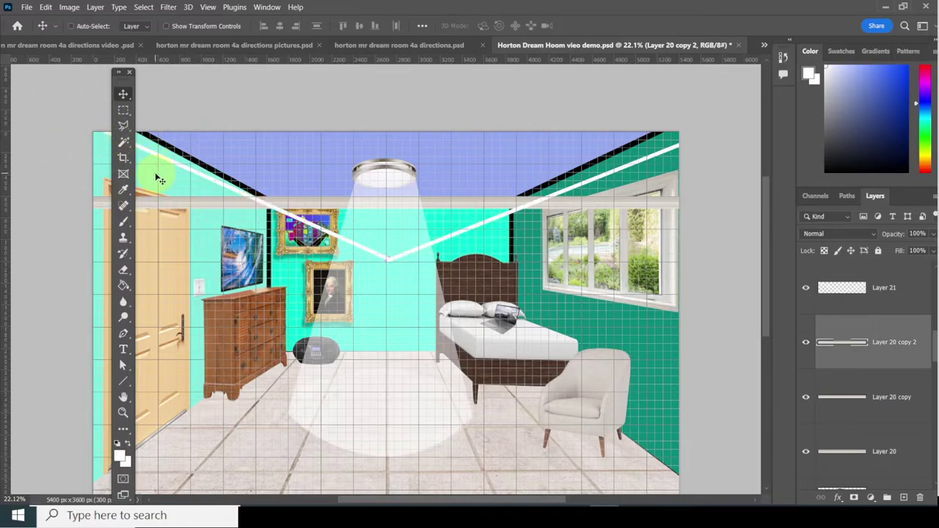
pyautogui.hotkey('ctrl', 't')
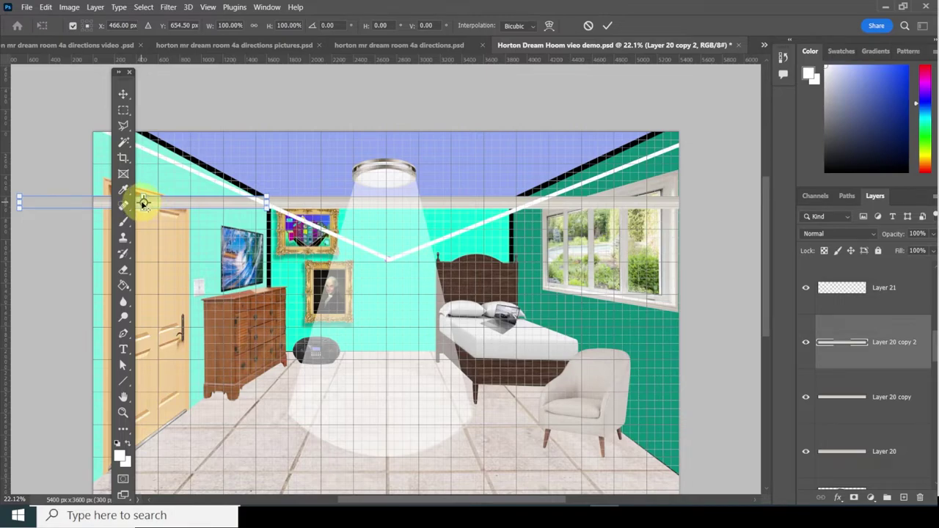
pyautogui.moveTo(144, 203); pyautogui.dragTo(266, 201)
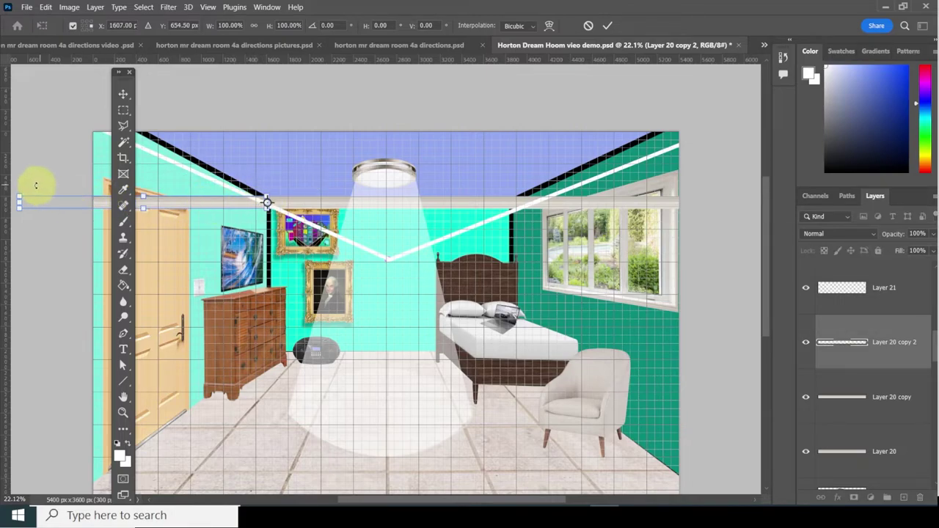
pyautogui.moveTo(35, 185)
pyautogui.mouseDown()
pyautogui.moveTo(17, 184)
pyautogui.moveTo(73, 110)
pyautogui.moveTo(47, 193)
pyautogui.mouseUp()
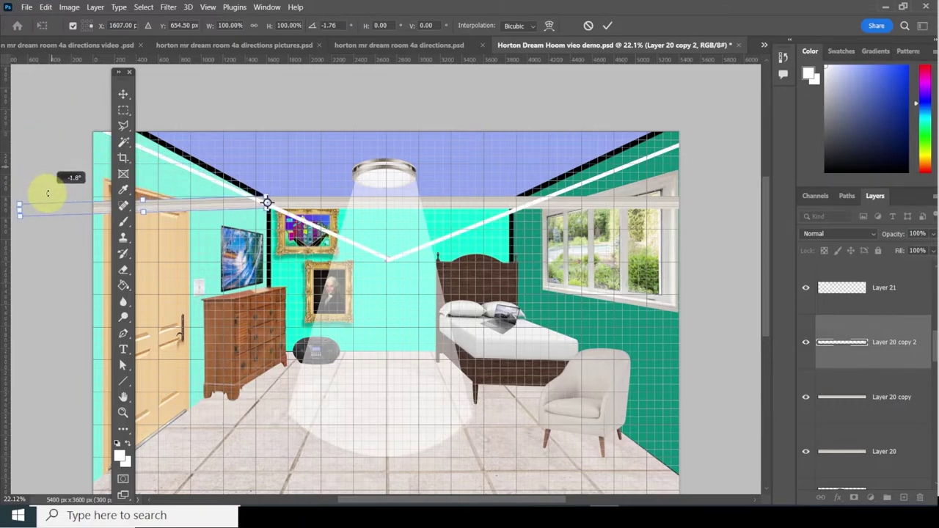
pyautogui.hotkey('ctrl', 'z')
pyautogui.hotkey('ctrl', 'z')
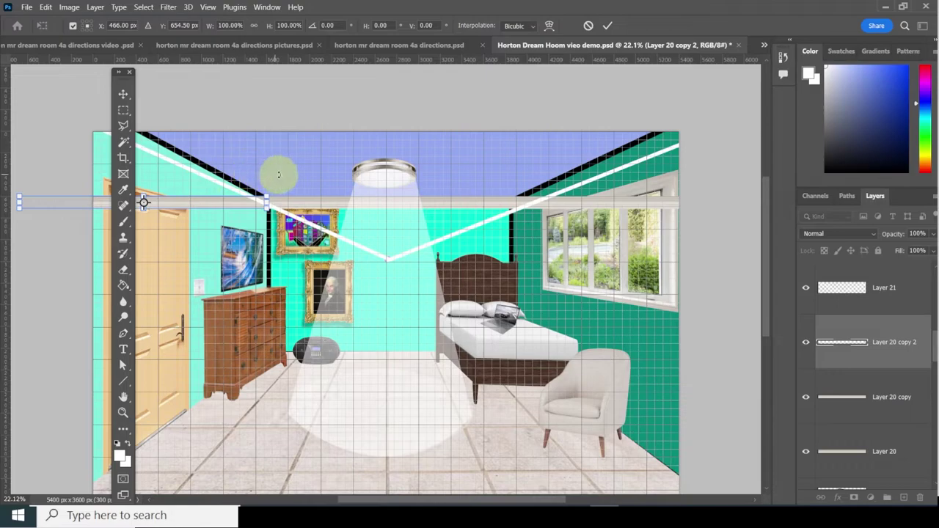
pyautogui.moveTo(279, 175); pyautogui.dragTo(67, 178)
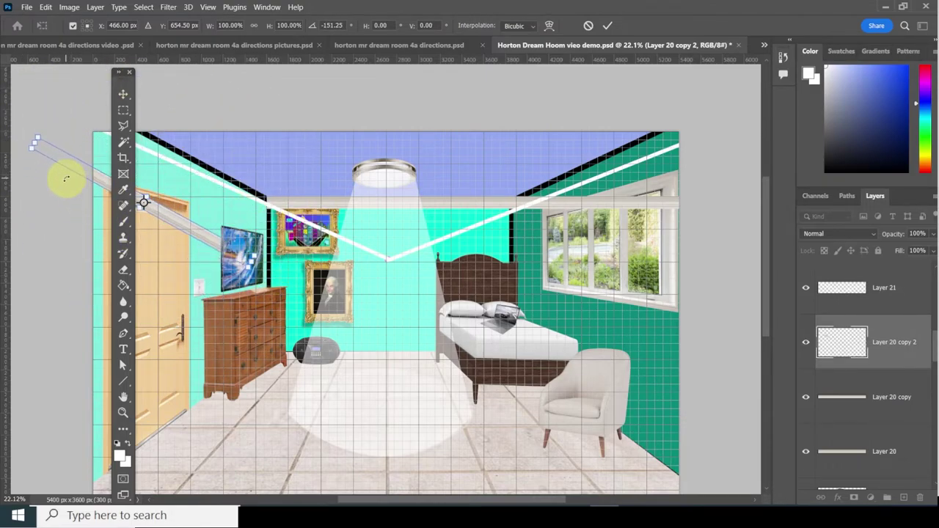
pyautogui.hotkey('ctrl', 'z')
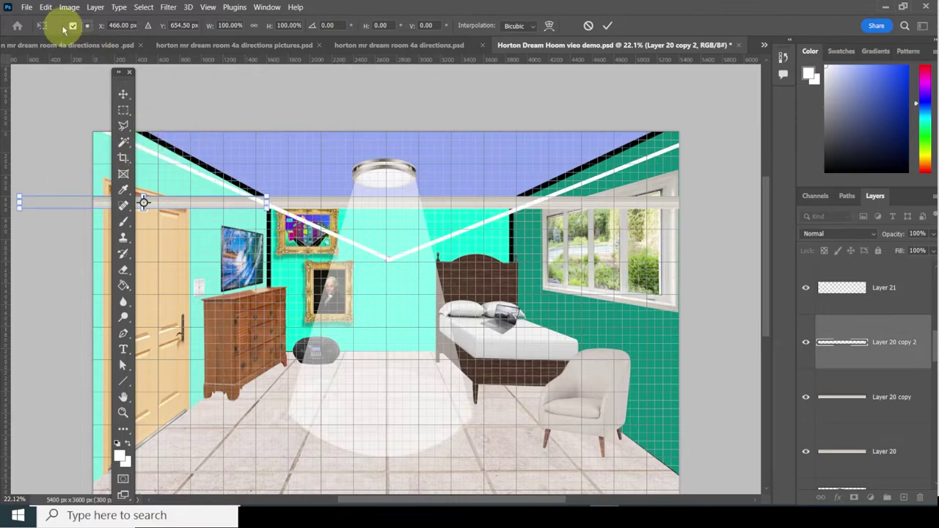
# Commit the transform, turn on Show Reference Point in Tools preferences, and Free Transform the left-wall strip.
pyautogui.press('Return')
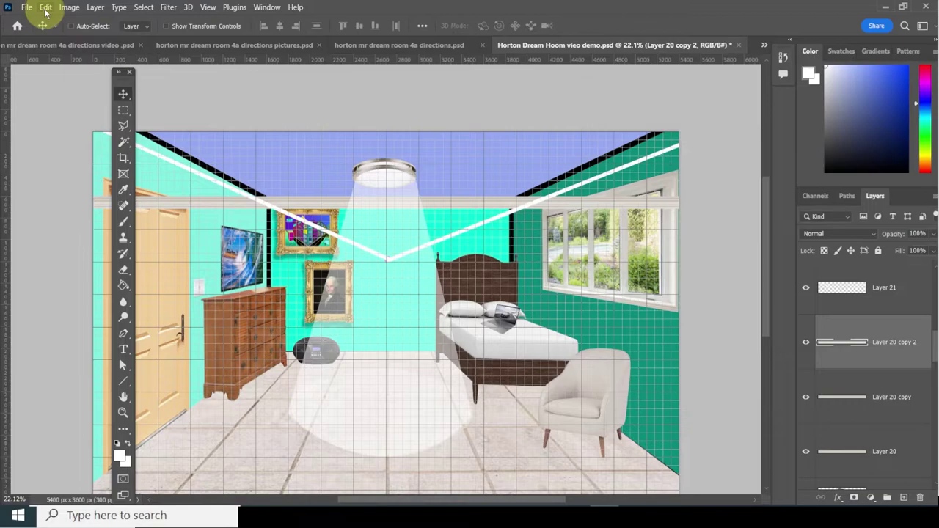
pyautogui.click(46, 9)
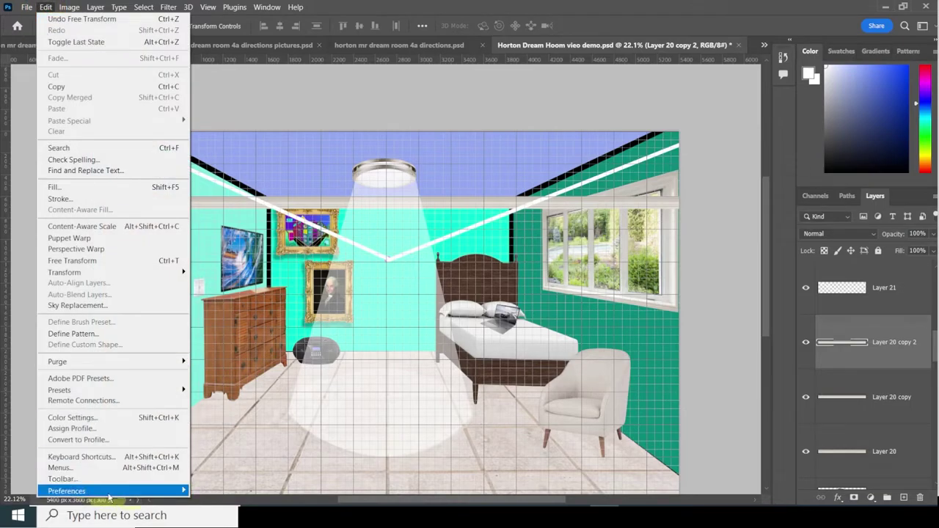
pyautogui.moveTo(158, 492)
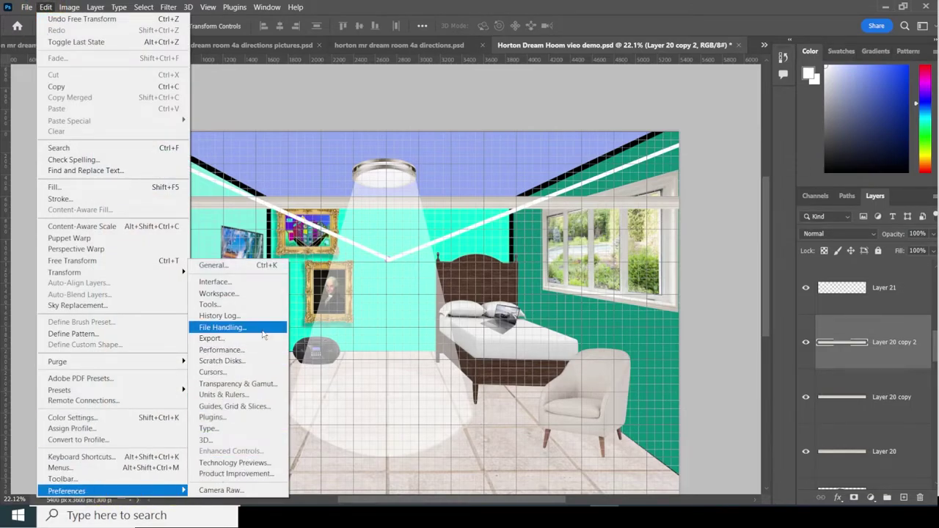
pyautogui.click(246, 305)
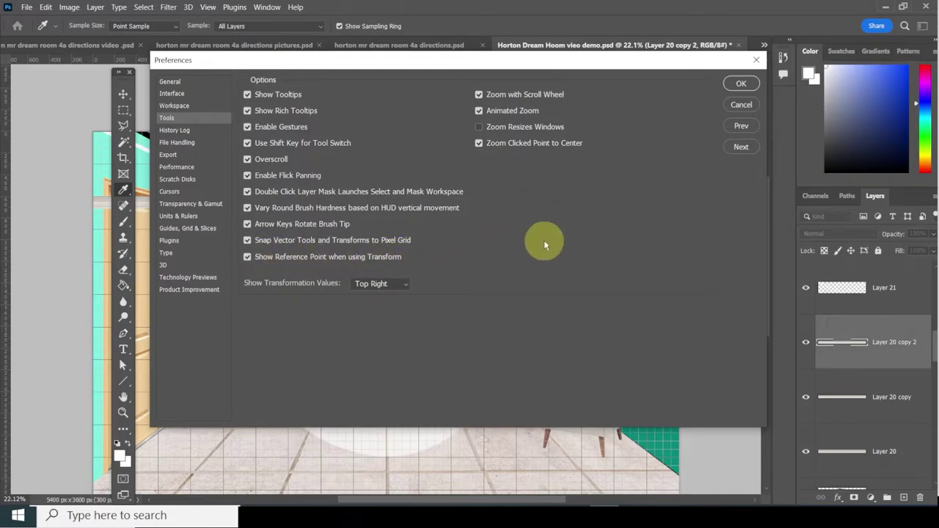
pyautogui.click(742, 84)
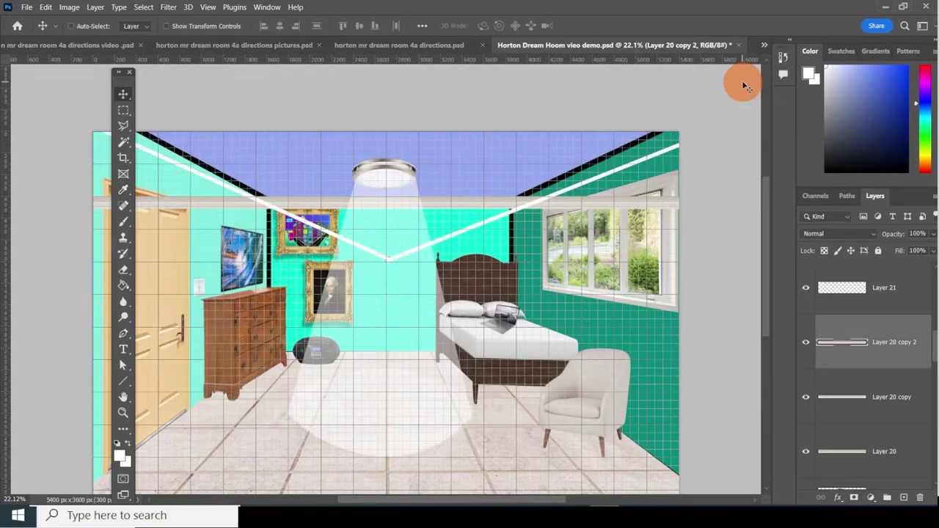
pyautogui.click(45, 7)
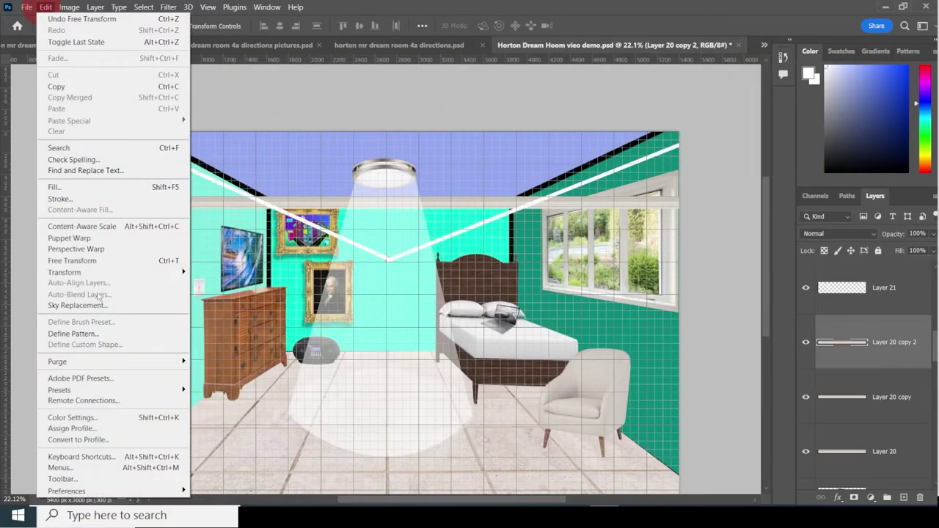
pyautogui.click(99, 262)
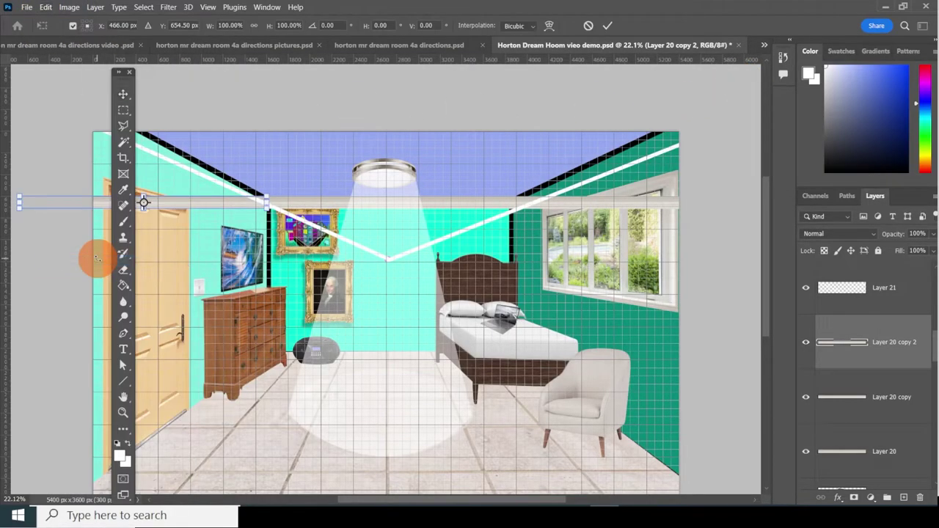
# Pivot on the back-left ceiling corner and rotate the Layer 20 copy 2 strip up the left ceiling line.
pyautogui.moveTo(145, 203); pyautogui.dragTo(267, 202)
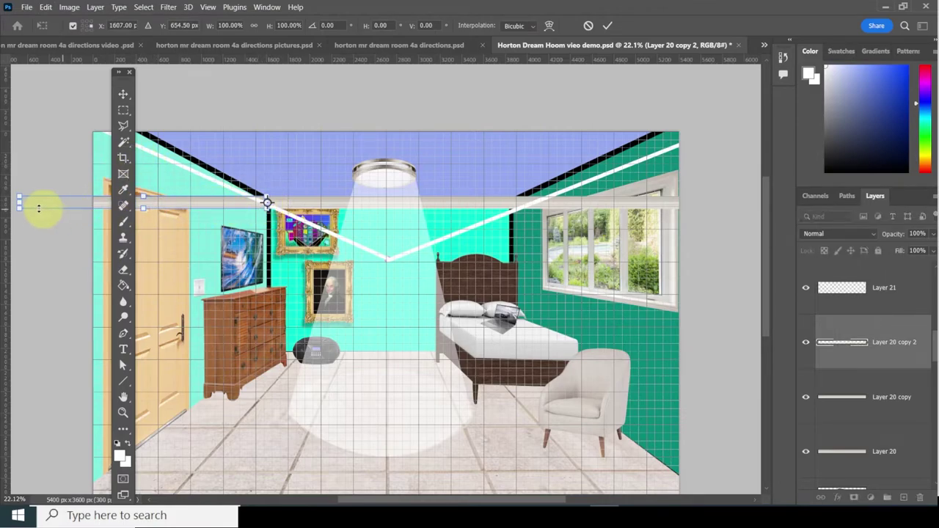
pyautogui.moveTo(17, 182); pyautogui.dragTo(82, 89)
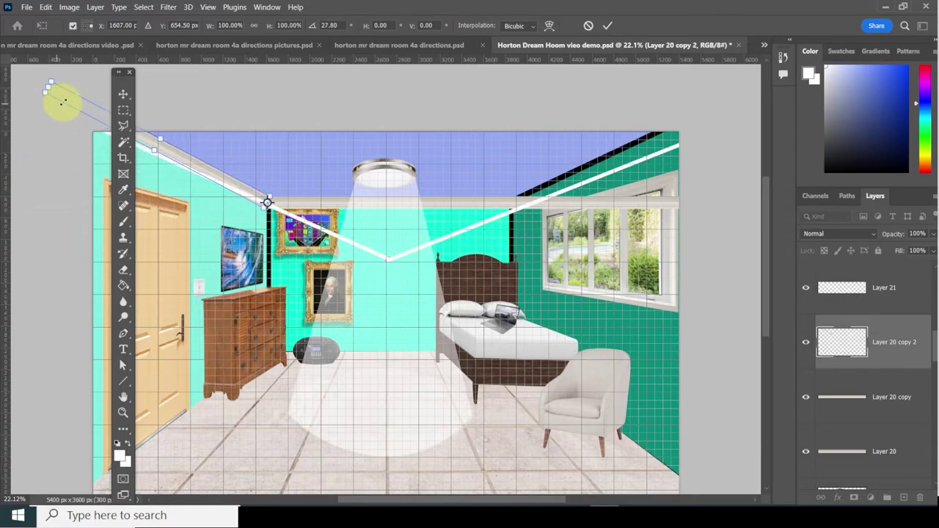
pyautogui.click(175, 160)
pyautogui.rightClick(174, 159)
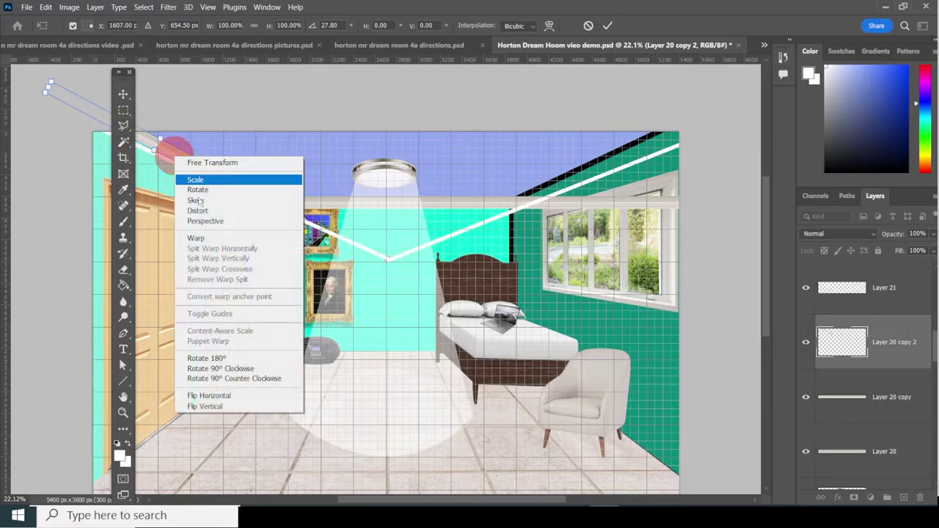
pyautogui.click(208, 211)
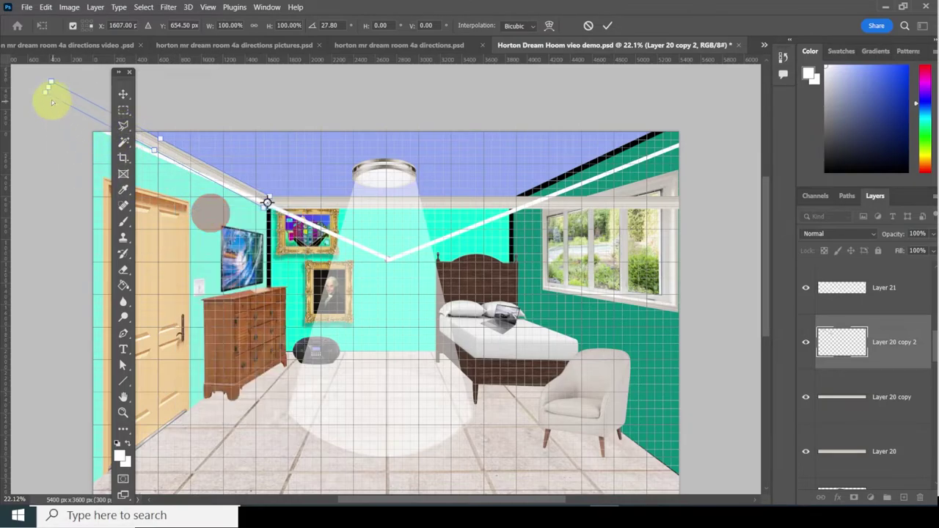
pyautogui.moveTo(43, 91)
pyautogui.mouseDown()
pyautogui.moveTo(38, 109)
pyautogui.moveTo(22, 102)
pyautogui.moveTo(31, 105)
pyautogui.moveTo(25, 115)
pyautogui.moveTo(38, 104)
pyautogui.mouseUp()
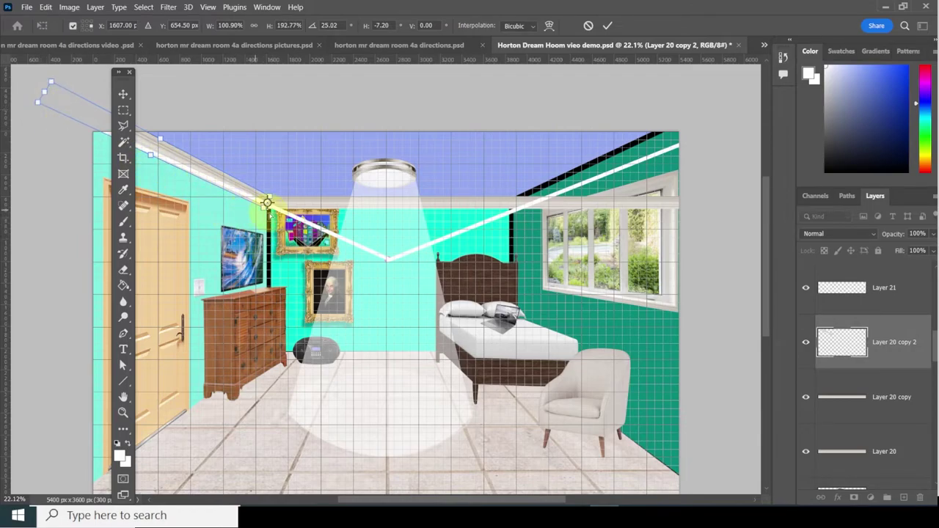
# Distort the strip's corners to meet the back wall along the guide line, commit, and fit the room.
pyautogui.scroll(5, 263, 223)
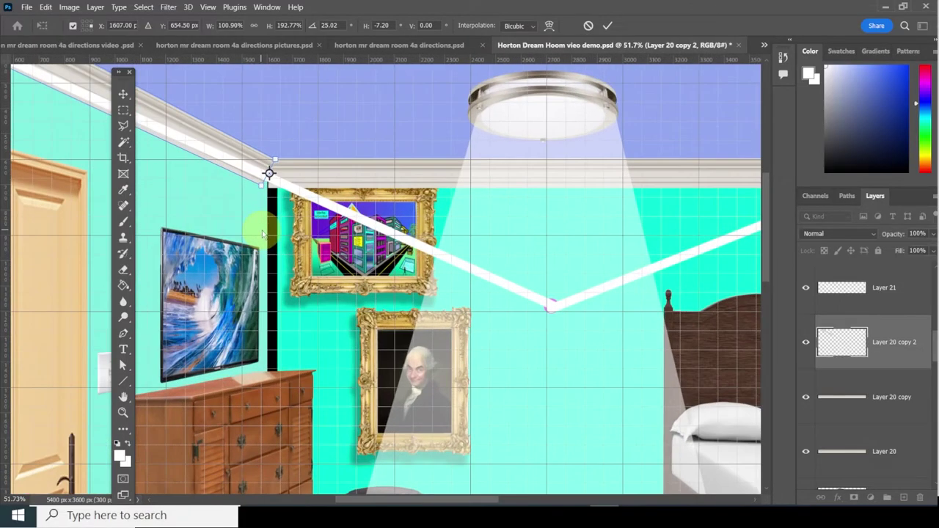
pyautogui.scroll(5, 255, 168)
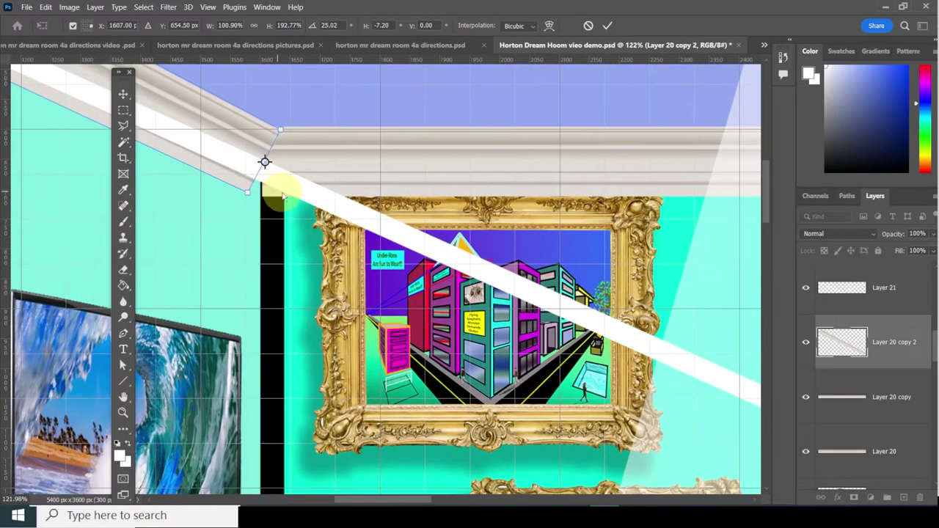
pyautogui.scroll(1, 276, 192)
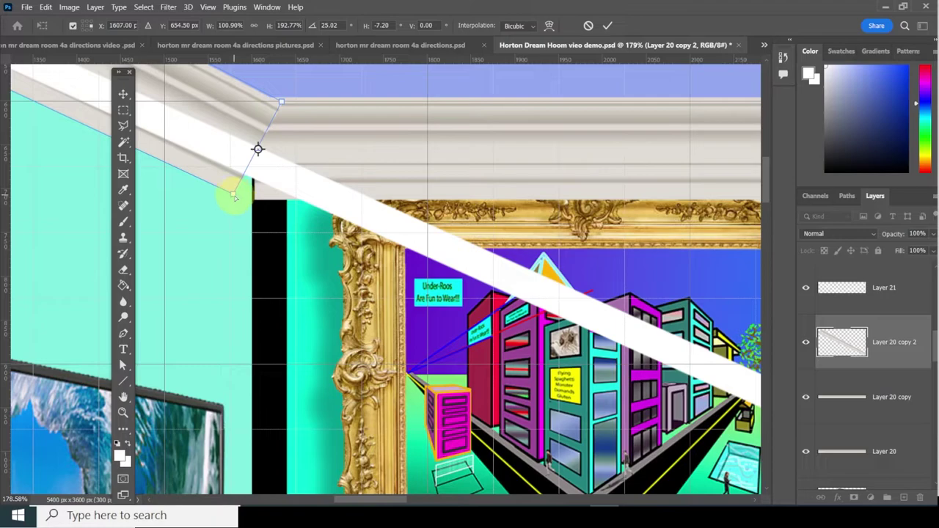
pyautogui.moveTo(233, 196); pyautogui.dragTo(262, 203)
pyautogui.moveTo(277, 132); pyautogui.dragTo(281, 98)
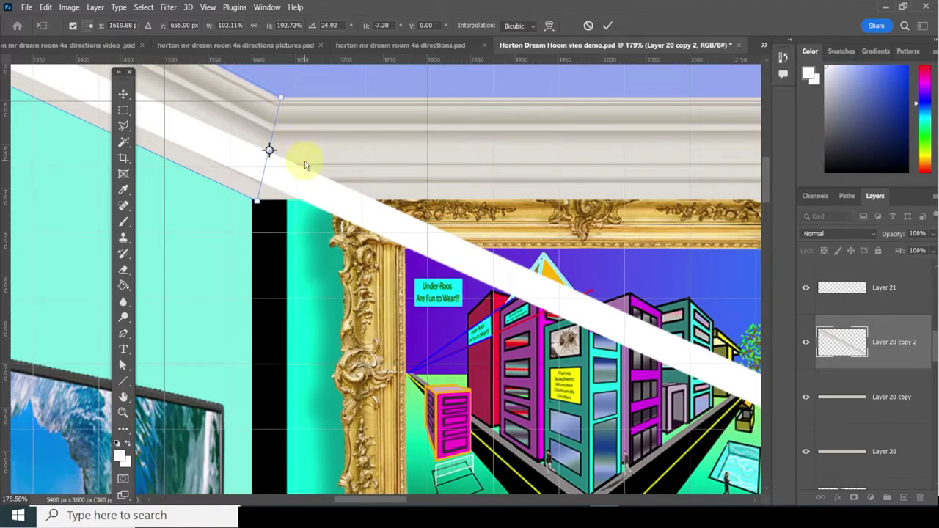
pyautogui.press('Return')
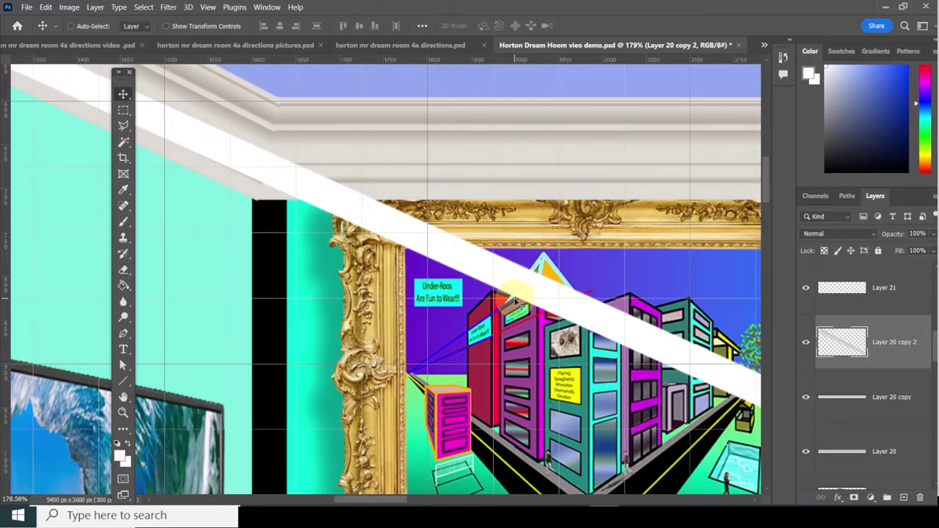
pyautogui.hotkey('ctrl', '0')
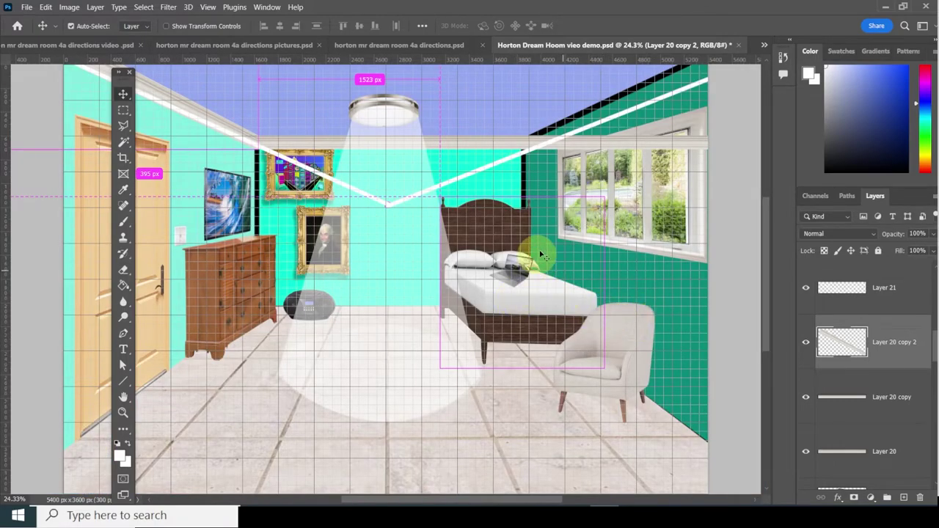
# Transform the Layer 20 copy strip, pivoting on the right wall's ceiling corner, and rotate it upward.
pyautogui.rightClick(618, 149)
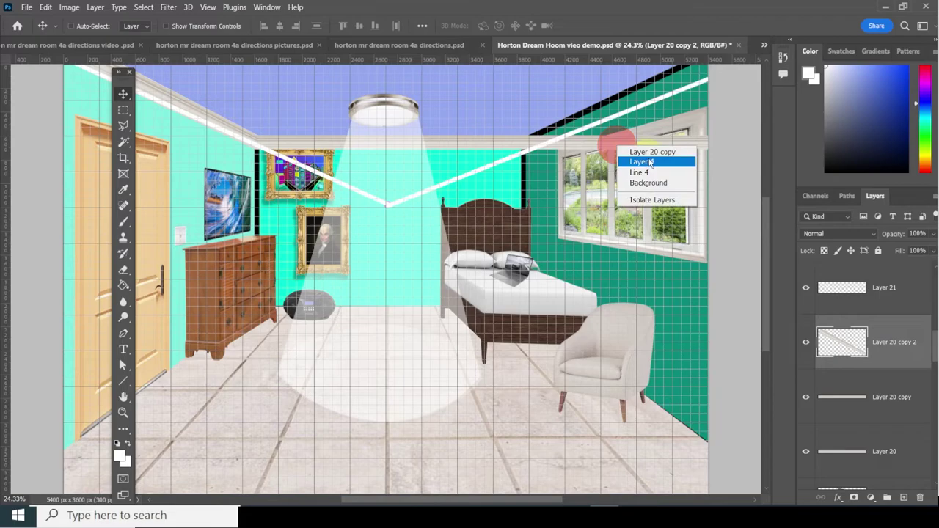
pyautogui.click(651, 153)
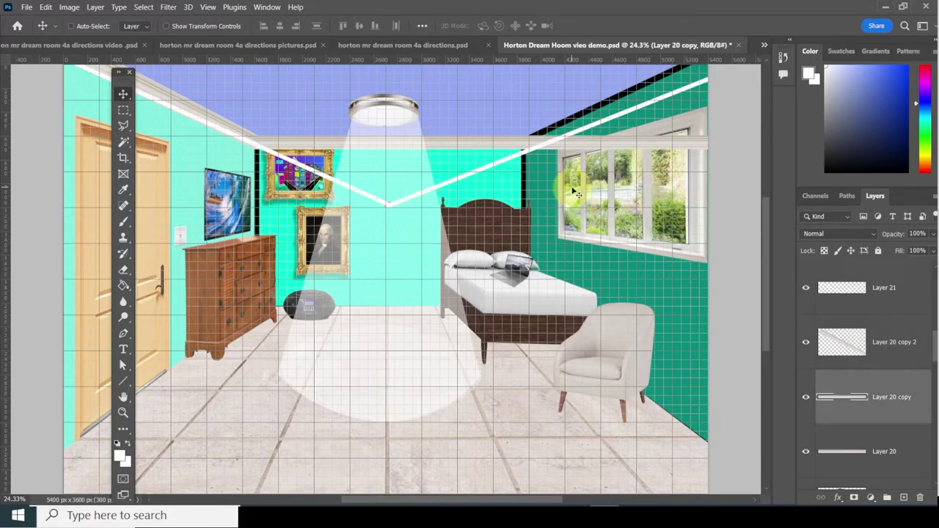
pyautogui.hotkey('ctrl', 't')
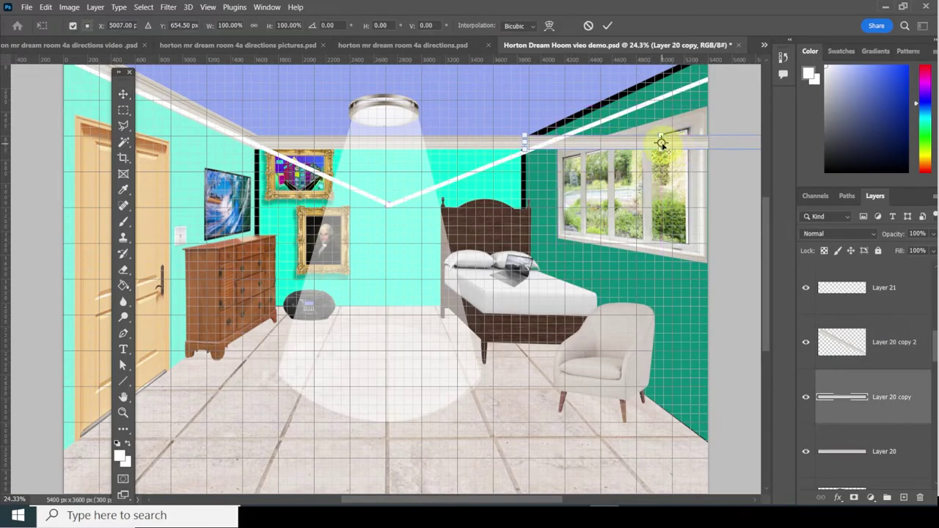
pyautogui.moveTo(660, 143); pyautogui.dragTo(524, 142)
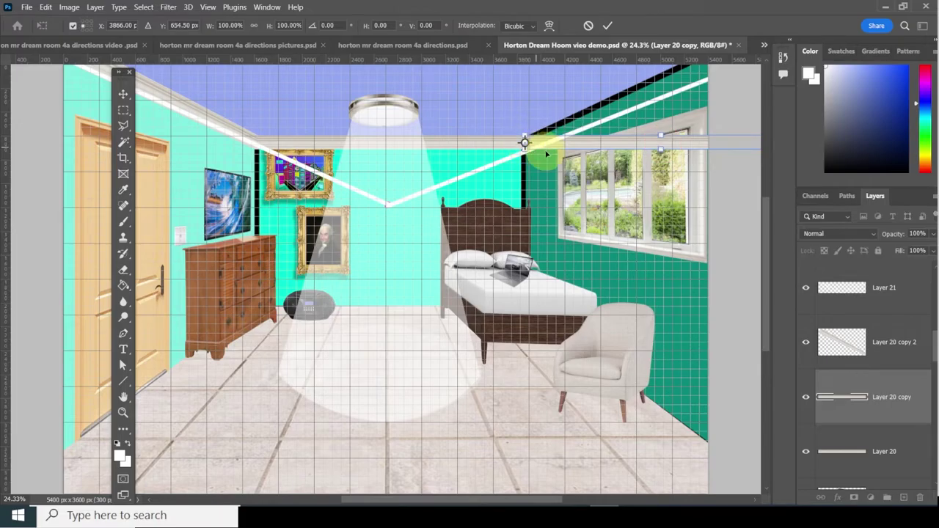
pyautogui.scroll(-1, 660, 196)
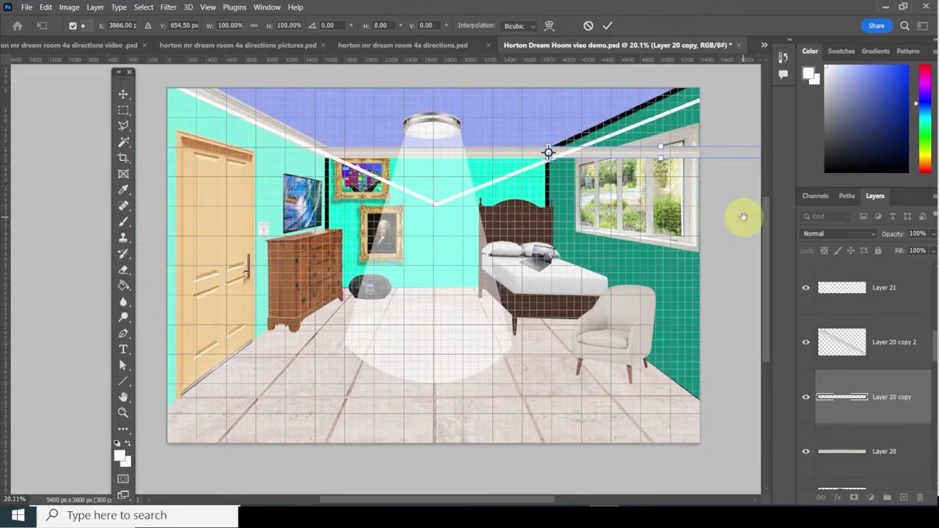
pyautogui.hscroll(4, 743, 217)
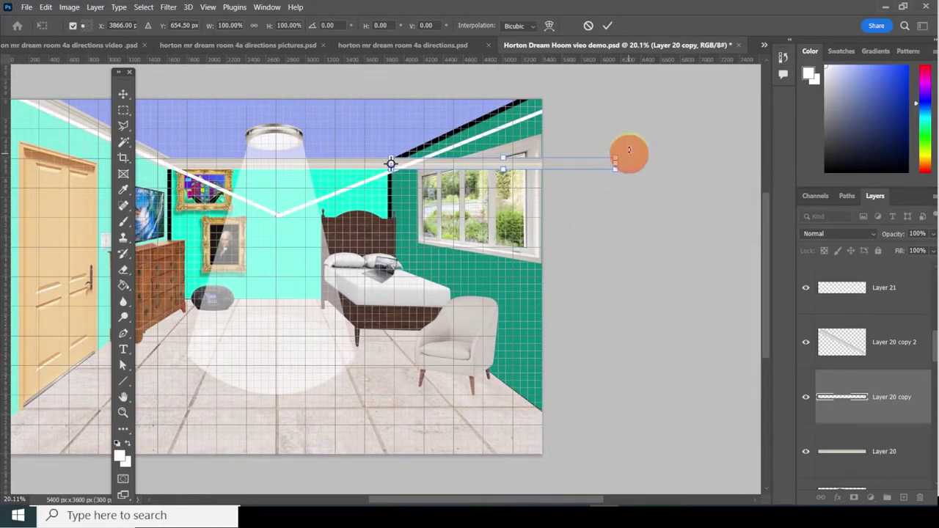
pyautogui.moveTo(628, 150); pyautogui.dragTo(600, 93)
pyautogui.click(597, 101)
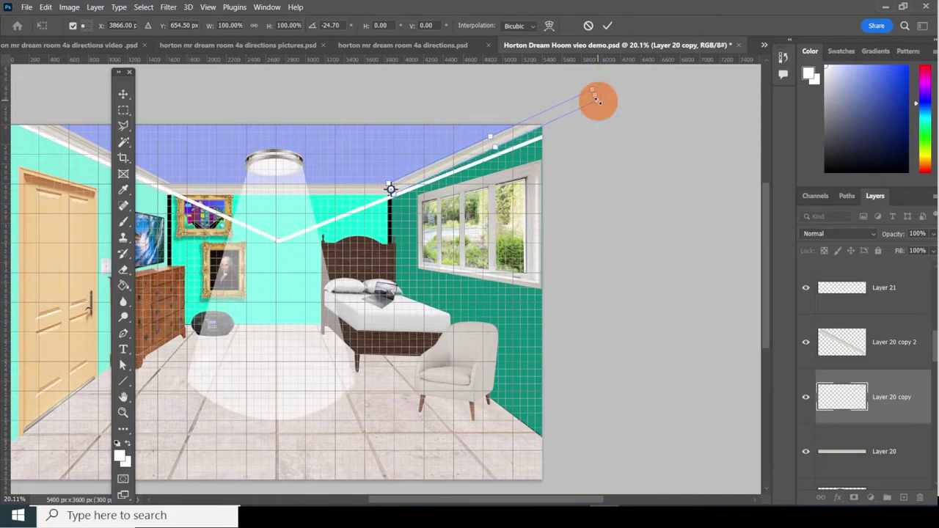
# Distort the strip's far end to follow the right ceiling slope and apply it.
pyautogui.rightClick(521, 133)
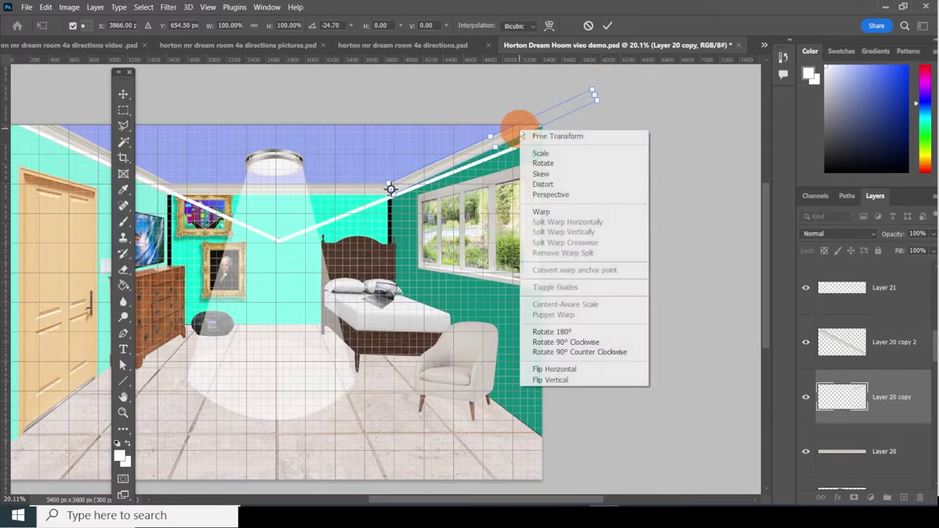
pyautogui.click(551, 184)
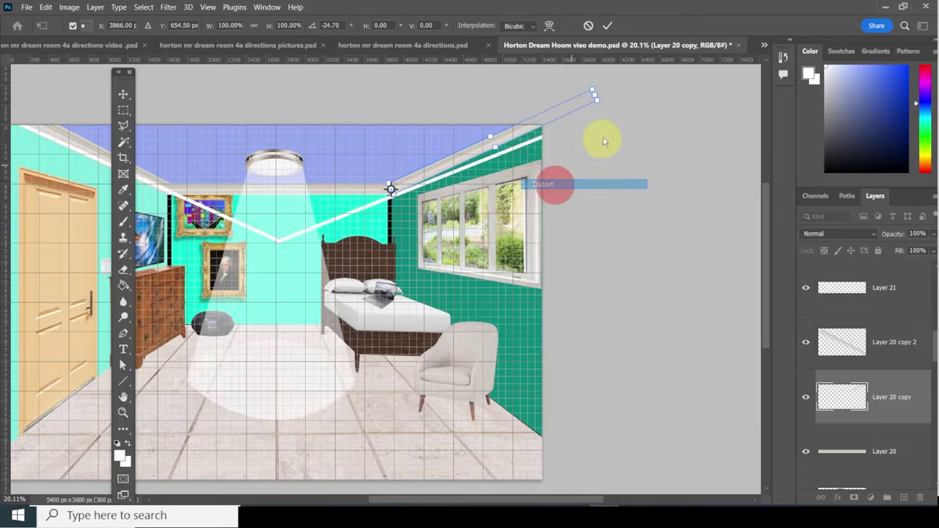
pyautogui.moveTo(597, 95); pyautogui.dragTo(603, 121)
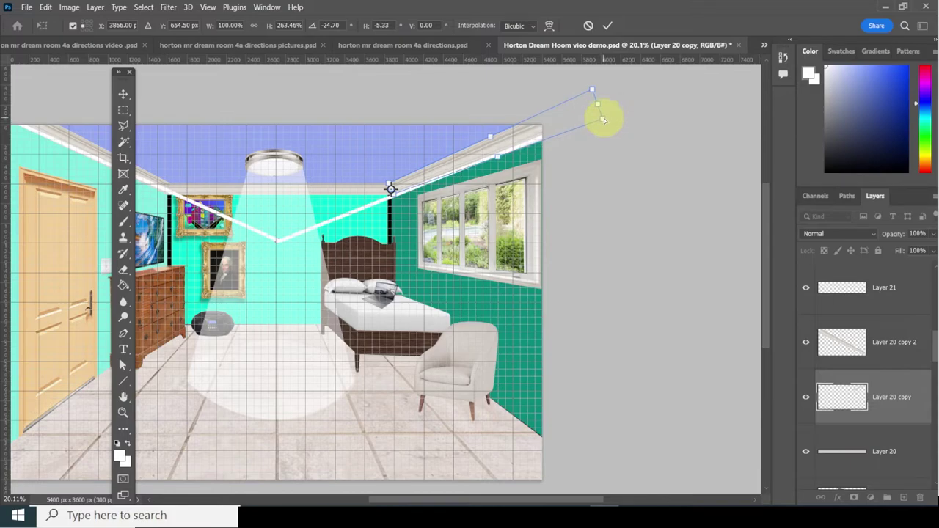
pyautogui.press('Return')
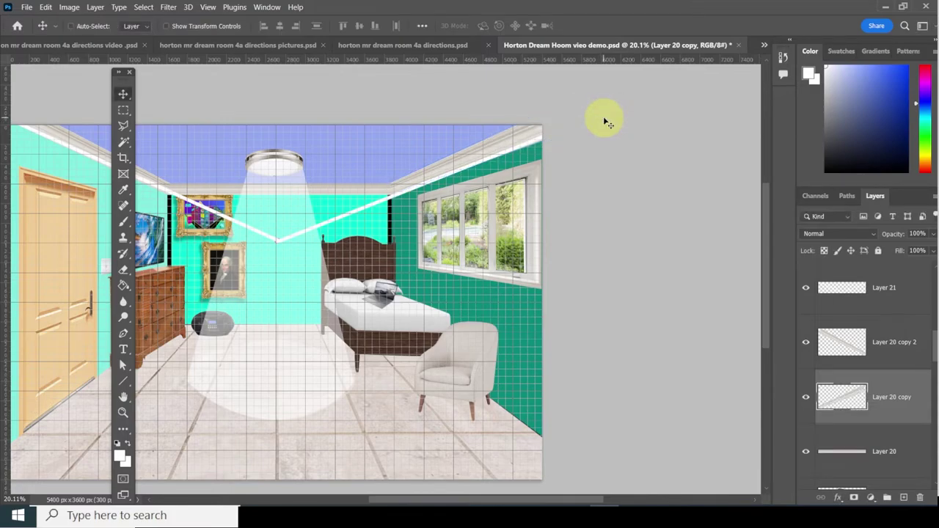
# Hide Layer 21's white diagonal guide lines.
pyautogui.scroll(3, 859, 413)
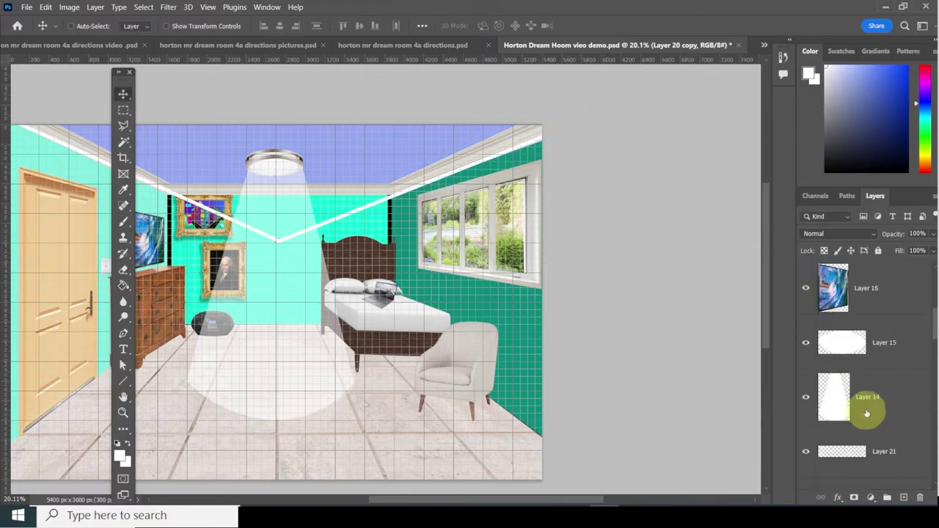
pyautogui.scroll(-1, 870, 391)
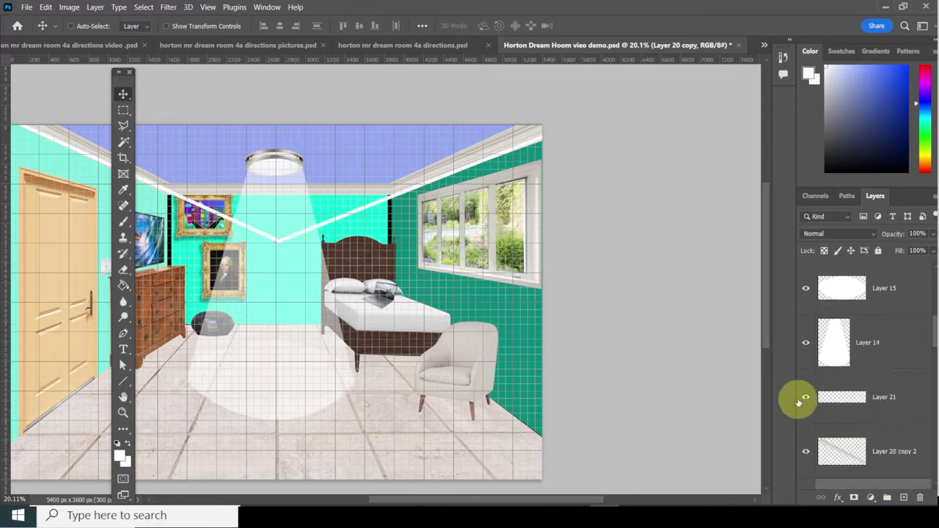
pyautogui.scroll(-2, 836, 401)
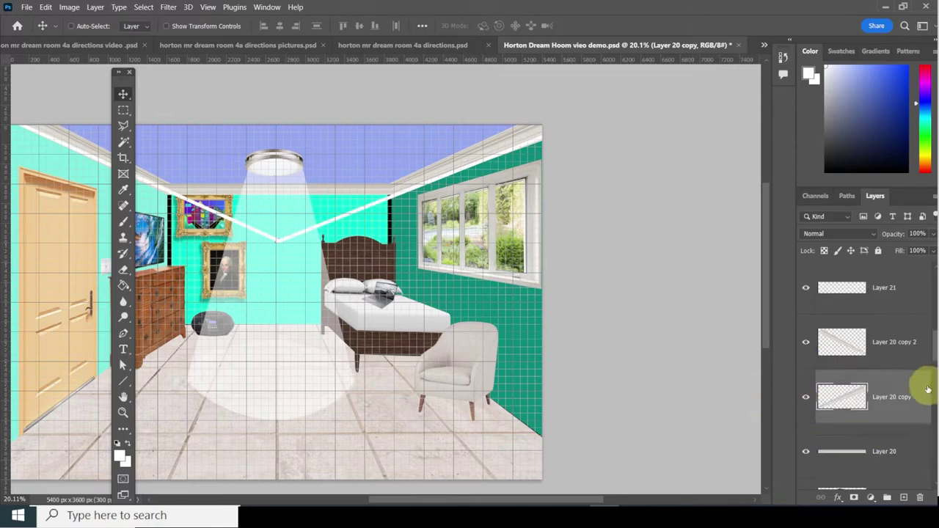
pyautogui.scroll(1, 884, 415)
pyautogui.scroll(1, 889, 412)
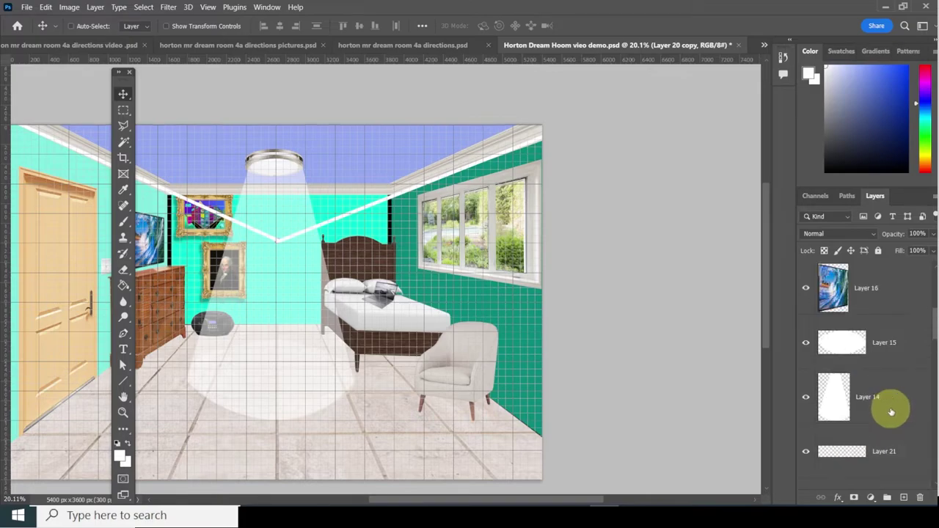
pyautogui.click(807, 399)
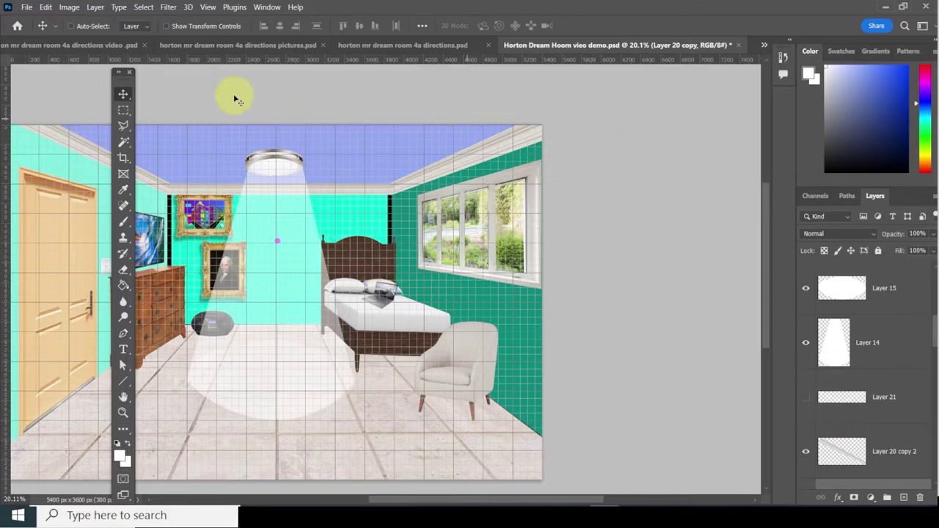
# In the pictures document, hide the molding's Layer 7 and undo an accidental molding copy in the bedroom.
pyautogui.click(210, 47)
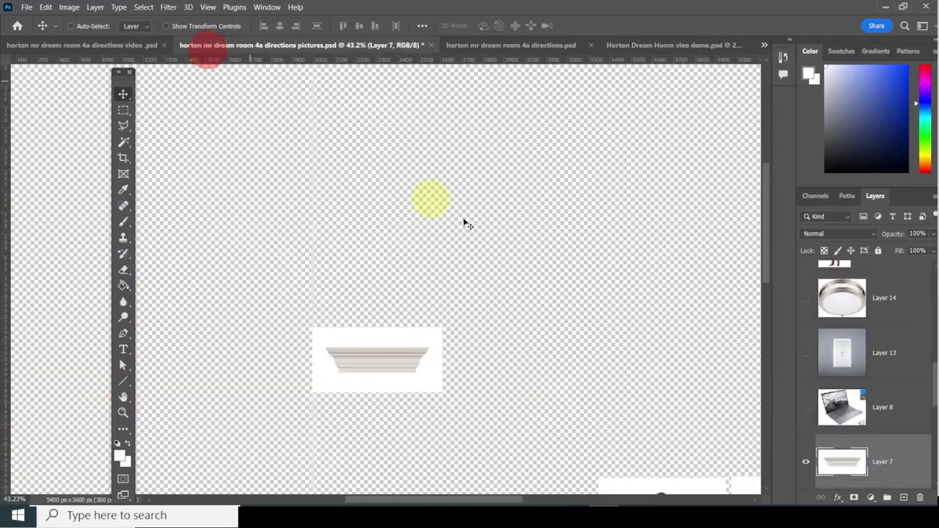
pyautogui.click(805, 462)
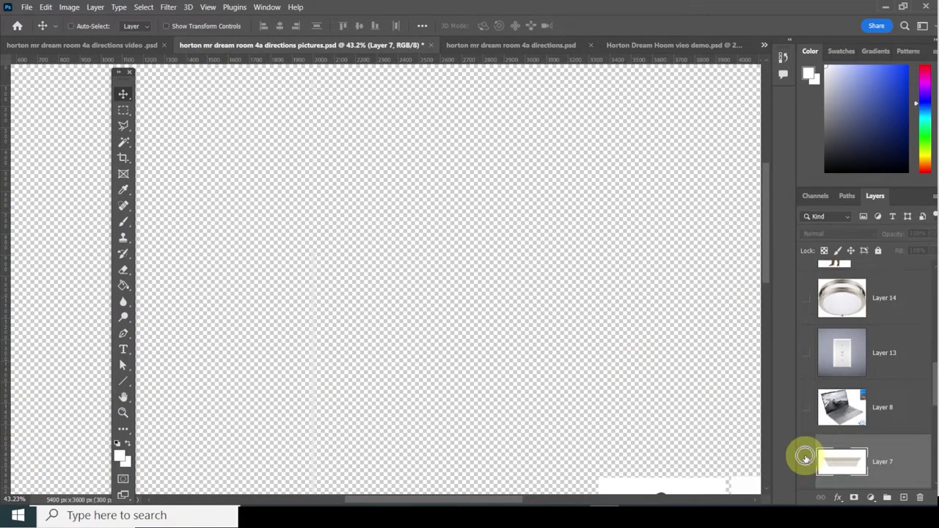
pyautogui.hotkey('ctrl', '0')
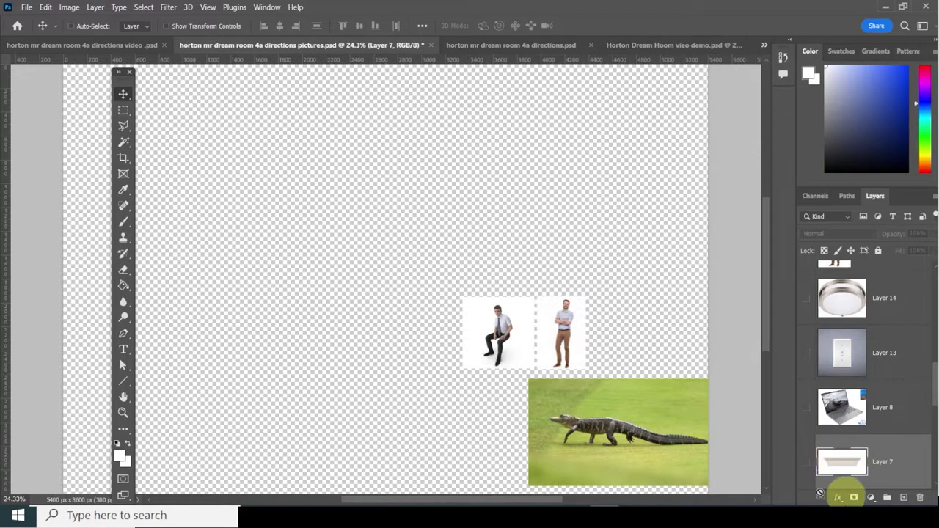
pyautogui.click(122, 96)
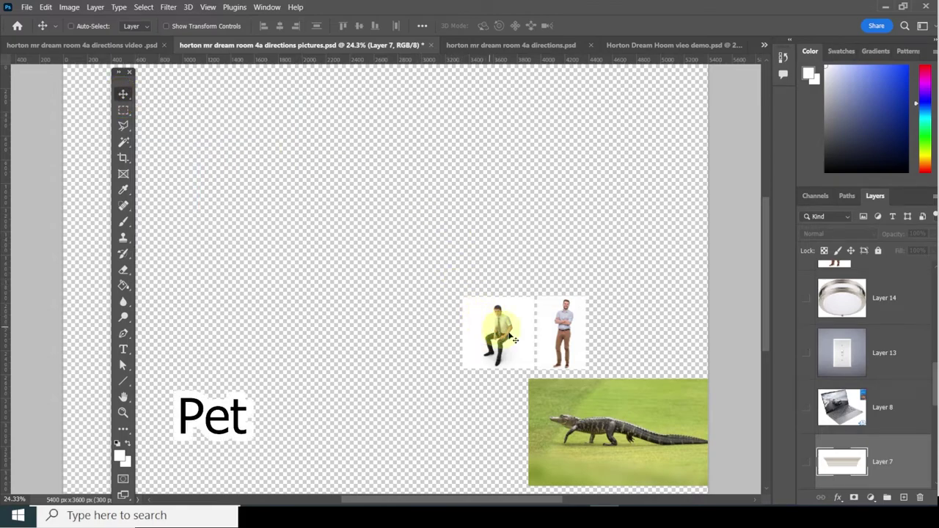
pyautogui.click(644, 422)
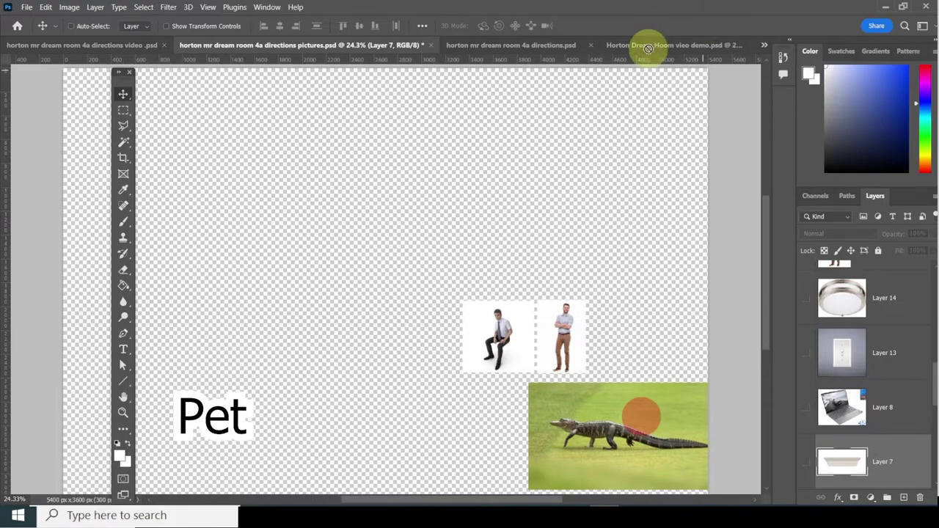
pyautogui.click(645, 45)
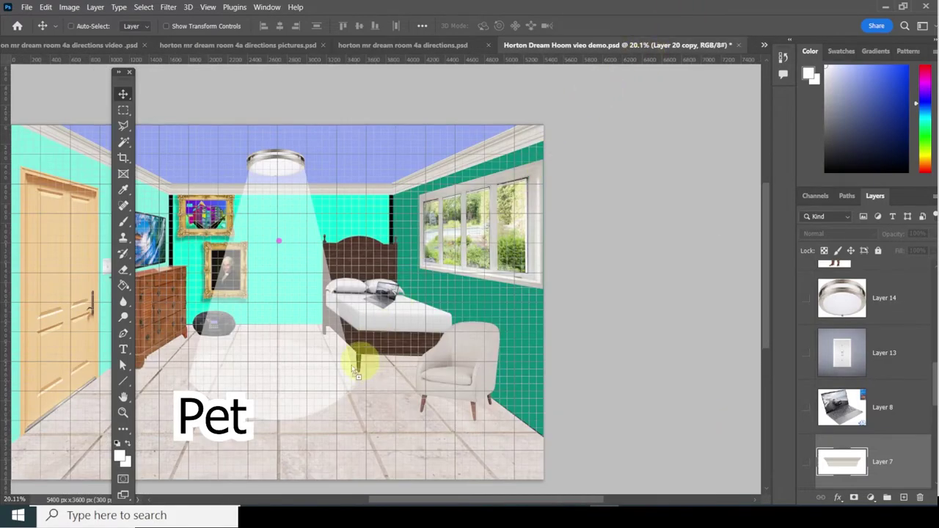
pyautogui.moveTo(292, 419); pyautogui.dragTo(293, 418)
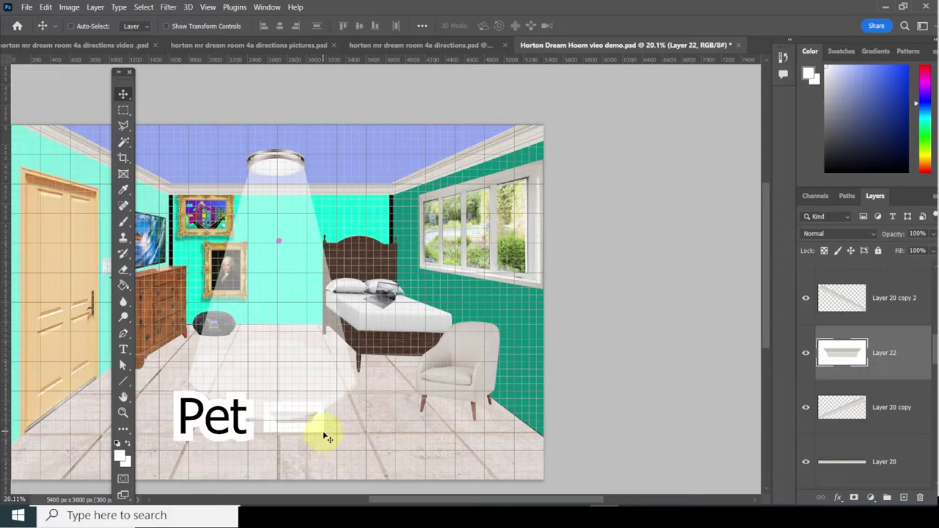
pyautogui.hotkey('ctrl', 'z')
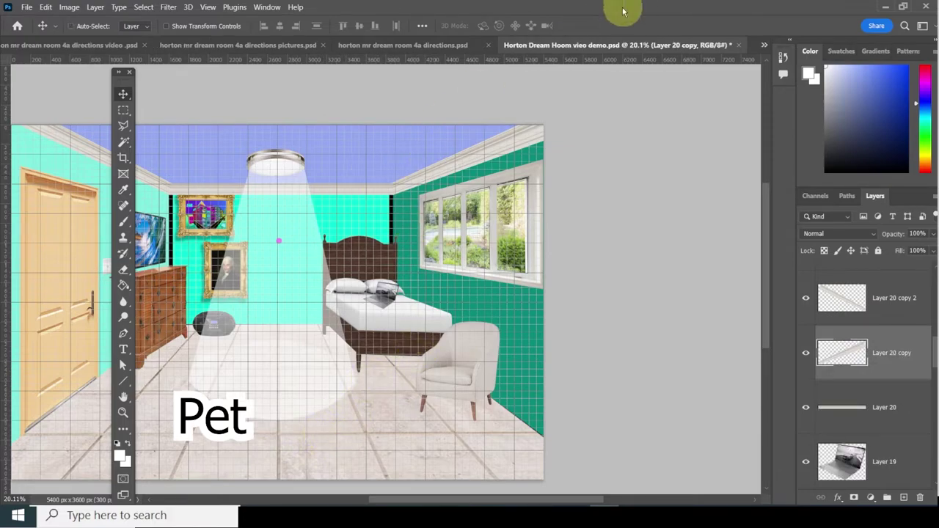
# Drag the alligator's Layer 12 into the bedroom collage and place it on the floor.
pyautogui.click(304, 45)
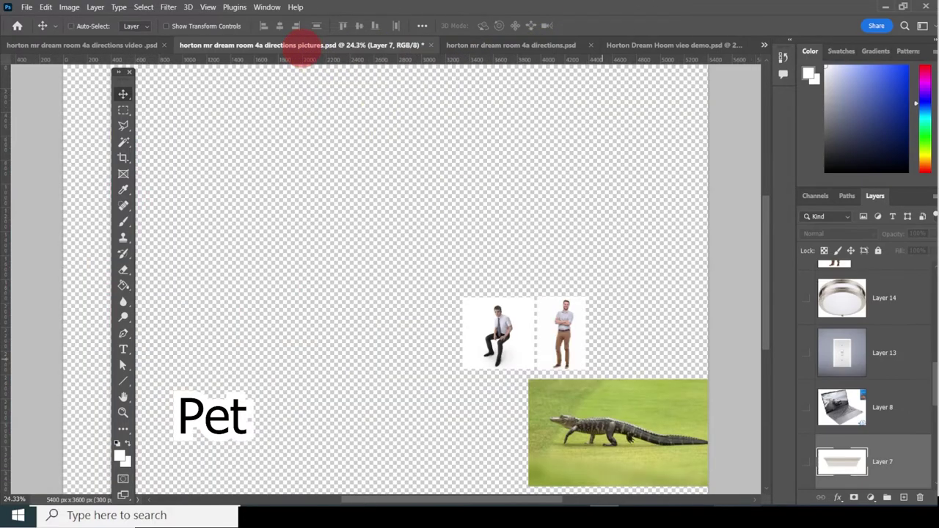
pyautogui.rightClick(619, 413)
pyautogui.click(645, 419)
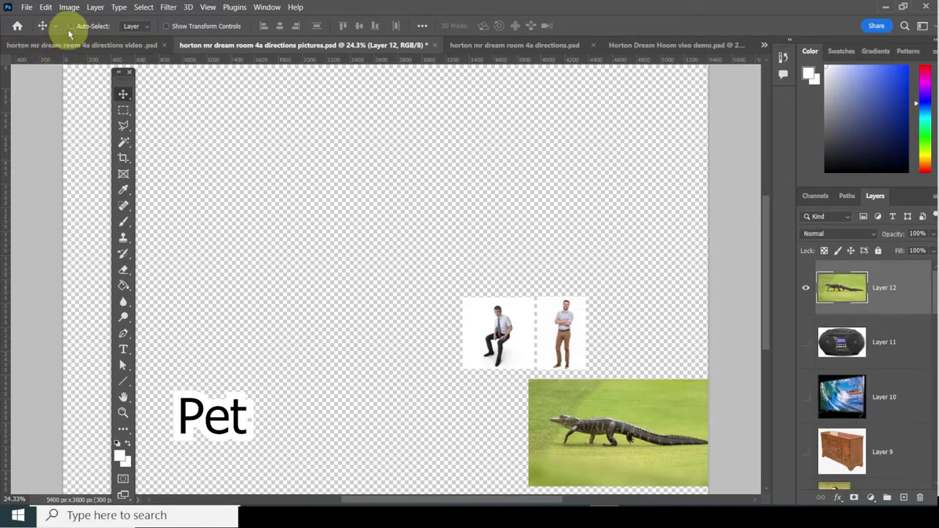
pyautogui.click(650, 47)
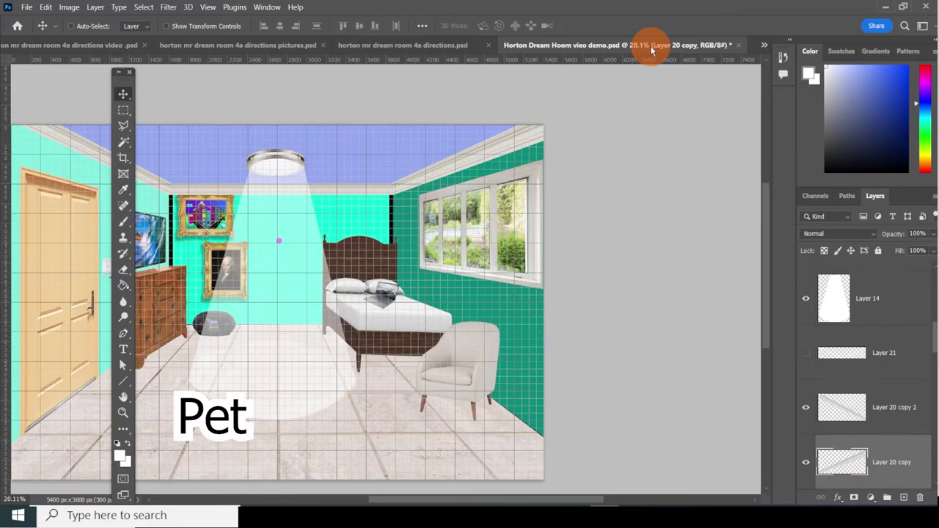
pyautogui.click(210, 47)
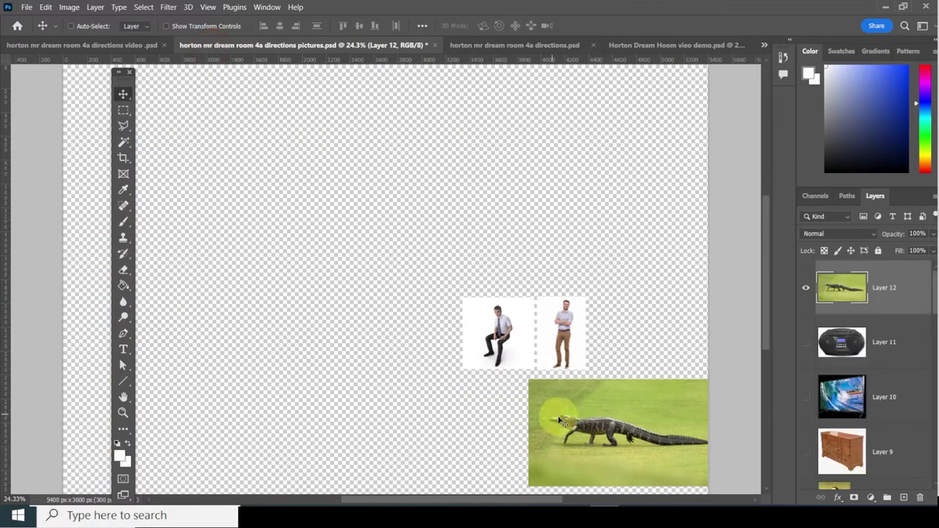
pyautogui.moveTo(555, 430); pyautogui.dragTo(249, 358)
pyautogui.moveTo(277, 425); pyautogui.dragTo(347, 435)
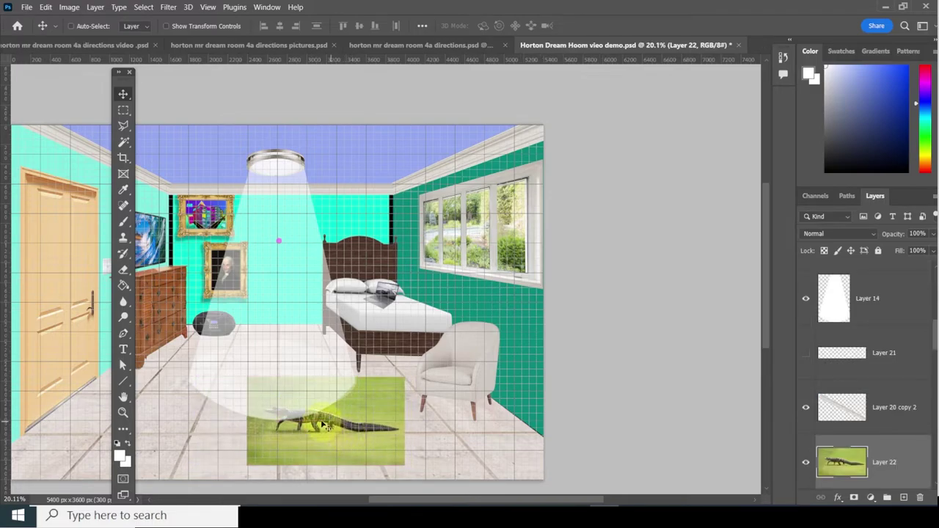
# Move the alligator's Layer 22 up the layer stack to sit just above Layer 15.
pyautogui.moveTo(884, 462); pyautogui.dragTo(887, 269)
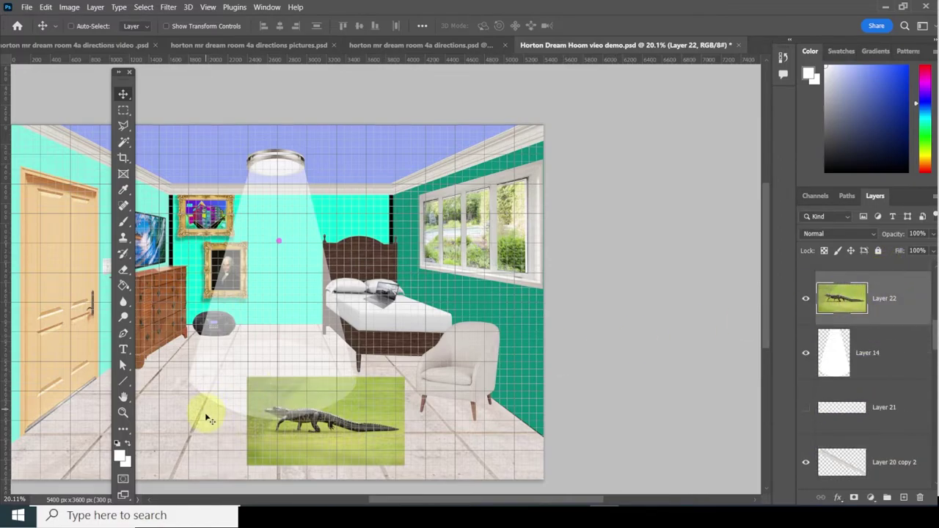
pyautogui.scroll(1, 876, 363)
pyautogui.moveTo(887, 404); pyautogui.dragTo(883, 328)
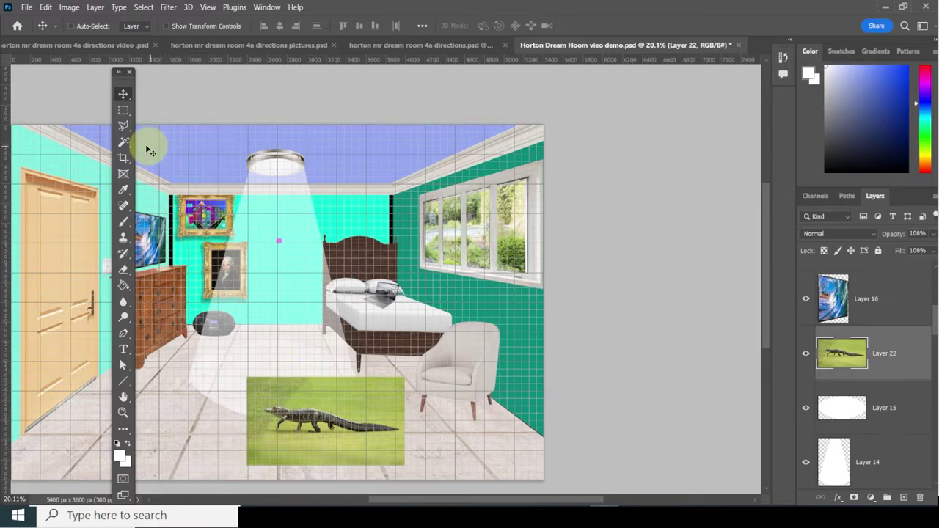
# Select the grass around the alligator with the Magic Wand at Tolerance 55.
pyautogui.click(124, 143)
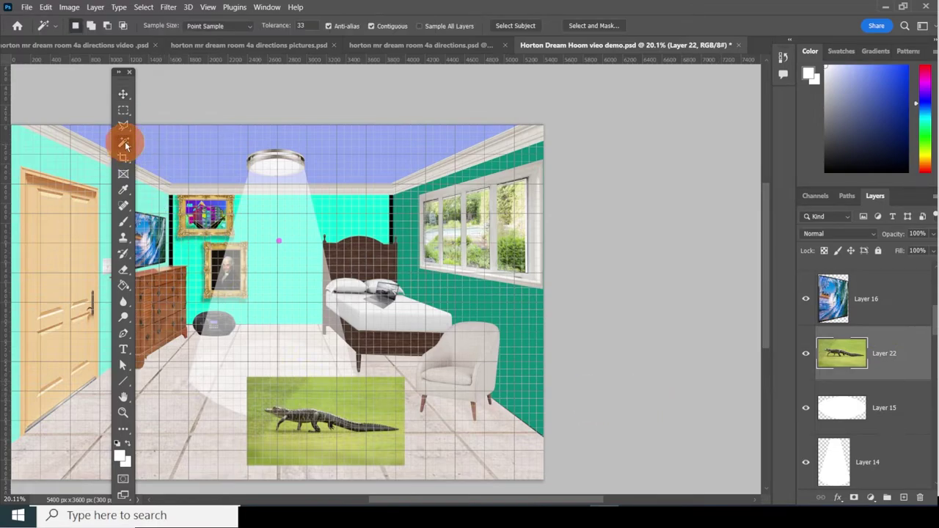
pyautogui.click(323, 396)
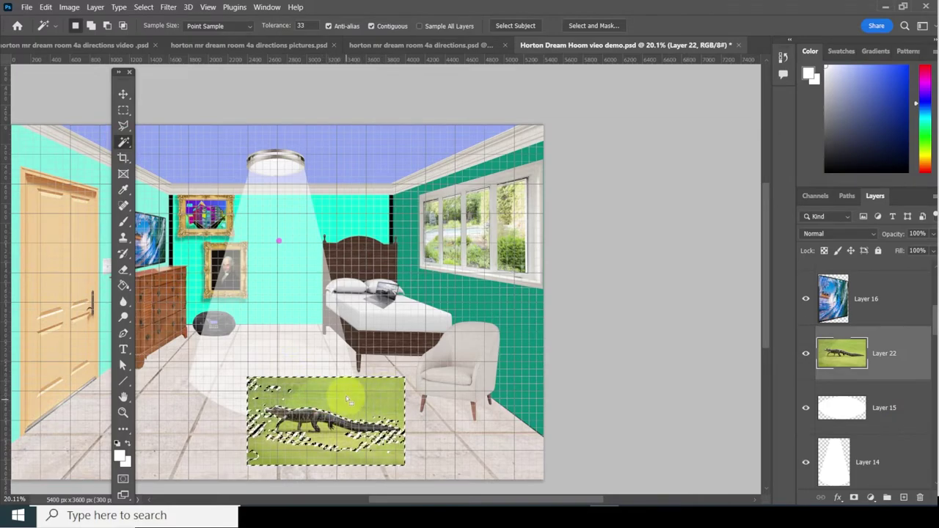
pyautogui.scroll(1, 346, 394)
pyautogui.scroll(1, 345, 395)
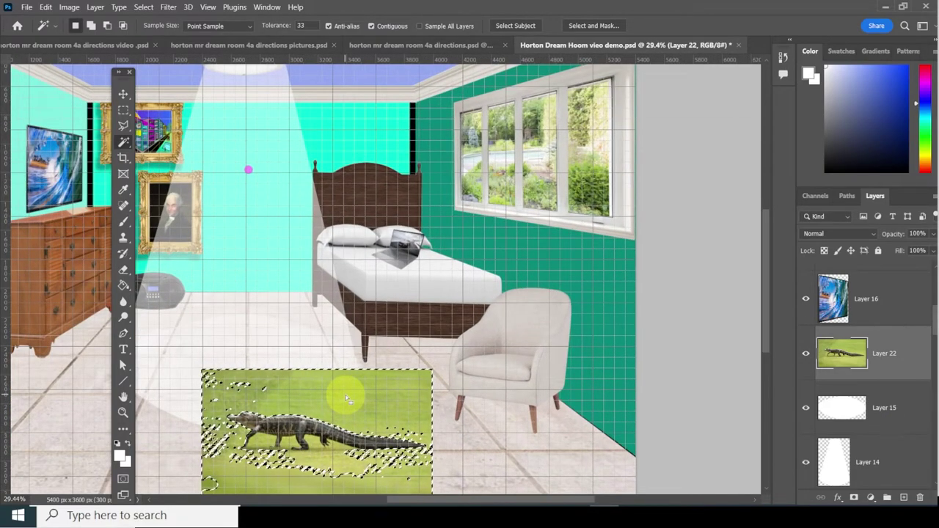
pyautogui.moveTo(346, 395); pyautogui.dragTo(392, 92)
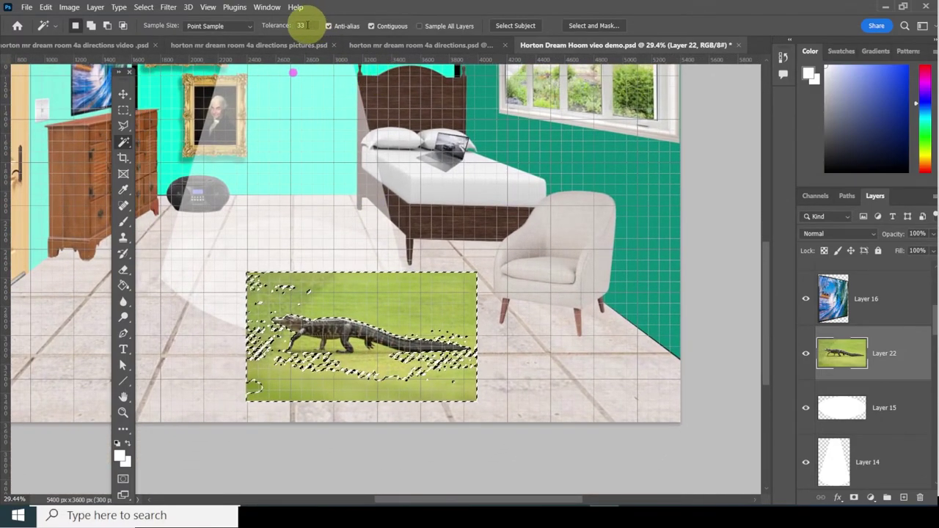
pyautogui.click(302, 25)
pyautogui.doubleClick(300, 26)
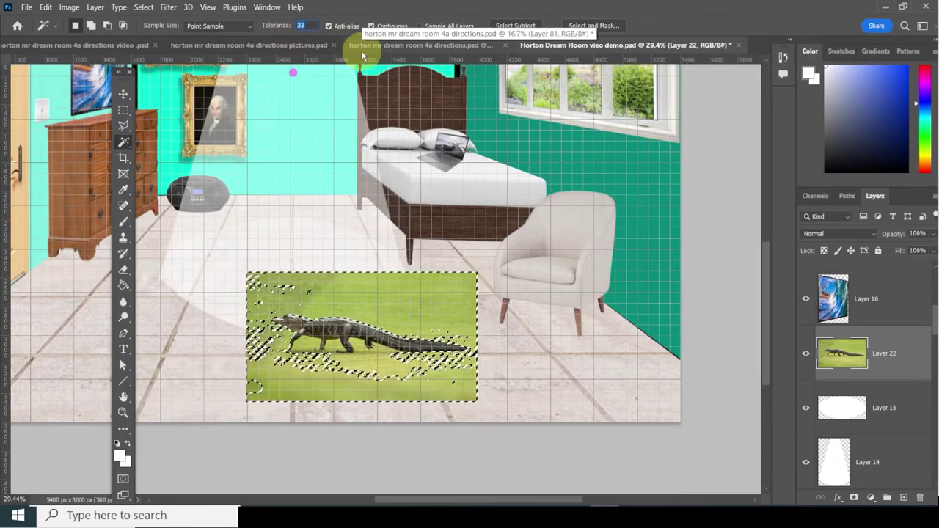
pyautogui.write('55')
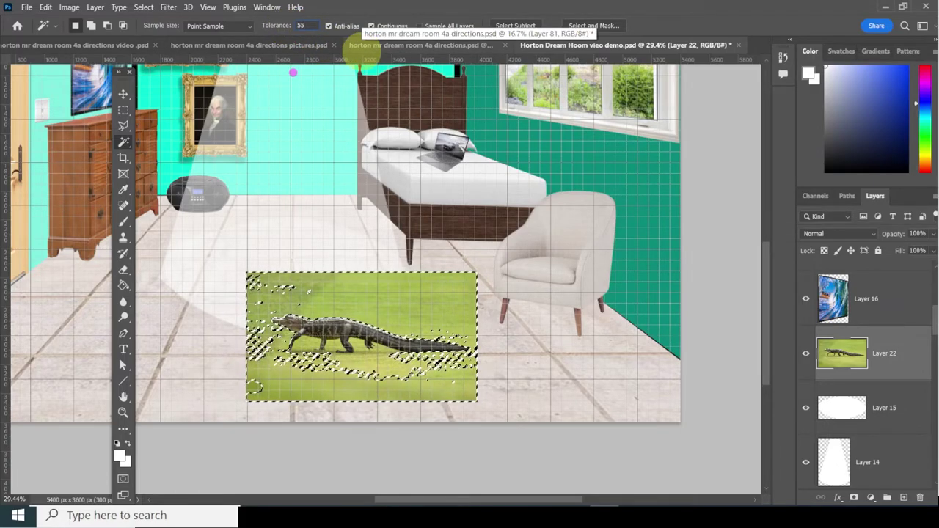
pyautogui.click(377, 296)
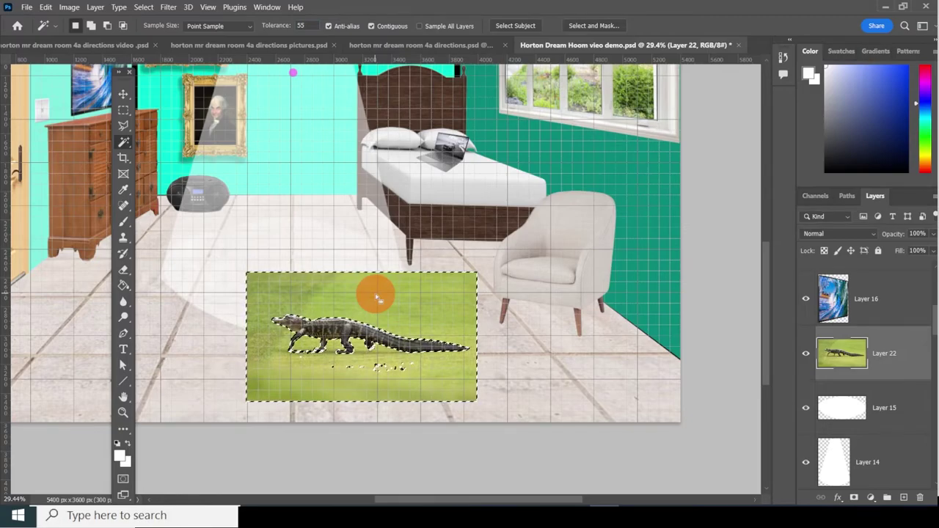
pyautogui.scroll(1, 312, 351)
pyautogui.scroll(3, 314, 353)
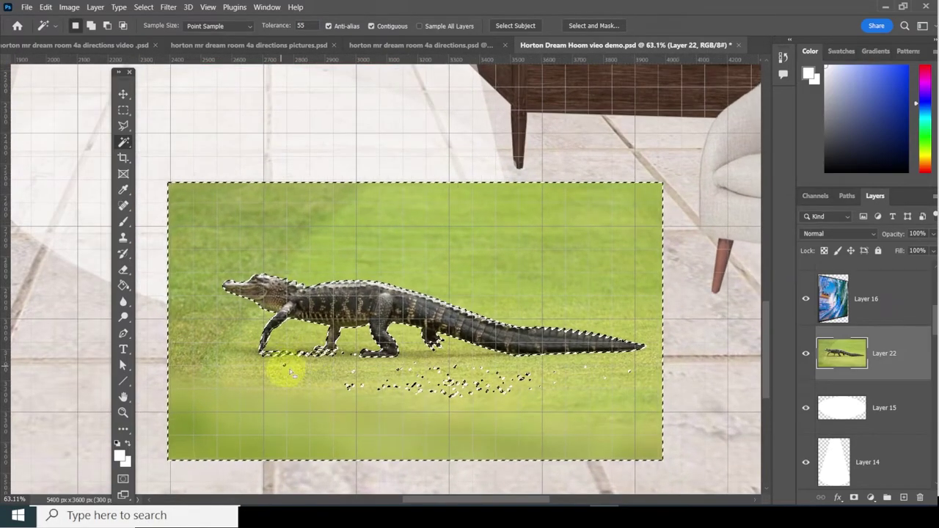
pyautogui.scroll(4, 315, 356)
pyautogui.scroll(5, 317, 353)
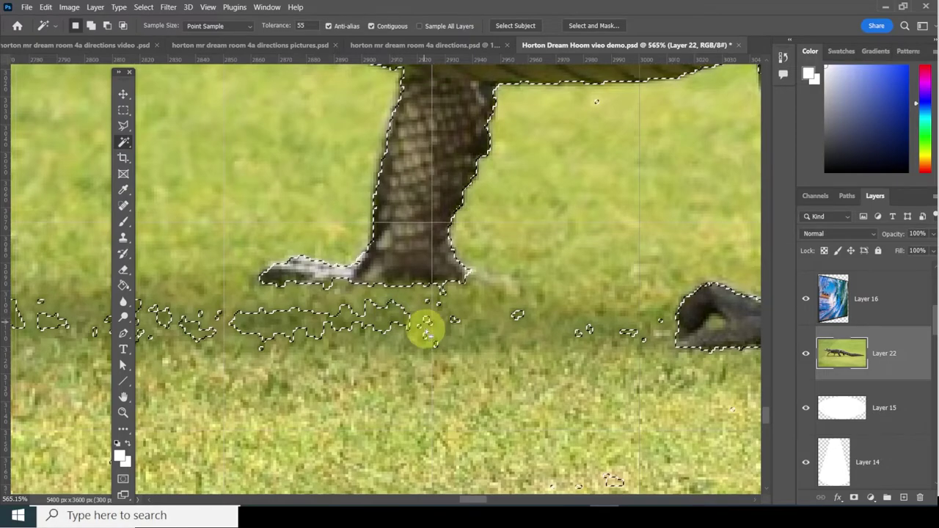
# Delete the selected grass, then deselect.
pyautogui.press('shift')
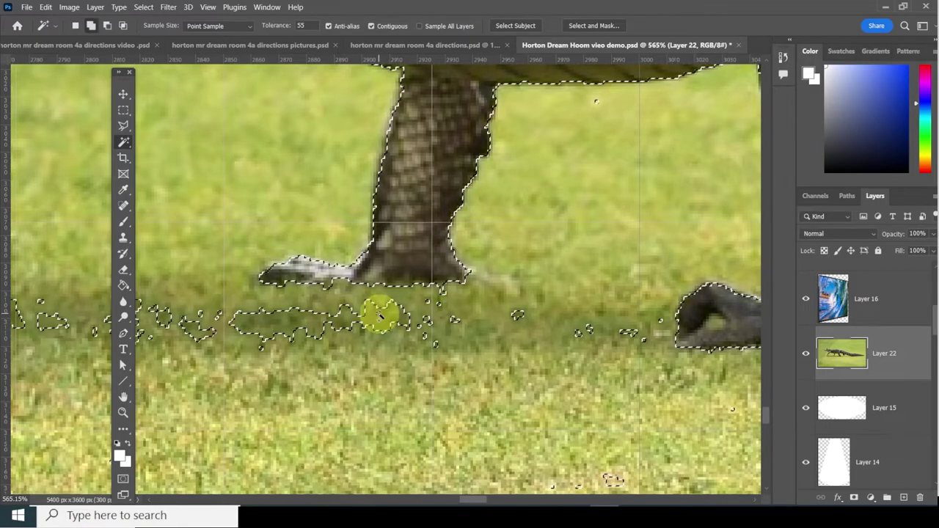
pyautogui.keyDown('shift'); pyautogui.click(379, 316); pyautogui.keyUp('shift')
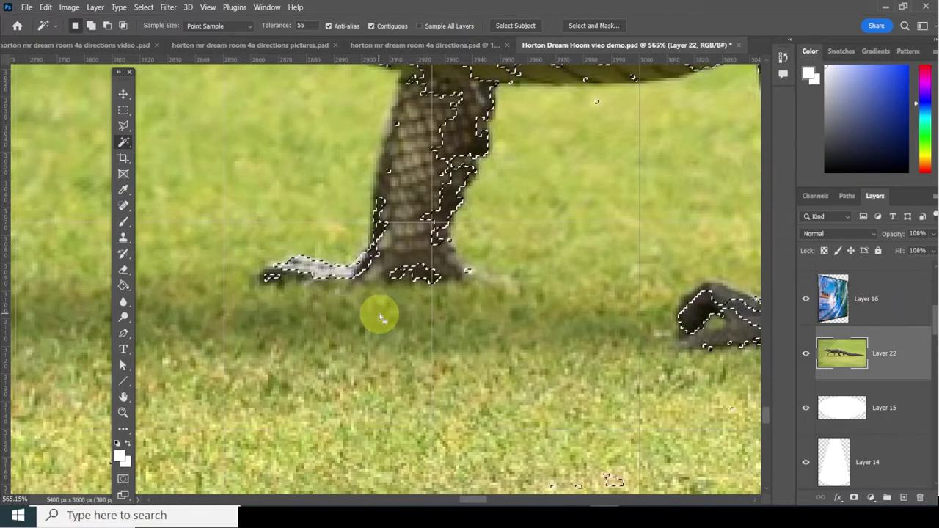
pyautogui.hotkey('ctrl', 'z')
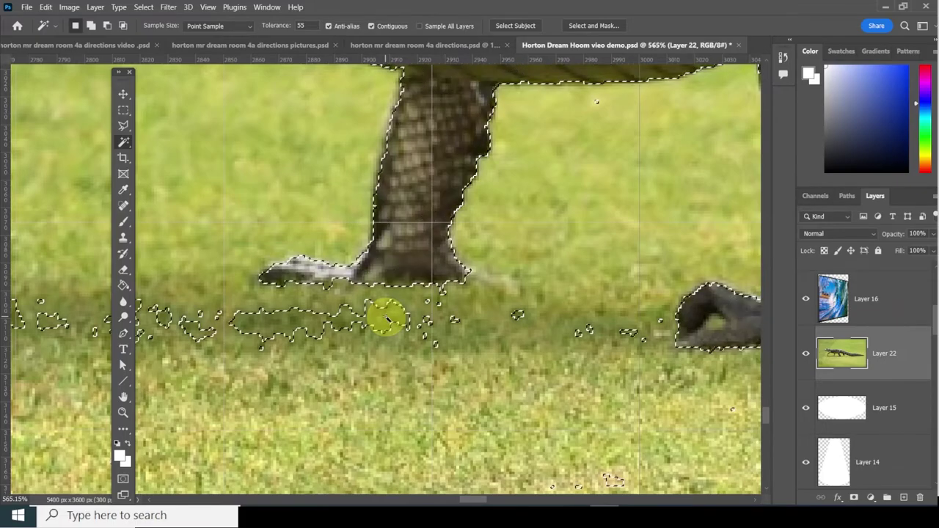
pyautogui.scroll(-2, 388, 320)
pyautogui.scroll(-4, 391, 322)
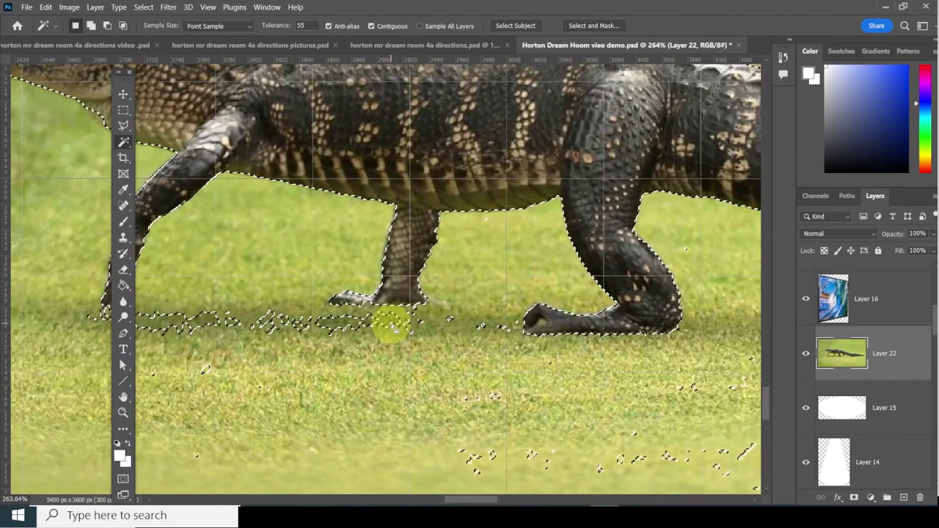
pyautogui.scroll(-4, 391, 322)
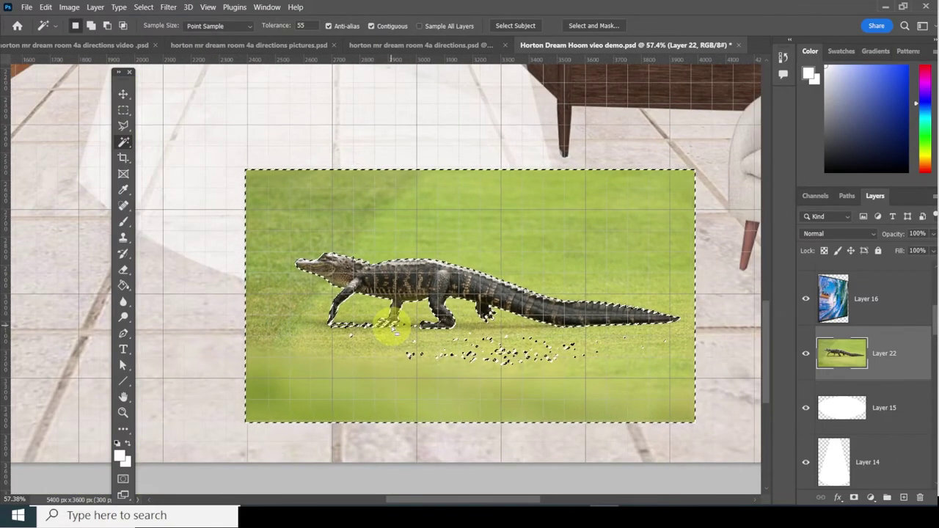
pyautogui.press('Delete')
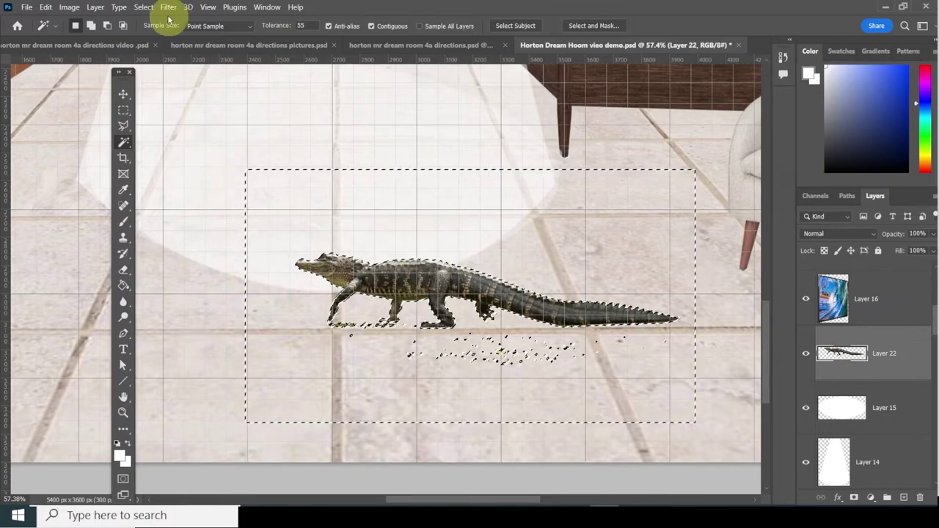
pyautogui.click(144, 7)
pyautogui.click(149, 30)
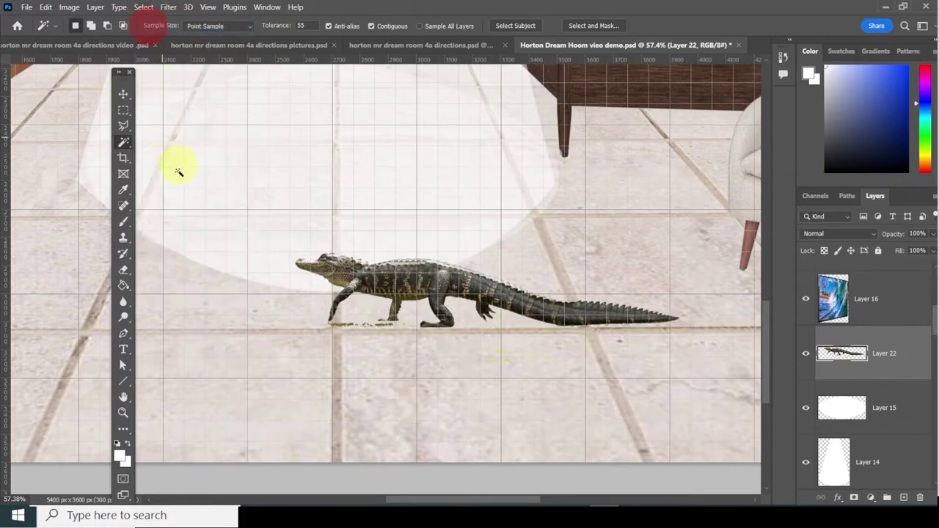
# Switch to the Eraser and set its brush size to 149 px.
pyautogui.click(123, 270)
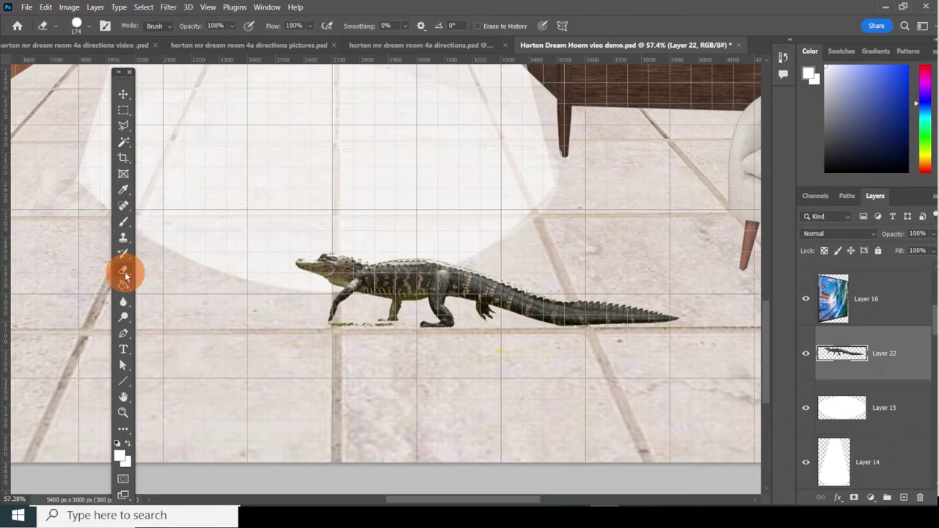
pyautogui.rightClick(377, 360)
pyautogui.moveTo(496, 313)
pyautogui.mouseDown()
pyautogui.moveTo(520, 313)
pyautogui.moveTo(512, 315)
pyautogui.mouseUp()
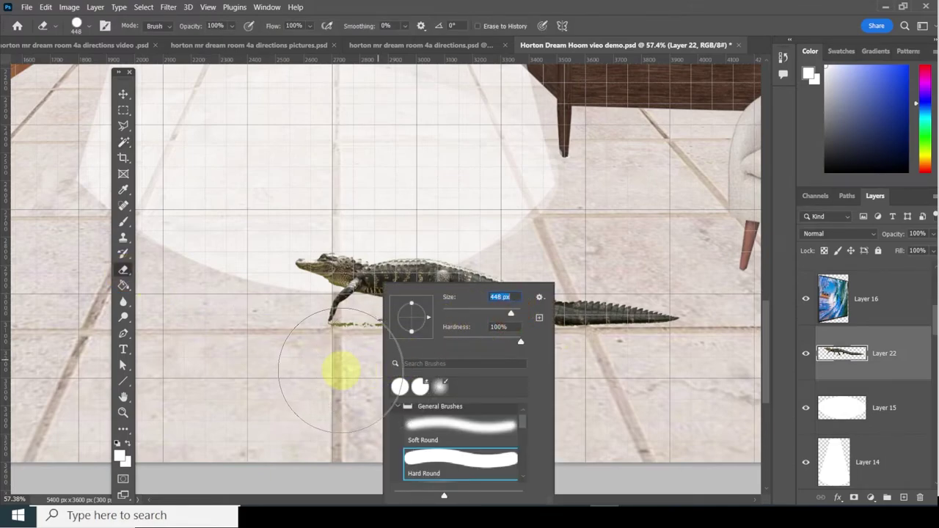
pyautogui.click(493, 311)
pyautogui.click(329, 380)
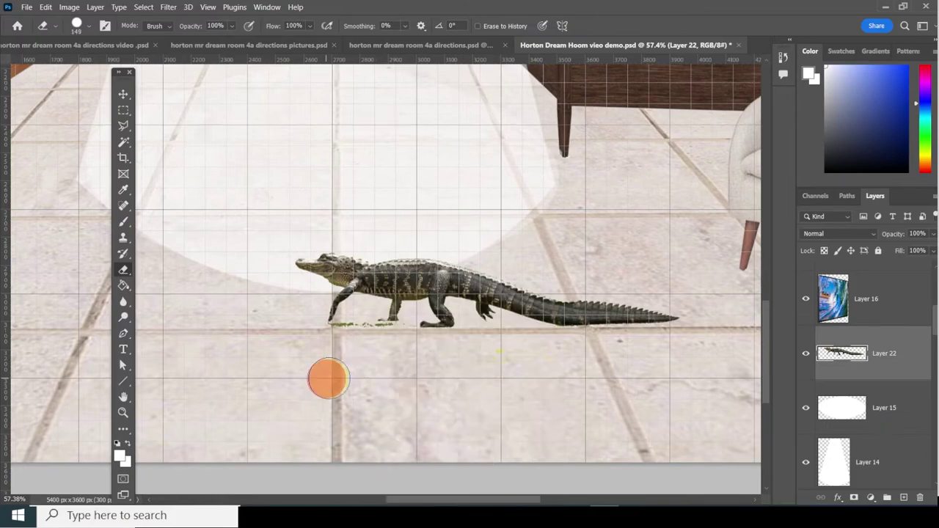
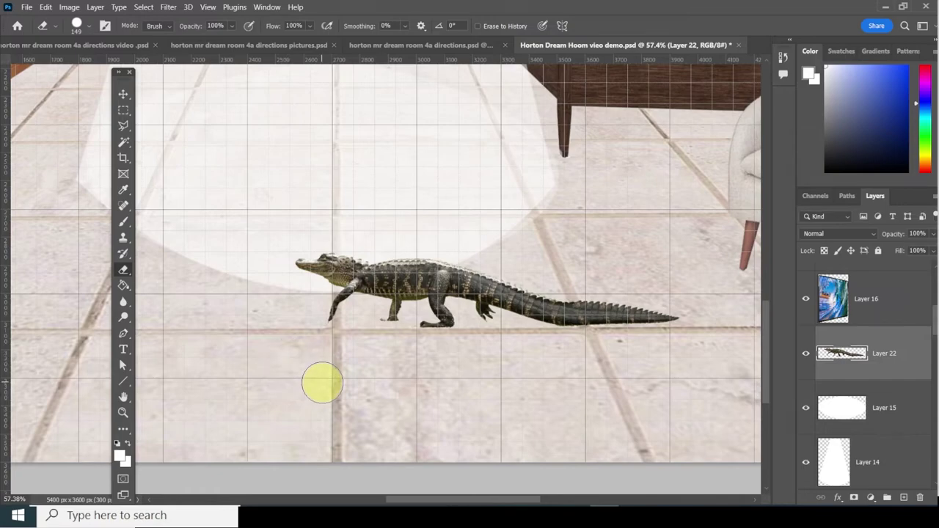
# Duplicate the alligator layer (Layer 22) to create Layer 22 copy.
pyautogui.scroll(-5, 322, 382)
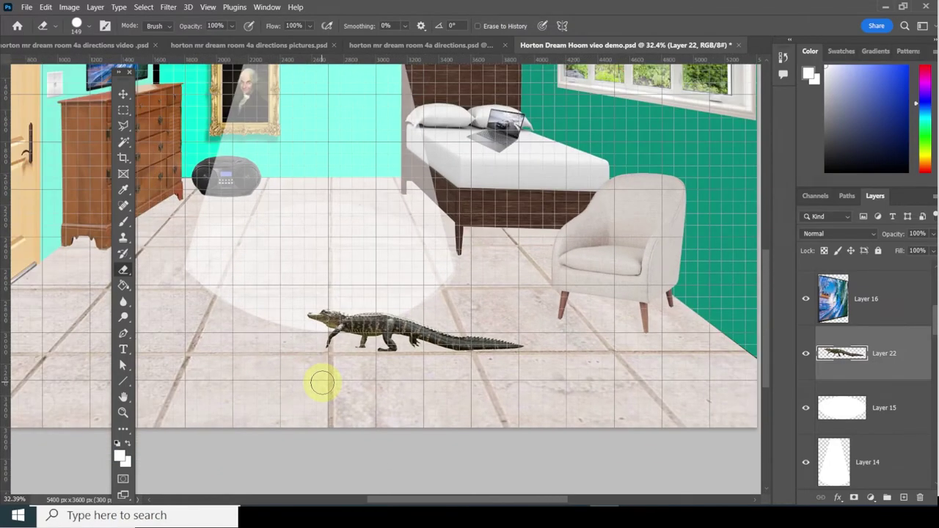
pyautogui.rightClick(911, 376)
pyautogui.rightClick(914, 362)
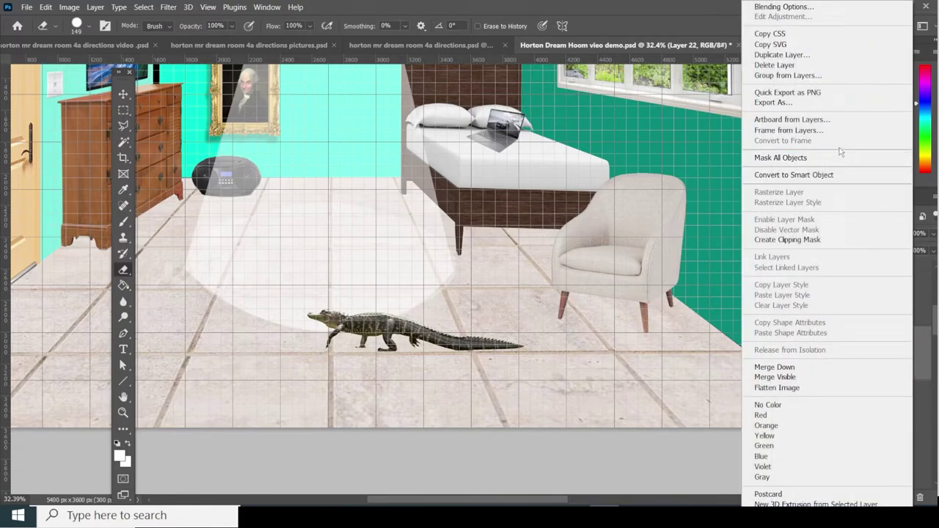
pyautogui.click(782, 55)
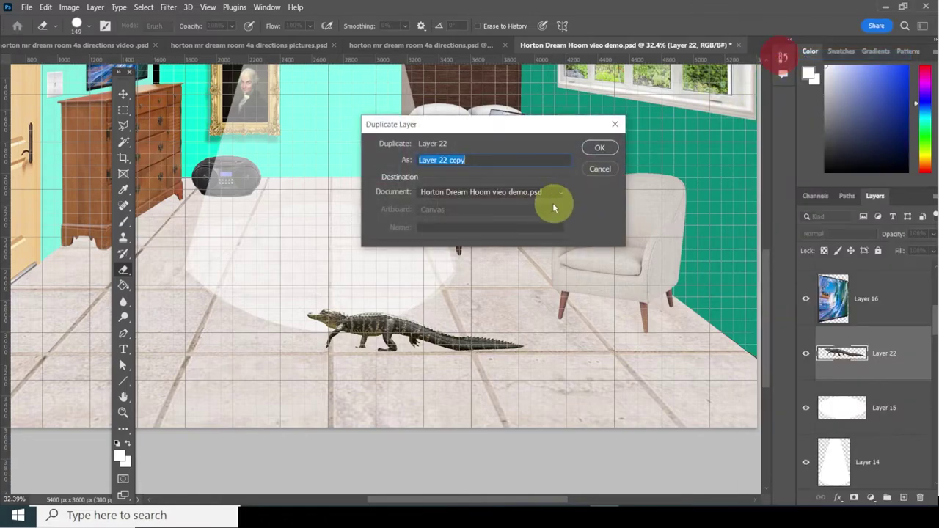
pyautogui.click(599, 151)
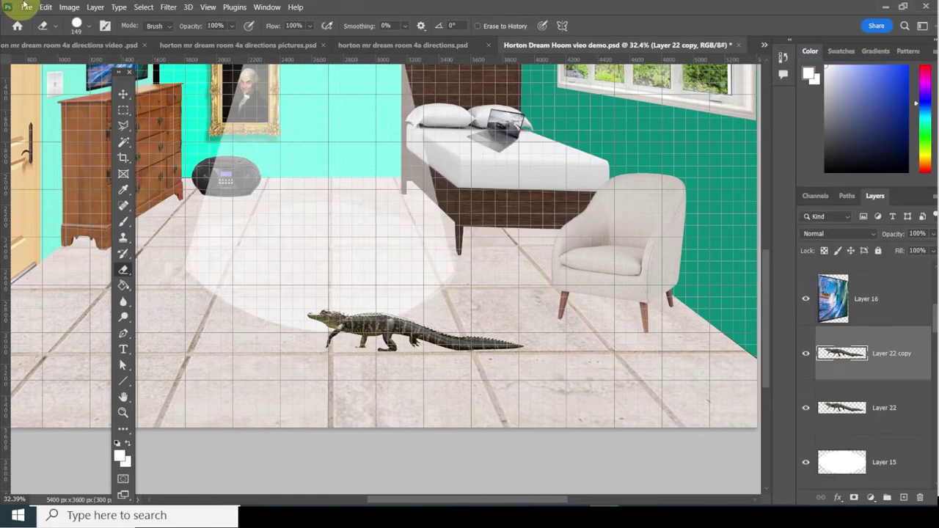
# Set the copy's Hue/Saturation Lightness to -100, making it solid black.
pyautogui.click(67, 7)
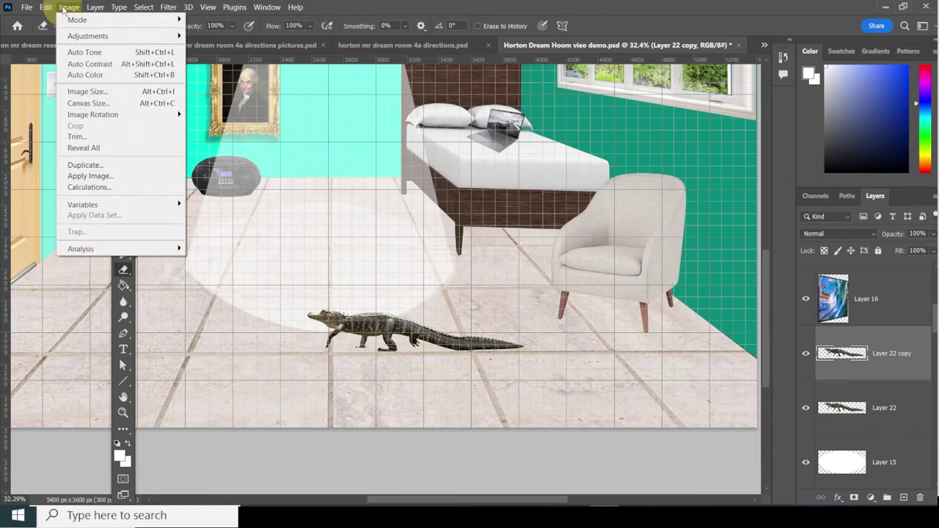
pyautogui.moveTo(95, 36)
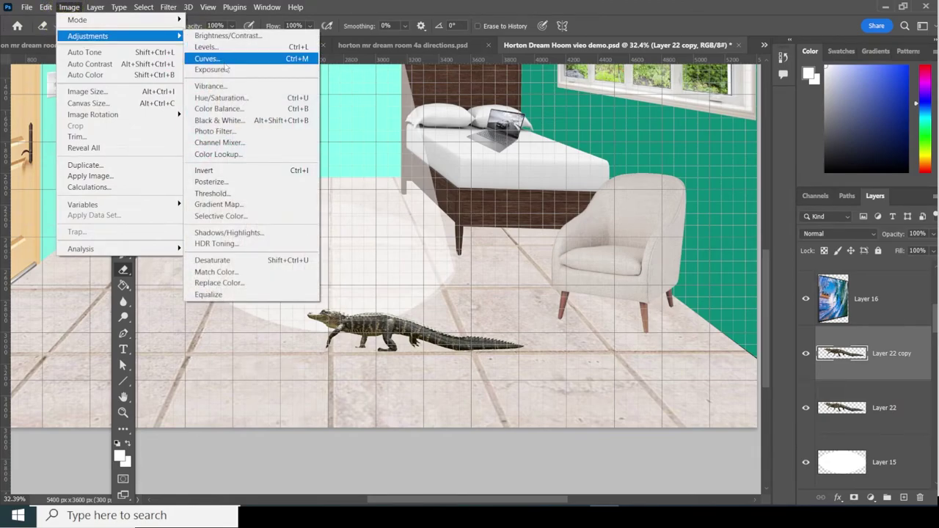
pyautogui.click(233, 98)
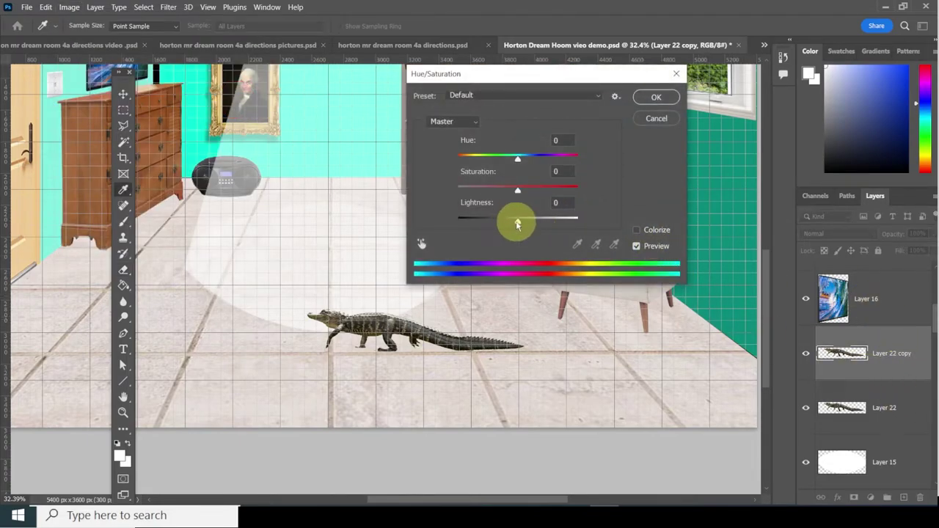
pyautogui.moveTo(517, 224); pyautogui.dragTo(451, 217)
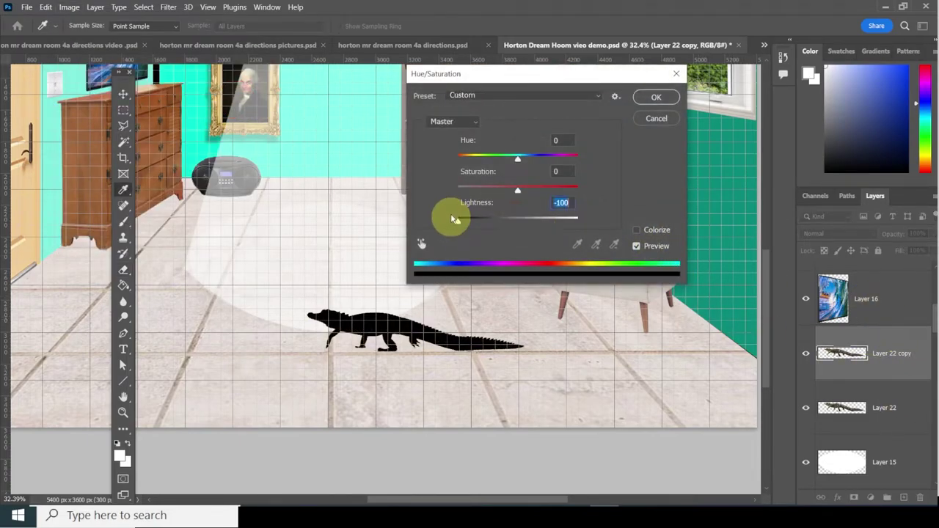
pyautogui.click(651, 98)
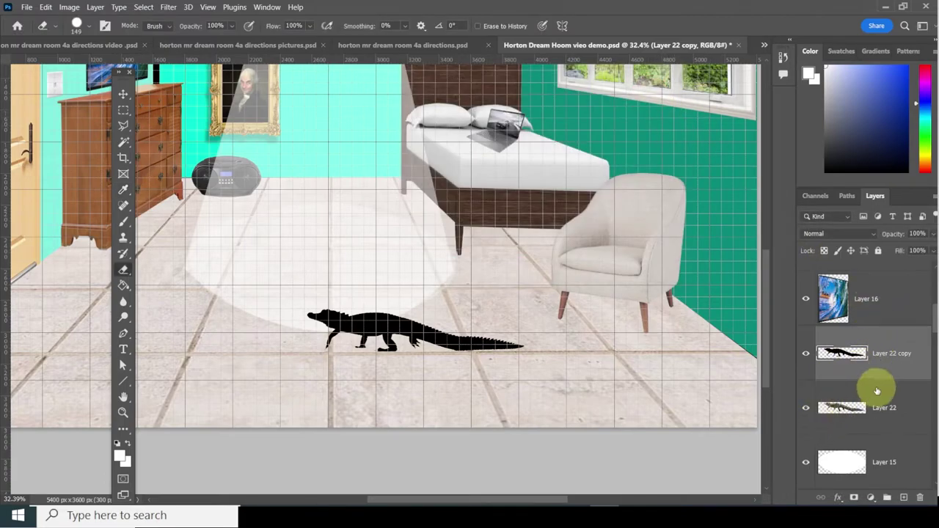
# Move the black copy below the alligator and flip it upside down with Perspective.
pyautogui.click(905, 352)
pyautogui.moveTo(893, 416); pyautogui.dragTo(893, 417)
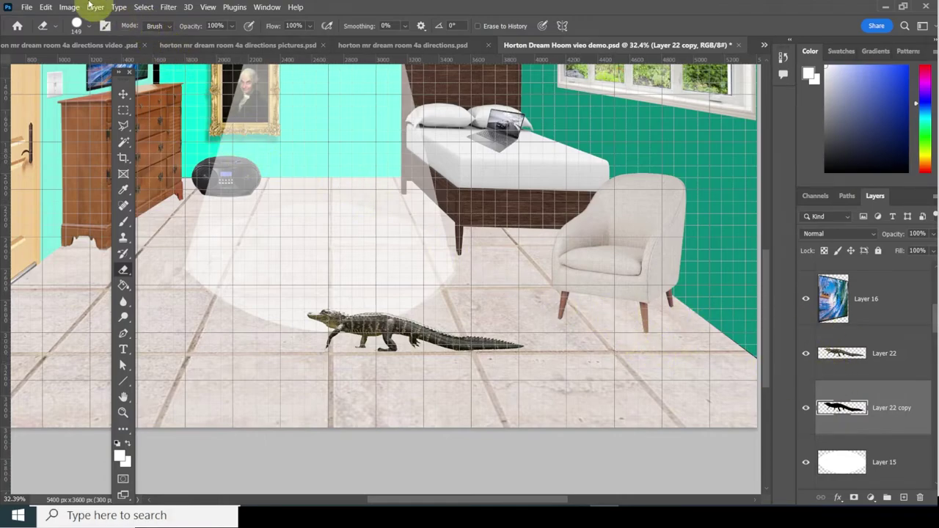
pyautogui.click(47, 9)
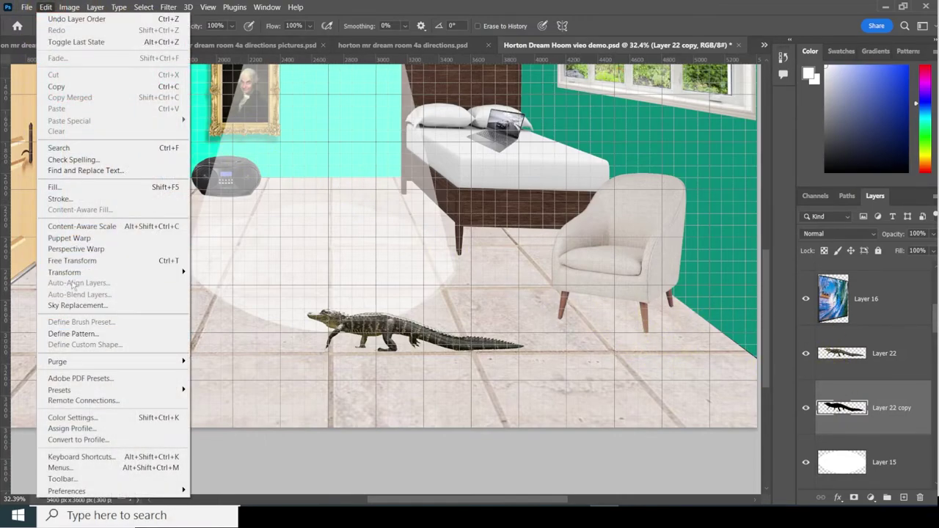
pyautogui.moveTo(64, 272)
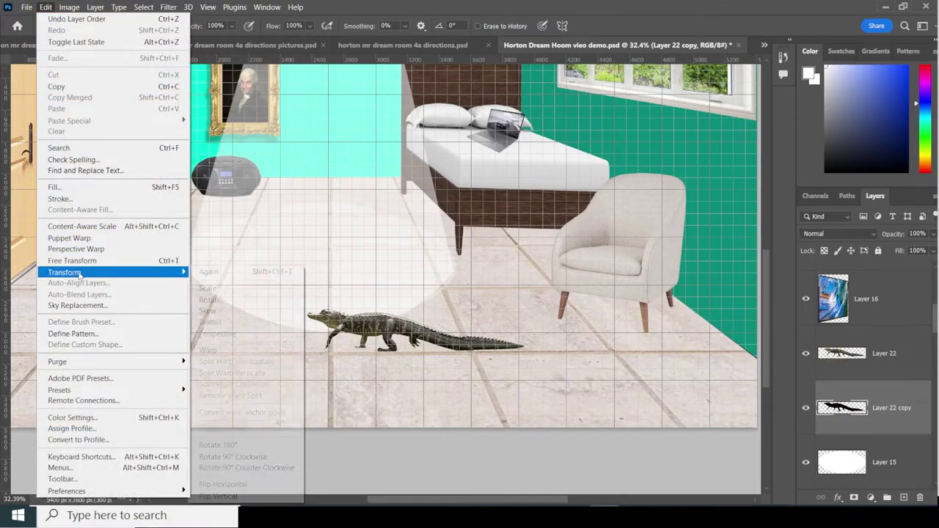
pyautogui.click(244, 334)
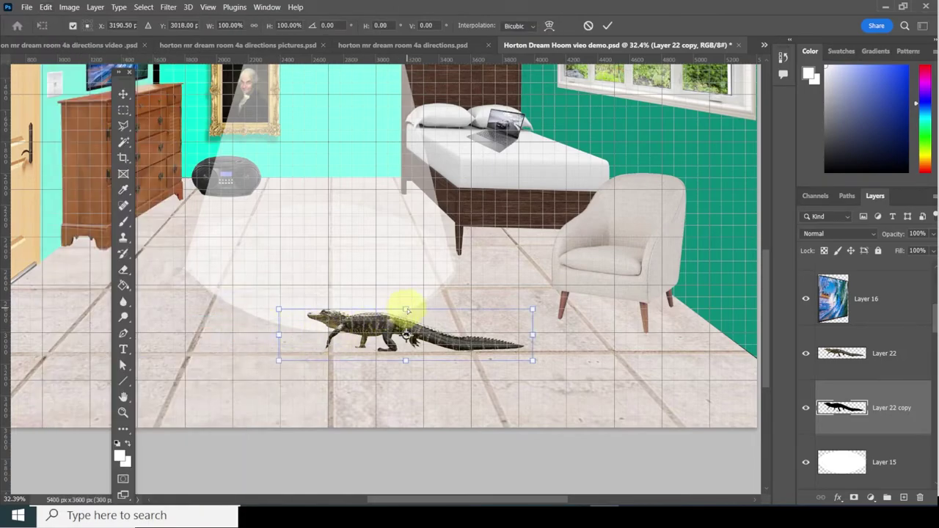
pyautogui.moveTo(406, 310); pyautogui.dragTo(399, 421)
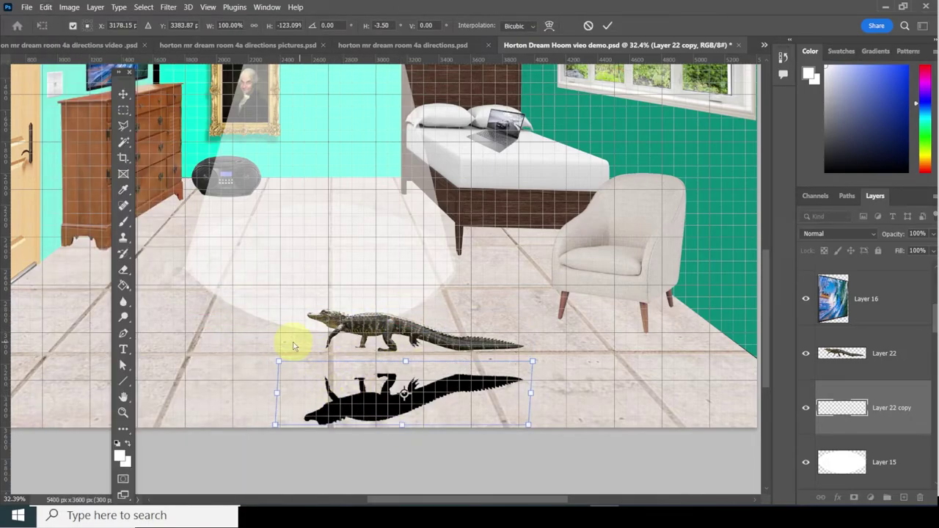
# Adjust the shadow's corners so it slants along the floor under the alligator's feet.
pyautogui.moveTo(288, 364); pyautogui.dragTo(225, 300)
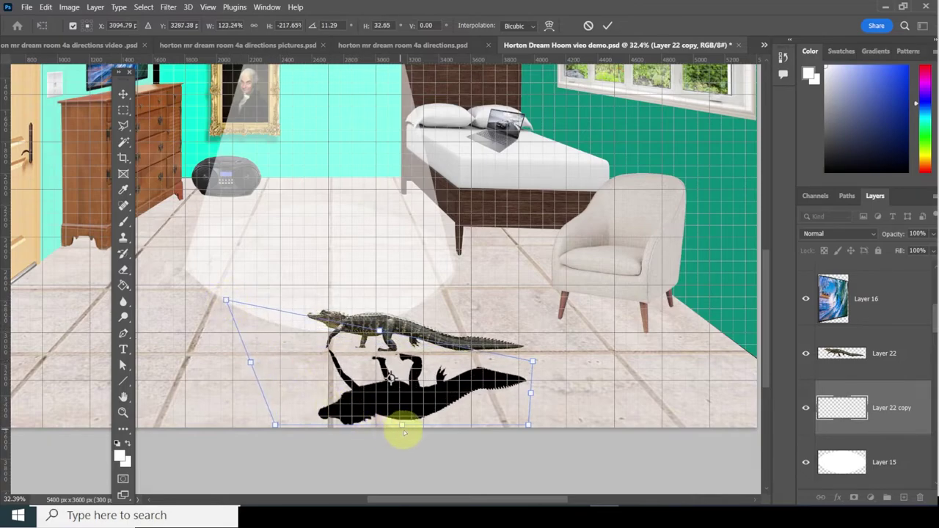
pyautogui.moveTo(274, 426); pyautogui.dragTo(272, 402)
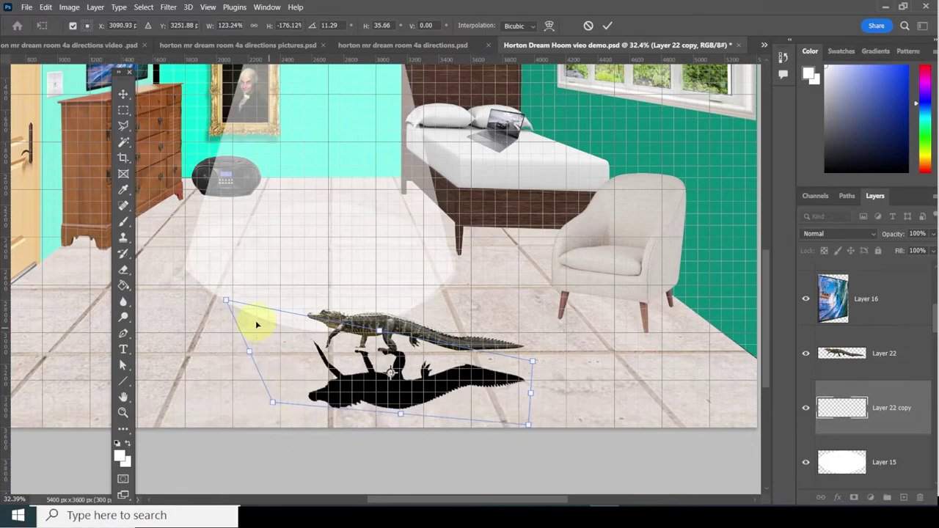
pyautogui.moveTo(227, 301); pyautogui.dragTo(260, 313)
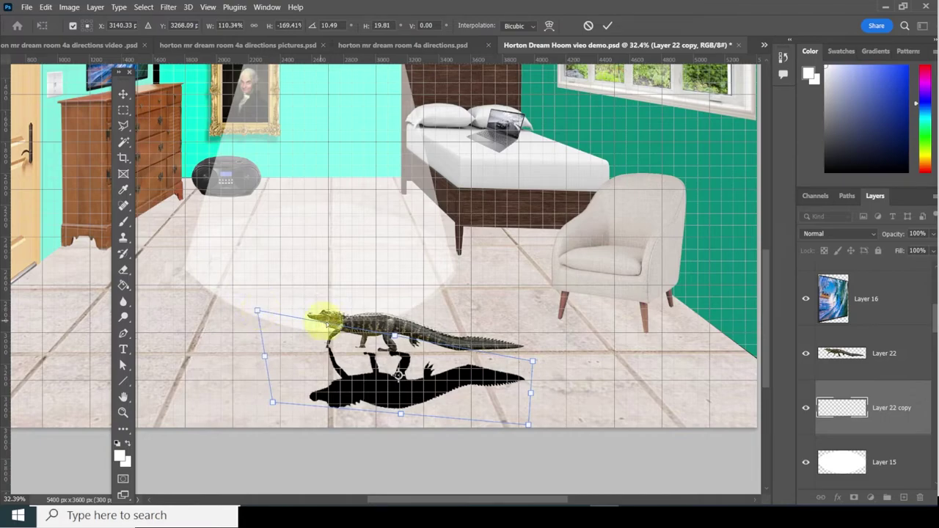
pyautogui.moveTo(537, 362); pyautogui.dragTo(544, 327)
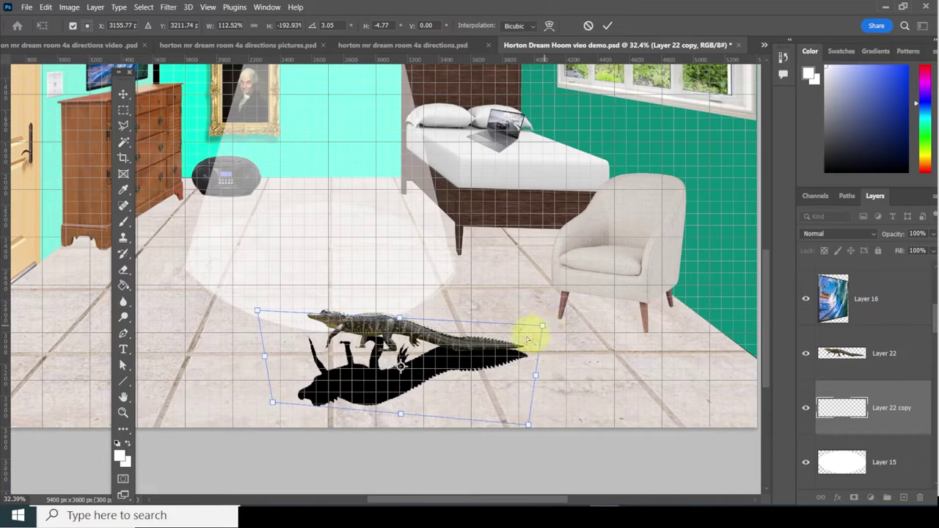
pyautogui.moveTo(257, 311); pyautogui.dragTo(301, 327)
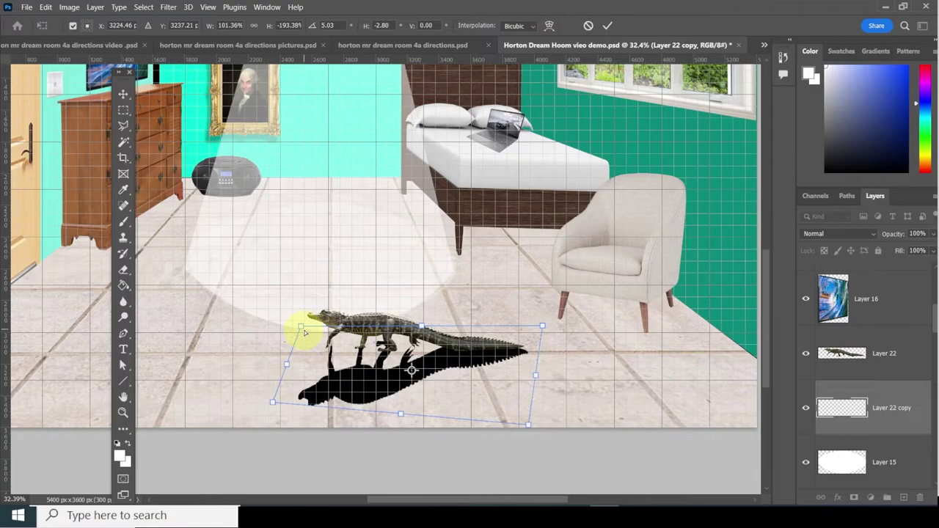
pyautogui.moveTo(305, 334); pyautogui.dragTo(307, 330)
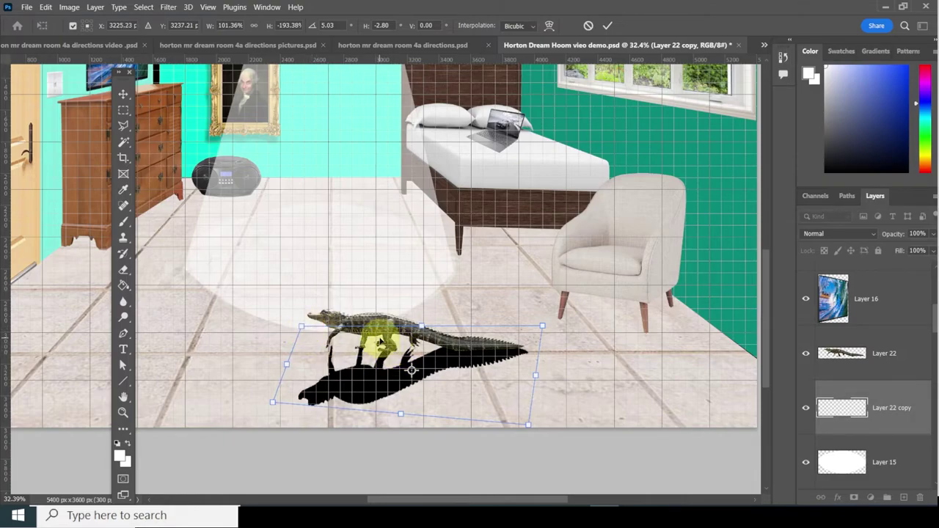
pyautogui.scroll(6, 378, 339)
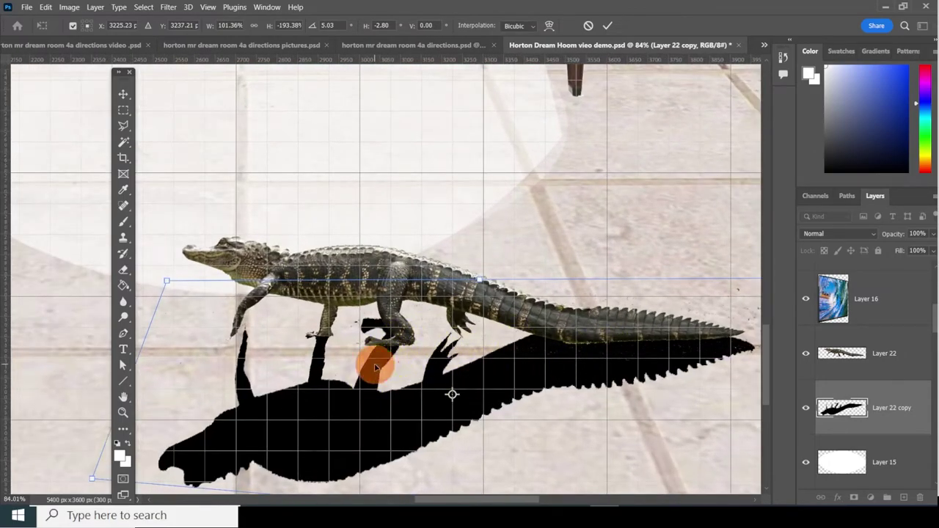
pyautogui.rightClick(375, 367)
# Warp the shadow's body and bend its left edge outward, then commit it.
pyautogui.click(398, 189)
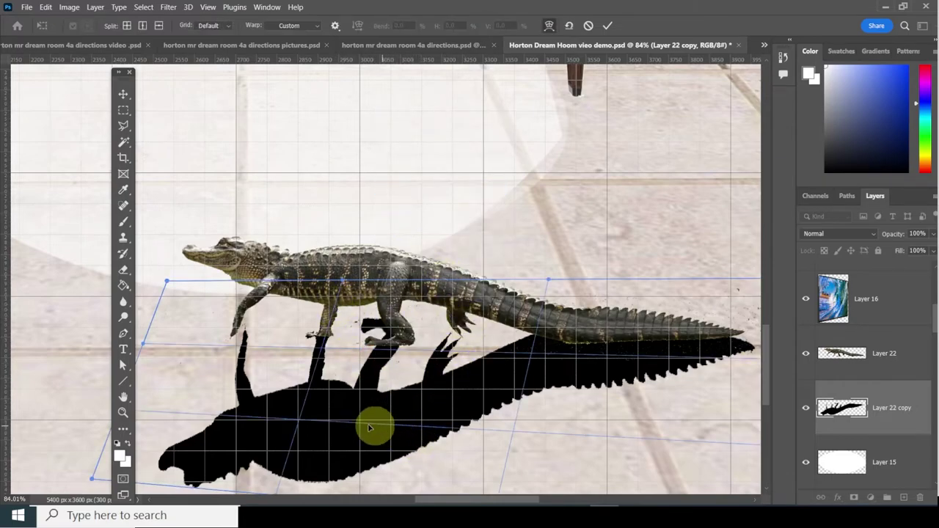
pyautogui.moveTo(303, 423); pyautogui.dragTo(284, 427)
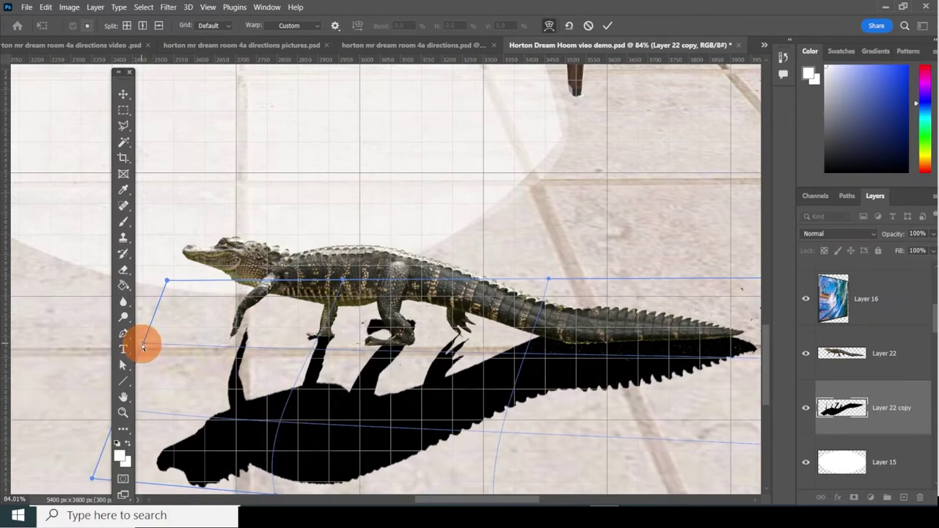
pyautogui.moveTo(141, 344); pyautogui.dragTo(122, 346)
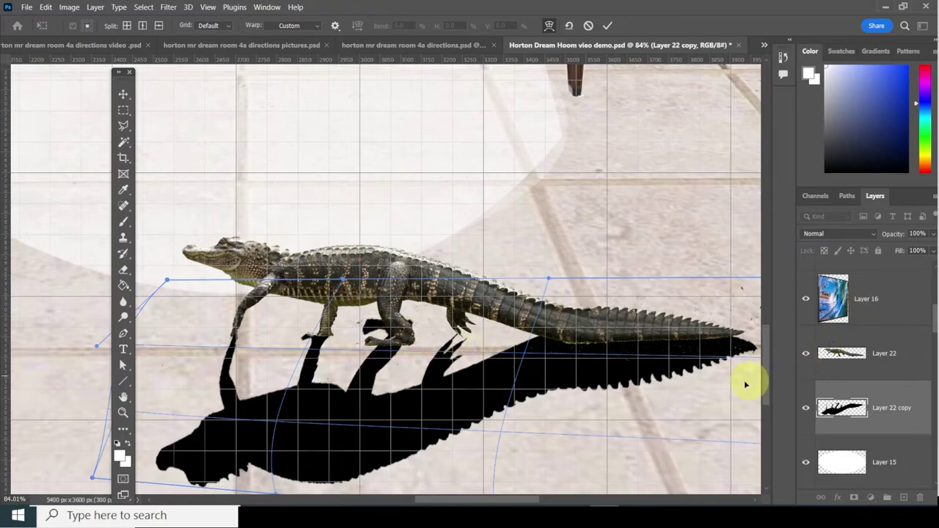
pyautogui.scroll(-4, 737, 382)
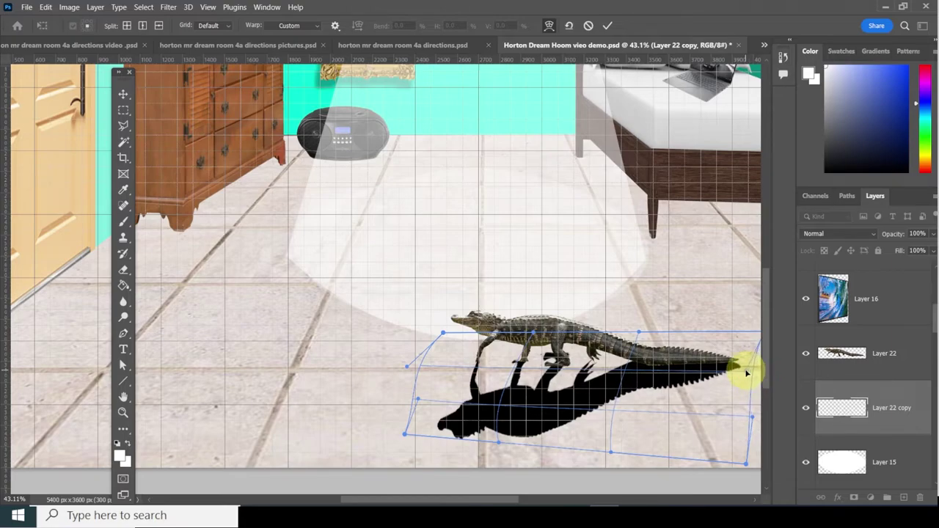
pyautogui.press('Return')
# Erase the stray shadow under the alligator's body.
pyautogui.press('e')
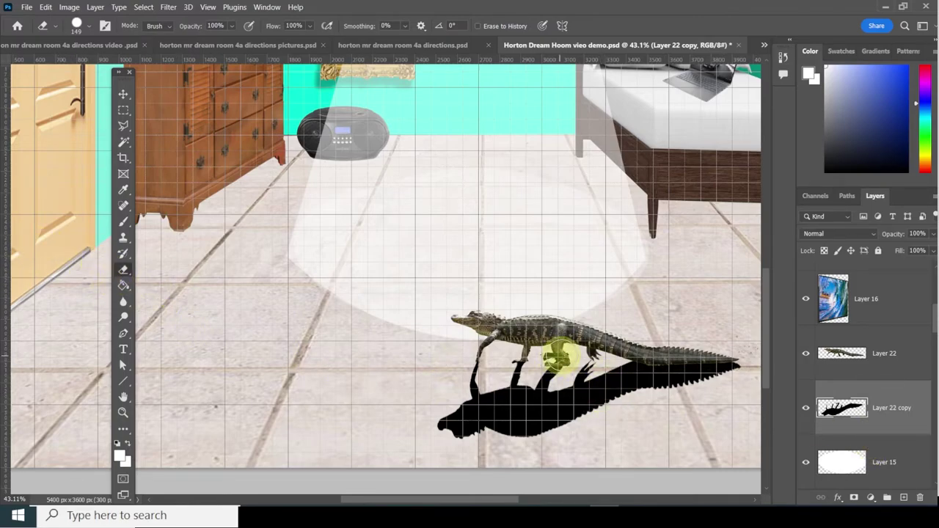
pyautogui.moveTo(556, 344)
pyautogui.mouseDown()
pyautogui.moveTo(566, 344)
pyautogui.moveTo(555, 350)
pyautogui.moveTo(540, 342)
pyautogui.moveTo(549, 335)
pyautogui.moveTo(540, 367)
pyautogui.mouseUp()
pyautogui.scroll(2, 547, 366)
pyautogui.scroll(1, 551, 374)
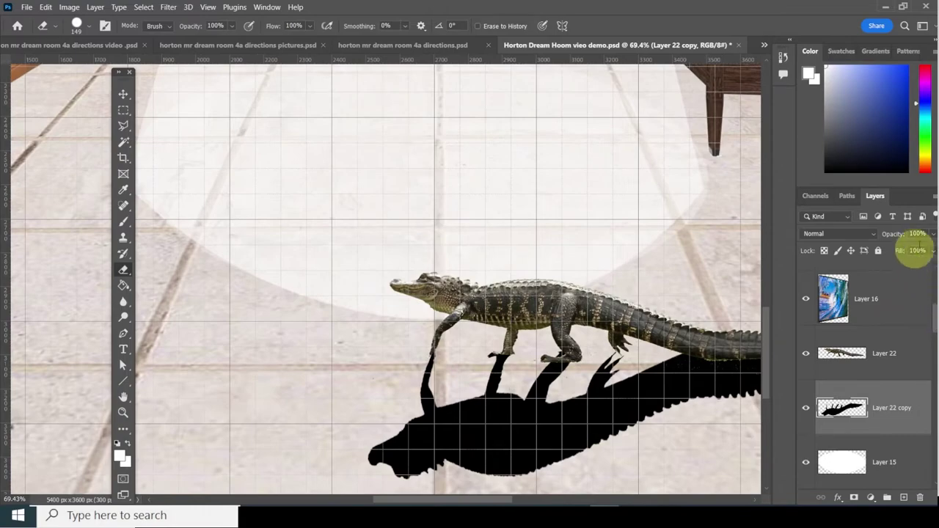
# Lower the shadow layer's opacity to 25%.
pyautogui.click(926, 234)
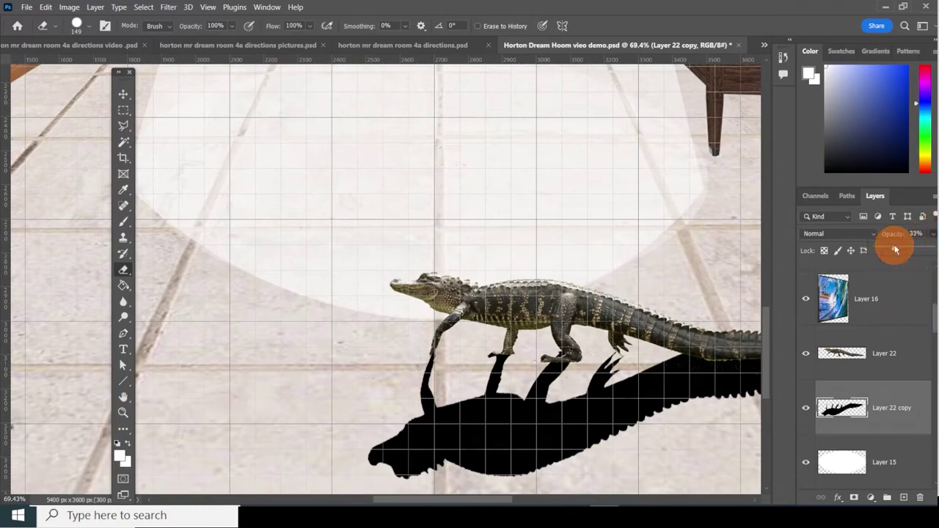
pyautogui.moveTo(895, 249); pyautogui.dragTo(890, 248)
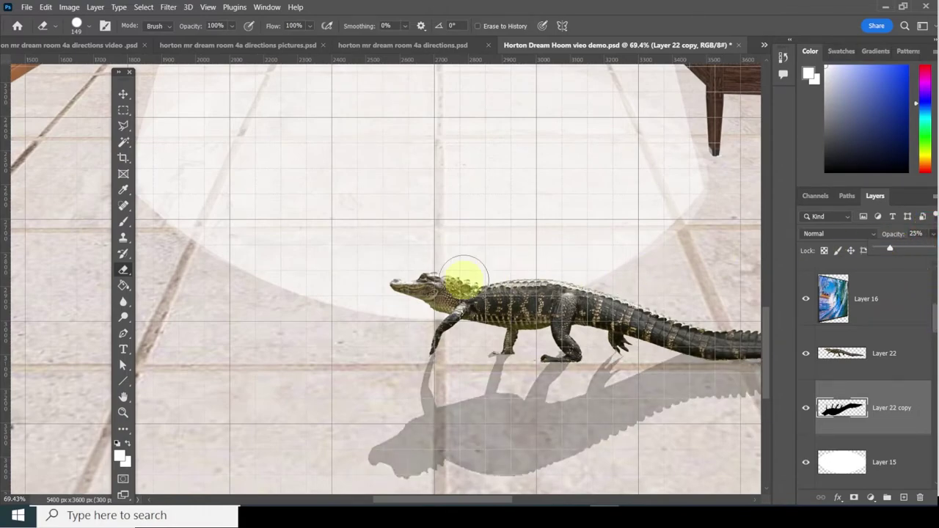
pyautogui.scroll(-5, 463, 279)
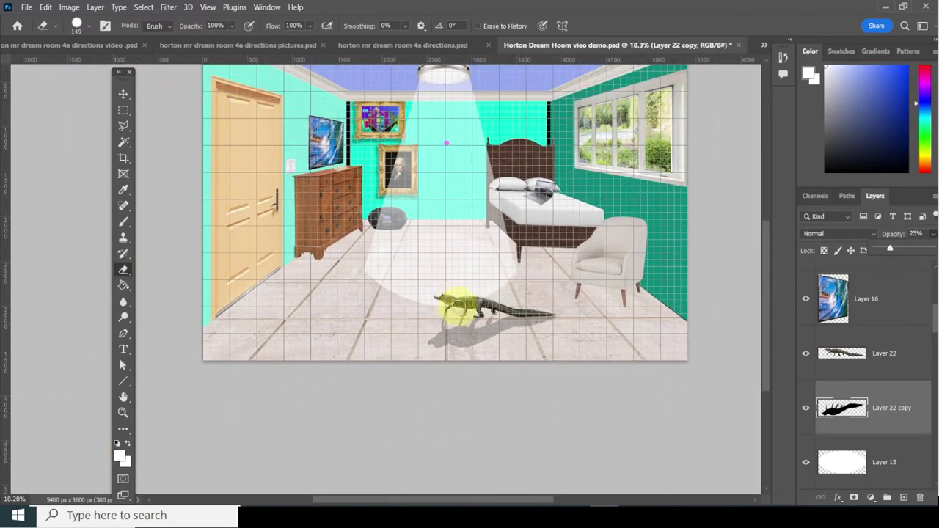
pyautogui.scroll(-1, 459, 304)
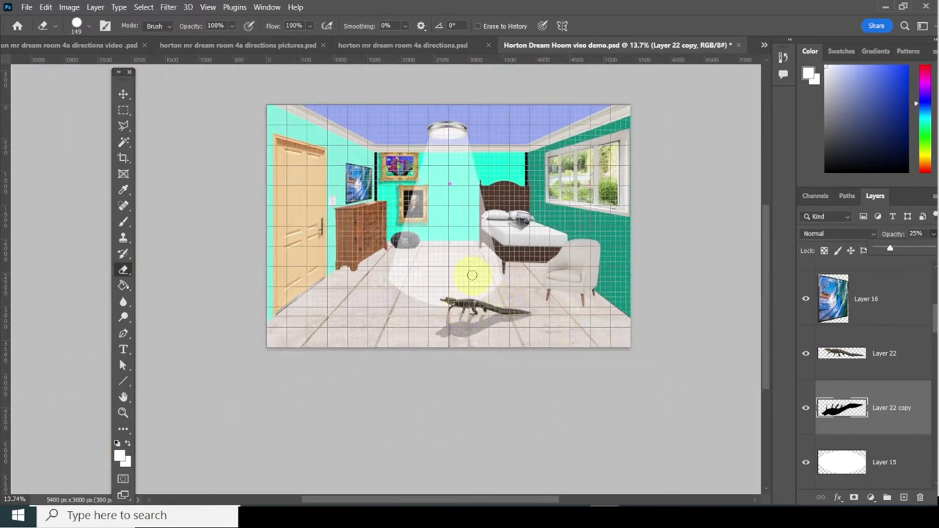
# In pictures.psd, hide the alligator layer and undo an accidental alligator drop into the collage.
pyautogui.click(263, 48)
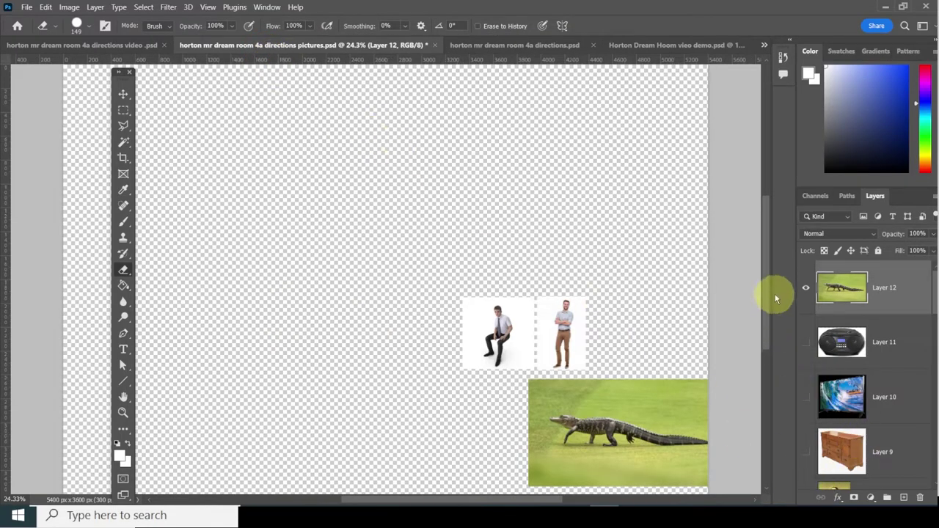
pyautogui.click(804, 289)
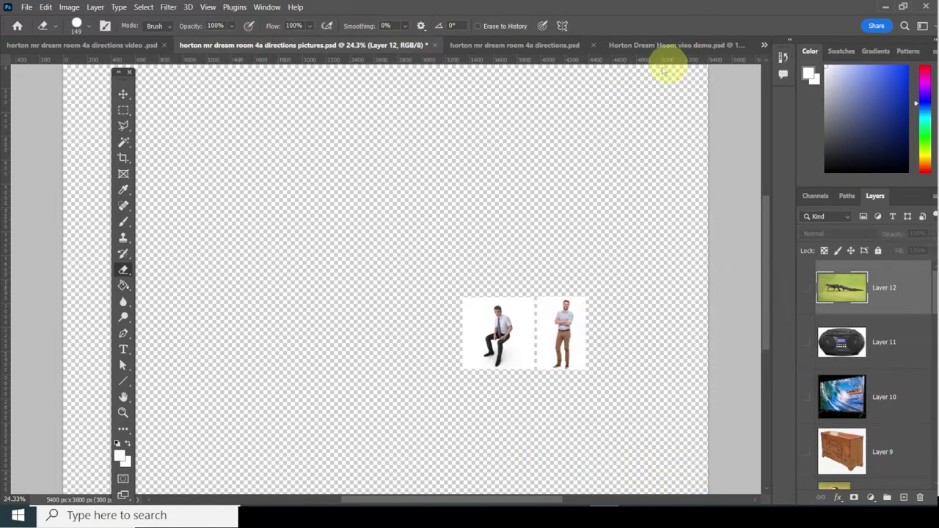
pyautogui.click(123, 94)
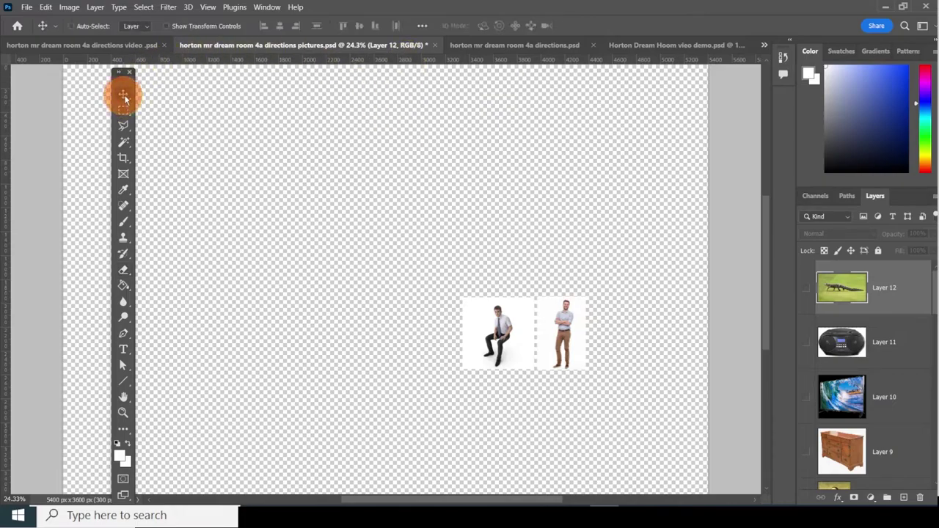
pyautogui.click(512, 343)
pyautogui.click(638, 44)
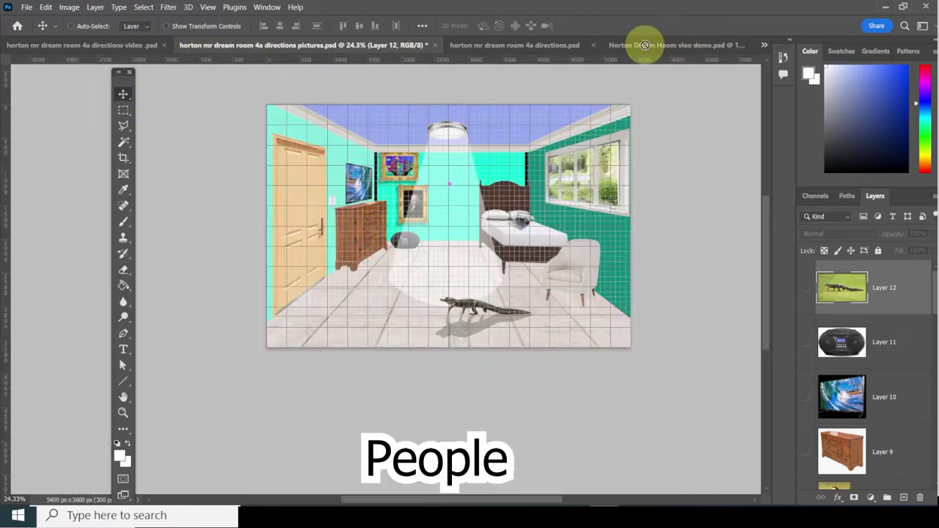
pyautogui.moveTo(643, 45); pyautogui.dragTo(565, 264)
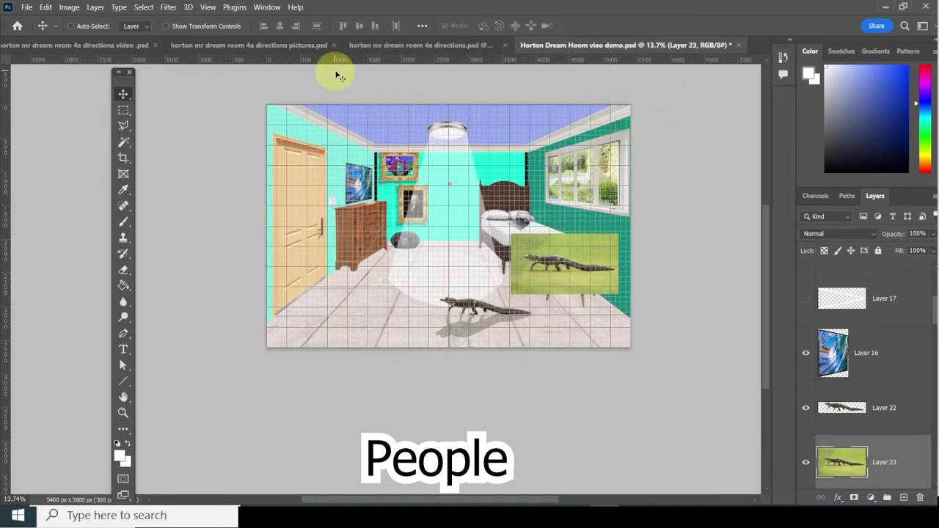
pyautogui.hotkey('ctrl', 'z')
pyautogui.click(266, 45)
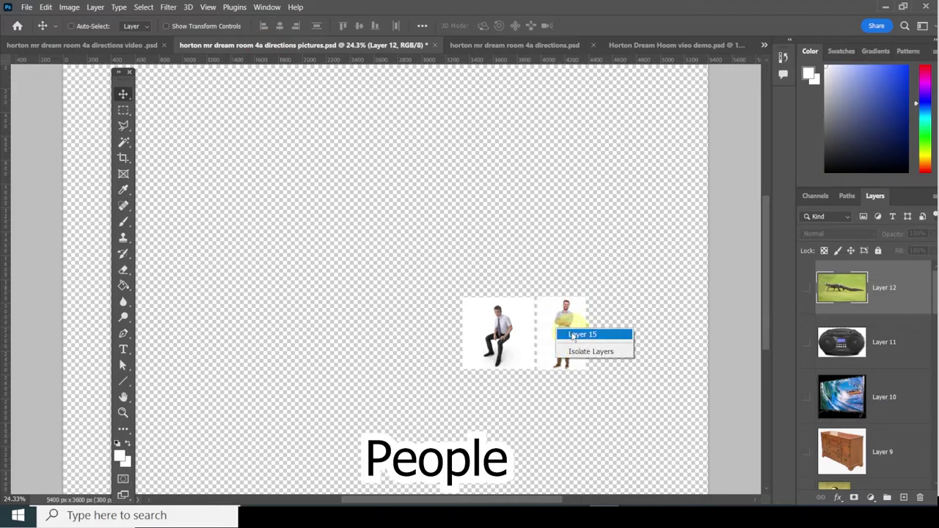
# Select the seated man's layer and drag him into the bedroom collage.
pyautogui.rightClick(503, 334)
pyautogui.click(535, 341)
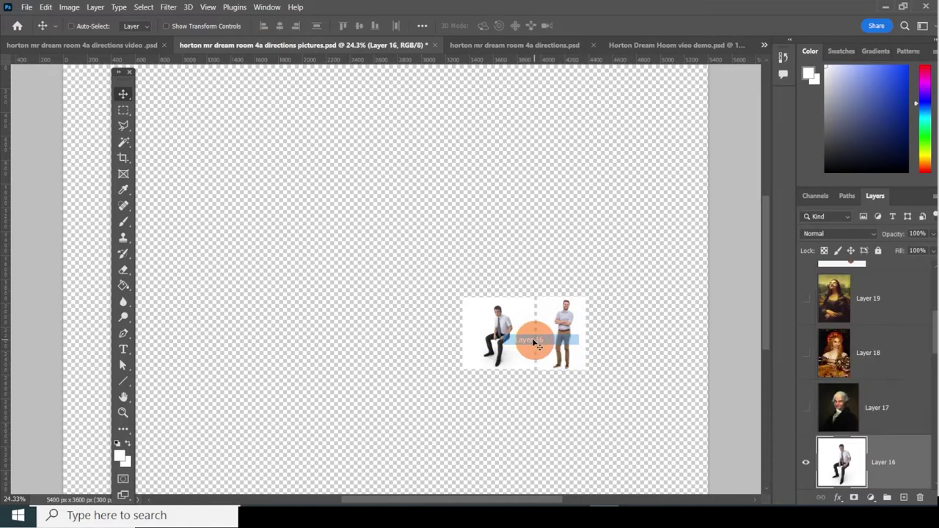
pyautogui.moveTo(502, 336); pyautogui.dragTo(538, 277)
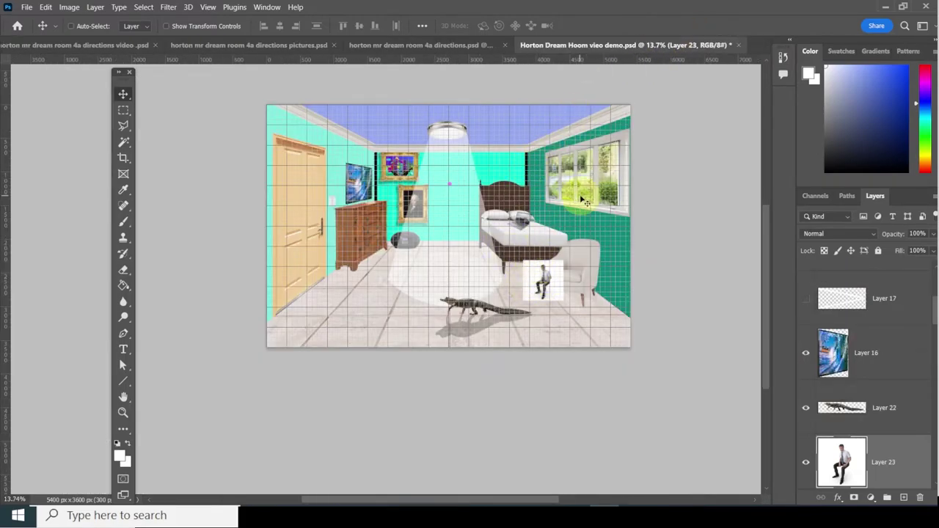
# Select the standing man's layer and drag him into the bedroom near the dresser.
pyautogui.click(229, 48)
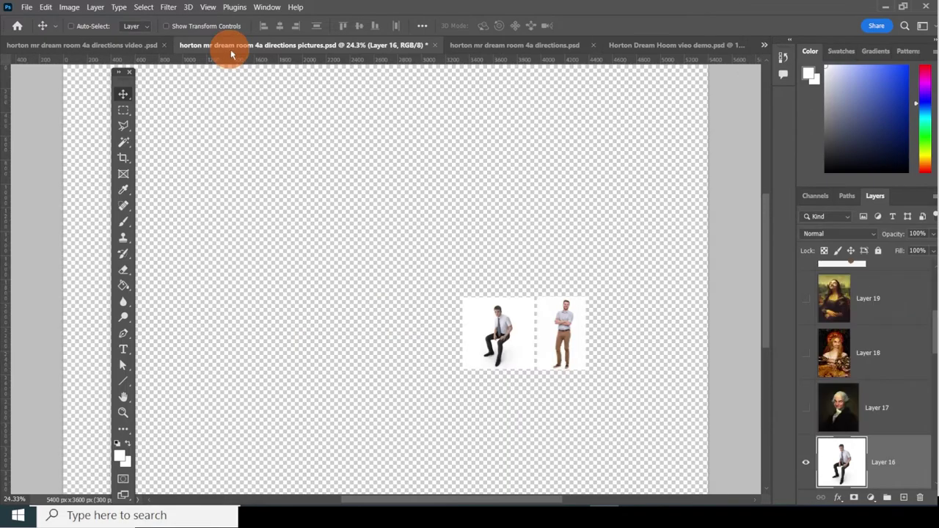
pyautogui.moveTo(561, 345); pyautogui.dragTo(513, 397)
pyautogui.click(805, 462)
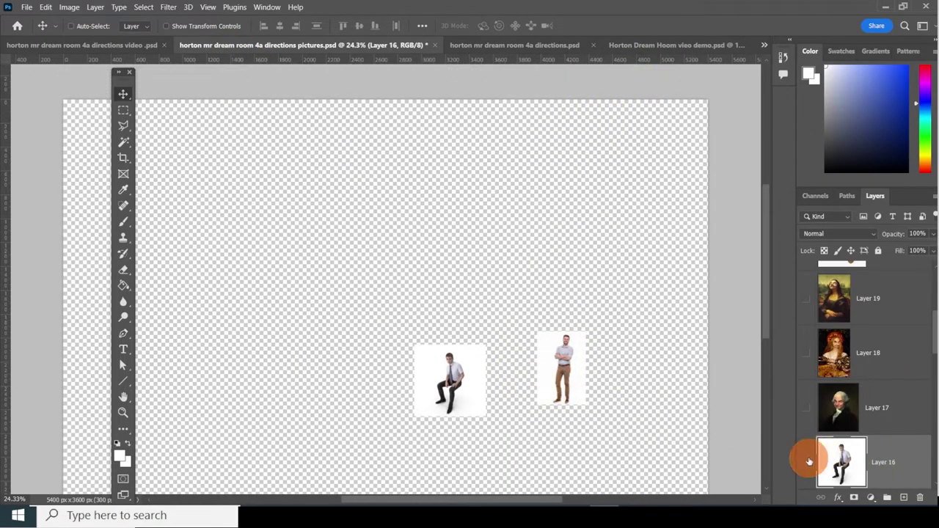
pyautogui.rightClick(573, 373)
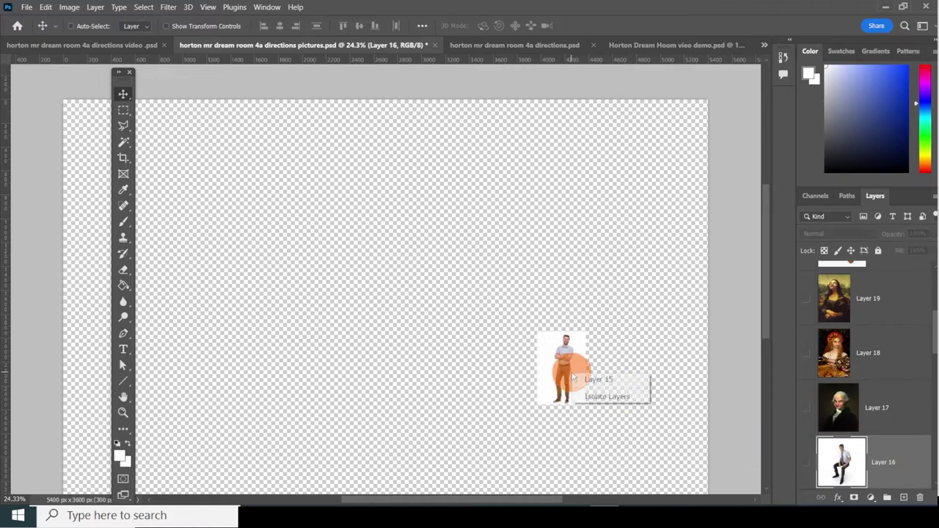
pyautogui.click(612, 380)
pyautogui.moveTo(557, 370); pyautogui.dragTo(454, 254)
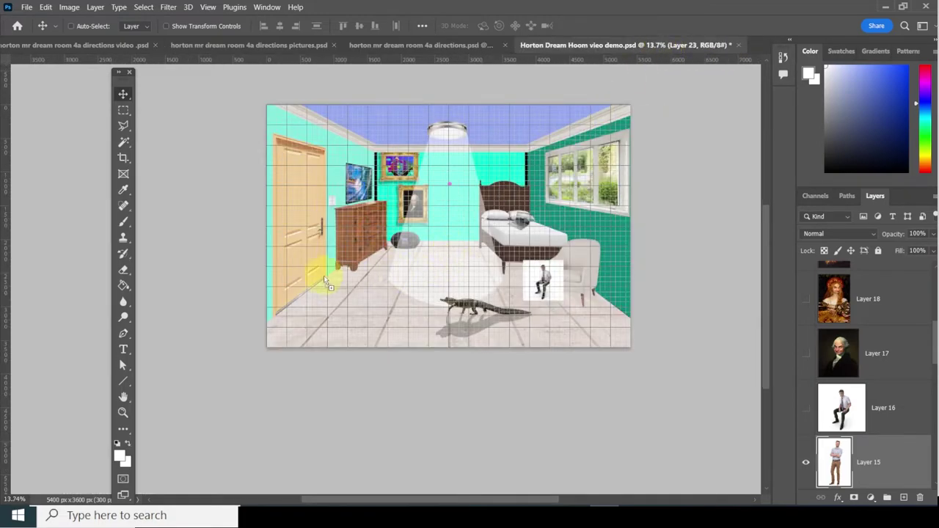
pyautogui.moveTo(323, 275); pyautogui.dragTo(355, 295)
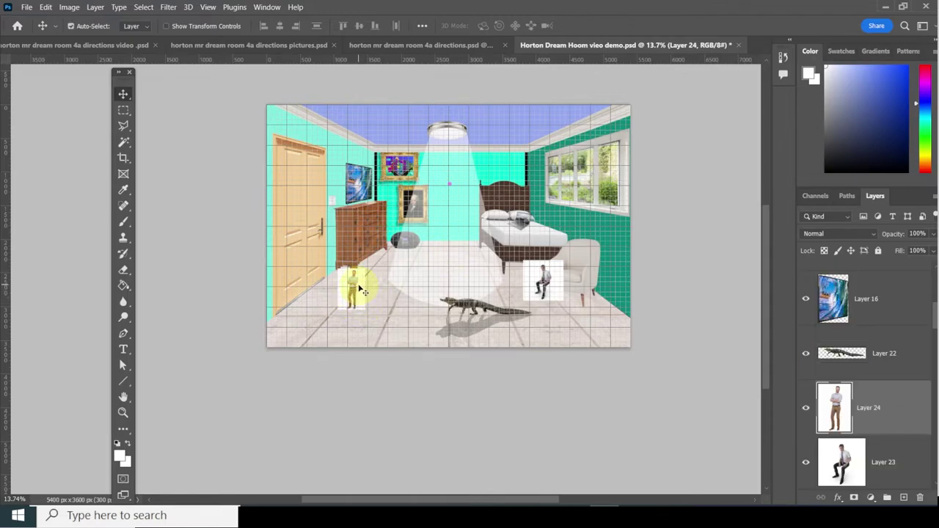
# Scale the standing man to about triple size over the door, then bring his layer to front.
pyautogui.hotkey('ctrl', 't')
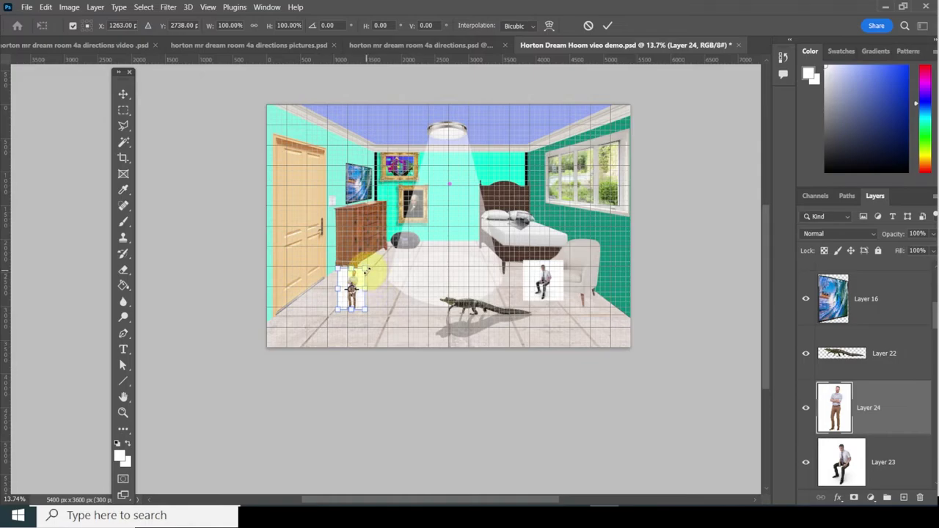
pyautogui.moveTo(365, 270); pyautogui.dragTo(431, 169)
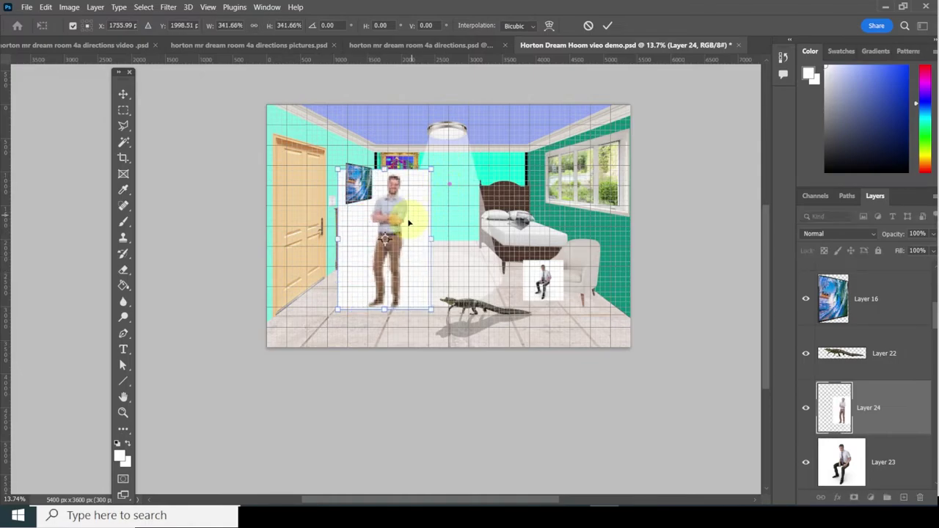
pyautogui.moveTo(409, 222); pyautogui.dragTo(343, 237)
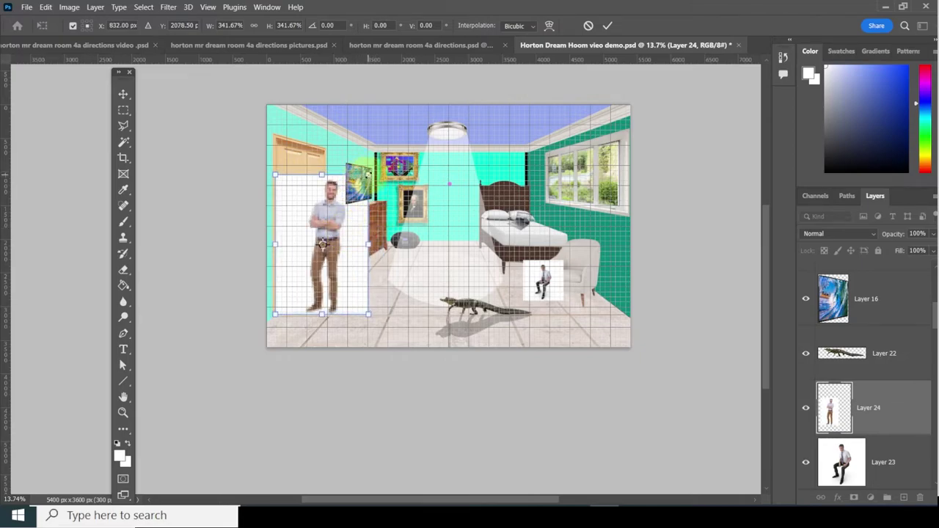
pyautogui.moveTo(368, 175); pyautogui.dragTo(366, 168)
pyautogui.moveTo(367, 240)
pyautogui.mouseDown()
pyautogui.moveTo(361, 229)
pyautogui.moveTo(362, 240)
pyautogui.mouseUp()
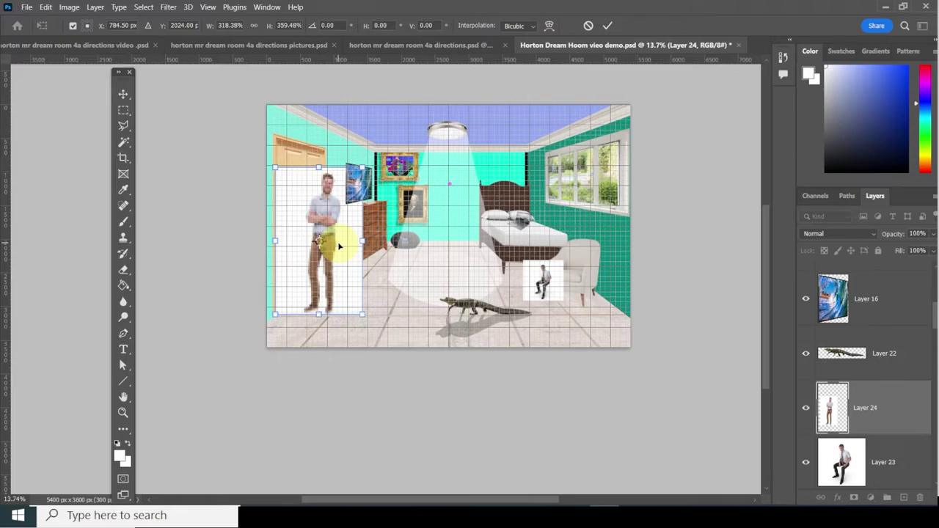
pyautogui.press('Return')
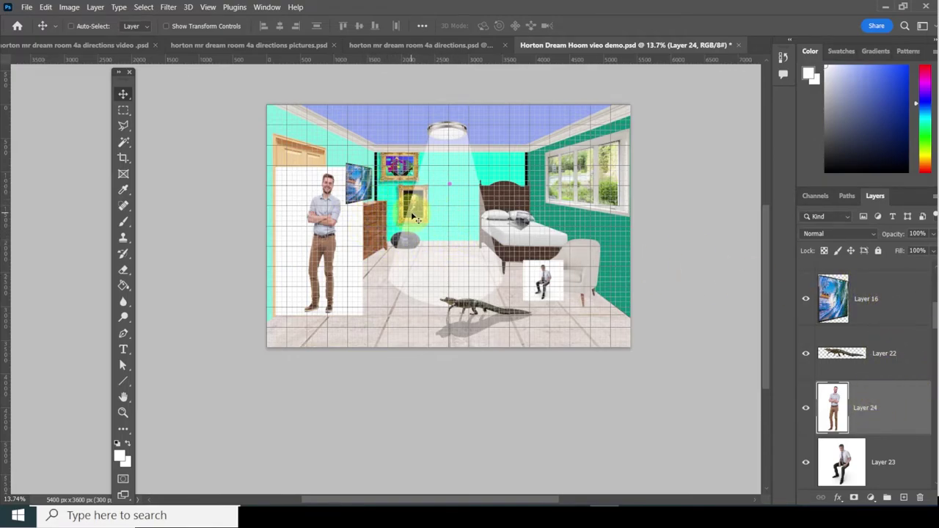
pyautogui.press('ctrl')
pyautogui.hotkey('ctrl', 'shift', ']')
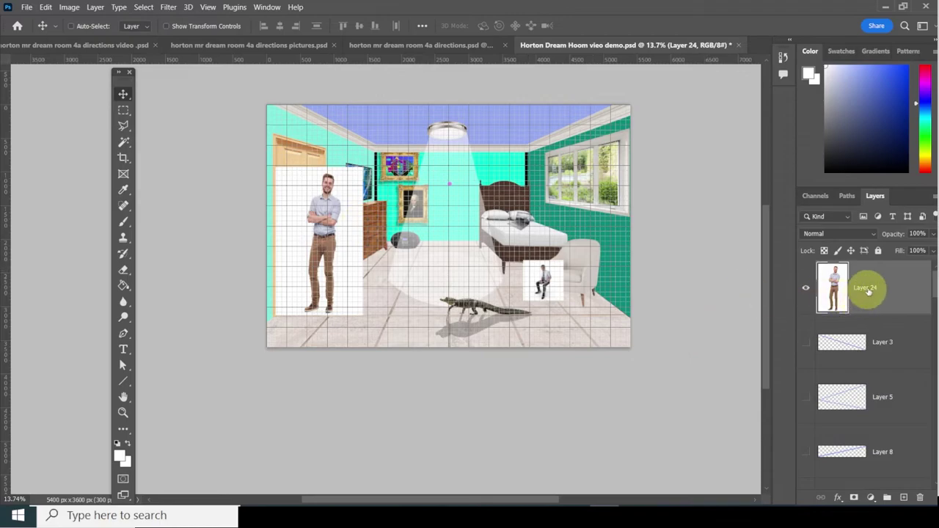
# Select the man's white backdrop with the Magic Wand at Tolerance 33, delete it, and deselect.
pyautogui.click(123, 143)
pyautogui.click(294, 211)
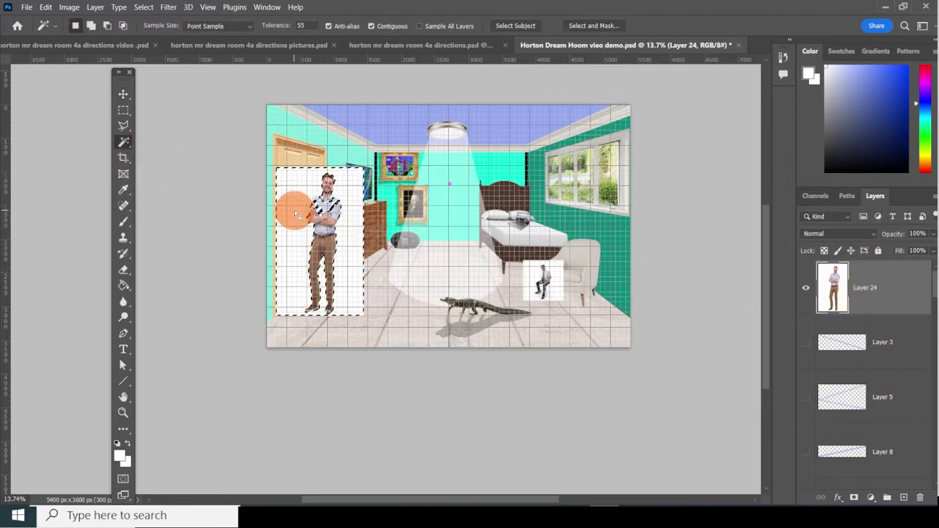
pyautogui.scroll(5, 323, 220)
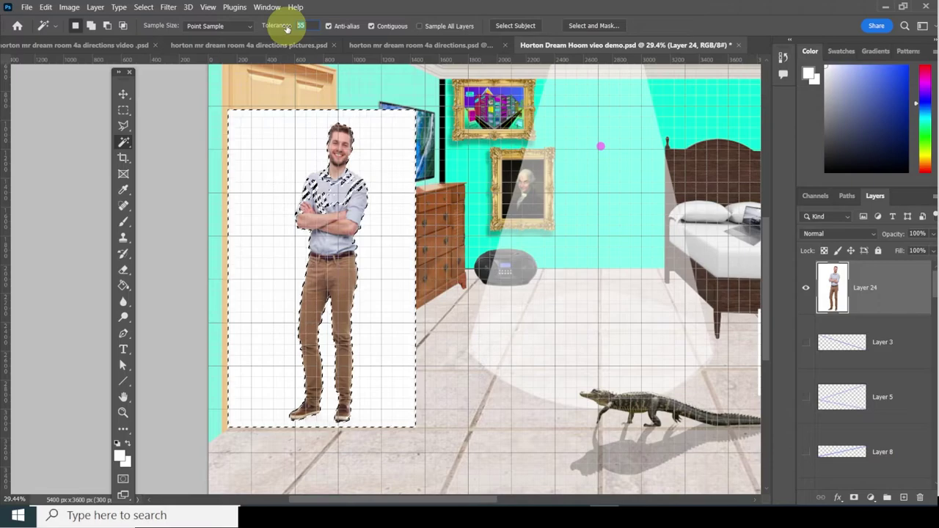
pyautogui.moveTo(287, 28); pyautogui.dragTo(287, 28)
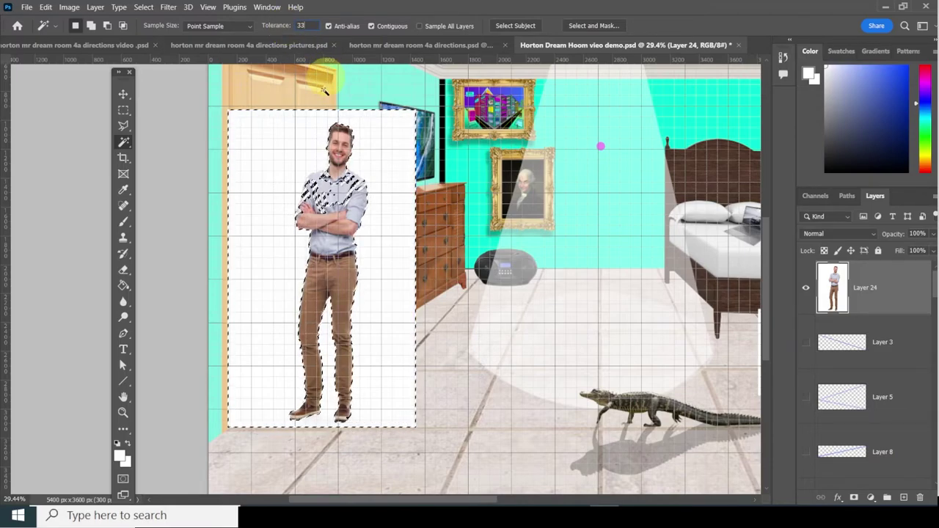
pyautogui.click(253, 211)
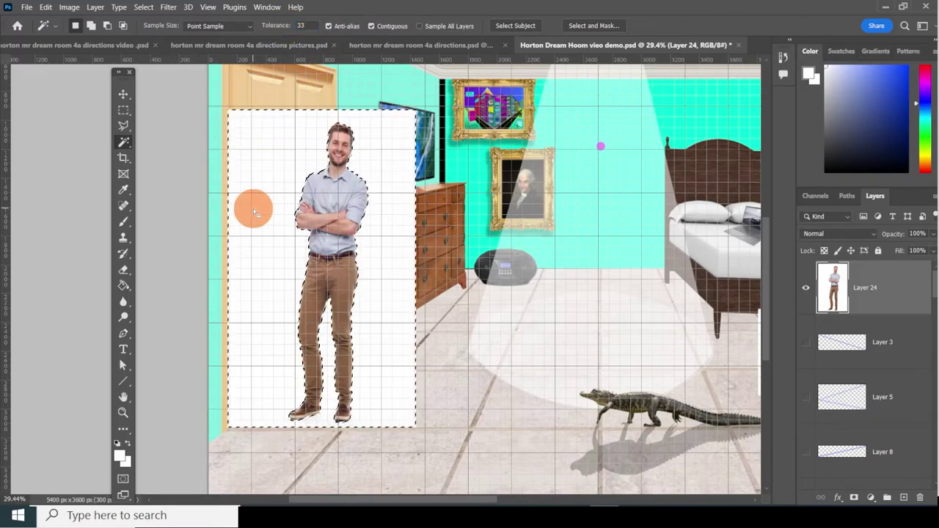
pyautogui.press('Delete')
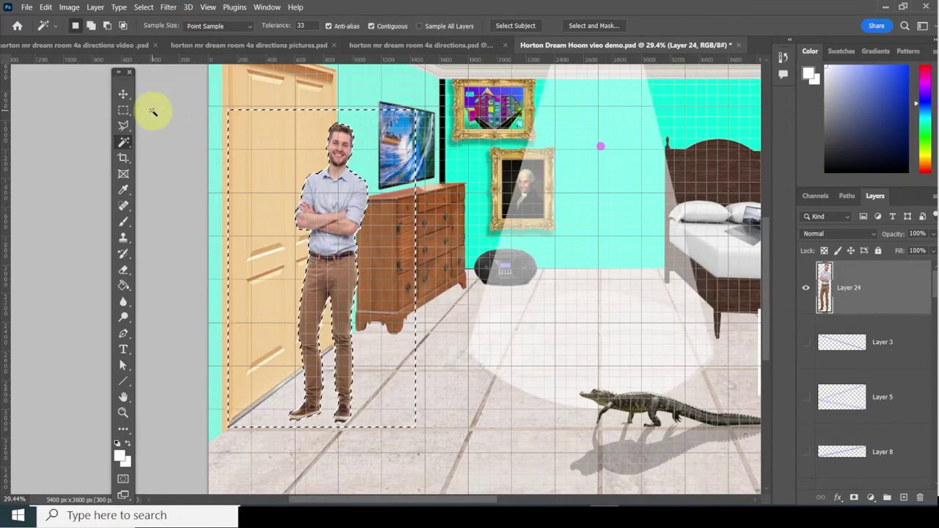
pyautogui.click(140, 8)
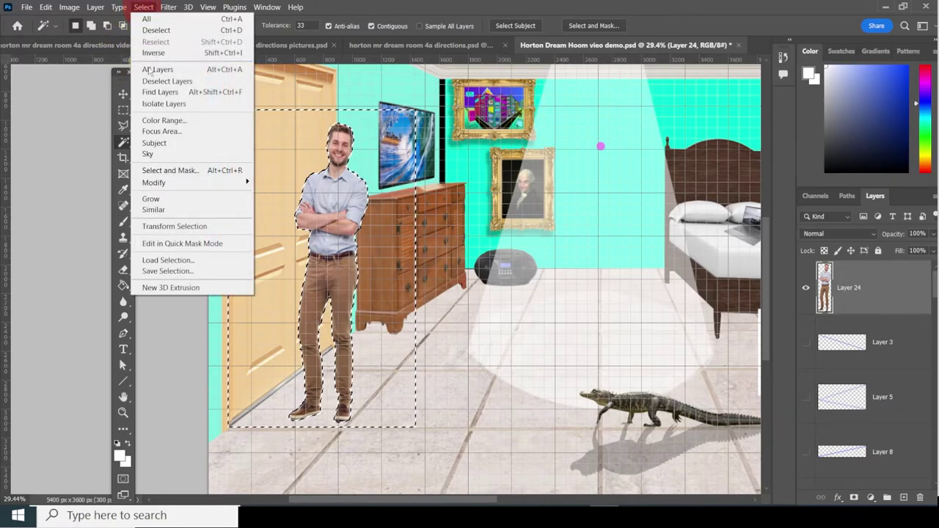
pyautogui.click(158, 31)
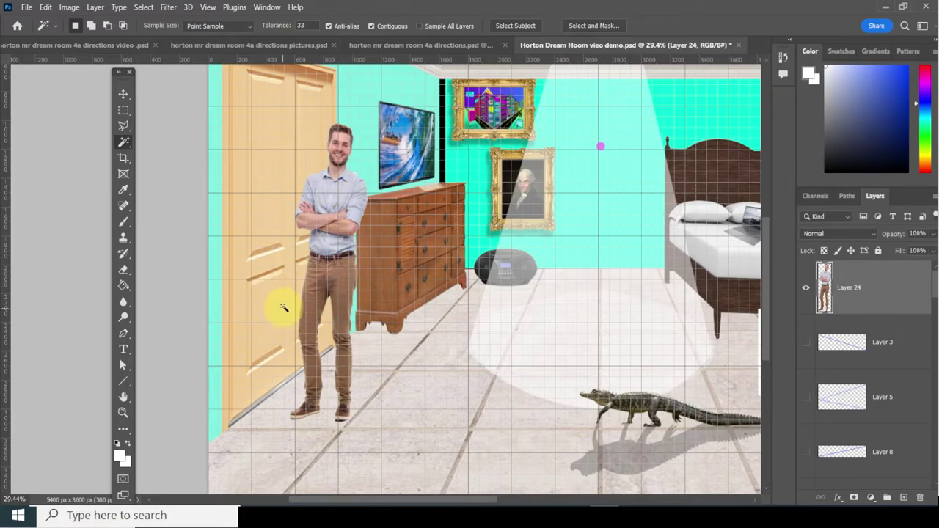
pyautogui.rightClick(886, 291)
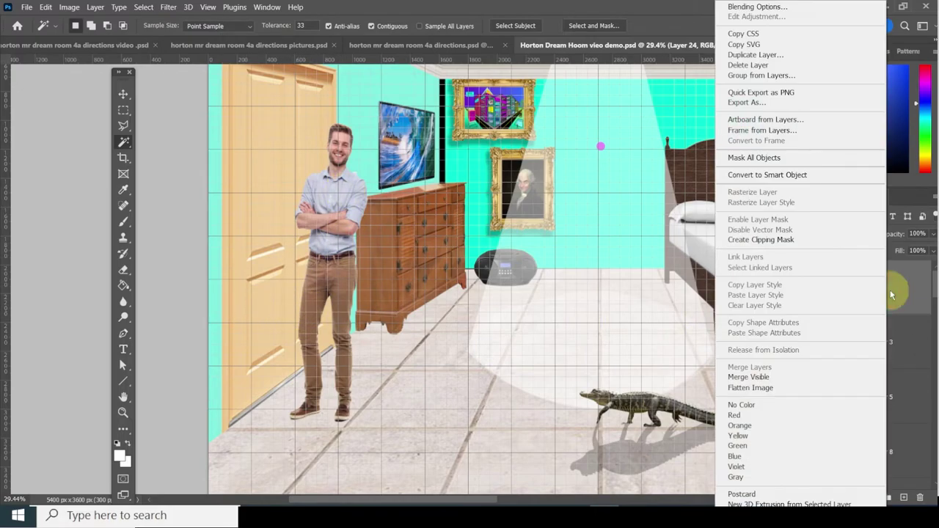
# Duplicate the man's layer as Layer 24 copy, dock the toolbox, and select Layer 24.
pyautogui.click(762, 55)
pyautogui.click(599, 147)
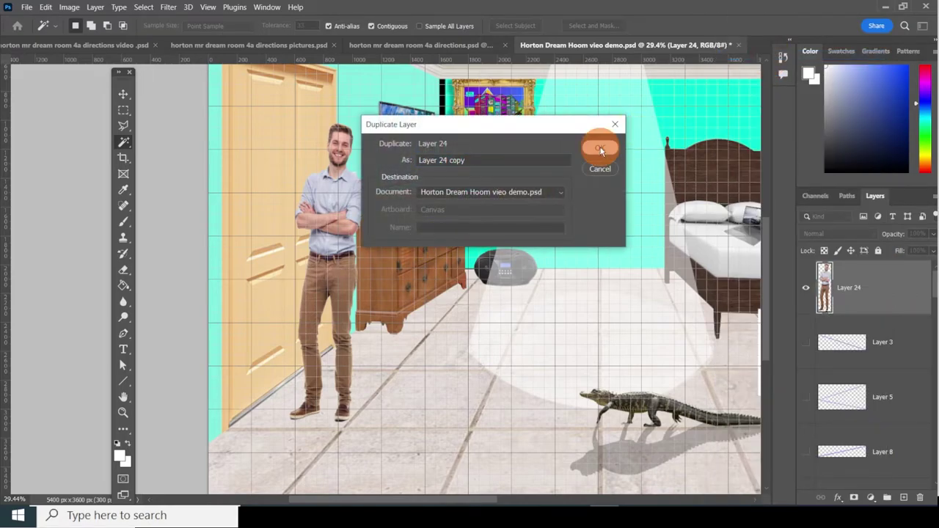
pyautogui.scroll(-1, 598, 149)
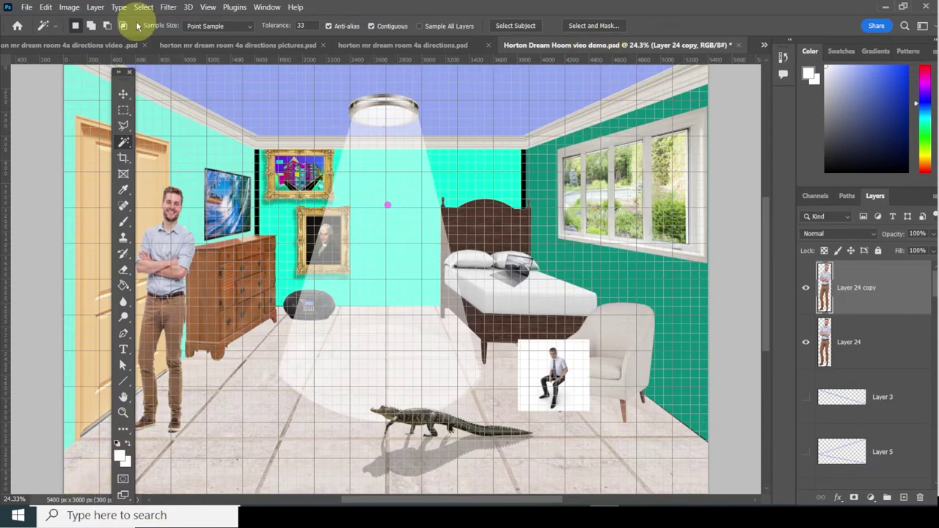
pyautogui.moveTo(123, 72); pyautogui.dragTo(31, 71)
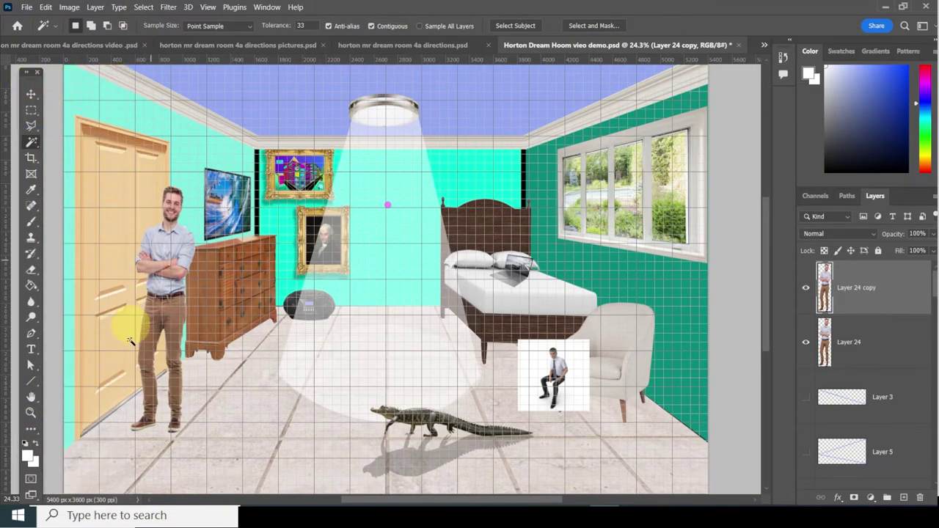
pyautogui.click(884, 349)
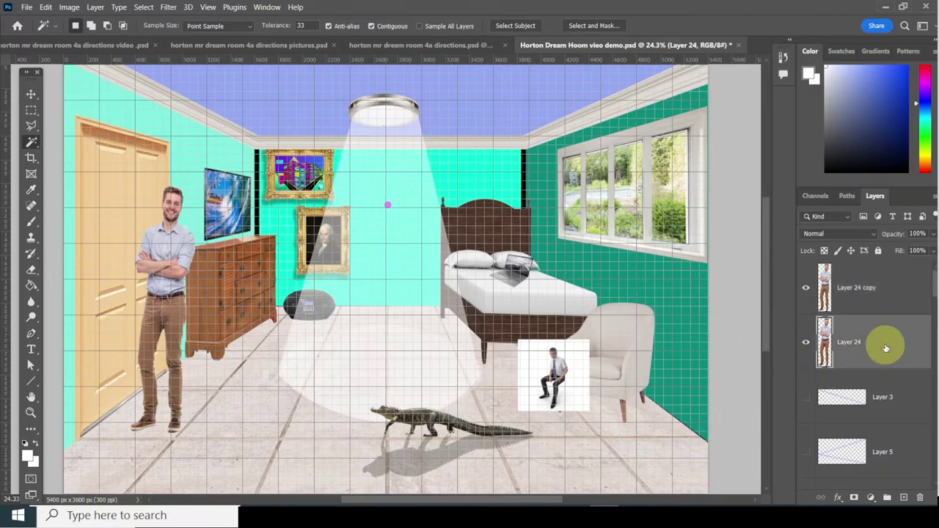
# Set Layer 24's Hue/Saturation Lightness to -100, then toggle Layer 24 copy's visibility to check.
pyautogui.click(69, 7)
pyautogui.moveTo(41, 9)
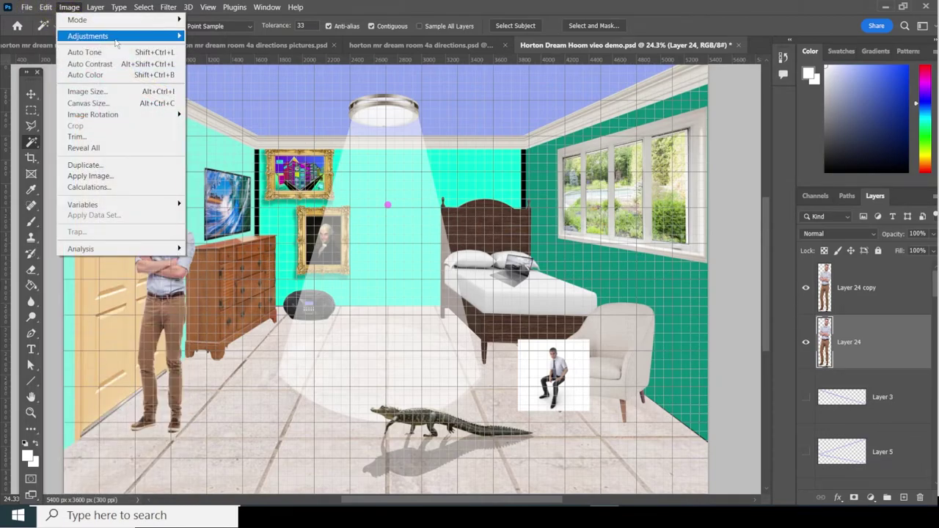
pyautogui.moveTo(136, 38)
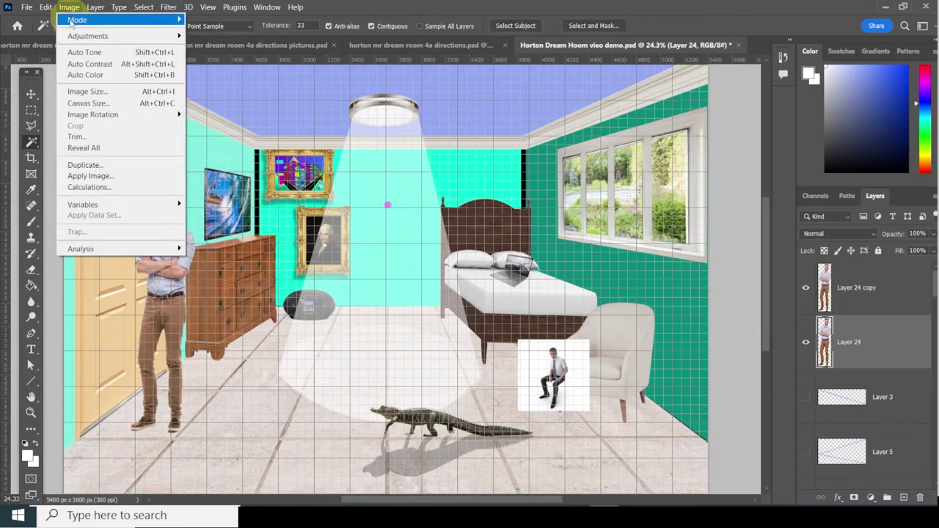
pyautogui.moveTo(175, 36)
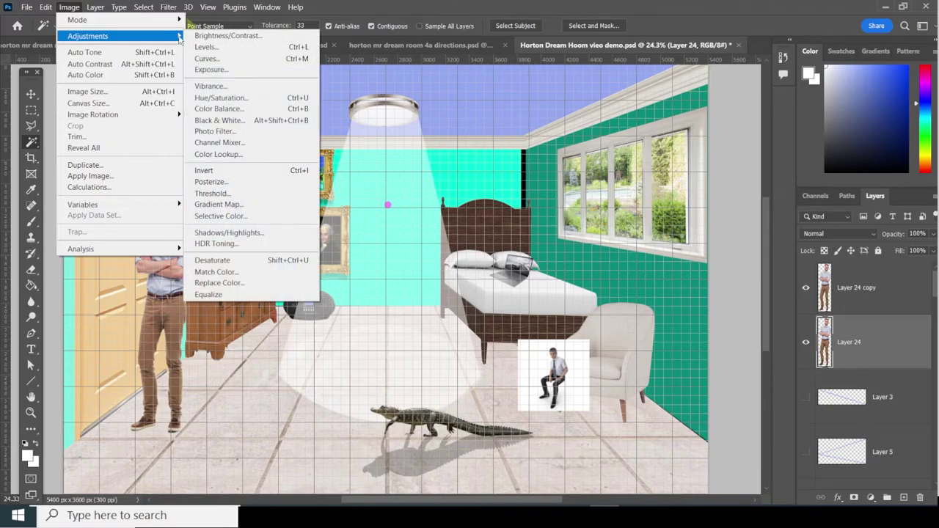
pyautogui.click(246, 97)
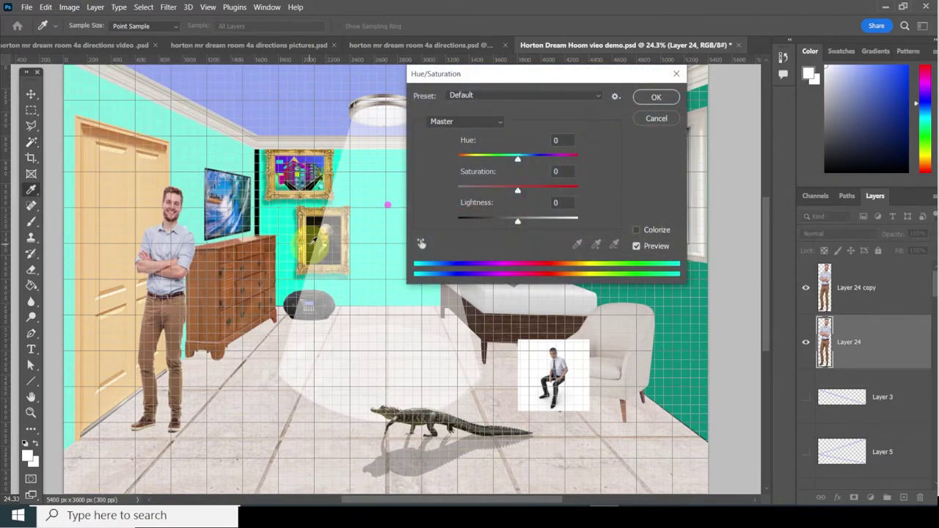
pyautogui.moveTo(517, 158); pyautogui.dragTo(444, 218)
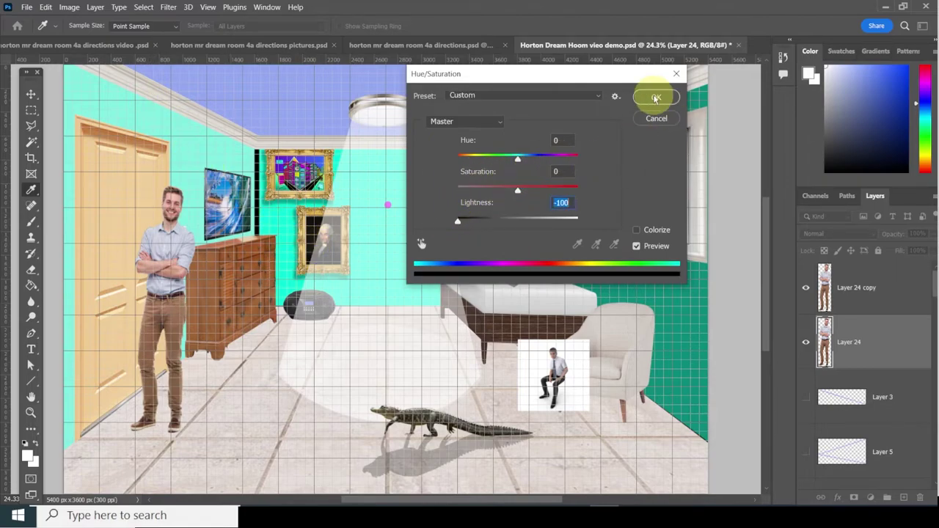
pyautogui.click(656, 98)
pyautogui.press('w')
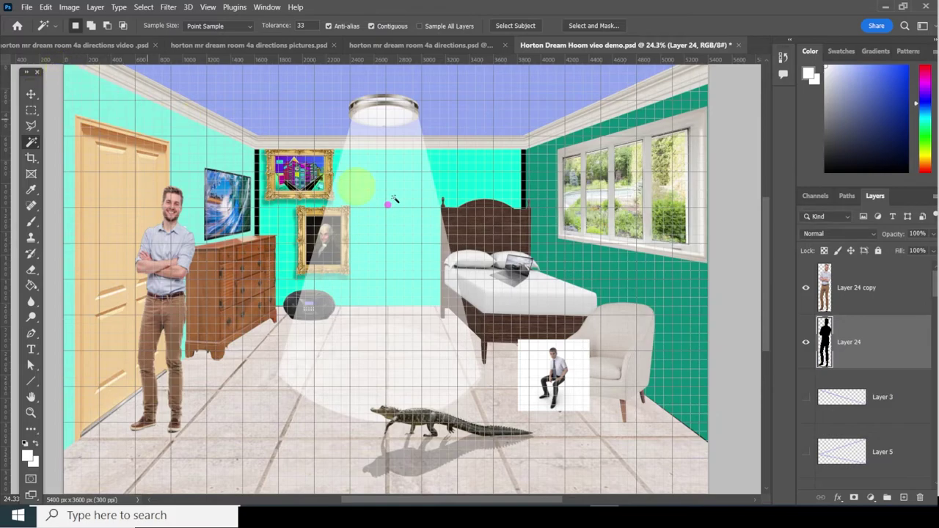
pyautogui.click(803, 290)
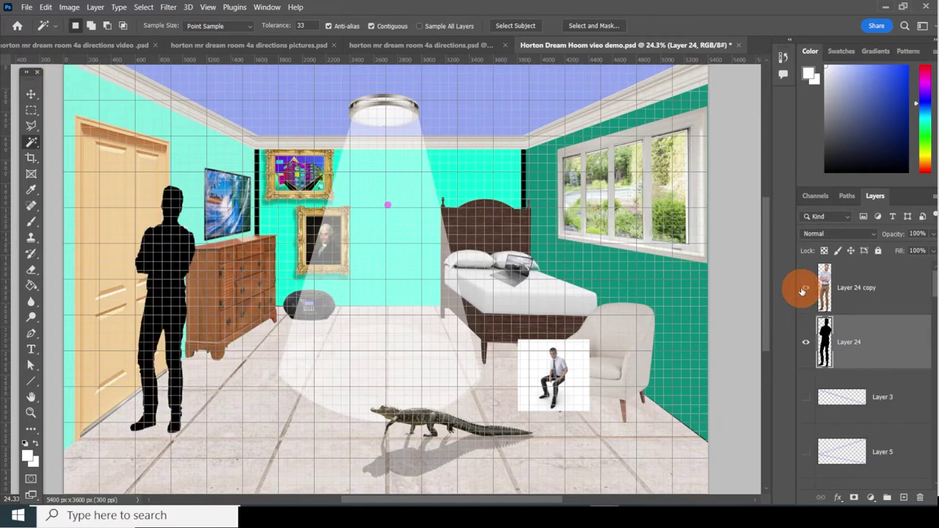
pyautogui.click(804, 289)
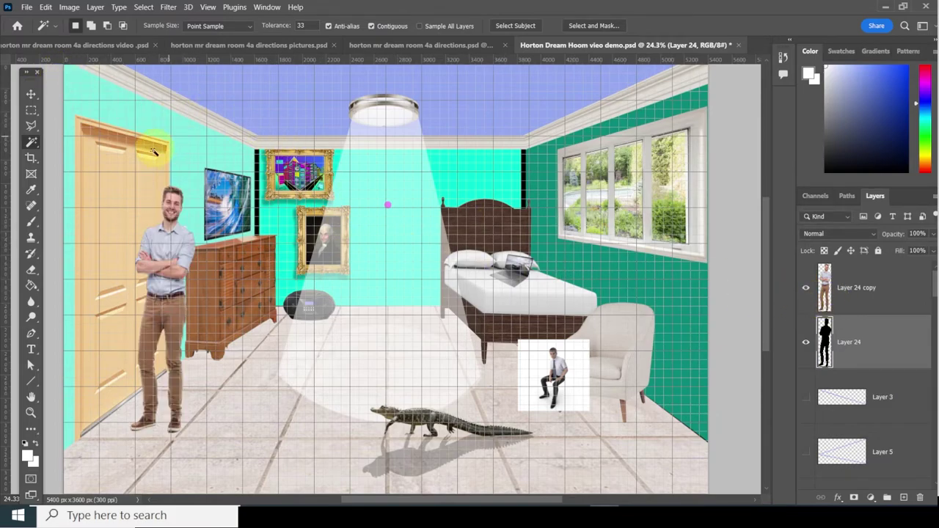
# Distort Layer 24's black silhouette into a long floor shadow stretching down-left from the feet.
pyautogui.click(46, 7)
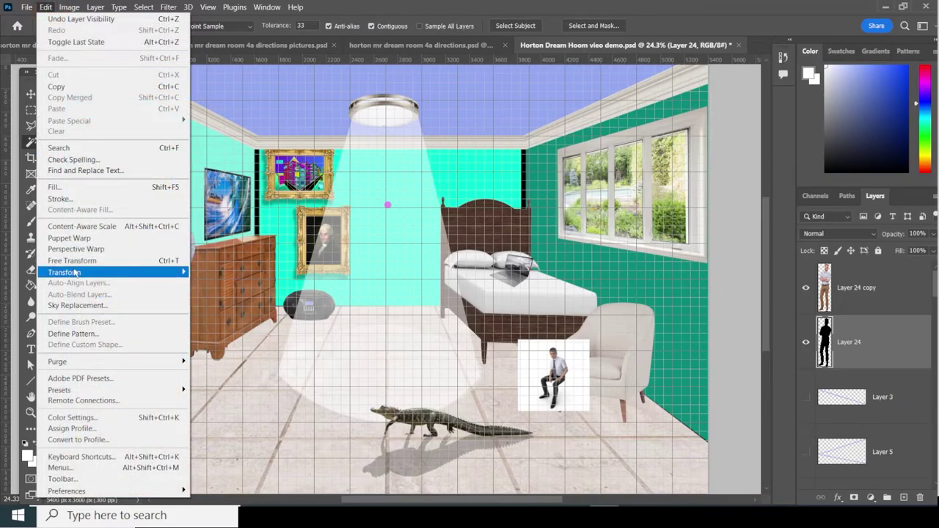
pyautogui.moveTo(81, 272)
pyautogui.click(230, 322)
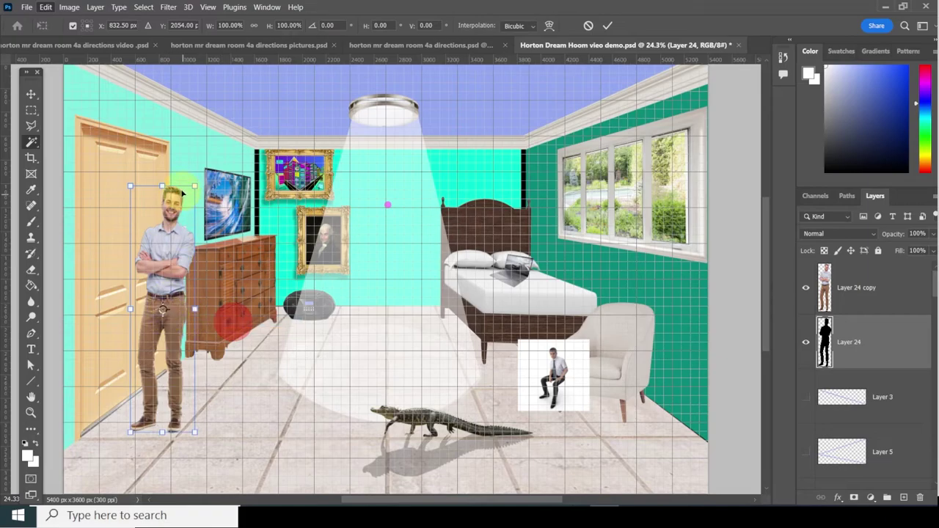
pyautogui.moveTo(160, 189); pyautogui.dragTo(131, 334)
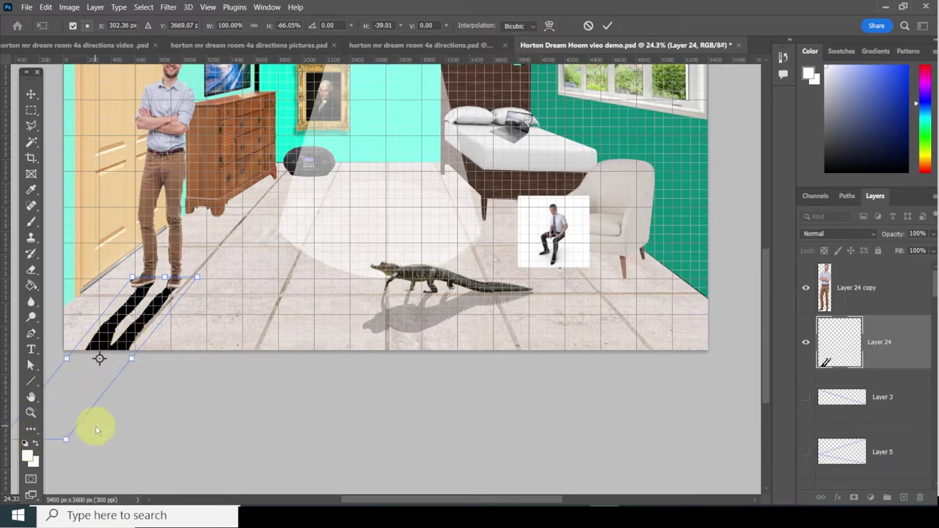
pyautogui.moveTo(185, 342); pyautogui.dragTo(308, 338)
pyautogui.moveTo(151, 441); pyautogui.dragTo(107, 426)
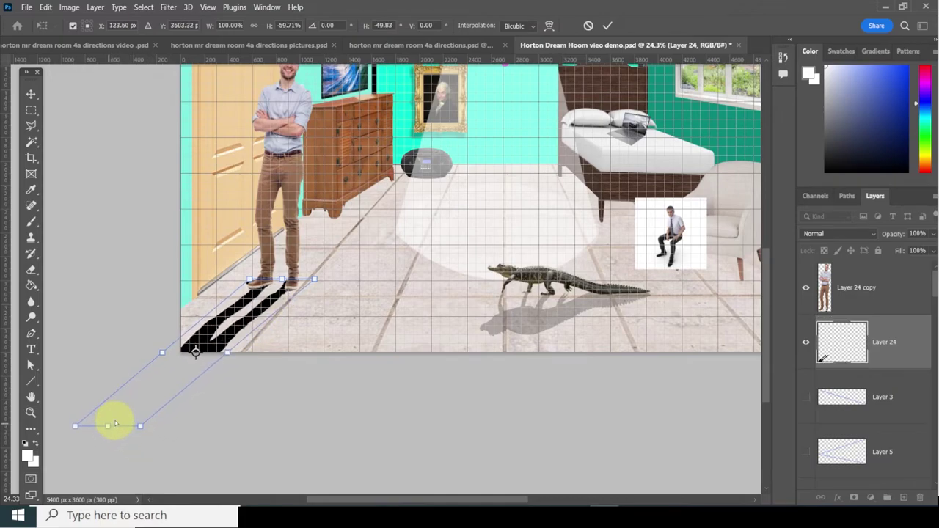
pyautogui.press('Return')
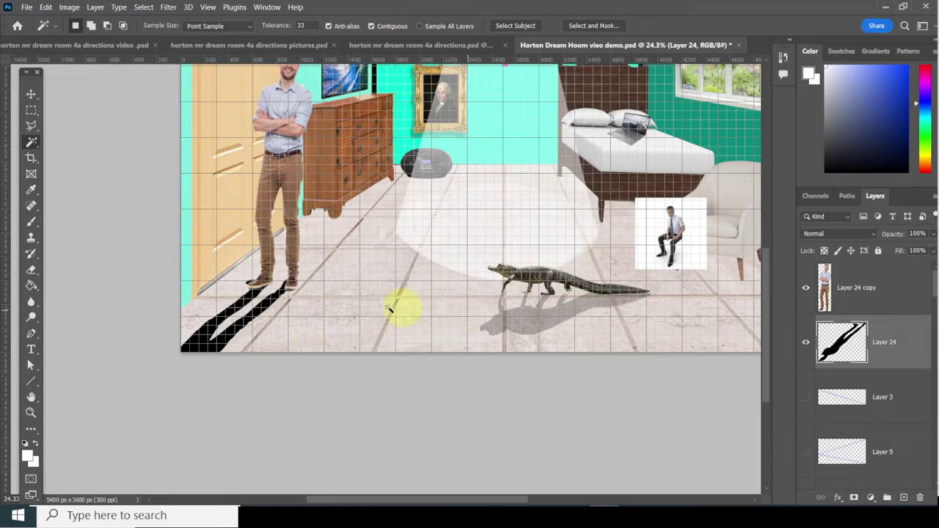
# Erase the shadow under the man's shoes and set Layer 24's opacity to 42%.
pyautogui.click(31, 268)
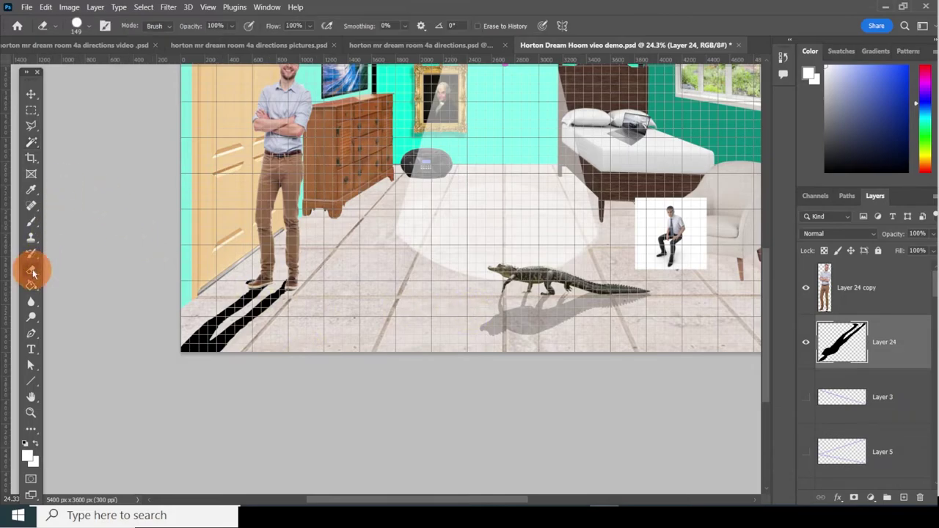
pyautogui.click(246, 279)
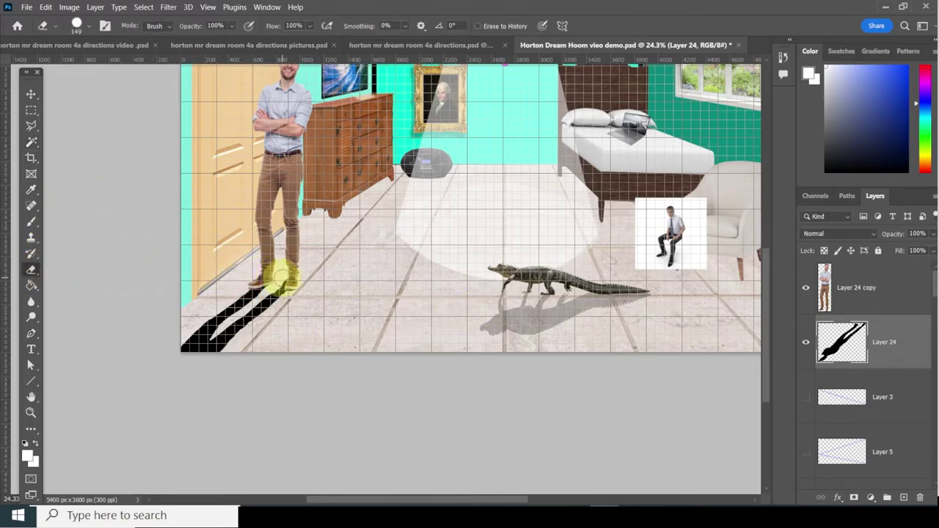
pyautogui.moveTo(278, 272); pyautogui.dragTo(308, 272)
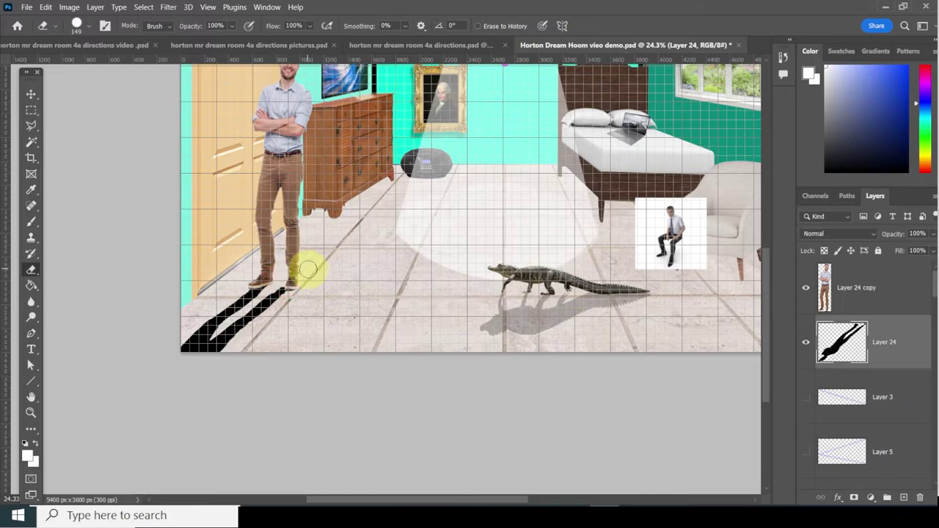
pyautogui.click(933, 234)
pyautogui.moveTo(930, 247); pyautogui.dragTo(900, 250)
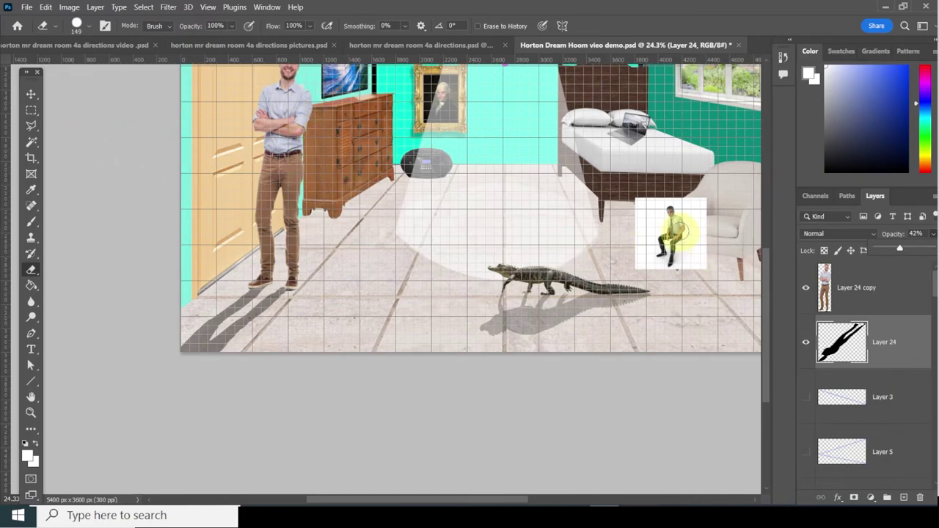
pyautogui.click(31, 94)
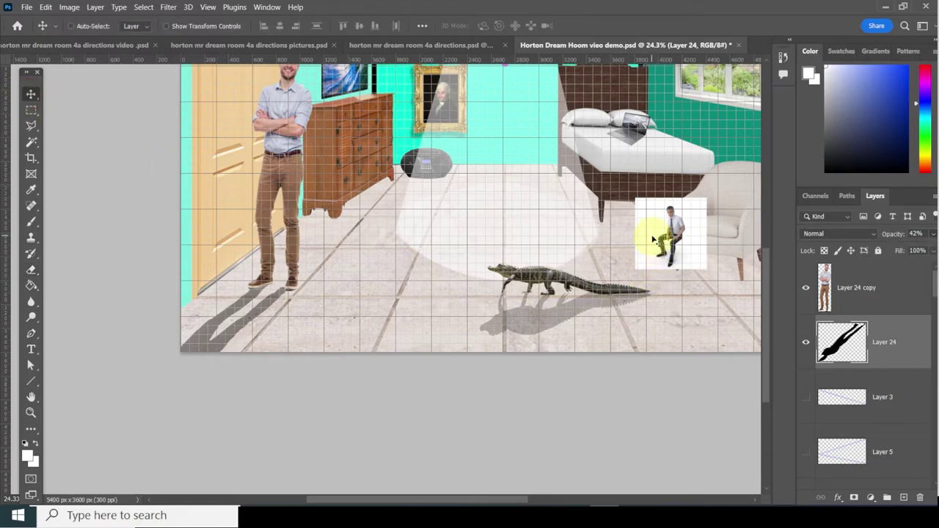
# Undo the stray shadow move, then select Layer 23 and drag the seated man onto the dresser.
pyautogui.moveTo(653, 238); pyautogui.dragTo(471, 207)
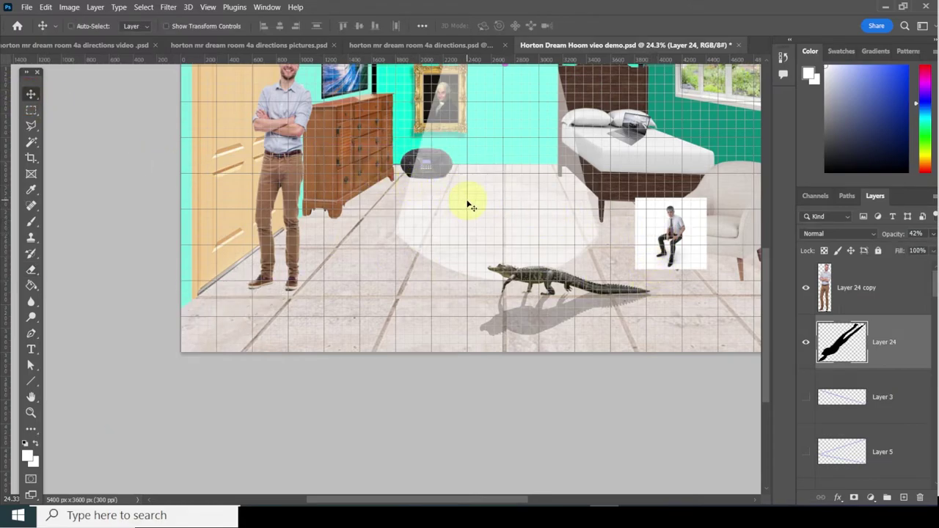
pyautogui.hotkey('ctrl', 'z')
pyautogui.rightClick(661, 235)
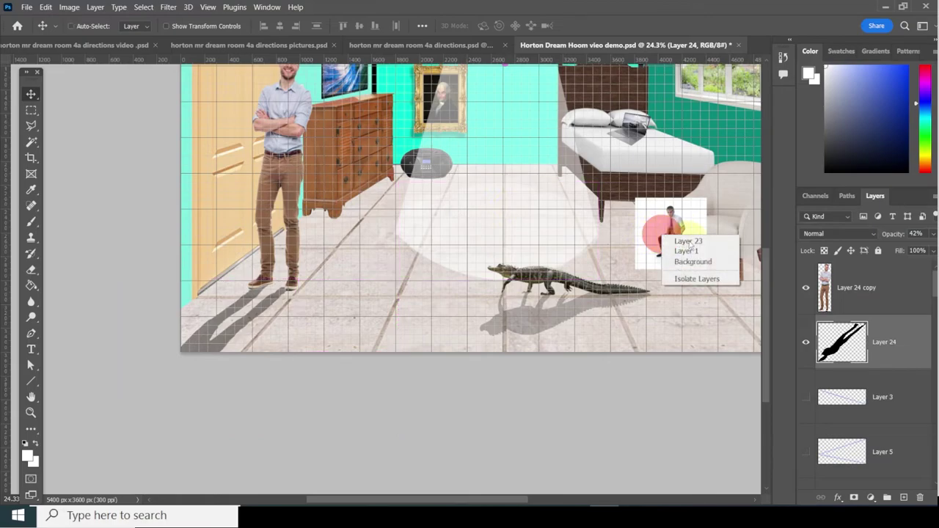
pyautogui.click(688, 241)
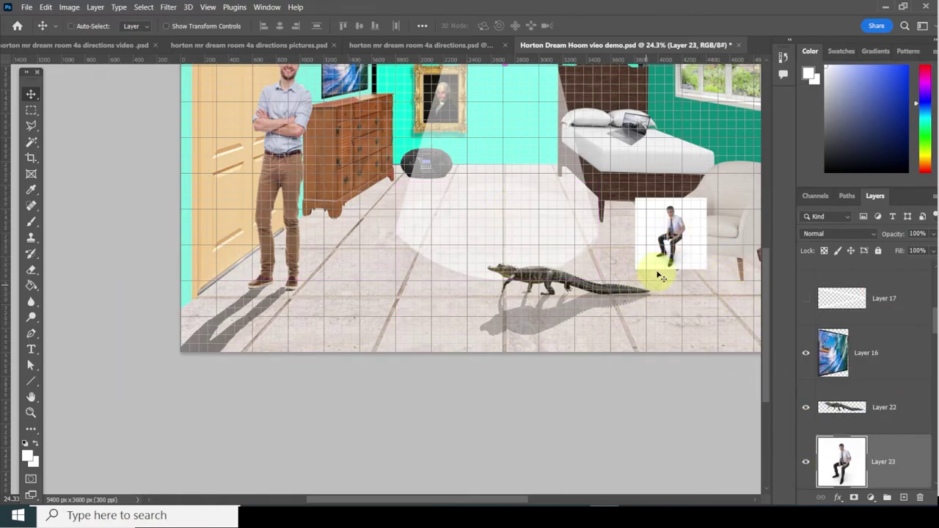
pyautogui.moveTo(664, 242); pyautogui.dragTo(366, 162)
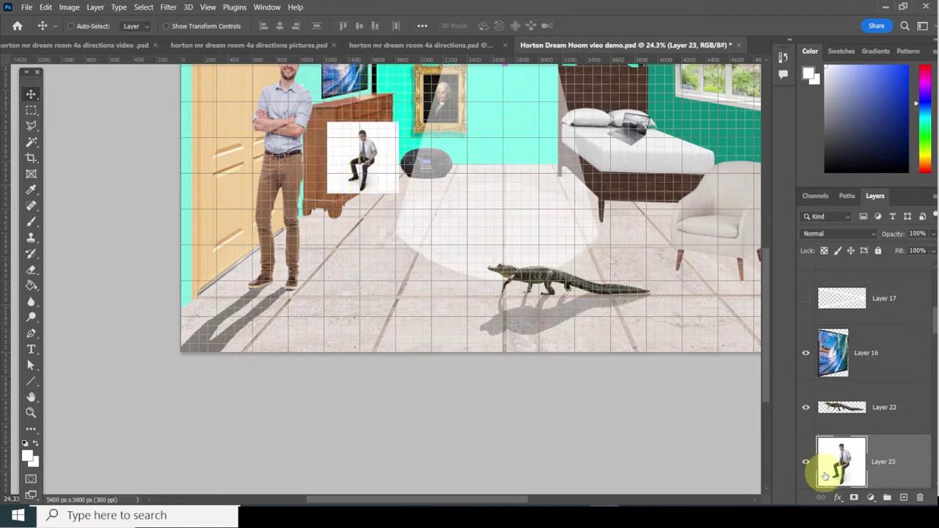
# Raise Layer 23 to the top of the Layers panel stack.
pyautogui.moveTo(824, 477); pyautogui.dragTo(901, 272)
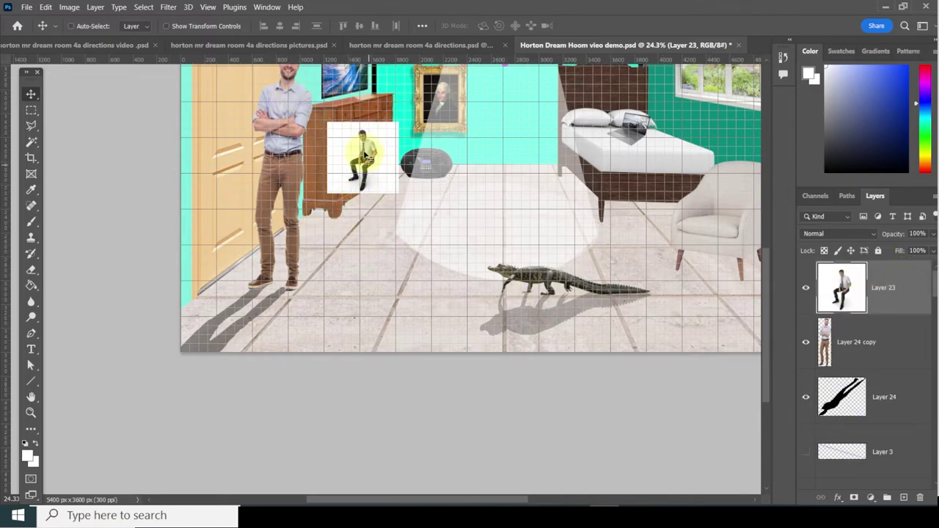
pyautogui.scroll(3, 362, 163)
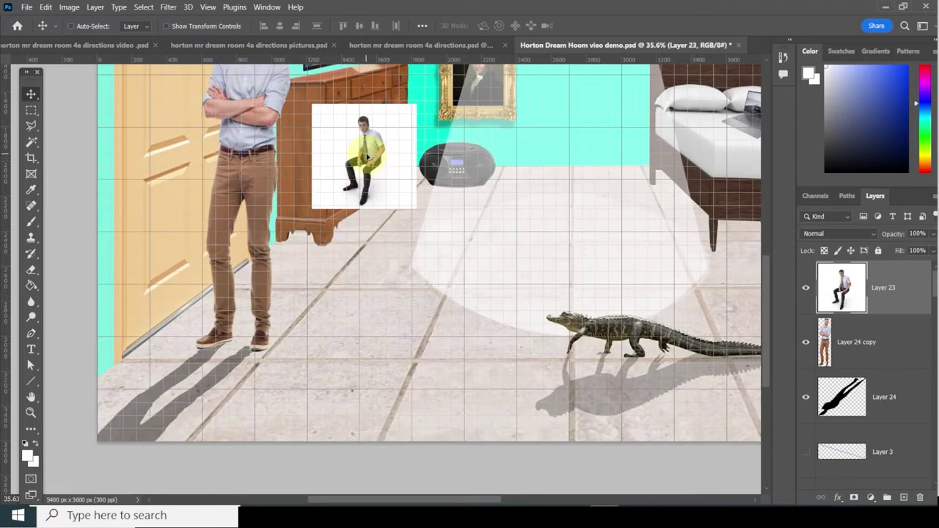
pyautogui.scroll(5, 367, 157)
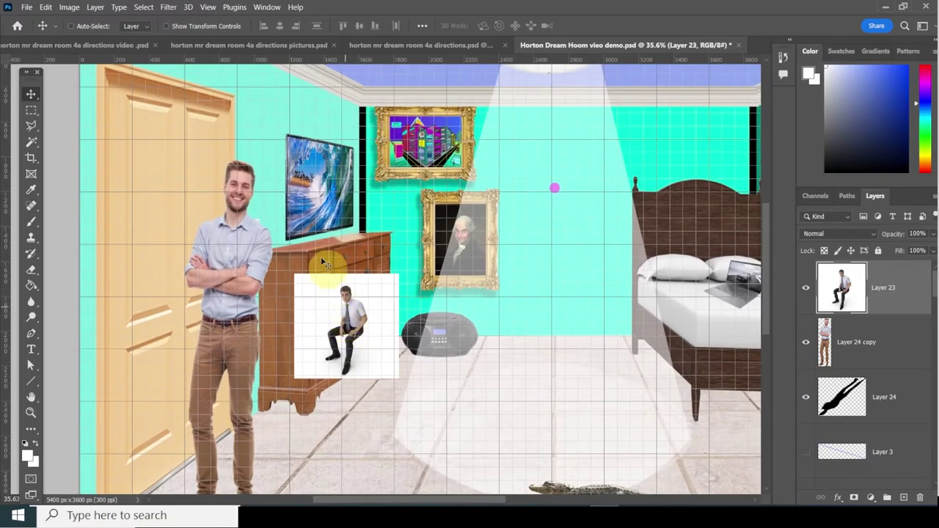
# Select the white backdrop around the seated man with the Magic Wand at Tolerance 5 and delete it.
pyautogui.click(31, 141)
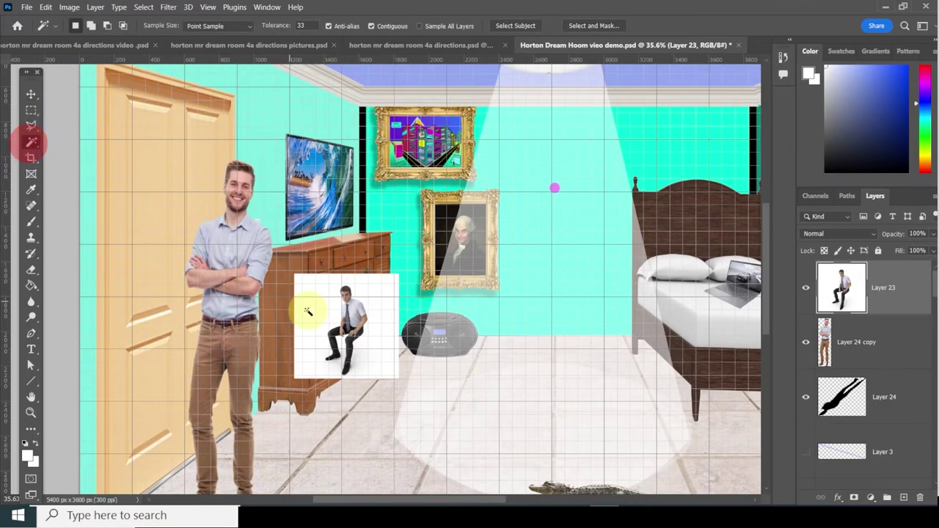
pyautogui.click(373, 304)
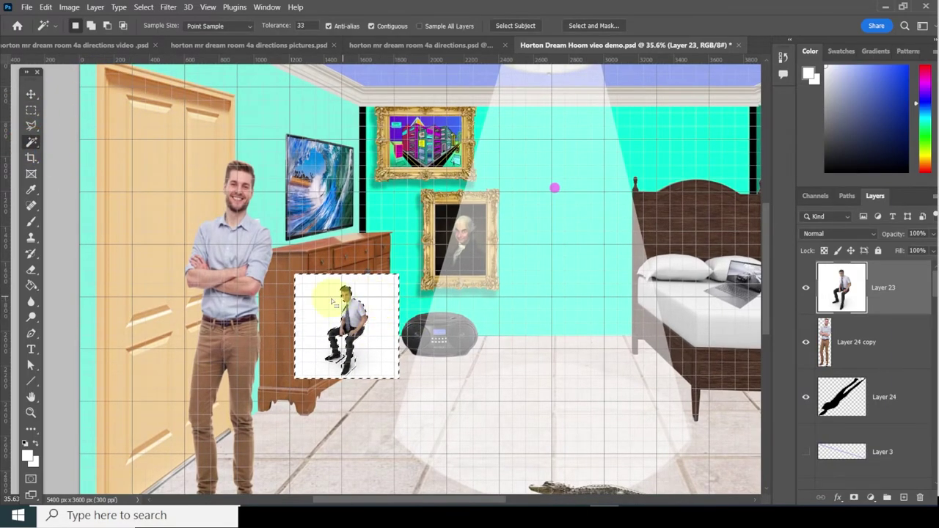
pyautogui.scroll(2, 337, 302)
pyautogui.scroll(3, 337, 305)
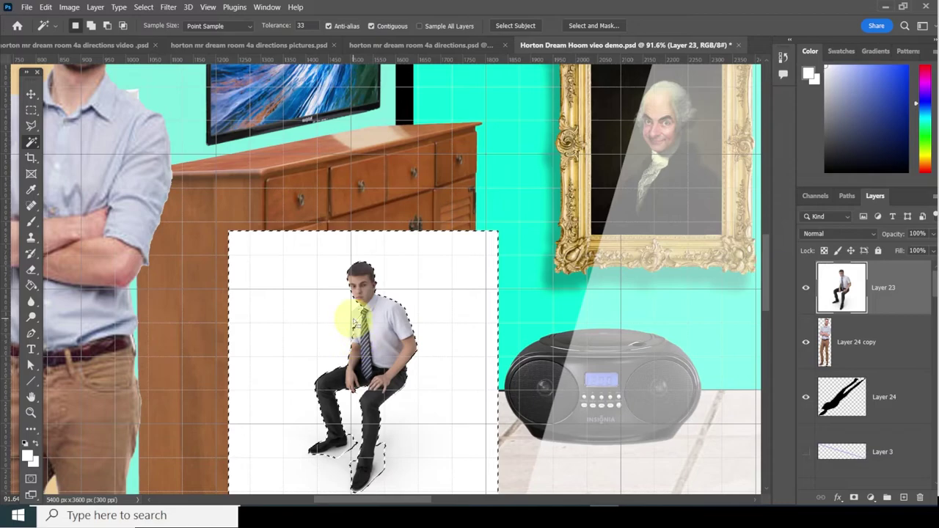
pyautogui.click(302, 24)
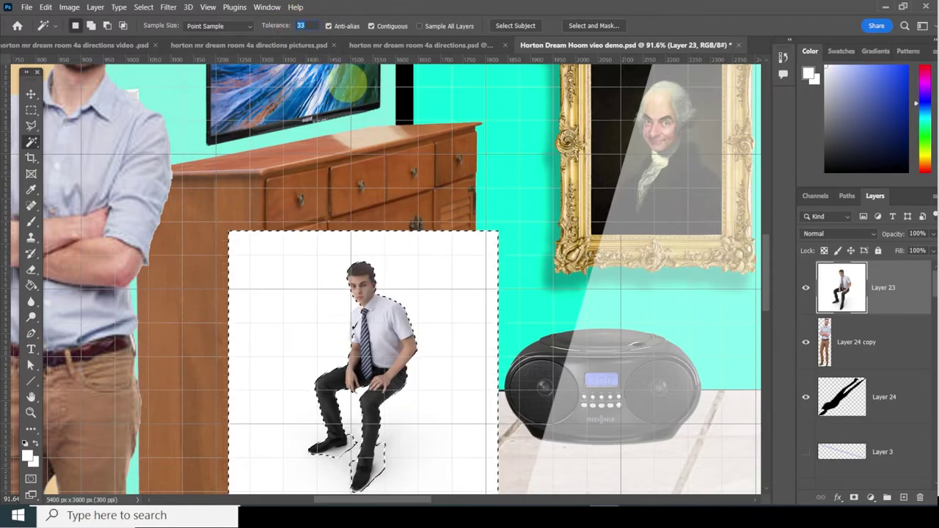
pyautogui.click(291, 283)
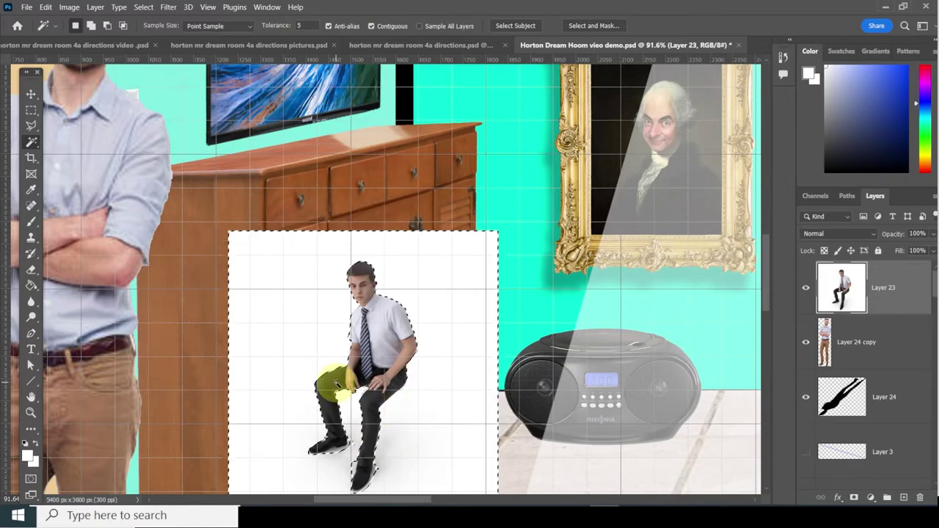
pyautogui.press('Delete')
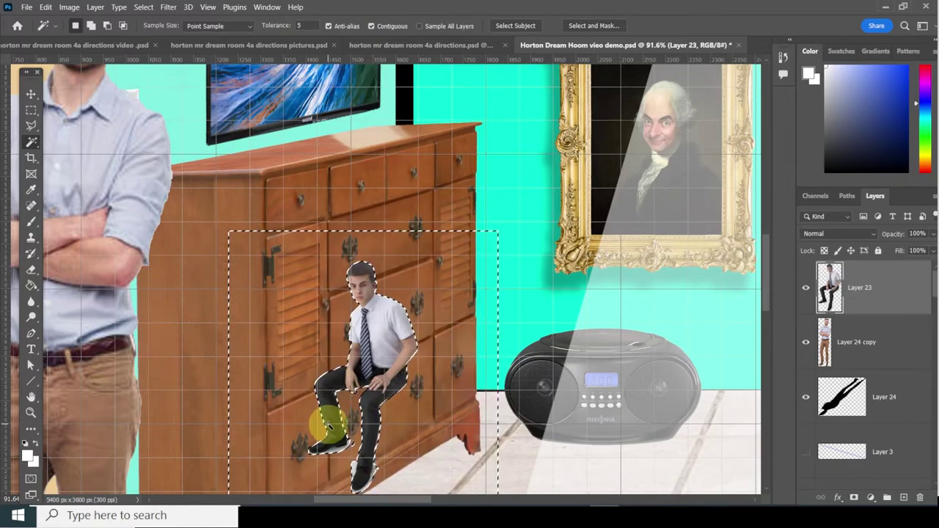
# Zoom in on the shoes and select the white fringe under the left shoe, changing Tolerance to 15, then 33.
pyautogui.scroll(5, 314, 432)
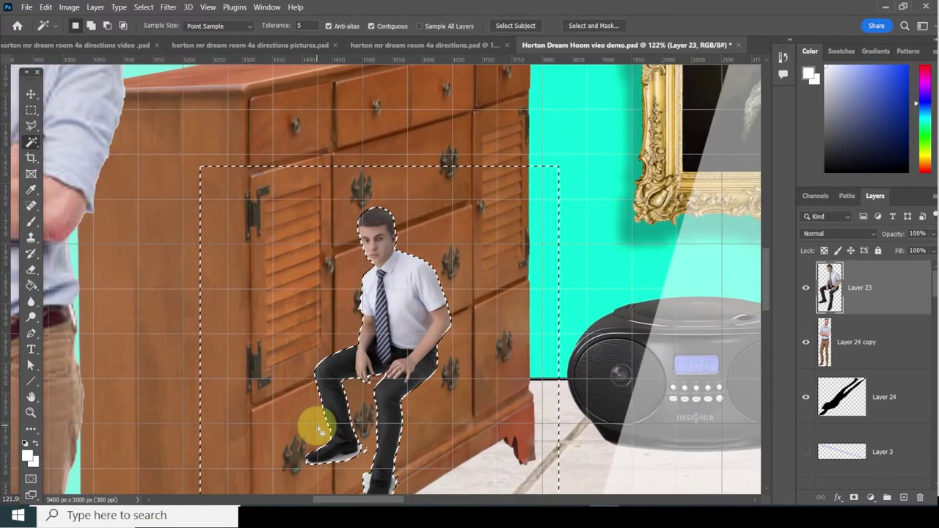
pyautogui.scroll(3, 318, 431)
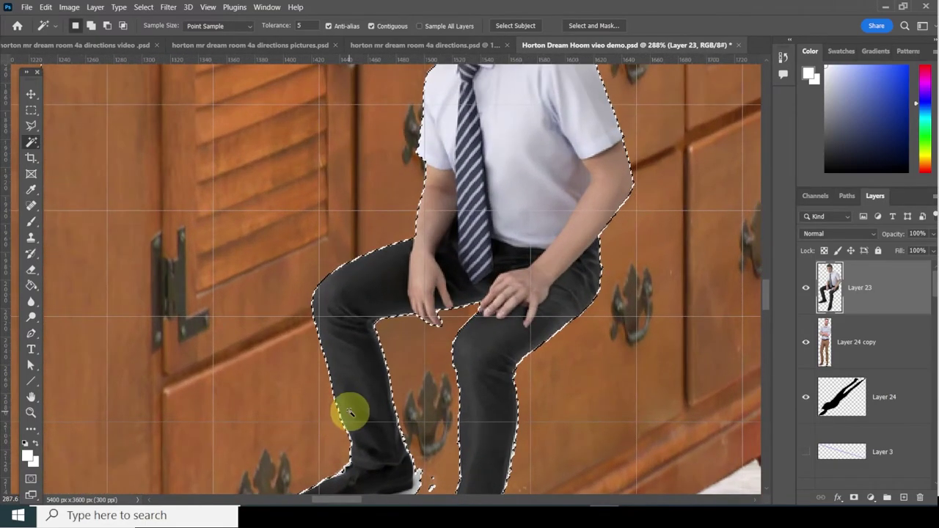
pyautogui.moveTo(342, 429); pyautogui.dragTo(367, 276)
pyautogui.click(390, 352)
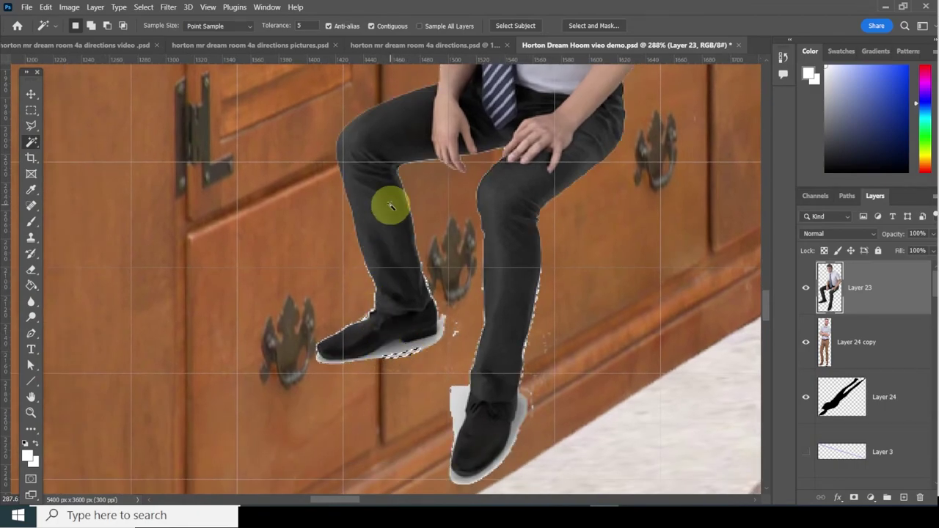
pyautogui.click(304, 24)
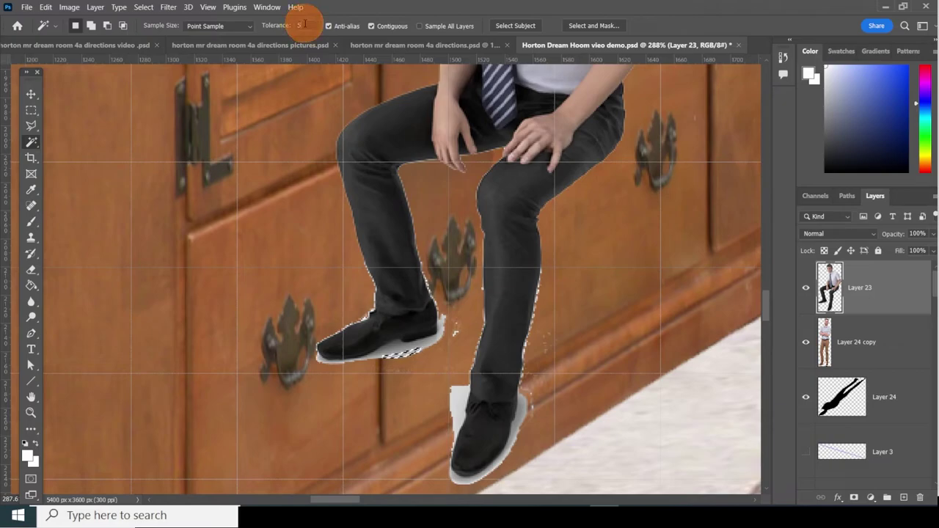
pyautogui.doubleClick(305, 25)
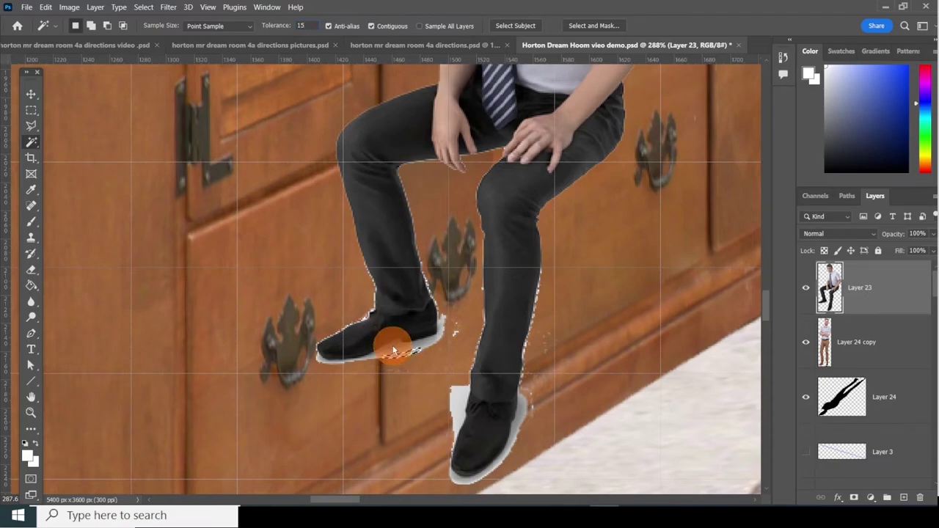
pyautogui.click(309, 25)
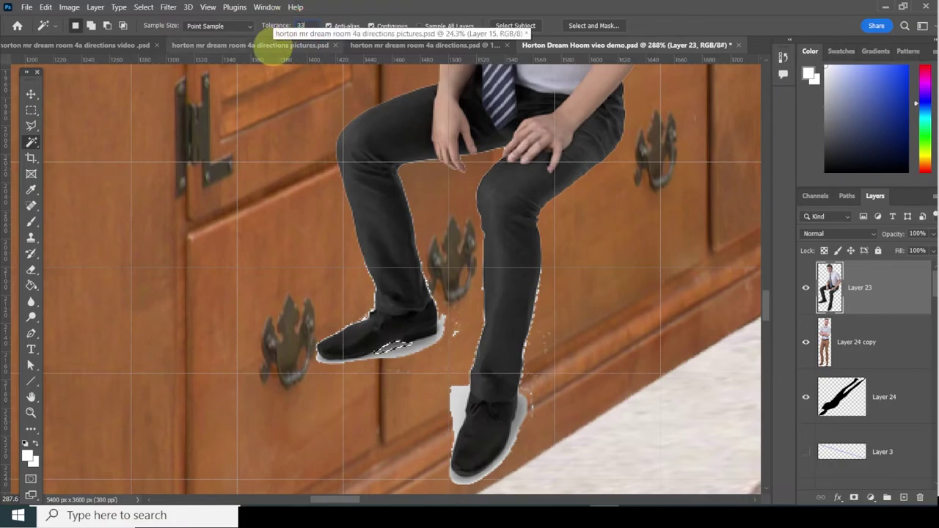
pyautogui.click(411, 354)
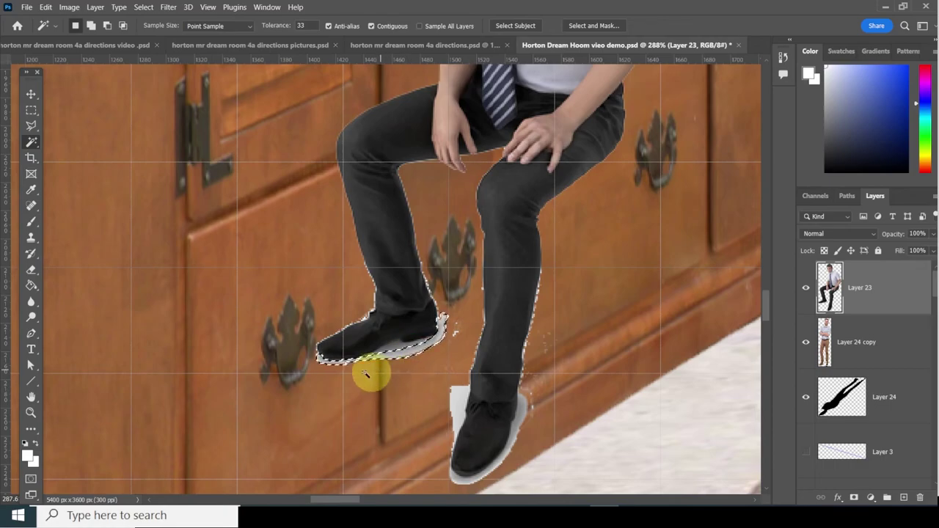
pyautogui.click(30, 125)
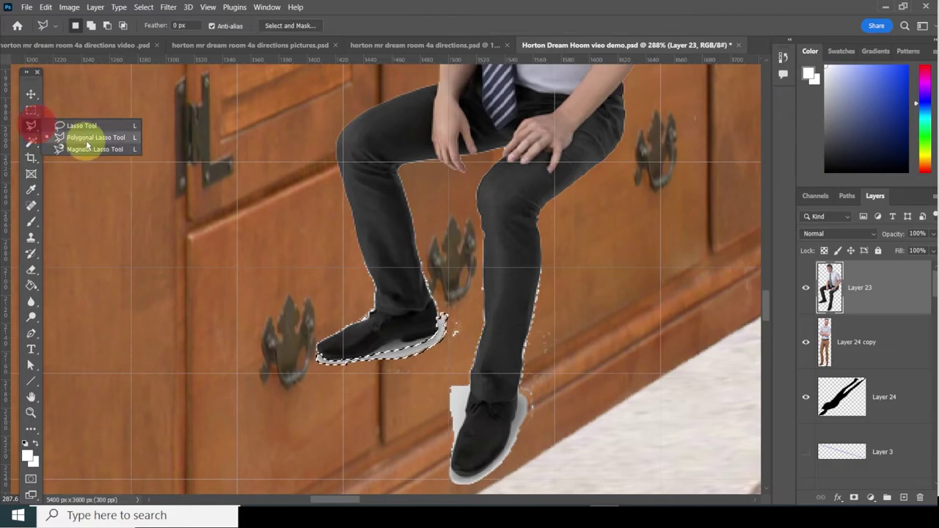
# Draw a Polygonal Lasso strip beside the rear lower leg, nudge it right, then deselect.
pyautogui.click(90, 139)
pyautogui.scroll(5, 551, 279)
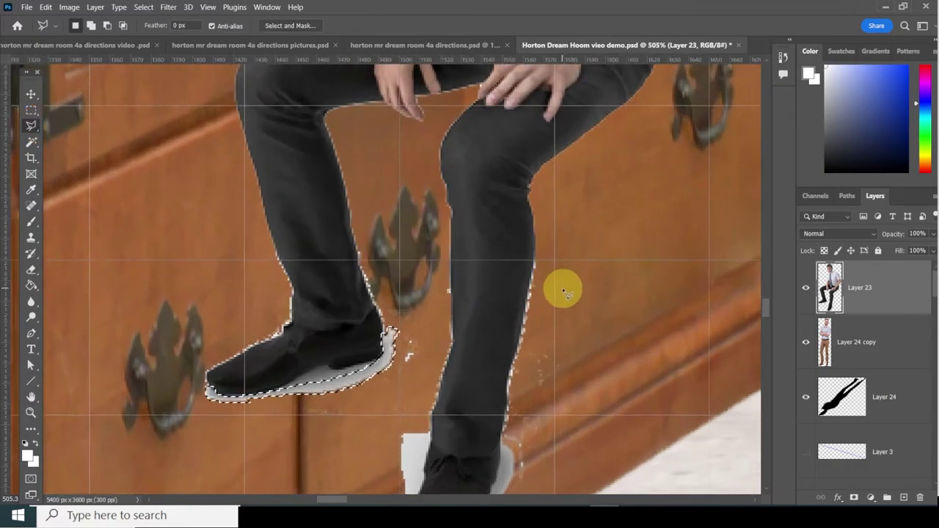
pyautogui.click(518, 242)
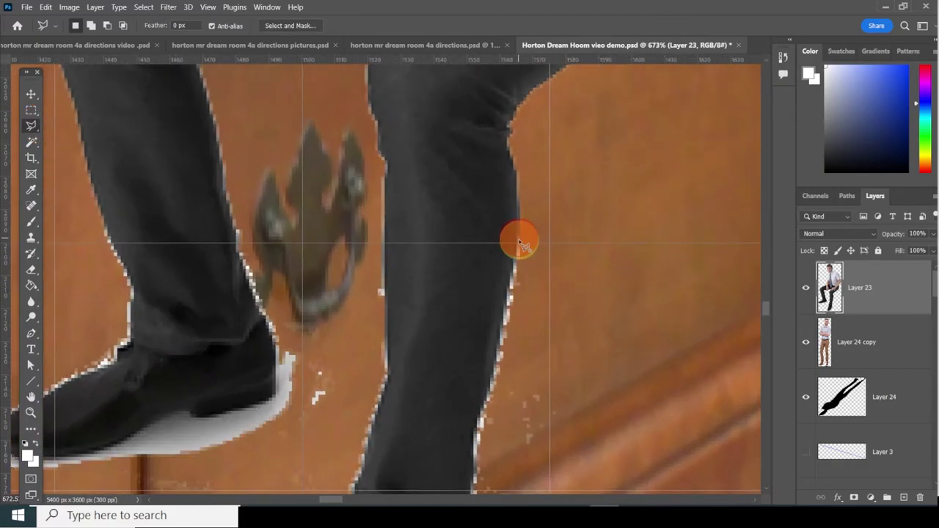
pyautogui.click(496, 360)
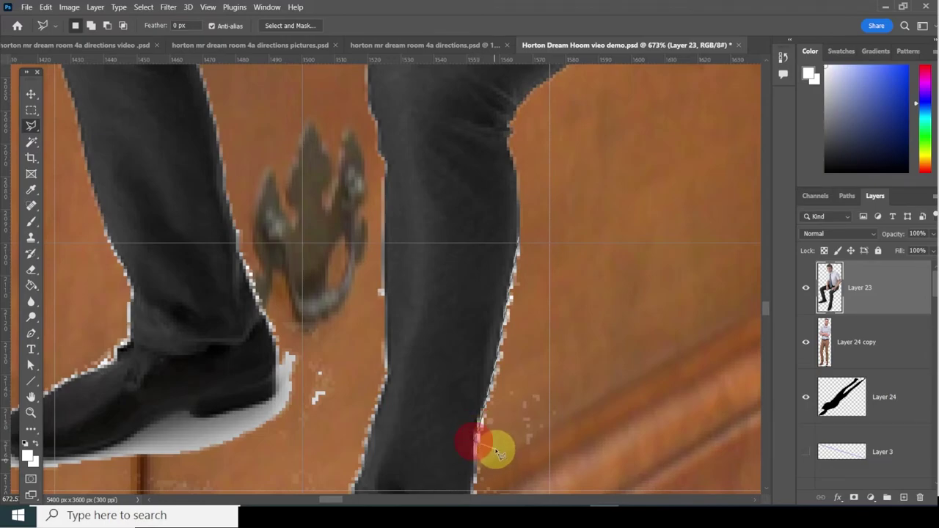
pyautogui.click(643, 237)
pyautogui.click(584, 208)
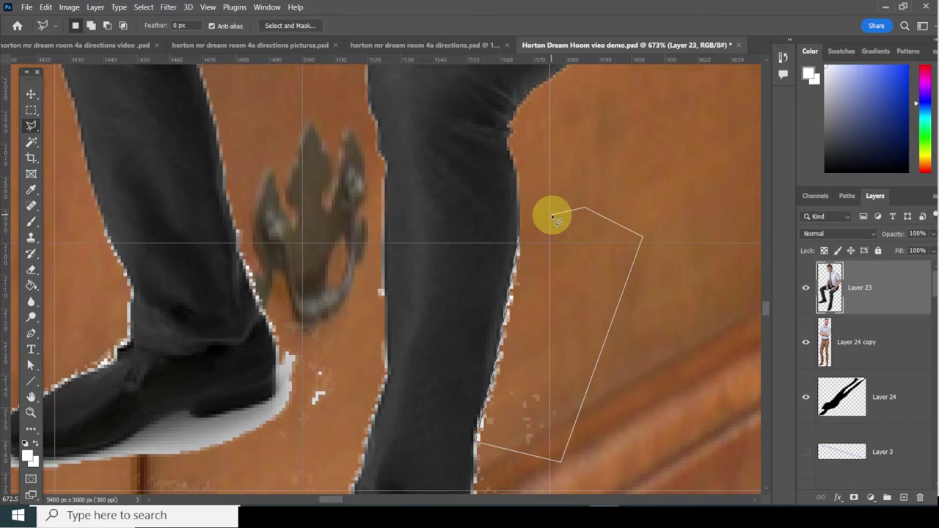
pyautogui.doubleClick(552, 217)
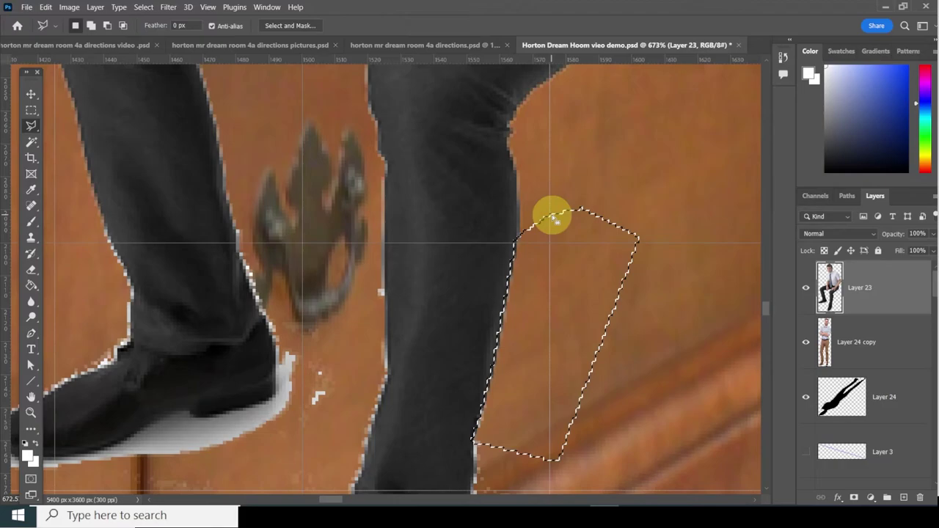
pyautogui.press('Right')
pyautogui.press('Right')
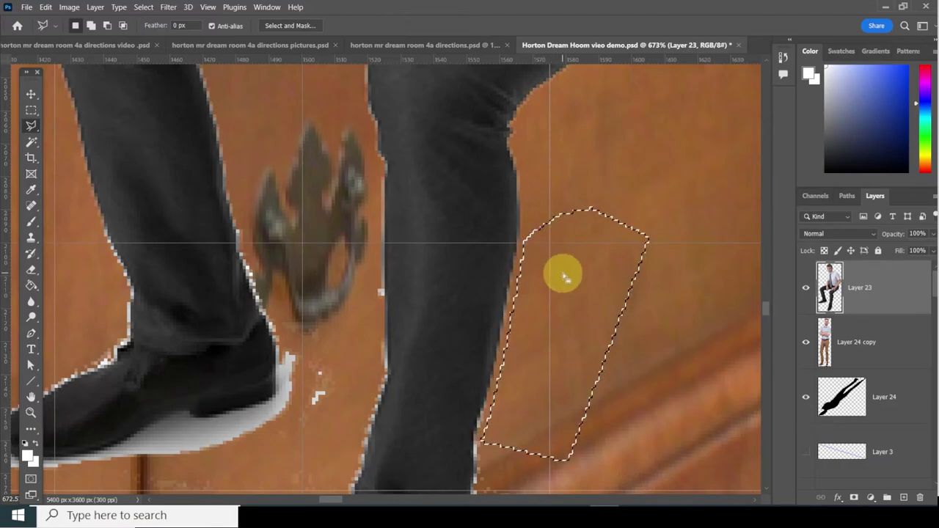
pyautogui.scroll(-1, 567, 270)
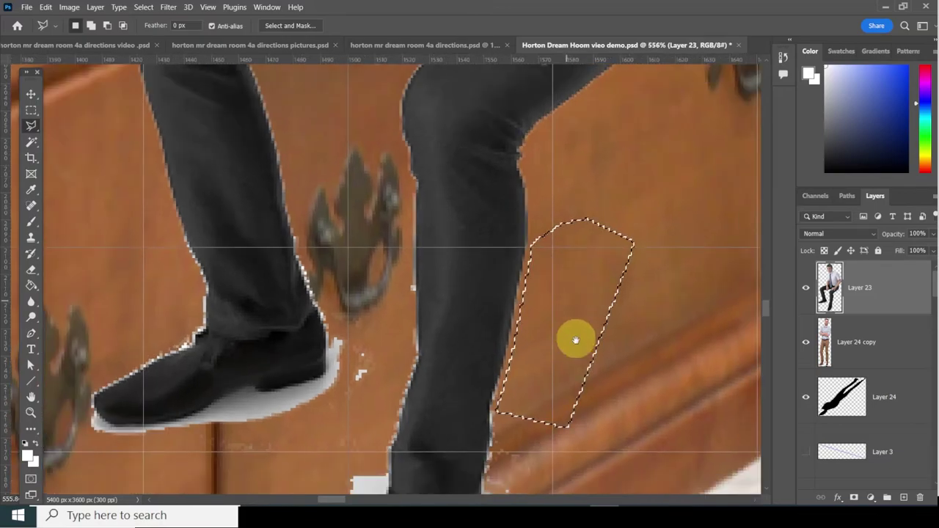
pyautogui.moveTo(555, 435)
pyautogui.mouseDown()
pyautogui.moveTo(545, 350)
pyautogui.moveTo(551, 283)
pyautogui.moveTo(520, 301)
pyautogui.mouseUp()
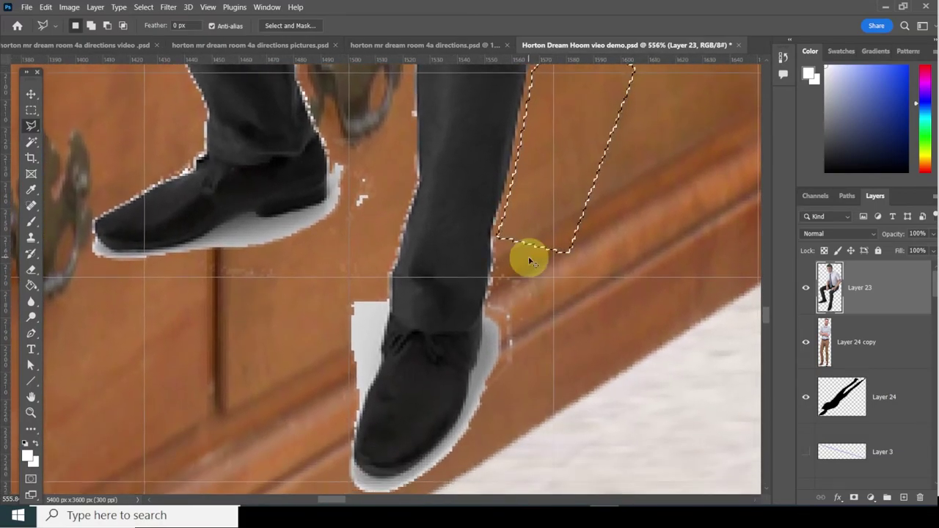
pyautogui.hotkey('ctrl', 'd')
# Switch to the Eraser and shrink its brush from 55 px to a much smaller size.
pyautogui.click(31, 270)
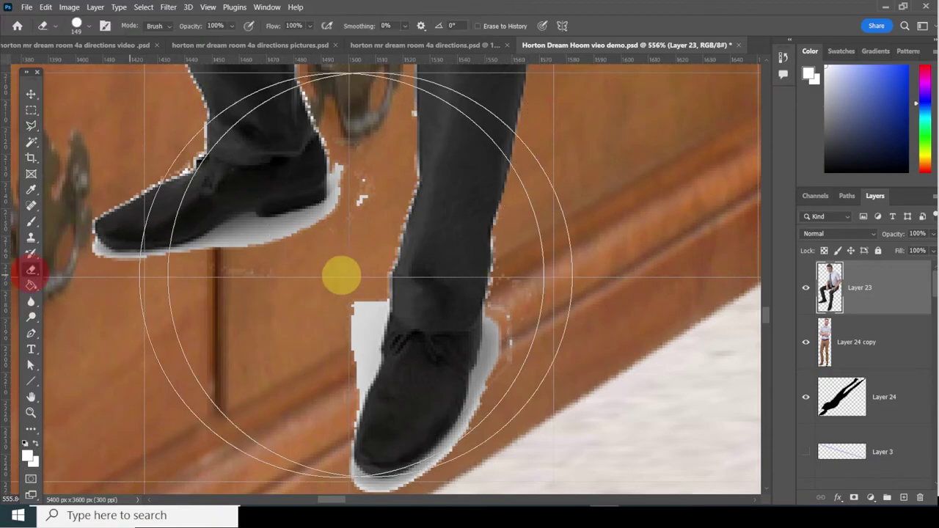
pyautogui.rightClick(566, 250)
pyautogui.click(650, 277)
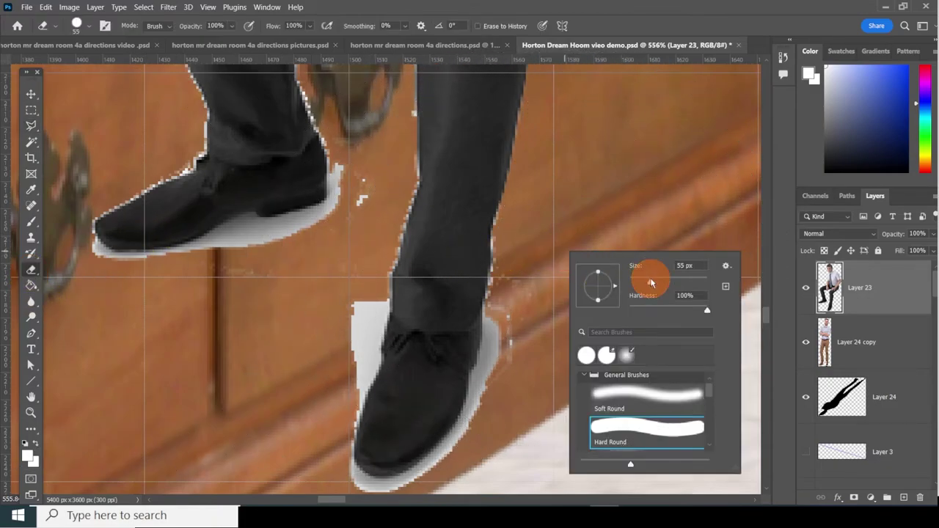
pyautogui.moveTo(649, 282); pyautogui.dragTo(635, 284)
pyautogui.click(512, 216)
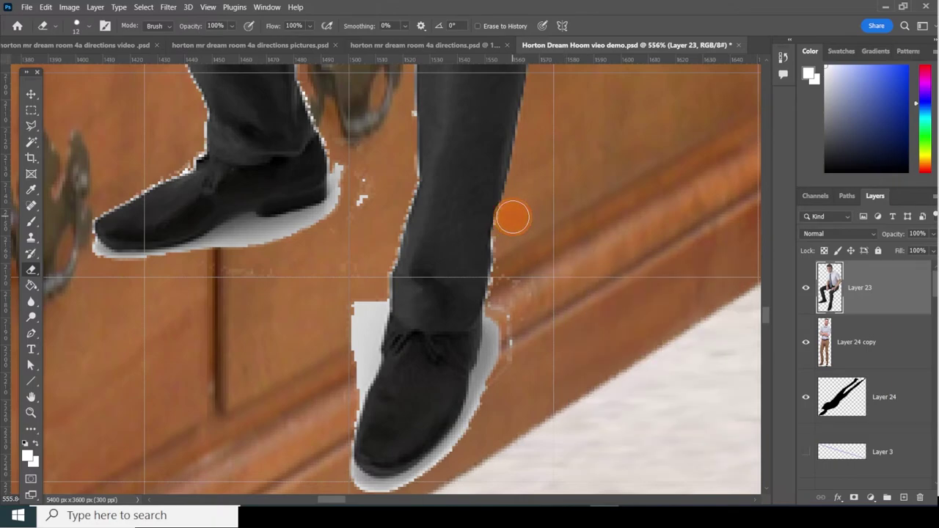
# Erase the white specks along the leg's edge, the lower shoe and the shoe tip.
pyautogui.moveTo(506, 245)
pyautogui.mouseDown()
pyautogui.moveTo(501, 338)
pyautogui.moveTo(498, 314)
pyautogui.moveTo(507, 354)
pyautogui.moveTo(498, 359)
pyautogui.moveTo(501, 348)
pyautogui.moveTo(485, 385)
pyautogui.moveTo(488, 405)
pyautogui.mouseUp()
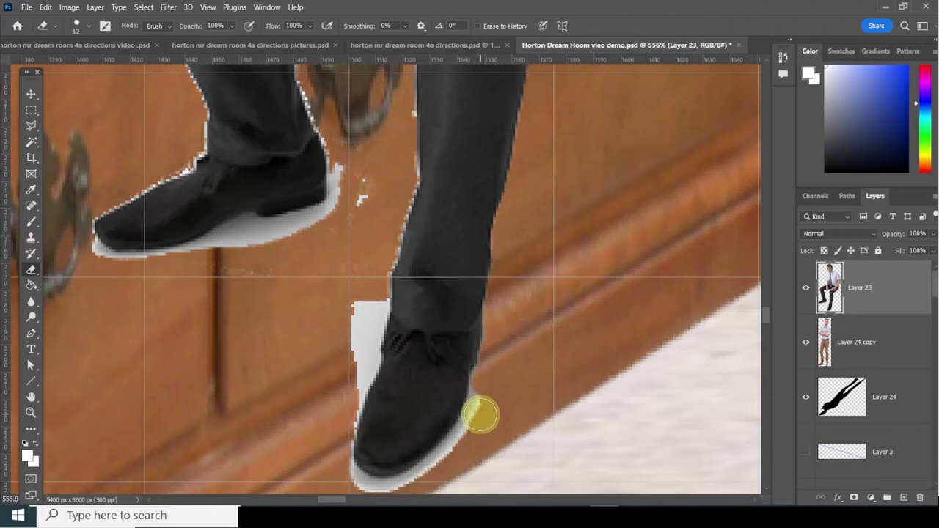
pyautogui.moveTo(482, 414)
pyautogui.mouseDown()
pyautogui.moveTo(477, 435)
pyautogui.moveTo(409, 490)
pyautogui.mouseUp()
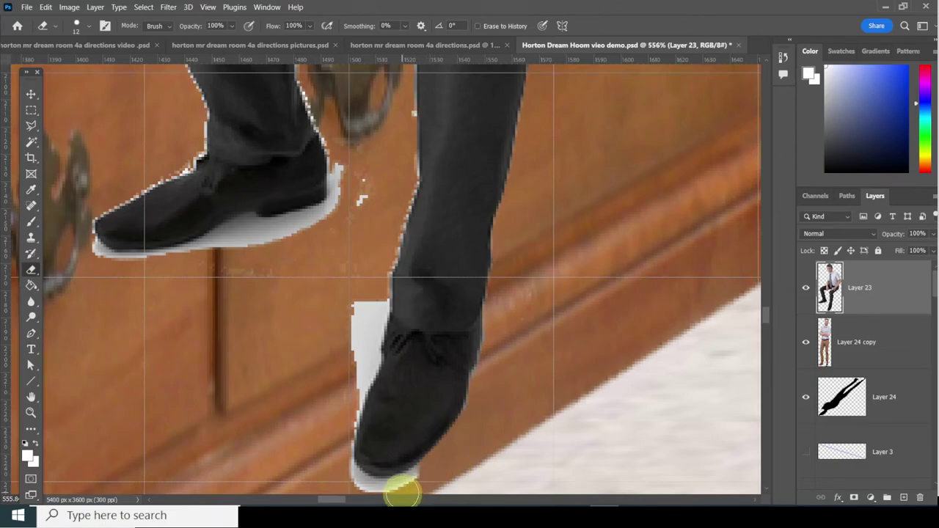
pyautogui.click(401, 490)
pyautogui.moveTo(433, 459); pyautogui.dragTo(503, 375)
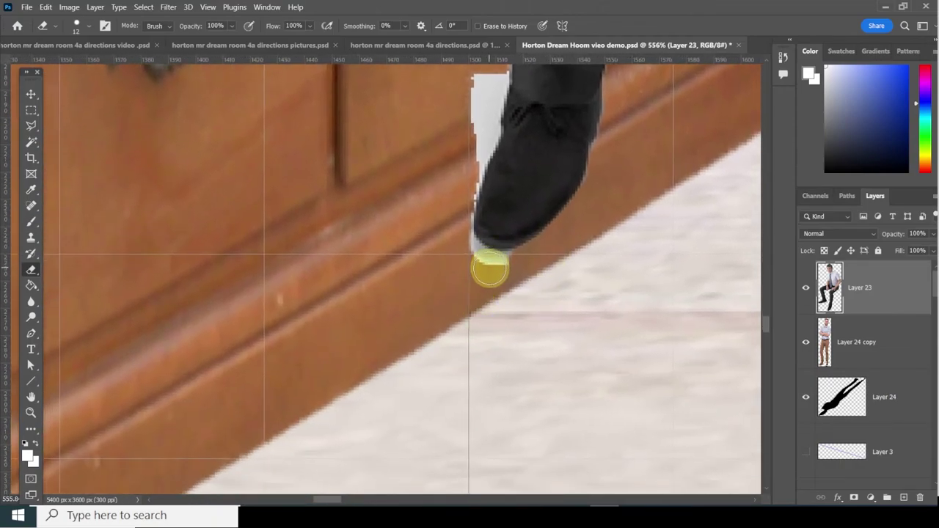
pyautogui.click(490, 268)
pyautogui.moveTo(464, 254); pyautogui.dragTo(465, 254)
# Erase the white near the heel and the white patch beside and above the shoe.
pyautogui.click(453, 224)
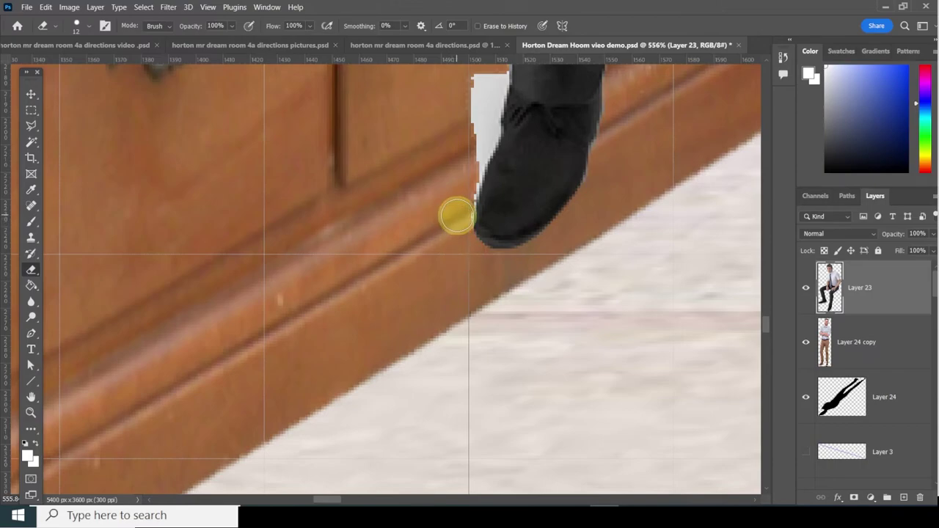
pyautogui.click(455, 211)
pyautogui.click(465, 165)
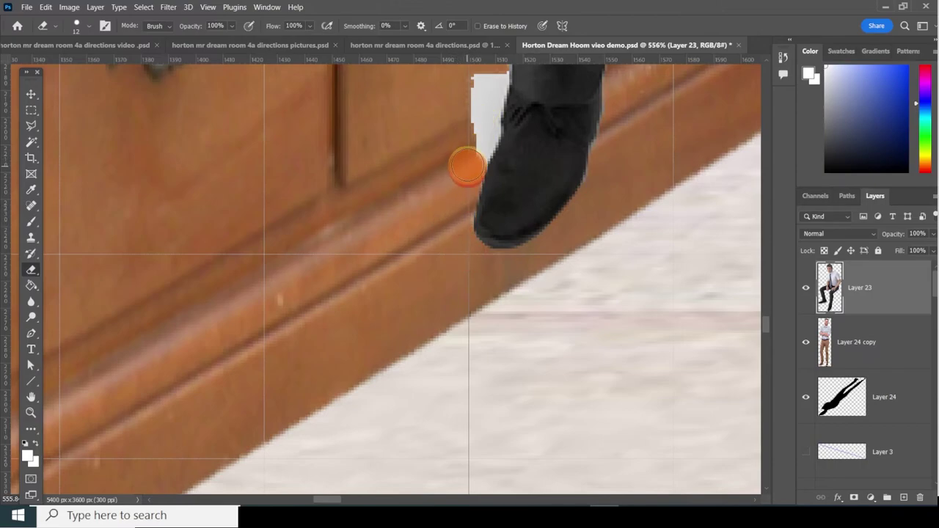
pyautogui.click(477, 142)
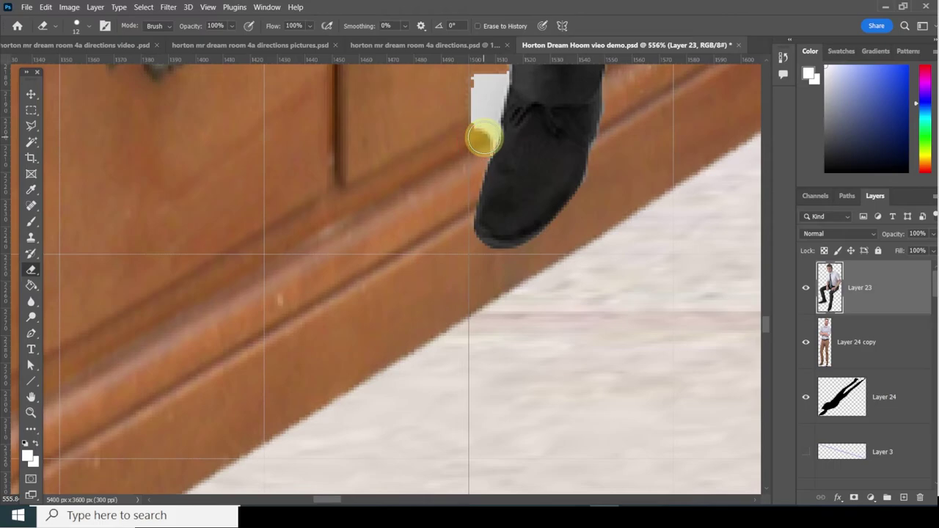
pyautogui.click(480, 131)
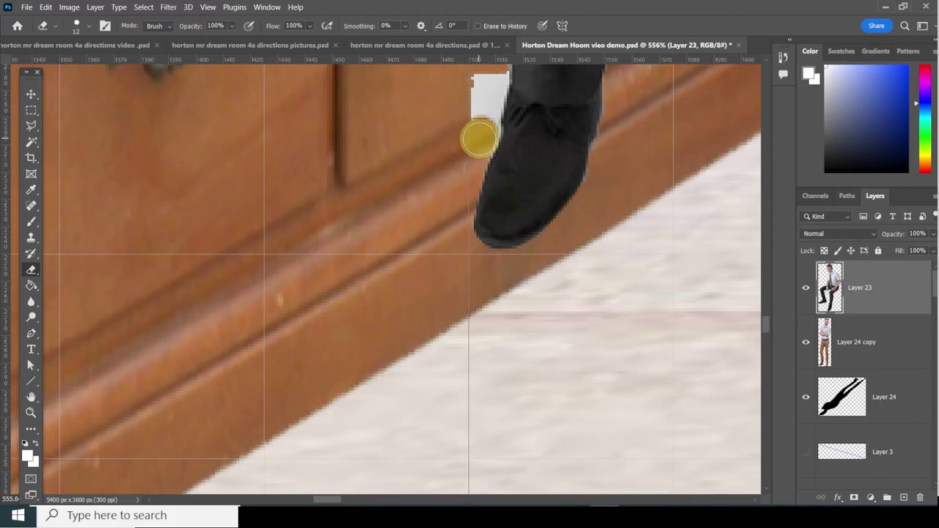
pyautogui.click(478, 138)
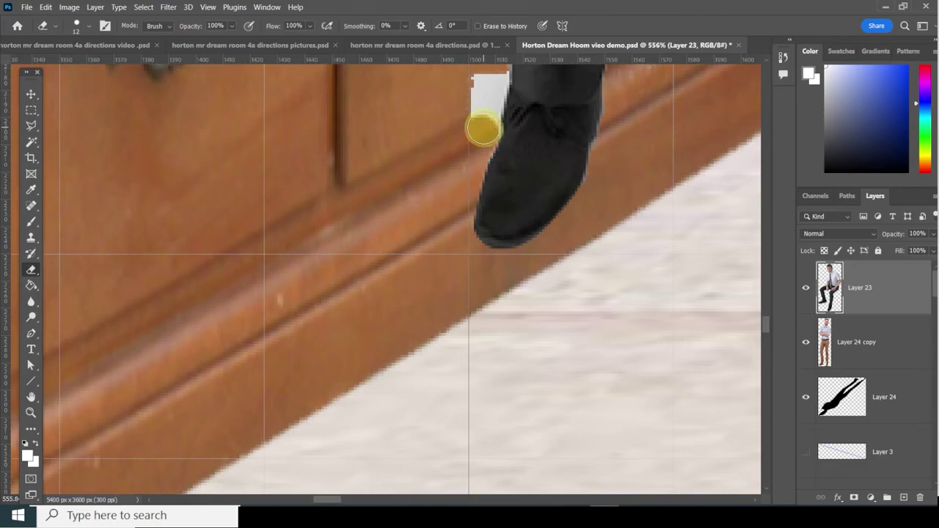
pyautogui.moveTo(483, 129); pyautogui.dragTo(476, 81)
pyautogui.moveTo(486, 112); pyautogui.dragTo(488, 78)
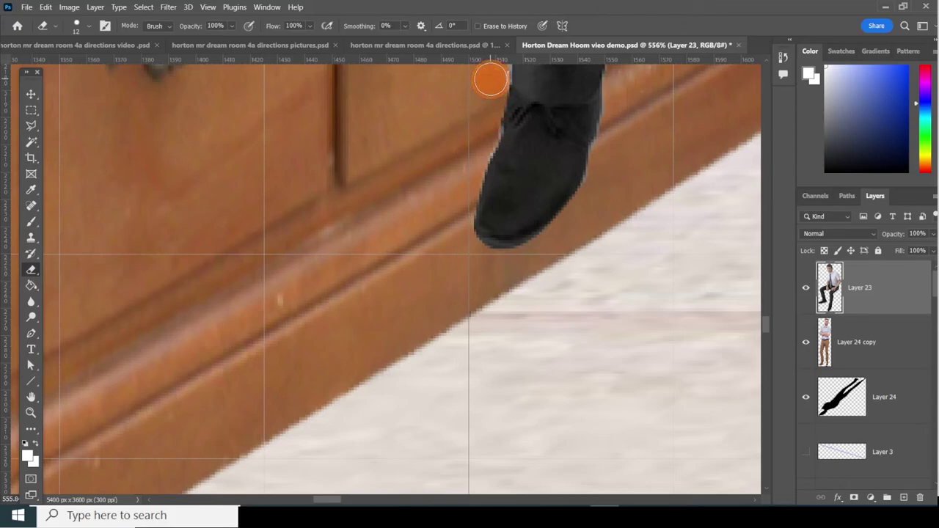
pyautogui.moveTo(455, 114); pyautogui.dragTo(443, 303)
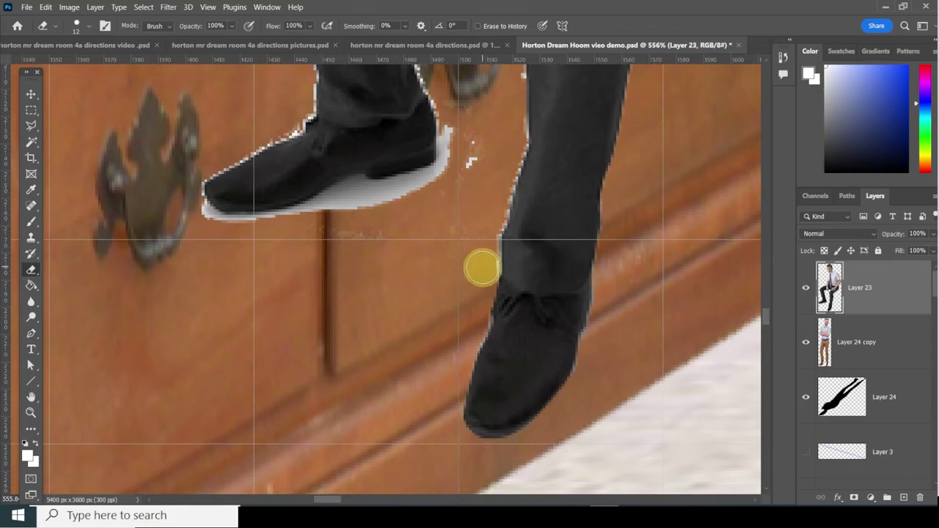
# Dab away the white fringe along the trouser leg above the shoe.
pyautogui.click(482, 266)
pyautogui.click(482, 242)
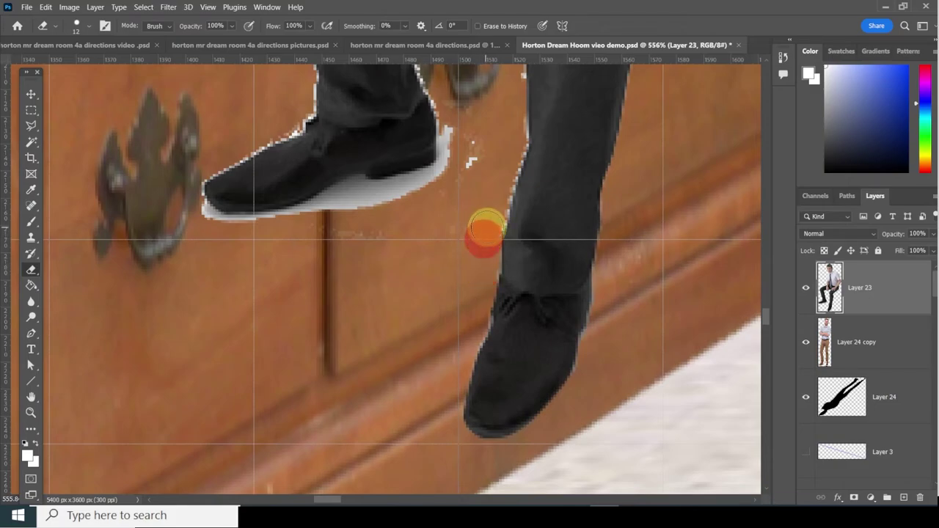
pyautogui.click(485, 219)
pyautogui.click(496, 189)
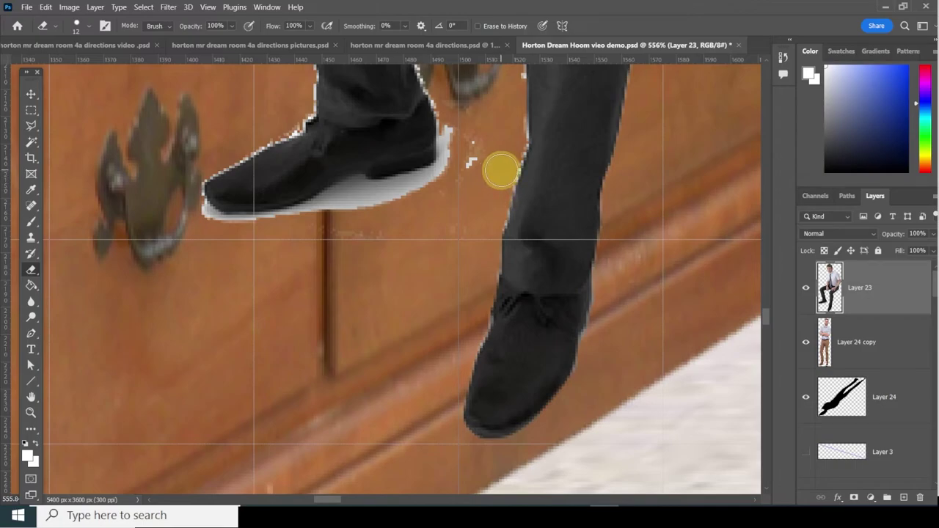
pyautogui.click(501, 170)
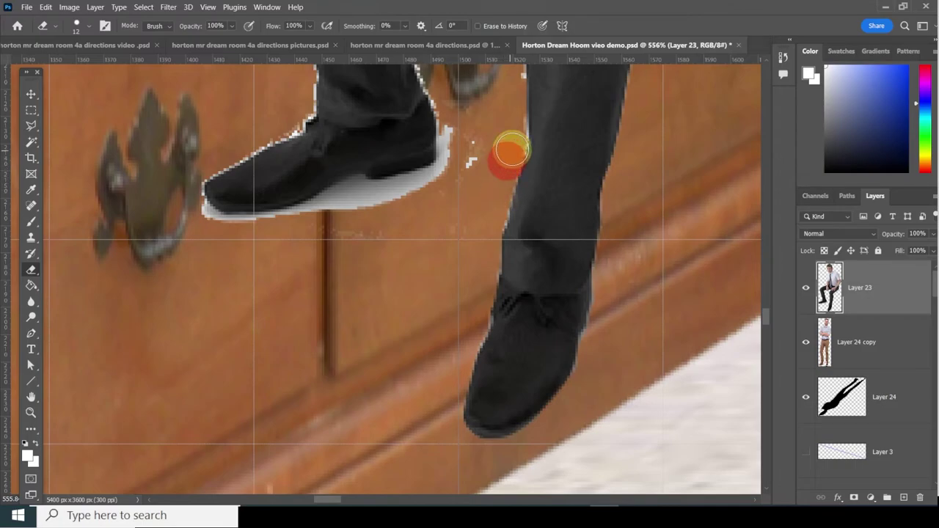
pyautogui.click(511, 147)
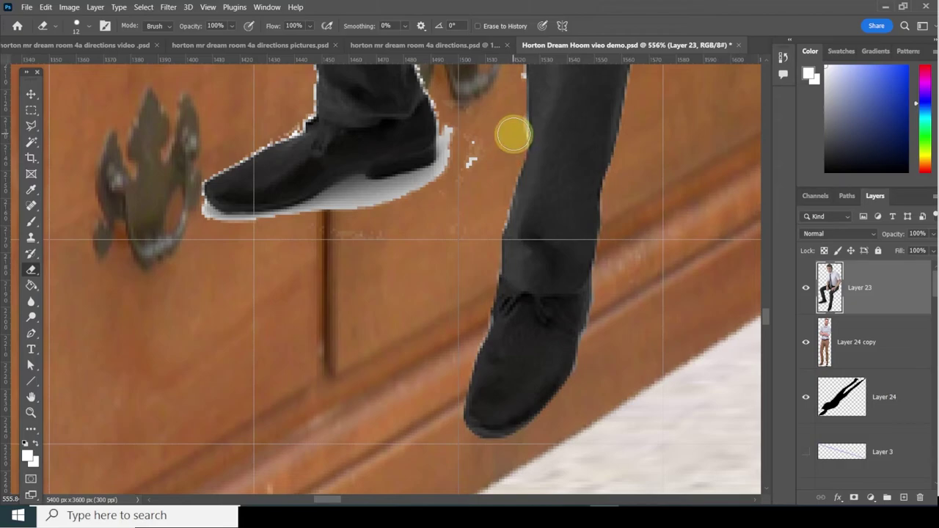
pyautogui.click(506, 132)
pyautogui.moveTo(490, 134); pyautogui.dragTo(480, 282)
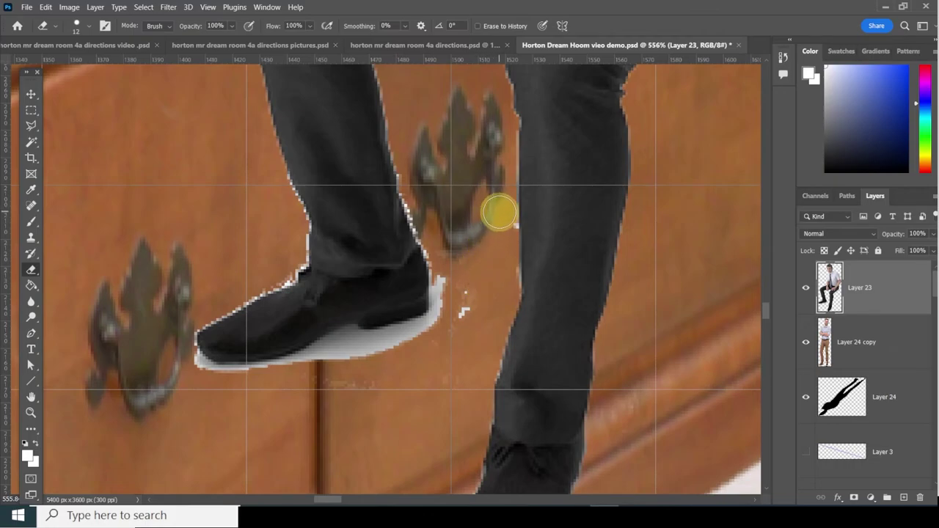
pyautogui.moveTo(501, 211)
pyautogui.mouseDown()
pyautogui.moveTo(484, 160)
pyautogui.moveTo(489, 325)
pyautogui.moveTo(479, 316)
pyautogui.mouseUp()
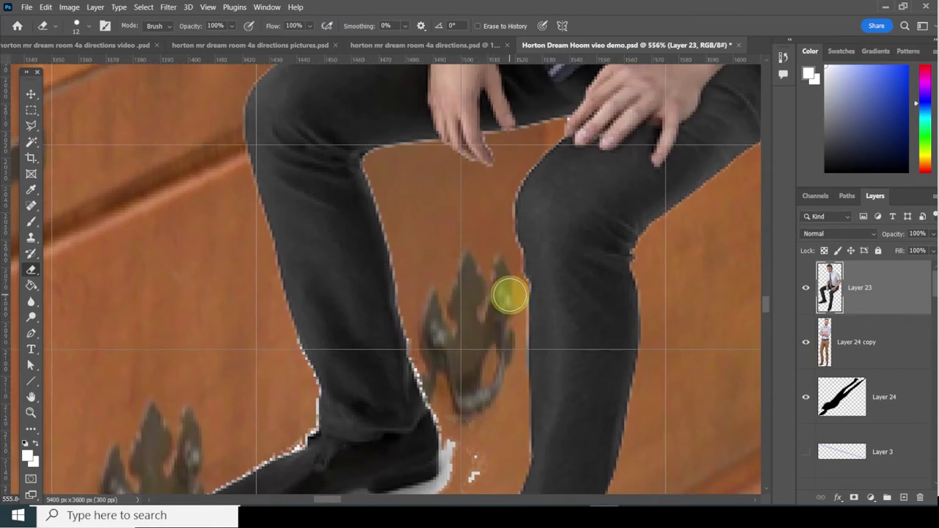
# Erase the white fringe specks near the shoe and along the underside of the other shoe's heel.
pyautogui.click(506, 287)
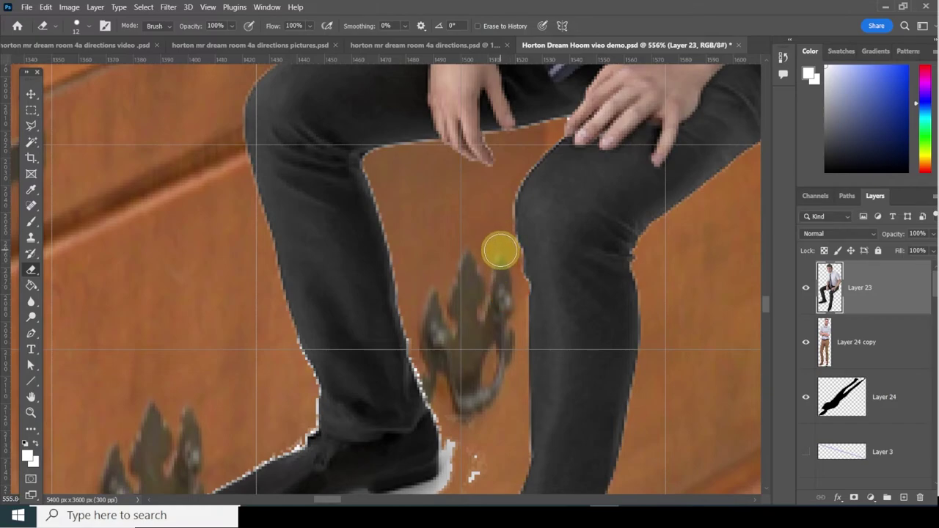
pyautogui.click(498, 250)
pyautogui.click(421, 343)
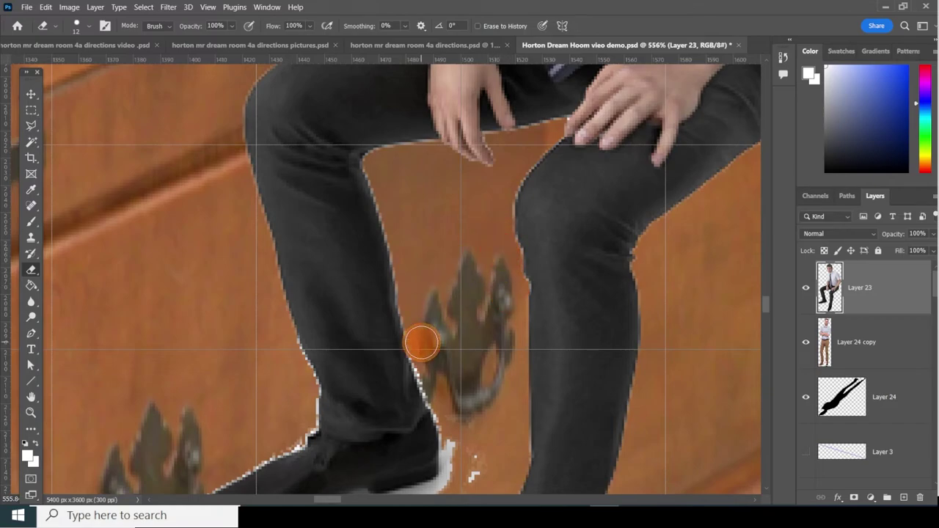
pyautogui.click(432, 380)
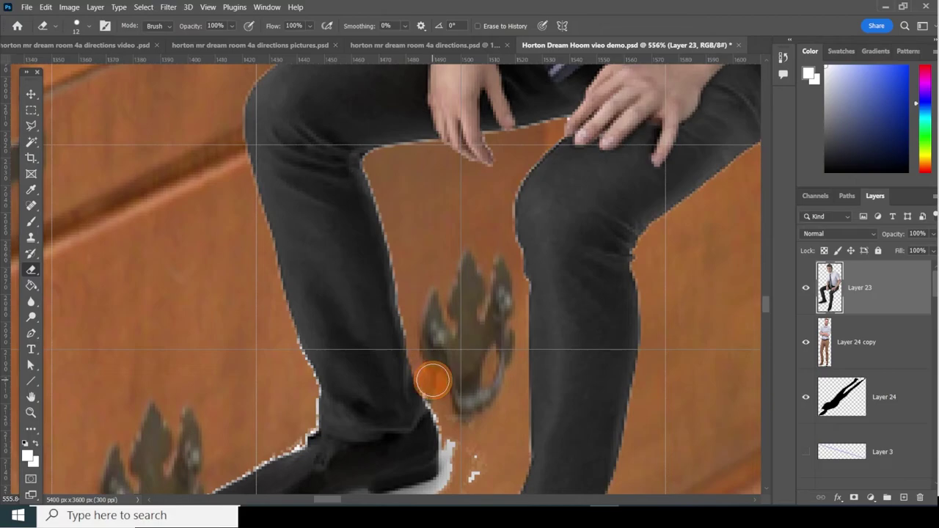
pyautogui.click(454, 429)
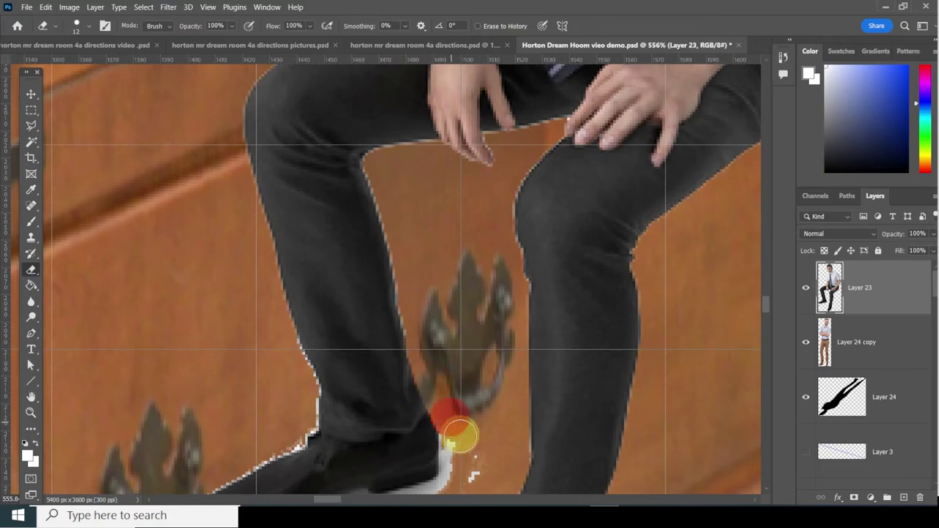
pyautogui.click(456, 446)
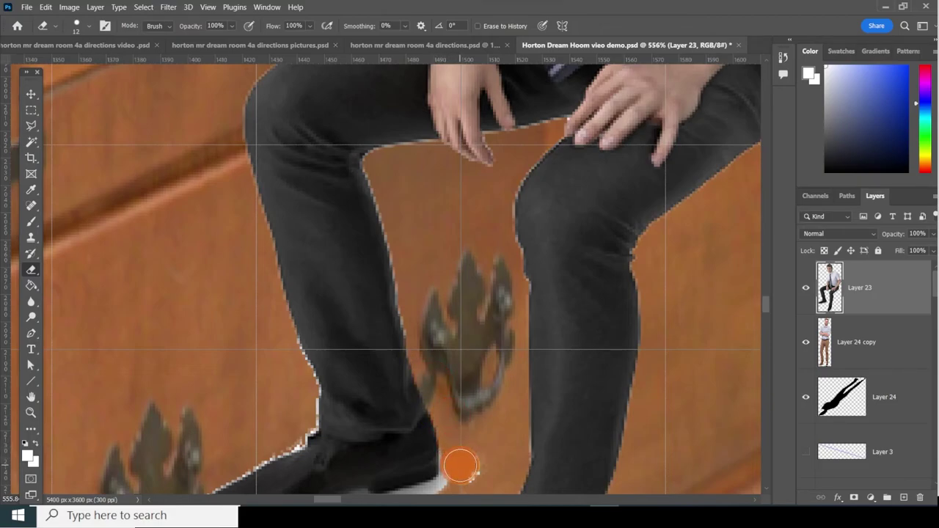
pyautogui.click(473, 472)
pyautogui.moveTo(473, 437); pyautogui.dragTo(498, 311)
pyautogui.click(499, 302)
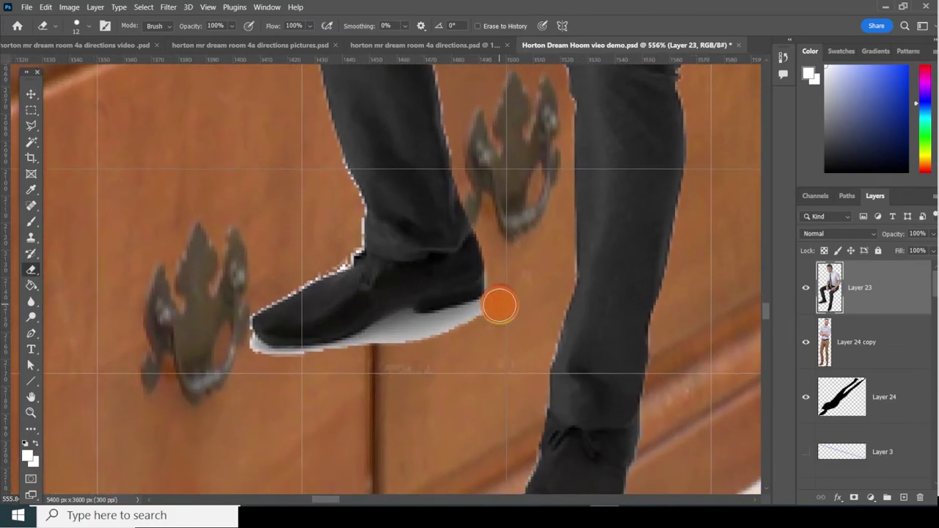
pyautogui.click(504, 271)
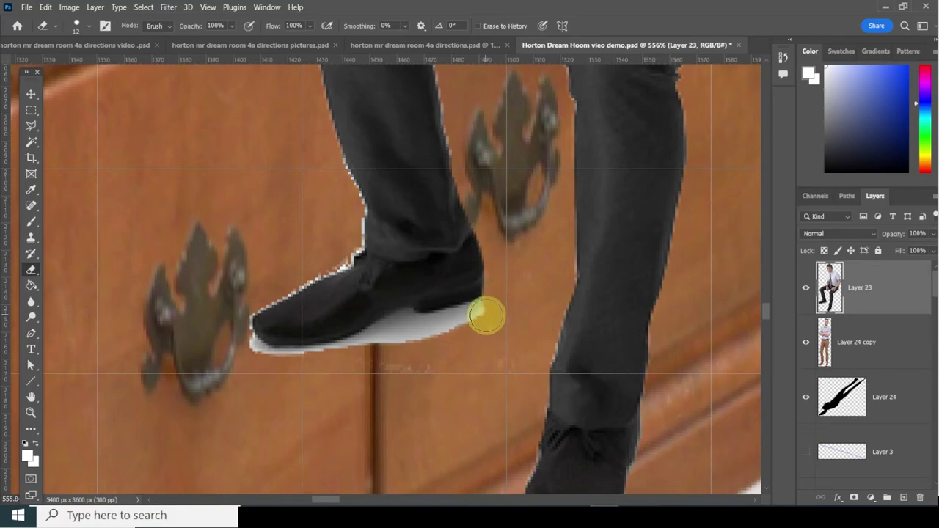
pyautogui.click(486, 315)
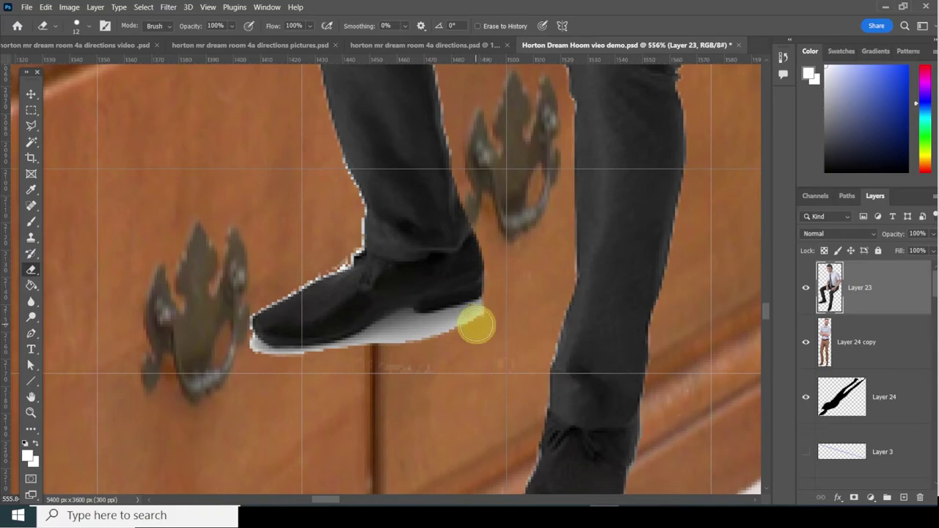
pyautogui.moveTo(484, 315); pyautogui.dragTo(421, 334)
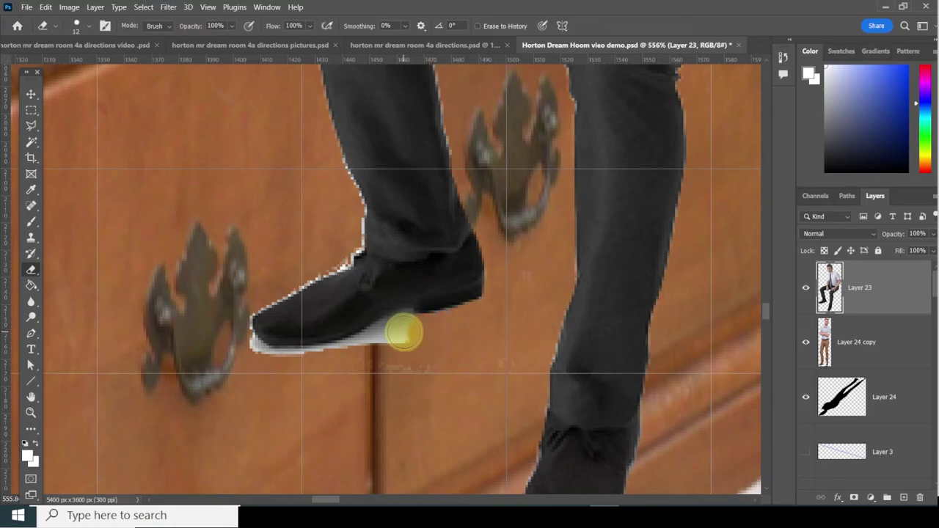
# Shrink the Eraser to 1 px and erase the white edge along the shoe's sole.
pyautogui.rightClick(399, 331)
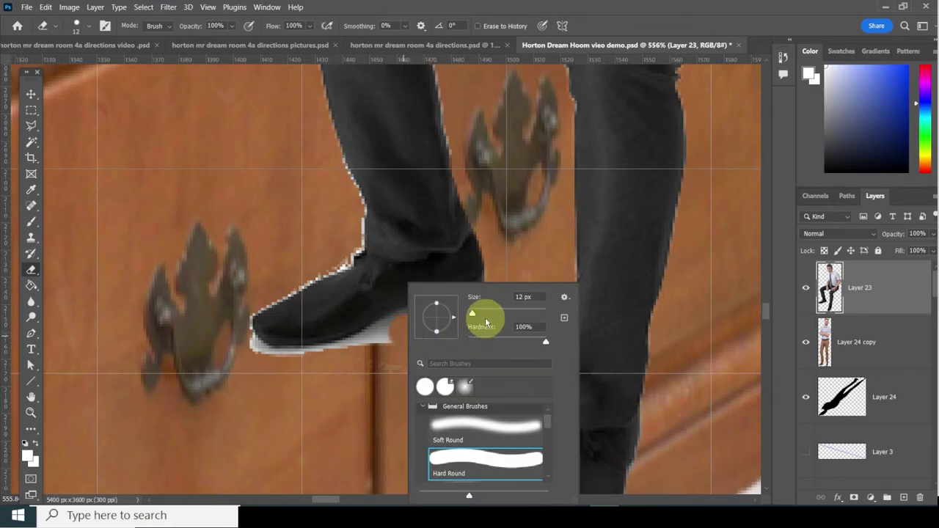
pyautogui.moveTo(481, 316); pyautogui.dragTo(406, 318)
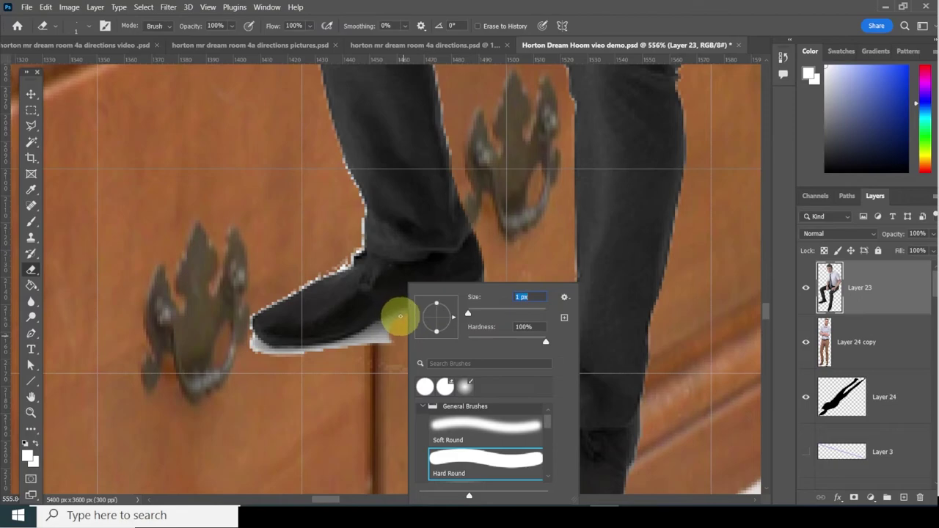
pyautogui.click(399, 314)
pyautogui.click(408, 313)
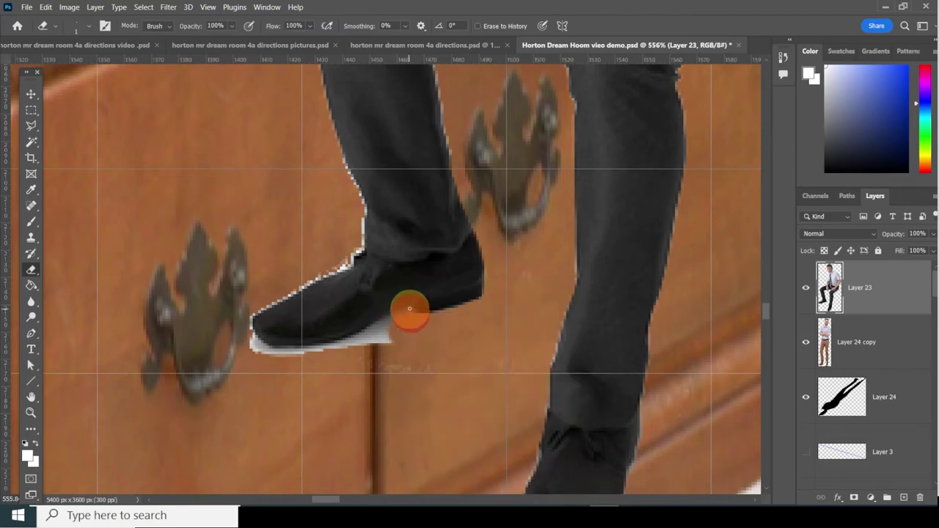
pyautogui.click(410, 308)
pyautogui.moveTo(410, 308); pyautogui.dragTo(351, 338)
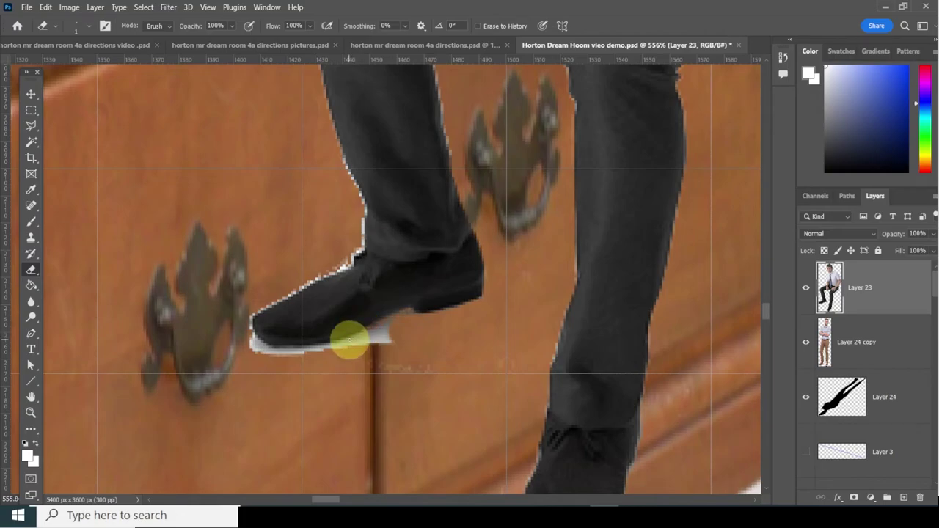
pyautogui.click(342, 340)
pyautogui.click(330, 342)
pyautogui.click(338, 344)
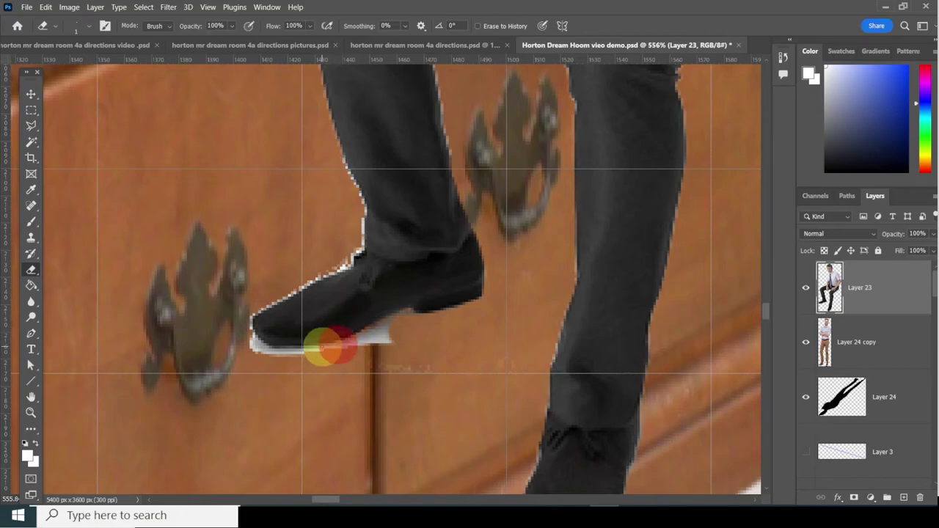
pyautogui.moveTo(330, 344)
pyautogui.mouseDown()
pyautogui.moveTo(300, 357)
pyautogui.moveTo(315, 357)
pyautogui.mouseUp()
# Enlarge the Eraser back to 12 px and erase the white sliver around the shoe's toe.
pyautogui.rightClick(348, 364)
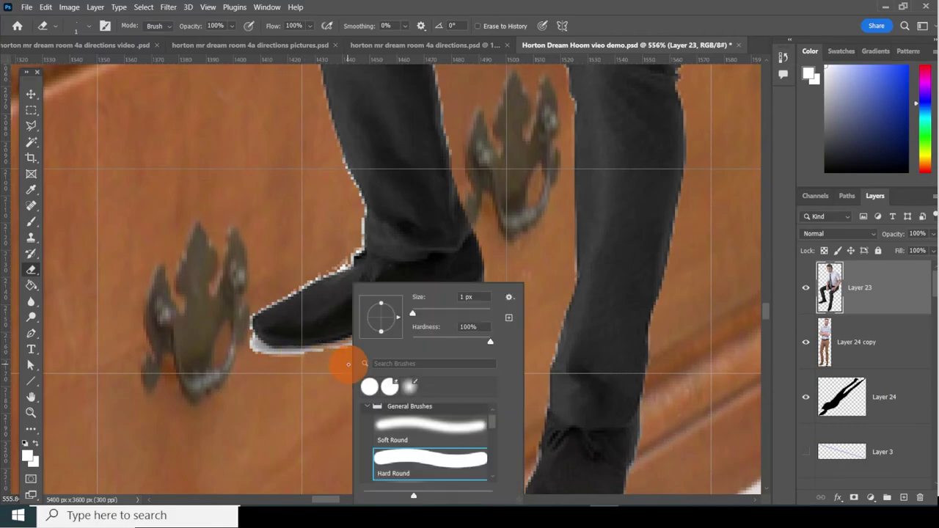
pyautogui.moveTo(408, 327)
pyautogui.mouseDown()
pyautogui.moveTo(426, 316)
pyautogui.moveTo(335, 356)
pyautogui.moveTo(422, 314)
pyautogui.moveTo(416, 310)
pyautogui.mouseUp()
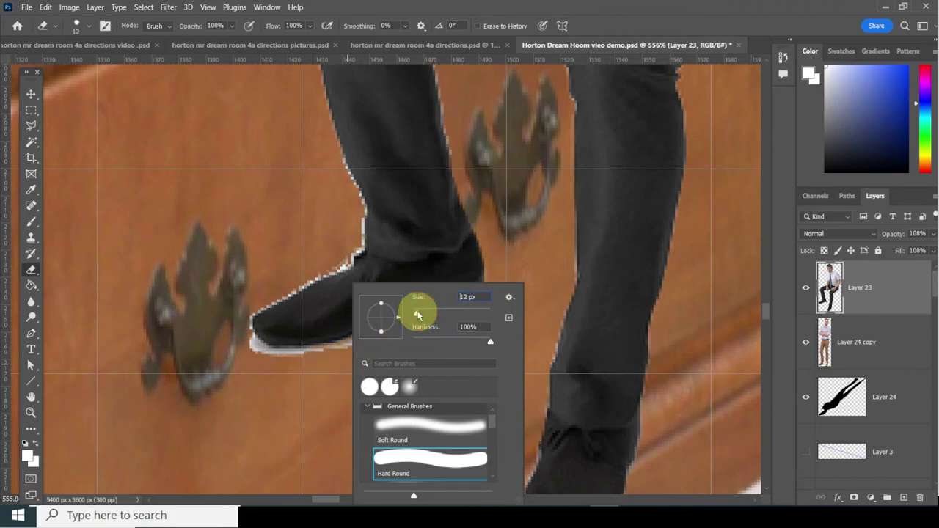
pyautogui.click(322, 385)
pyautogui.moveTo(388, 342)
pyautogui.mouseDown()
pyautogui.moveTo(400, 330)
pyautogui.moveTo(383, 350)
pyautogui.moveTo(314, 369)
pyautogui.mouseUp()
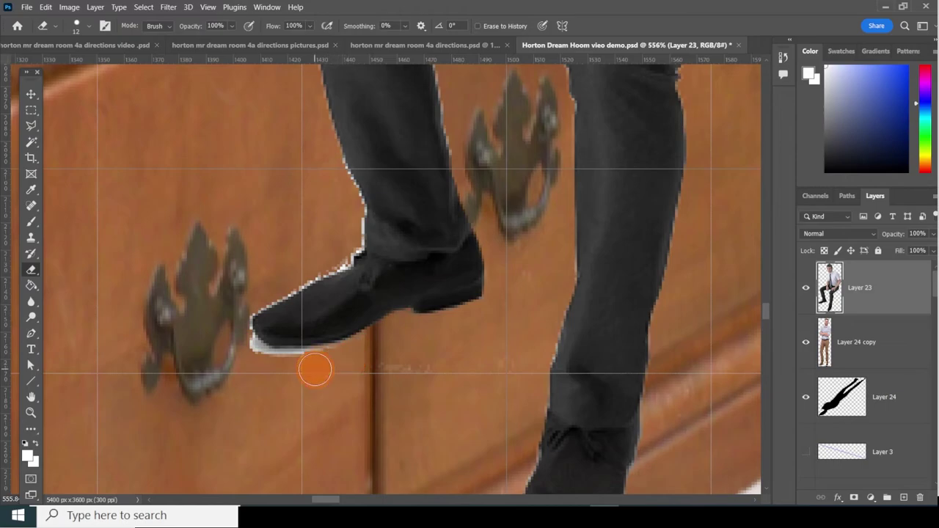
pyautogui.click(287, 366)
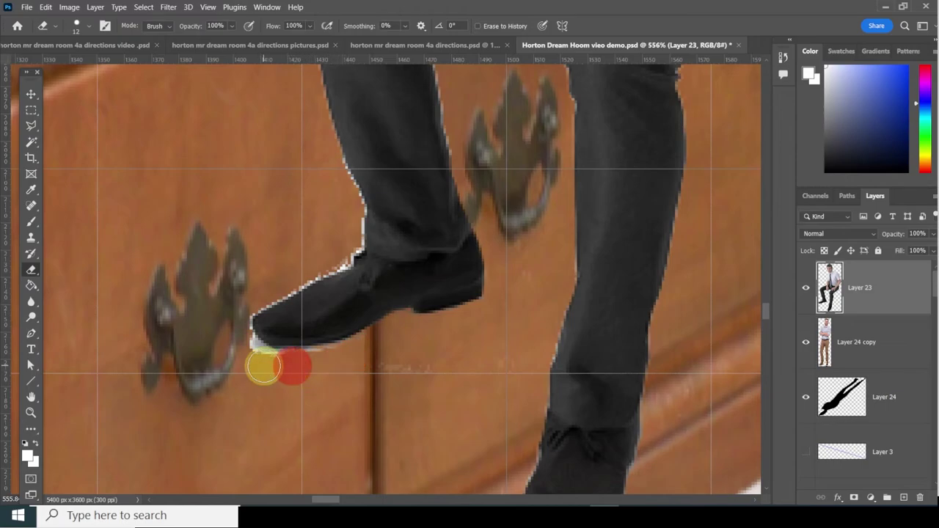
pyautogui.click(345, 360)
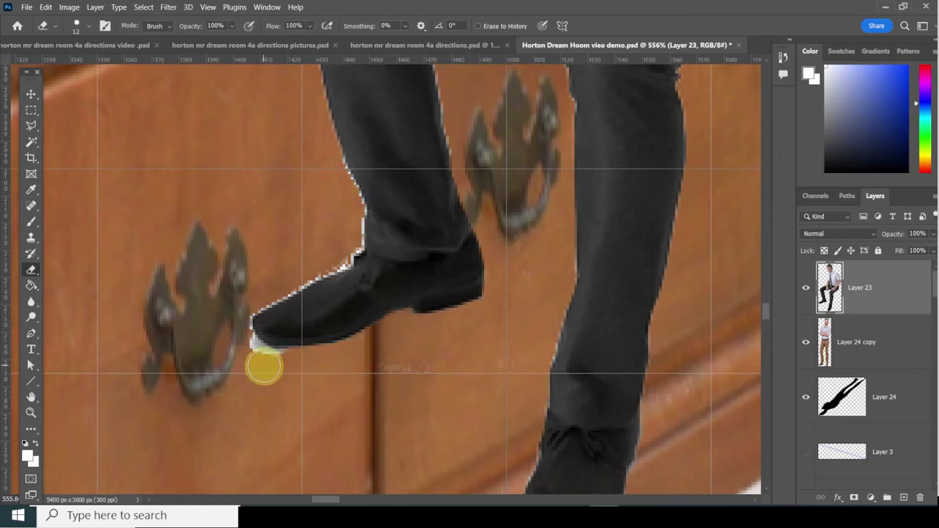
pyautogui.click(262, 367)
pyautogui.click(245, 356)
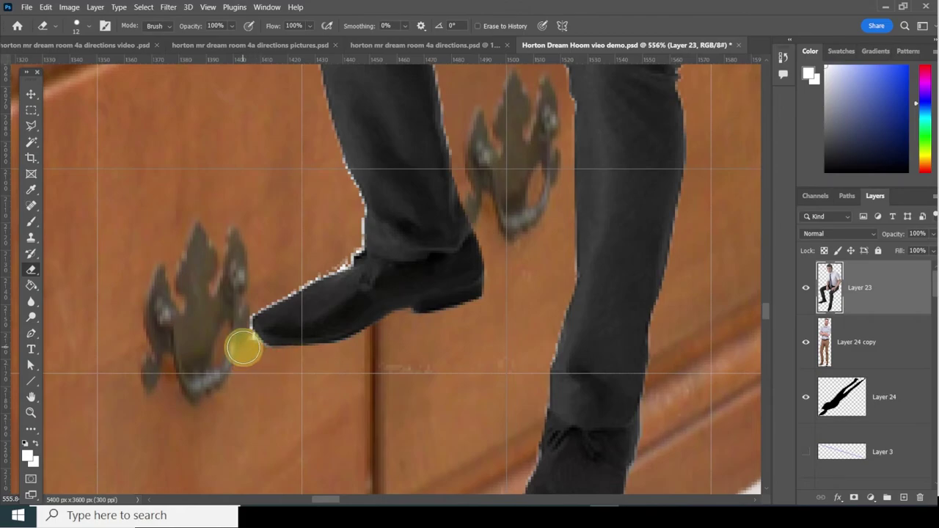
pyautogui.click(242, 346)
pyautogui.click(236, 330)
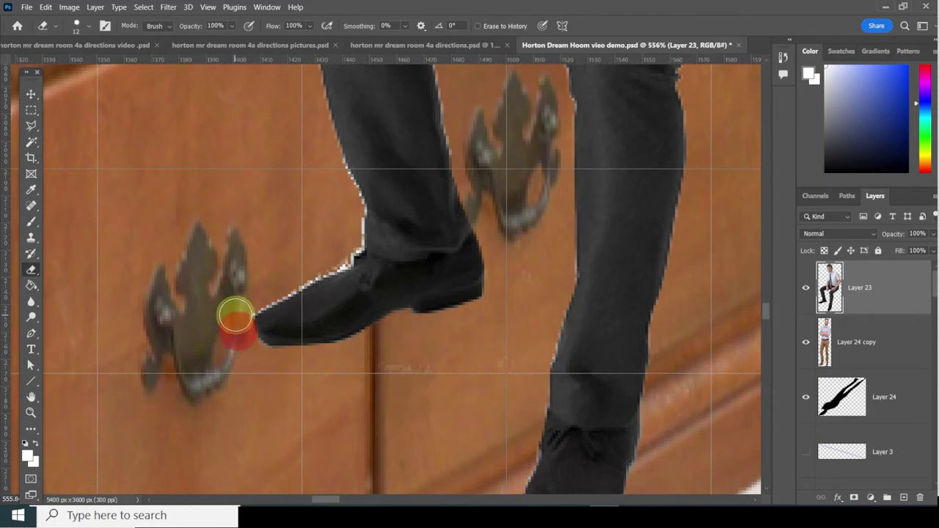
pyautogui.click(246, 285)
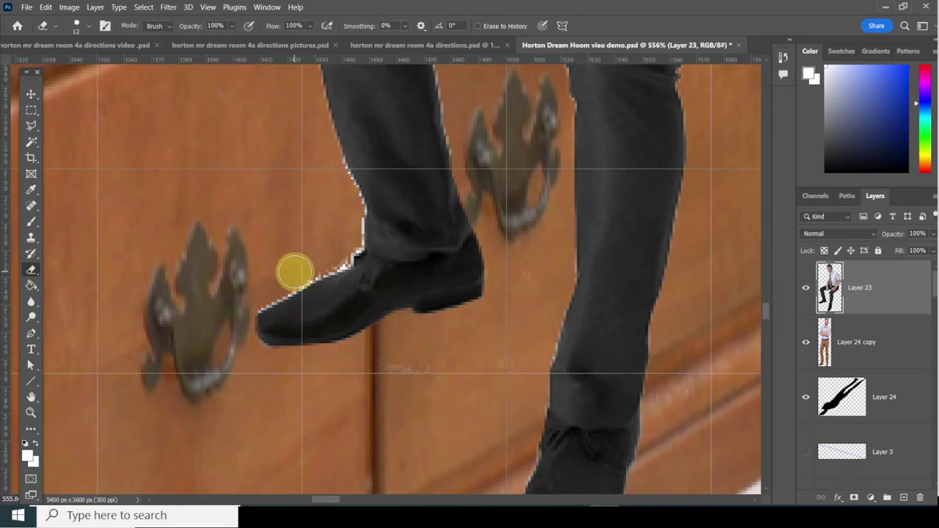
# Erase the white fringe along the shoe's top edge and up the trouser-leg edge.
pyautogui.click(300, 270)
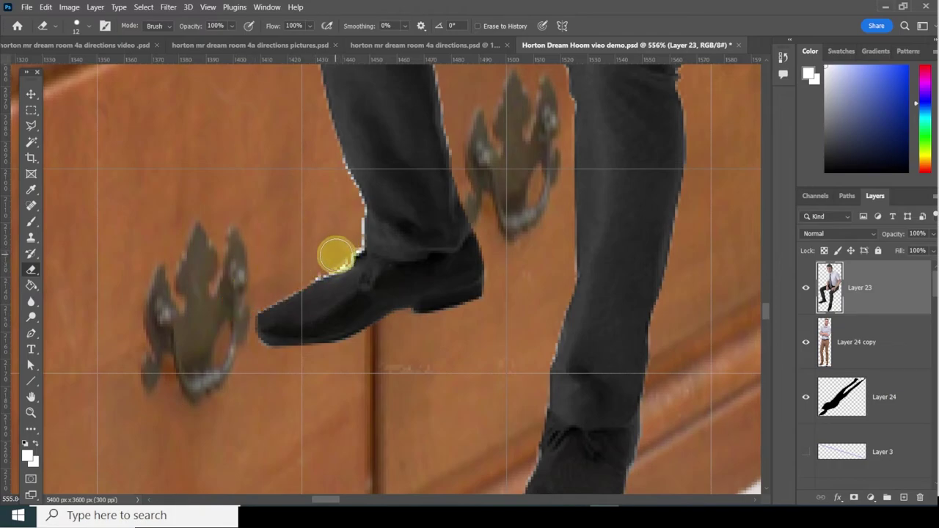
pyautogui.click(336, 255)
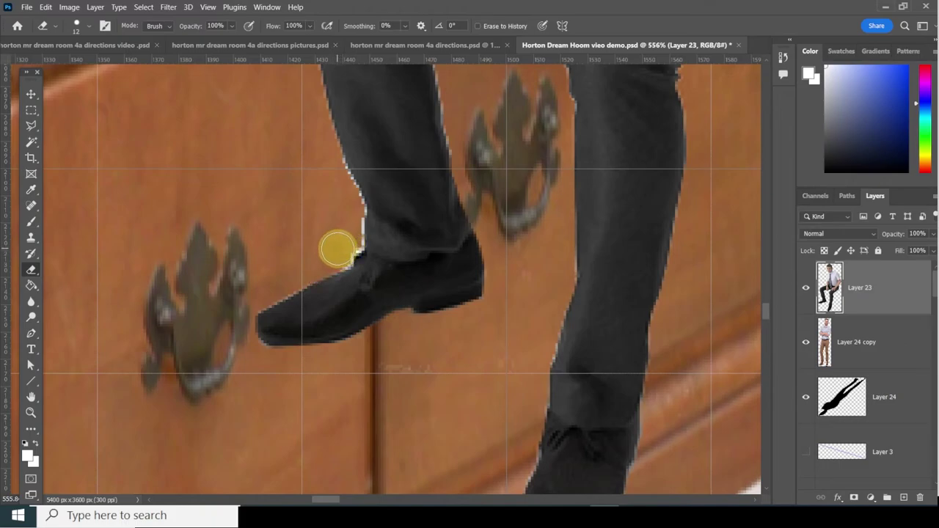
pyautogui.click(335, 251)
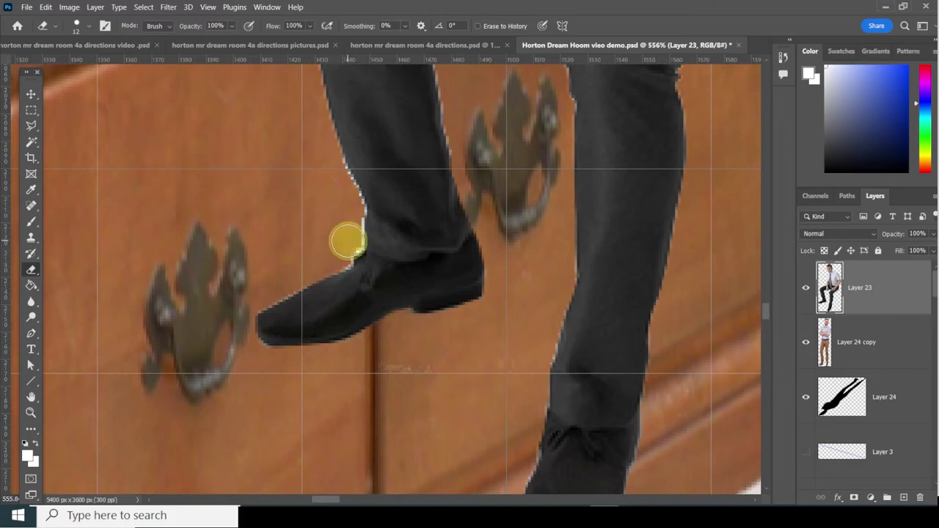
pyautogui.click(348, 241)
pyautogui.click(347, 217)
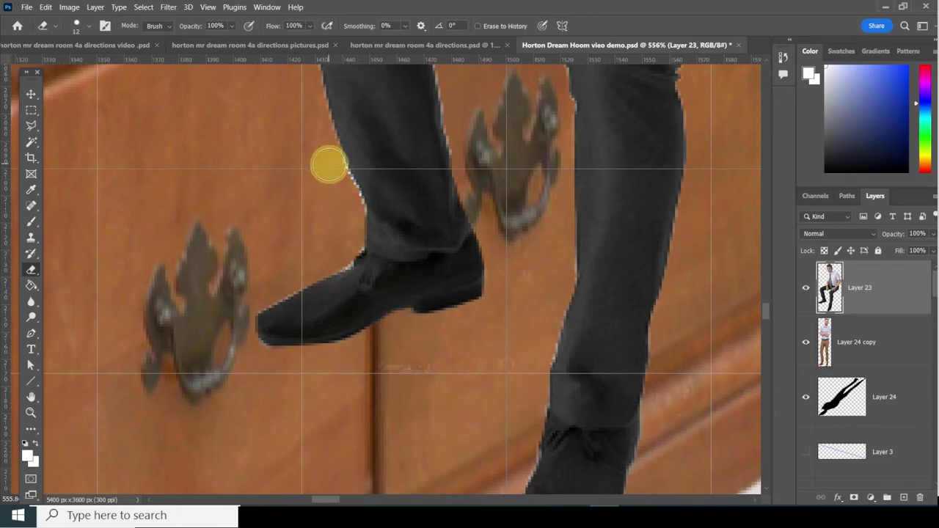
pyautogui.click(328, 165)
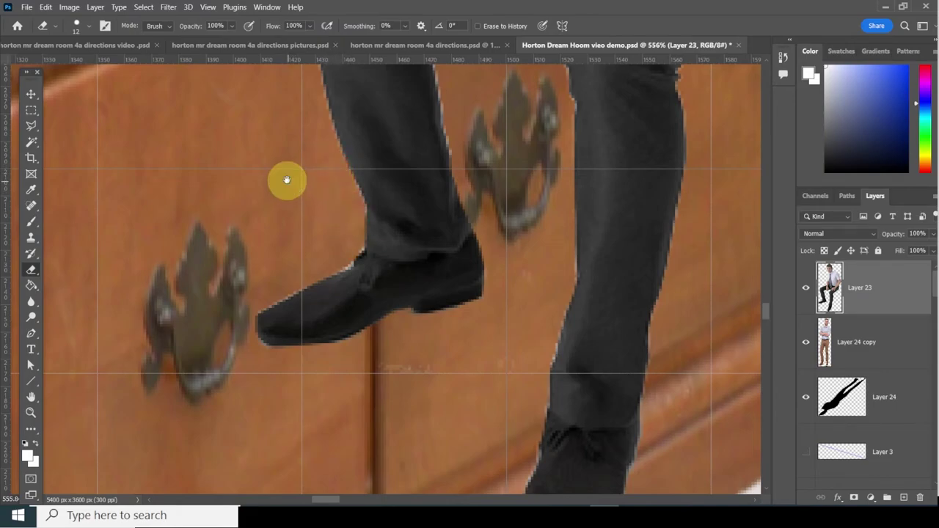
pyautogui.moveTo(287, 179); pyautogui.dragTo(287, 427)
pyautogui.moveTo(271, 308); pyautogui.dragTo(263, 366)
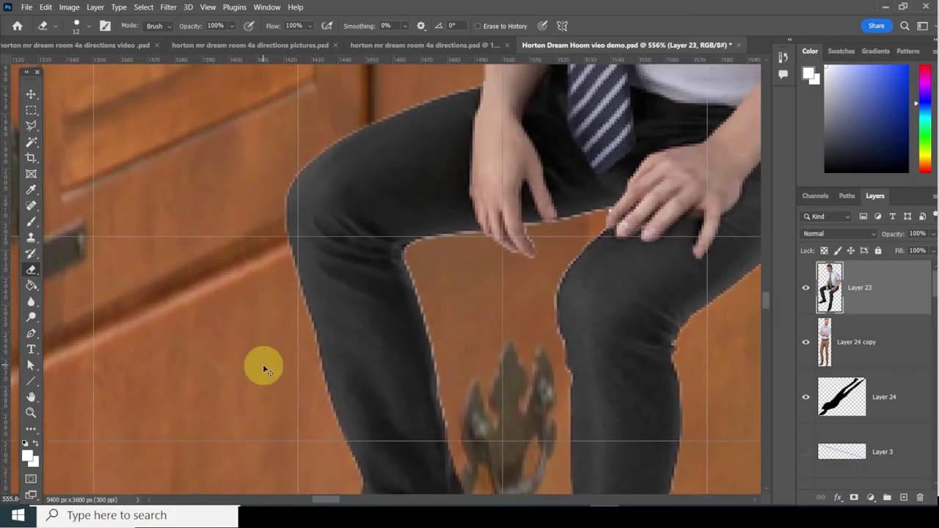
# Move Layer 23 off the dresser, scale it up to about 322%, and seat it in the armchair.
pyautogui.hotkey('ctrl', '0')
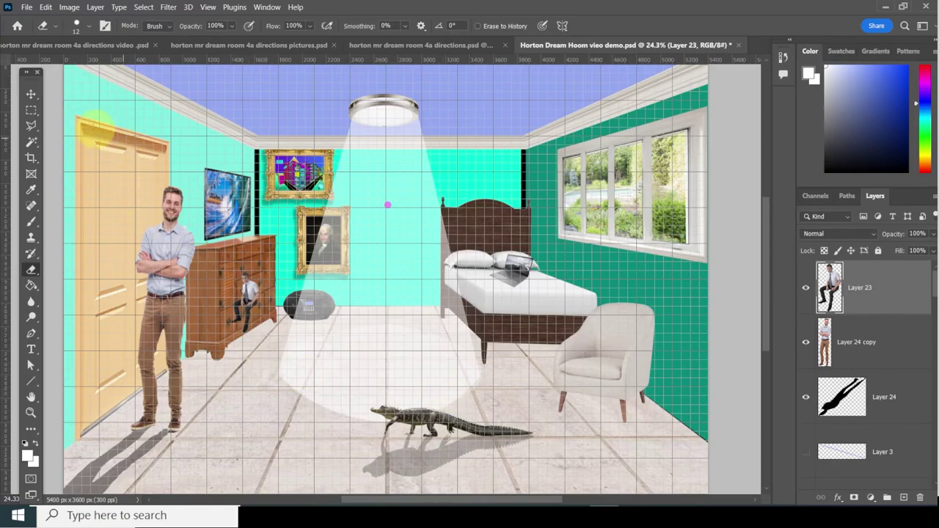
pyautogui.click(31, 94)
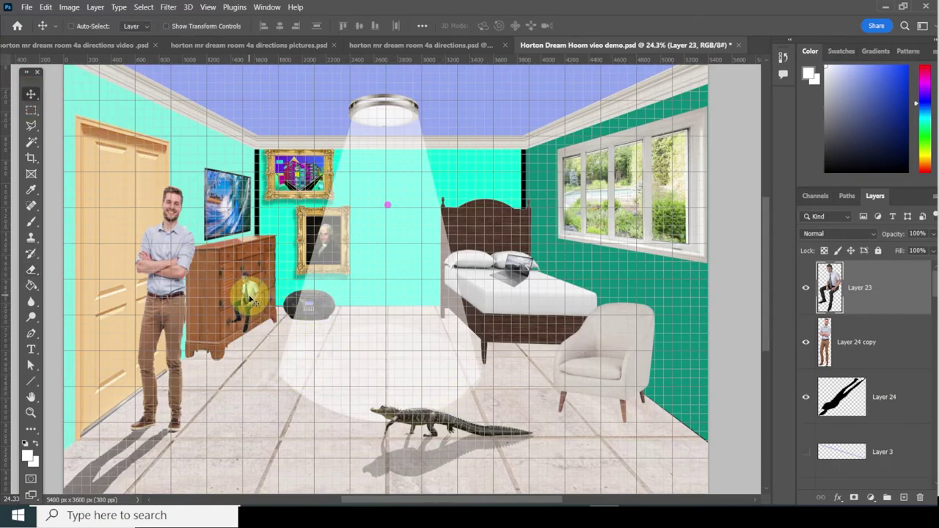
pyautogui.moveTo(249, 299); pyautogui.dragTo(173, 240)
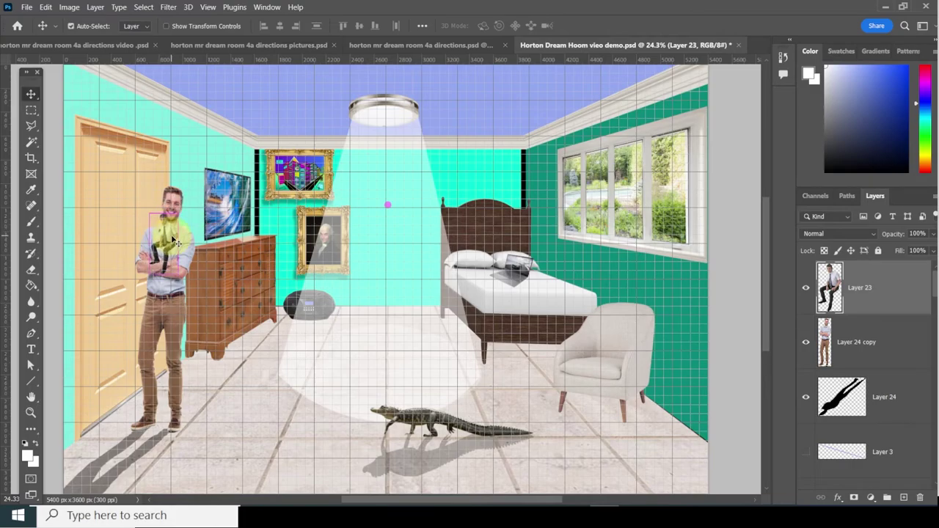
pyautogui.hotkey('ctrl', 't')
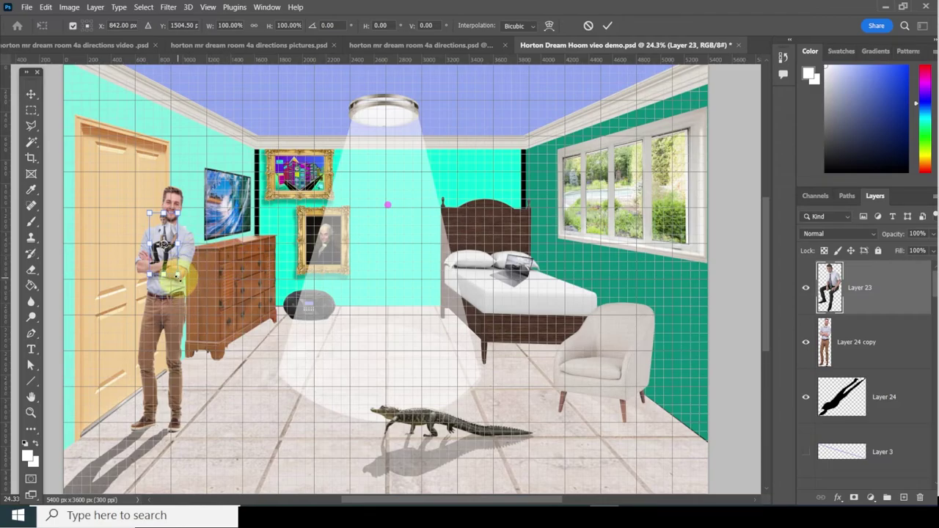
pyautogui.moveTo(178, 275); pyautogui.dragTo(234, 391)
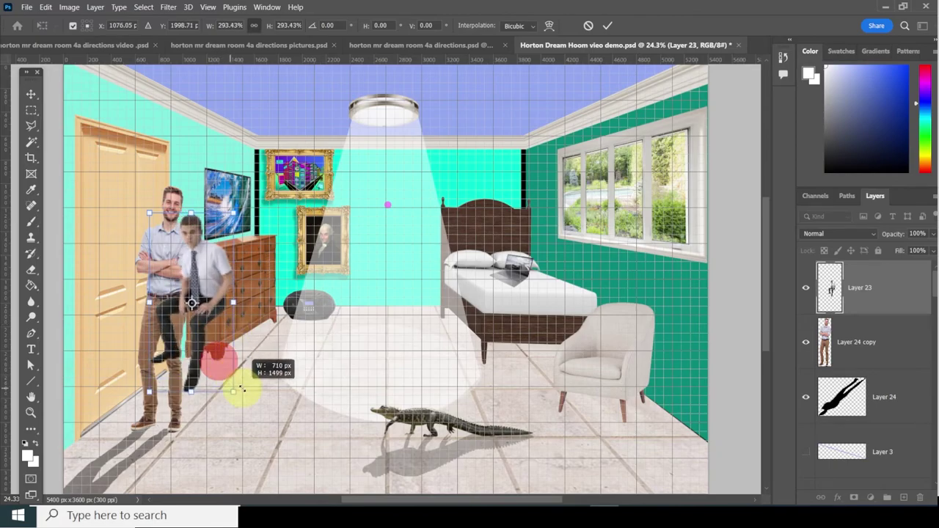
pyautogui.moveTo(209, 294); pyautogui.dragTo(195, 254)
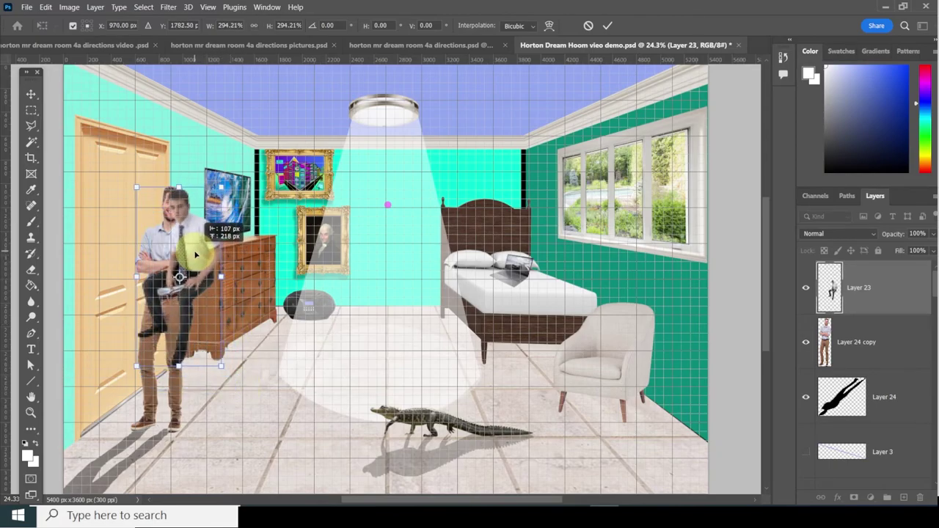
pyautogui.moveTo(220, 363); pyautogui.dragTo(229, 378)
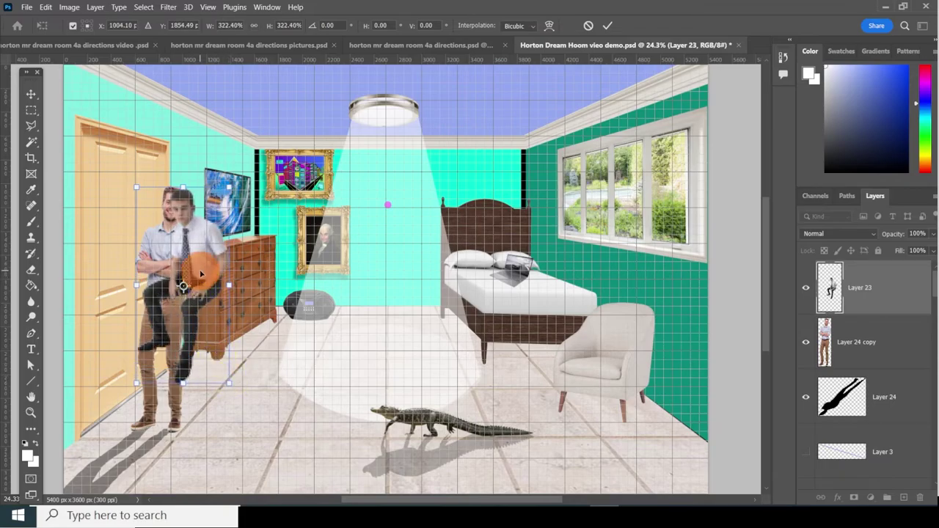
pyautogui.moveTo(200, 273); pyautogui.dragTo(192, 272)
pyautogui.moveTo(220, 383); pyautogui.dragTo(222, 386)
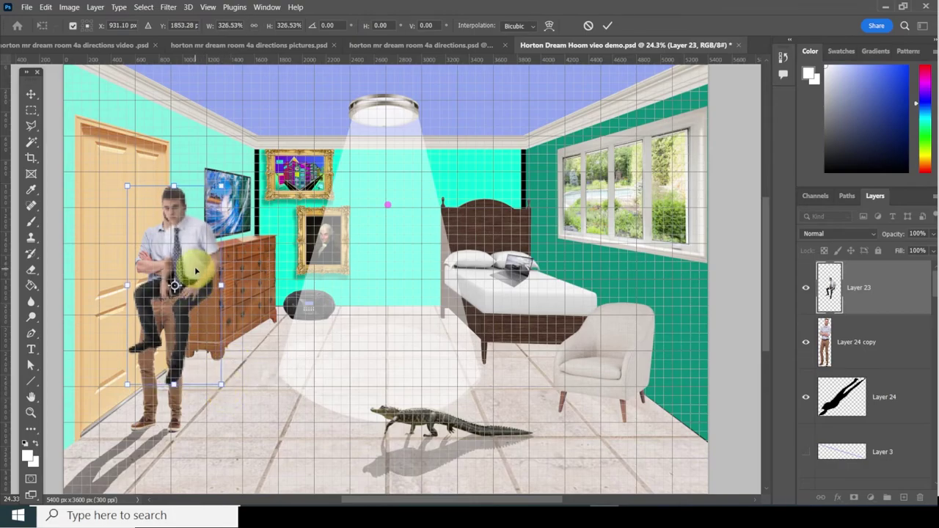
pyautogui.moveTo(196, 270); pyautogui.dragTo(604, 332)
pyautogui.press('Return')
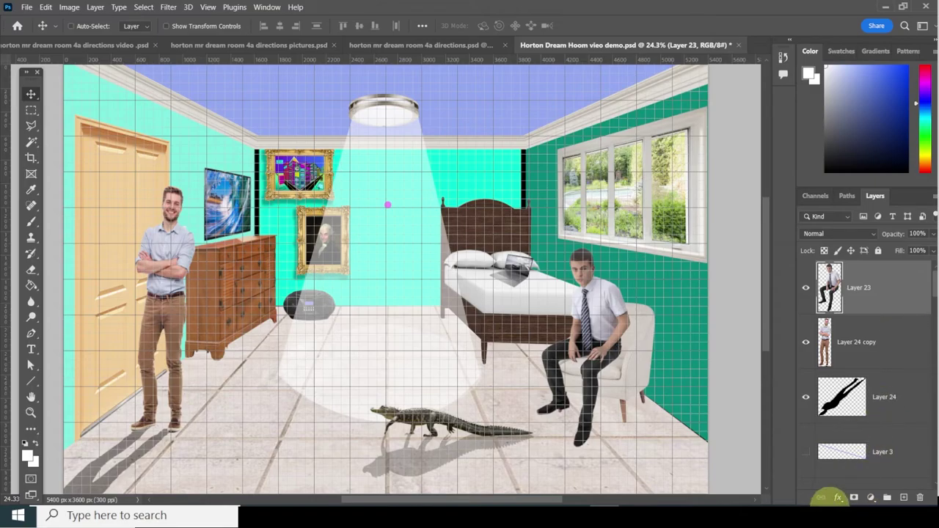
# Add a Drop Shadow to Layer 23 with its angle set to 115°.
pyautogui.click(837, 497)
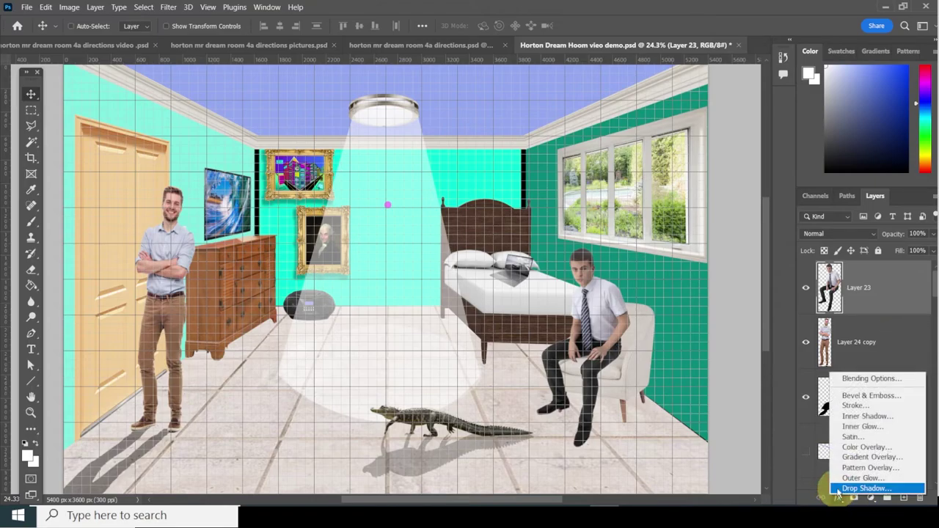
pyautogui.click(839, 490)
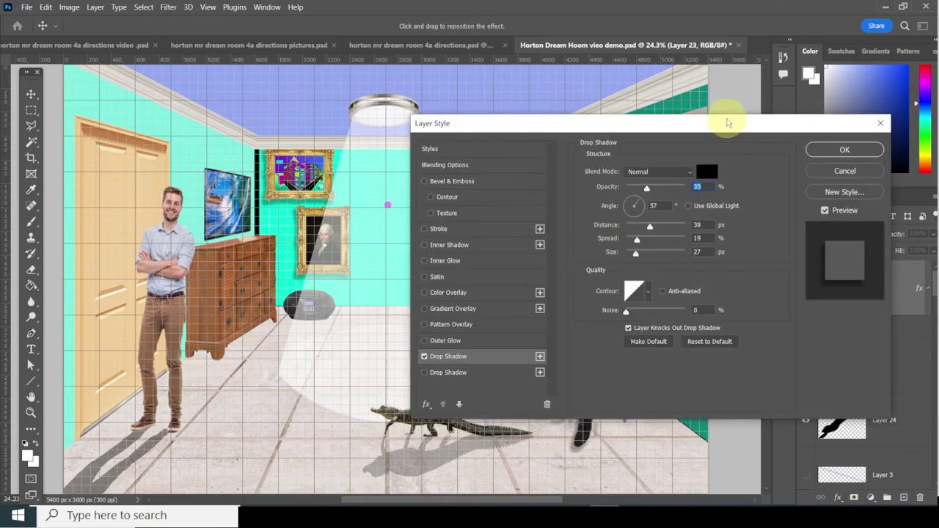
pyautogui.moveTo(726, 121); pyautogui.dragTo(313, 212)
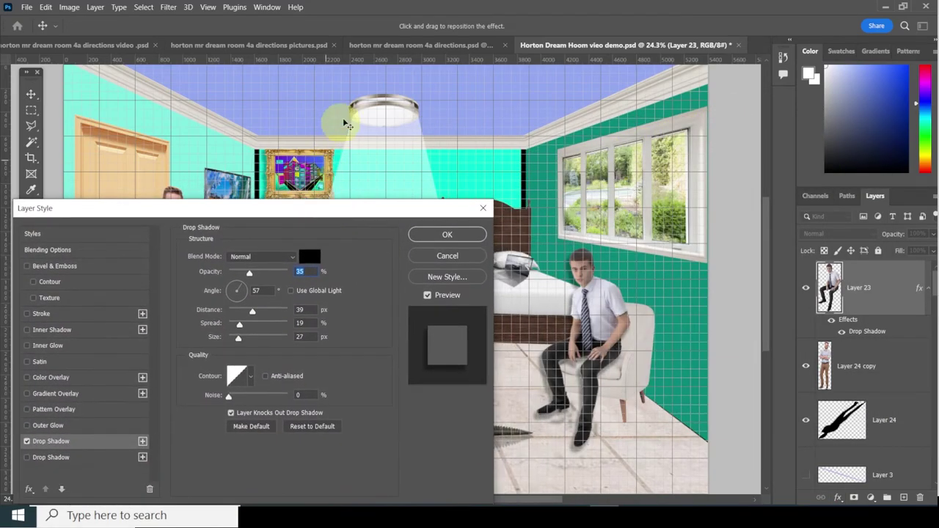
pyautogui.click(234, 289)
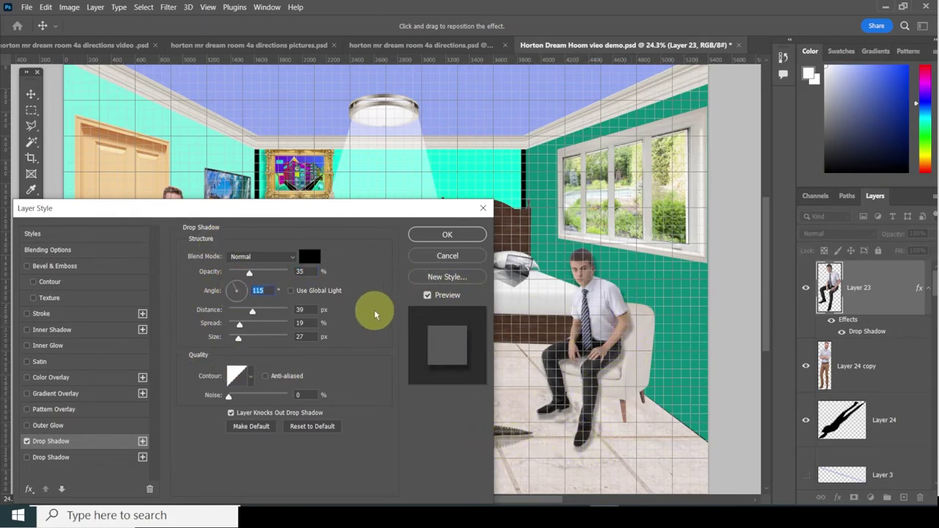
pyautogui.click(444, 242)
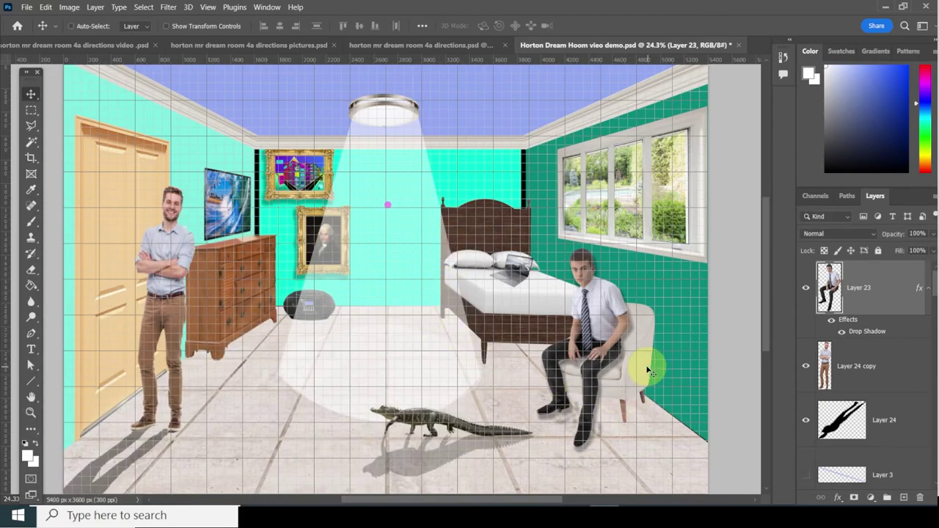
pyautogui.rightClick(640, 370)
# Give the armchair on Layer 10 a drop shadow.
pyautogui.click(654, 368)
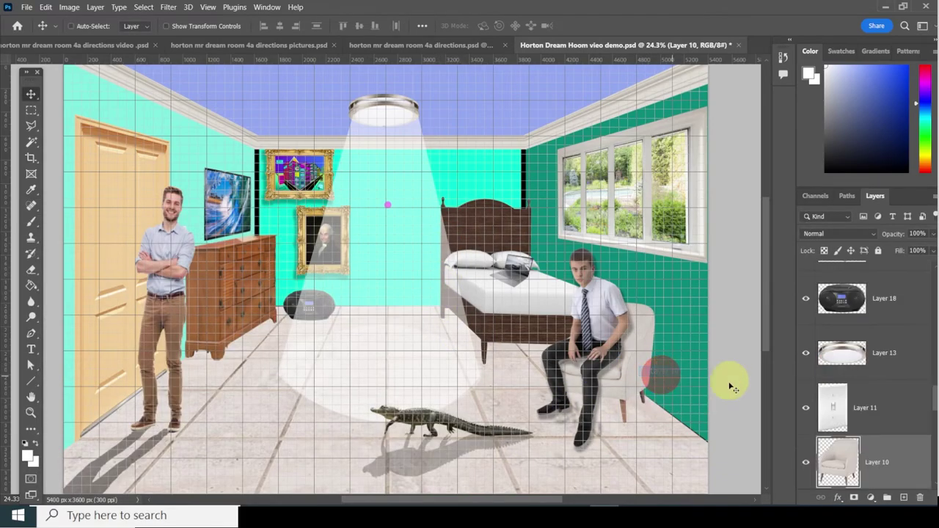
pyautogui.doubleClick(906, 466)
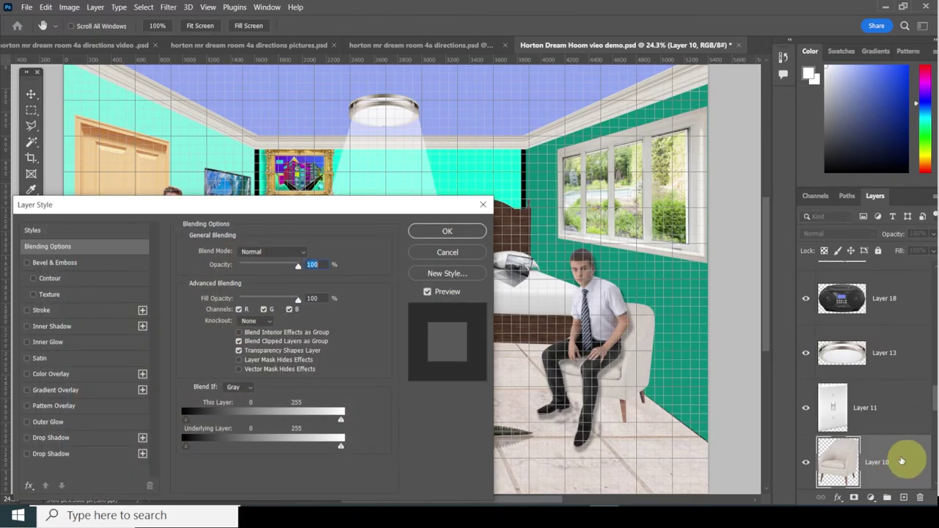
pyautogui.click(78, 458)
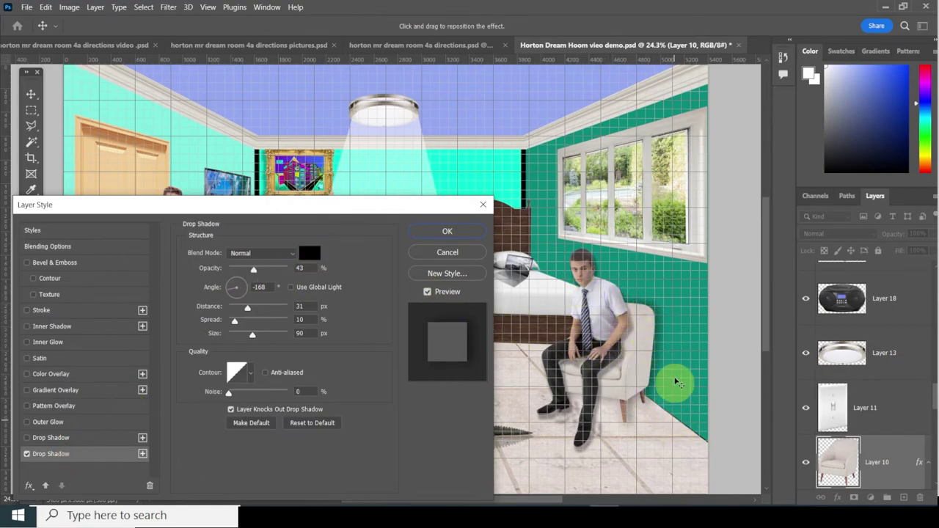
pyautogui.click(447, 231)
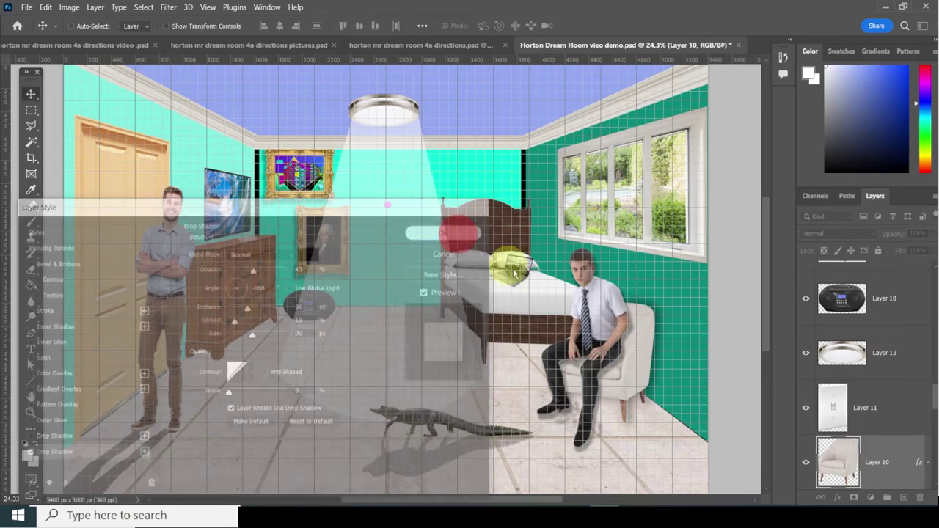
# Select the bed's Layer 6 and give it a drop shadow angled at 82°.
pyautogui.rightClick(547, 299)
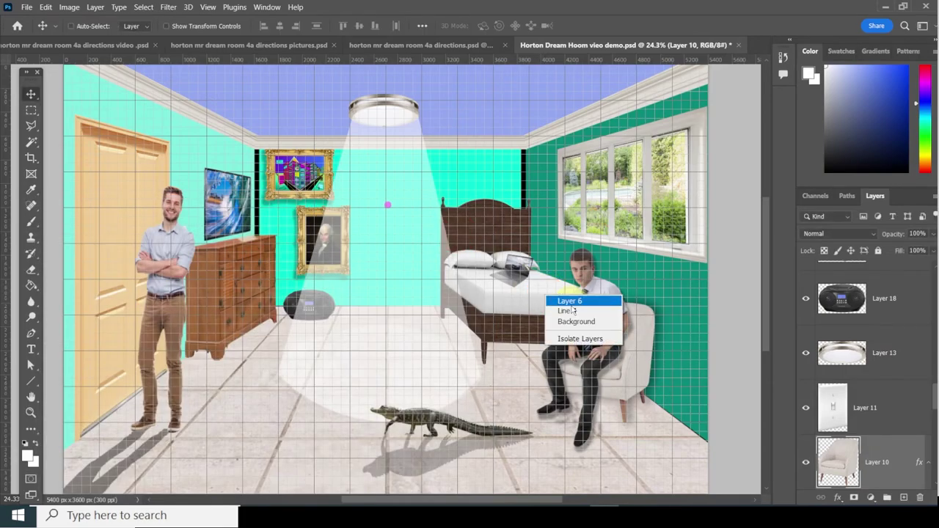
pyautogui.click(563, 301)
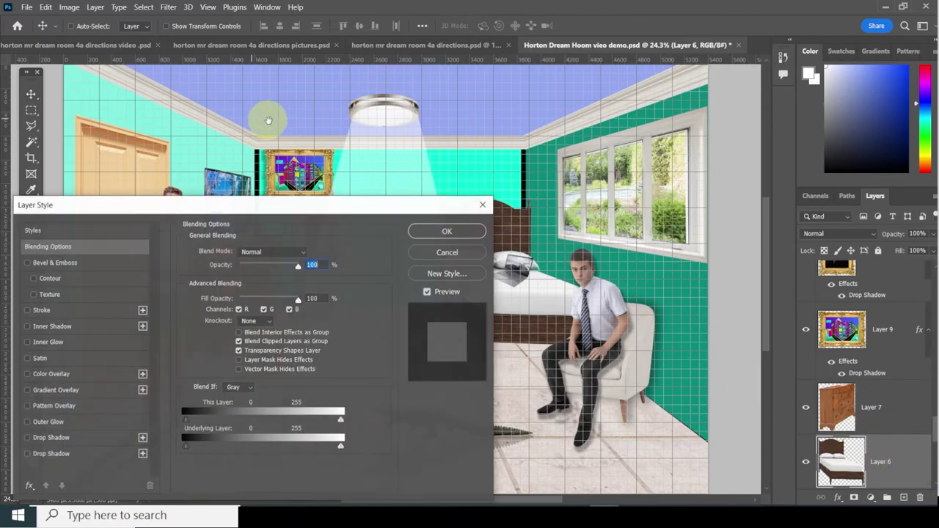
pyautogui.click(108, 459)
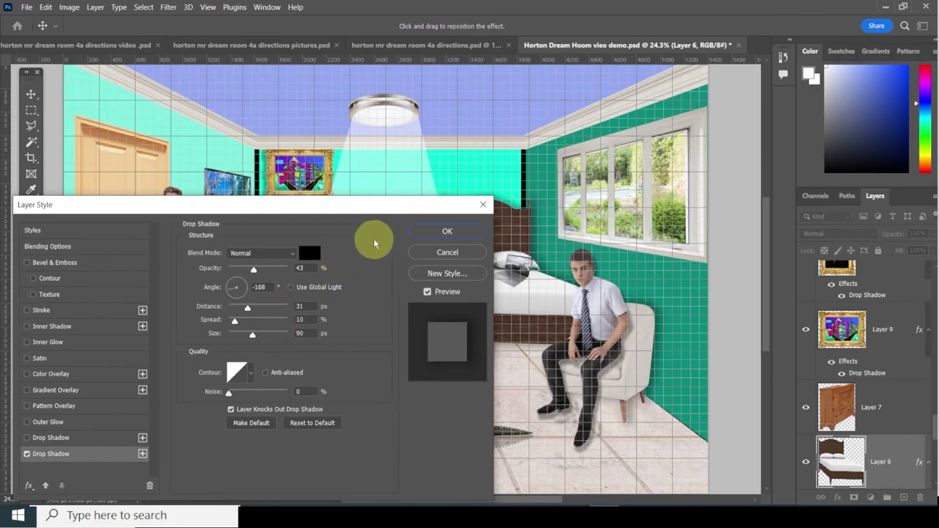
pyautogui.moveTo(364, 209); pyautogui.dragTo(316, 196)
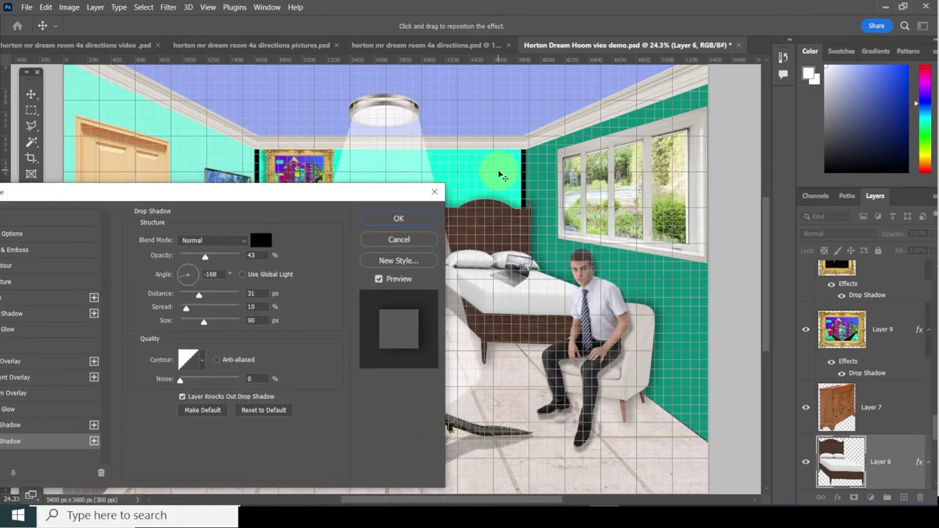
pyautogui.moveTo(185, 267); pyautogui.dragTo(190, 266)
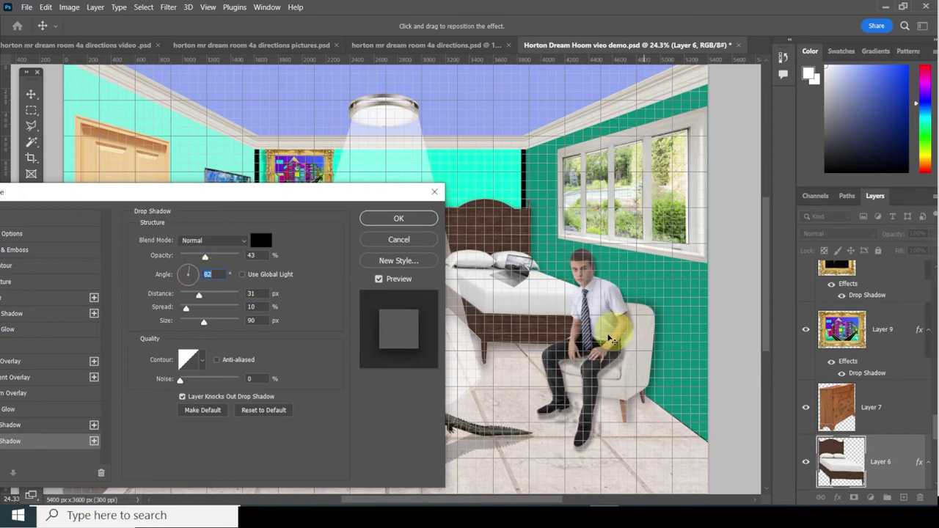
pyautogui.moveTo(224, 195); pyautogui.dragTo(316, 173)
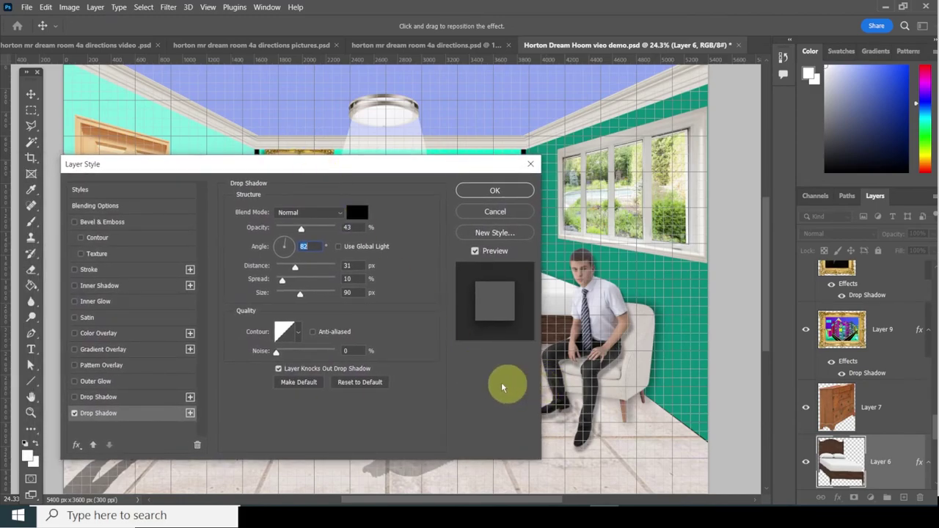
pyautogui.moveTo(404, 159); pyautogui.dragTo(384, 220)
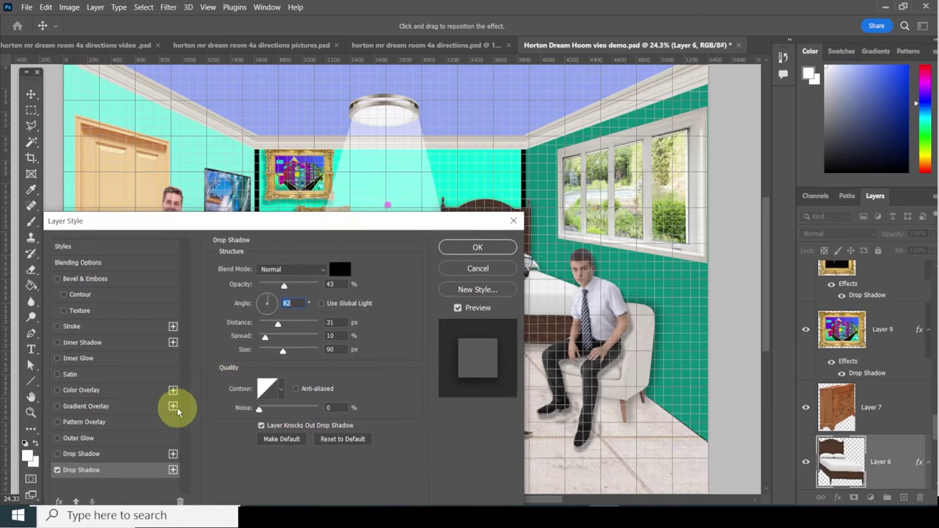
# Add further bed drop shadows angled at 103° and 168°, then apply them.
pyautogui.click(173, 472)
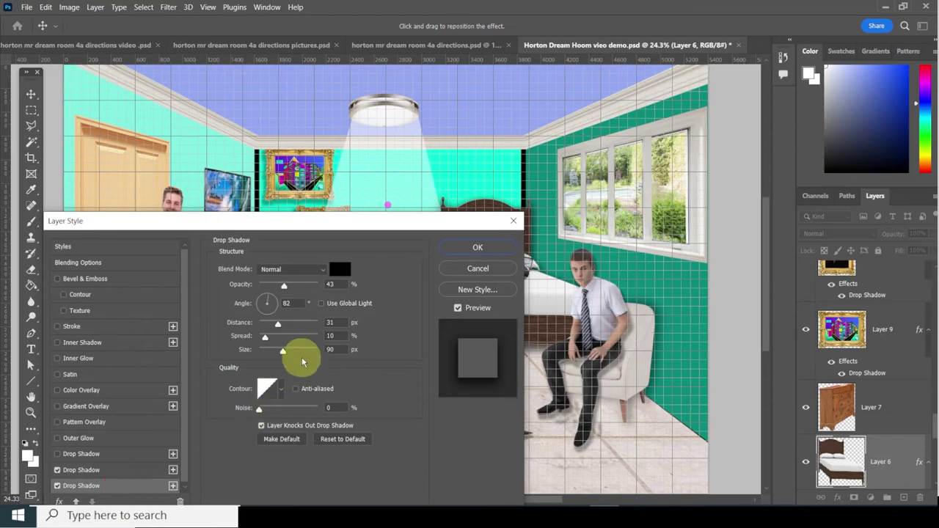
pyautogui.moveTo(361, 217); pyautogui.dragTo(240, 185)
pyautogui.click(399, 181)
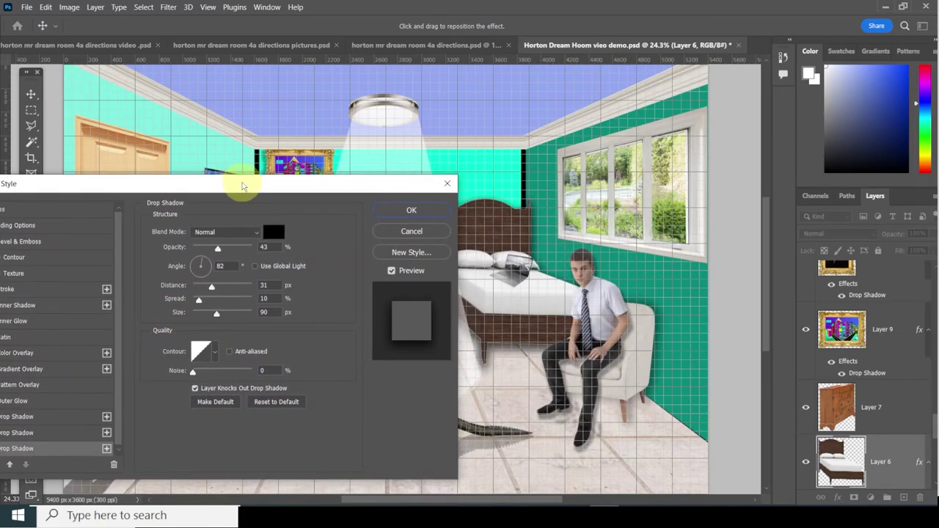
pyautogui.moveTo(206, 265); pyautogui.dragTo(199, 258)
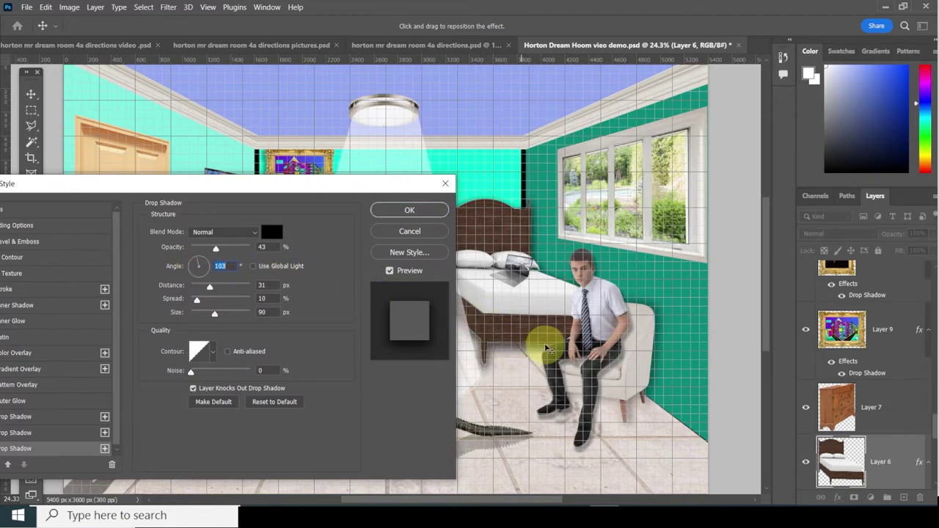
pyautogui.click(30, 432)
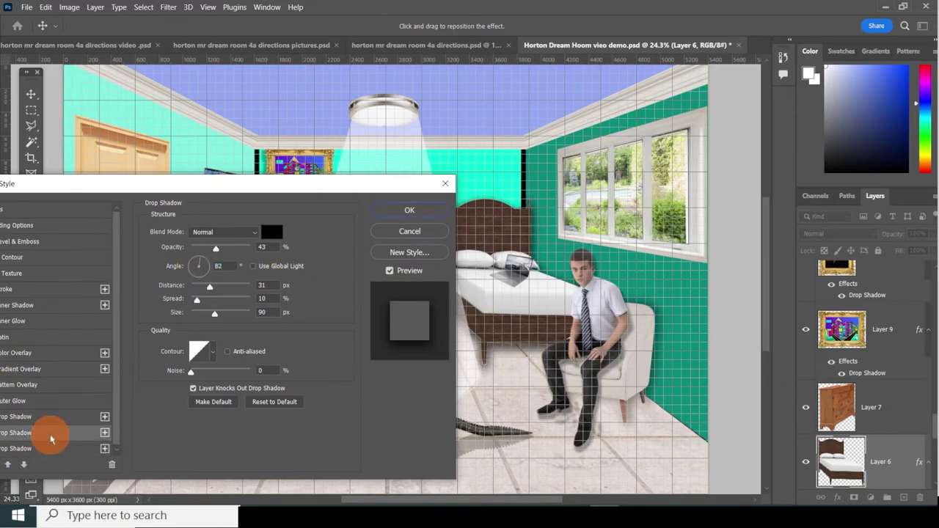
pyautogui.moveTo(196, 270); pyautogui.dragTo(188, 256)
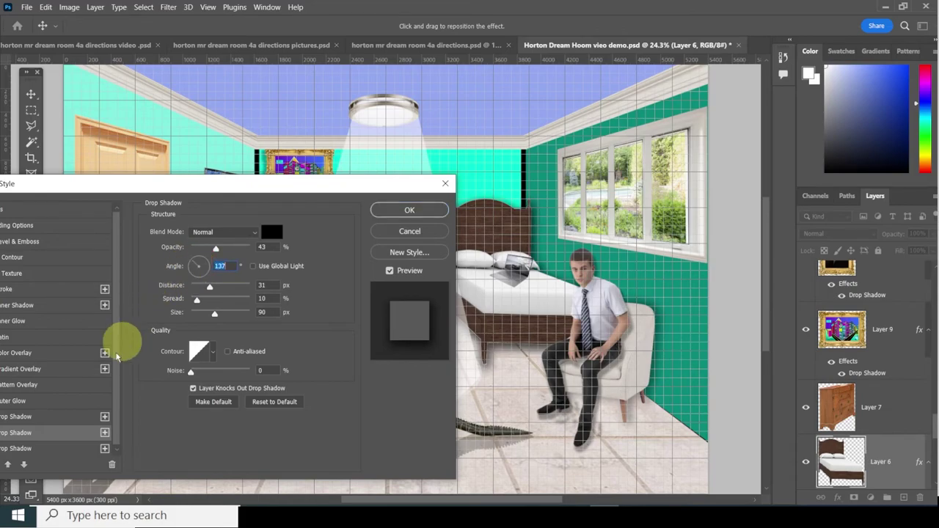
pyautogui.click(58, 449)
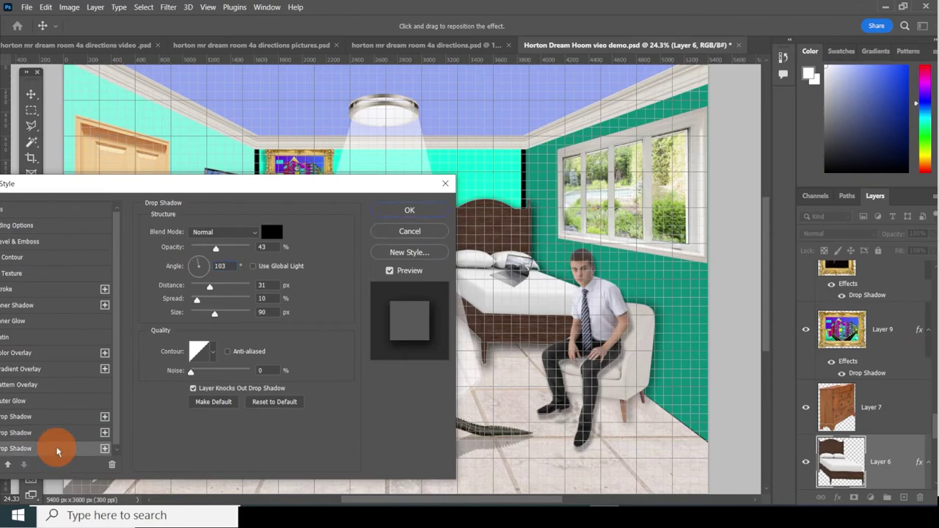
pyautogui.click(60, 434)
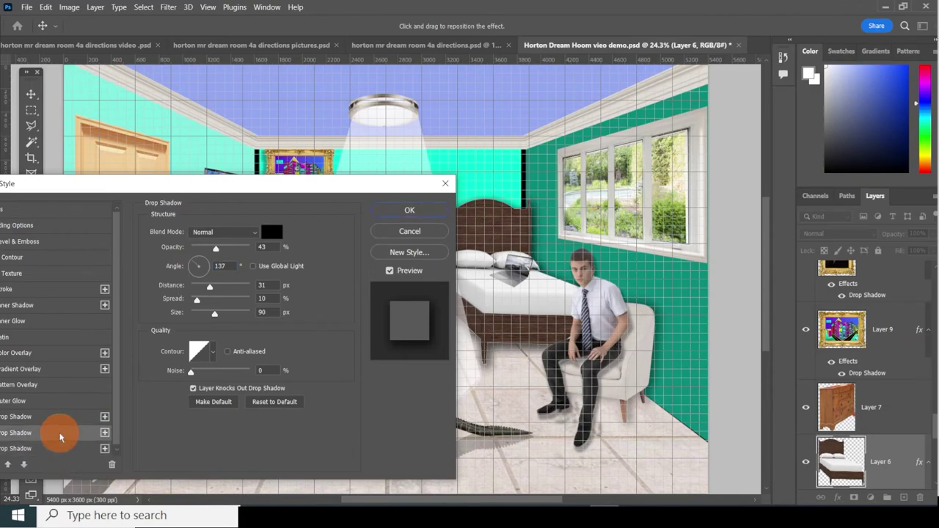
pyautogui.click(58, 449)
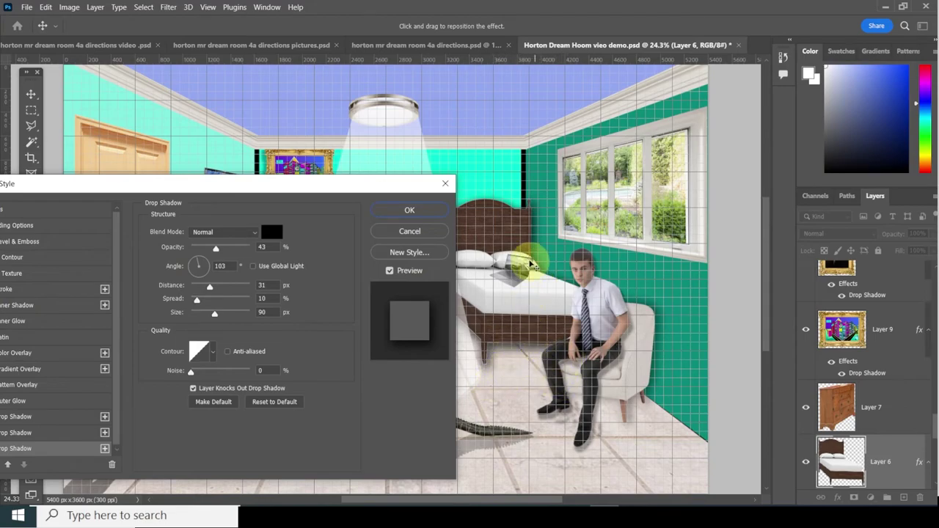
pyautogui.click(192, 267)
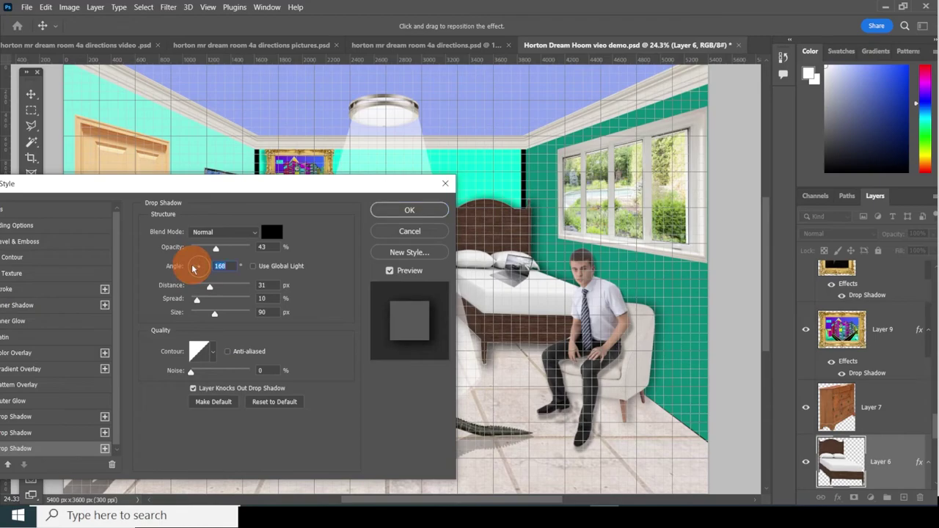
pyautogui.click(50, 432)
pyautogui.click(414, 209)
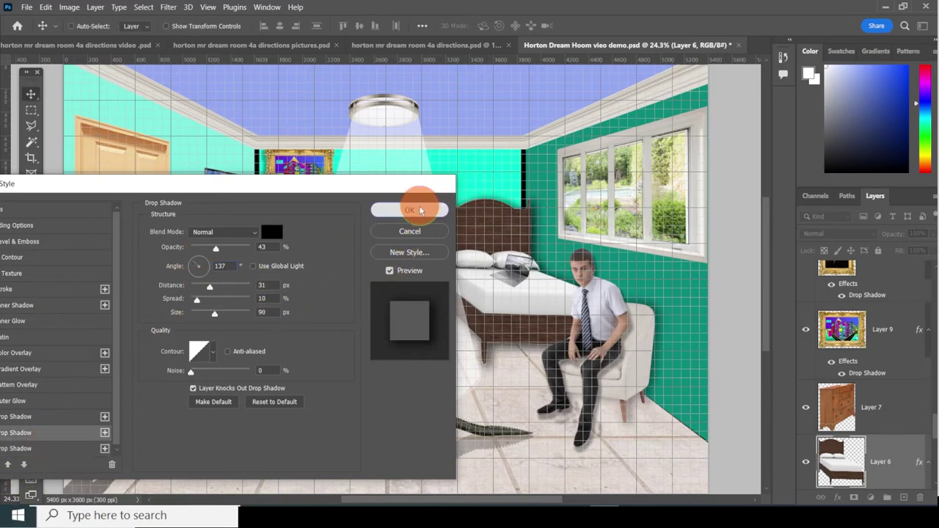
# Toggle the bed's drop shadow off and back on to compare.
pyautogui.scroll(-5, 862, 436)
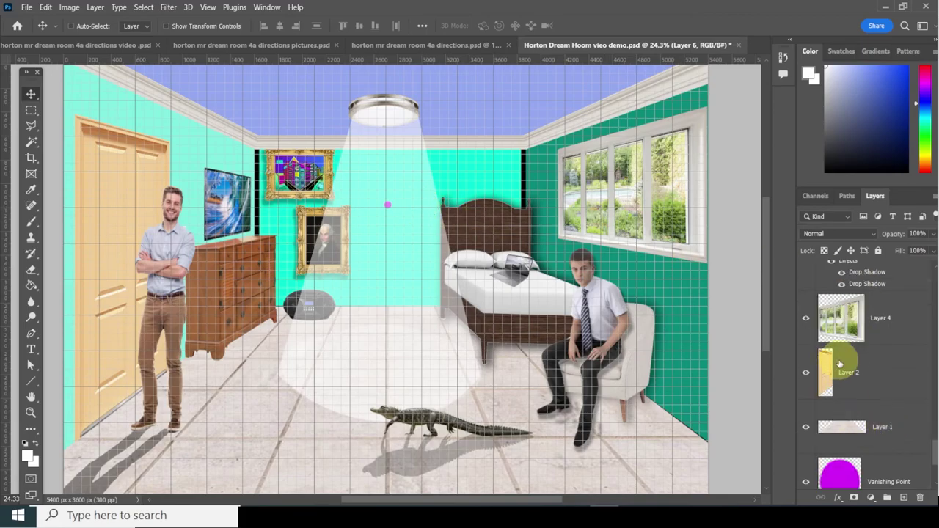
pyautogui.scroll(2, 859, 388)
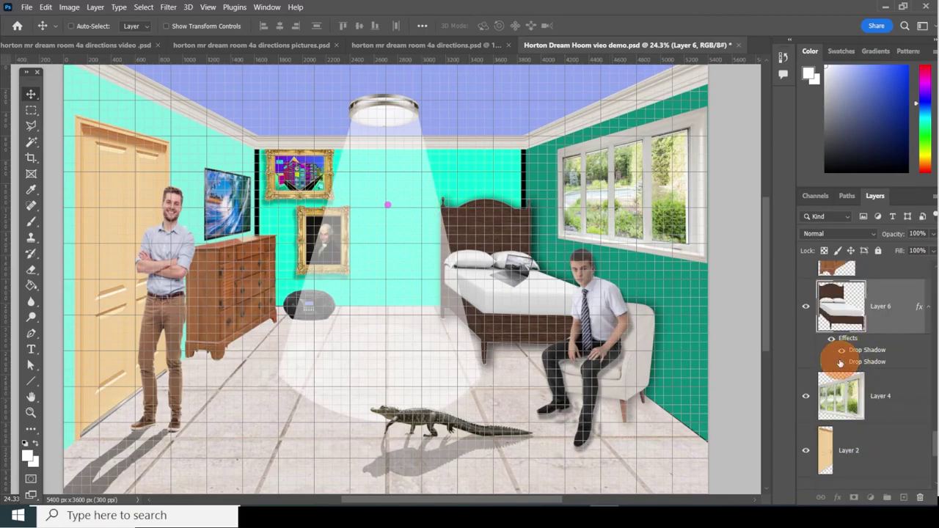
pyautogui.click(841, 362)
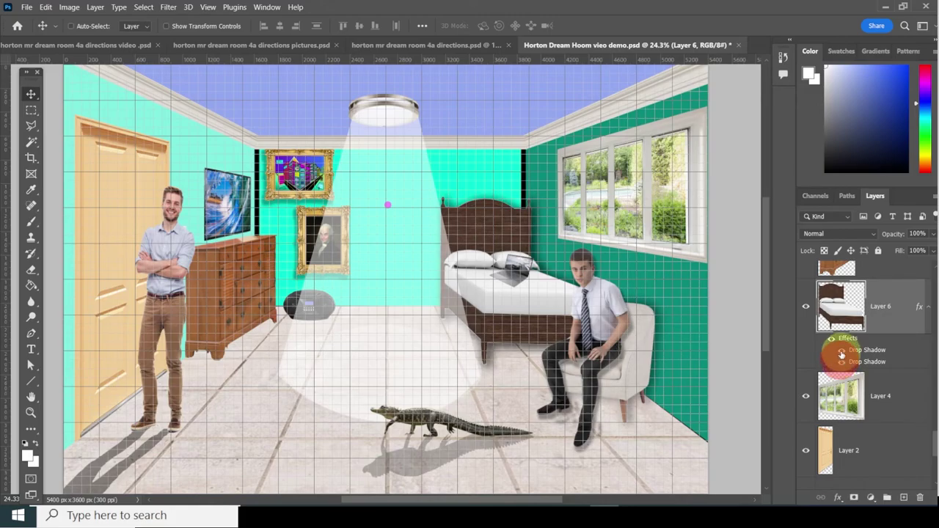
pyautogui.click(841, 352)
pyautogui.click(841, 352)
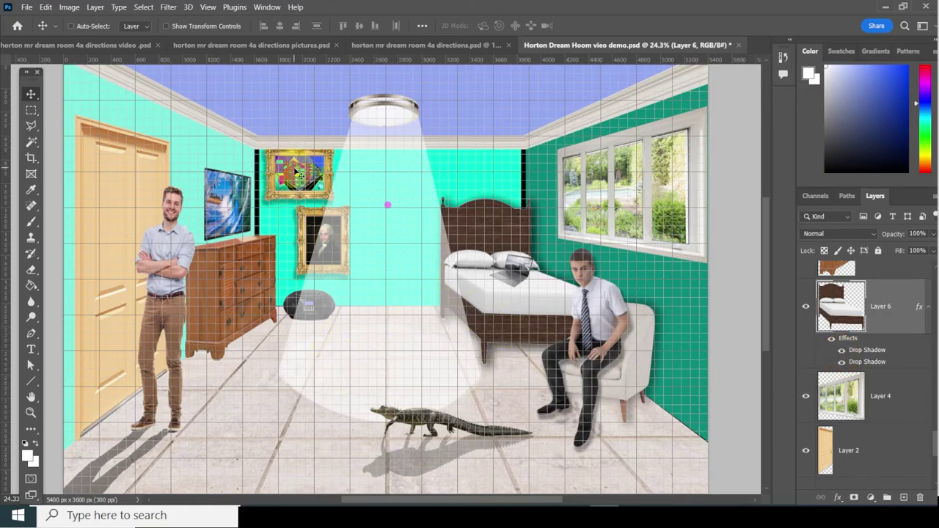
# Give the window on Layer 4 a drop shadow (35% opacity, 115°, 39 px distance).
pyautogui.rightClick(662, 230)
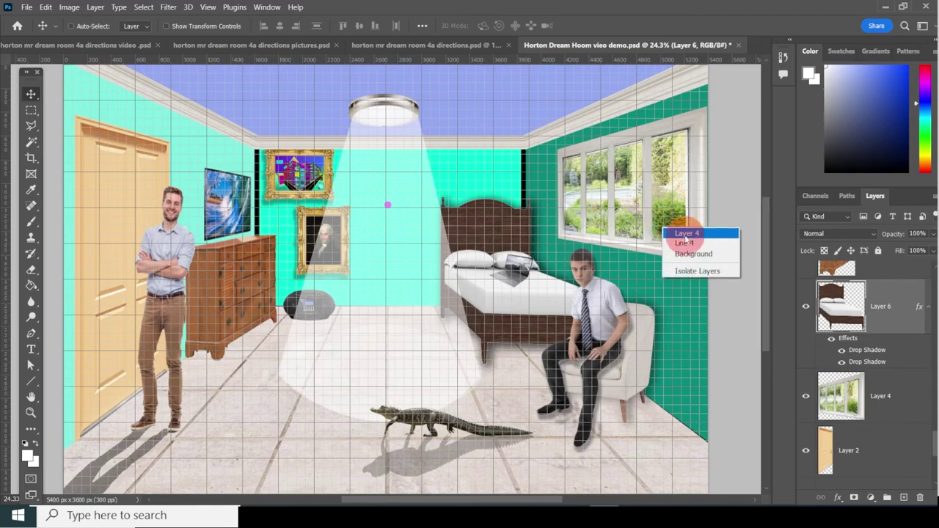
pyautogui.click(683, 245)
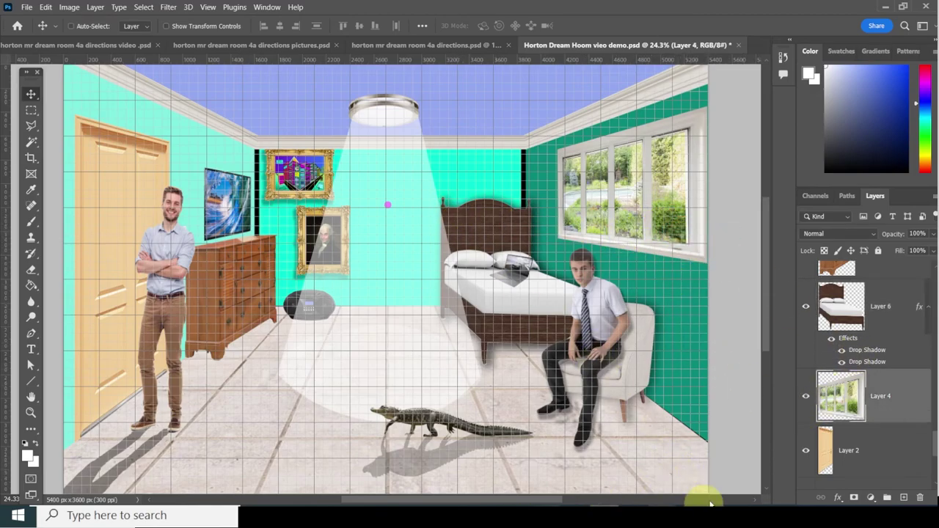
pyautogui.click(836, 498)
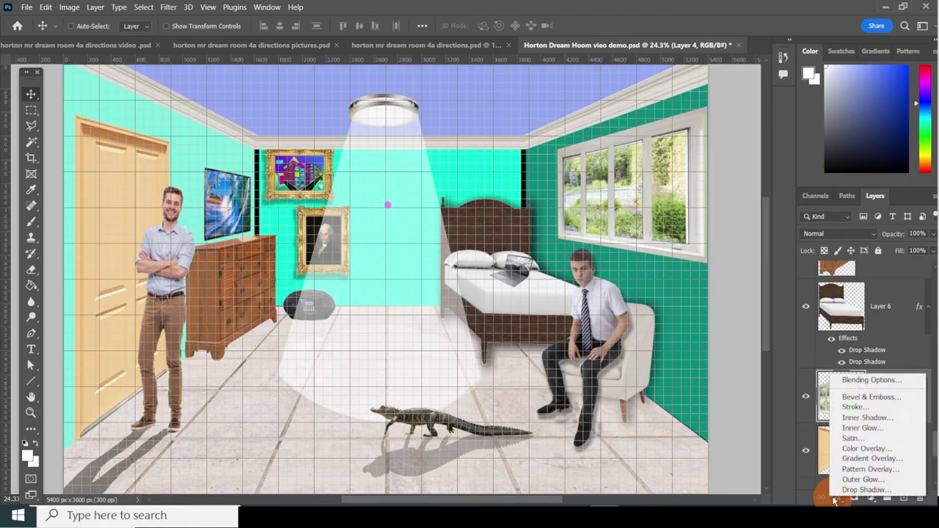
pyautogui.click(868, 492)
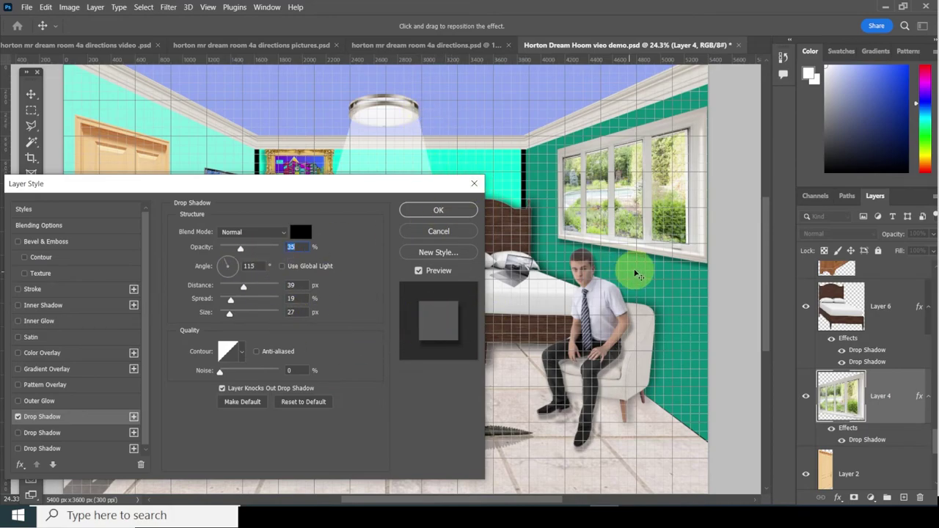
pyautogui.click(437, 211)
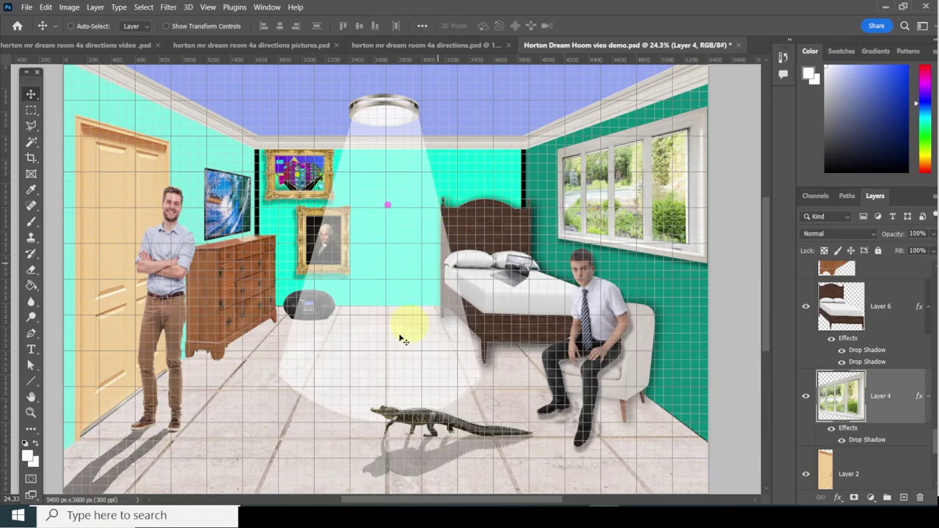
# Give the dresser on Layer 7 a drop shadow at 35% opacity and a 17° angle.
pyautogui.rightClick(242, 288)
pyautogui.click(251, 300)
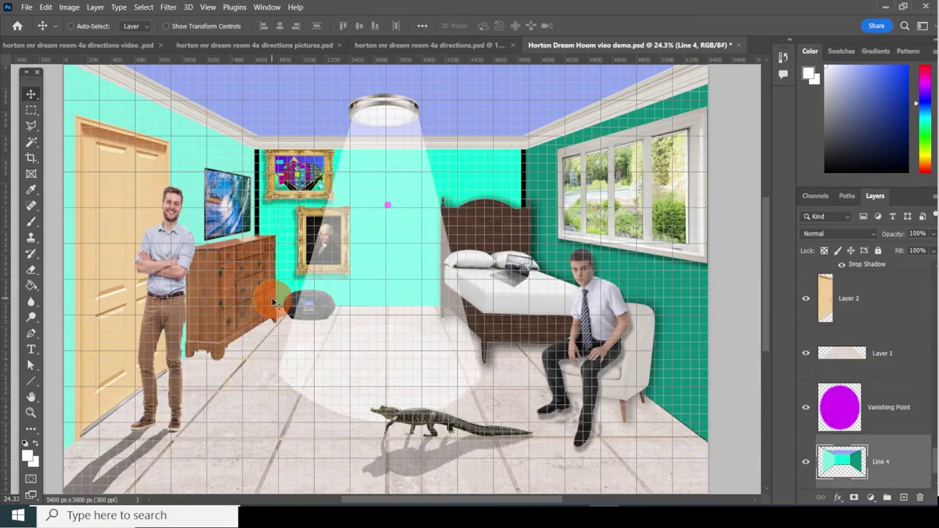
pyautogui.rightClick(248, 296)
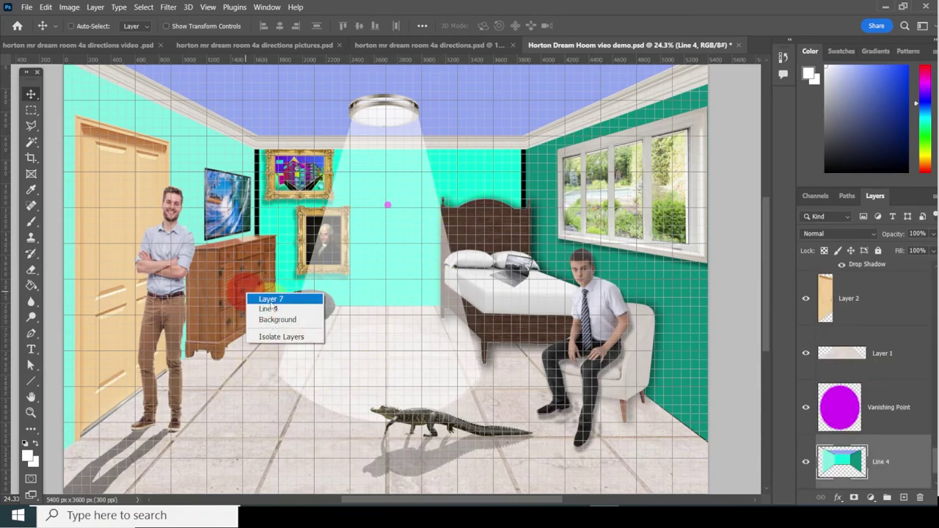
pyautogui.click(270, 299)
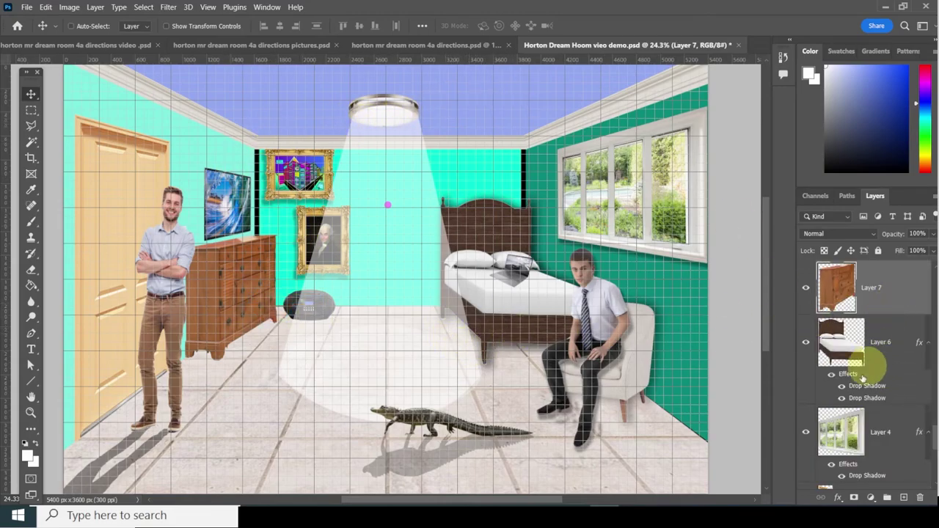
pyautogui.click(840, 498)
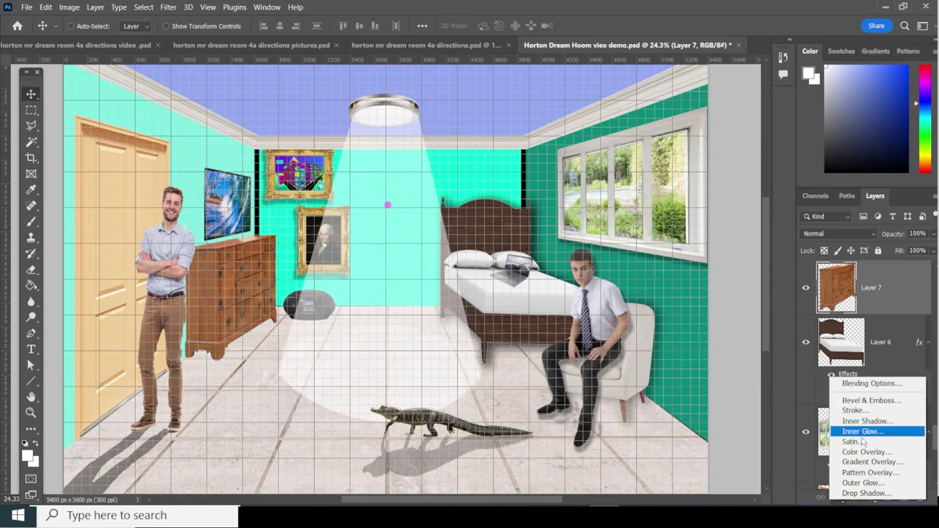
pyautogui.click(861, 494)
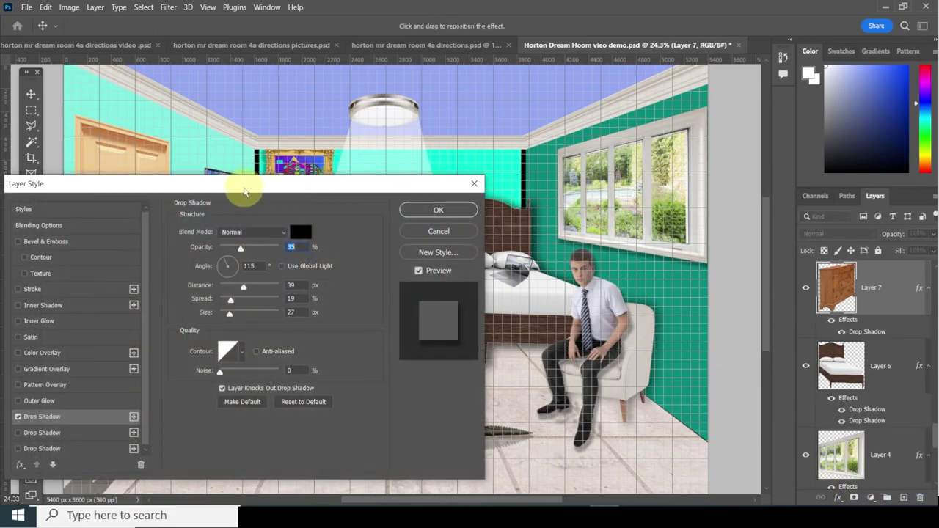
pyautogui.moveTo(246, 184); pyautogui.dragTo(682, 131)
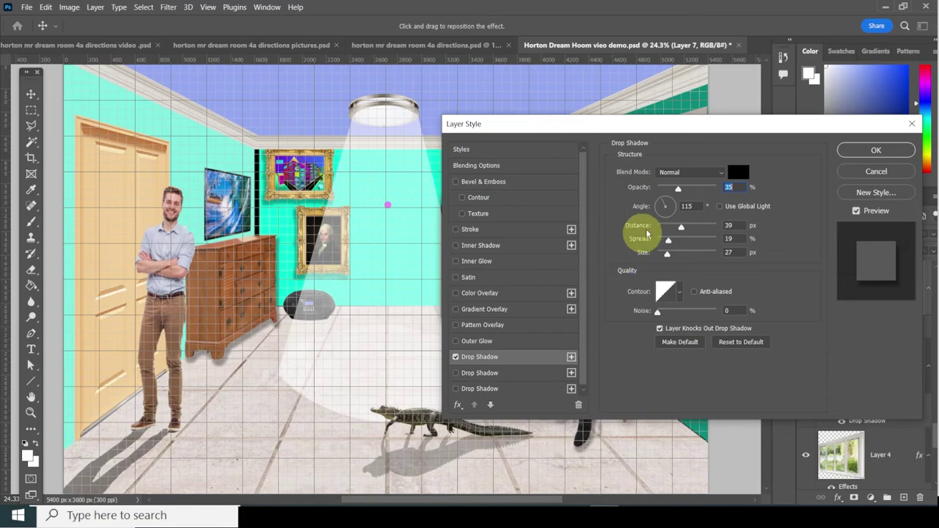
pyautogui.moveTo(707, 128); pyautogui.dragTo(622, 171)
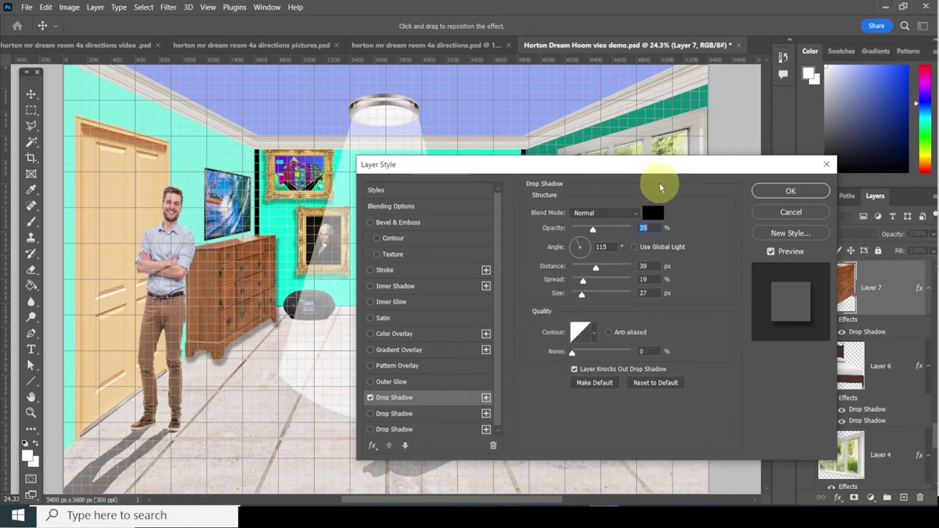
pyautogui.moveTo(662, 171); pyautogui.dragTo(549, 183)
pyautogui.click(471, 257)
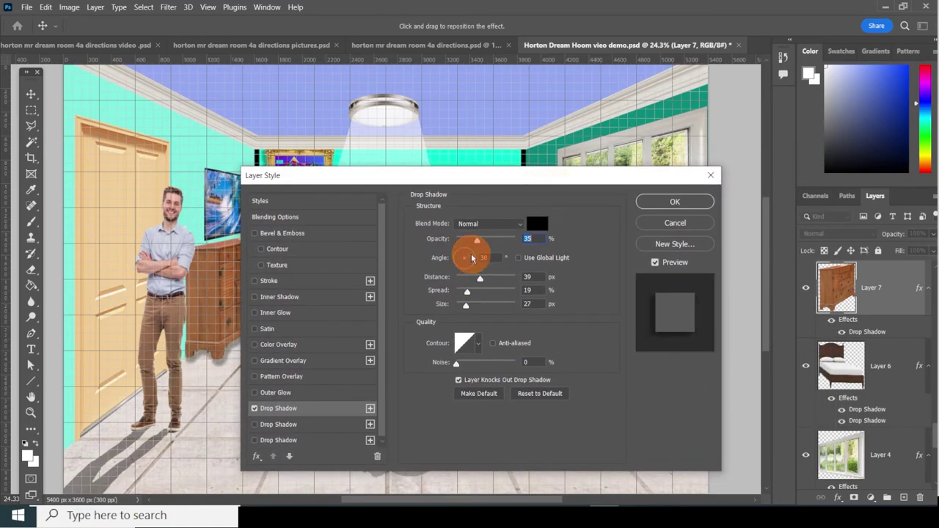
pyautogui.moveTo(472, 254); pyautogui.dragTo(475, 260)
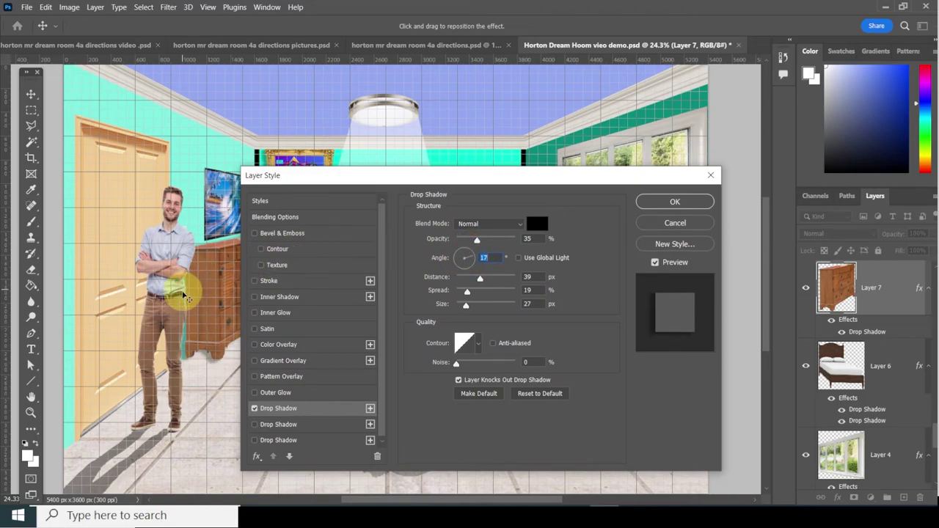
pyautogui.click(648, 204)
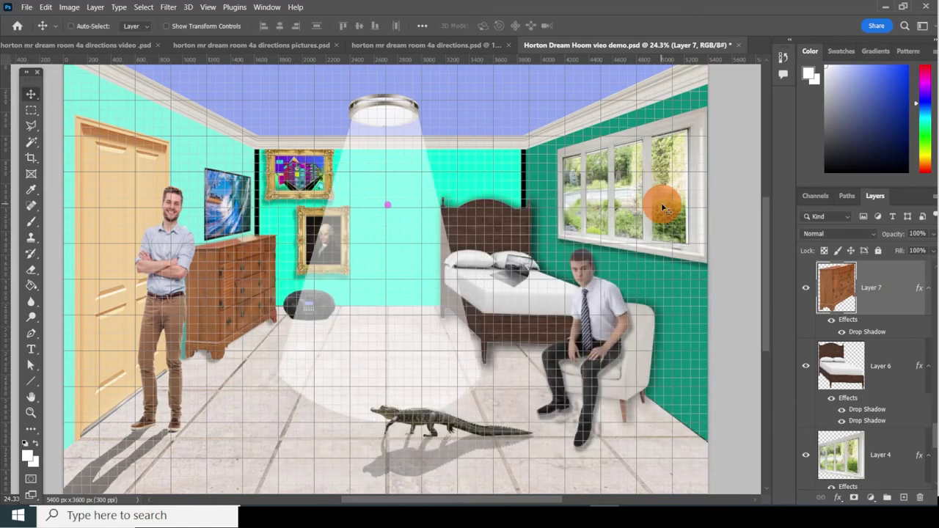
# Give the door on Layer 2 a 35% opacity drop shadow, adjusting its angle on the dial.
pyautogui.rightClick(104, 302)
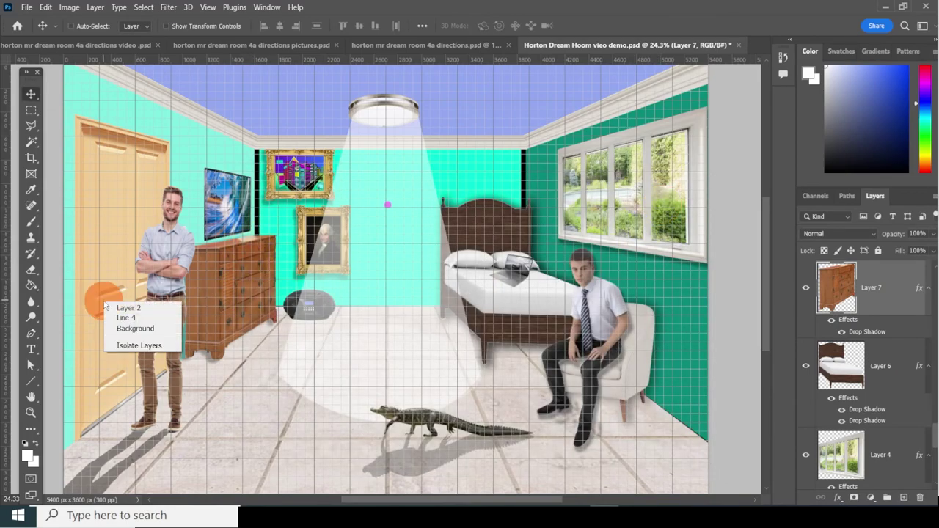
pyautogui.click(128, 308)
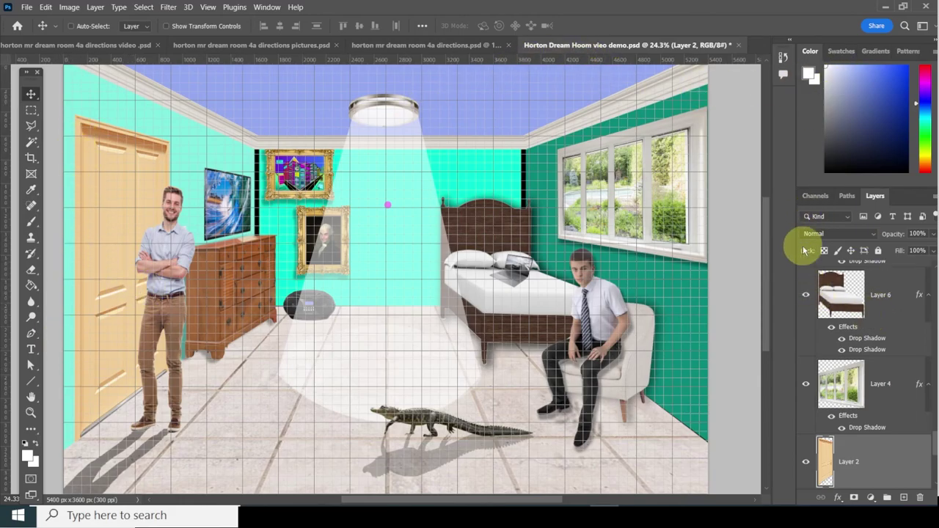
pyautogui.click(837, 498)
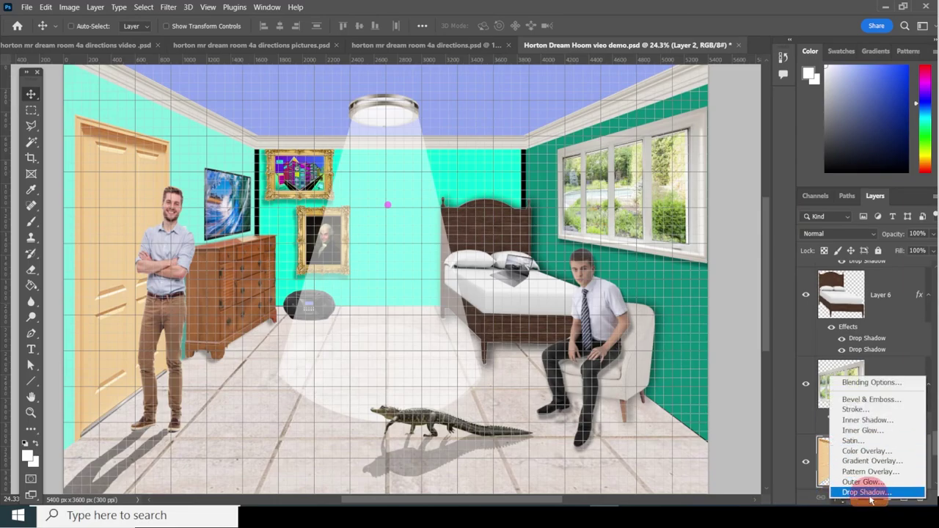
pyautogui.click(867, 492)
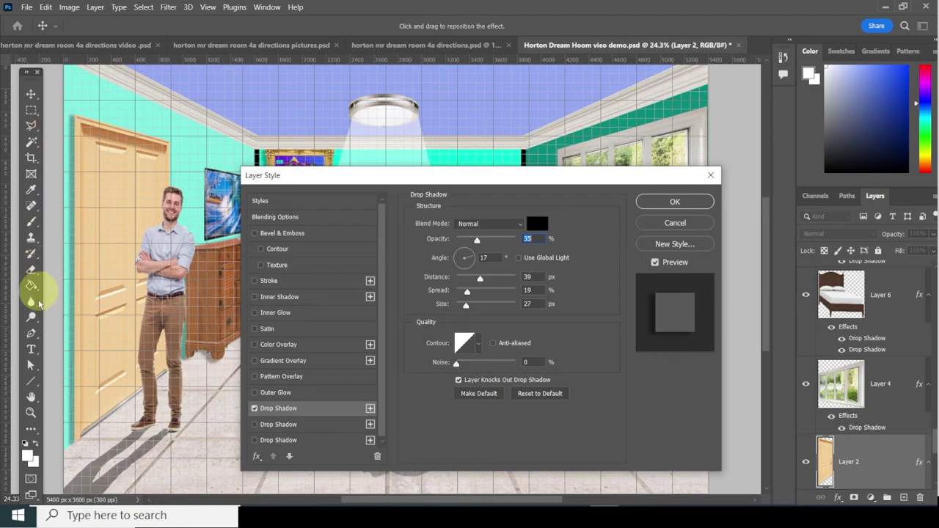
pyautogui.moveTo(465, 250)
pyautogui.mouseDown()
pyautogui.moveTo(475, 264)
pyautogui.moveTo(477, 247)
pyautogui.mouseUp()
pyautogui.click(669, 201)
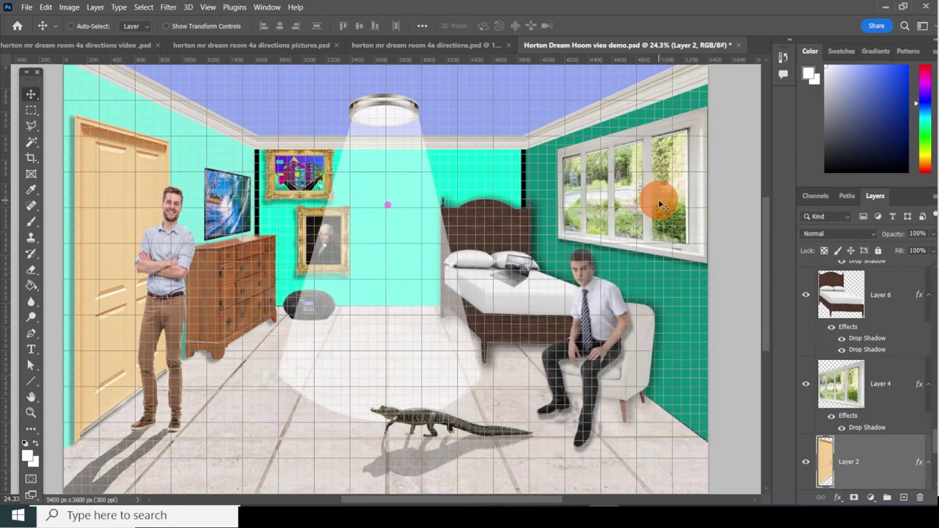
# Give the wall TV on Layer 16 a 35% drop shadow at 37°, then select the boombox's Layer 18.
pyautogui.rightClick(217, 185)
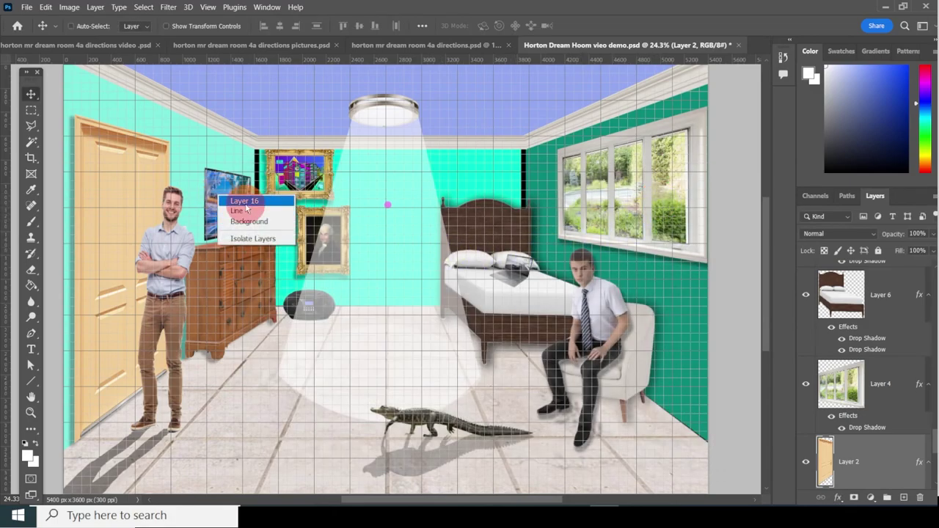
pyautogui.click(236, 192)
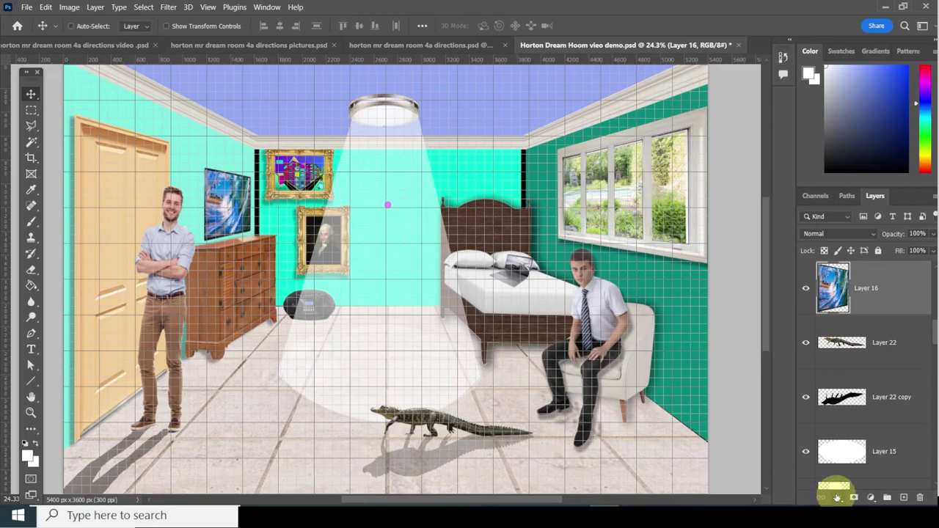
pyautogui.click(837, 497)
pyautogui.click(858, 482)
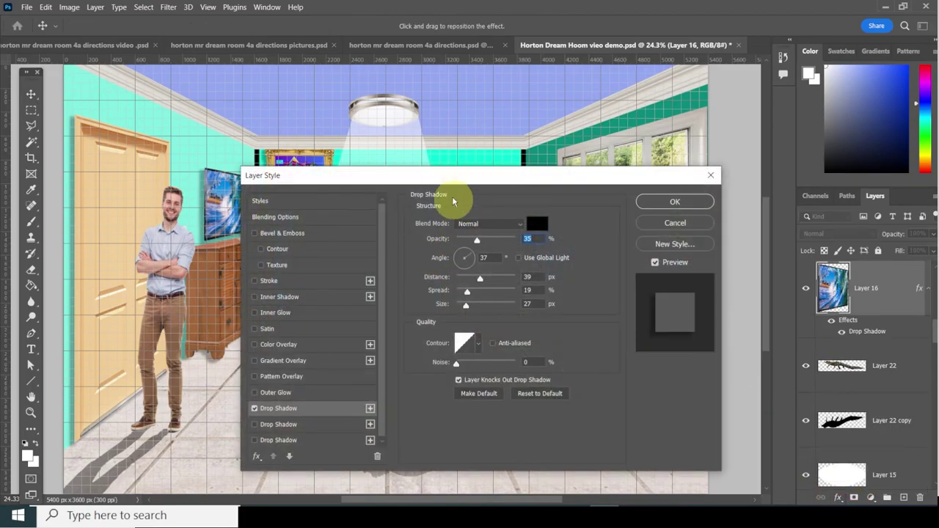
pyautogui.moveTo(440, 183); pyautogui.dragTo(590, 175)
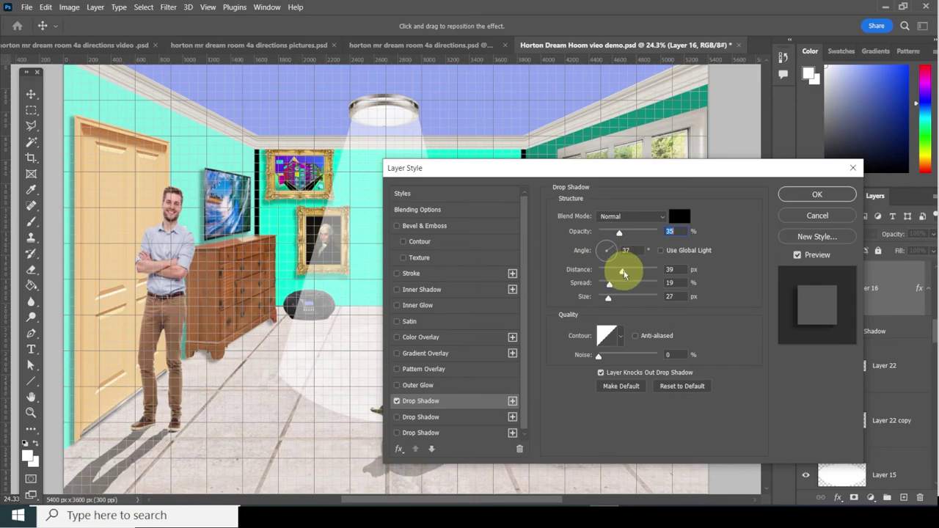
pyautogui.click(816, 195)
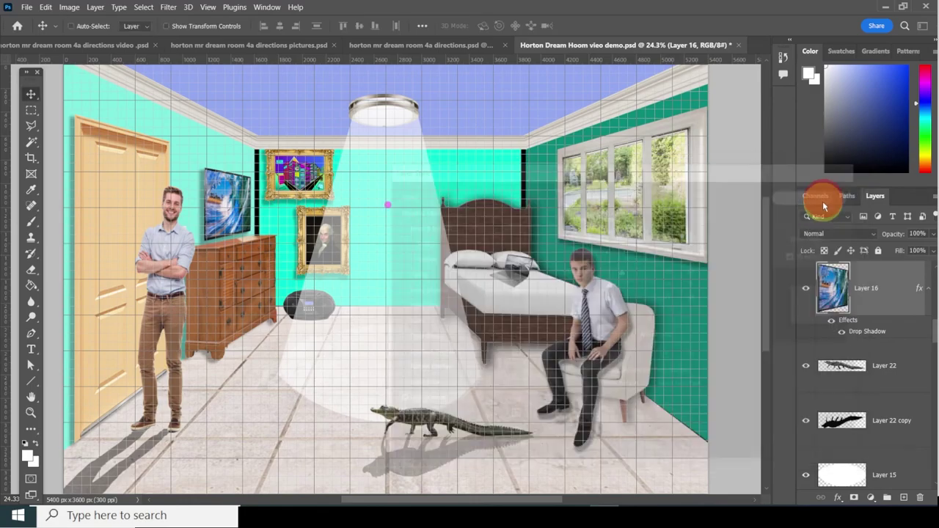
pyautogui.rightClick(292, 307)
pyautogui.click(309, 308)
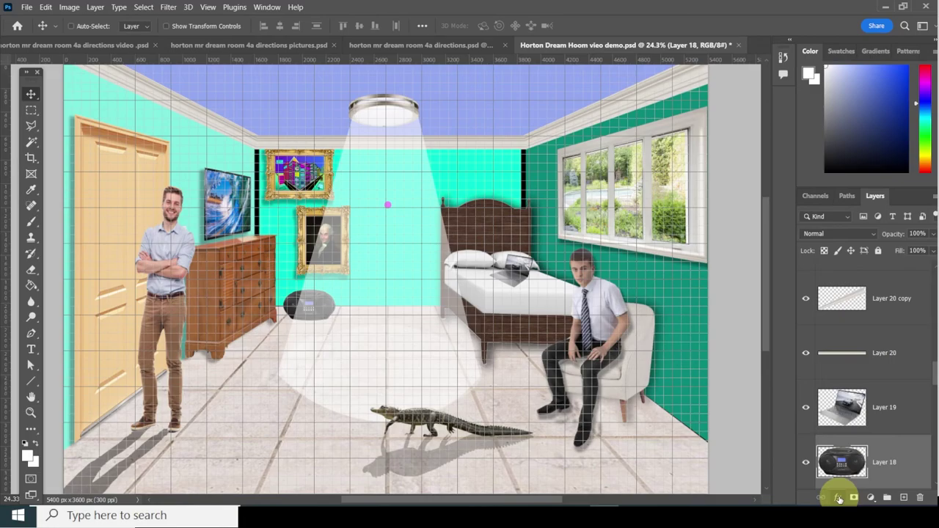
# Add a 35% opacity drop shadow at a -24° angle to the boombox on Layer 18.
pyautogui.click(838, 499)
pyautogui.click(844, 487)
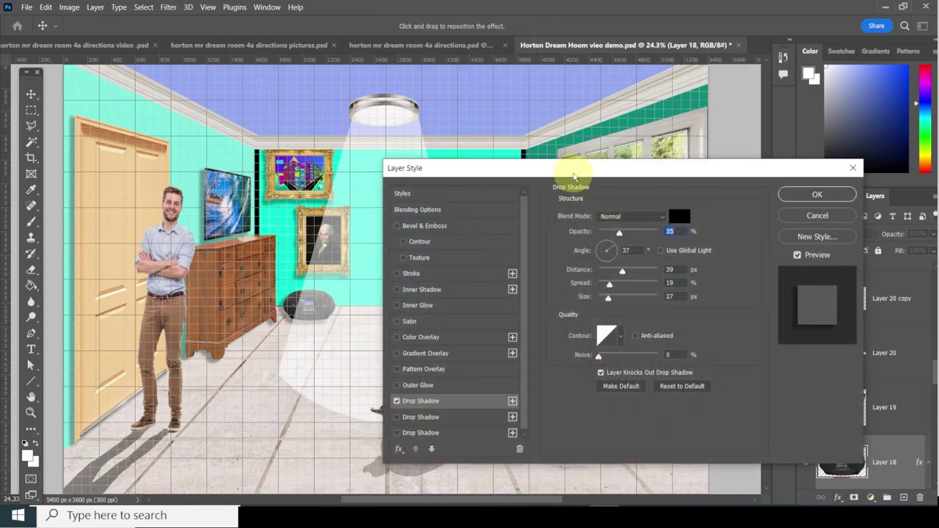
pyautogui.moveTo(572, 172); pyautogui.dragTo(613, 165)
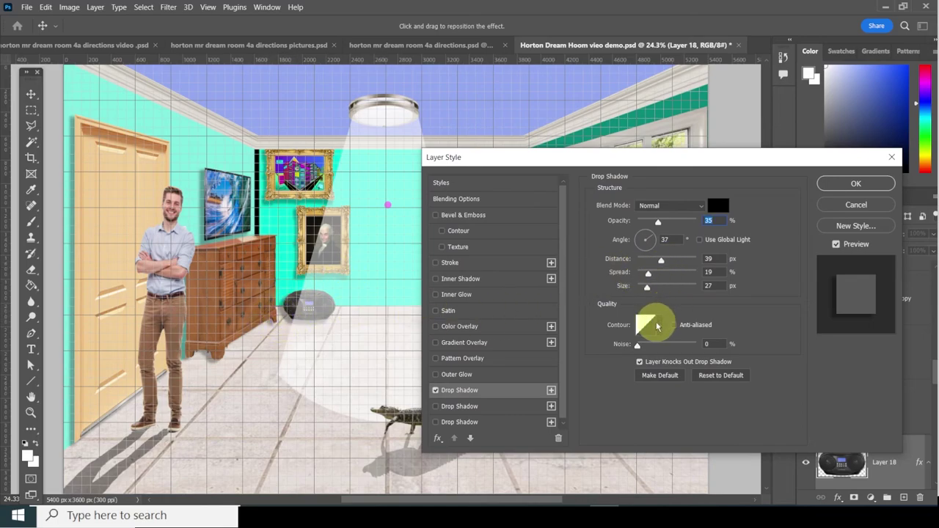
pyautogui.click(657, 244)
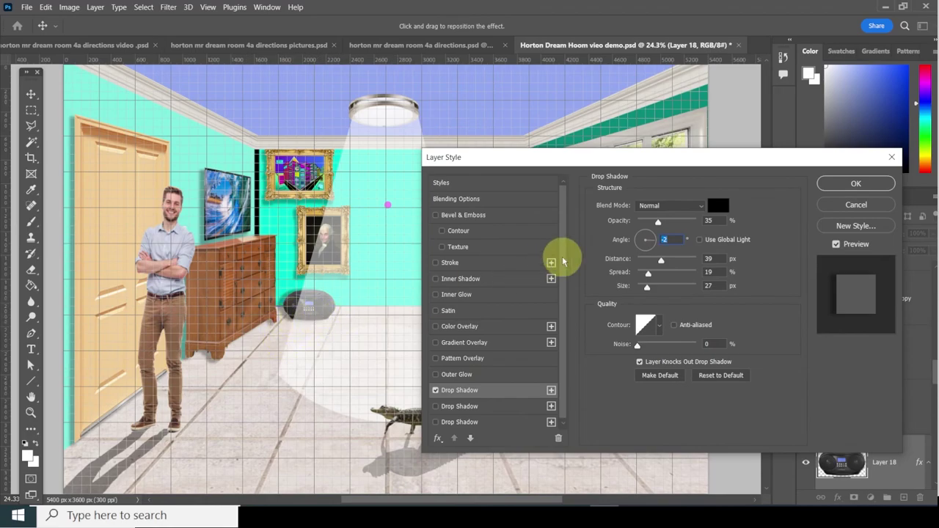
pyautogui.click(655, 245)
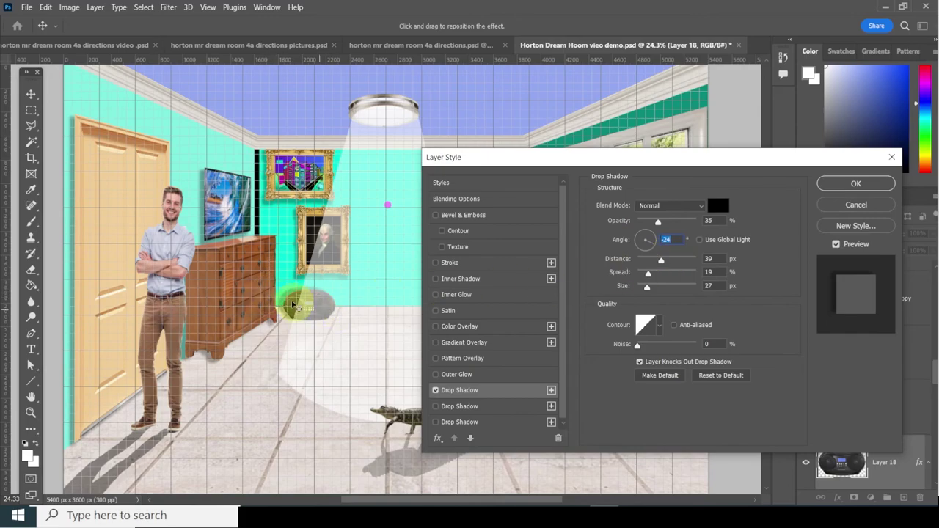
pyautogui.click(852, 184)
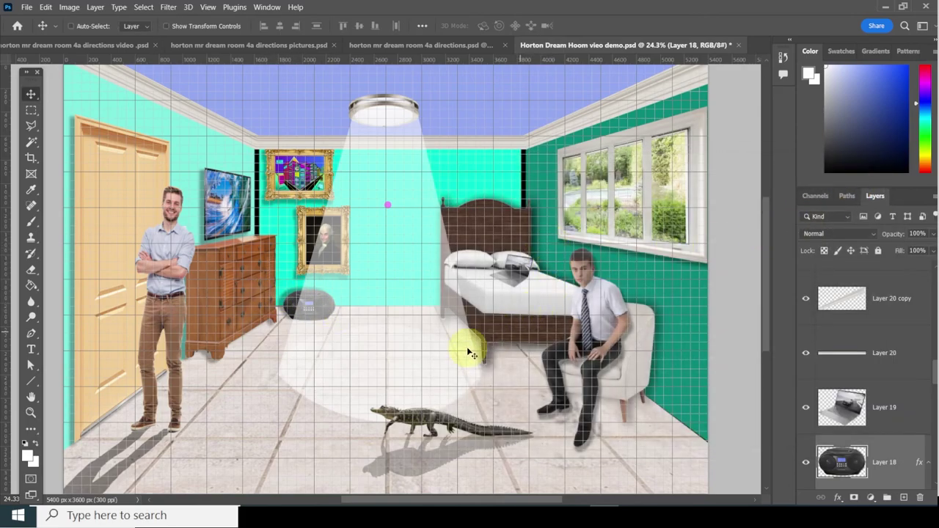
# Give the laptop on Layer 19 a drop shadow at a 135° angle and 22 px distance.
pyautogui.rightClick(509, 273)
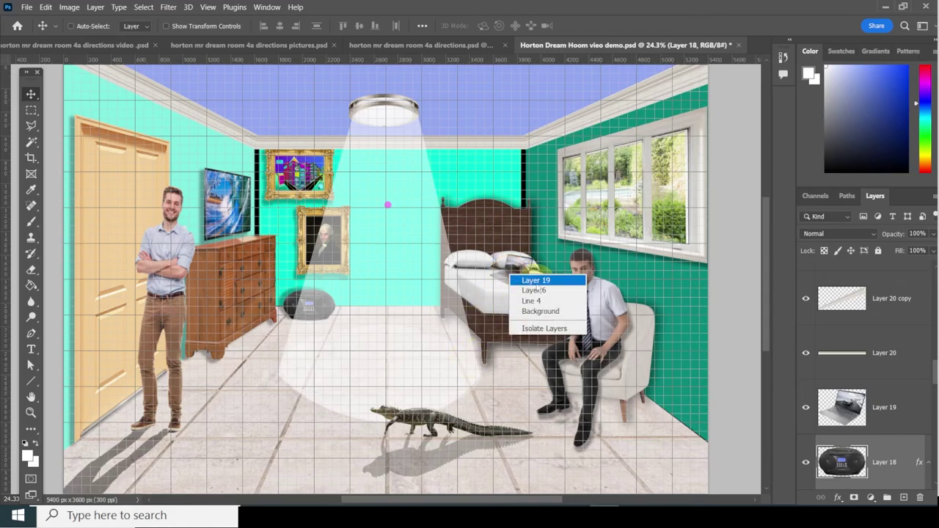
pyautogui.click(536, 282)
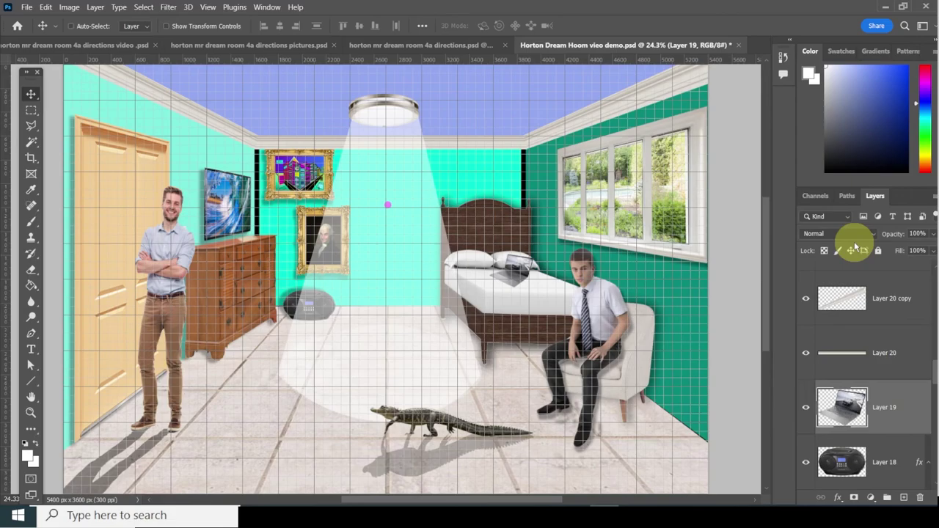
pyautogui.click(838, 499)
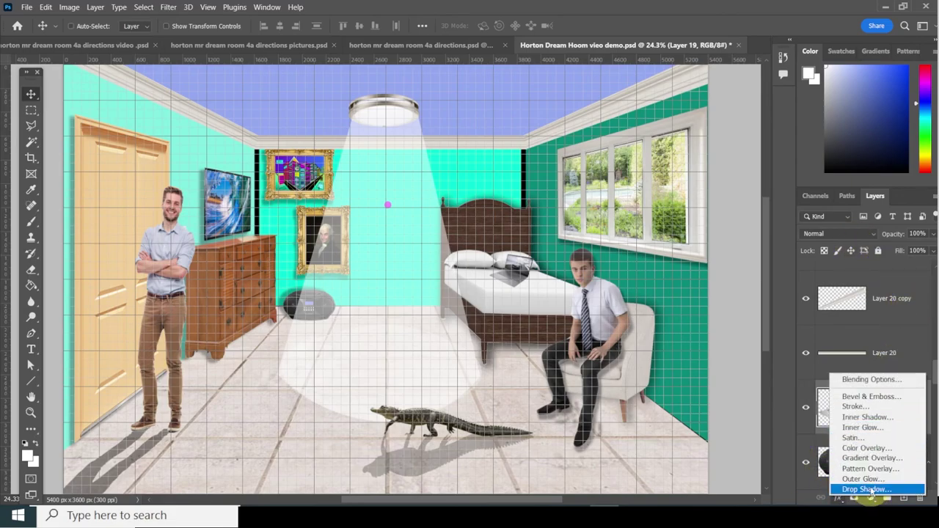
pyautogui.click(867, 489)
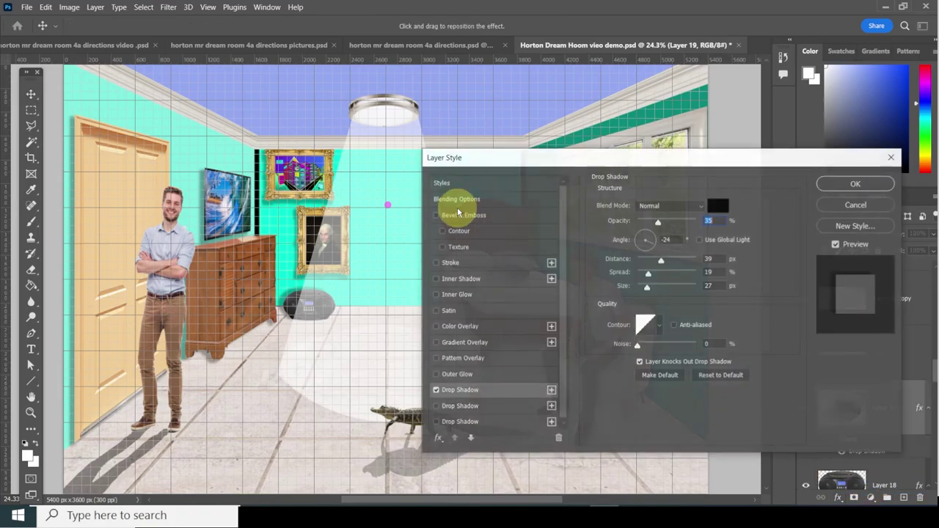
pyautogui.moveTo(704, 160); pyautogui.dragTo(255, 167)
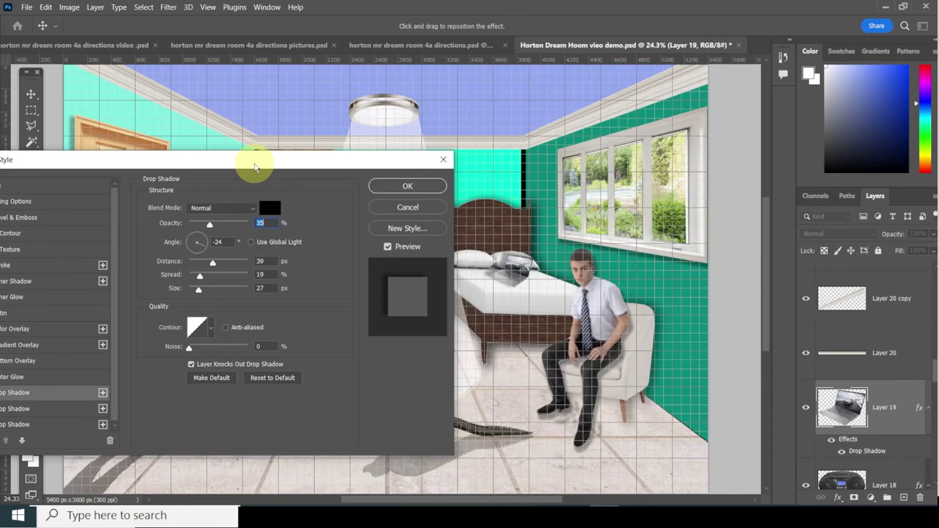
pyautogui.click(197, 243)
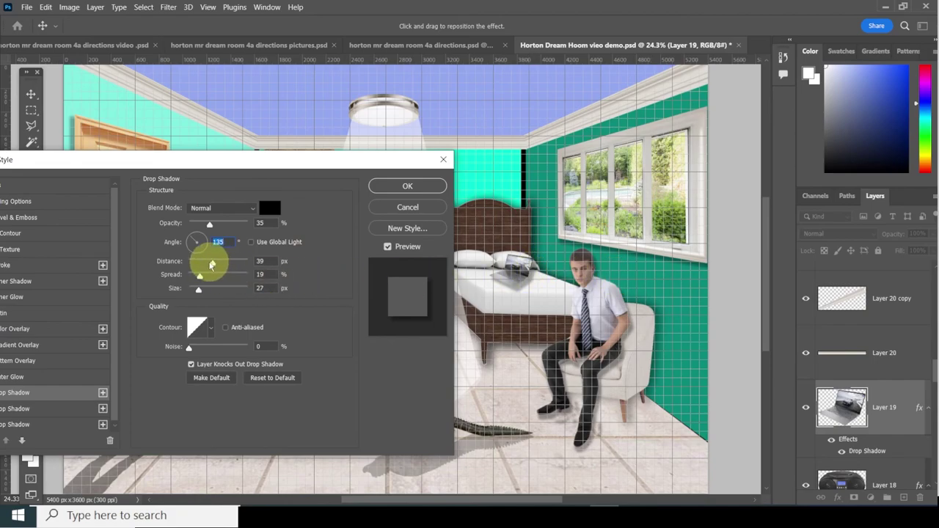
pyautogui.moveTo(212, 262); pyautogui.dragTo(201, 264)
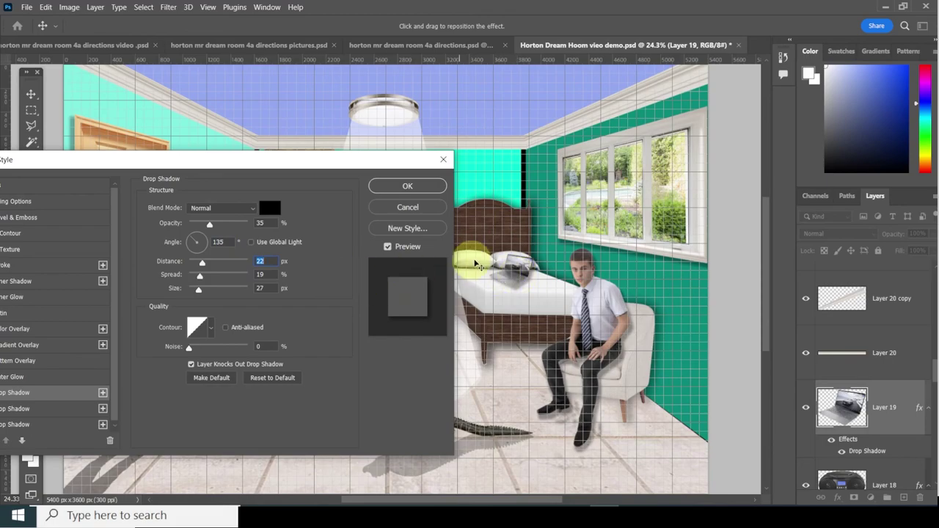
pyautogui.click(412, 185)
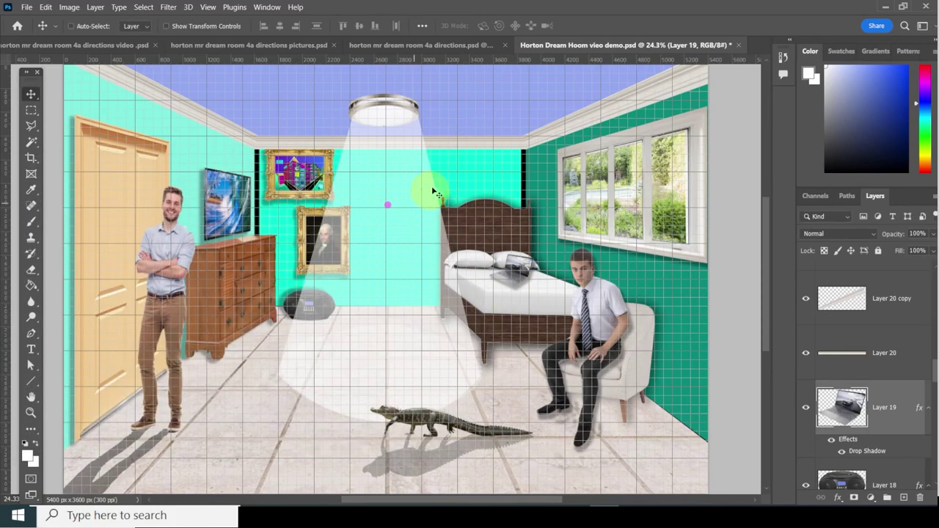
pyautogui.click(289, 45)
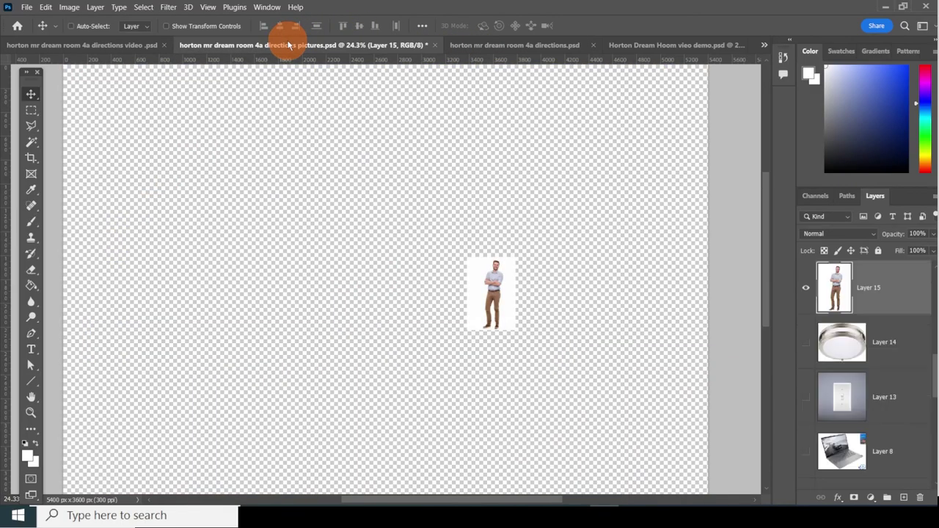
pyautogui.scroll(-2, 513, 227)
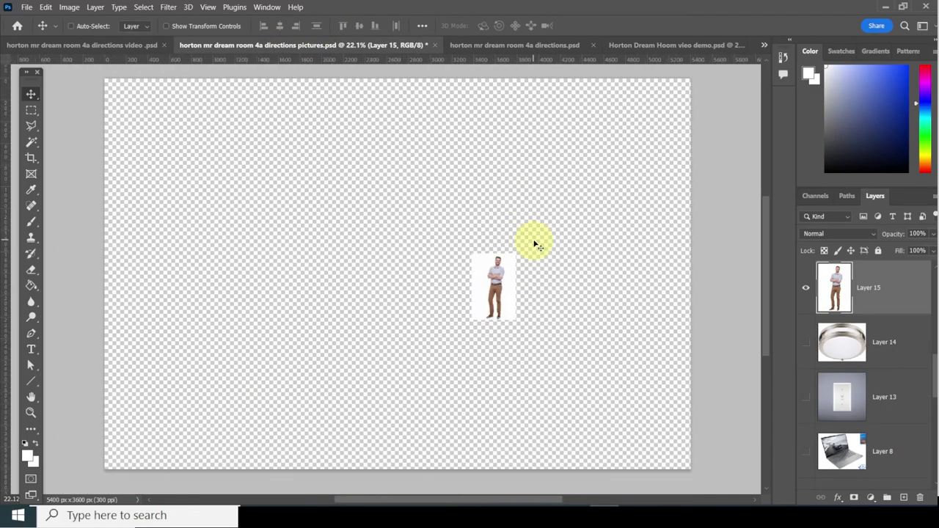
pyautogui.click(641, 46)
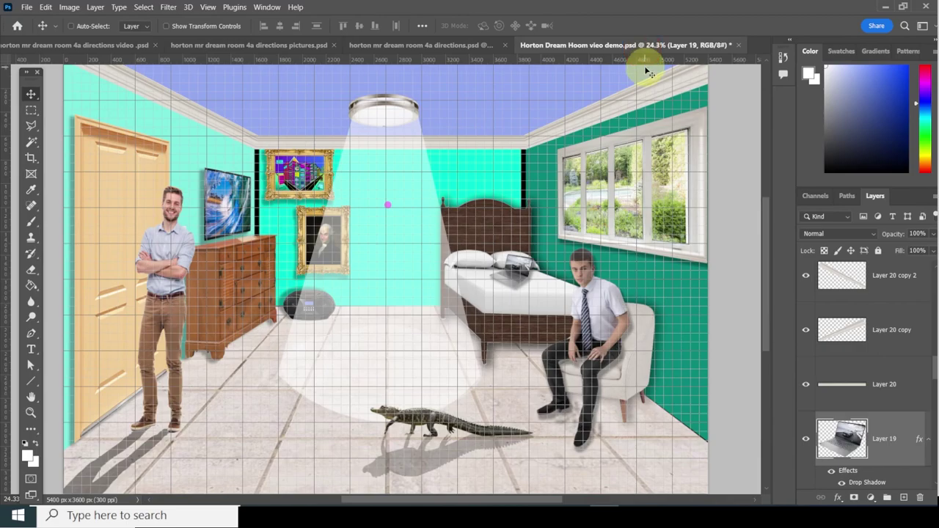
pyautogui.click(69, 48)
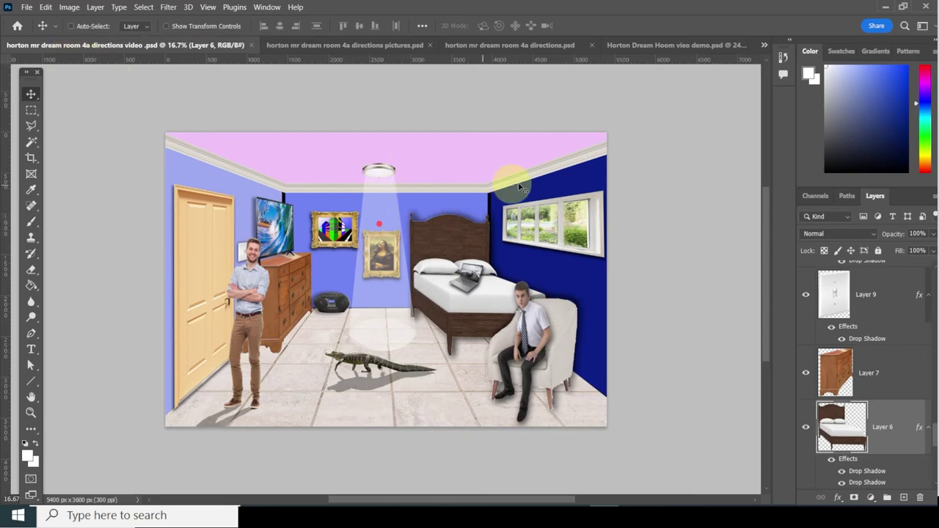
pyautogui.click(665, 46)
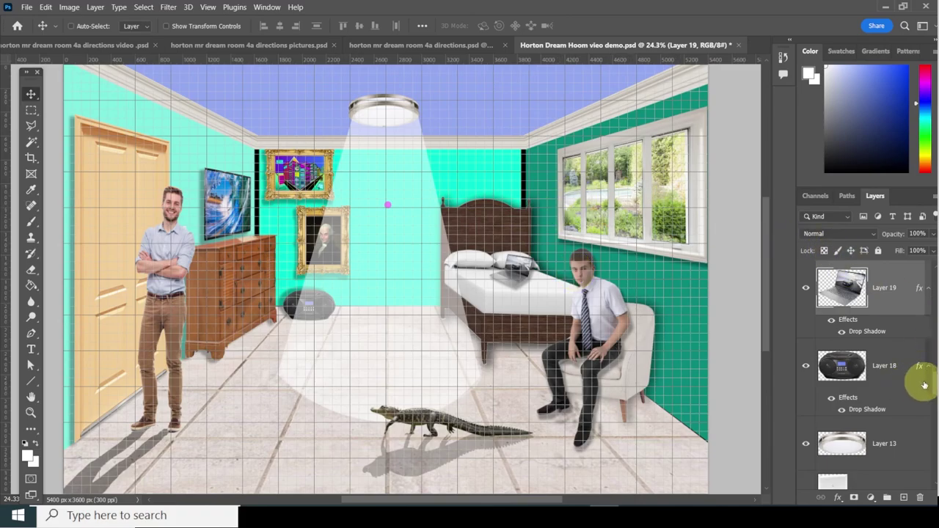
# Hide the Vanishing Point layer's magenta dot.
pyautogui.moveTo(935, 386); pyautogui.dragTo(926, 262)
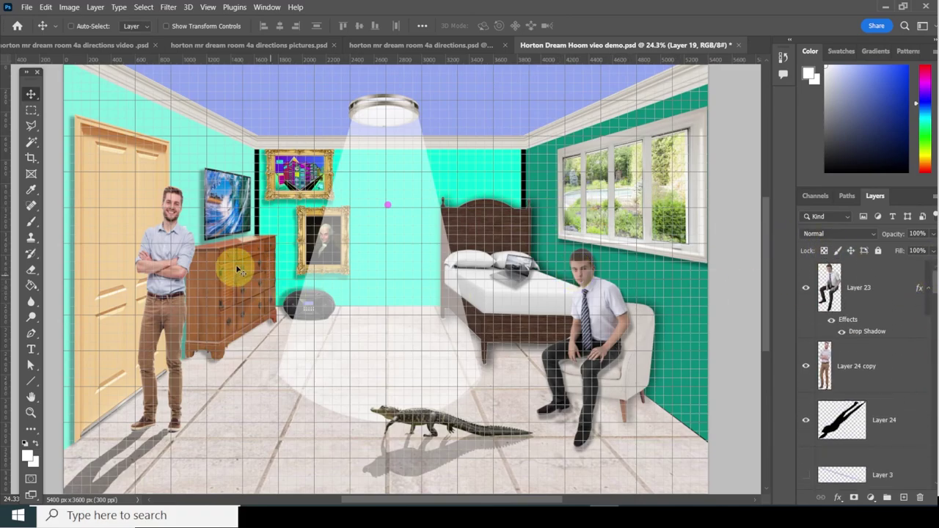
pyautogui.rightClick(388, 209)
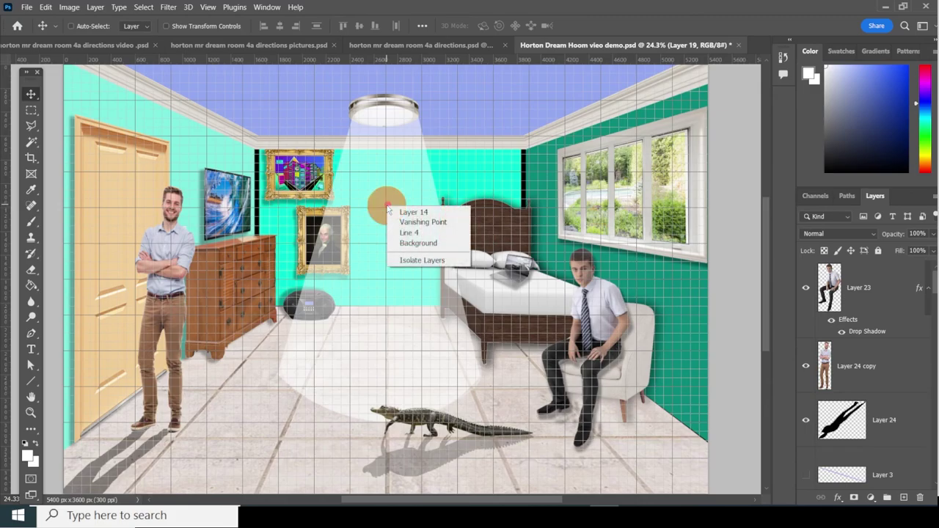
pyautogui.click(412, 222)
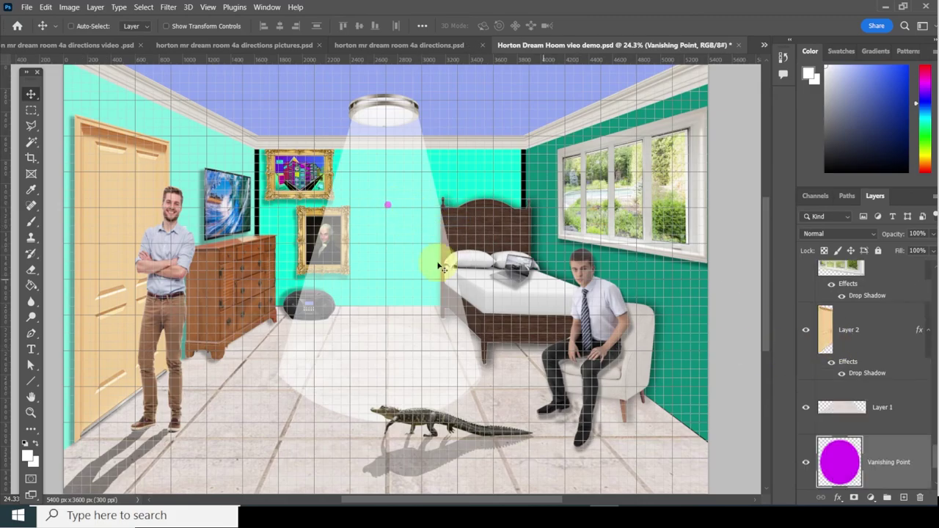
pyautogui.click(803, 463)
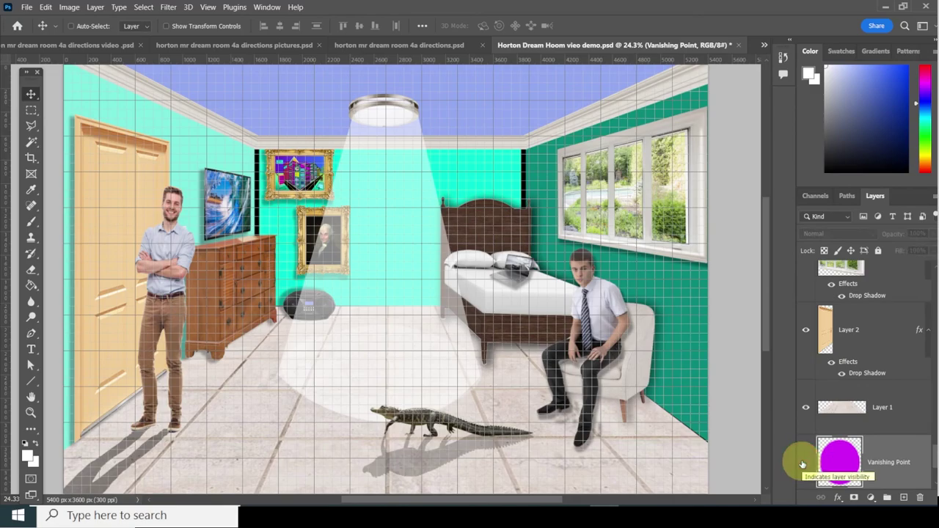
# Save a copy as 'Horton Dream Hoom video demo.psd', correcting 'vieo' to 'video'.
pyautogui.click(26, 8)
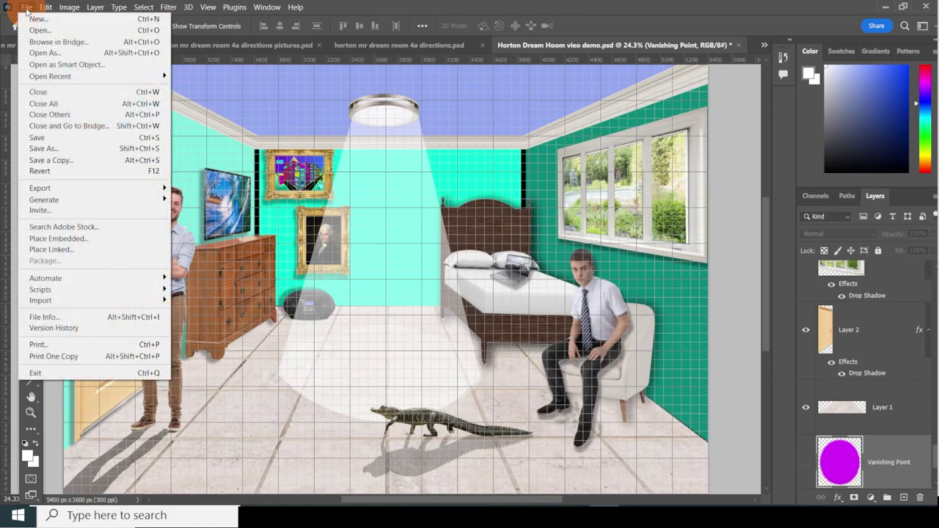
pyautogui.click(56, 159)
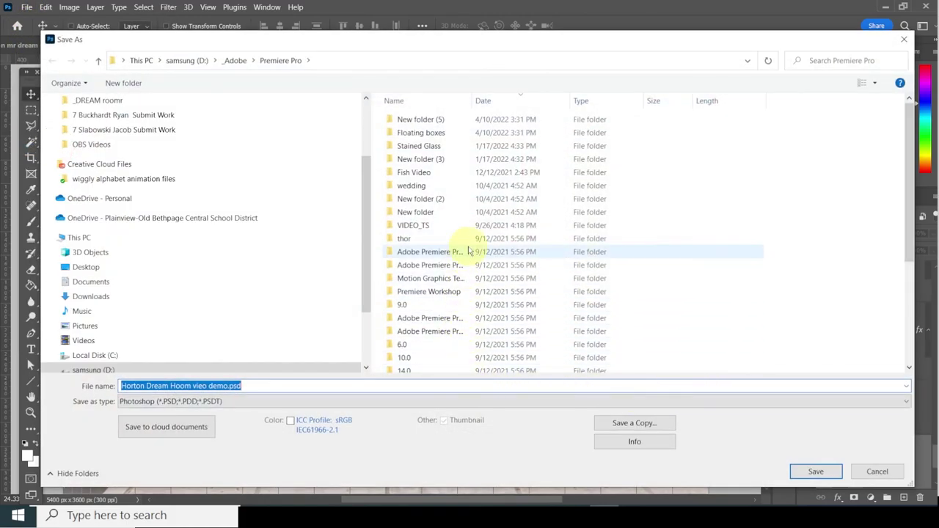
pyautogui.click(196, 386)
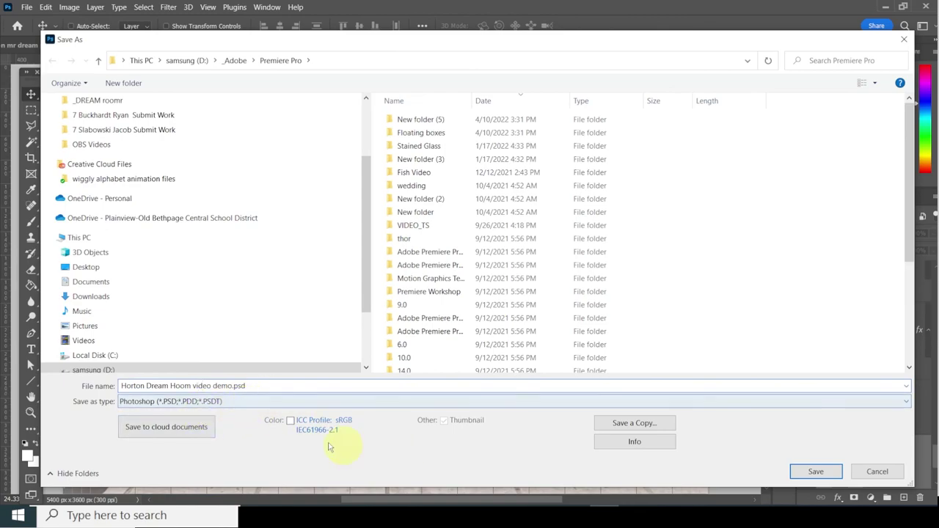
pyautogui.click(814, 471)
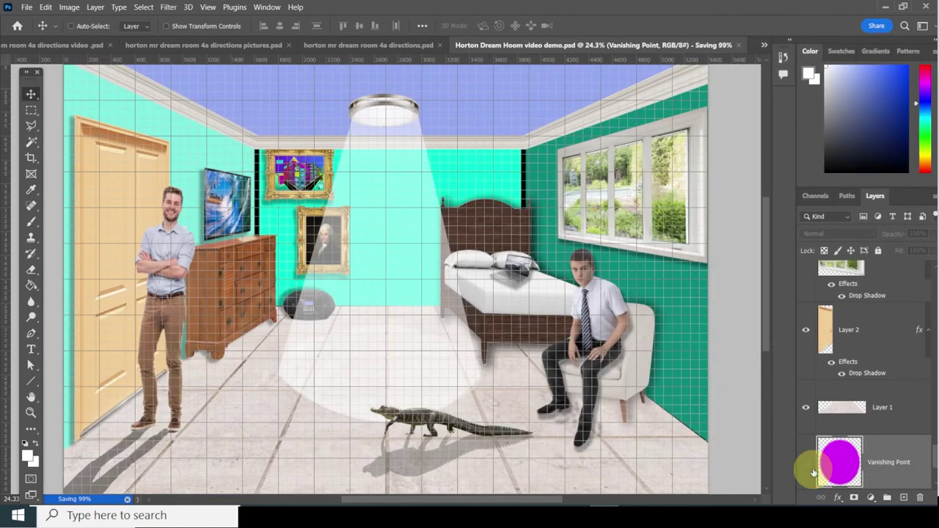
# Add black 12 pt 'Mr. Horton' text near the room's bottom-right corner.
pyautogui.scroll(-2, 849, 434)
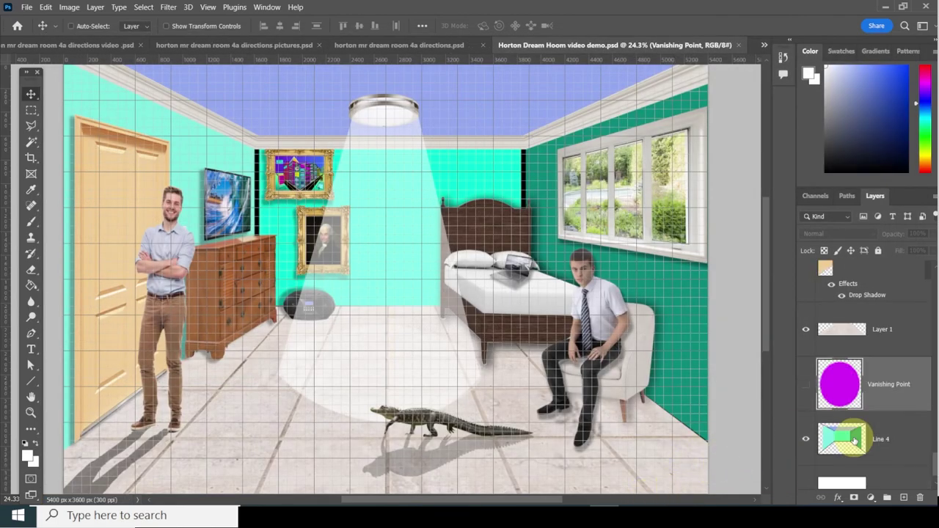
pyautogui.scroll(-1, 924, 437)
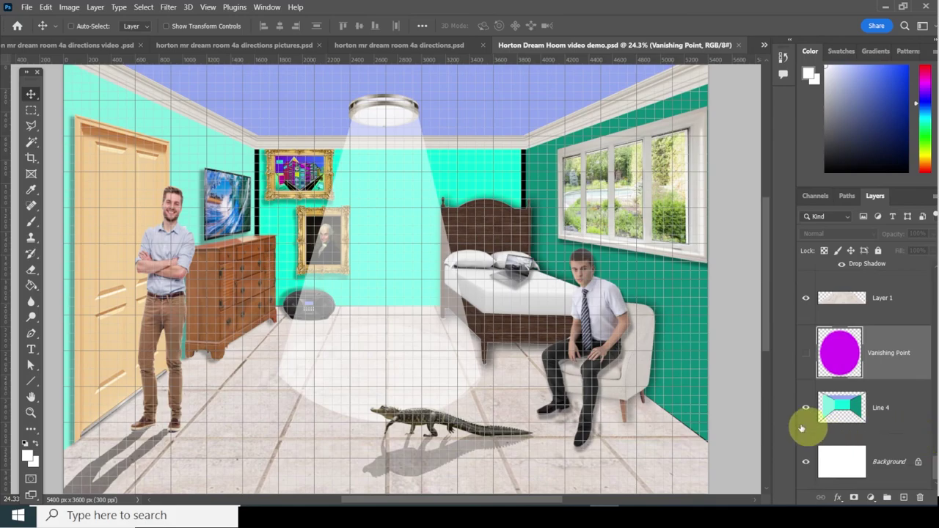
pyautogui.scroll(-1, 697, 373)
pyautogui.scroll(-1, 696, 372)
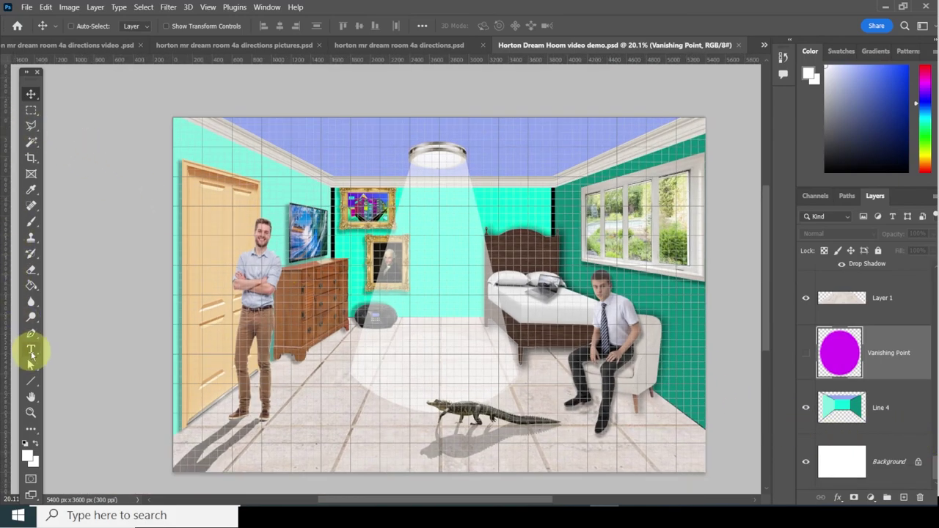
pyautogui.click(31, 350)
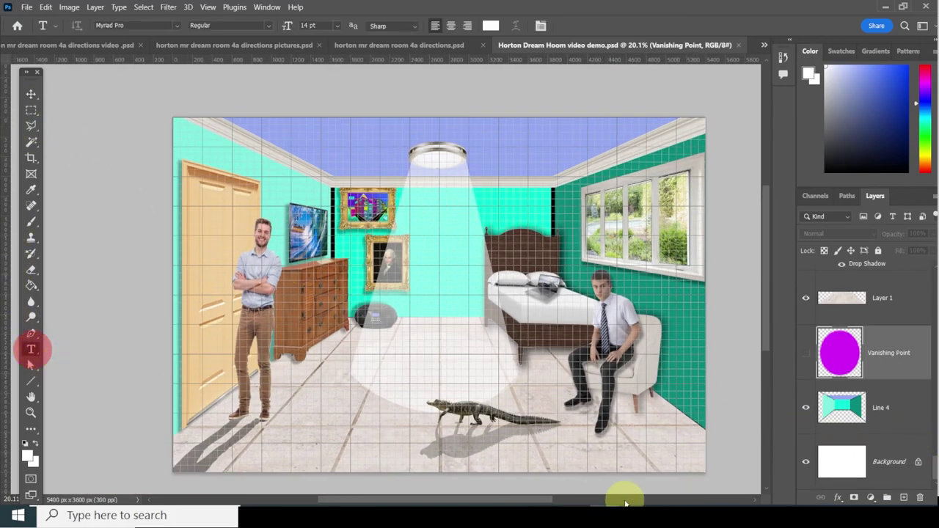
pyautogui.click(643, 461)
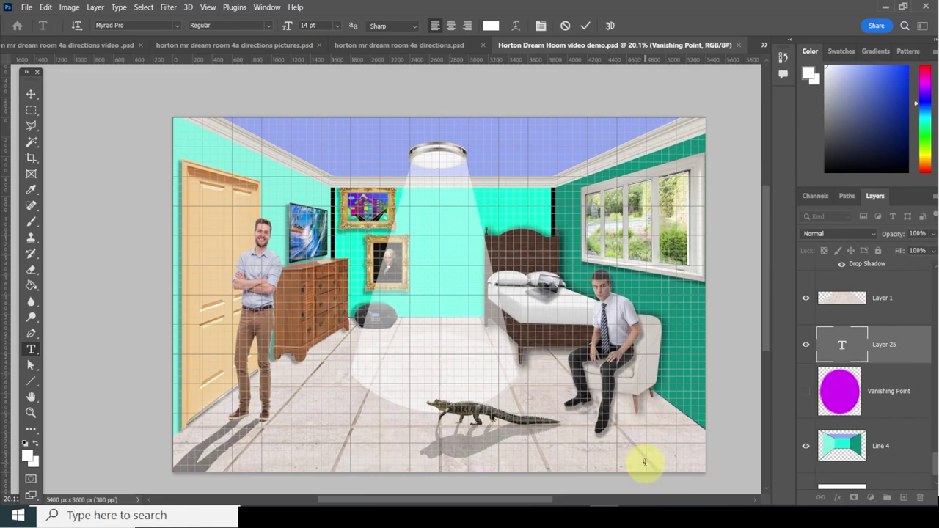
pyautogui.click(334, 27)
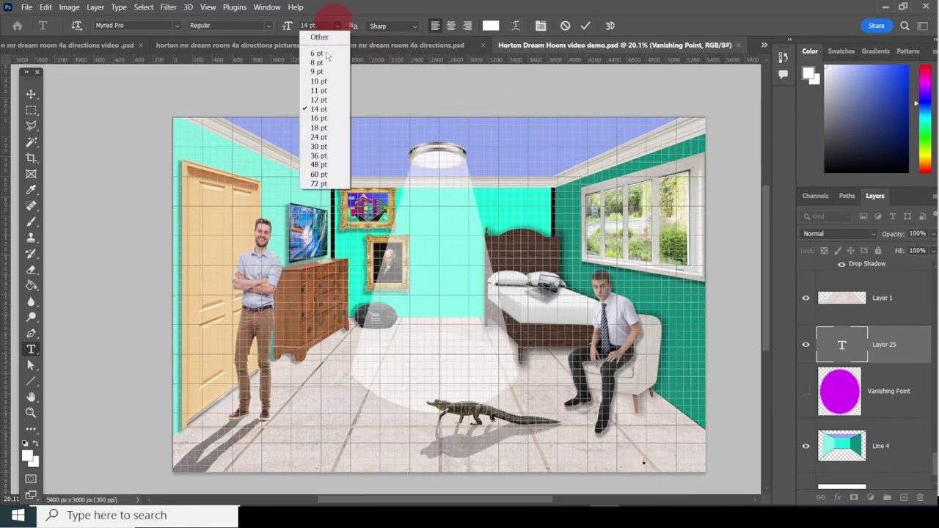
pyautogui.click(320, 99)
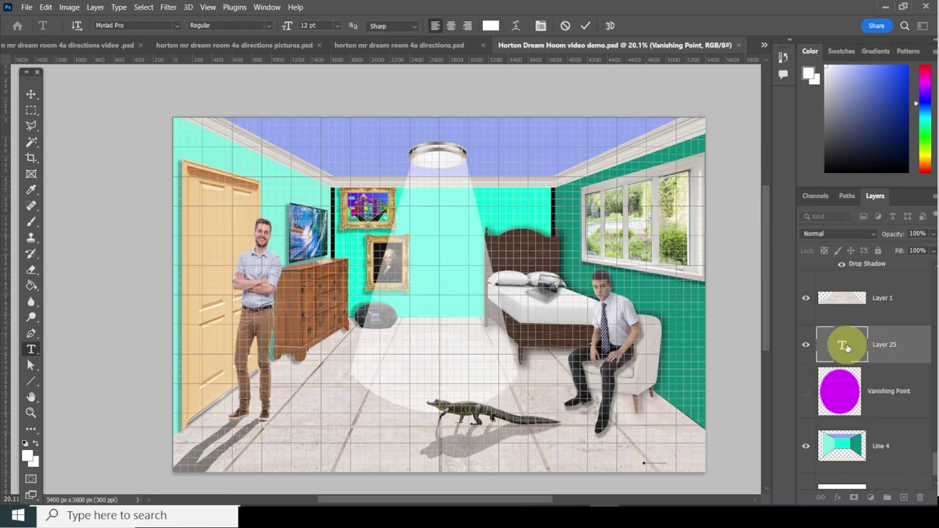
pyautogui.click(845, 346)
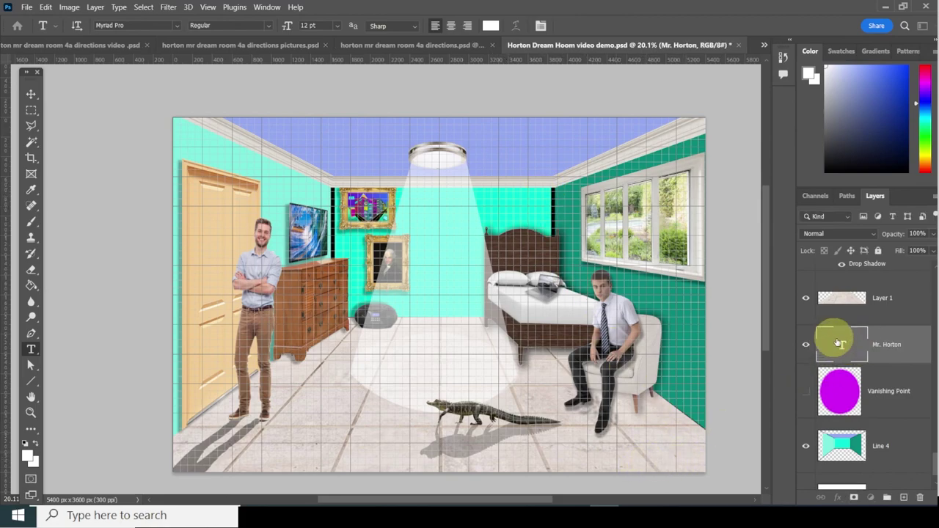
pyautogui.doubleClick(842, 344)
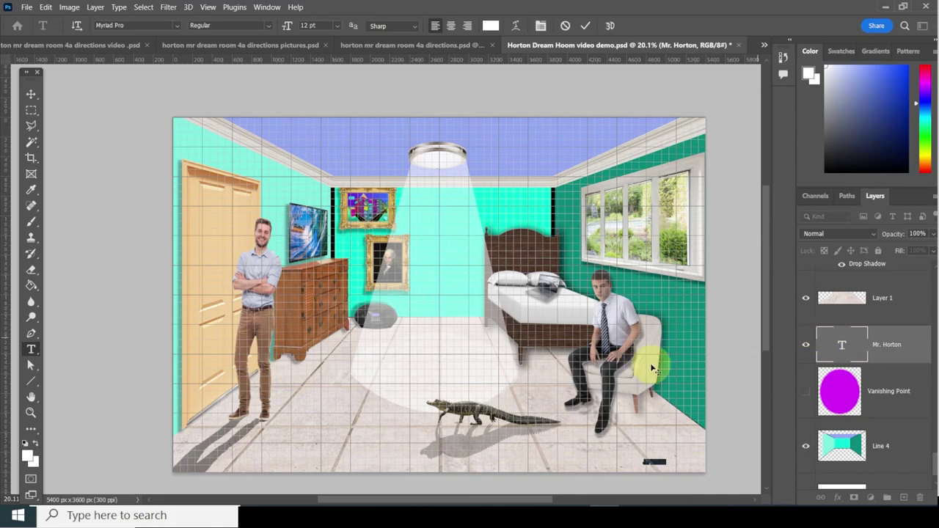
pyautogui.click(490, 26)
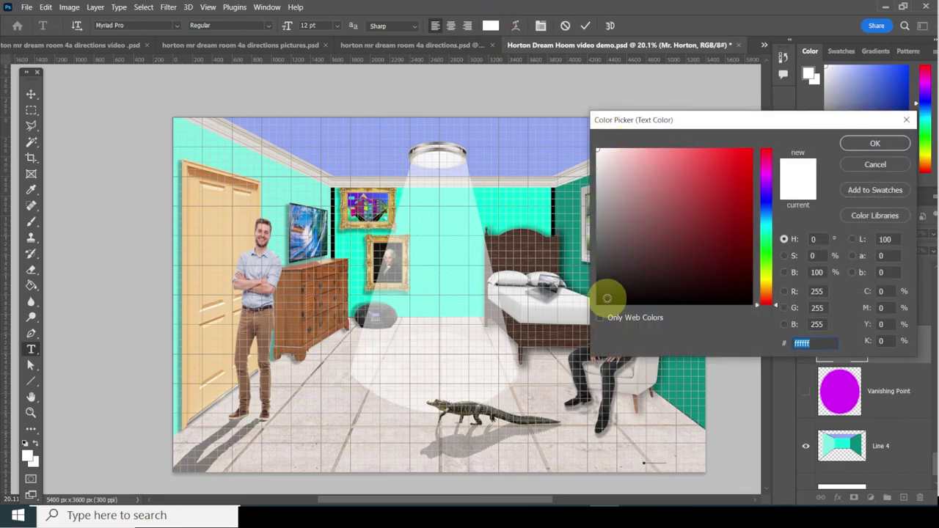
pyautogui.moveTo(607, 301); pyautogui.dragTo(599, 305)
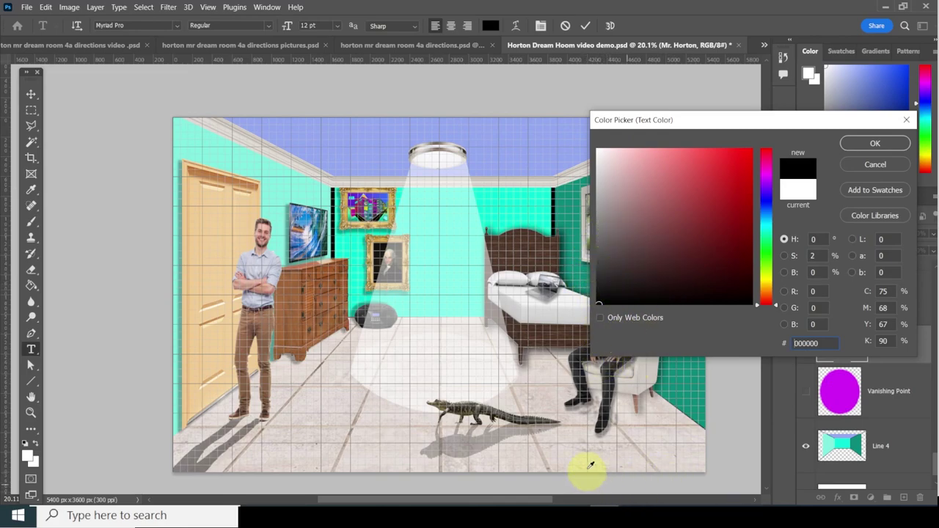
pyautogui.click(873, 145)
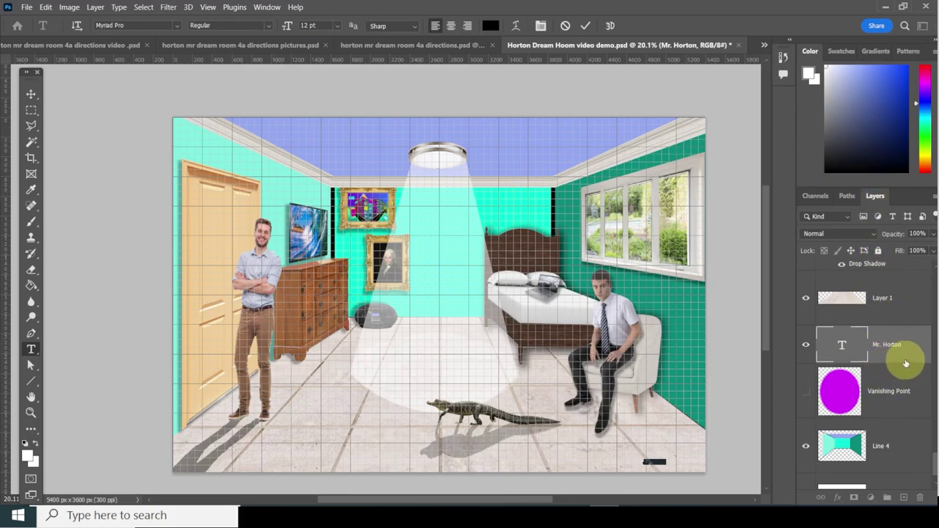
# Move the signature layer to the top, position it in the bottom-right corner, and save.
pyautogui.moveTo(902, 349); pyautogui.dragTo(901, 280)
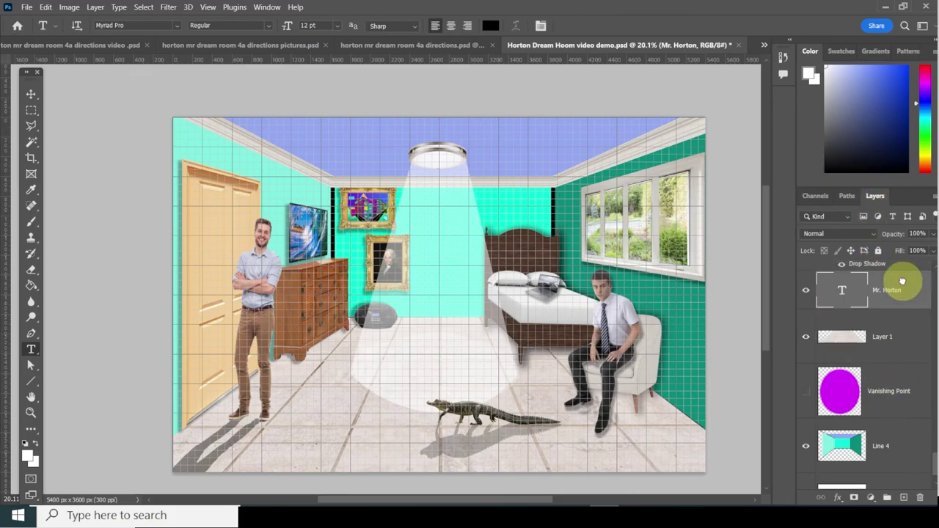
pyautogui.click(30, 94)
pyautogui.moveTo(652, 464); pyautogui.dragTo(685, 468)
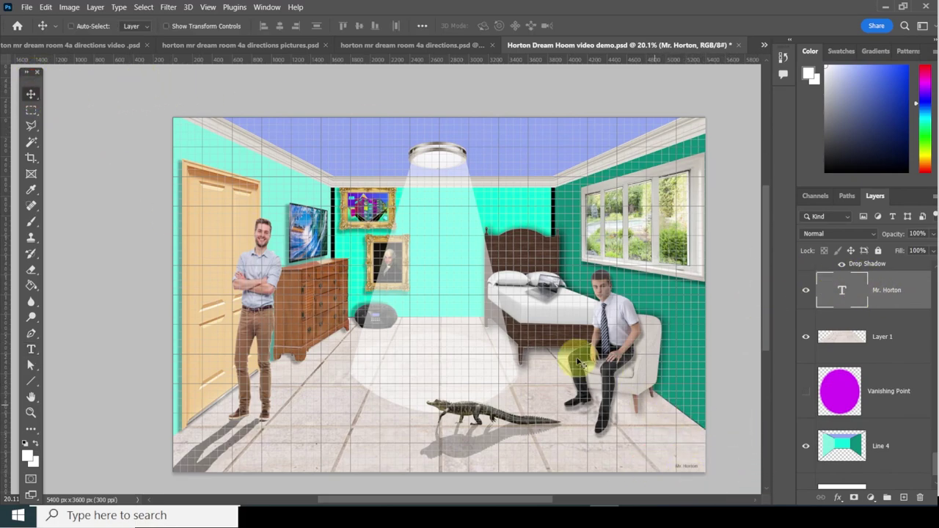
pyautogui.click(27, 8)
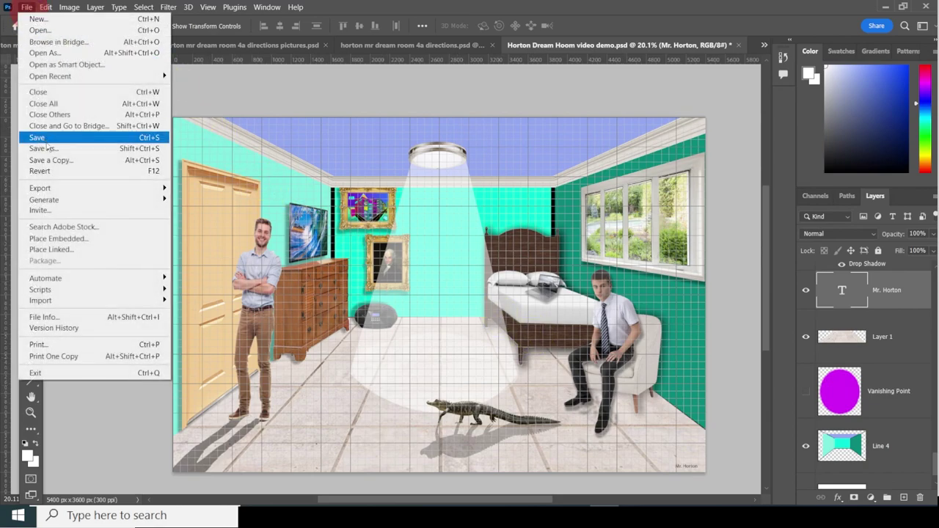
pyautogui.click(59, 139)
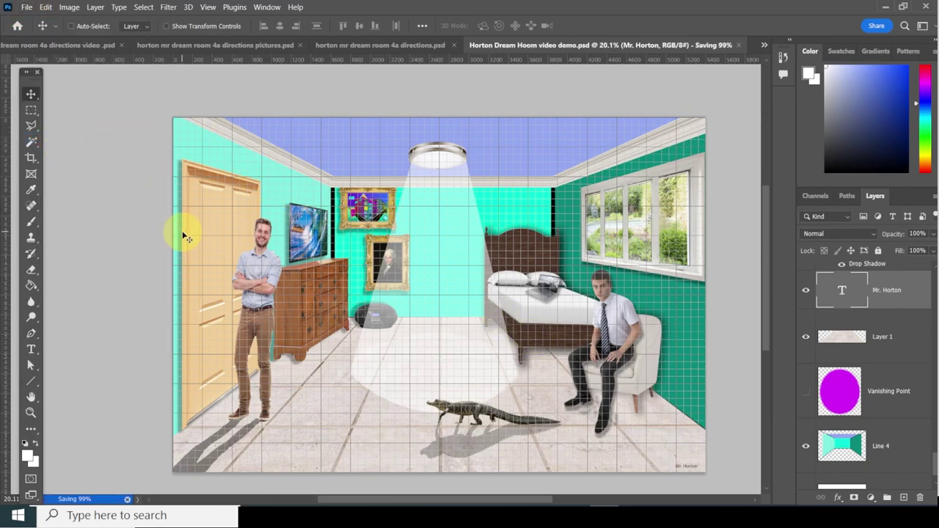